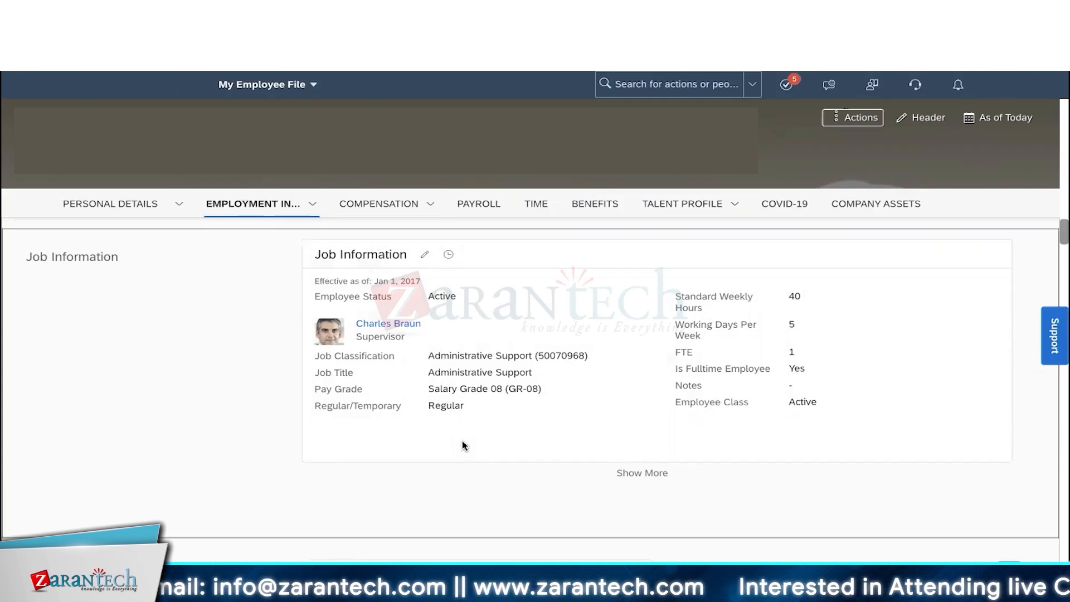
- Open the Job Information change history and examine the event and event reason of the Mar 17, 2002 record
left_click(450, 258)
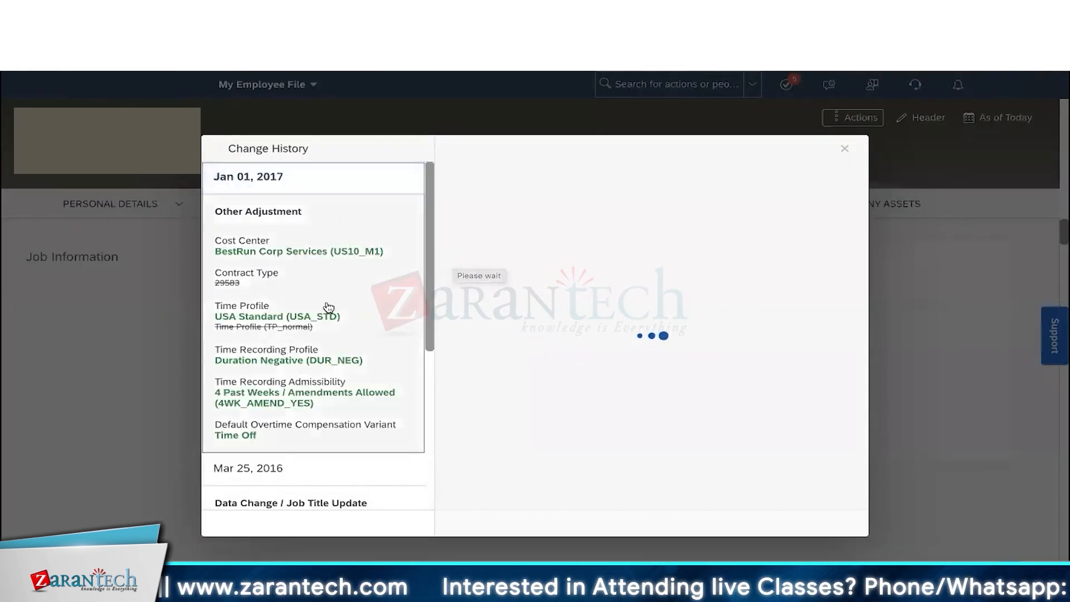
scroll(325, 308, "down", 5)
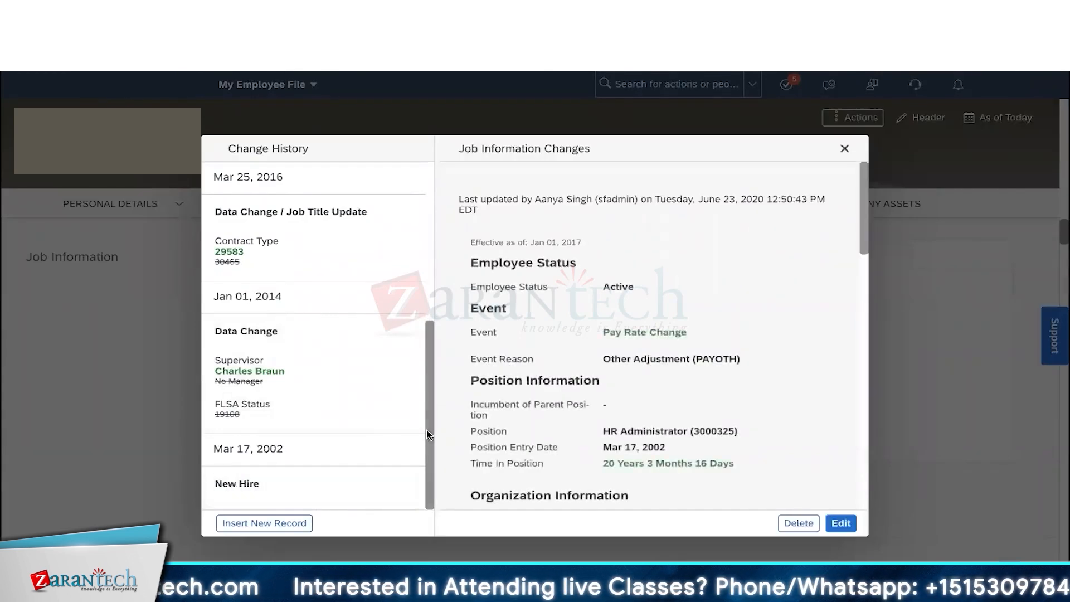
left_click(353, 495)
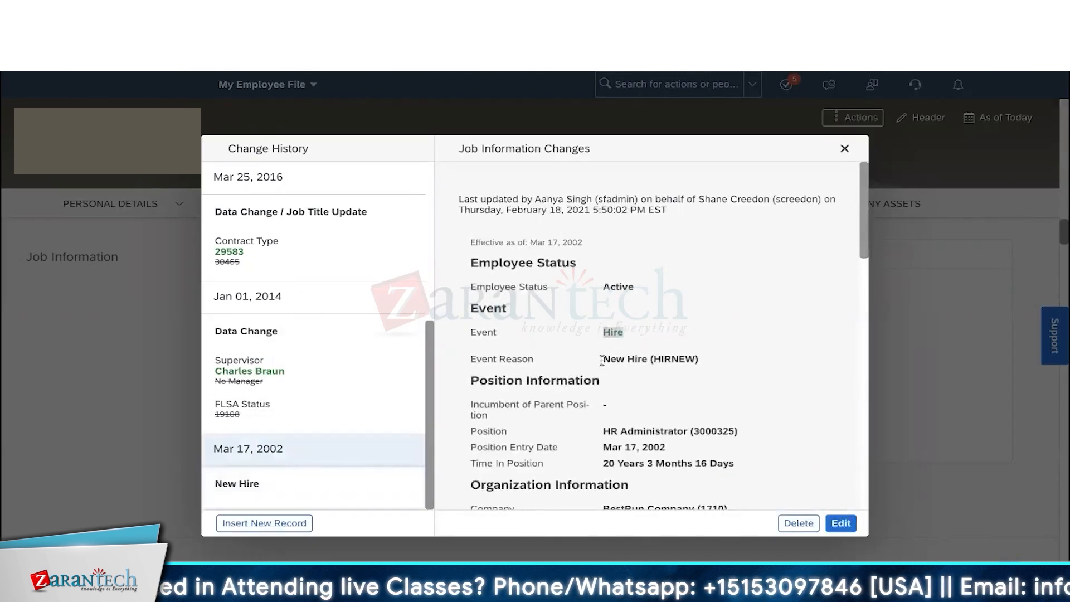
left_click_drag(621, 359, 701, 361)
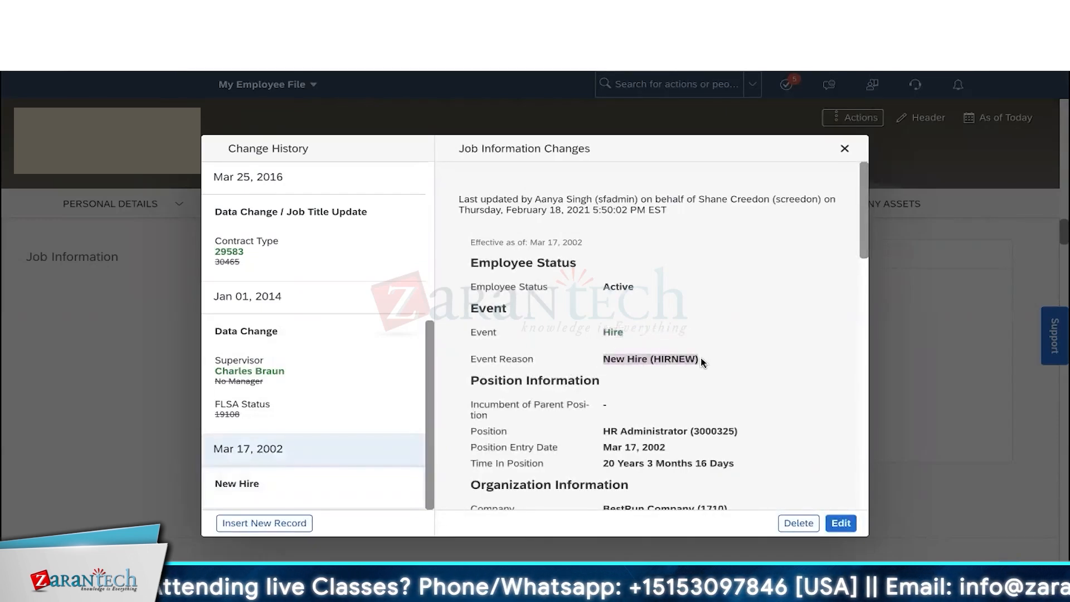
- Examine the events and event reasons of the Jan 01, 2014 and Mar 25, 2016 job information records, and close the history
scroll(370, 353, "up", 1)
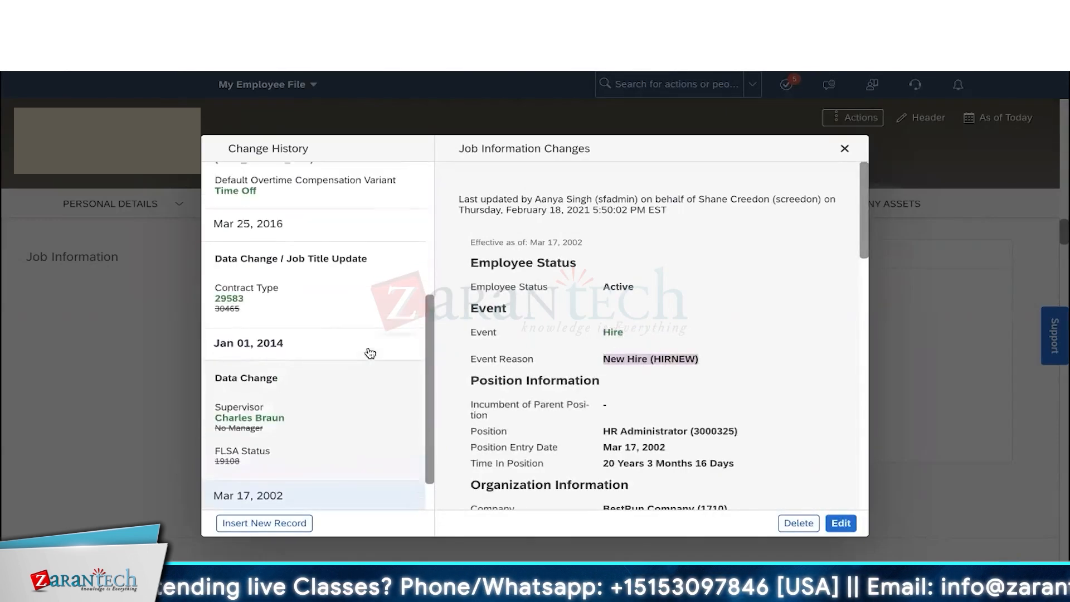
left_click(336, 396)
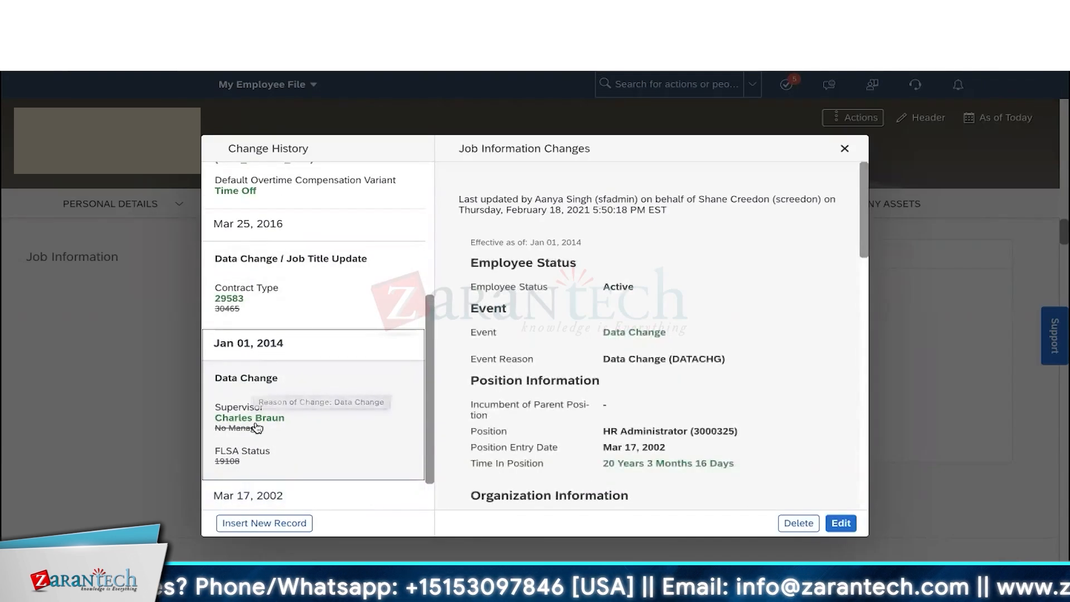
left_click(280, 290)
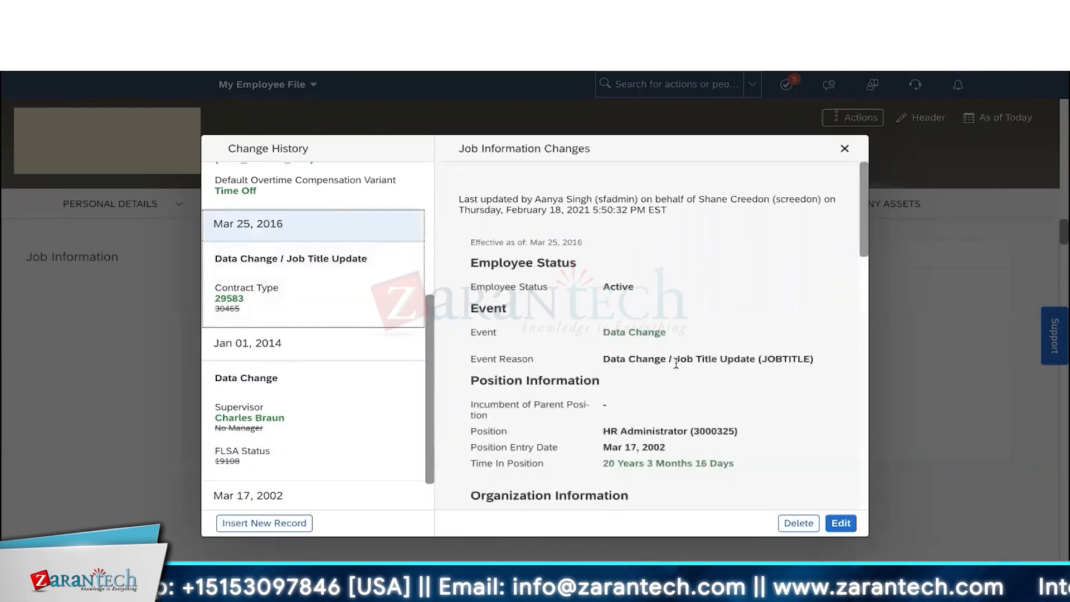
left_click_drag(481, 332, 660, 364)
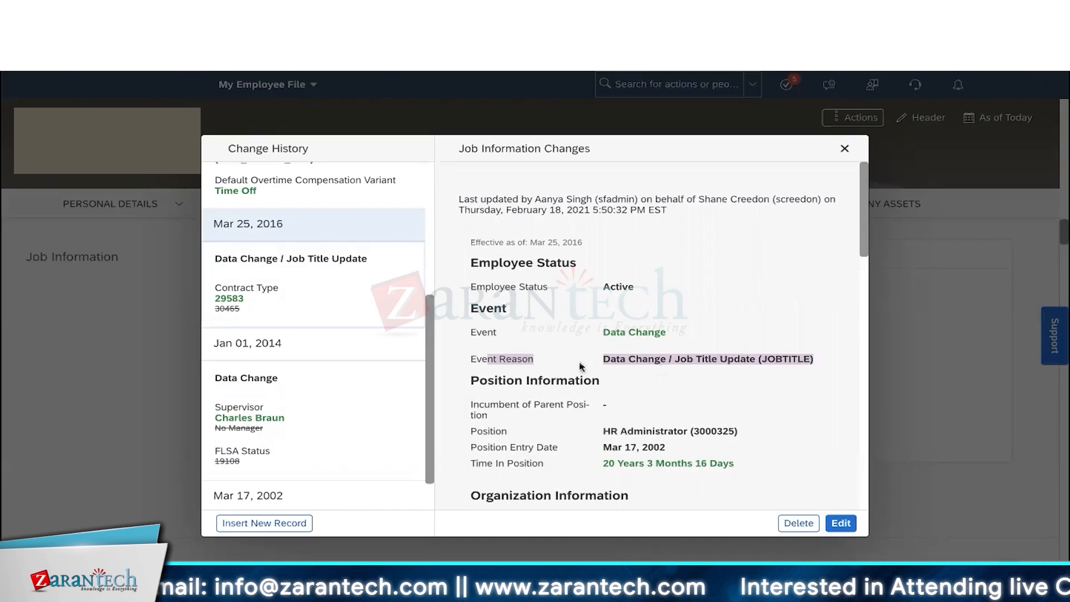
left_click(594, 338)
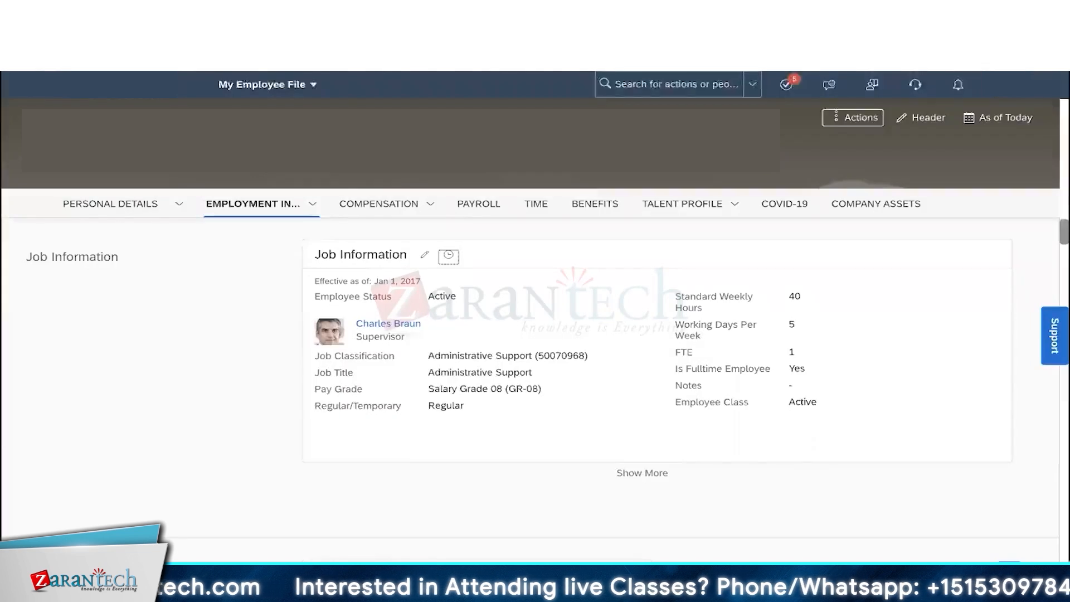
- In a separate browser tab, find and open the Add New Employee form through the action search and display its Event Reason choices
right_click(207, 53)
left_click(234, 126)
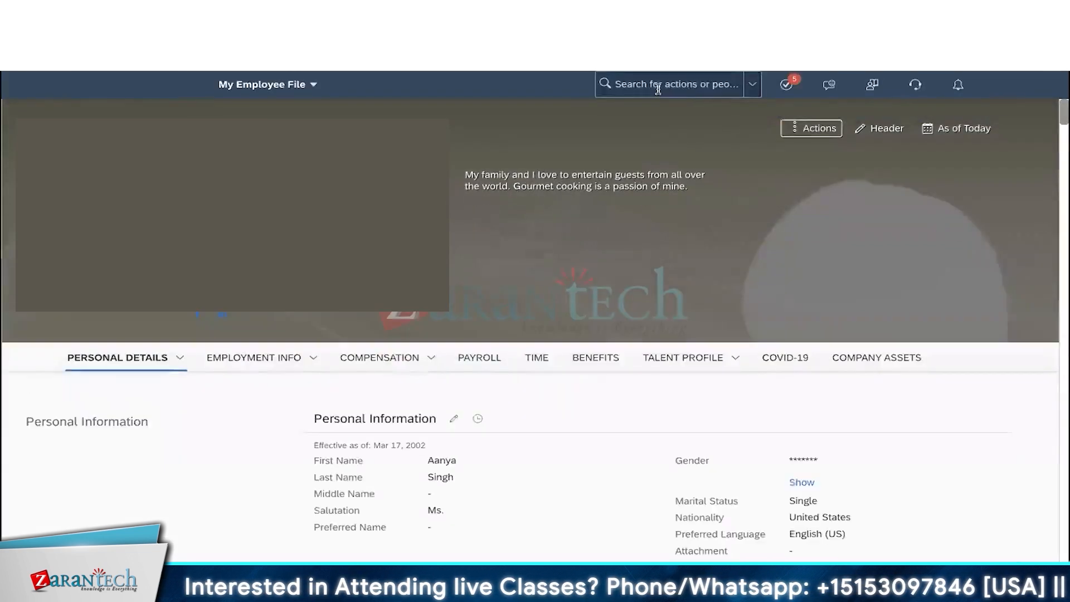
left_click(658, 89)
type("add newe")
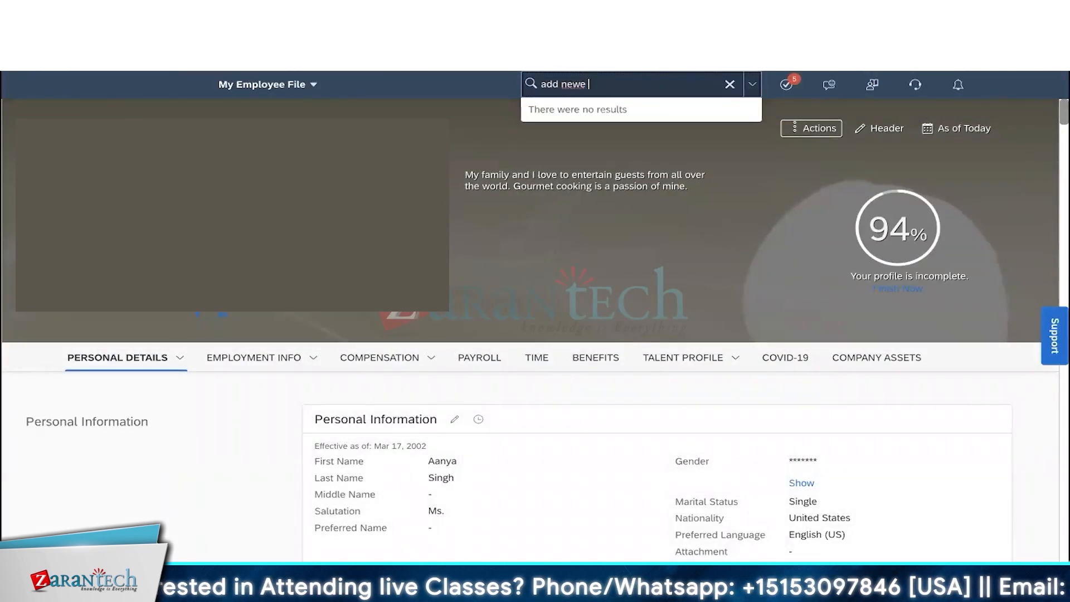
key("BackSpace")
type("empl")
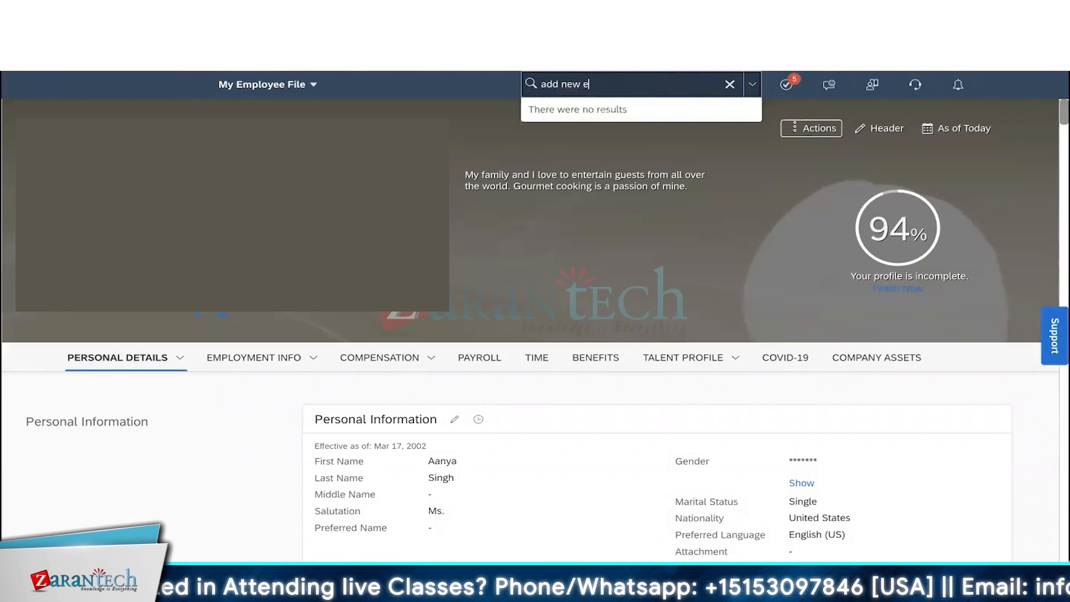
left_click(604, 136)
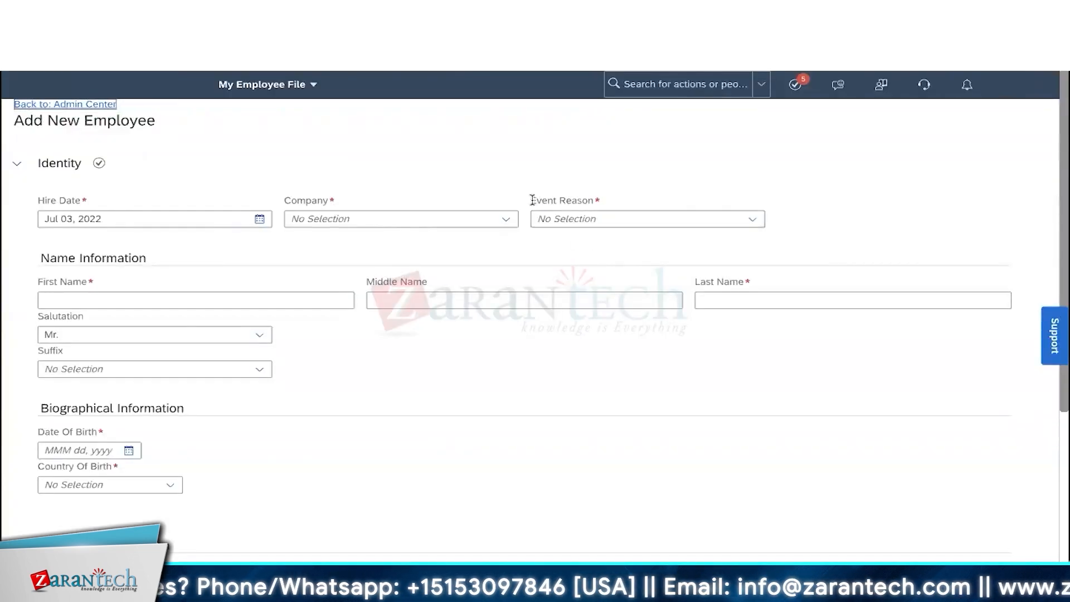
left_click_drag(530, 199, 677, 227)
left_click(749, 221)
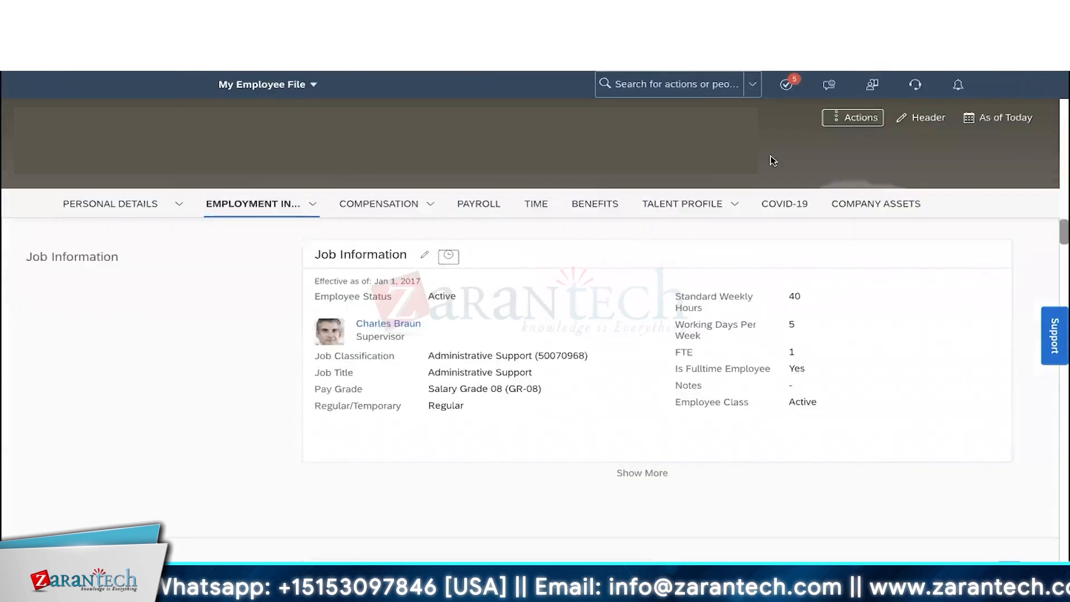
- Start a Change Job and Compensation Info action for Job Information, effective Jul 03, 2022
left_click(853, 117)
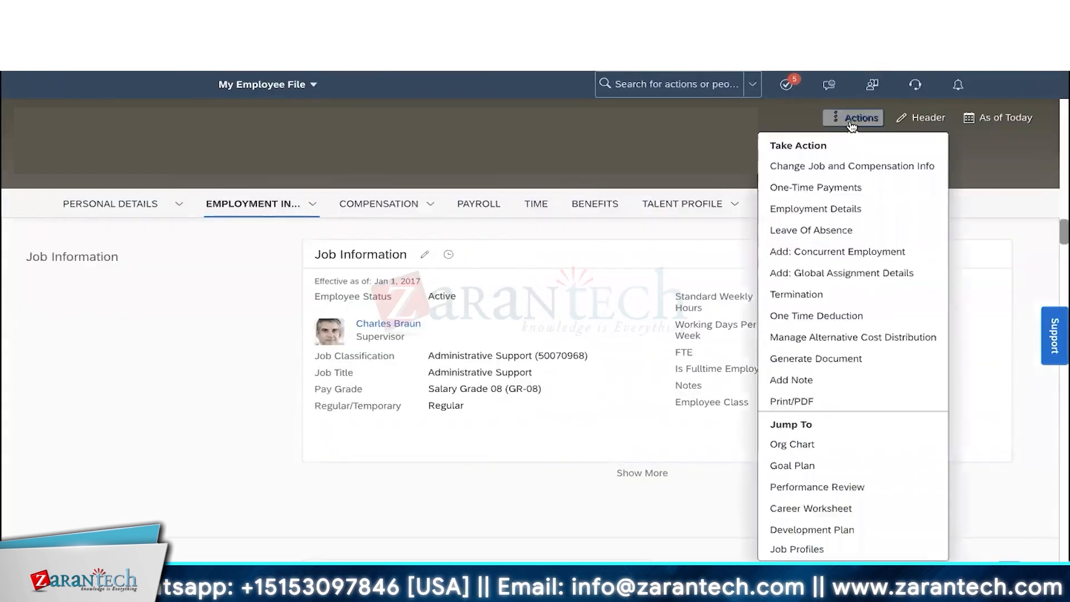
left_click(836, 167)
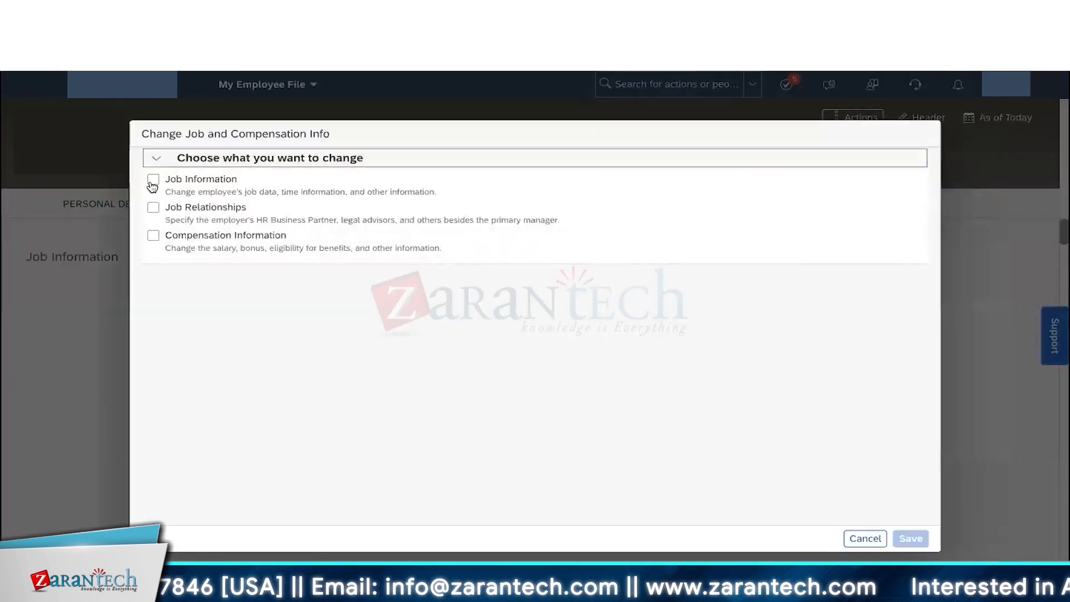
left_click(152, 181)
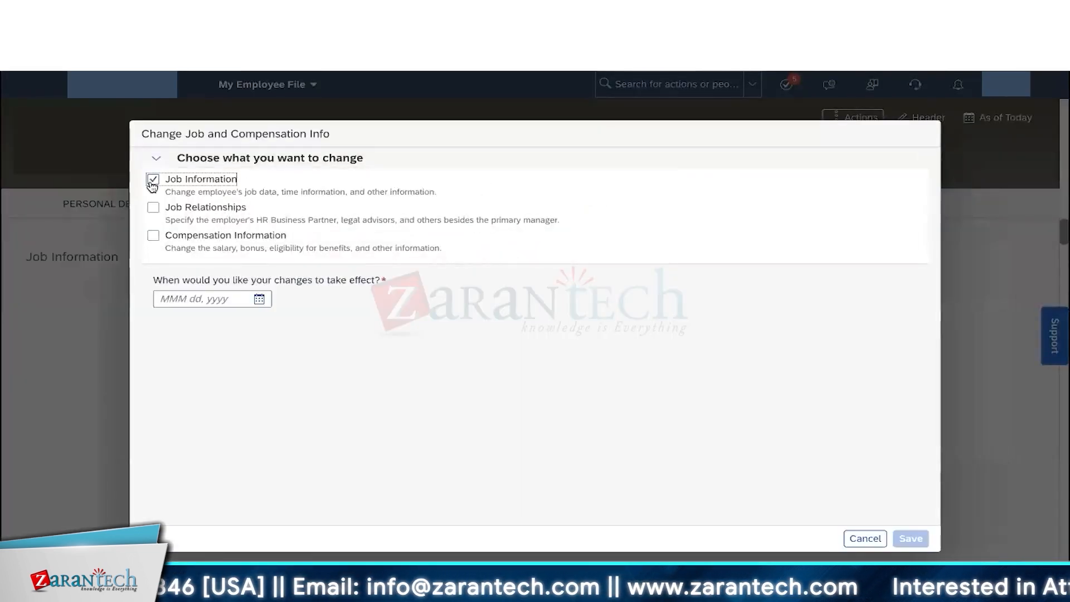
left_click(260, 301)
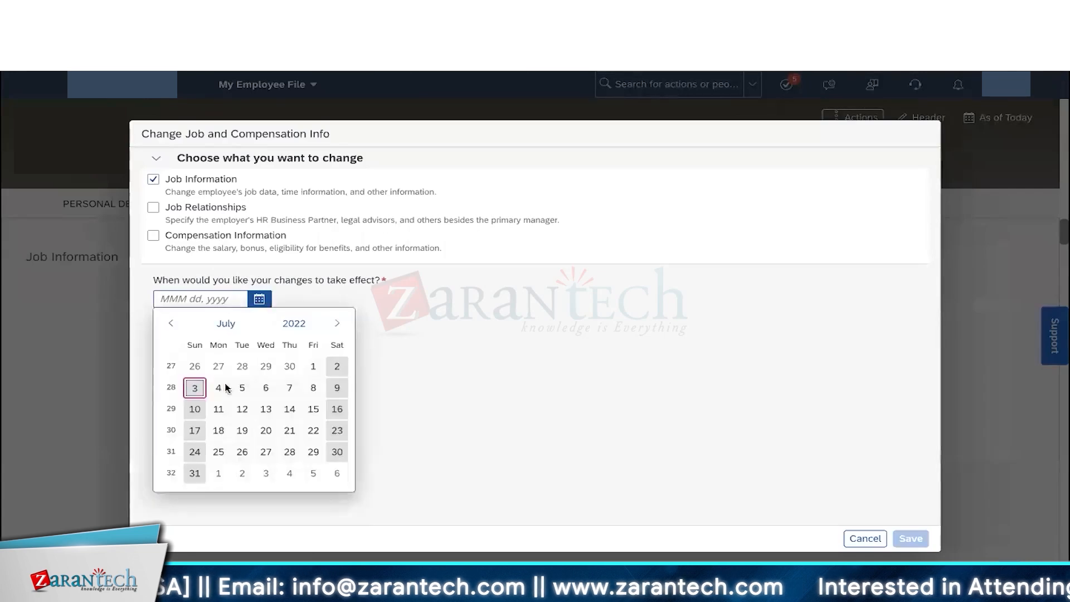
left_click(193, 386)
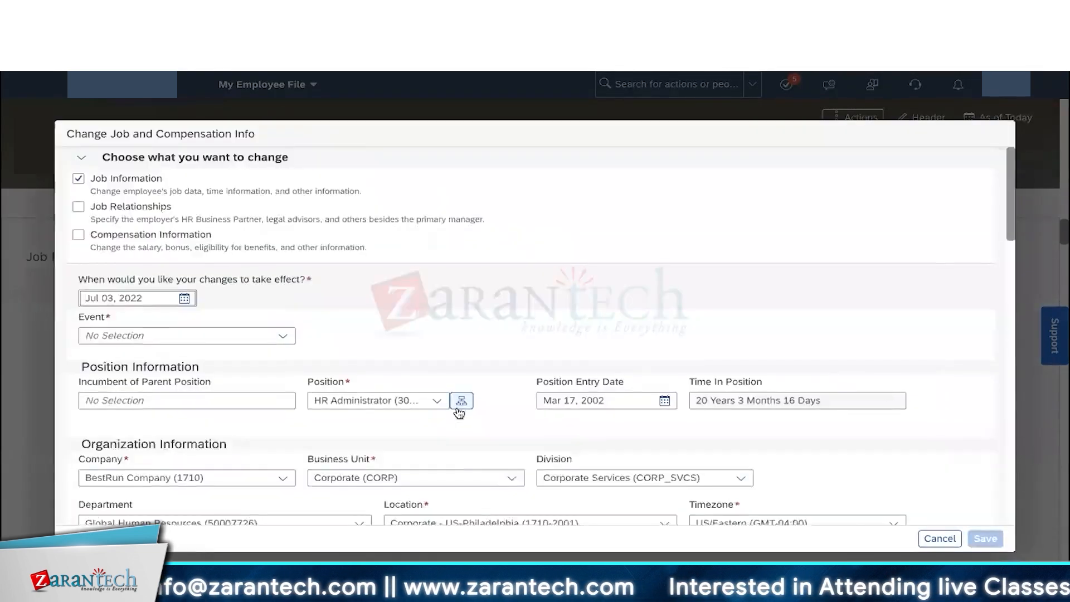
- Look through the available Location options under Organization Information, keeping the current selection
scroll(458, 409, "down", 2)
scroll(458, 408, "down", 1)
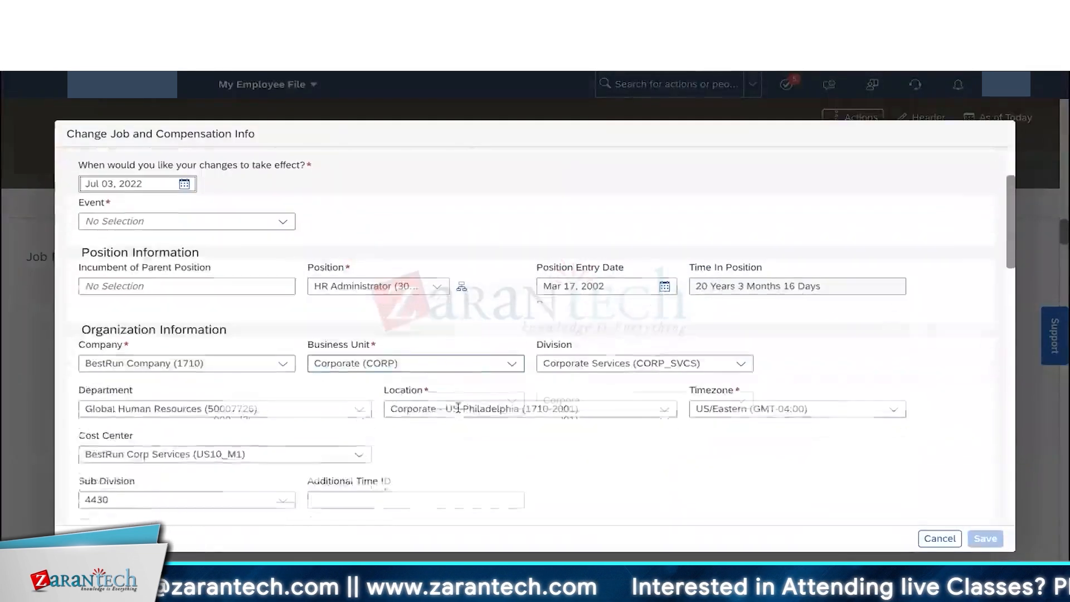
left_click(665, 411)
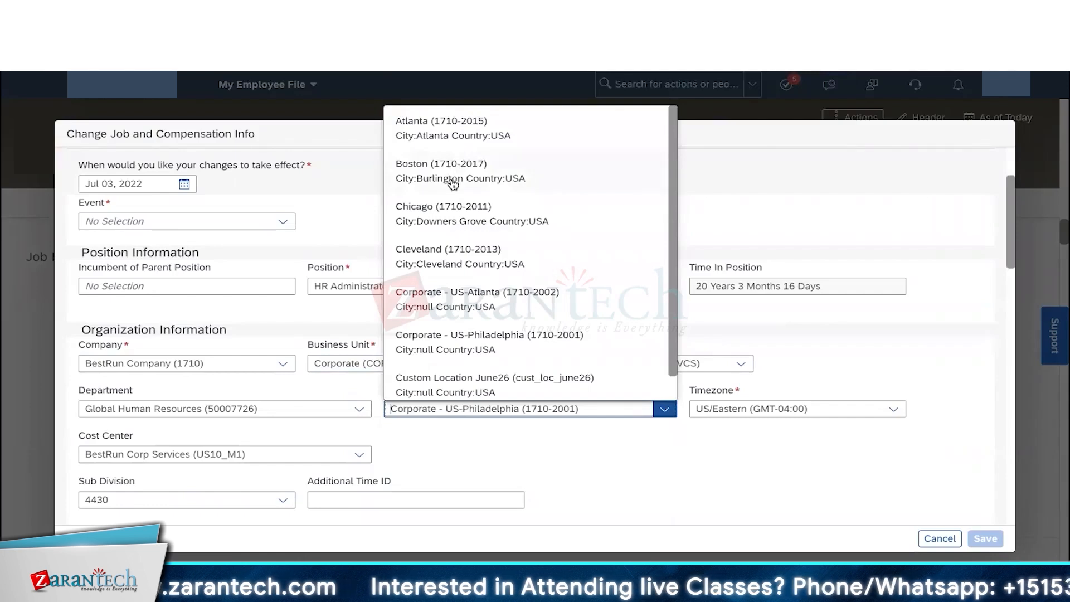
left_click(476, 436)
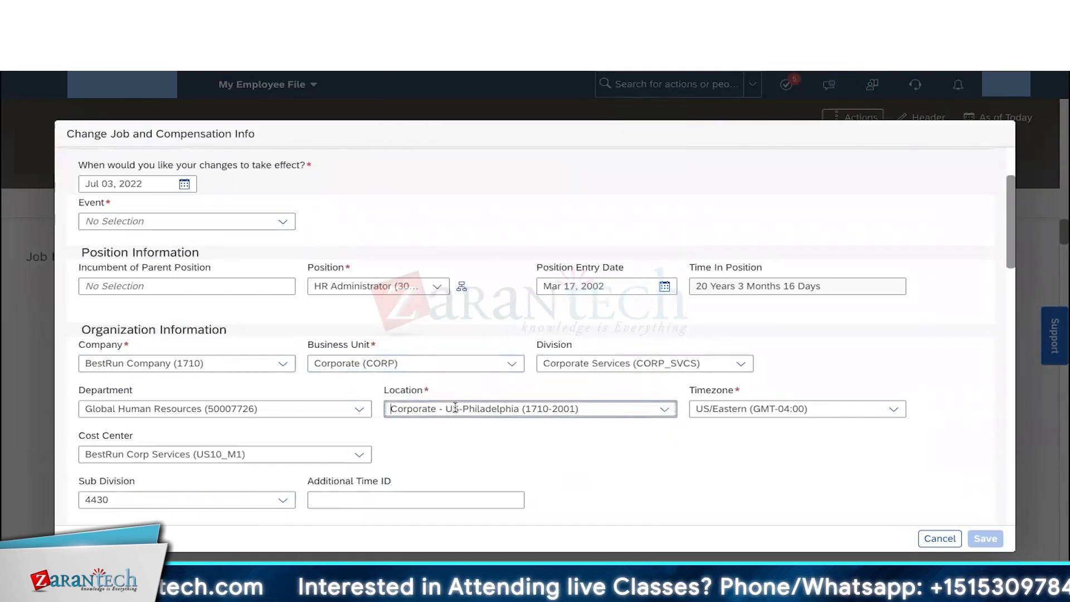
- Set the Event of the job information change to Promotion
scroll(454, 409, "up", 1)
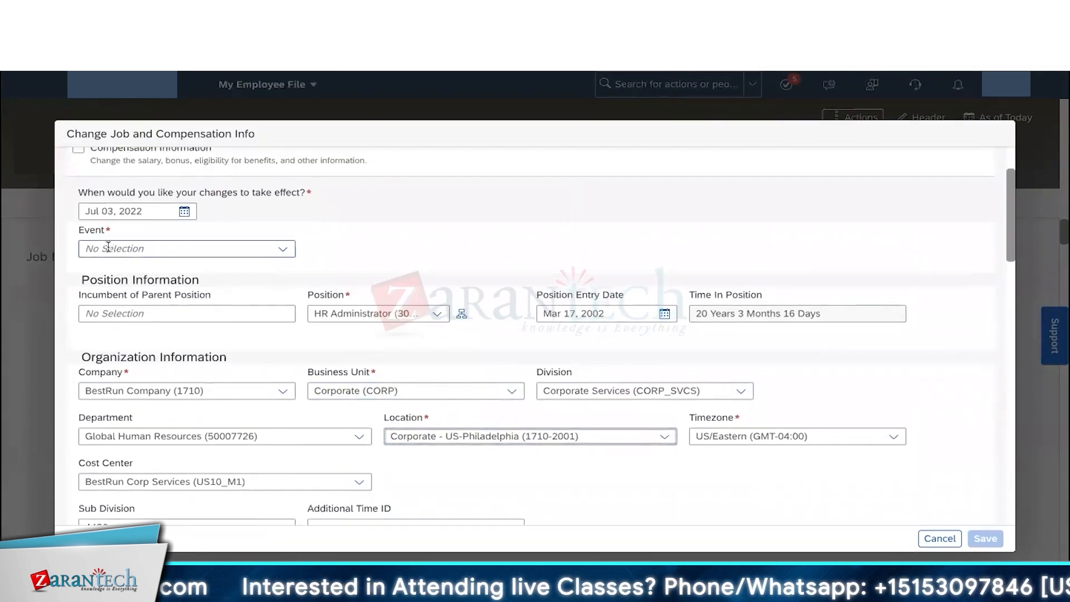
left_click(81, 232)
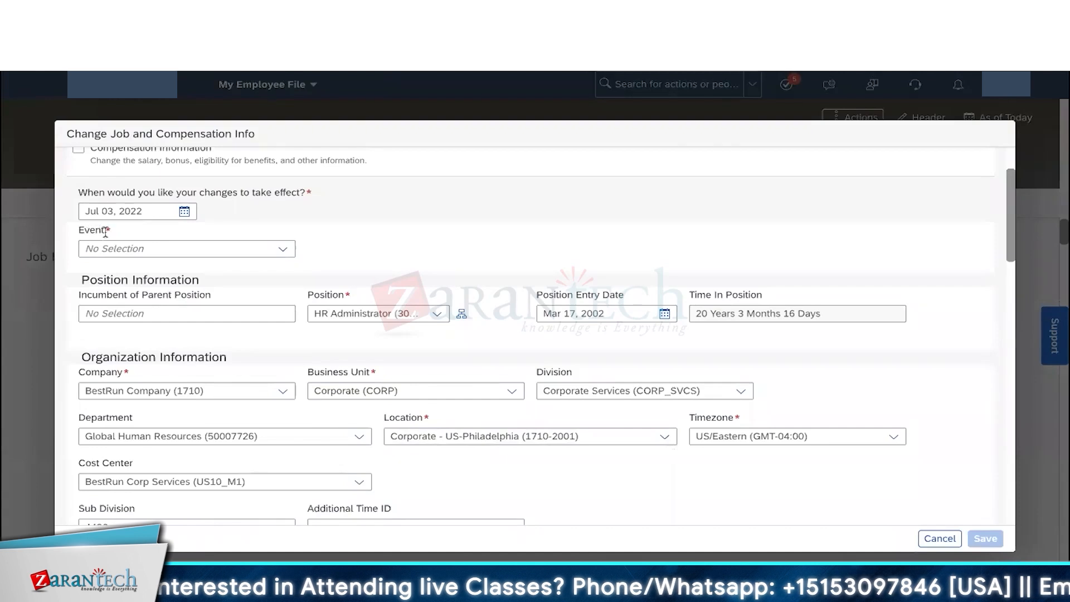
double_click(104, 230)
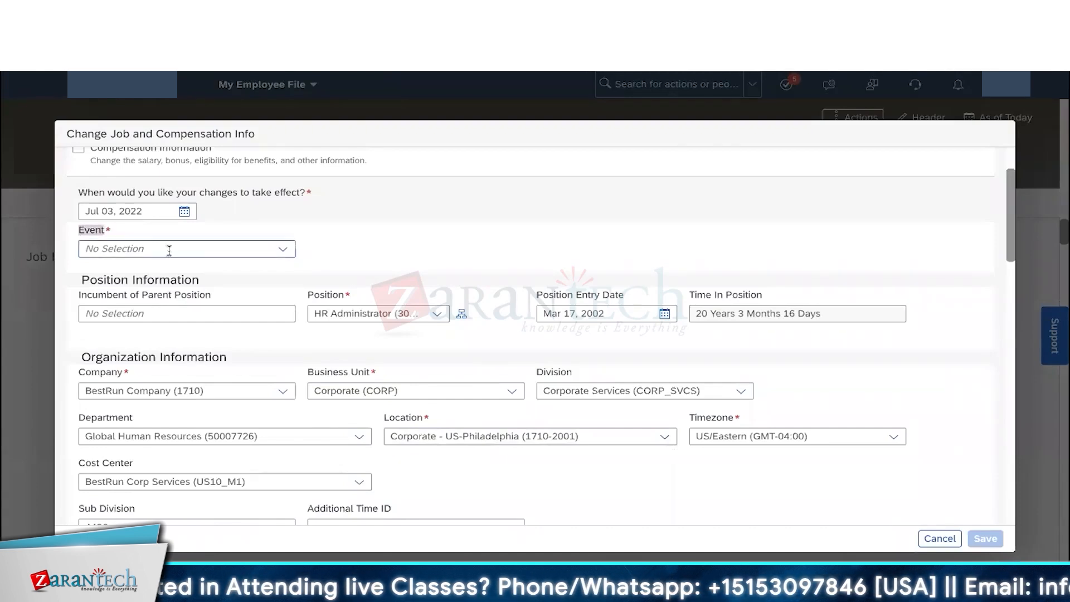
left_click(278, 249)
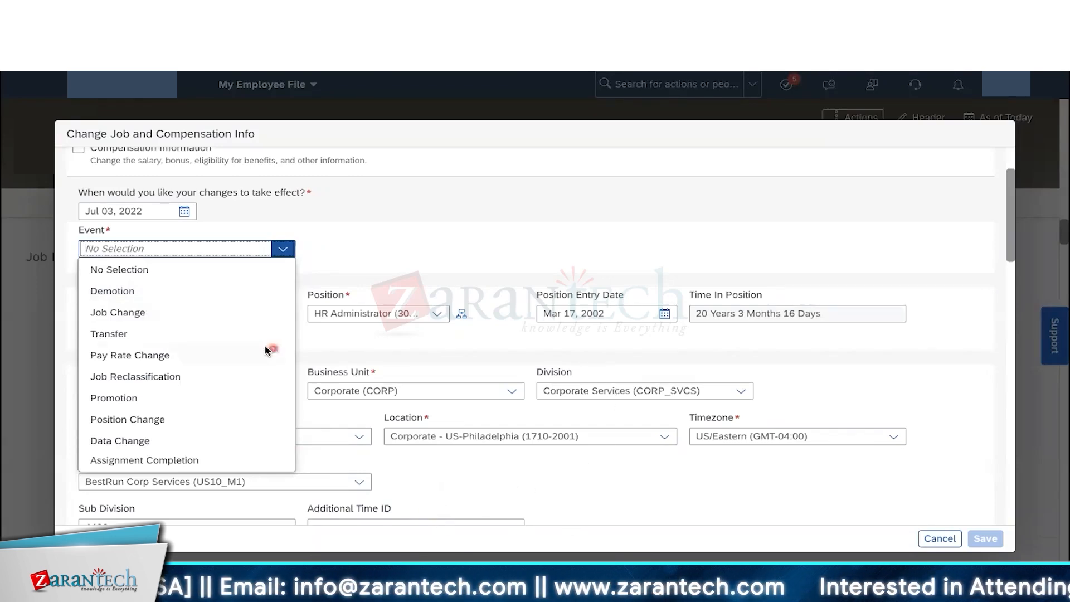
left_click(129, 397)
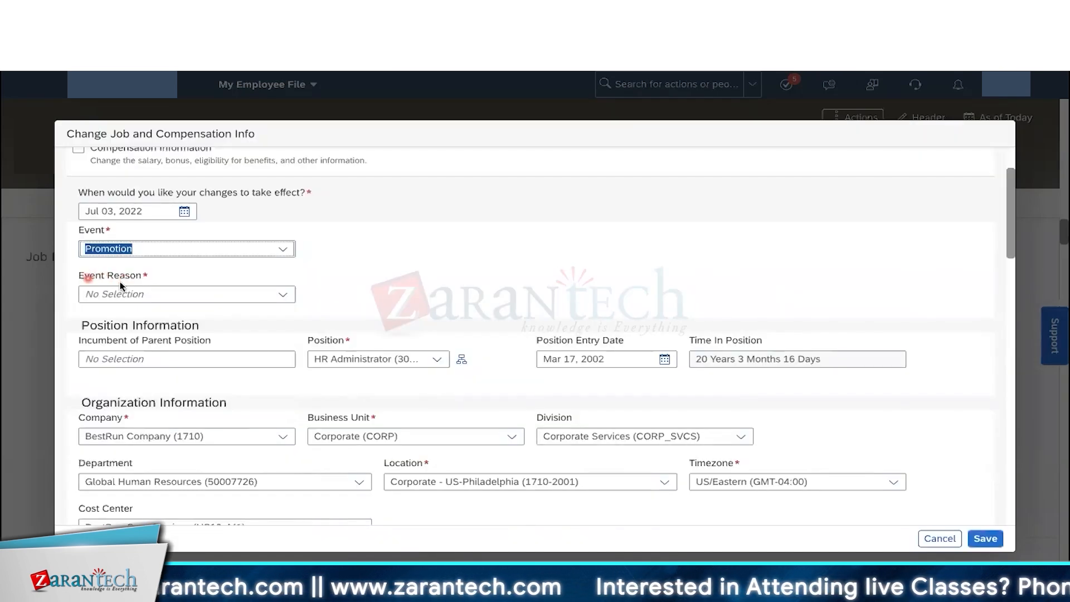
- Review the Event Reason choices offered for the Promotion event and close the change form without saving
left_click(283, 296)
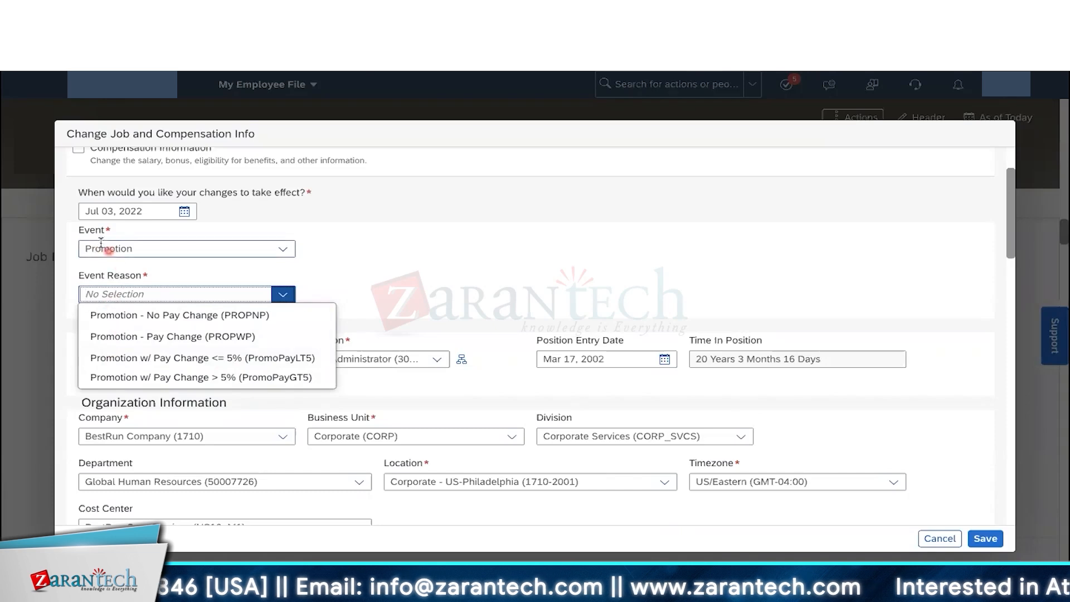
left_click(123, 254)
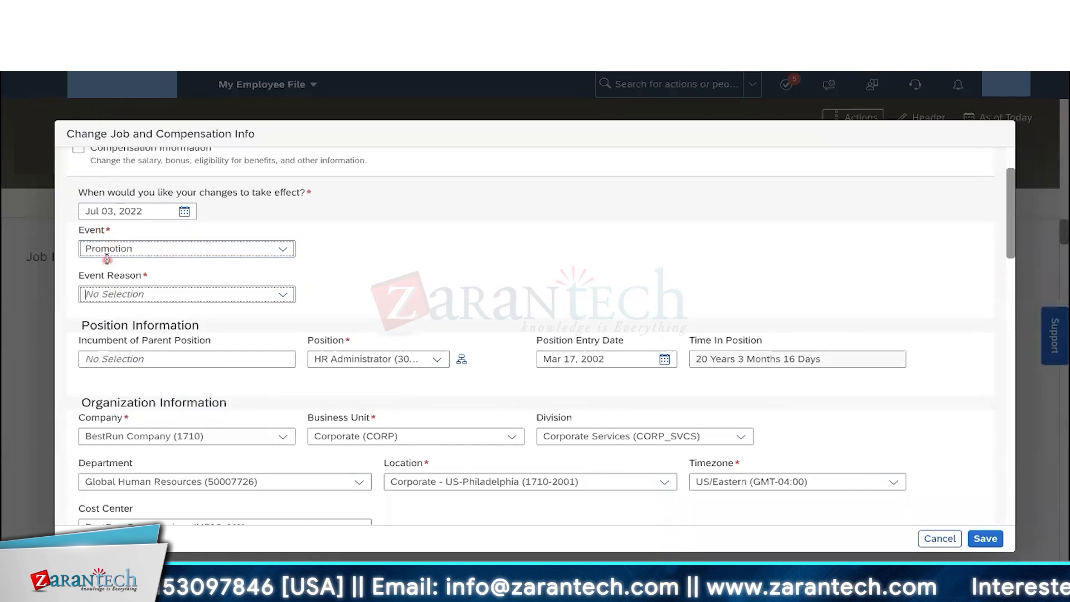
left_click(936, 541)
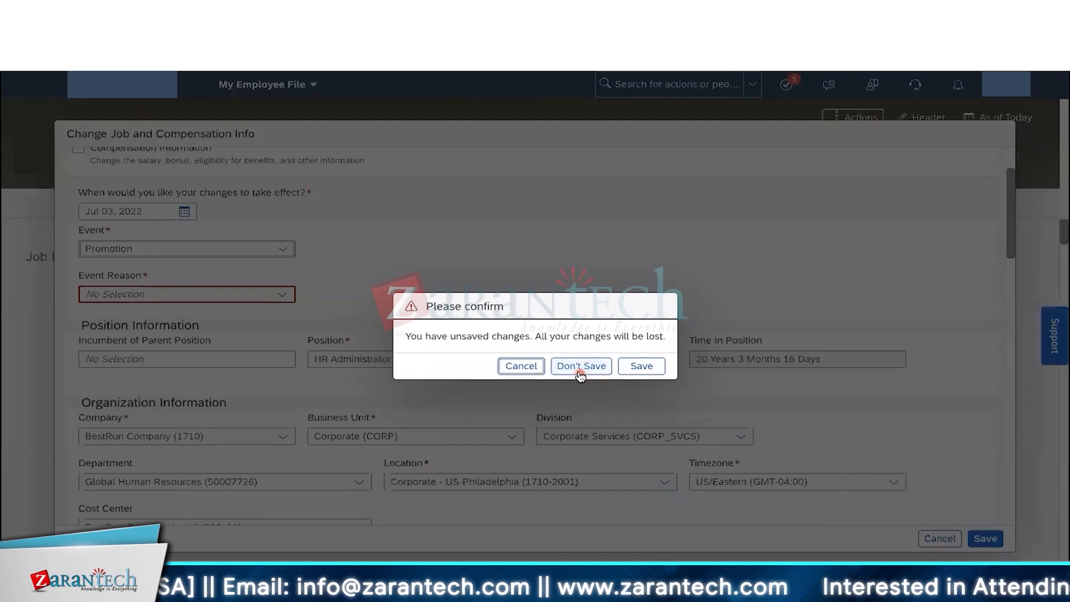
left_click(579, 370)
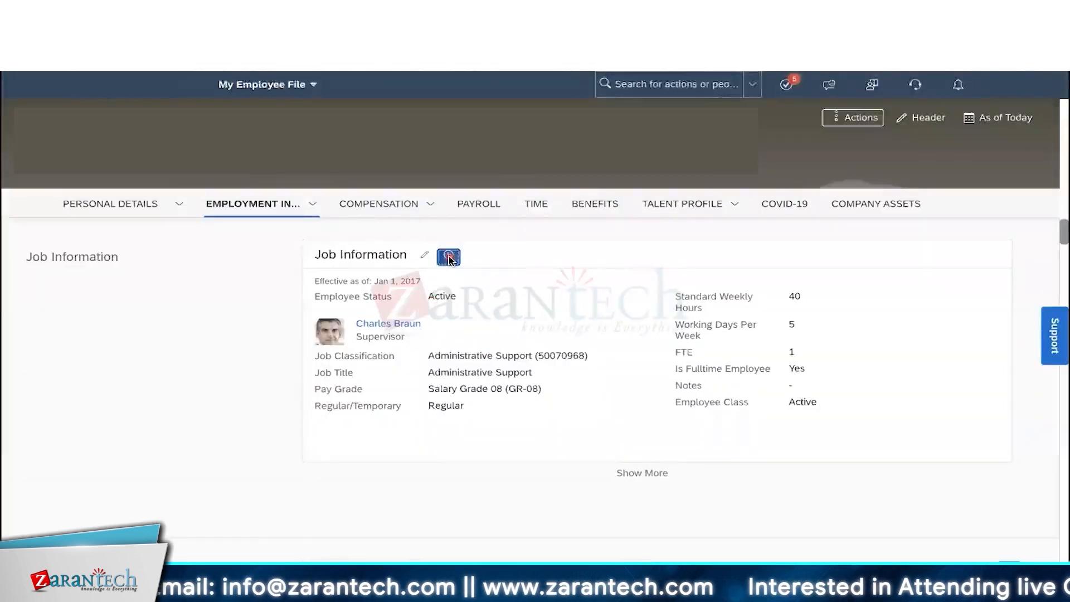
- Reopen the Job Information change history and examine the effective date, event and event reason of the Jan 01, 2017 record
left_click(448, 258)
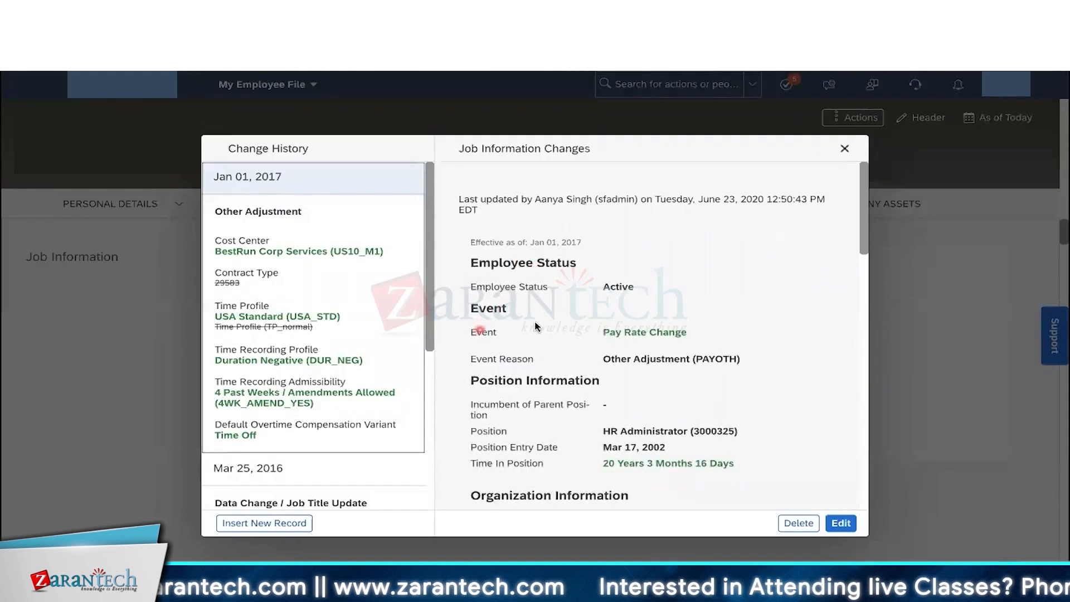
left_click_drag(476, 332, 503, 333)
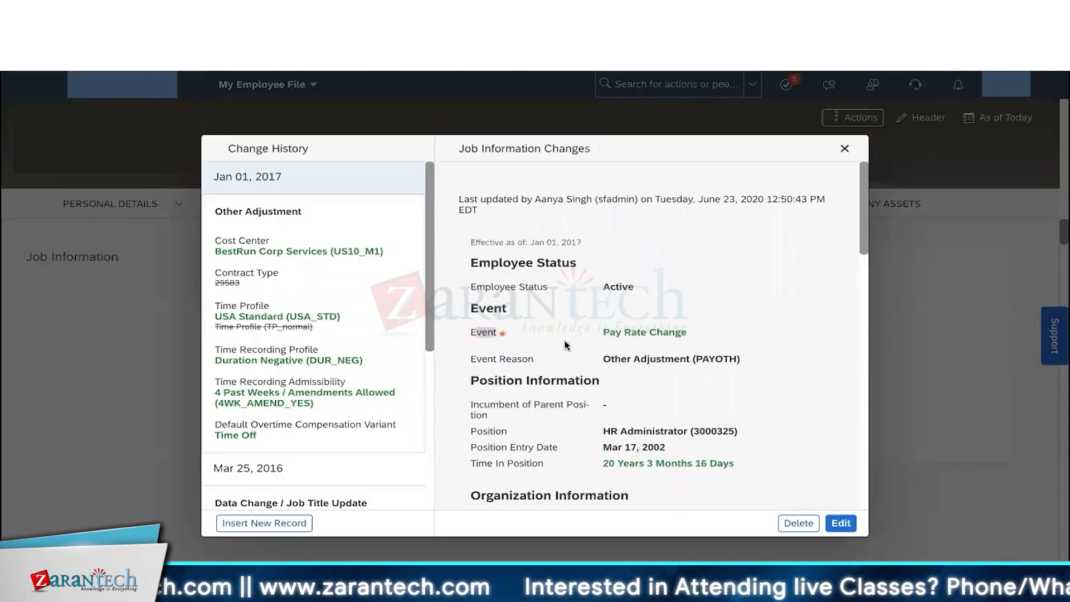
left_click_drag(565, 344, 726, 370)
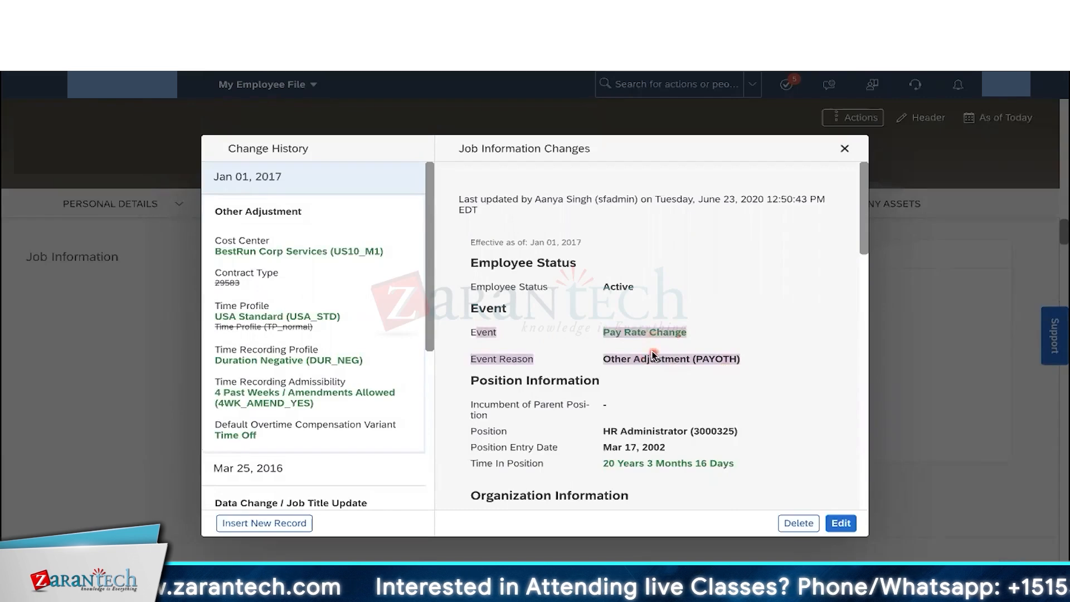
left_click(581, 244)
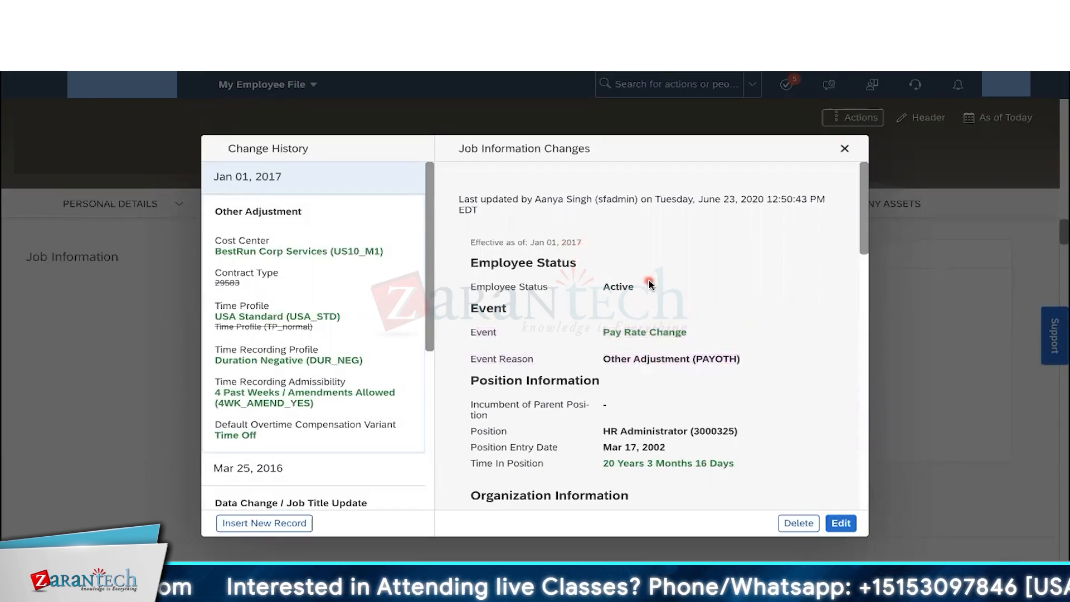
- Review the organization, job and time details of the Jan 01, 2017 job information record and close the change history
scroll(649, 280, "down", 1)
scroll(649, 284, "down", 6)
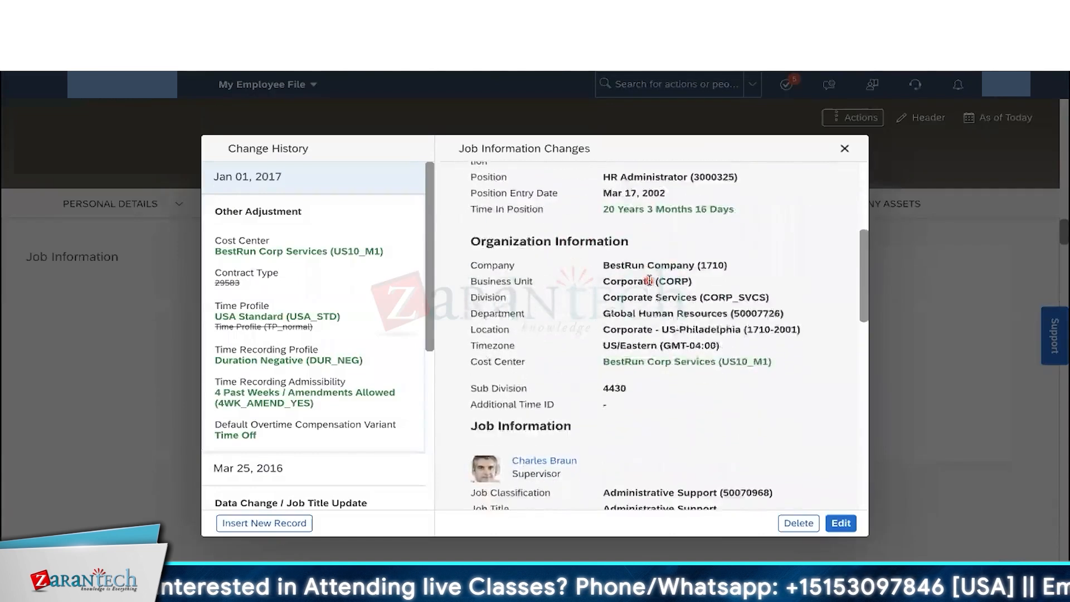
scroll(648, 280, "down", 8)
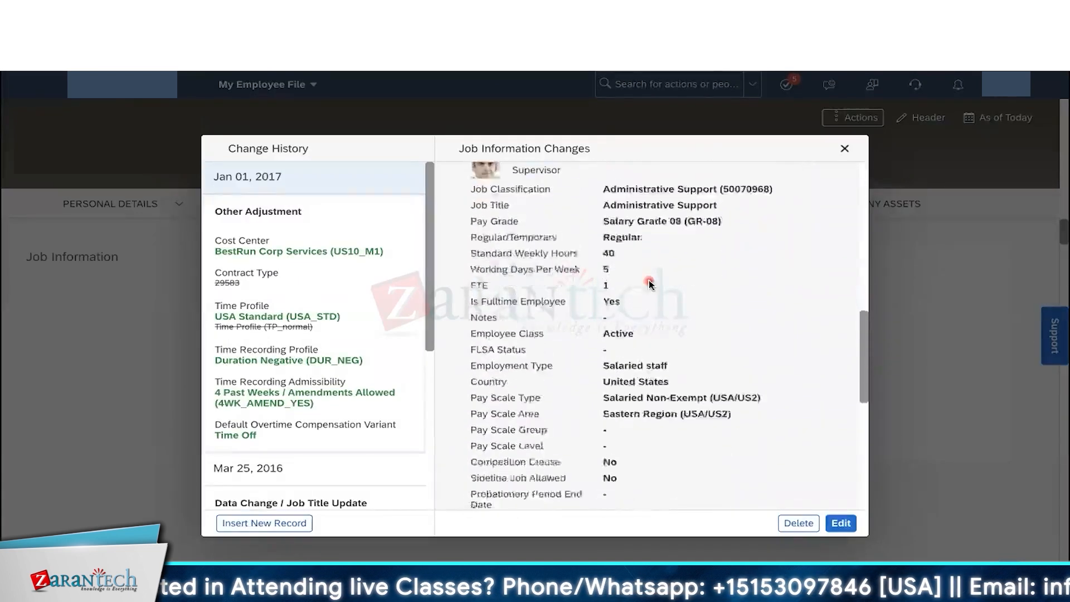
scroll(650, 280, "down", 6)
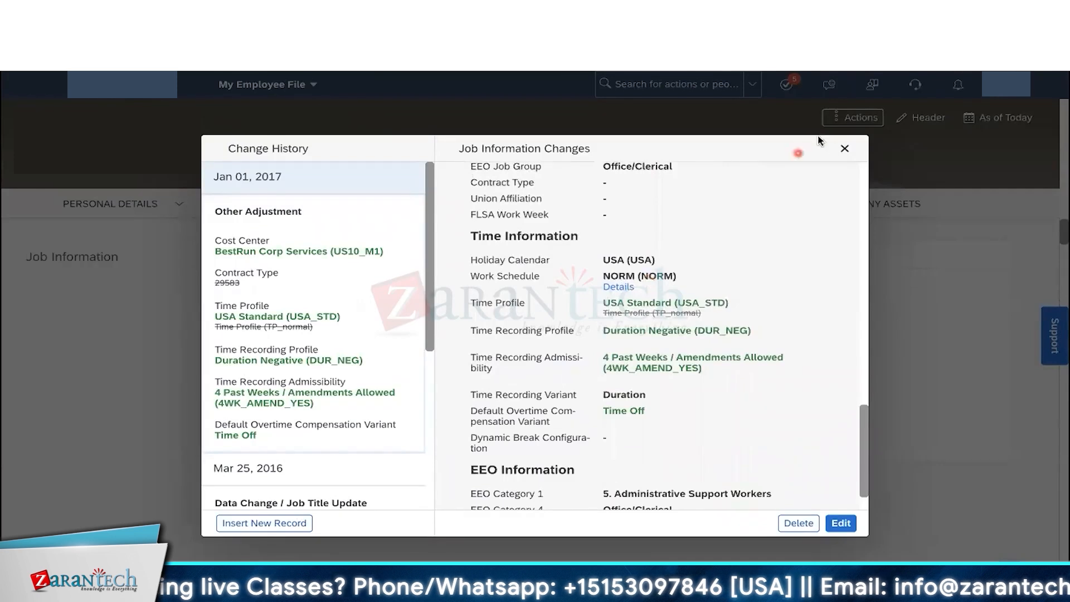
left_click(845, 149)
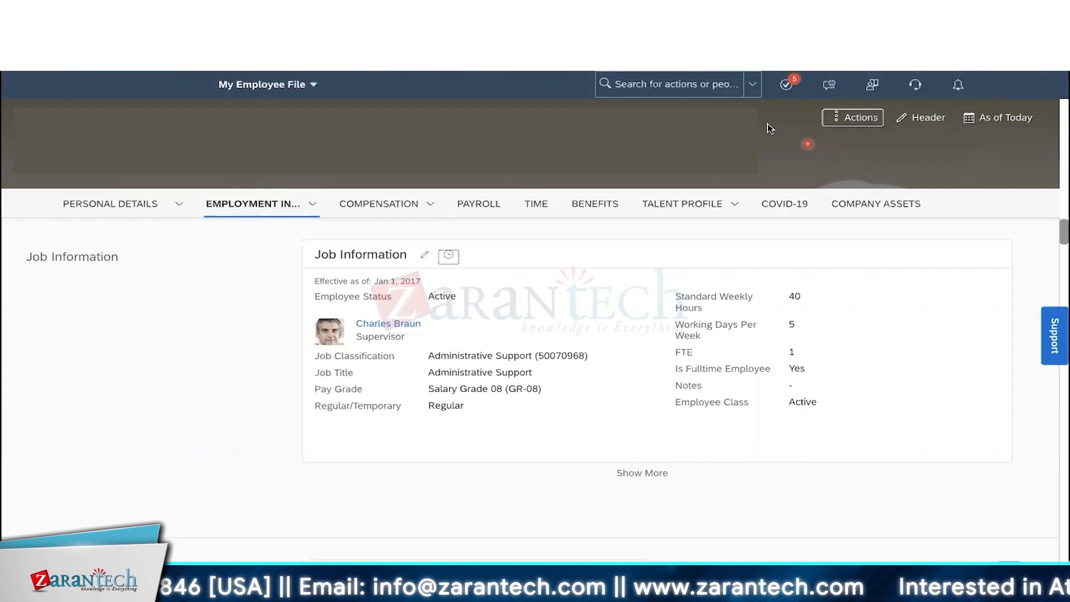
- Start a Termination action for the employee, look through the available Termination Reason choices, and cancel the form without saving
left_click(852, 118)
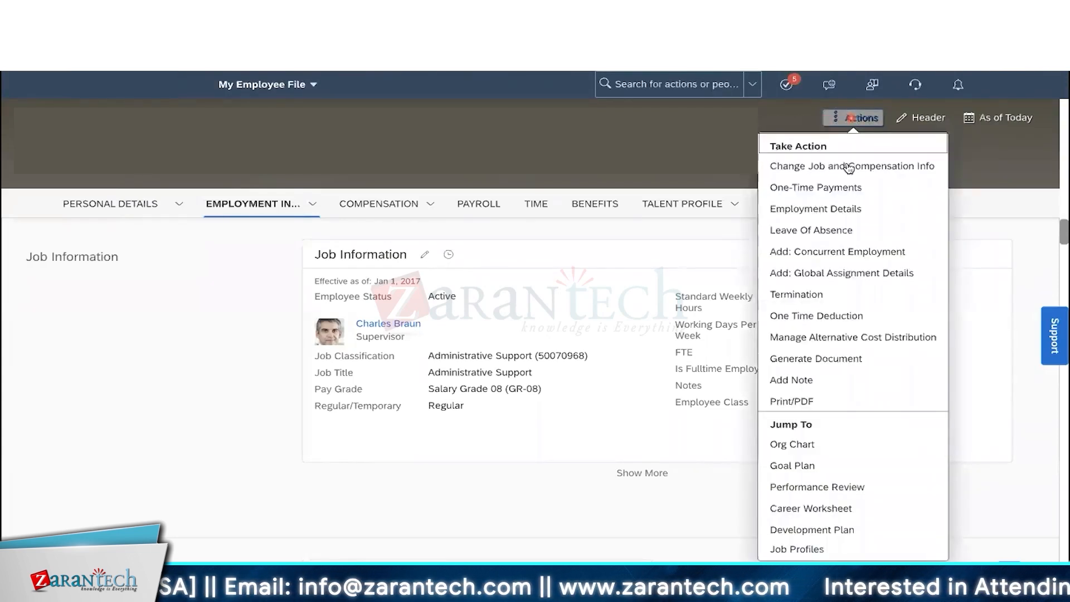
left_click(819, 295)
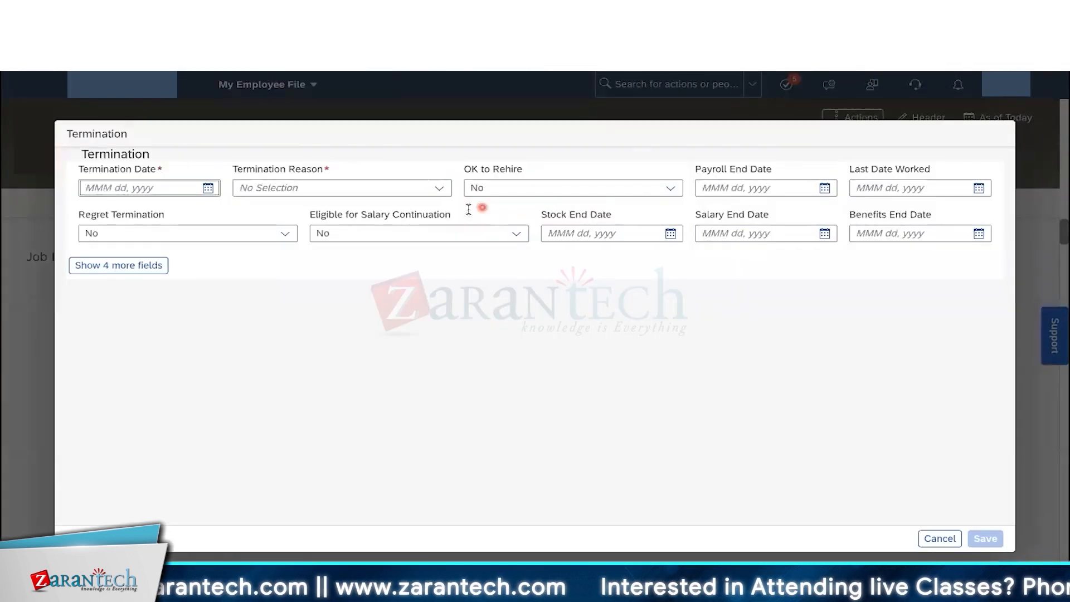
left_click(439, 188)
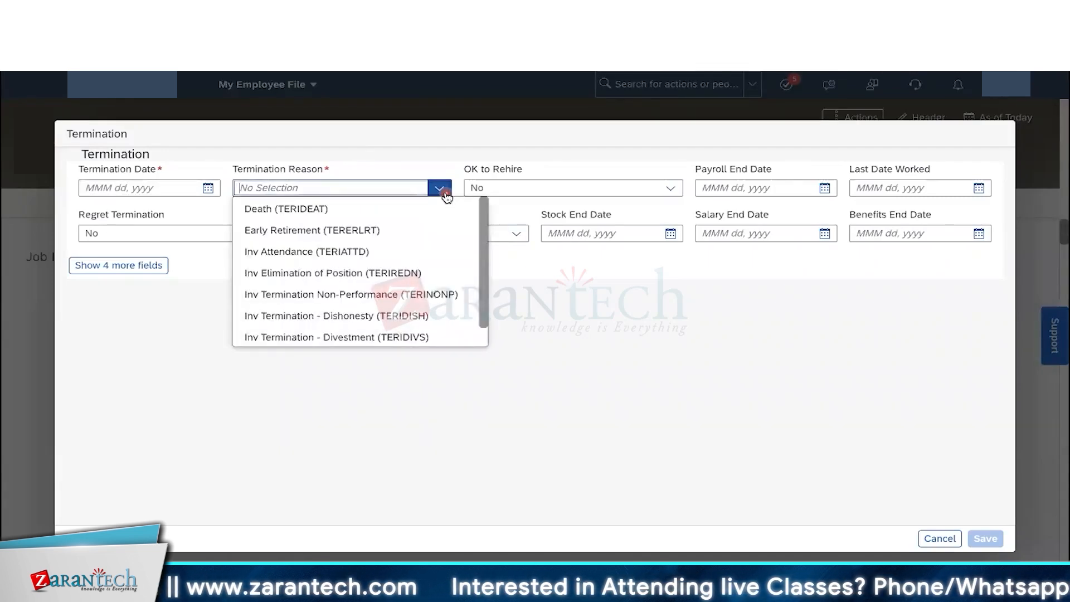
scroll(438, 260, "down", 3)
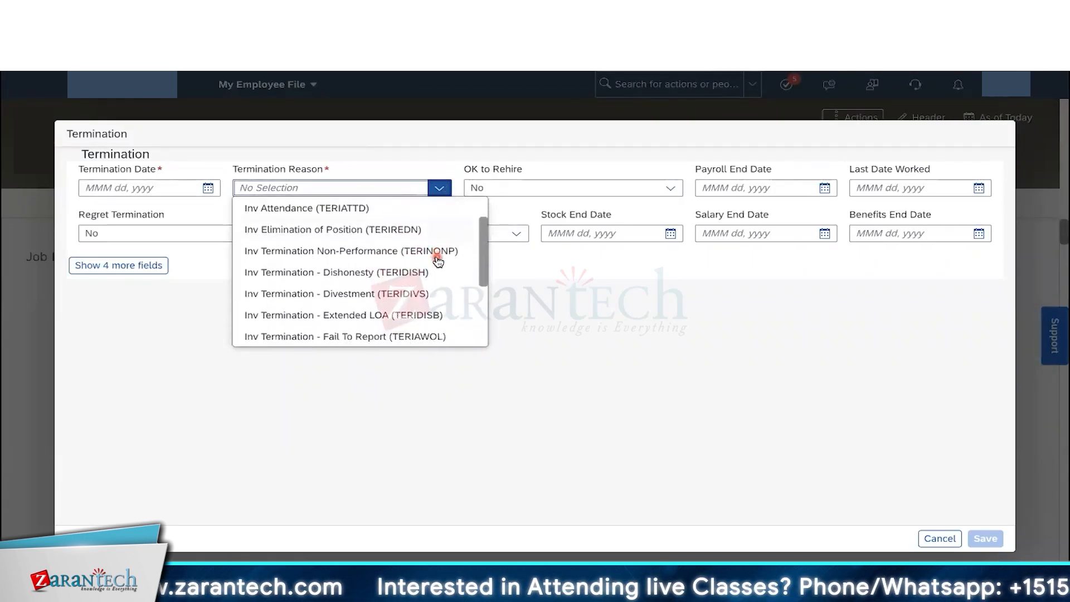
scroll(438, 261, "down", 3)
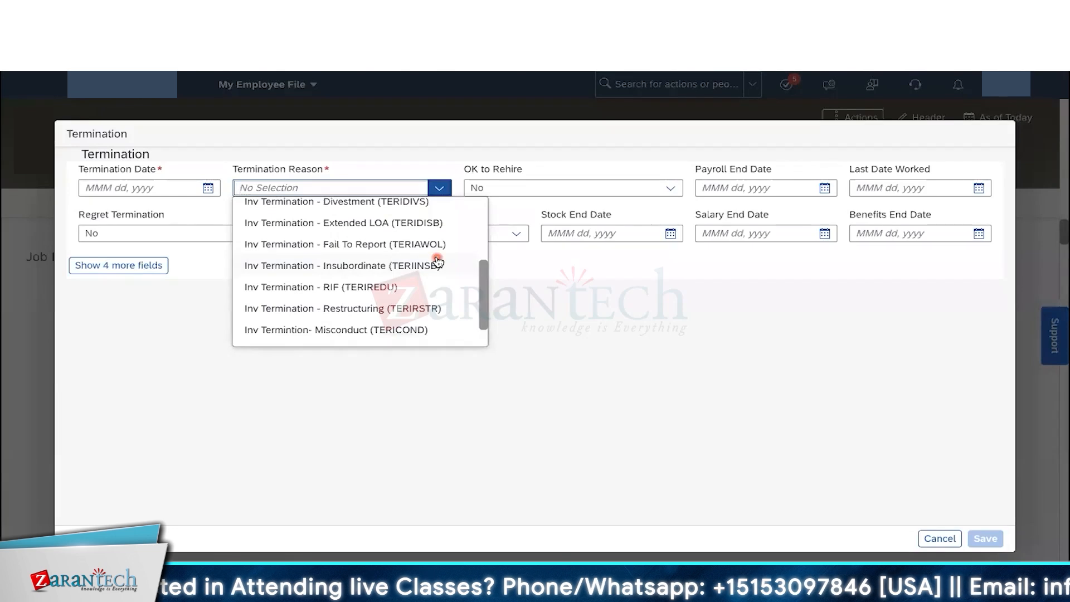
scroll(438, 261, "down", 2)
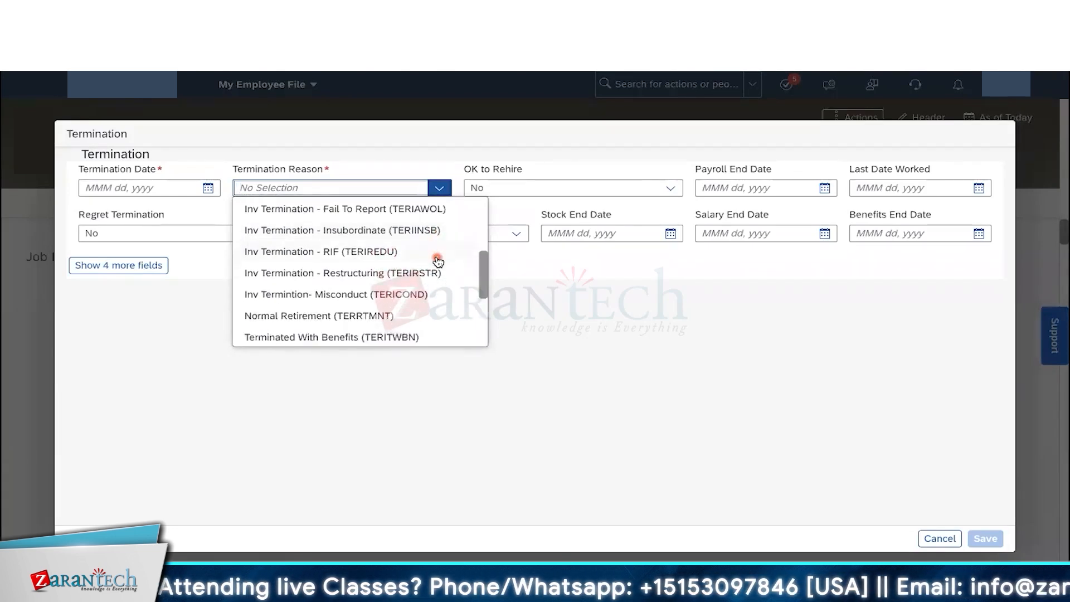
scroll(438, 260, "down", 3)
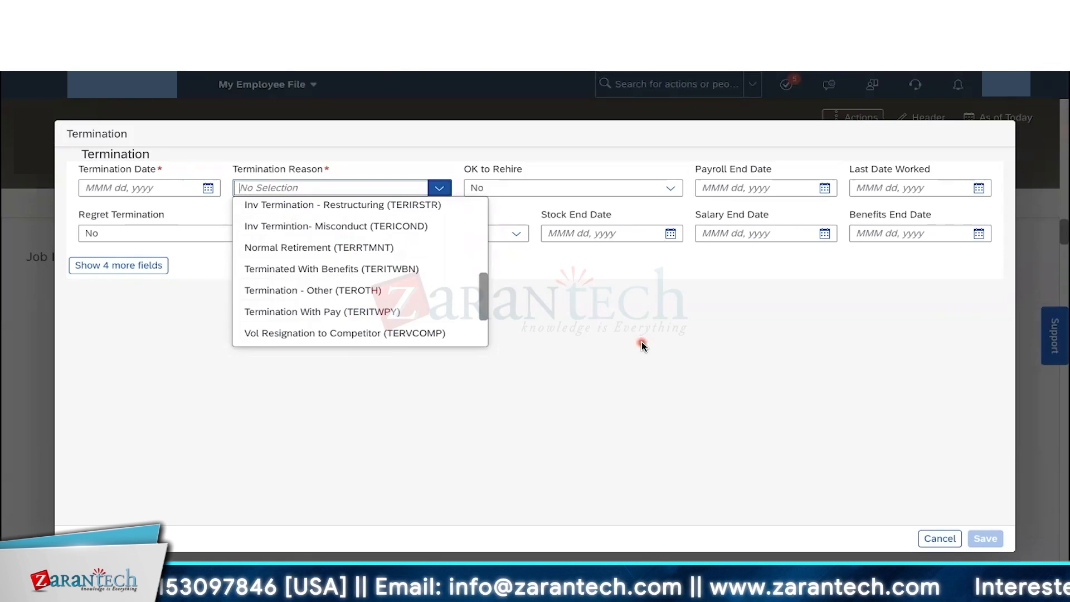
left_click(940, 538)
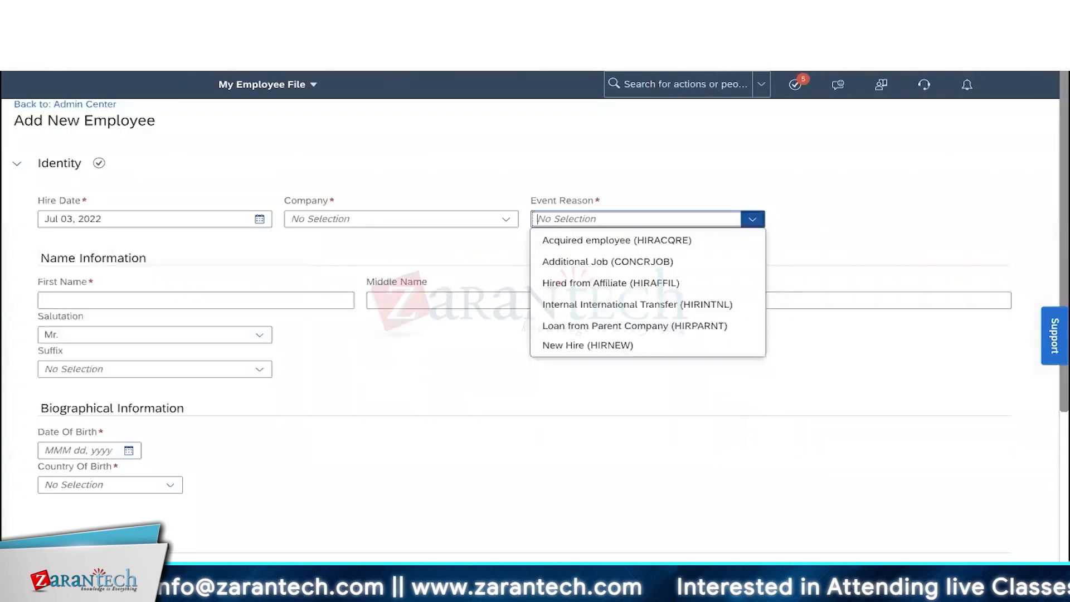
- From the Add New Employee page, search the actions for "picklis" and open the Picklist Center
left_click(457, 139)
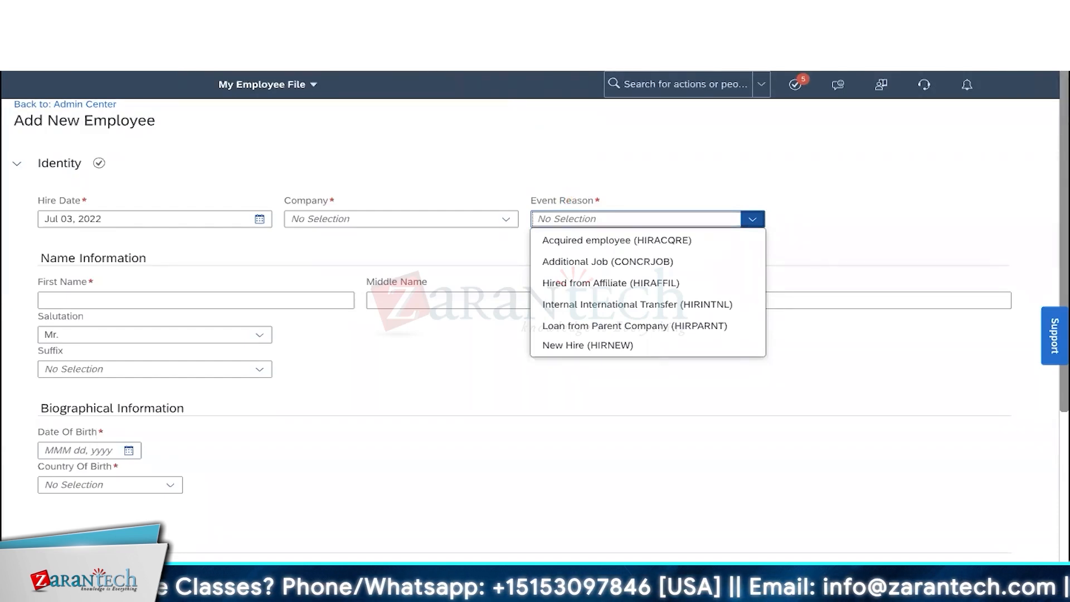
right_click(370, 56)
left_click(410, 124)
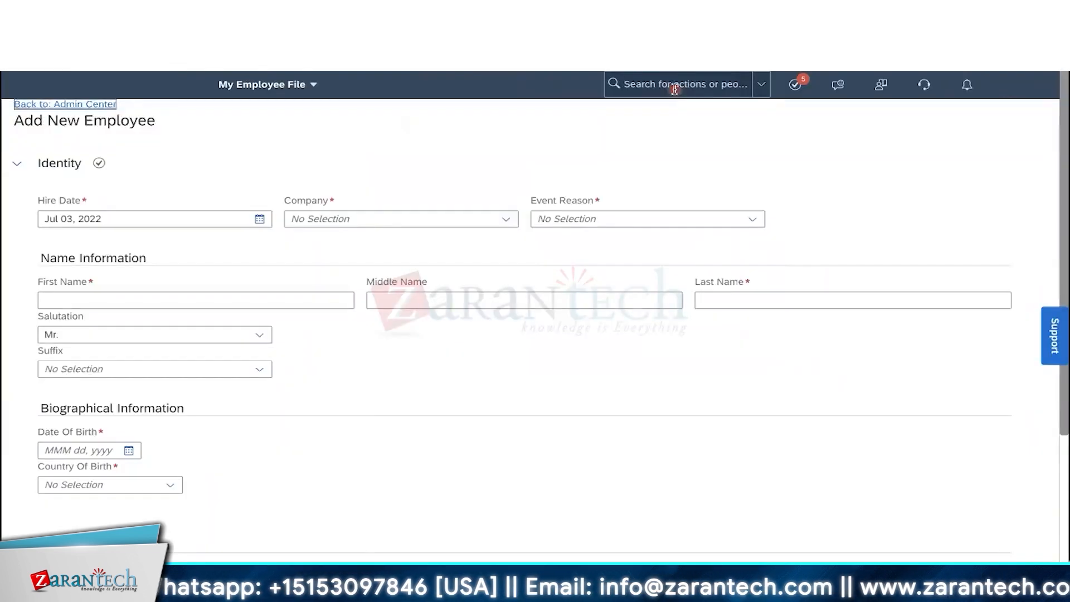
left_click(674, 89)
type("picklis")
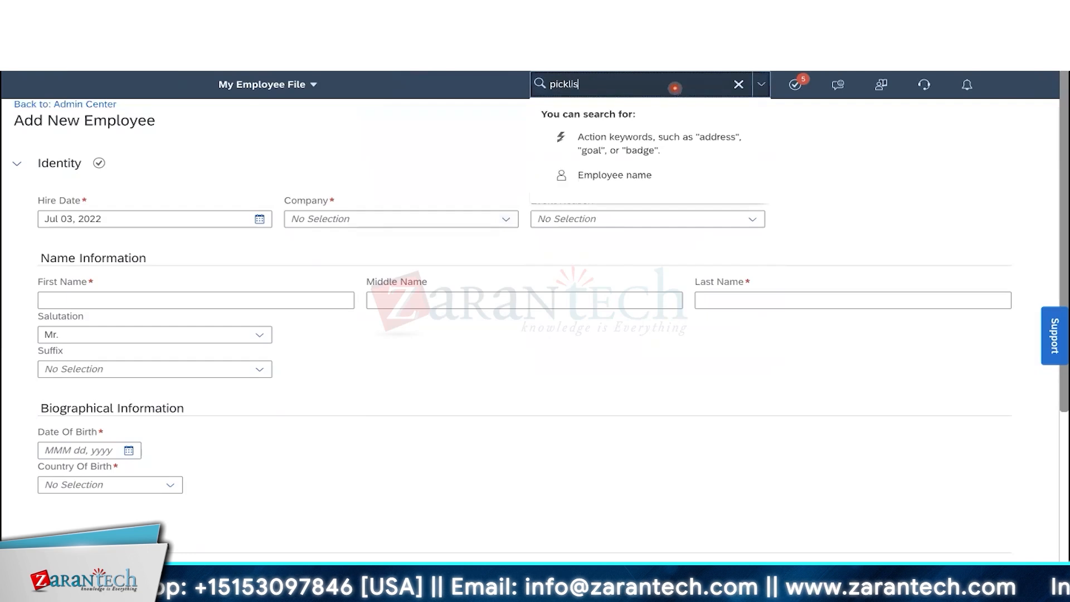
left_click(638, 180)
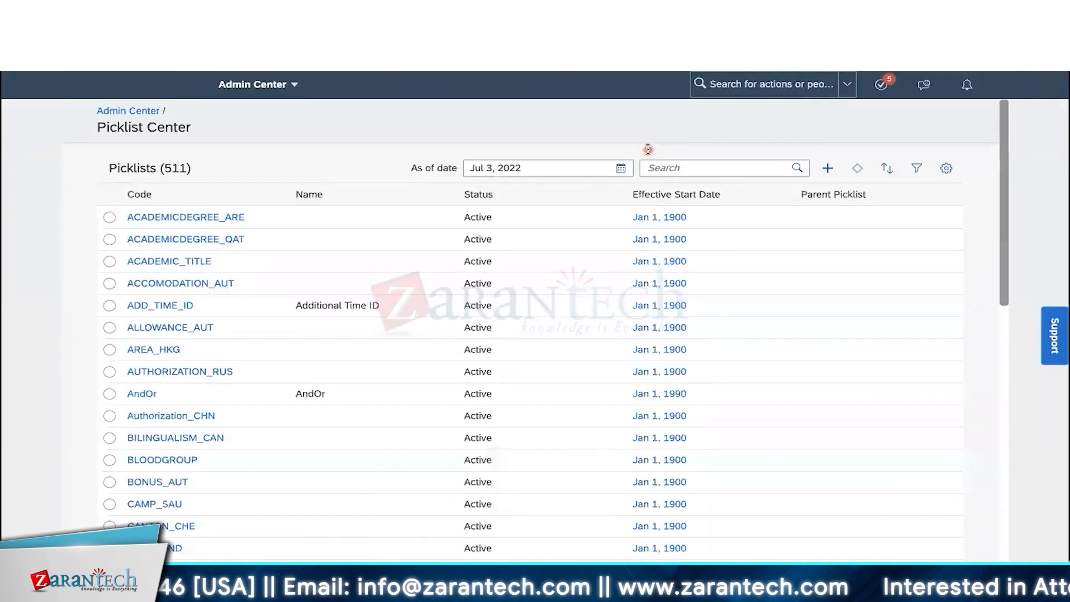
- Search the picklists for "event" and open the details of the event picklist
left_click(664, 170)
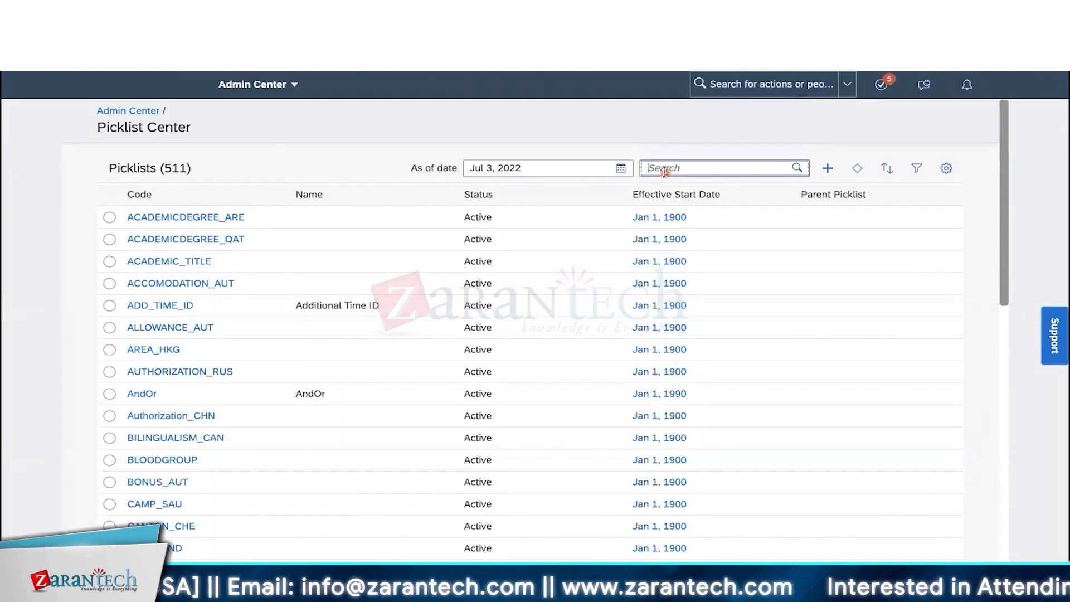
type("event")
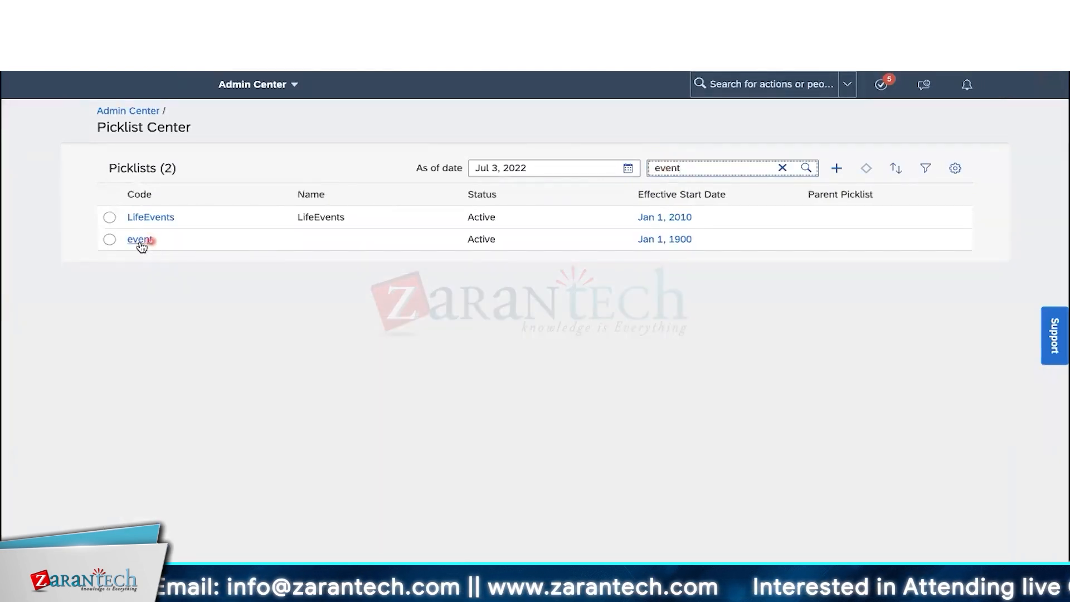
left_click(142, 243)
left_click(255, 217)
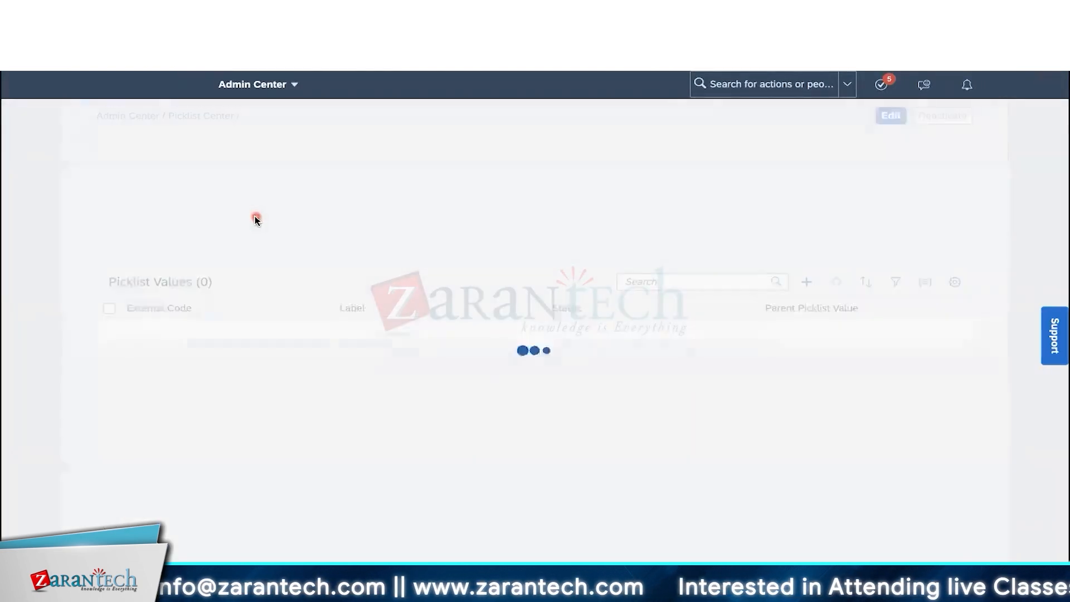
- Examine the external codes and labels of the event picklist's values, then highlight the count beside the Picklist Values heading
scroll(255, 276, "down", 1)
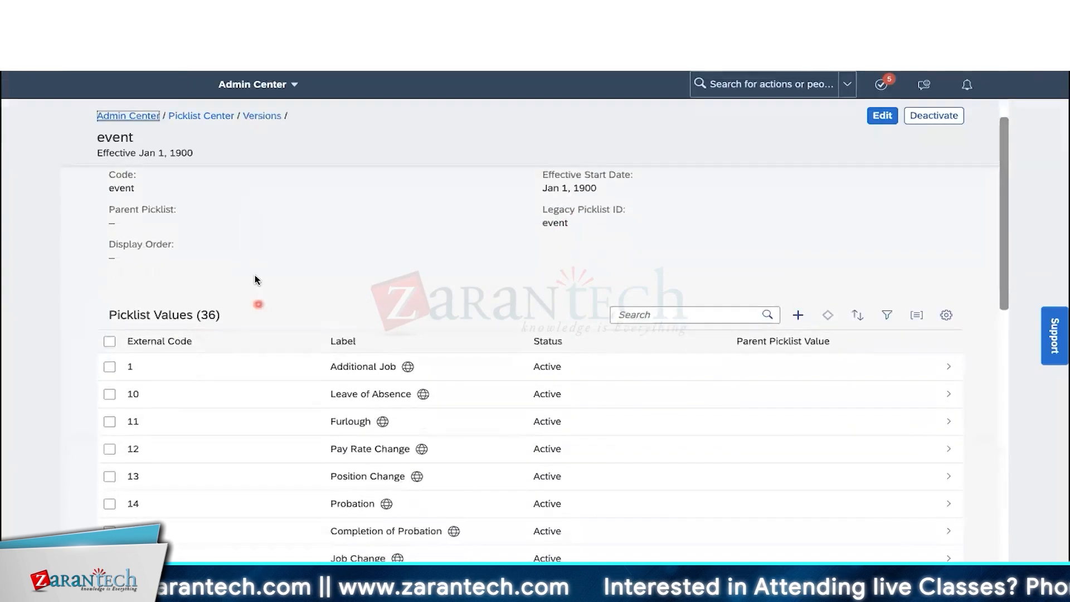
scroll(254, 275, "down", 4)
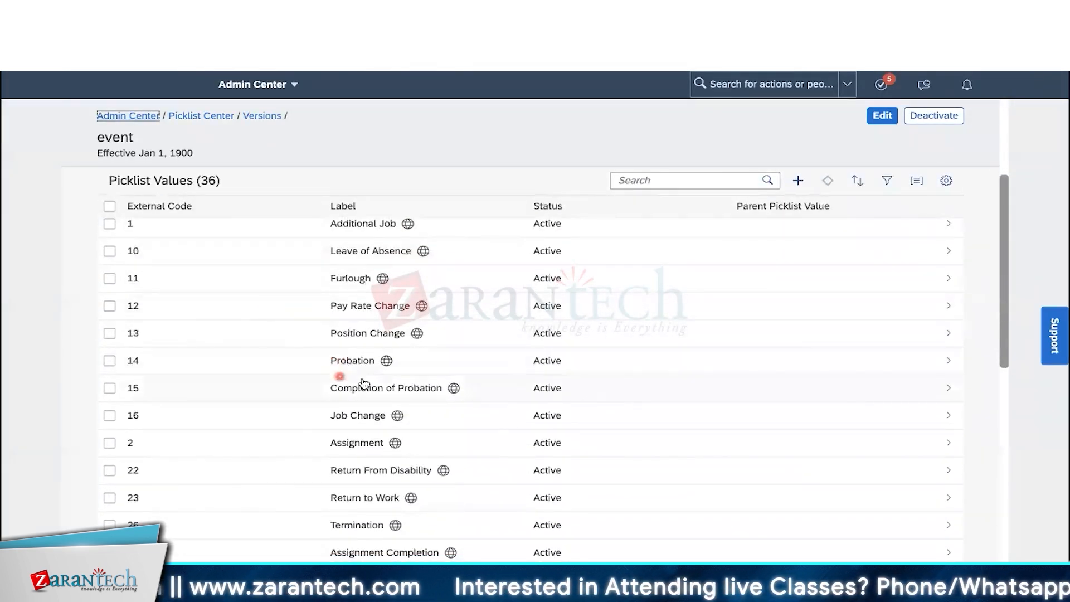
scroll(363, 383, "down", 1)
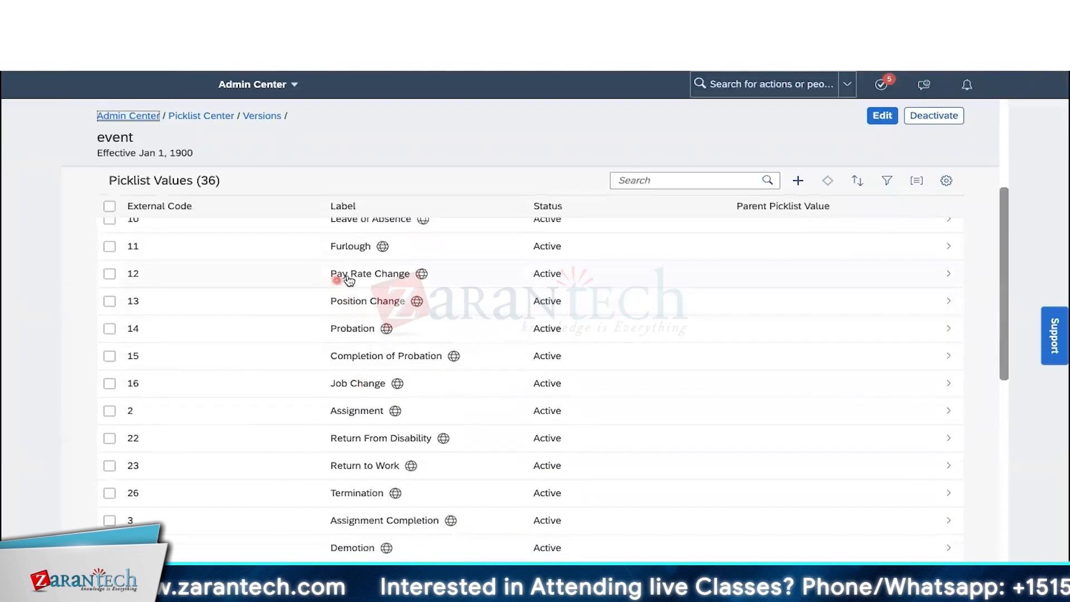
scroll(363, 295, "down", 3)
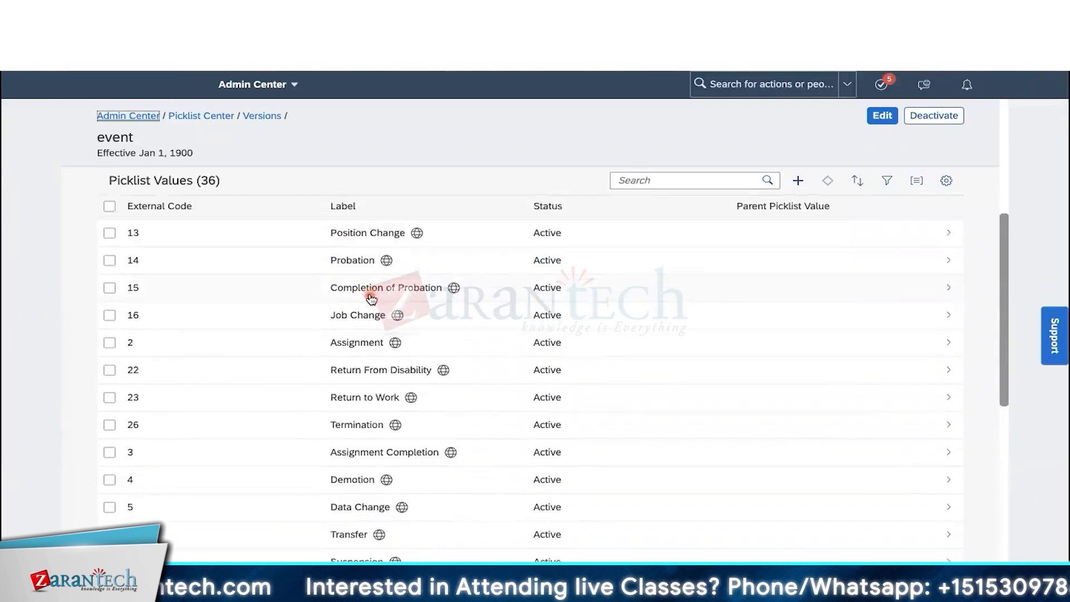
scroll(371, 299, "down", 1)
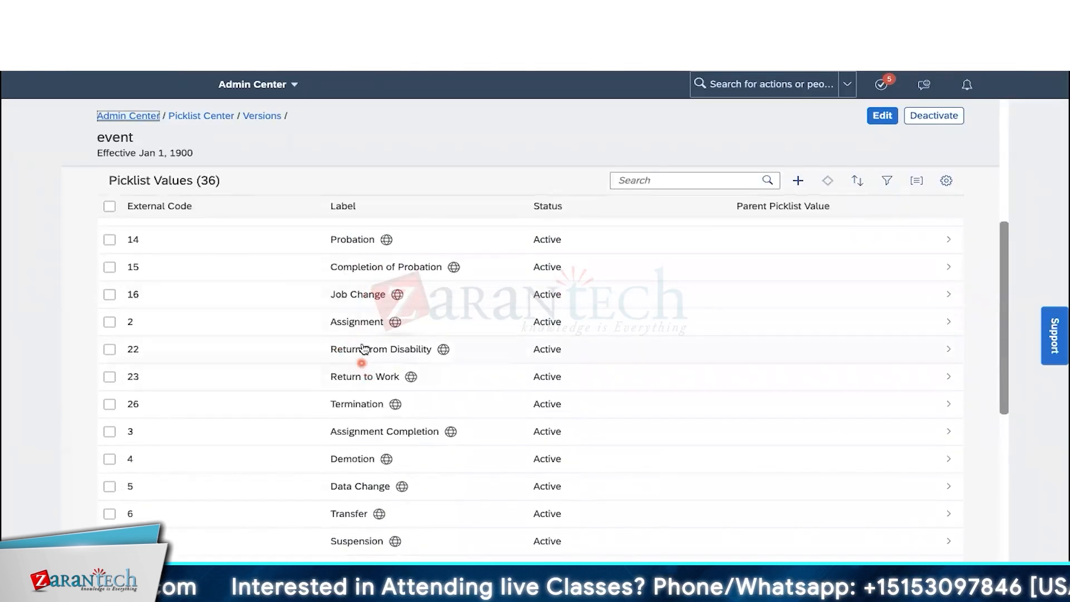
scroll(376, 349, "down", 2)
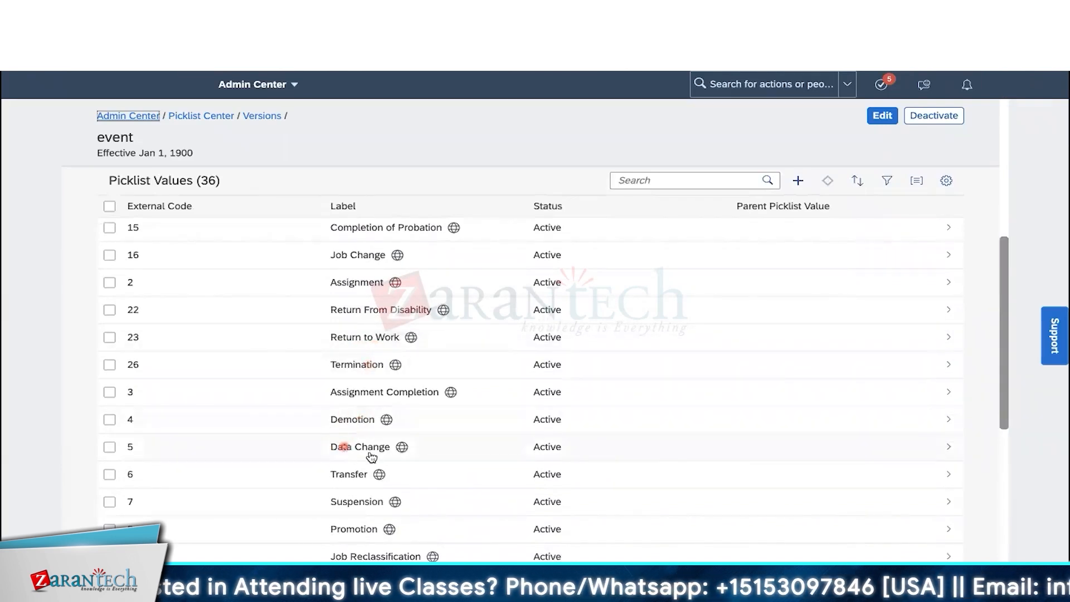
scroll(376, 456, "down", 7)
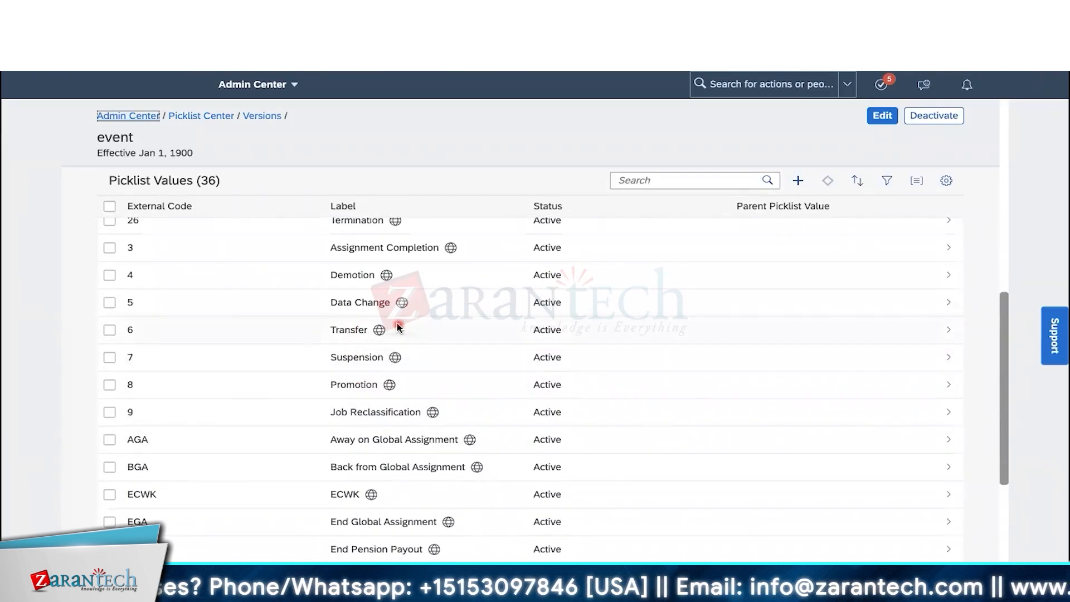
scroll(397, 323, "up", 10)
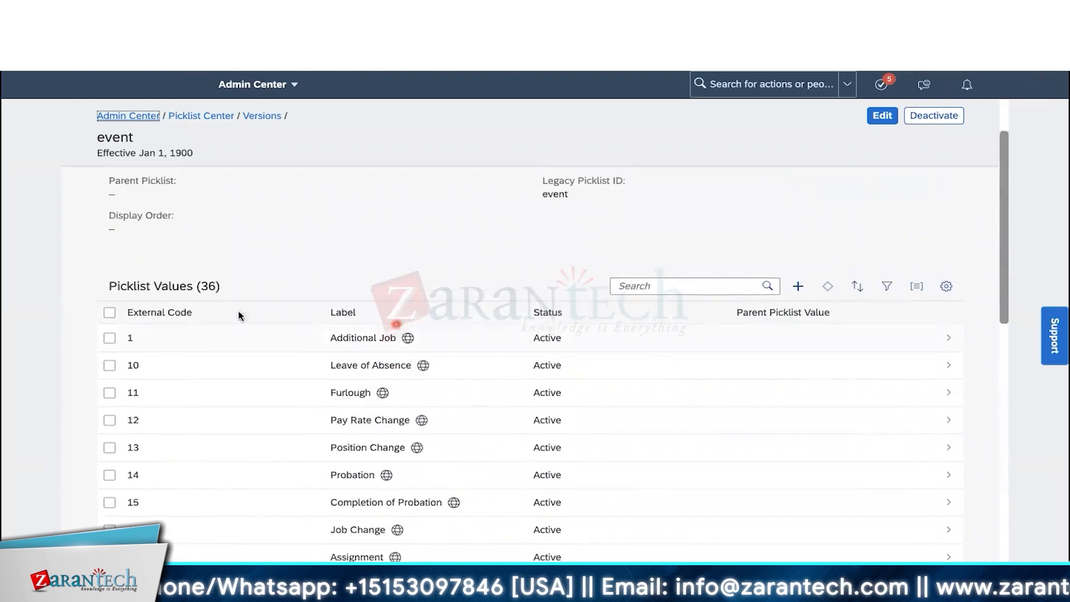
left_click_drag(188, 286, 240, 289)
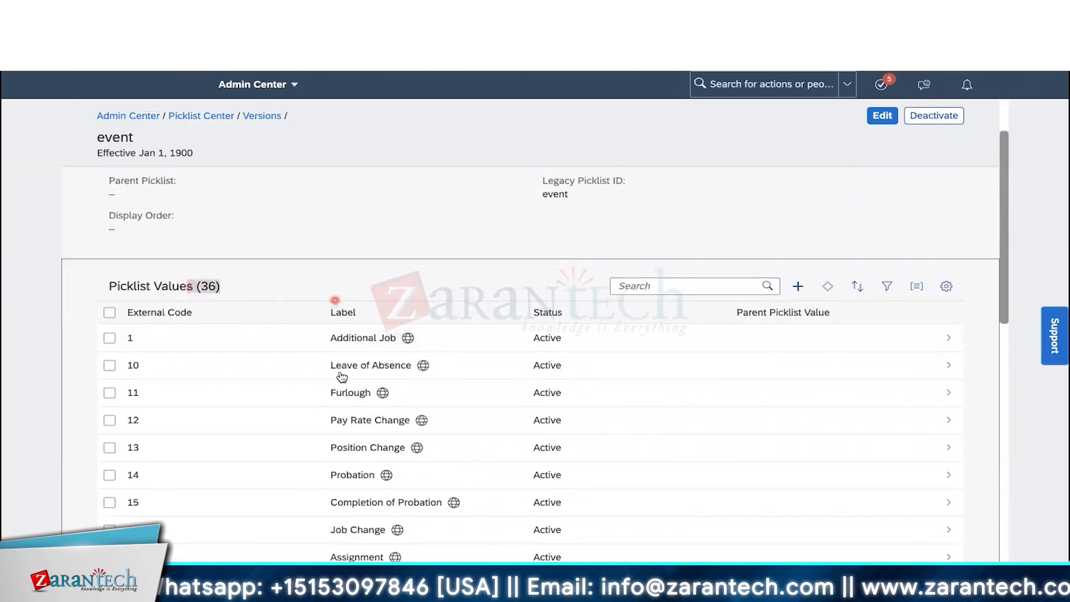
scroll(341, 377, "up", 2)
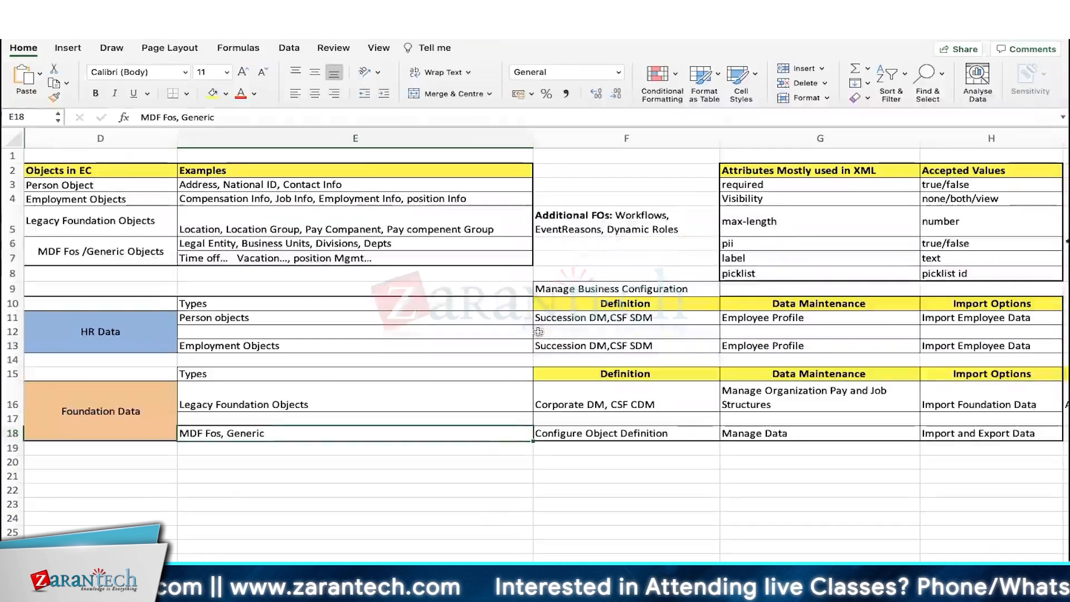
- Switch to the Excel objects sheet and highlight Workflows, EventReasons and Dynamic Roles within the Additional FOs text in F5
left_click(538, 331)
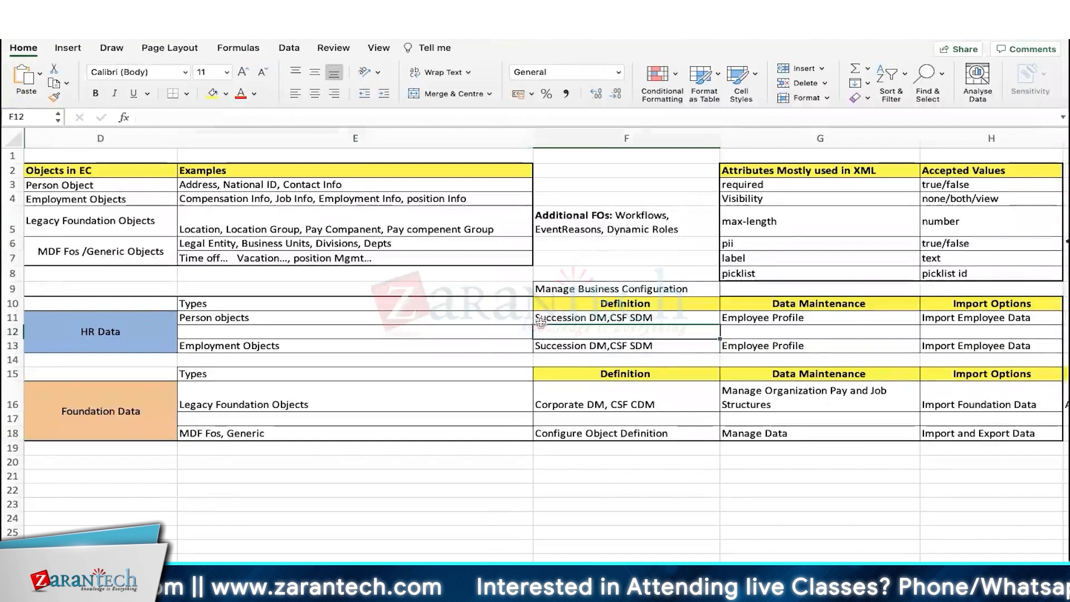
double_click(618, 214)
left_click_drag(616, 215, 677, 230)
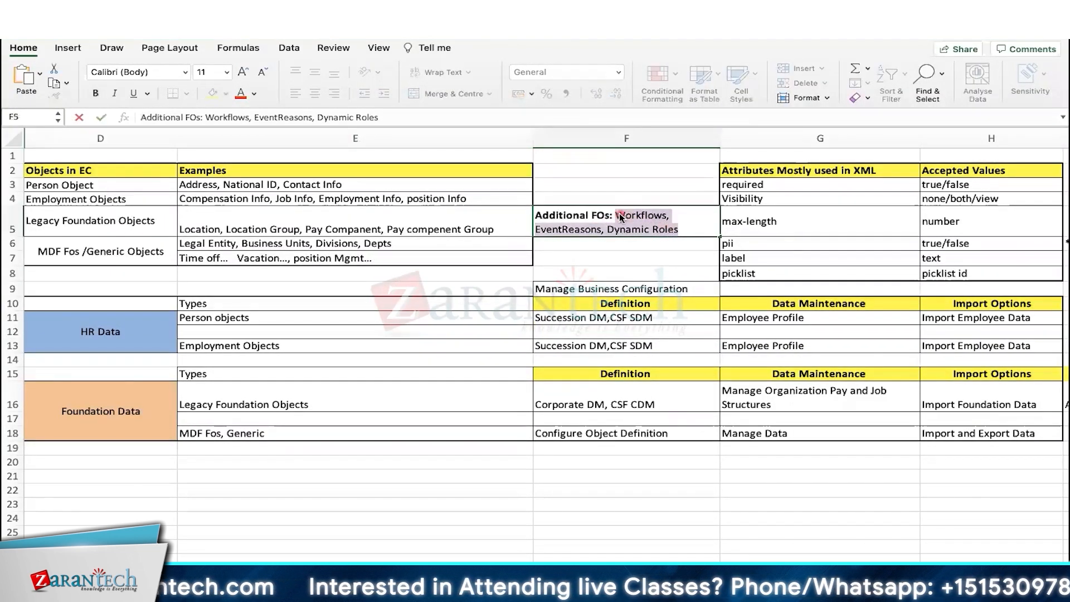
left_click_drag(615, 215, 685, 223)
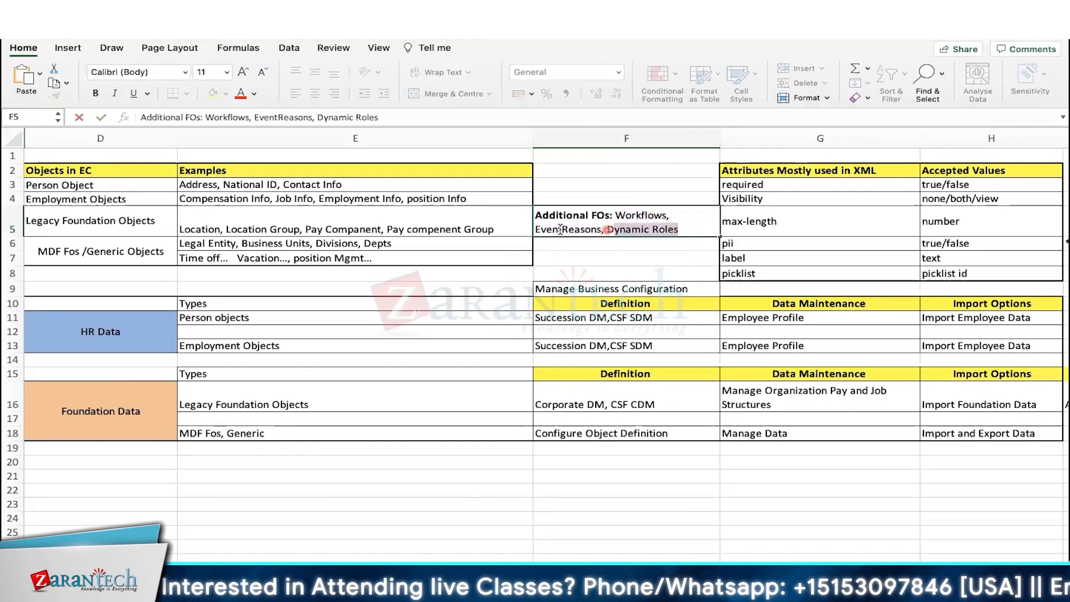
left_click_drag(538, 229, 603, 227)
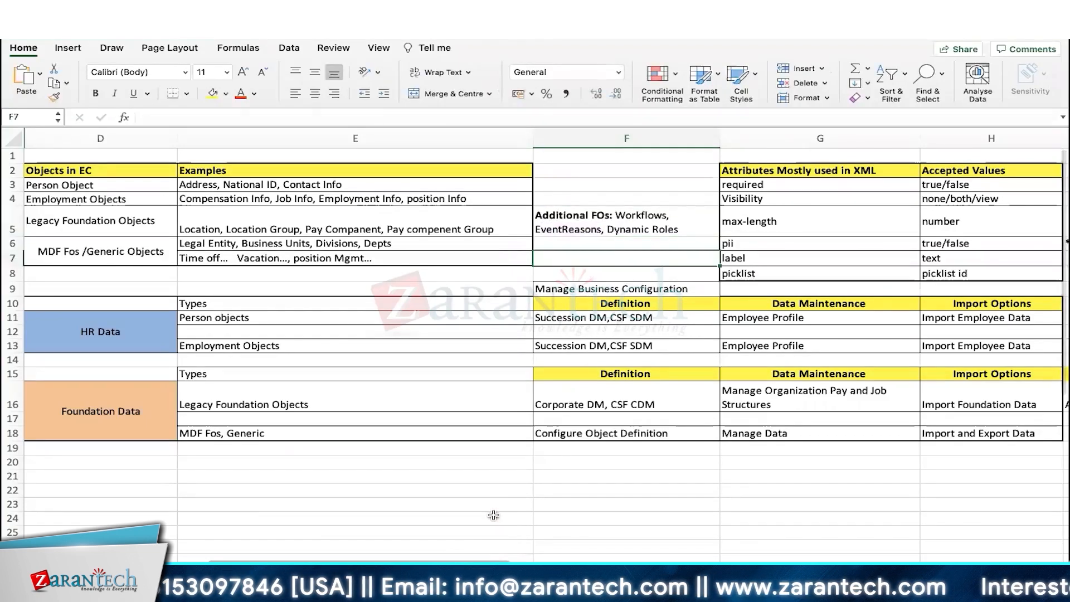
- Highlight only EventReasons in the Additional FOs cell, then place the text cursor before Workflows
left_click(603, 231)
left_click_drag(603, 231, 531, 235)
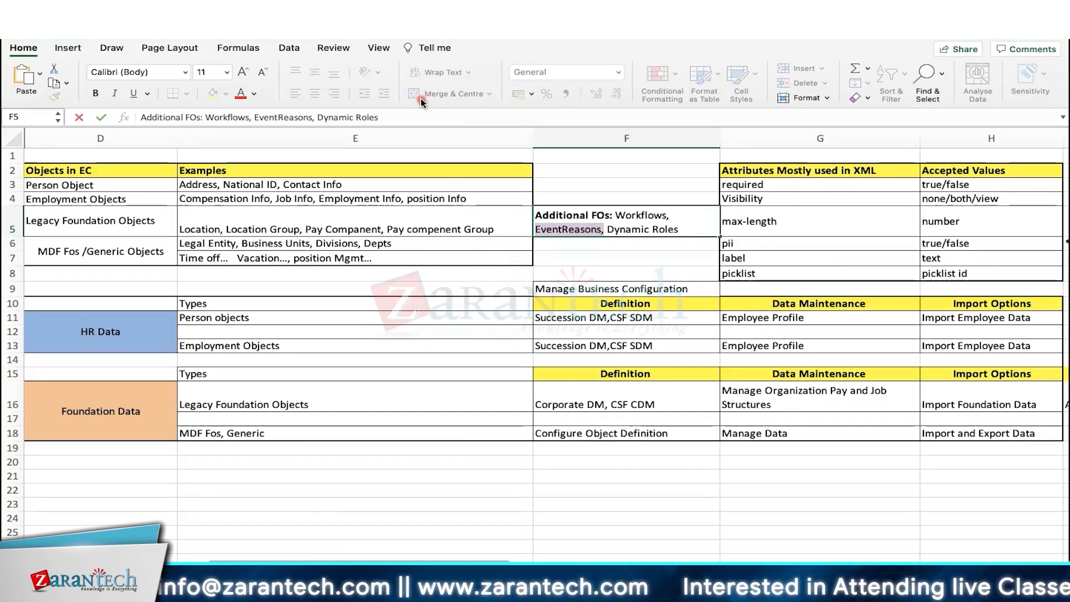
left_click(618, 214)
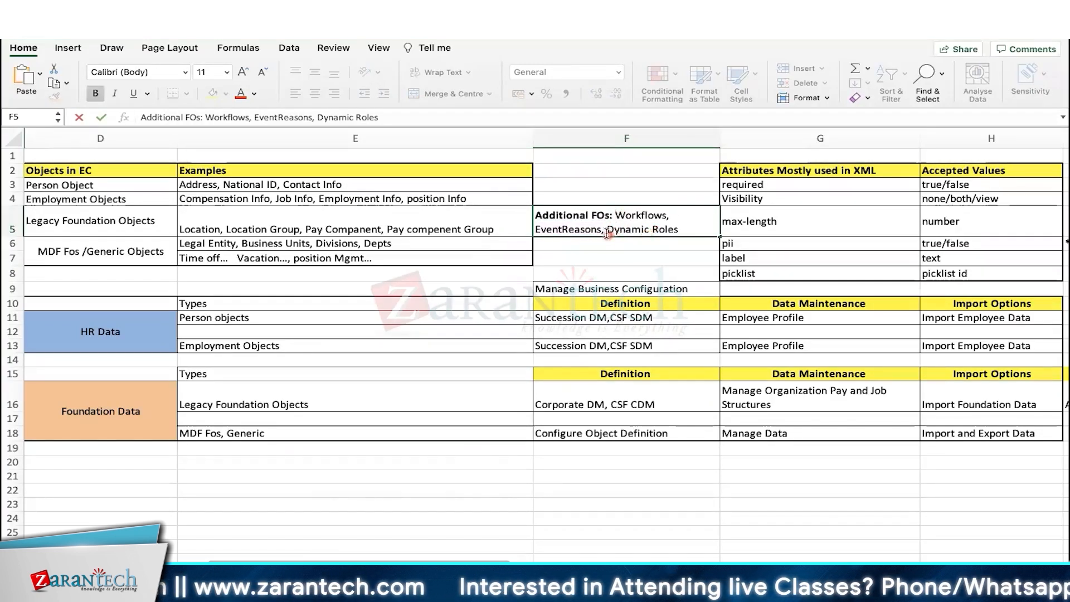
- Highlight the Legacy Foundation Objects entries in row 5 and E16, then the Data Maintenance heading with its Manage Organization Pay and Job Structures entry
left_click_drag(607, 233, 534, 230)
left_click(24, 220)
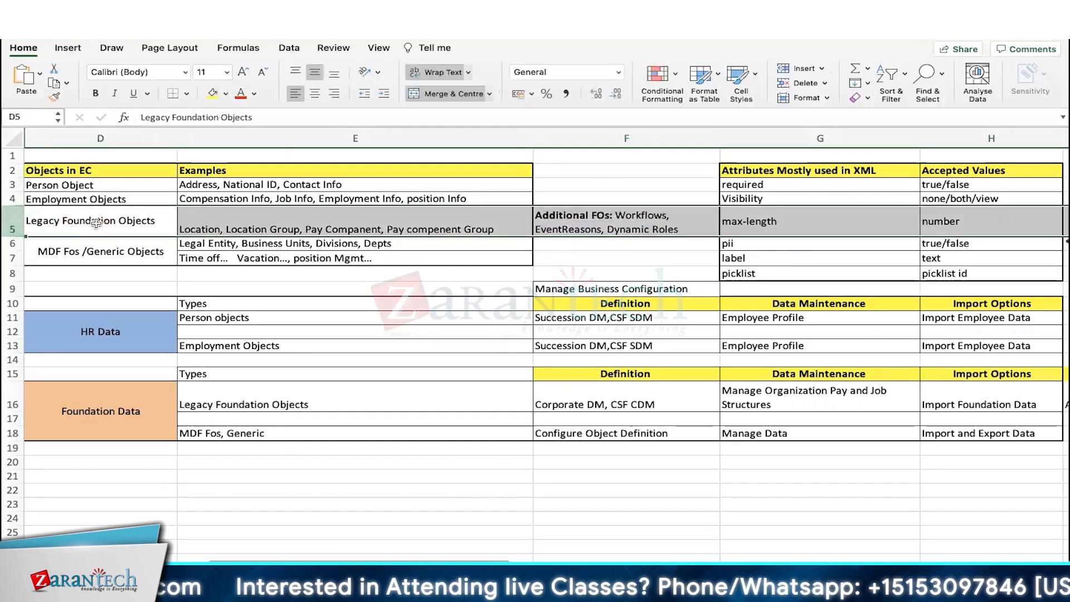
left_click(238, 398)
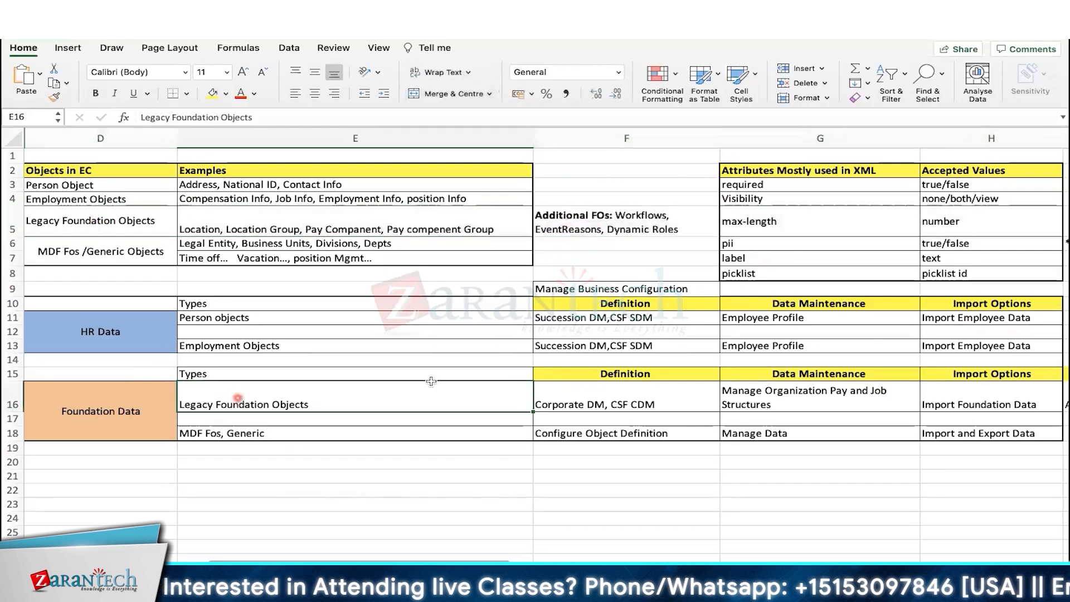
left_click_drag(769, 373, 774, 394)
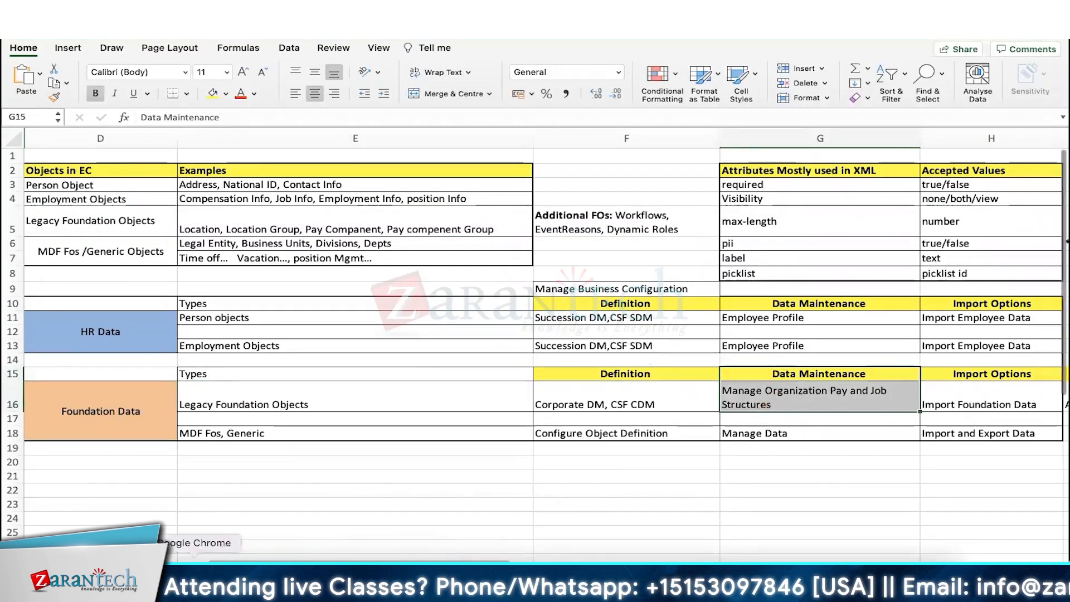
- Switch to the SuccessFactors Admin Center in Chrome, search actions for "org pay job" and open Manage Organization, Pay and Job Structures
left_click(198, 577)
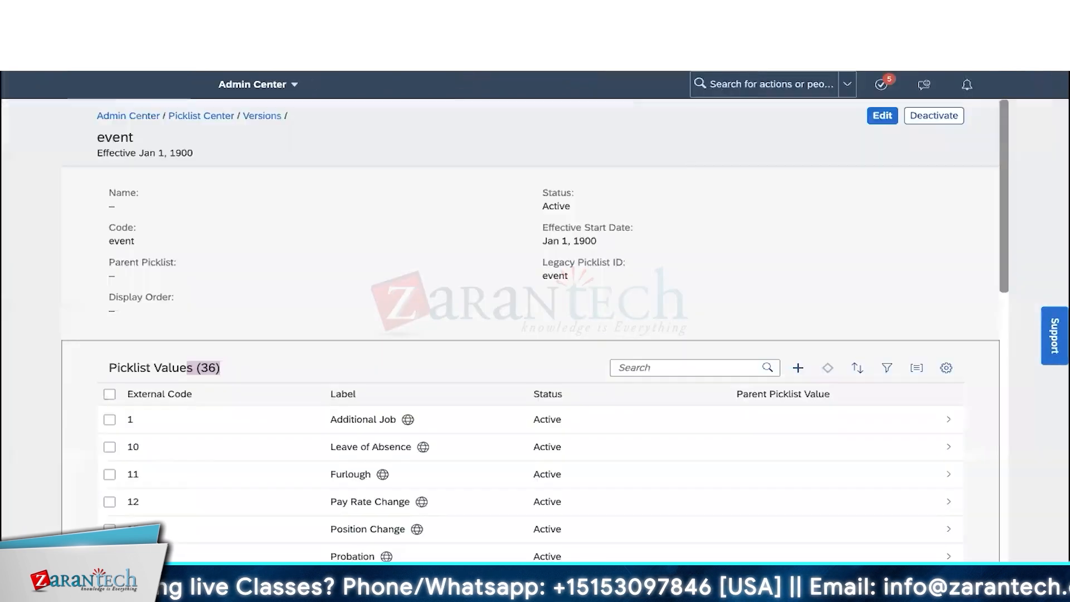
type("org pay job")
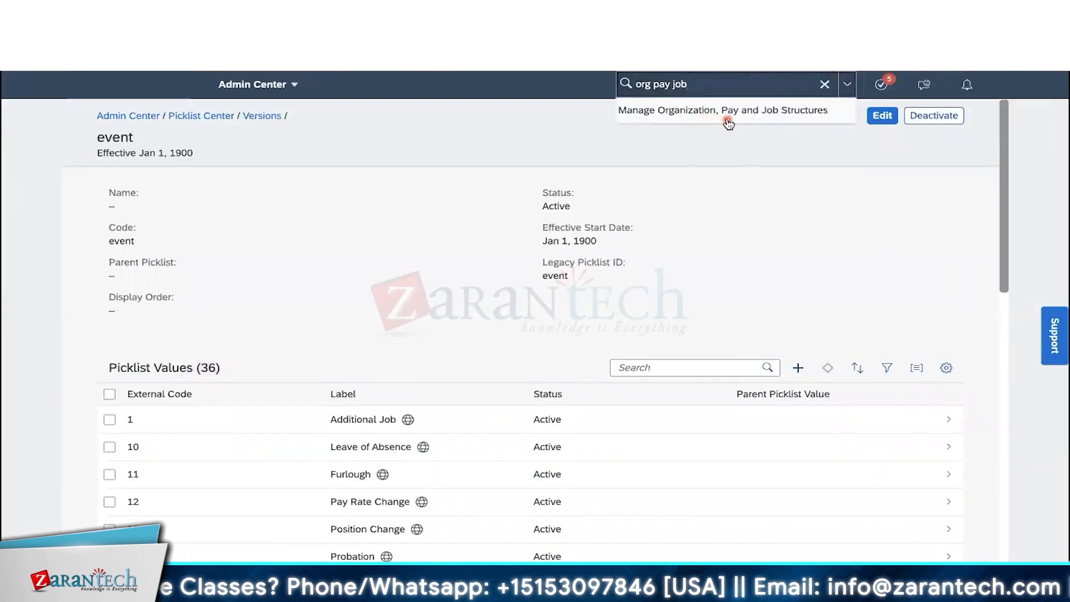
left_click(724, 119)
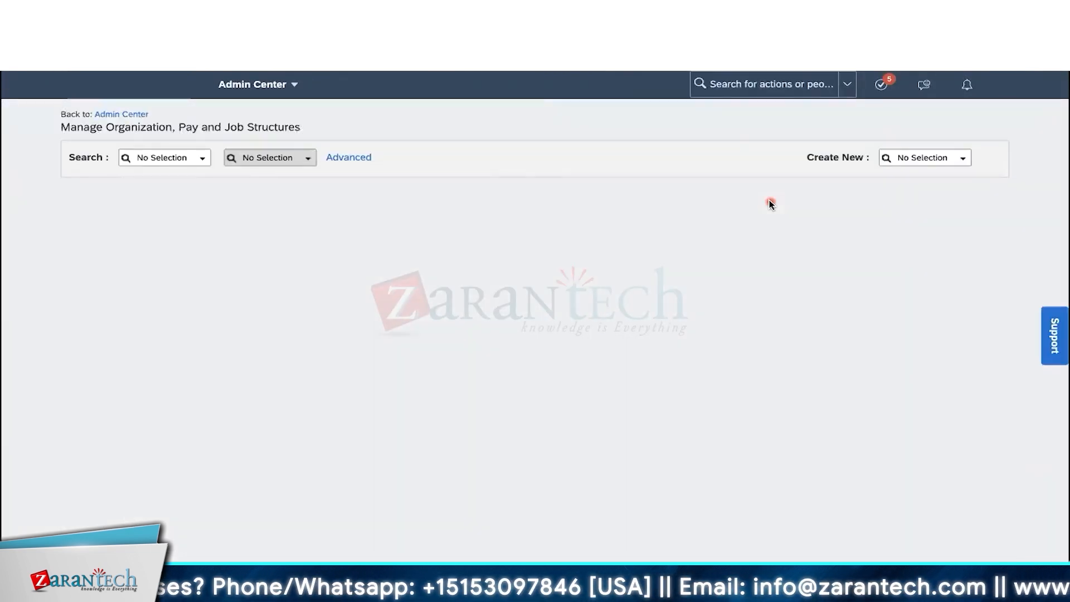
- Choose Event Reason as the foundation object type to search
left_click(192, 159)
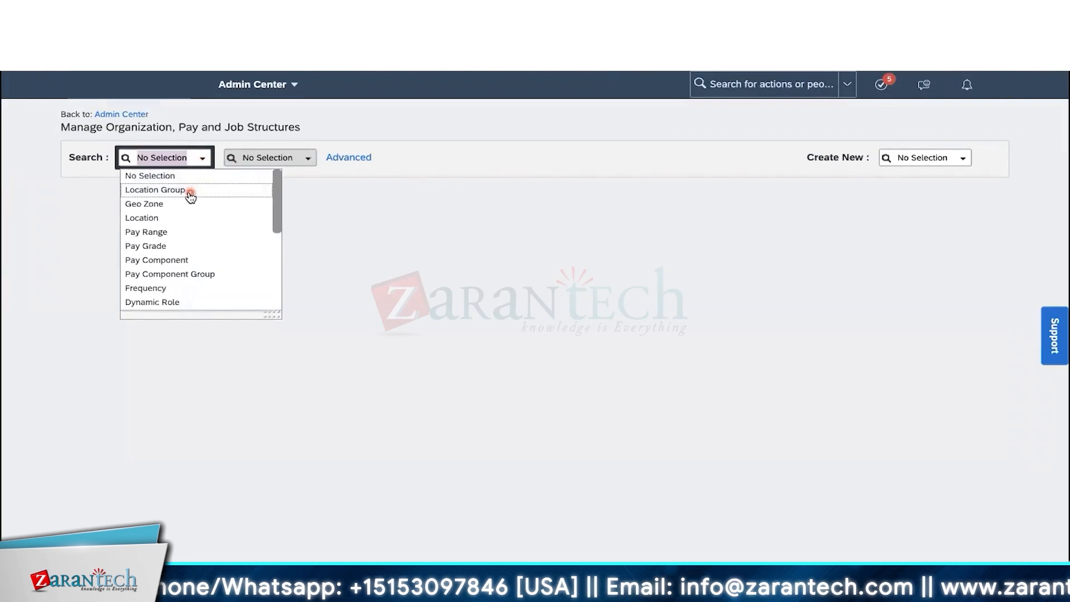
scroll(184, 239, "down", 2)
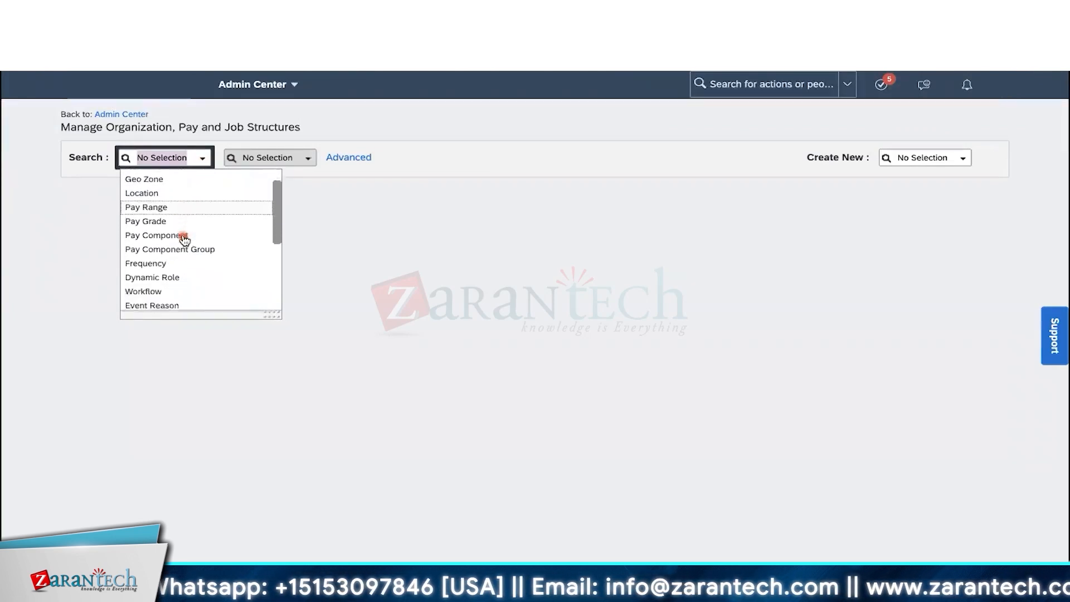
scroll(184, 239, "down", 1)
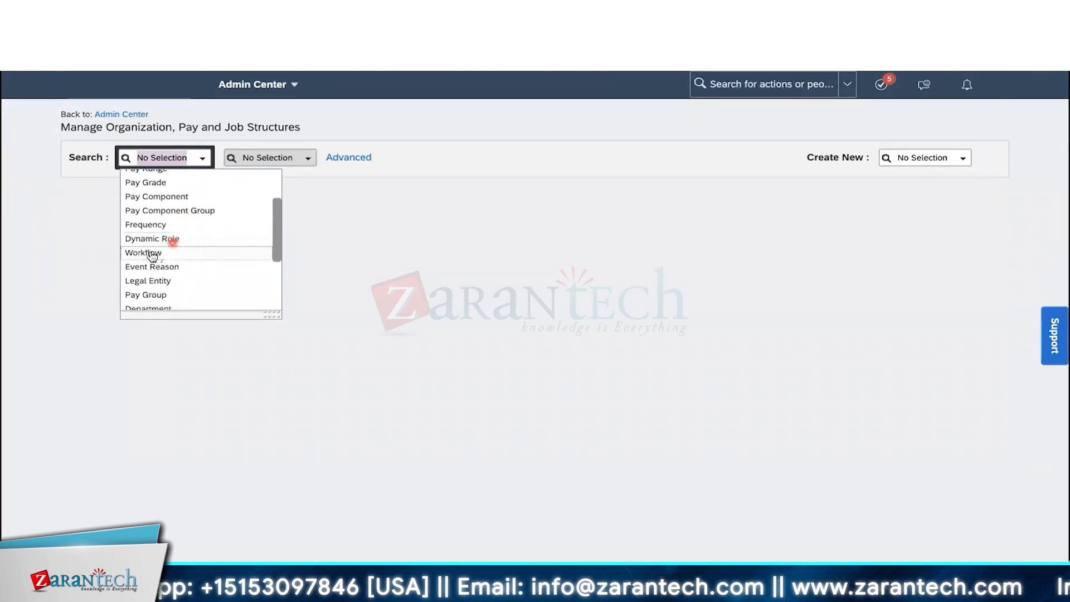
left_click(196, 272)
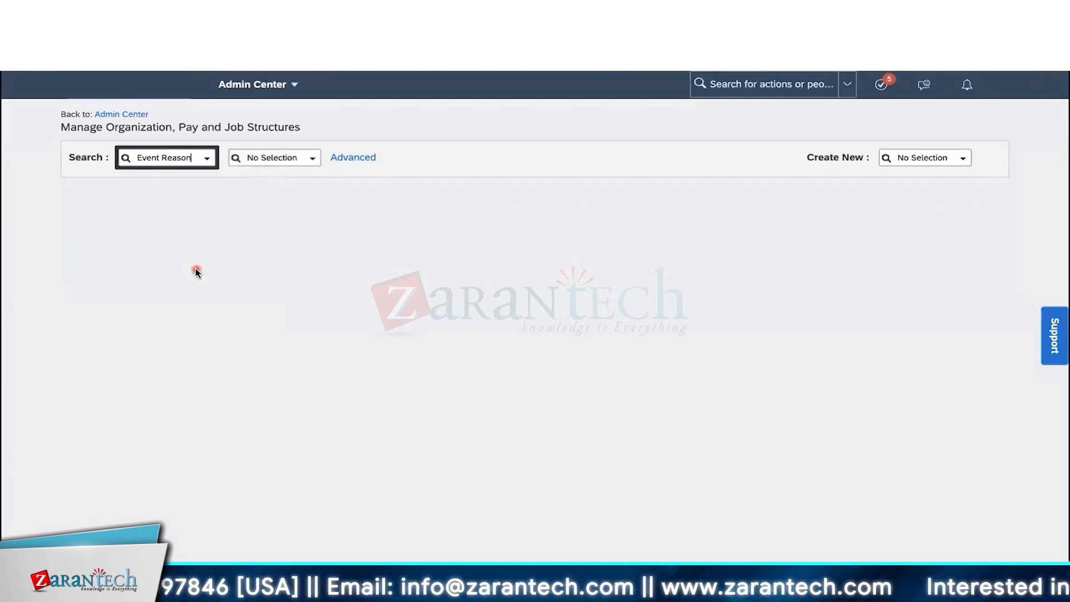
- Enlarge the page, search the event reasons for "locat" and open Transfer - Location (TRANLOC)
left_click(312, 165)
left_click(313, 166)
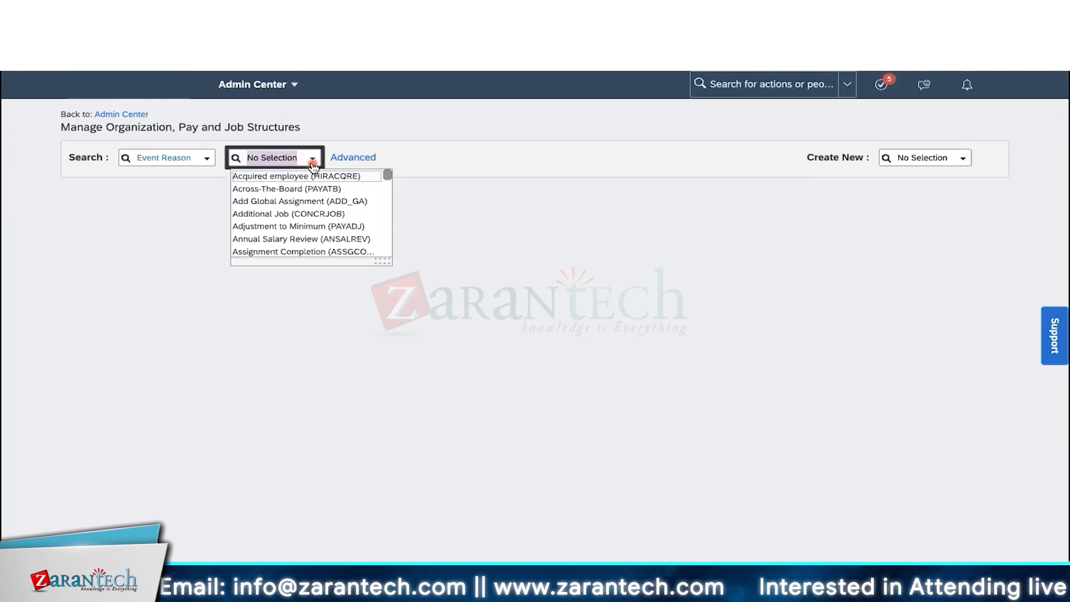
key("ctrl+plus")
left_click(293, 169)
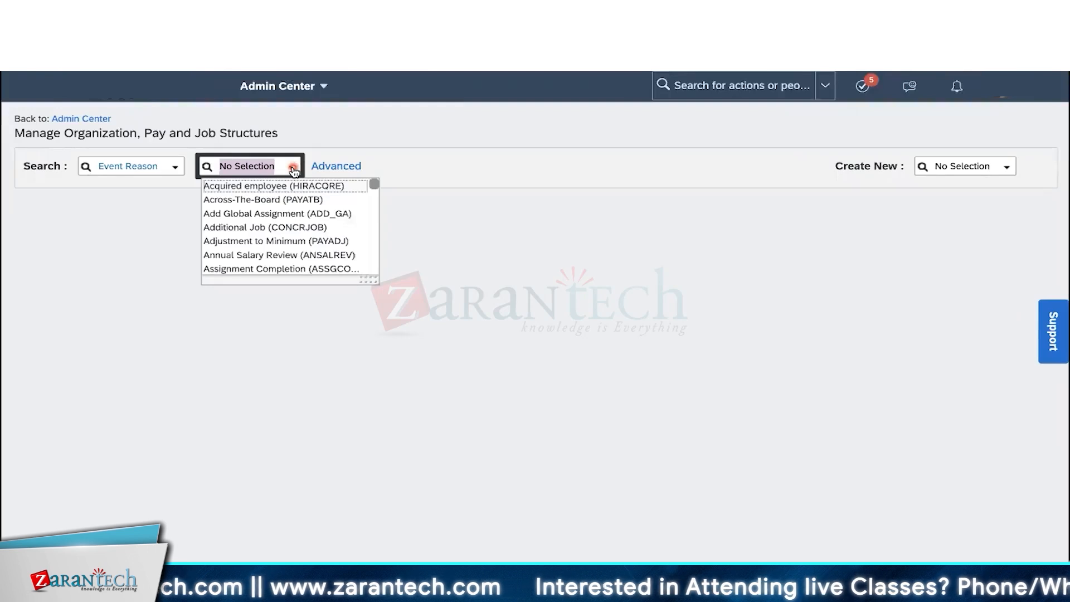
type("locat")
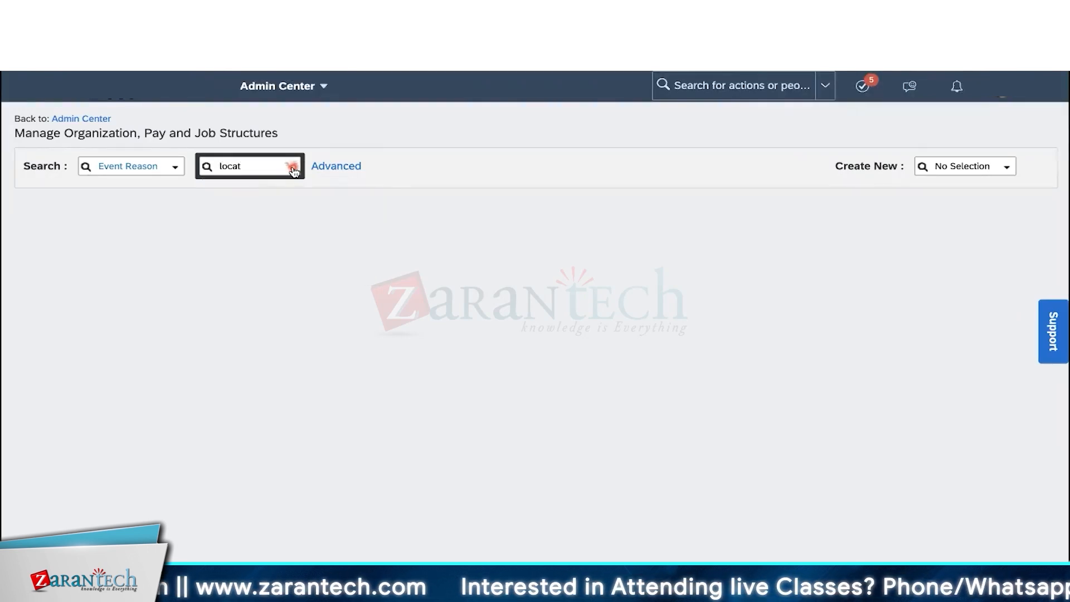
left_click(258, 215)
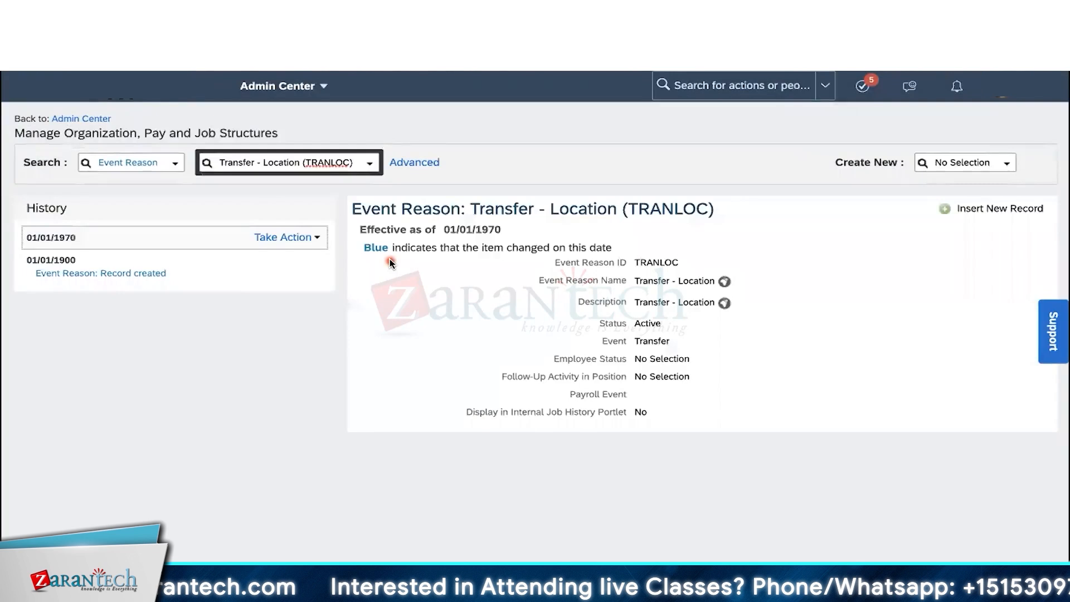
- Highlight the Transfer - Location record's effective date, its ID through status fields, and its event and employee status
left_click(508, 307)
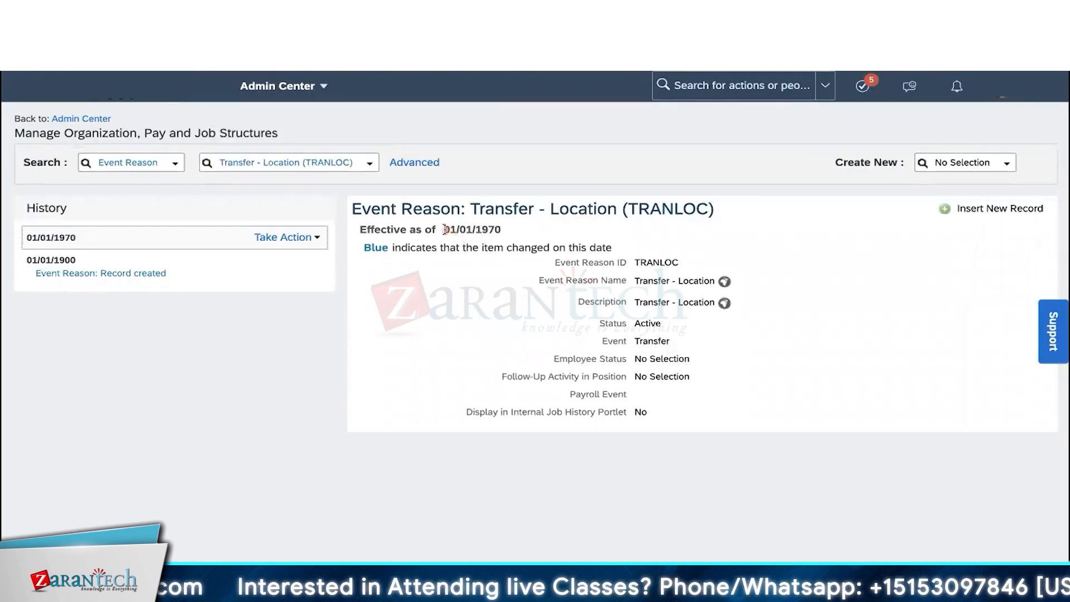
left_click_drag(444, 229, 506, 233)
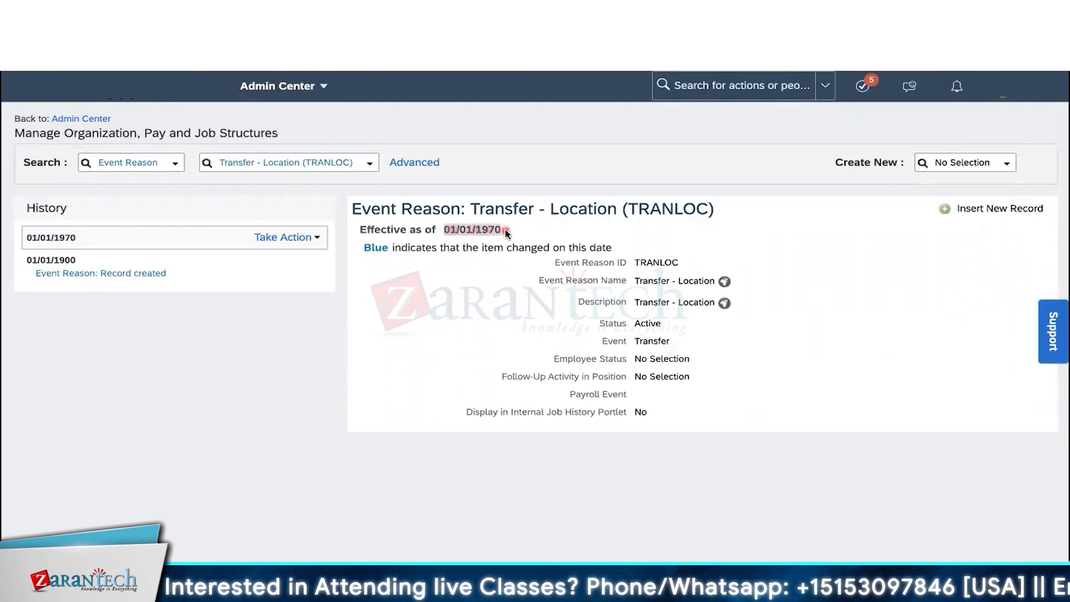
left_click_drag(635, 260, 704, 329)
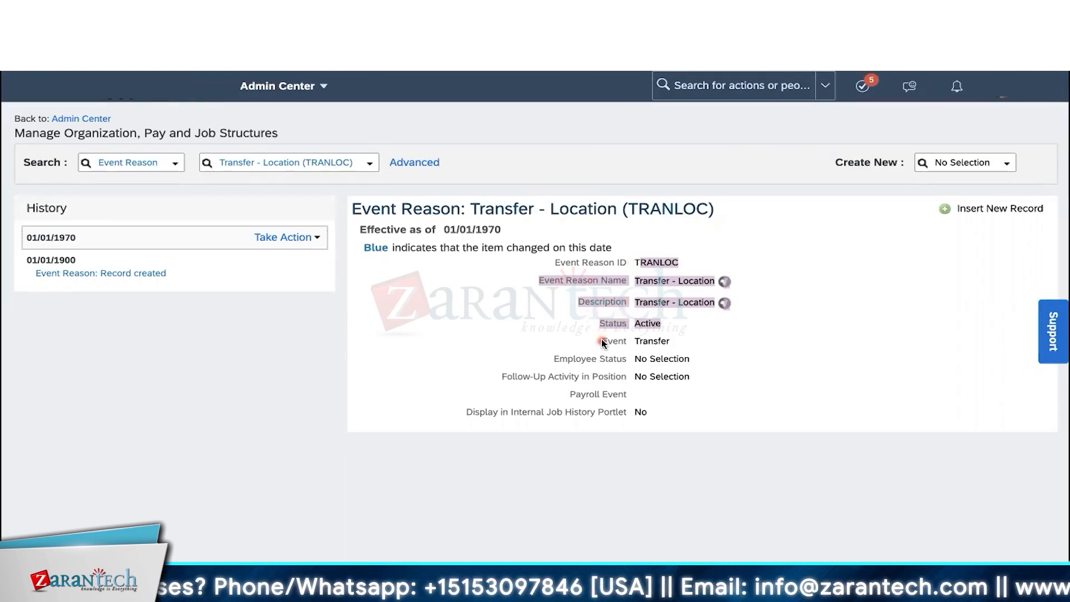
left_click_drag(601, 343, 687, 362)
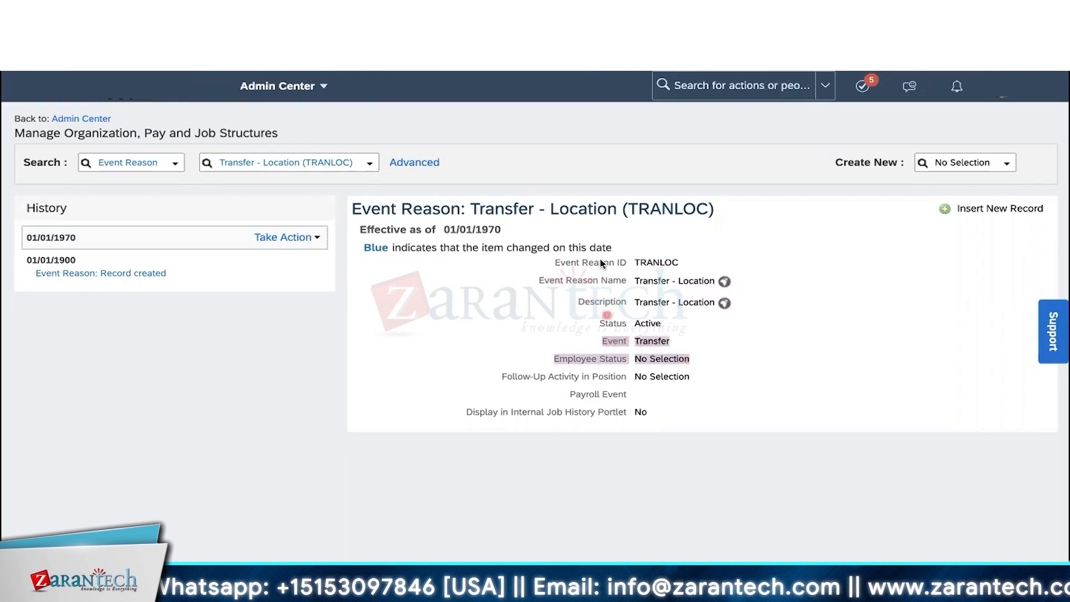
left_click_drag(606, 341, 665, 339)
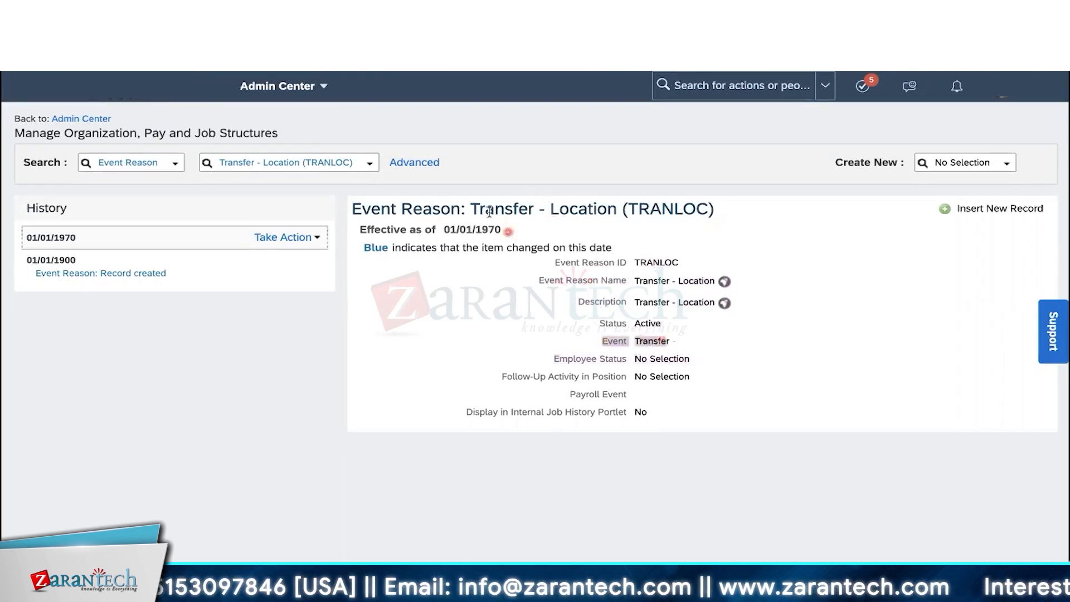
- Open the 01/01/1970 record of the Transfer - Location event reason for editing and view its fields
left_click(316, 238)
left_click(315, 253)
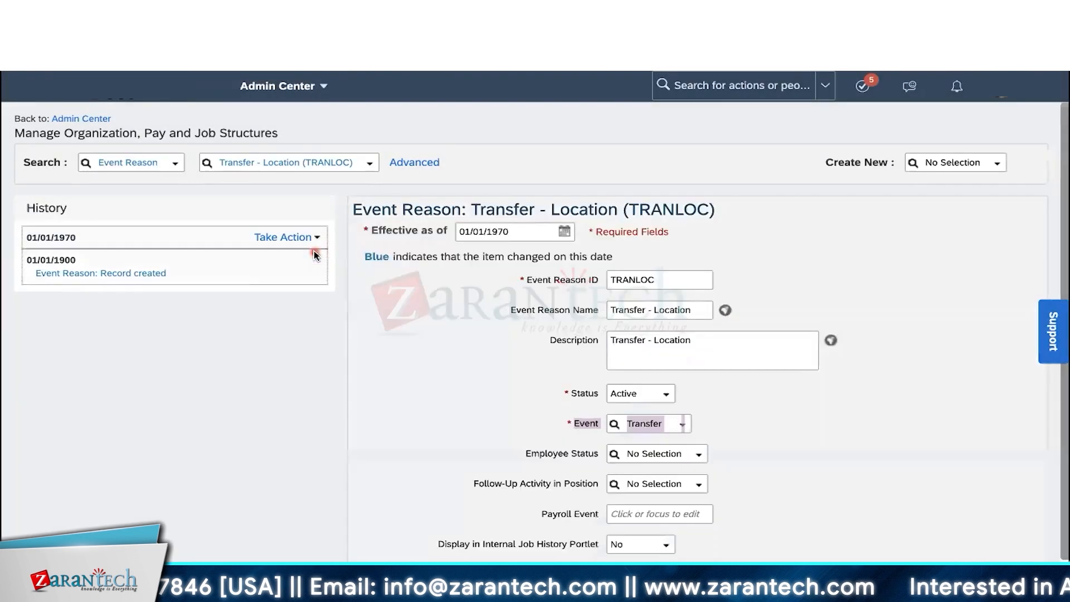
scroll(510, 310, "down", 1)
left_click(569, 352)
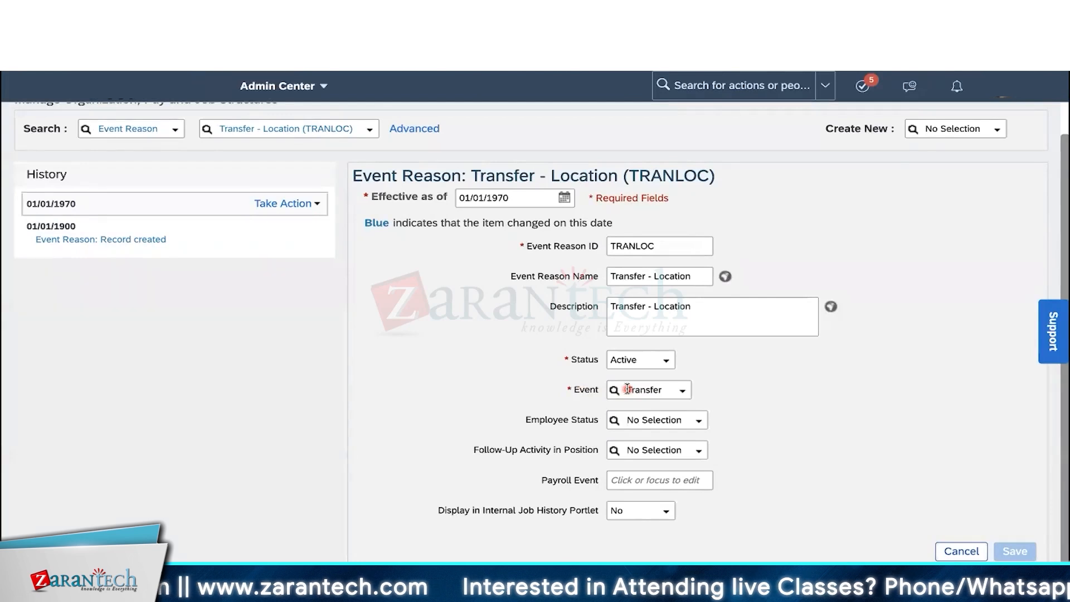
- Look through the values offered for the Event field, then close the list without changing Transfer
left_click(686, 391)
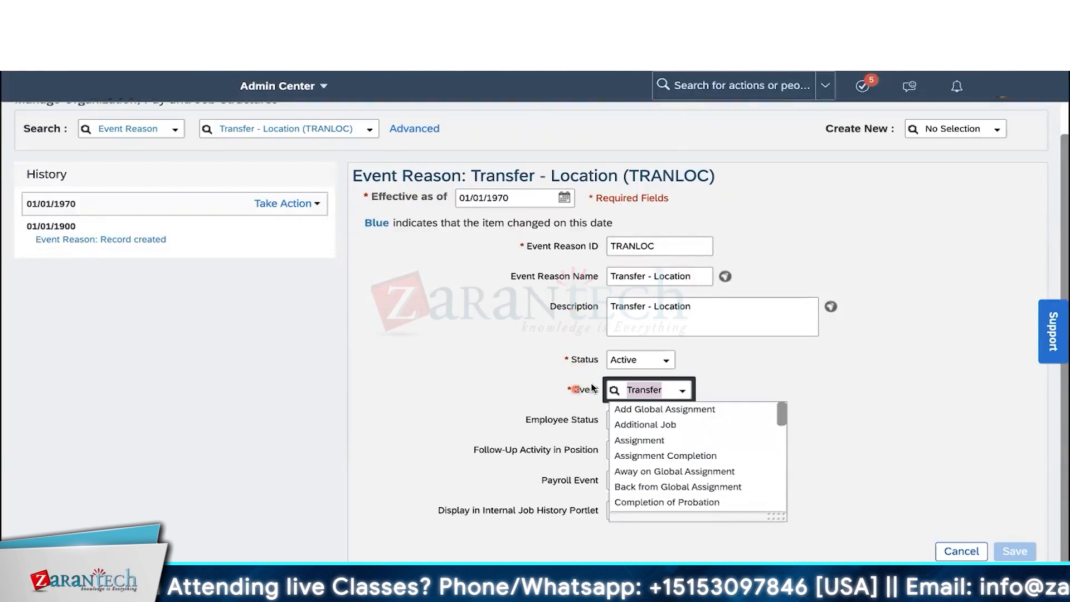
scroll(690, 446, "down", 1)
scroll(693, 447, "up", 1)
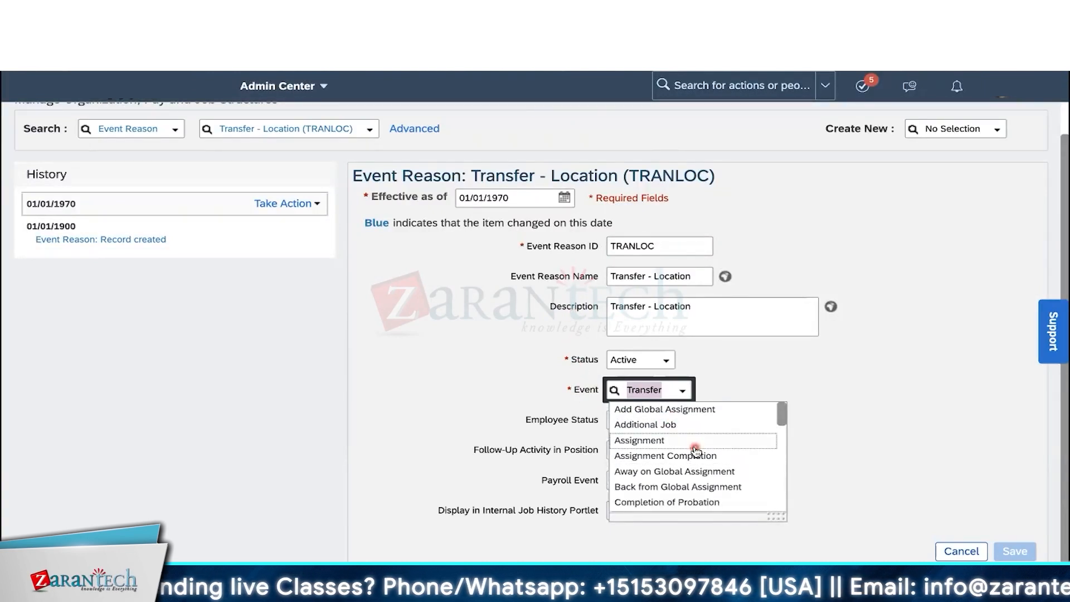
left_click(747, 383)
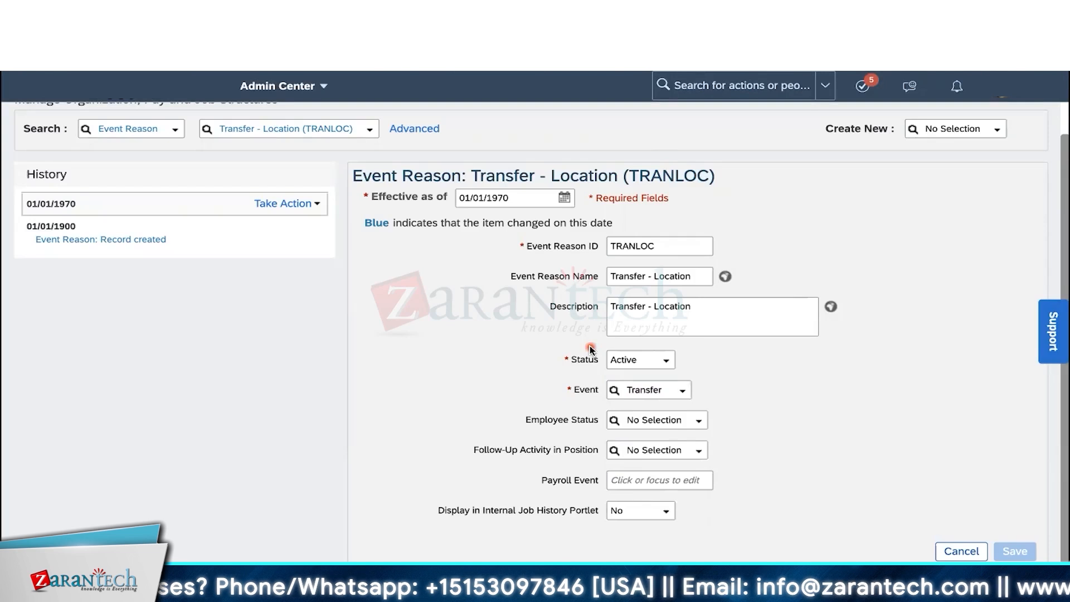
- Search the event reasons for the new hire entry and open New Hire (HIRNEW)
scroll(566, 322, "up", 1)
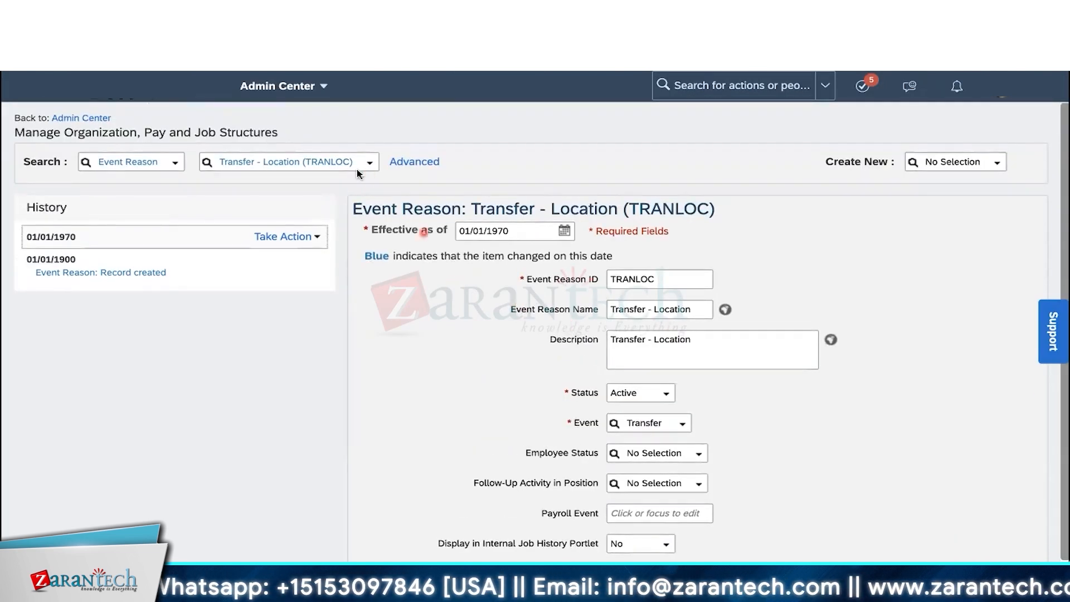
left_click(306, 160)
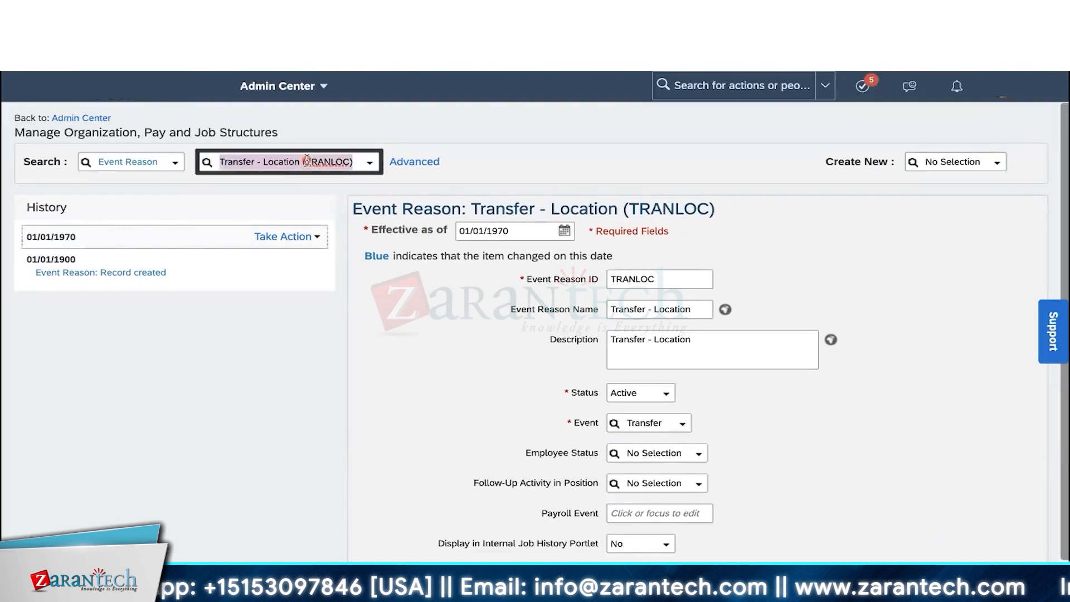
type("newhire")
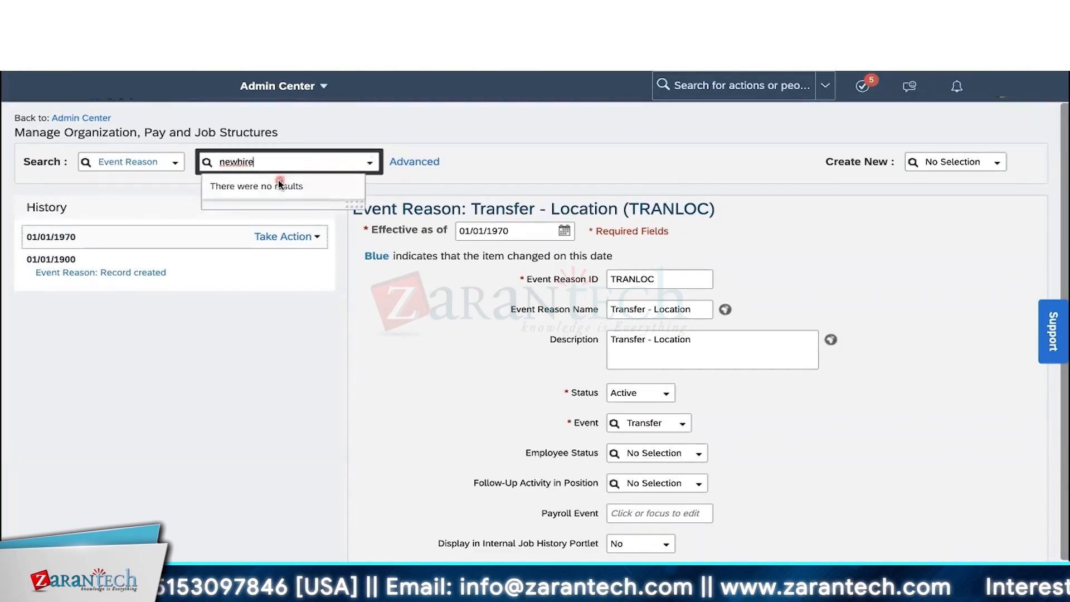
key("BackSpace")
key("BackSpace")
key("BackSpace")
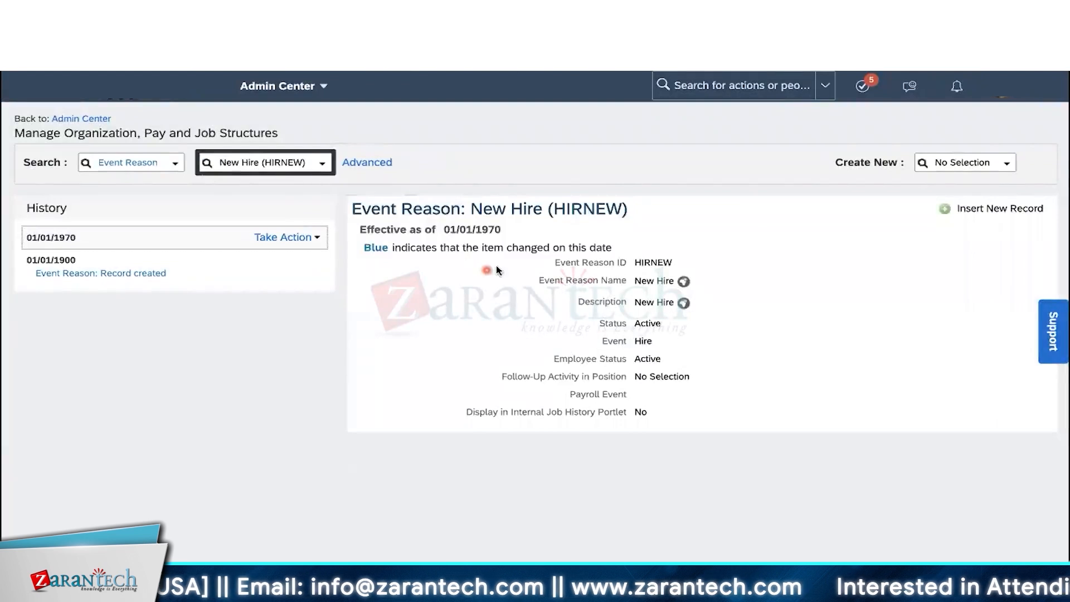
- Find the event reason Vol Resignation to Competitor (TERVCOMP) with "resi" and highlight its name, description and employee status
left_click(271, 160)
type("resi")
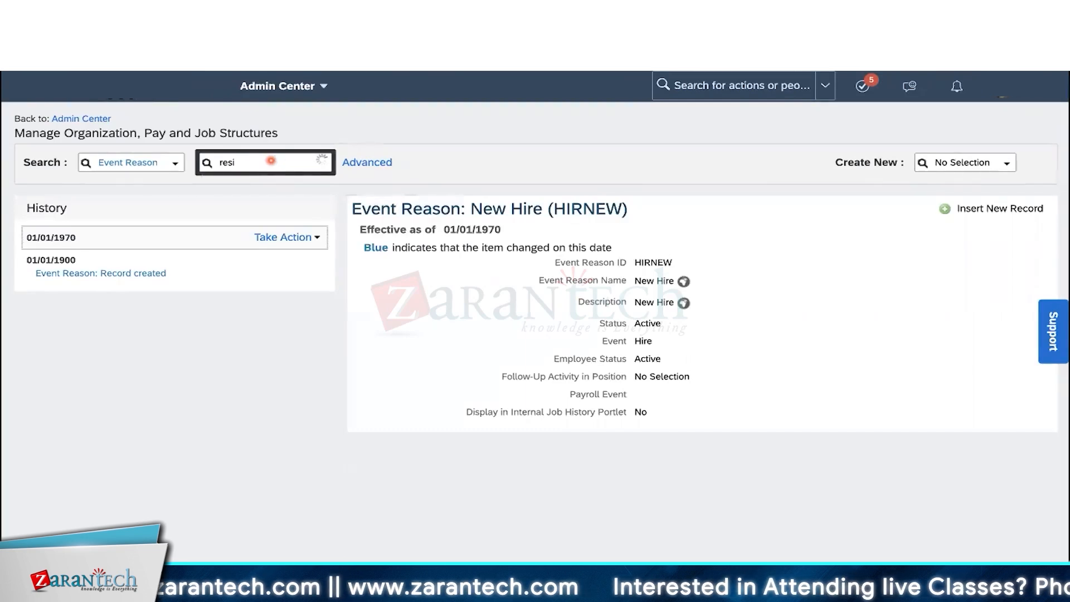
left_click(264, 181)
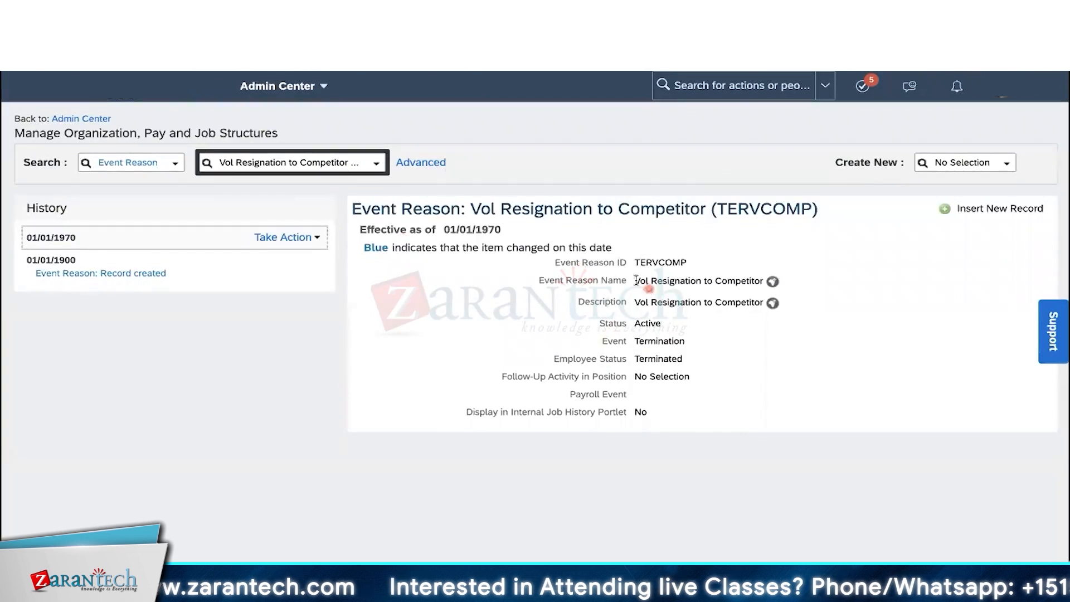
left_click_drag(636, 281, 709, 304)
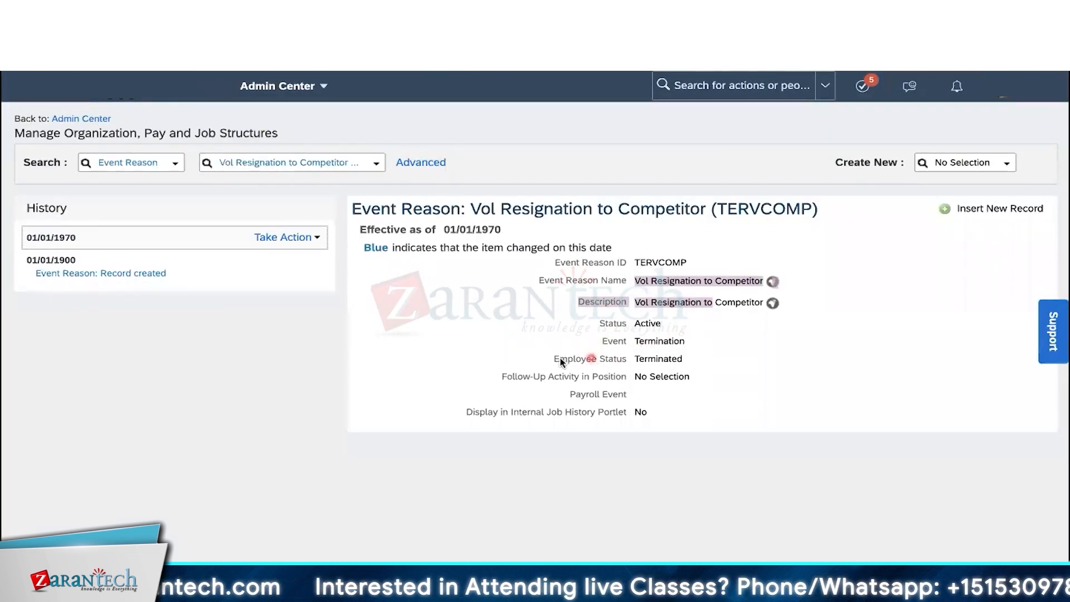
left_click_drag(554, 361, 703, 367)
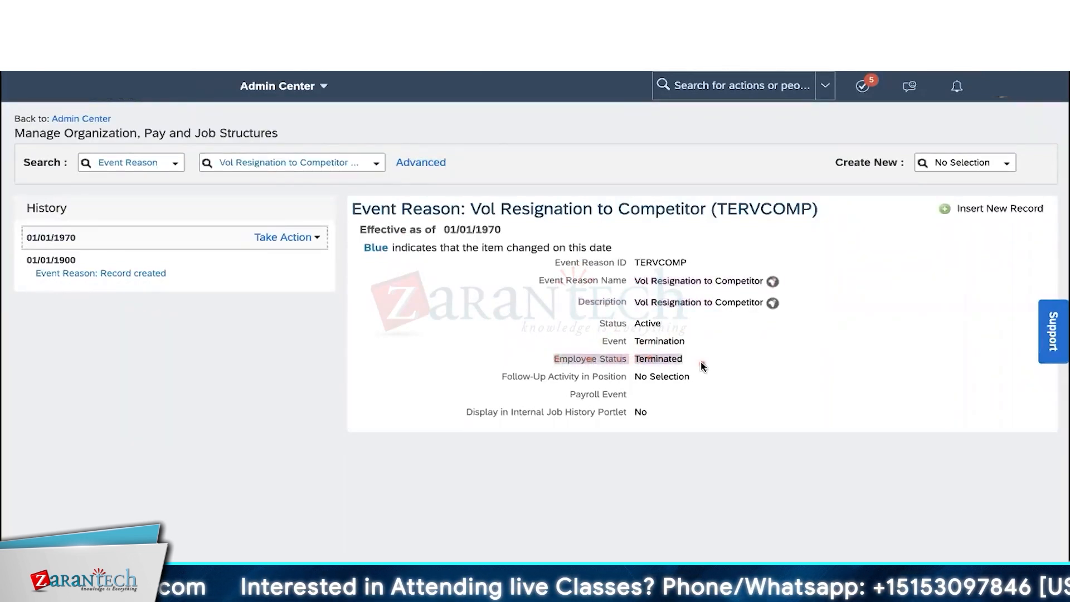
- Search the event reasons for "location" and reopen Transfer - Location (TRANLOC)
left_click(293, 165)
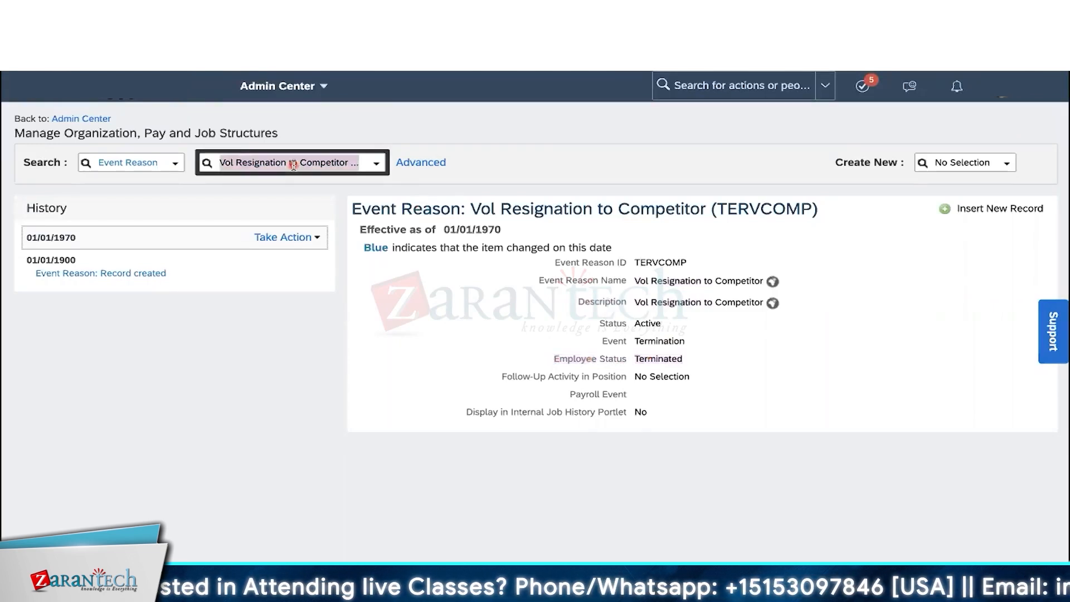
type("location")
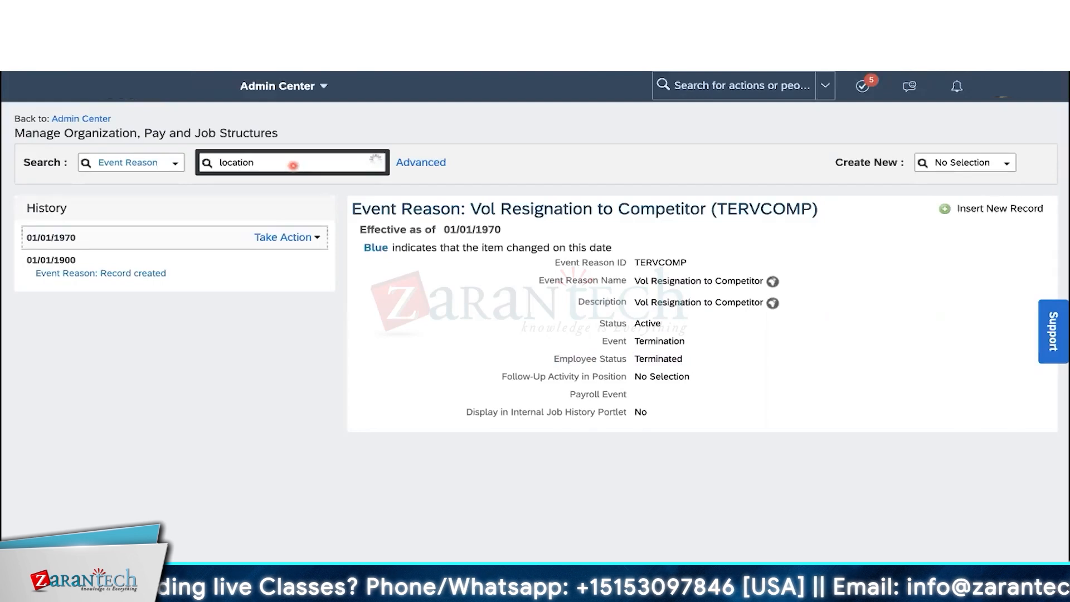
left_click(277, 210)
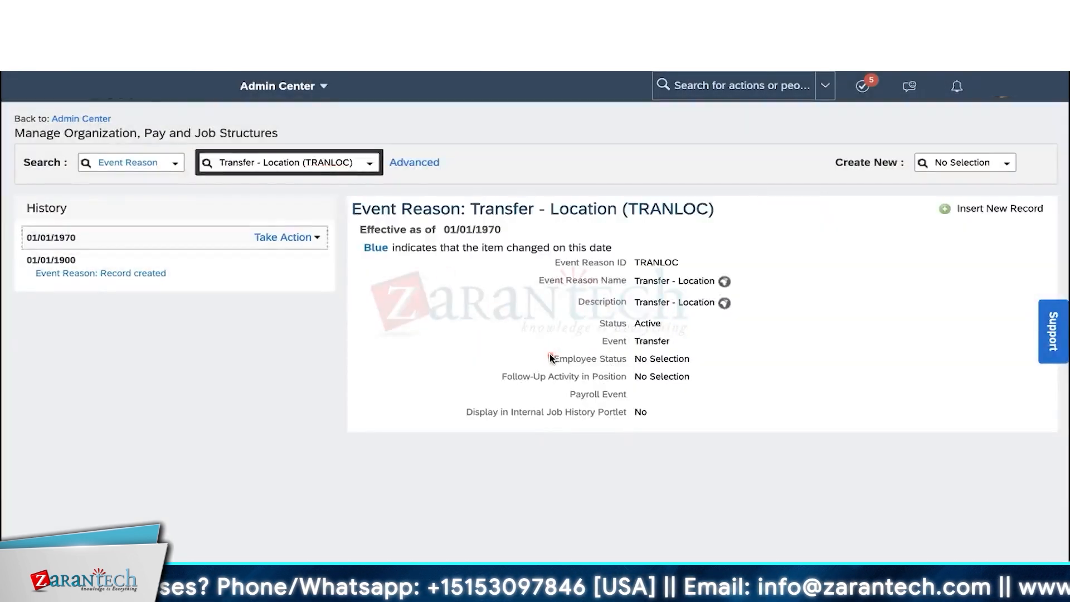
- Highlight the employee status and the title of the Transfer - Location (TRANLOC) event reason
left_click_drag(549, 355, 693, 363)
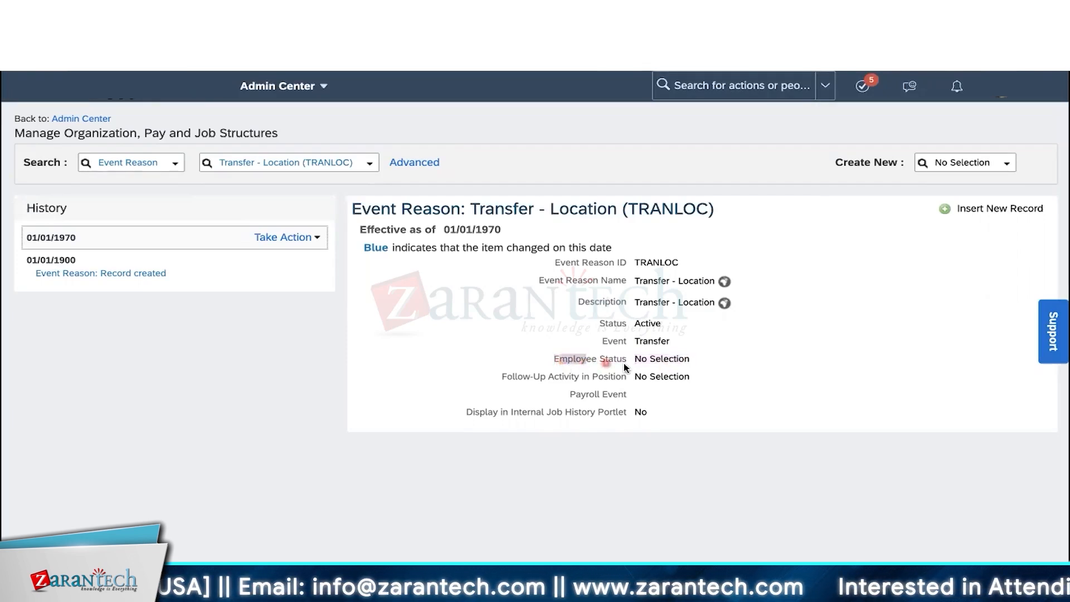
left_click_drag(636, 361, 649, 360)
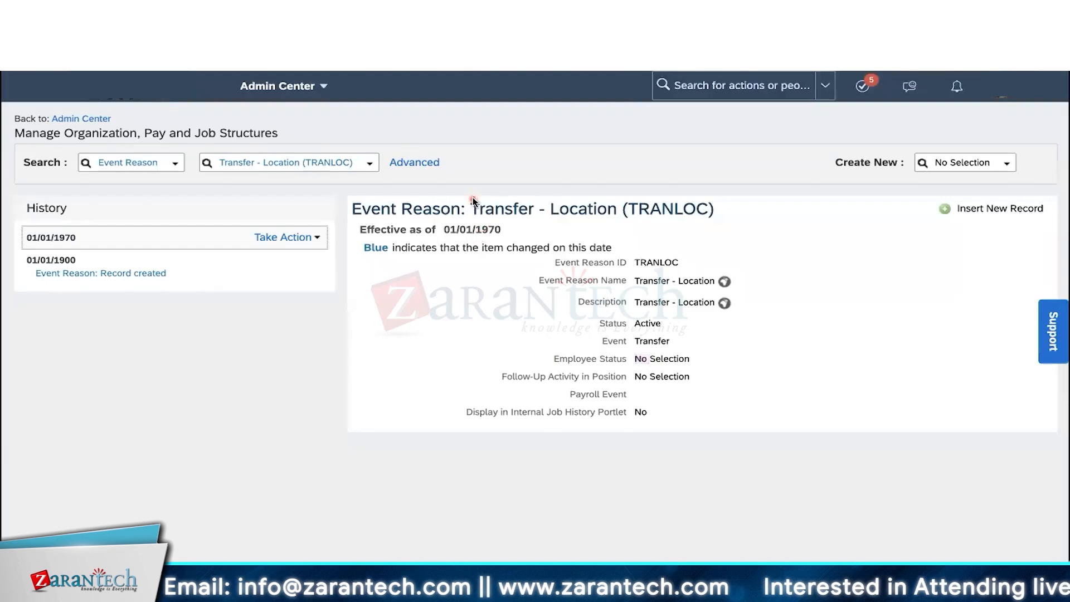
left_click_drag(352, 209, 617, 210)
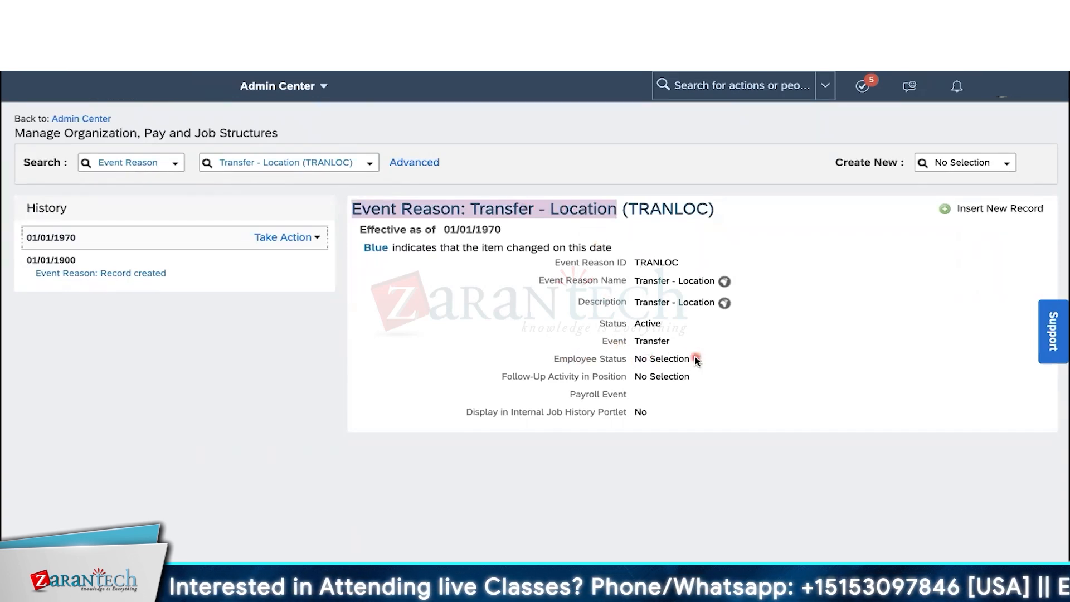
- Search the event reasons for "promo", open Promotion (TRANPROM) and check its employee status
left_click(319, 160)
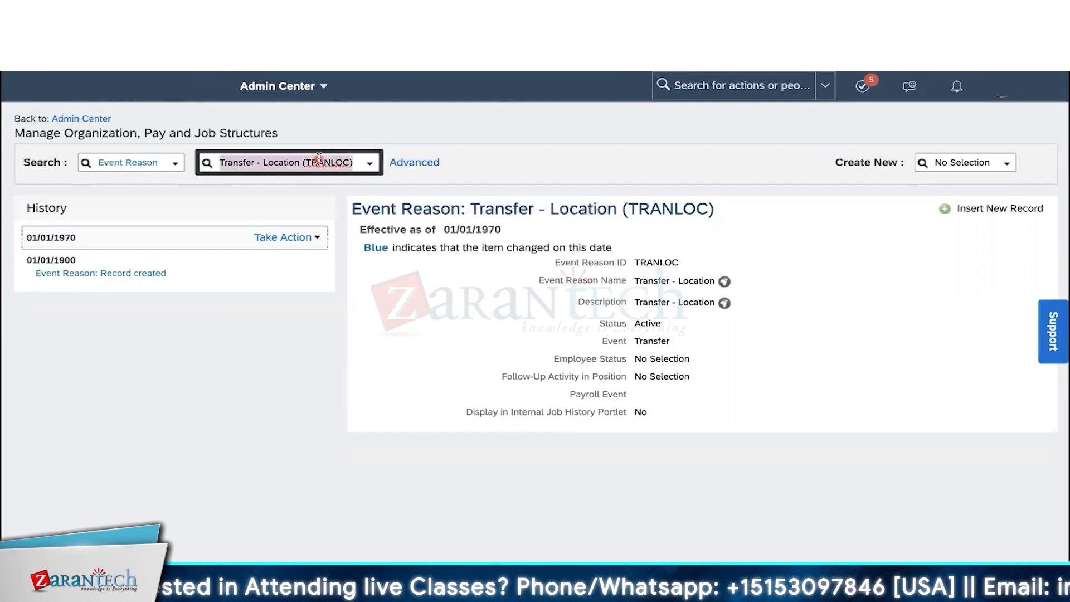
type("promo")
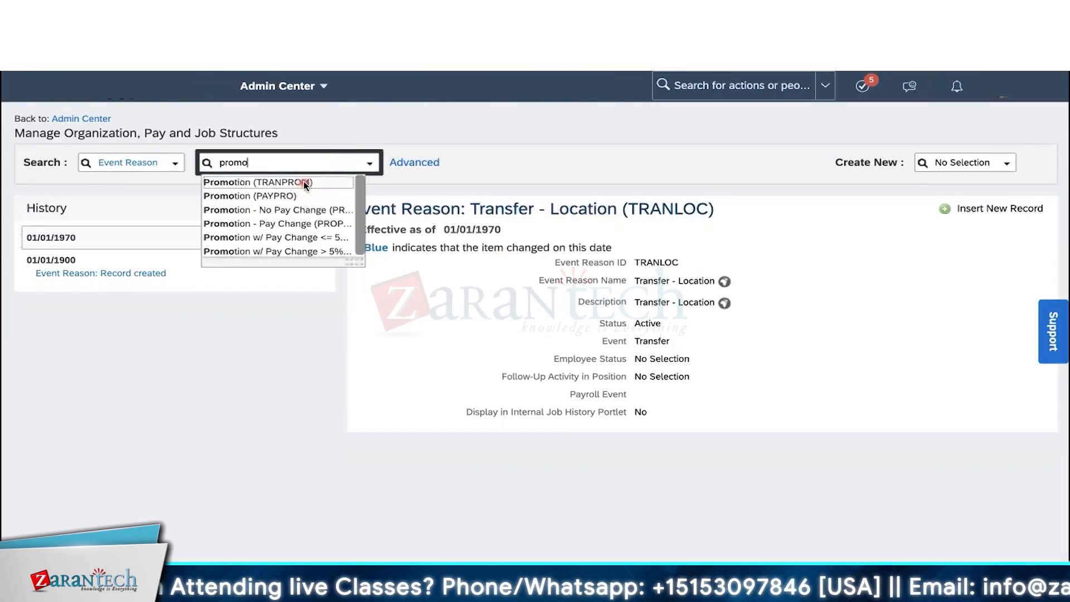
left_click(305, 183)
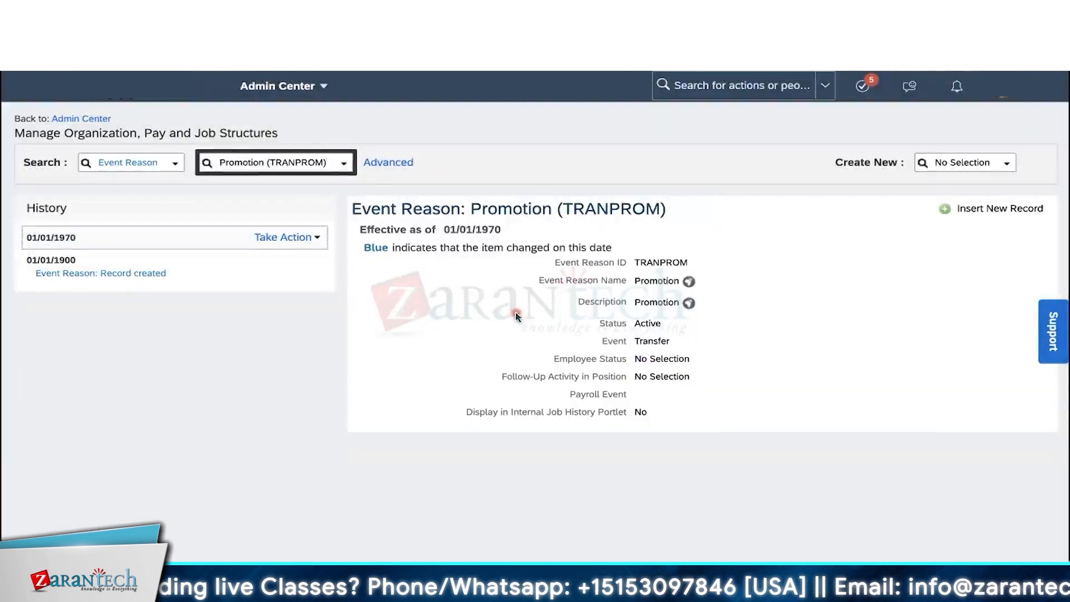
left_click(642, 360)
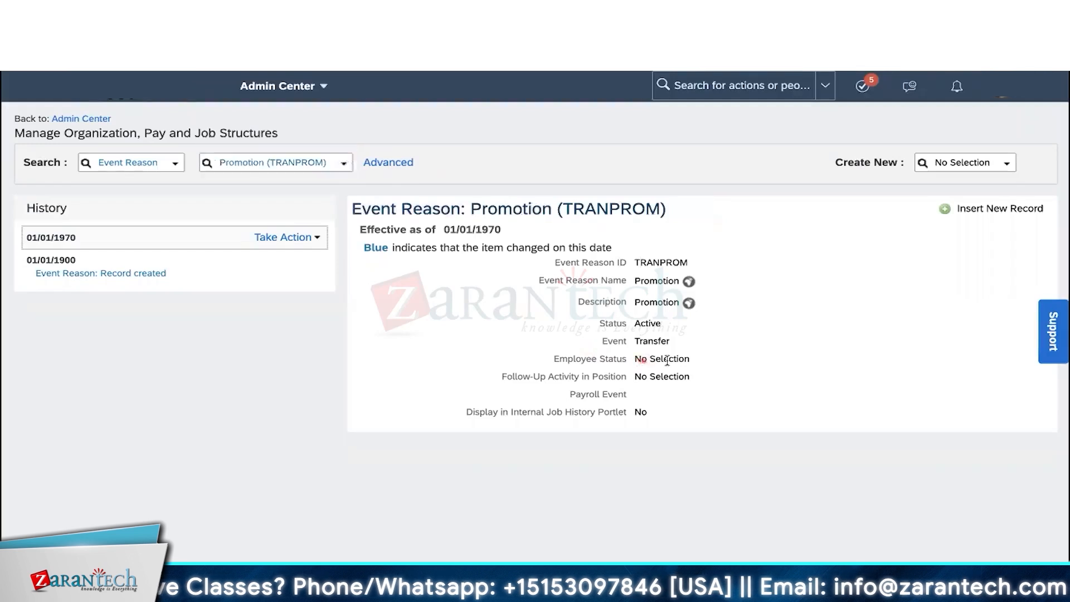
- Search the event reasons for "sus", open Suspension (SUSDISCP) and highlight its employee status
left_click(286, 163)
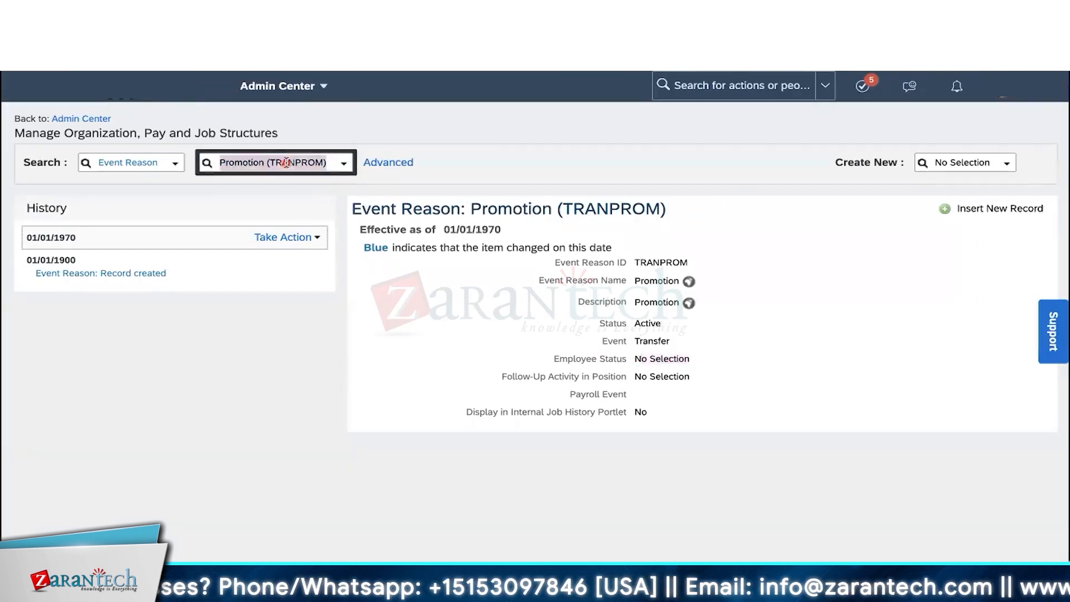
type("sus")
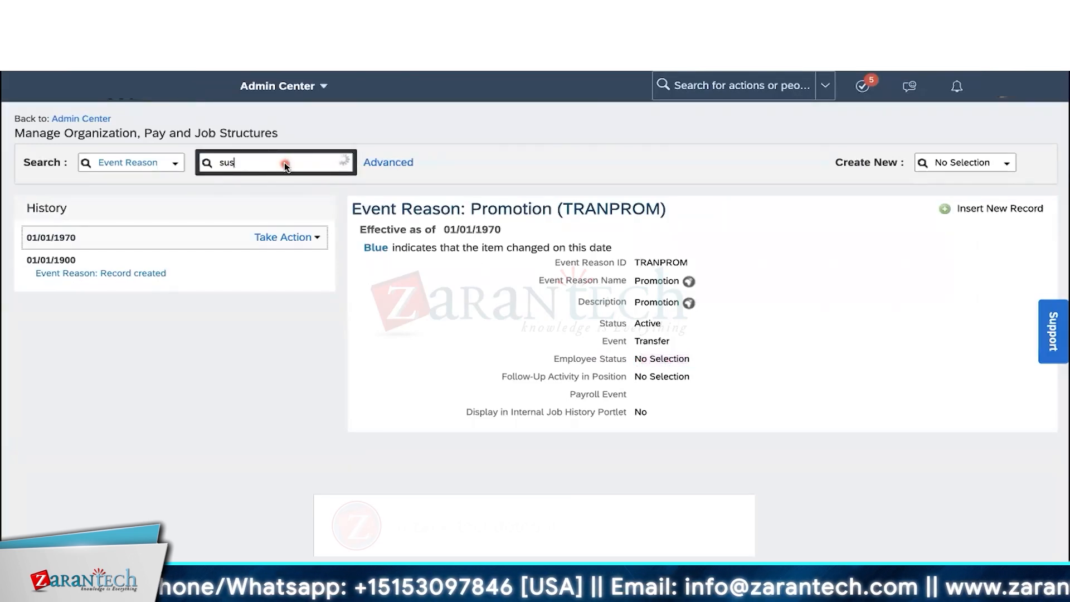
left_click(271, 196)
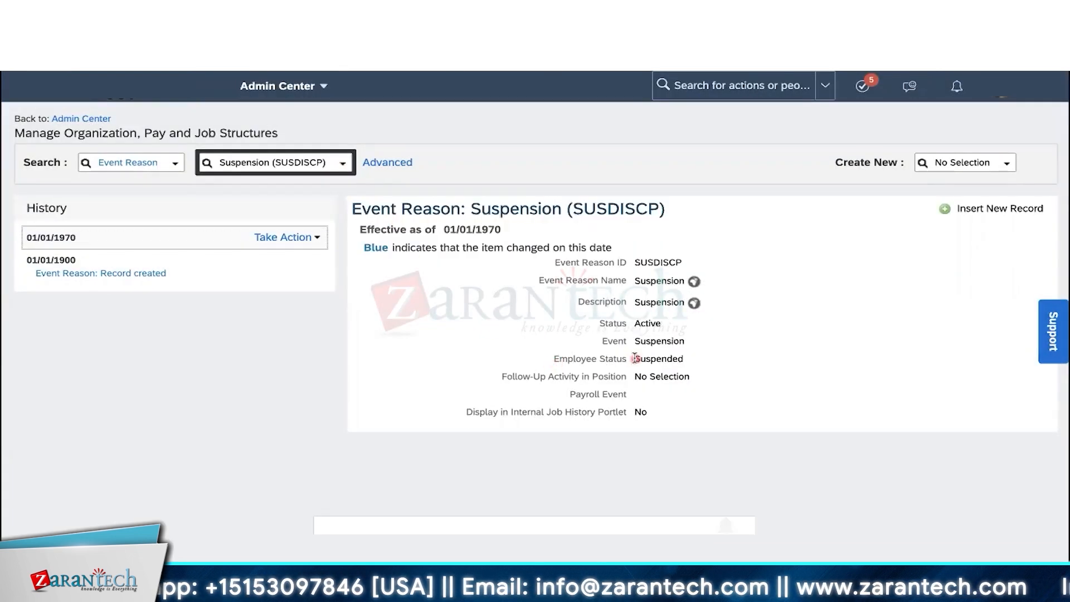
left_click_drag(635, 358, 691, 363)
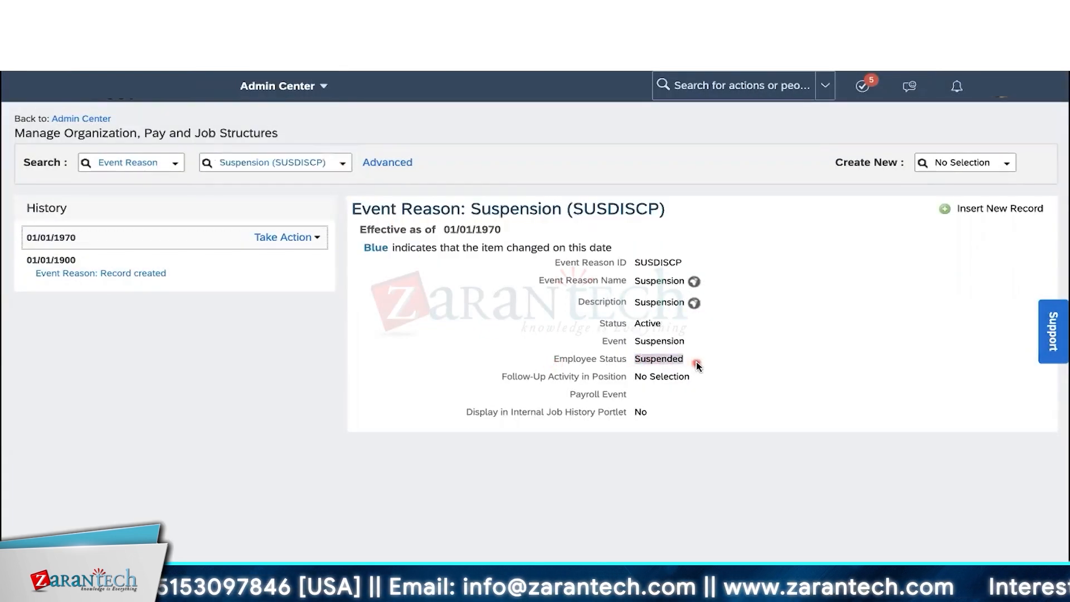
- Search the event reasons for "termi", open Inv Termination - Insubordinate (TERIINSB) and check its employee status
left_click(295, 164)
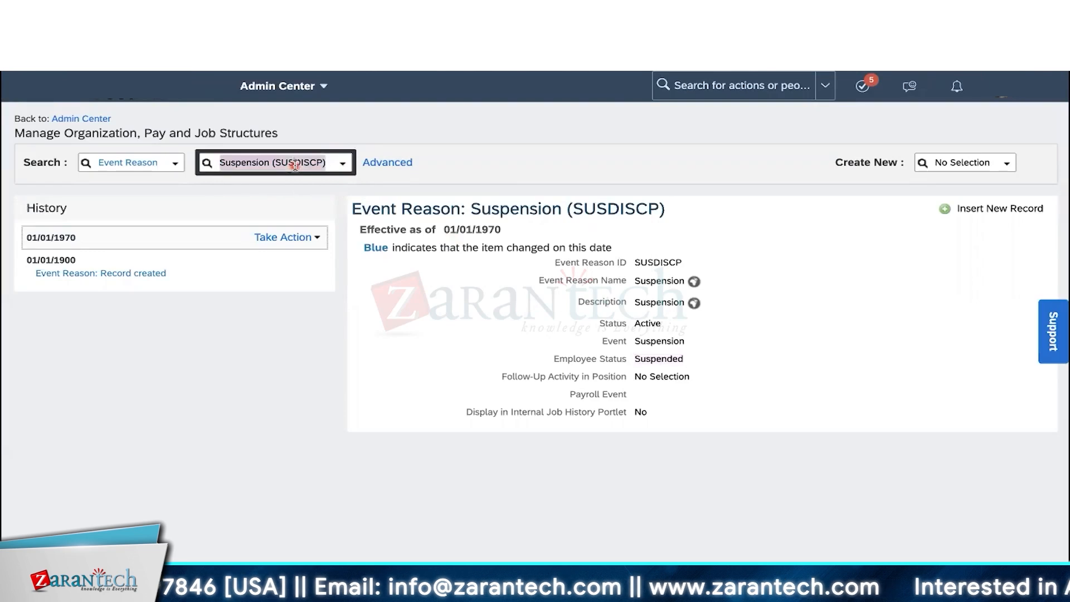
type("termi")
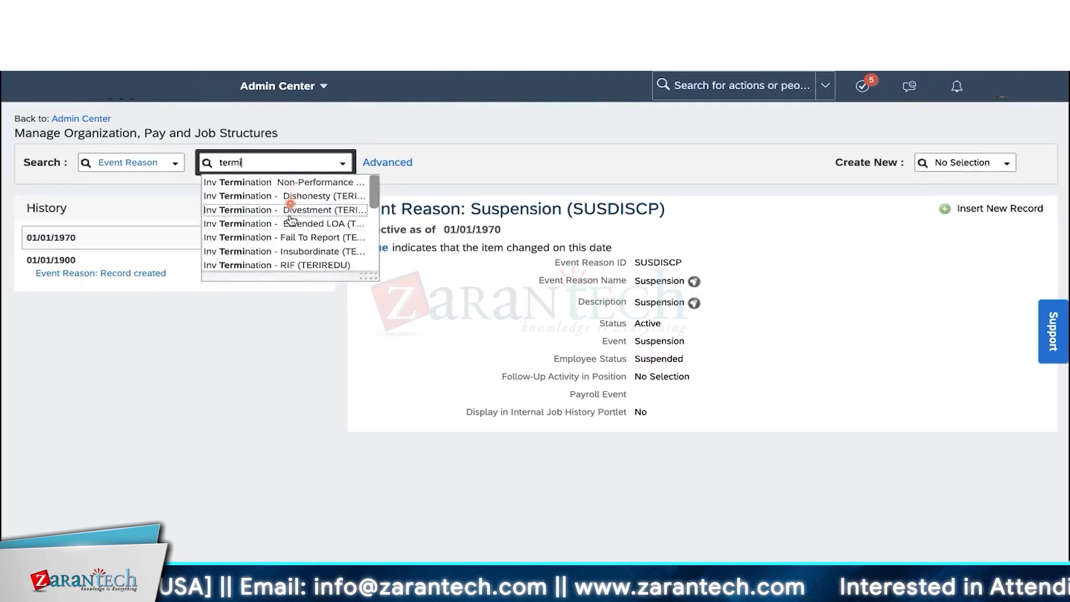
left_click(281, 250)
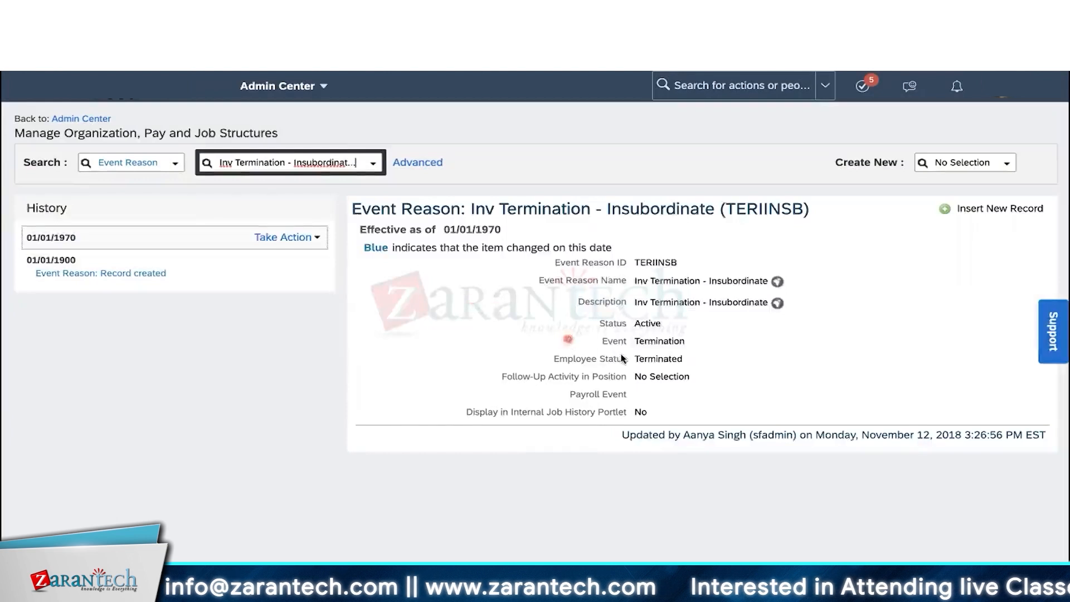
left_click(641, 360)
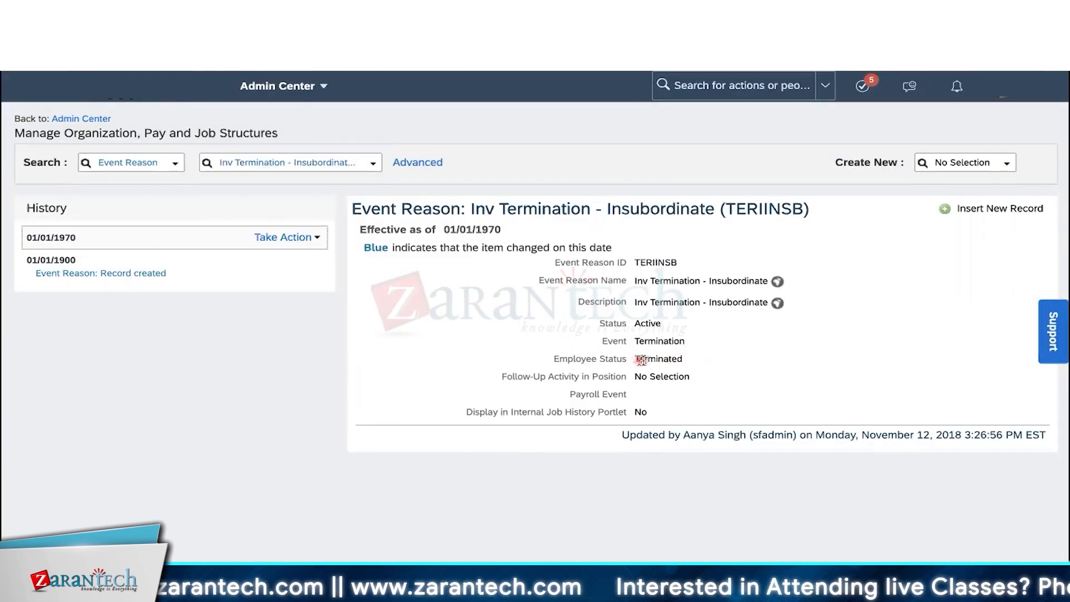
- Search the event reasons for "return" and open Return From Leave (RETLEAVE)
left_click(294, 163)
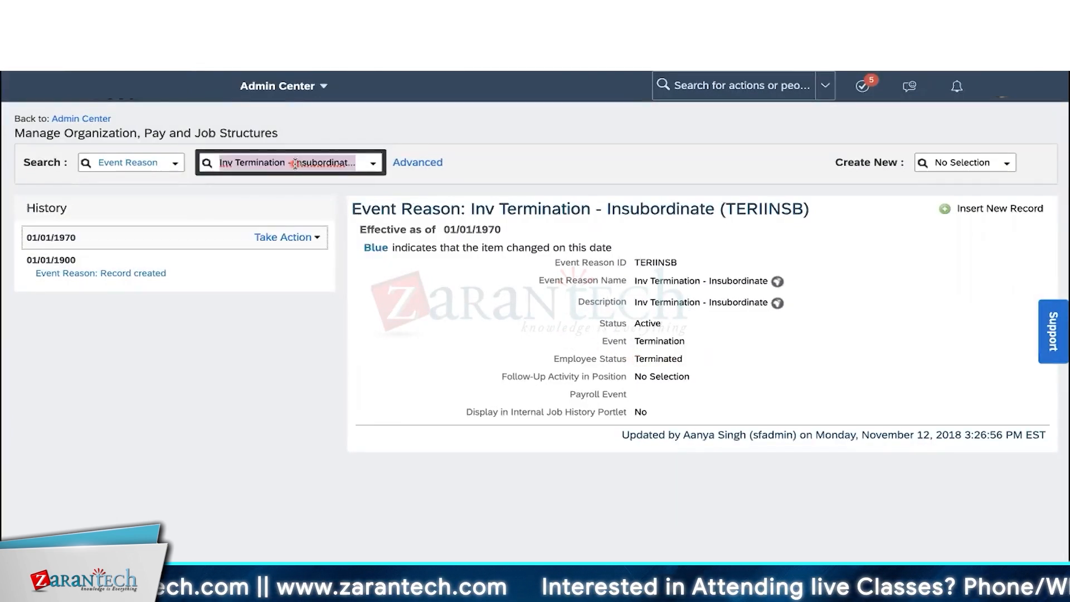
type("Return")
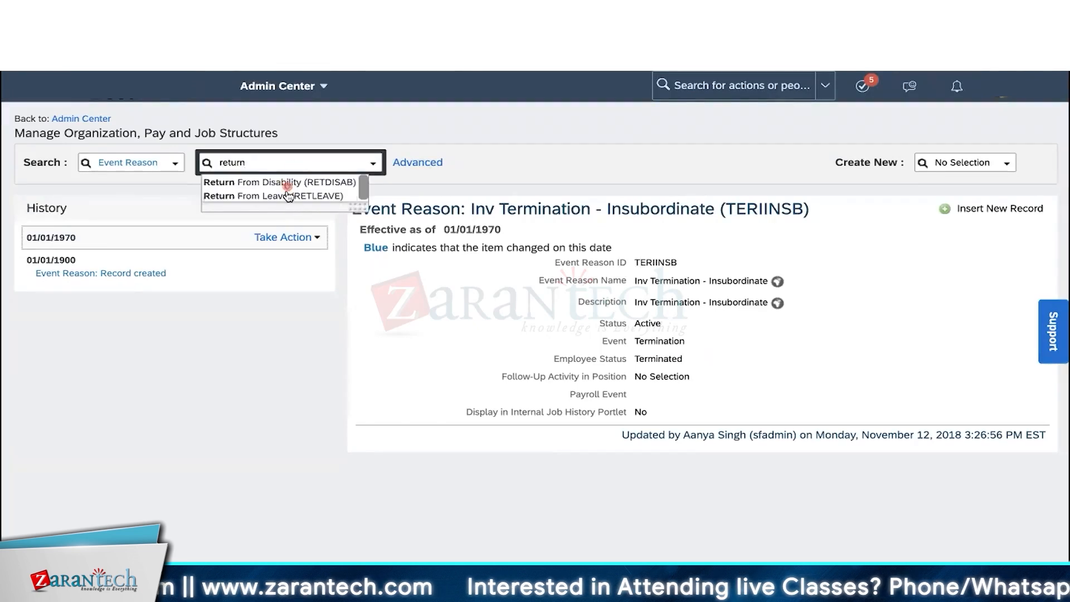
left_click(288, 196)
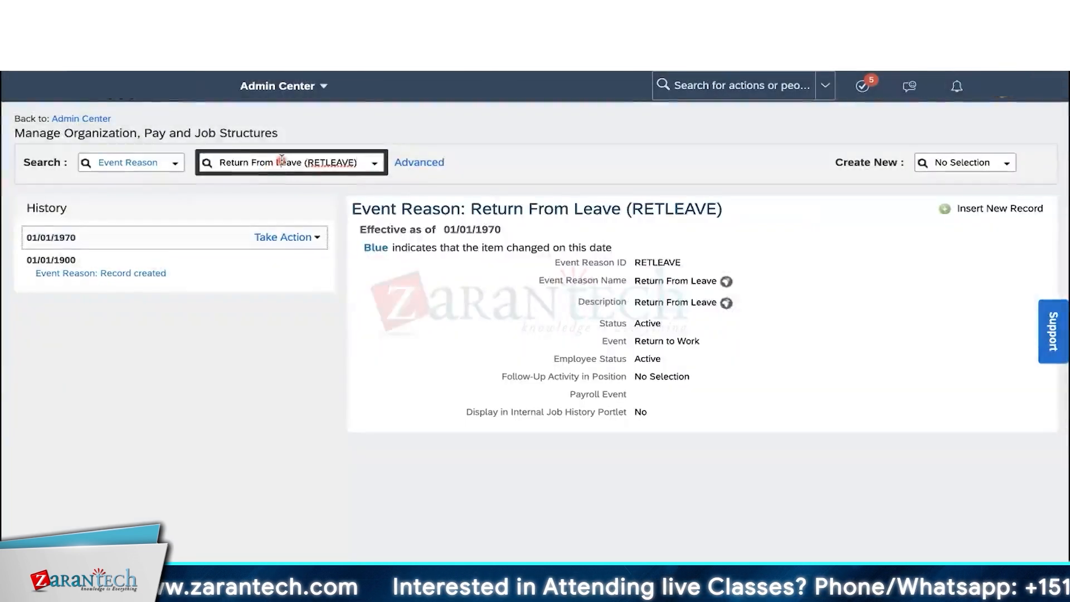
- Search the event reasons for "sus", open Recall from Suspension/Layoff (RECREC) and highlight its employee status
left_click(281, 161)
type("separ")
key("BackSpace")
key("BackSpace")
key("BackSpace")
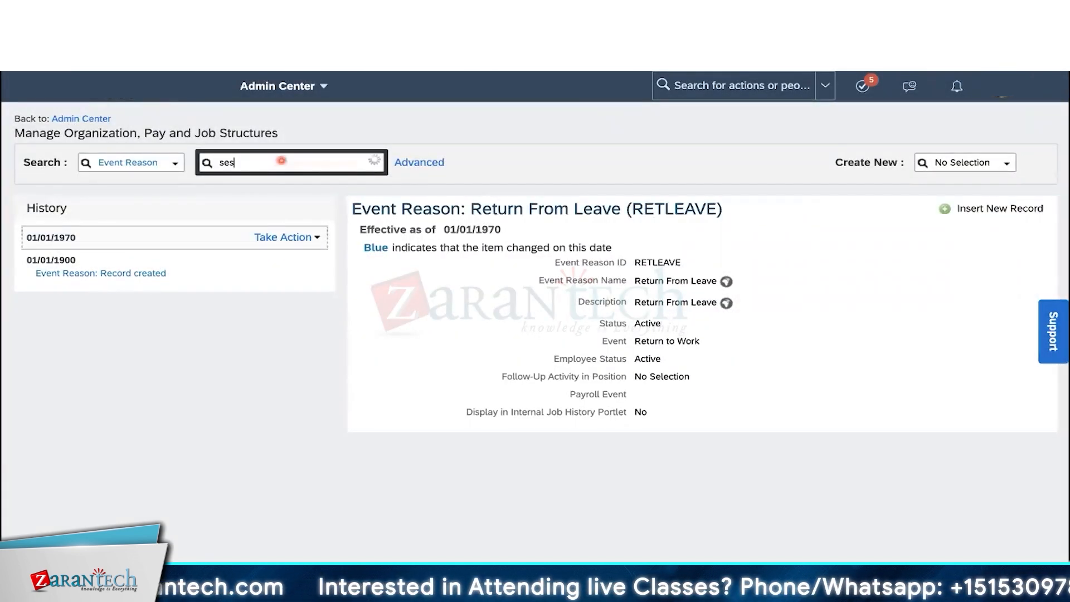
key("BackSpace")
type("us")
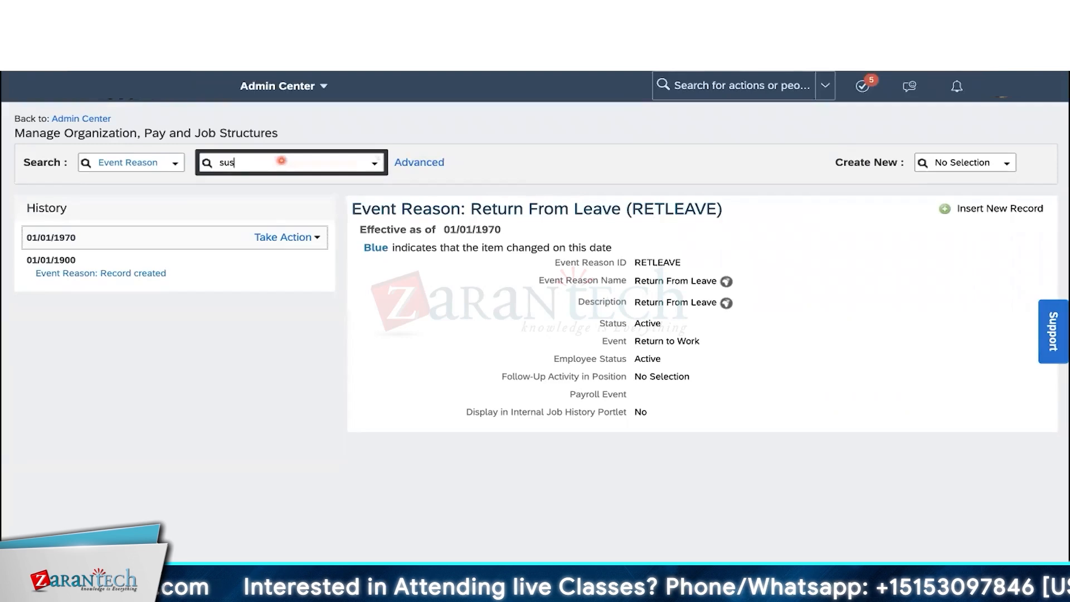
left_click(278, 186)
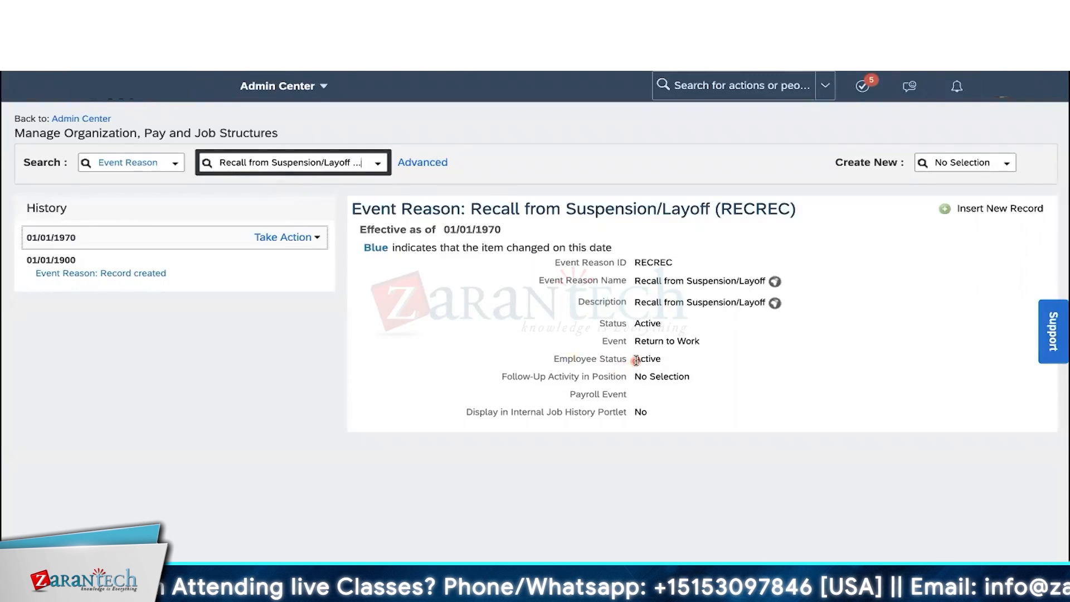
left_click_drag(634, 360, 668, 363)
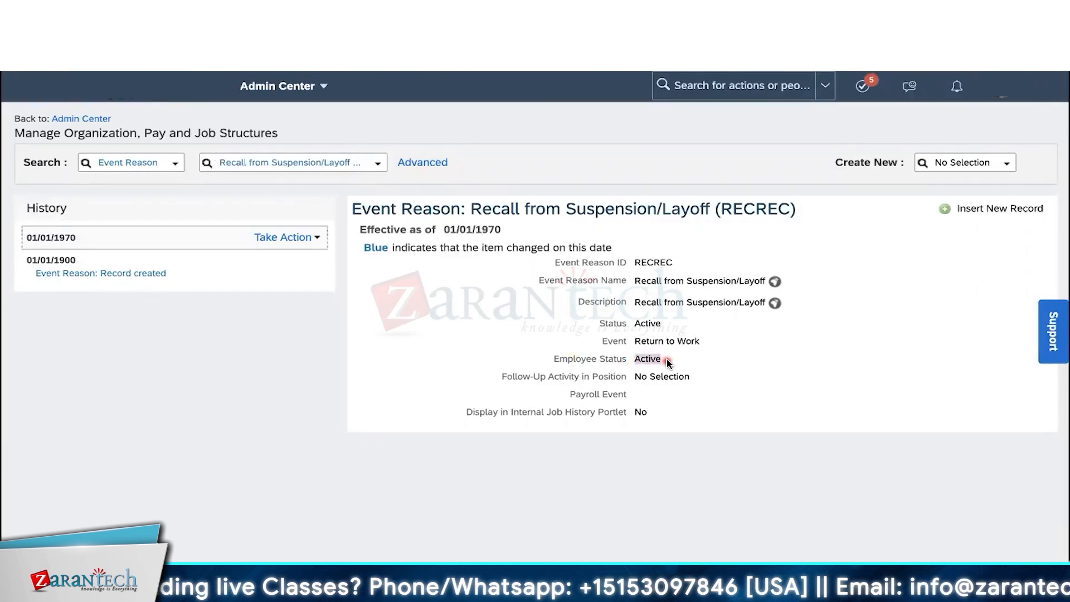
left_click(668, 363)
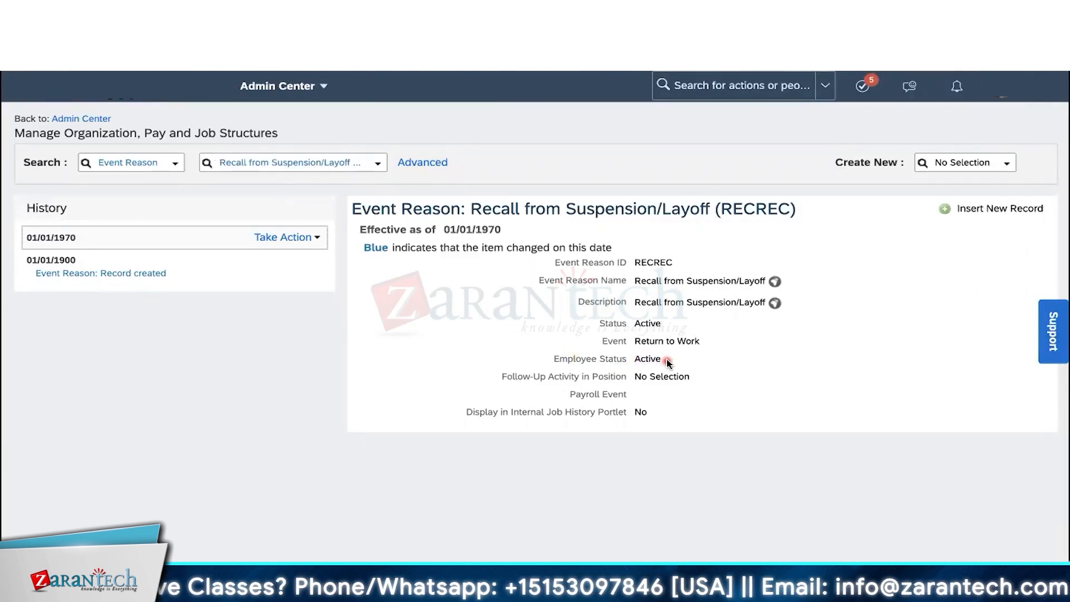
left_click_drag(667, 362, 636, 360)
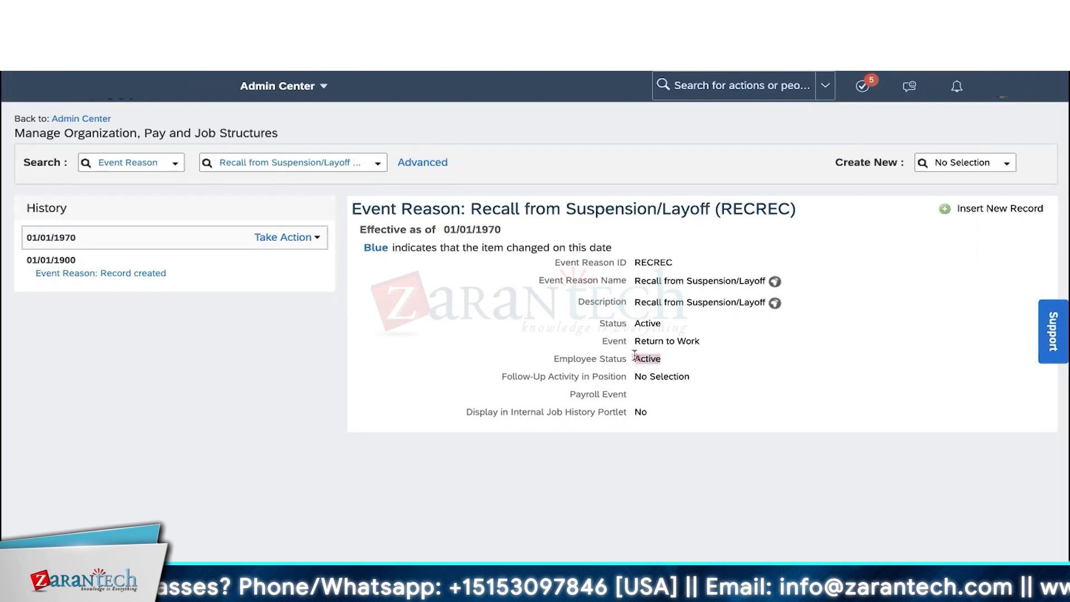
left_click(738, 360)
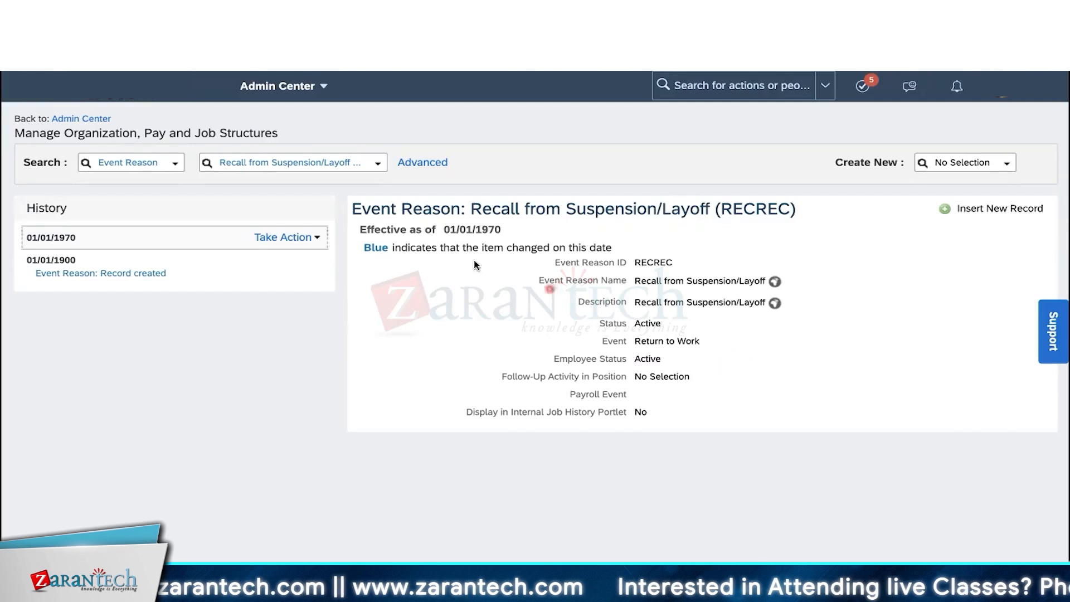
- Highlight the recall event reason's fields from effective date through employee status, and its follow-up activity, payroll event and job history portlet fields
left_click_drag(447, 229, 662, 362)
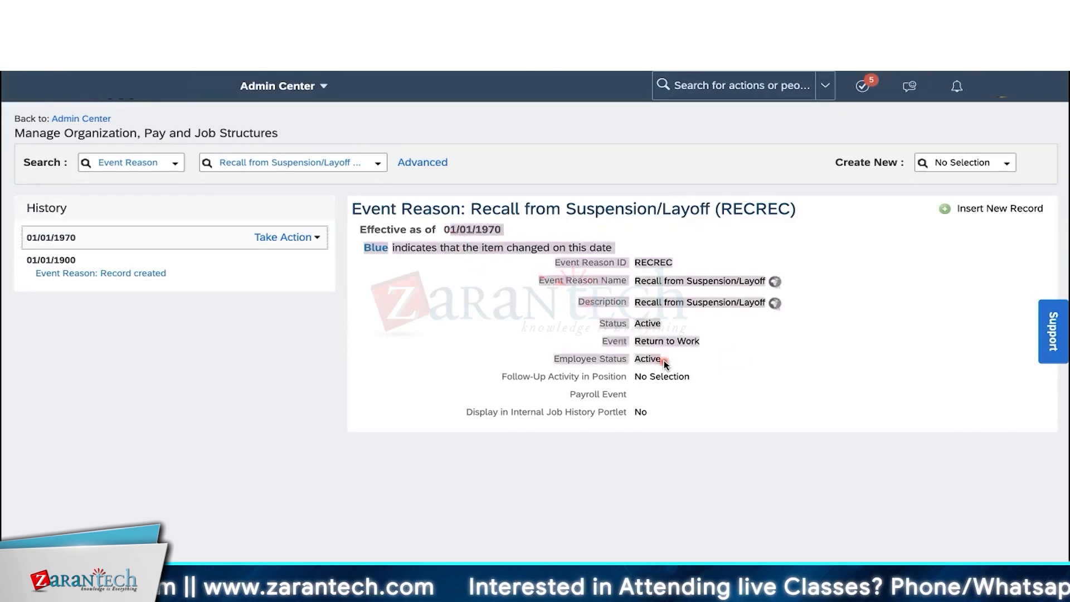
left_click_drag(512, 377, 675, 415)
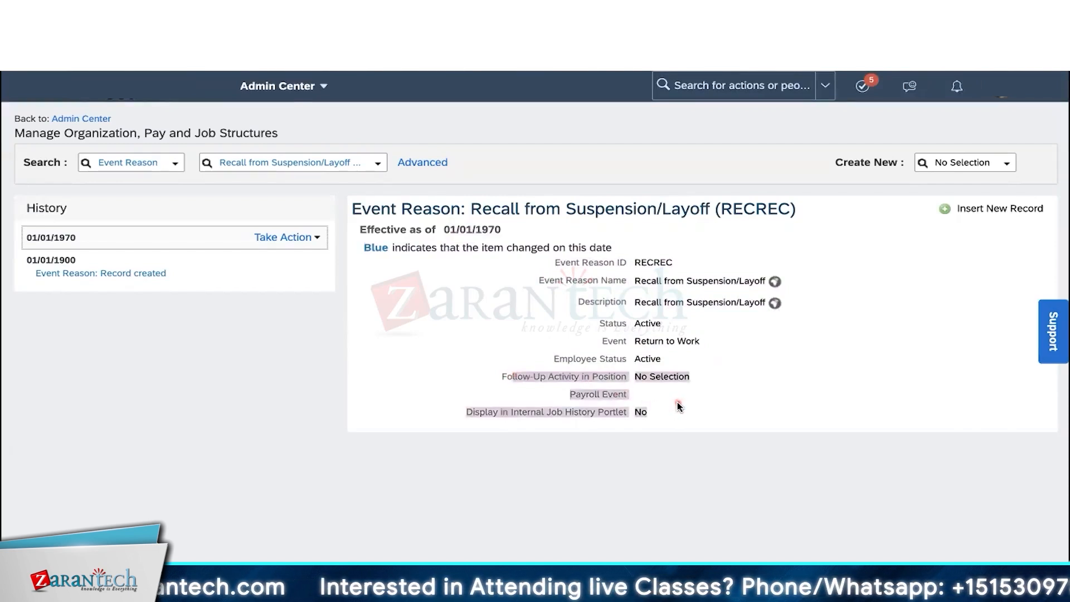
left_click(677, 404)
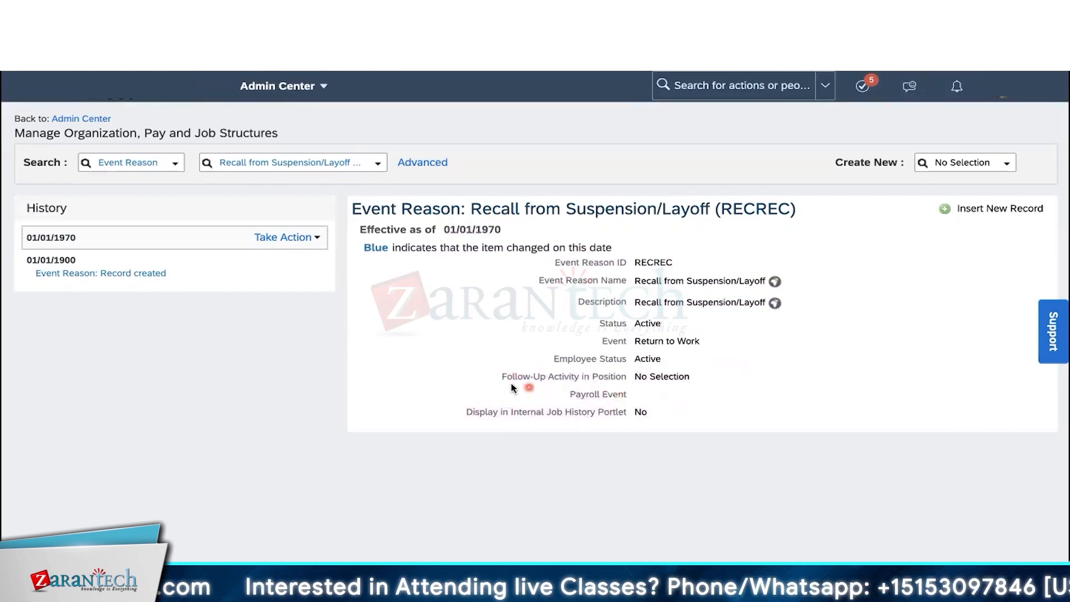
left_click_drag(501, 381, 653, 397)
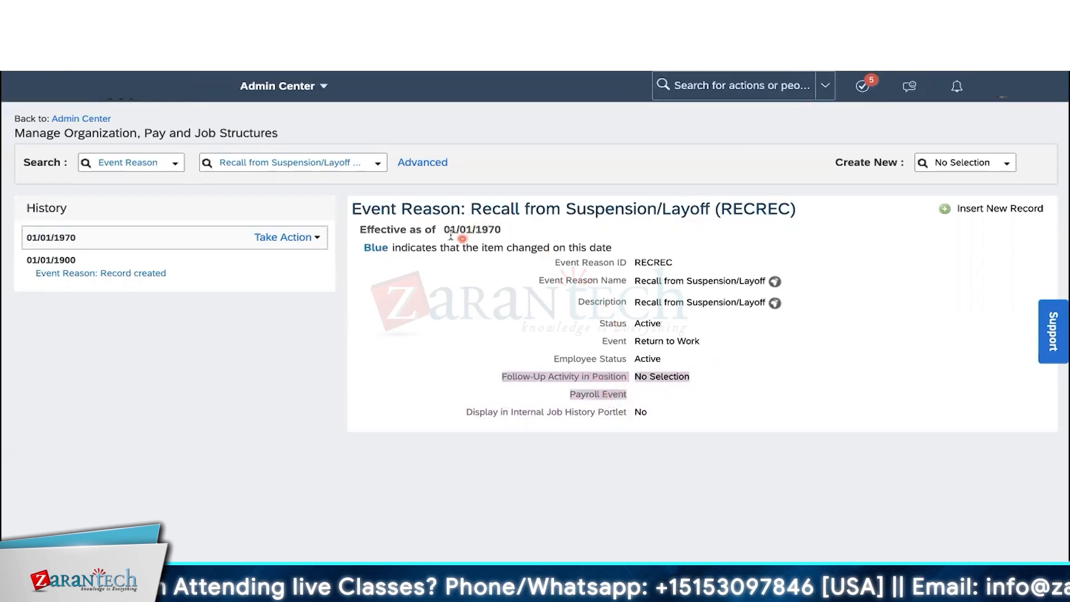
left_click_drag(450, 235, 673, 365)
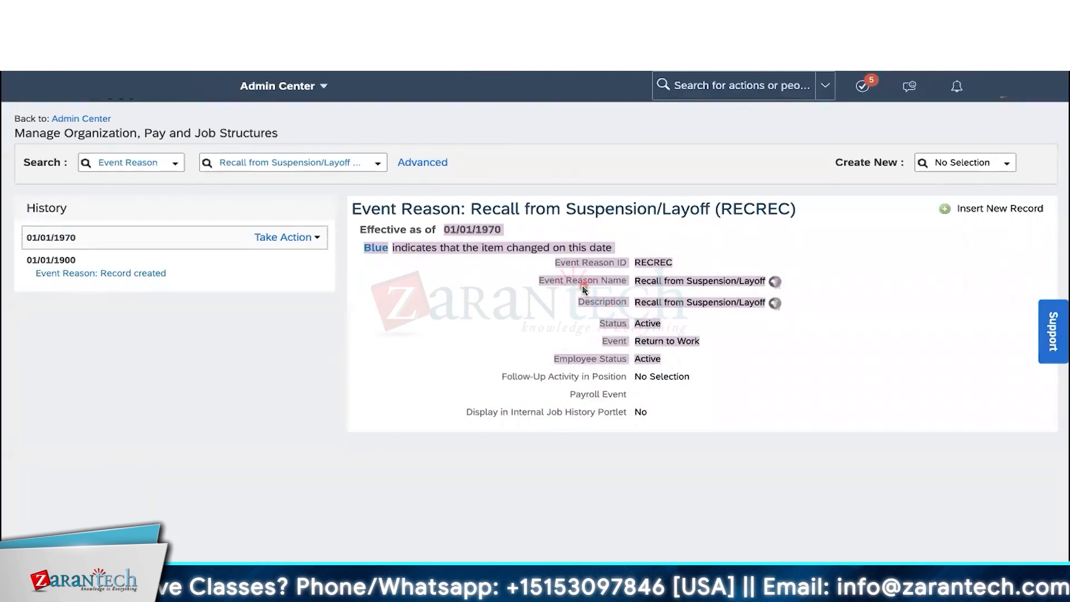
left_click(490, 290)
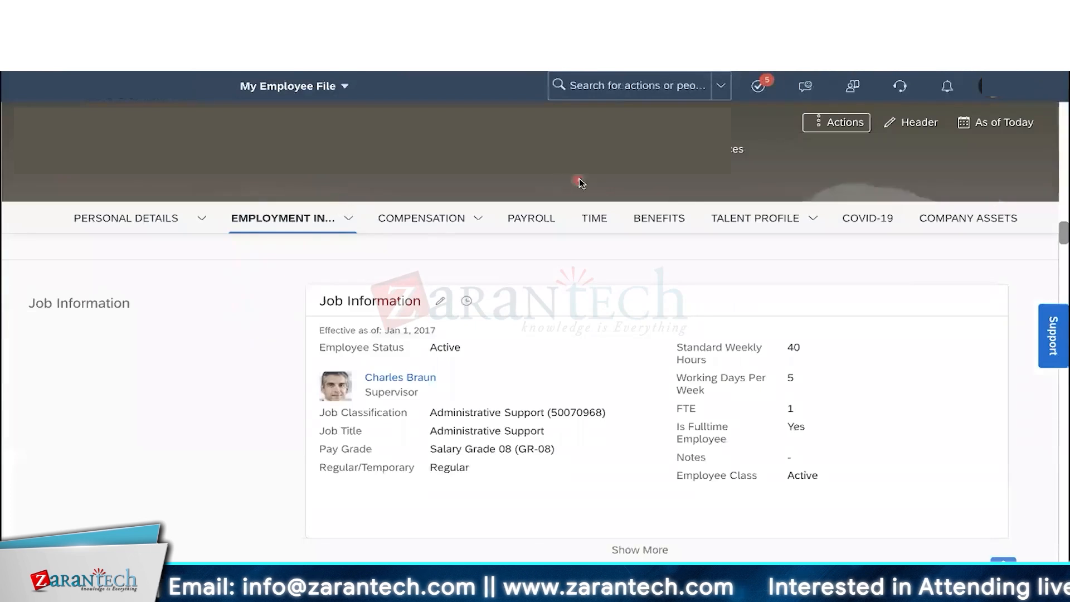
- Start a Change Job and Compensation Info action for Job Information, effective Jul 03, 2022
left_click(829, 123)
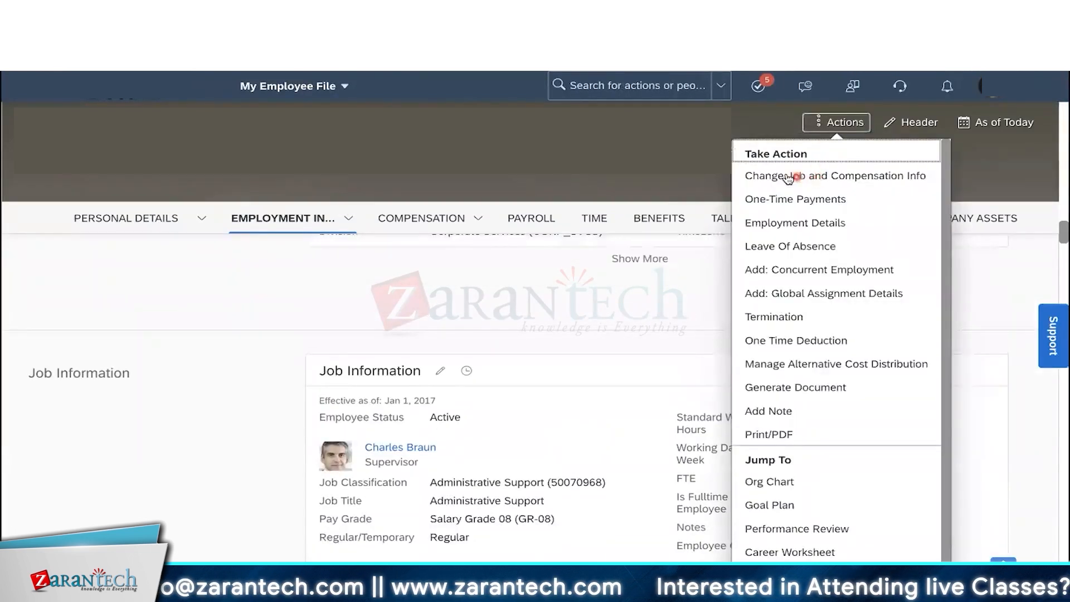
left_click(839, 176)
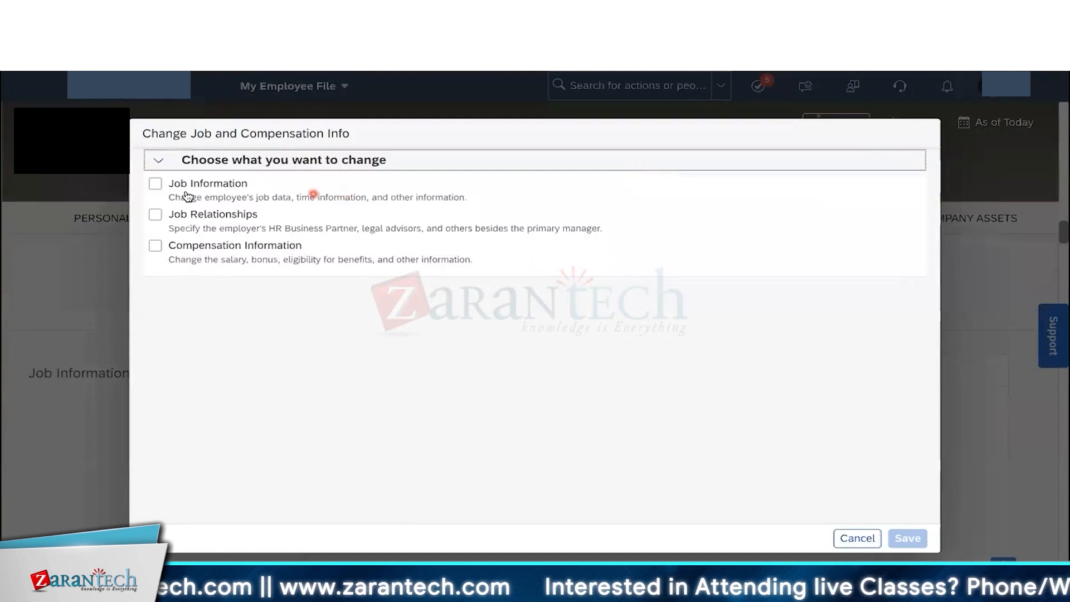
left_click(162, 187)
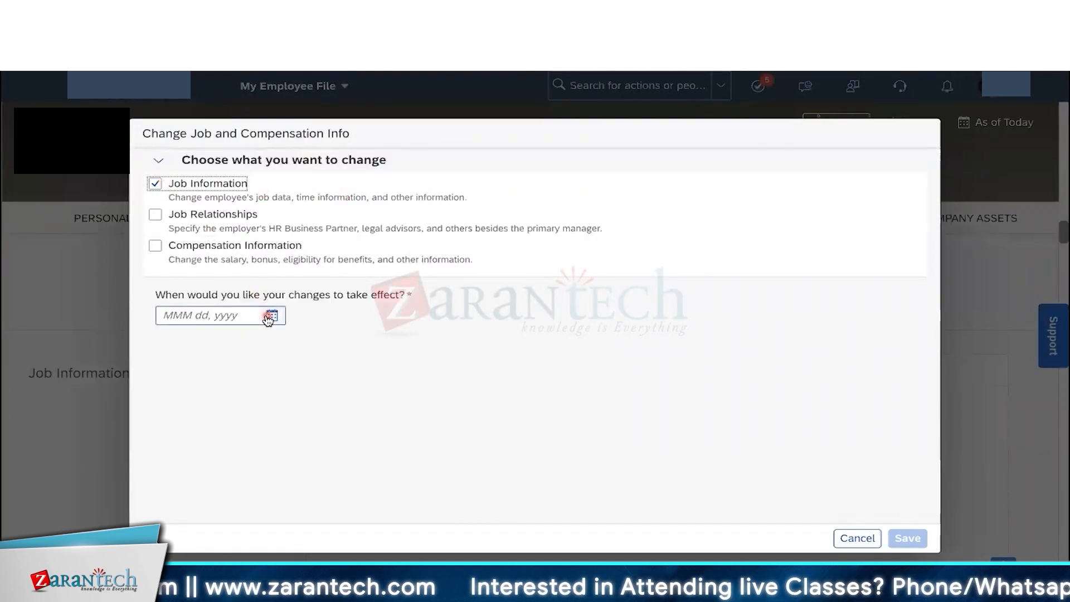
left_click(263, 321)
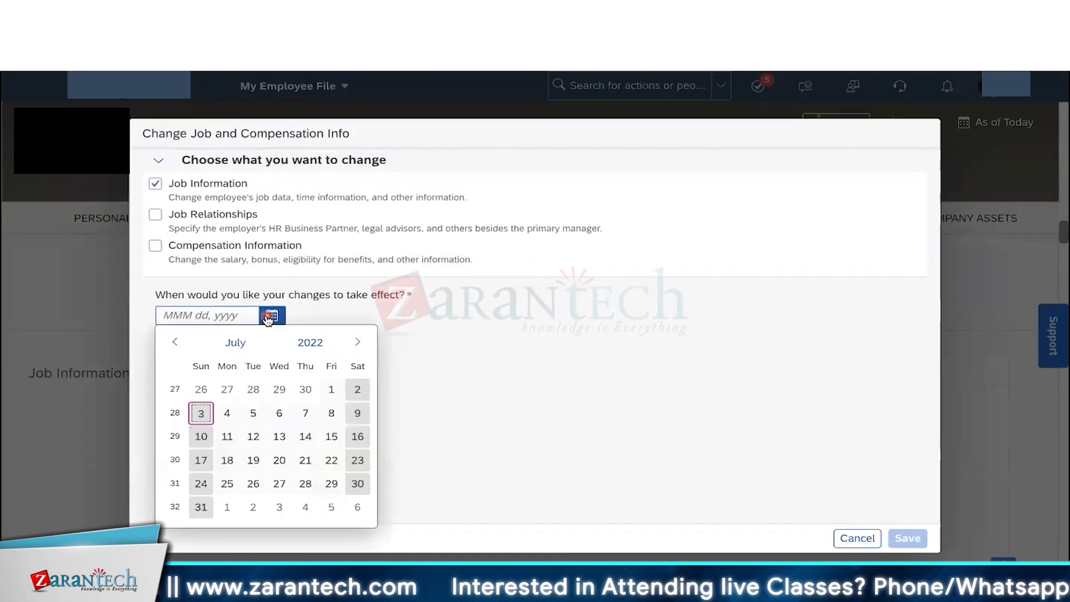
left_click(201, 413)
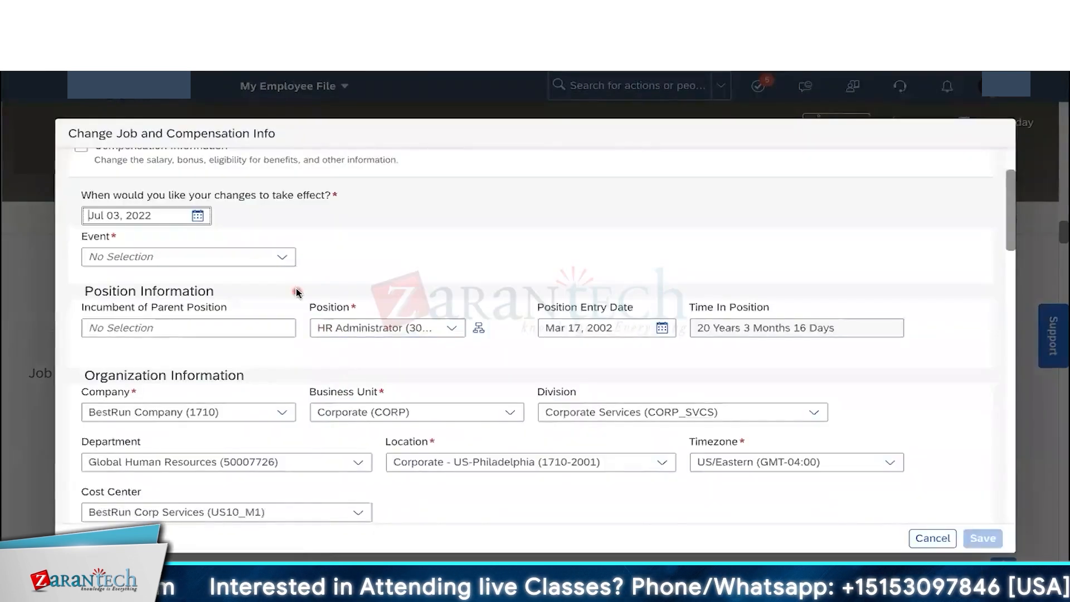
- Set the event to Transfer and the event reason to Transfer - Location (TRANLOC)
left_click(283, 258)
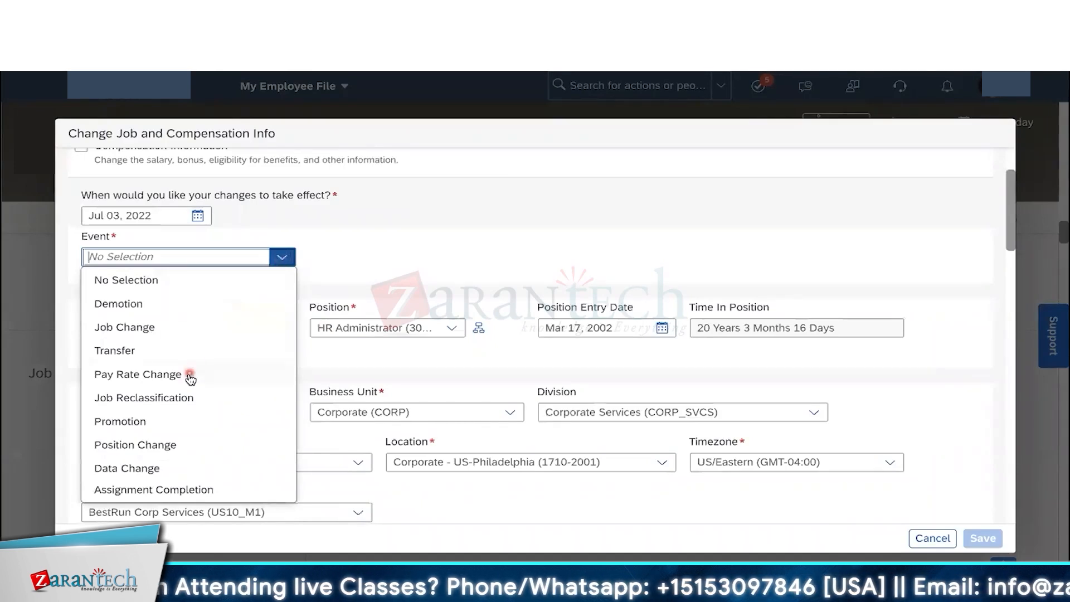
left_click(151, 355)
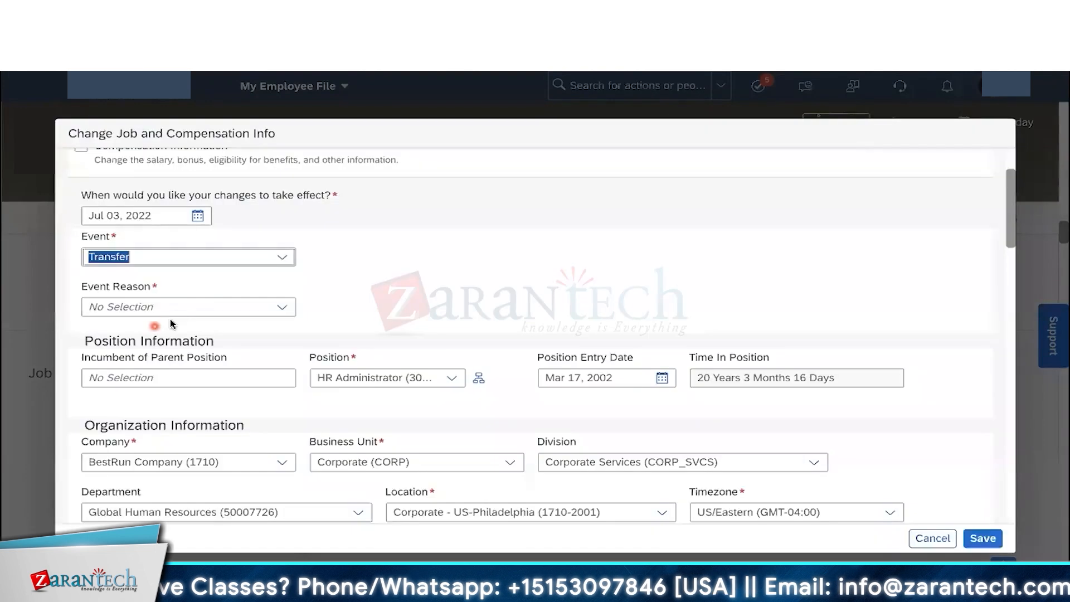
left_click(184, 307)
type("loca")
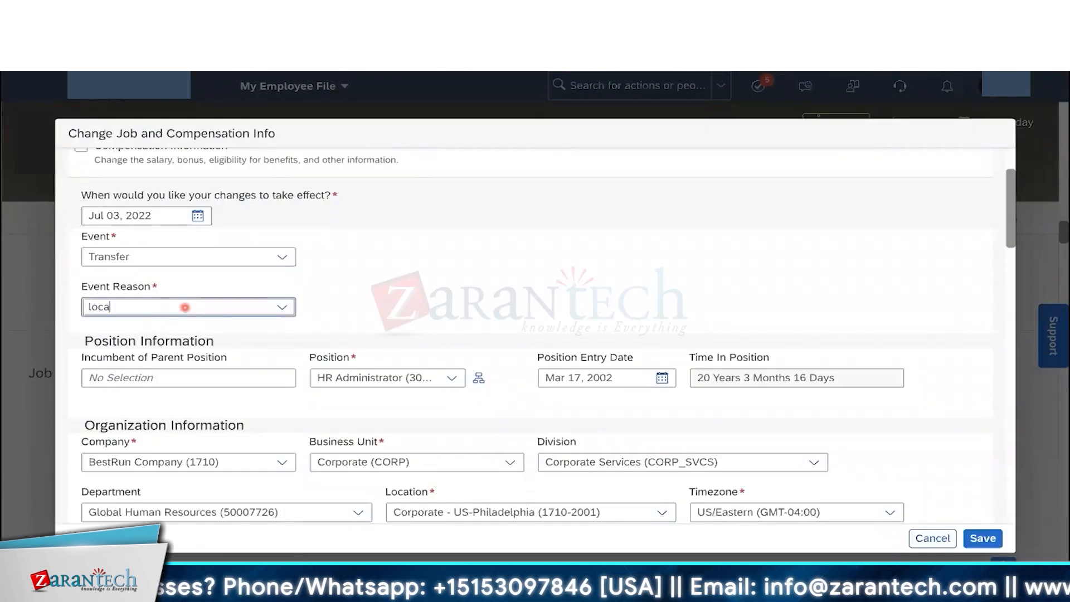
left_click(167, 349)
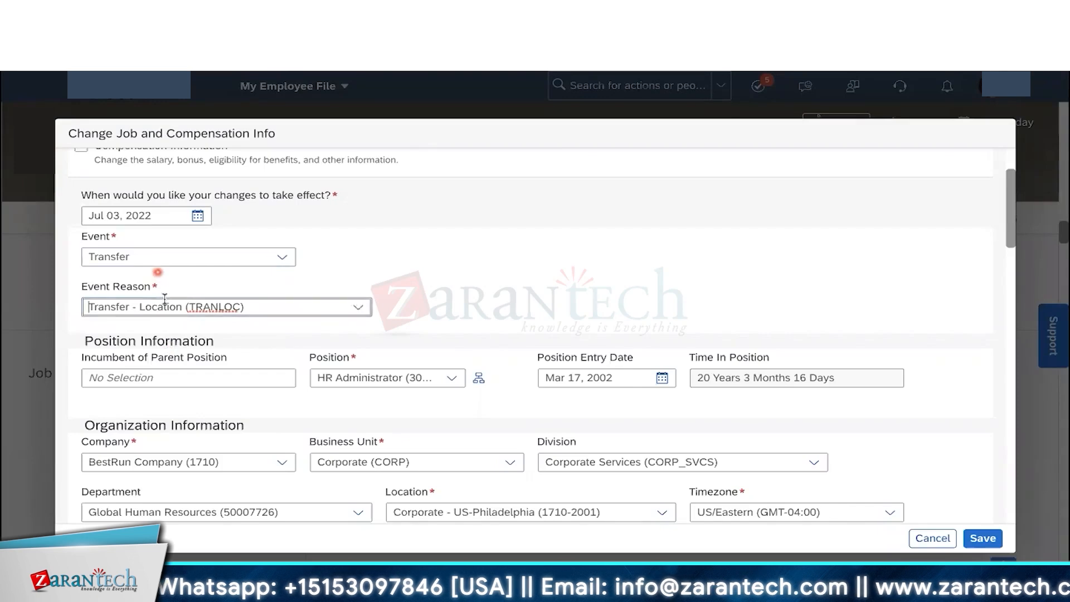
- Look through the available locations without picking one, and point out the selected event reason
scroll(393, 368, "down", 1)
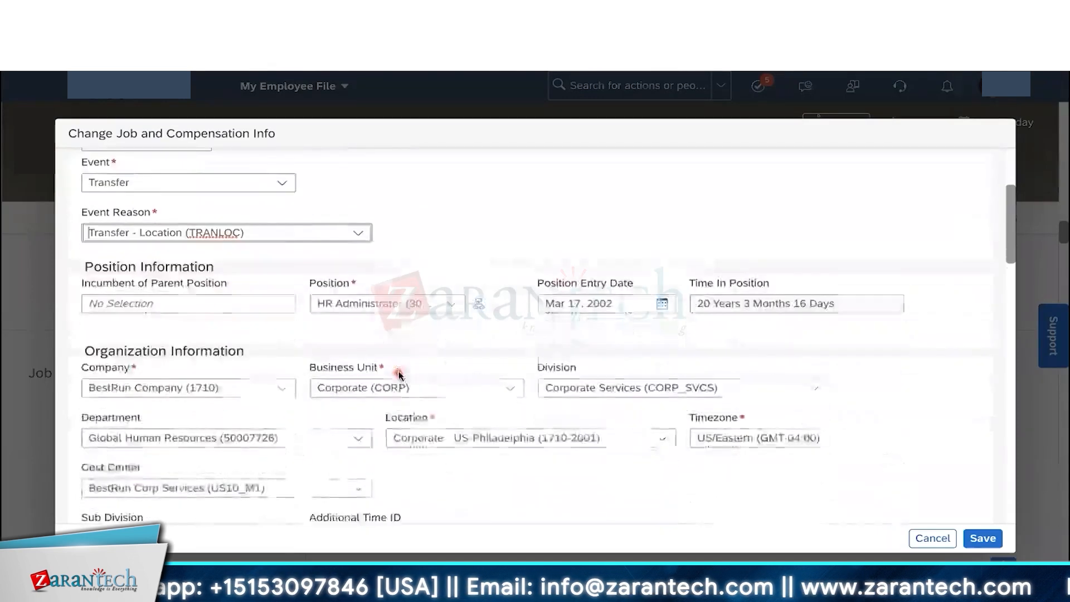
left_click(660, 407)
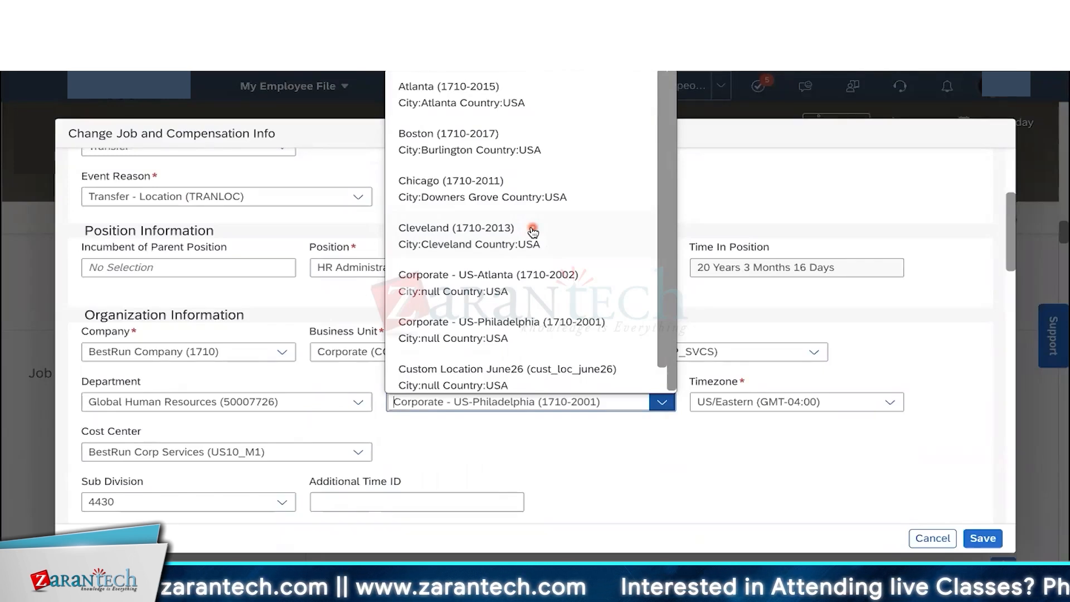
left_click(357, 230)
scroll(356, 228, "up", 3)
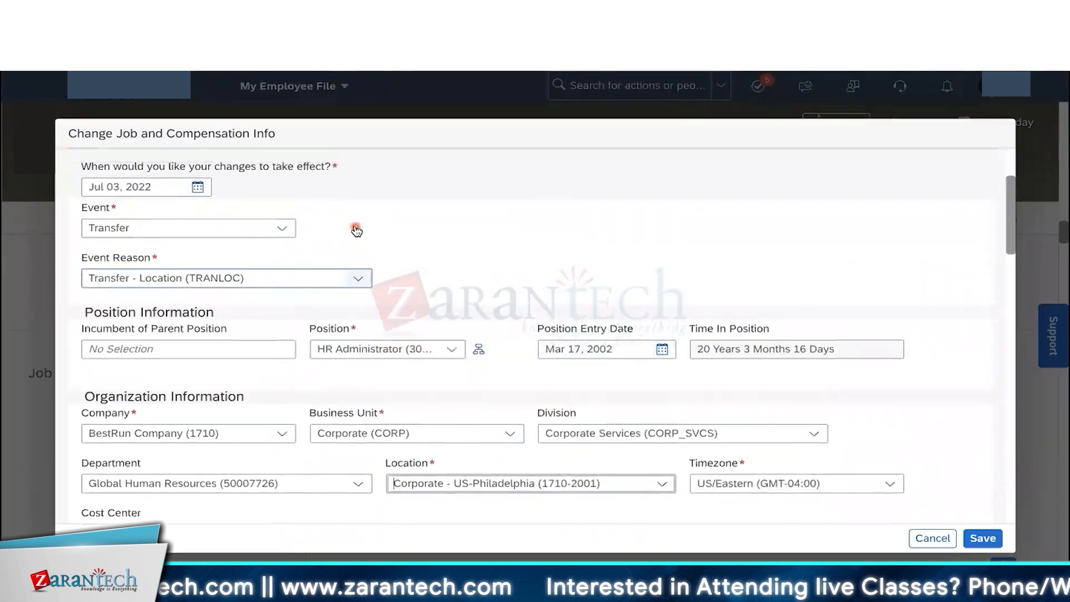
left_click(166, 283)
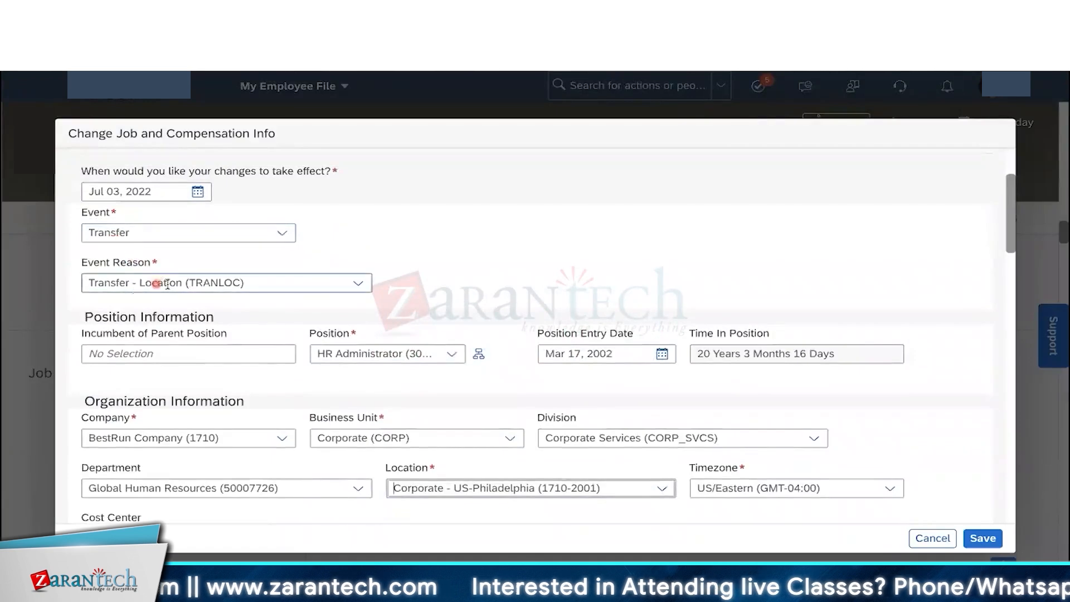
- Look through the available departments and review the business unit, division and other organization fields against the chosen event
scroll(326, 319, "down", 3)
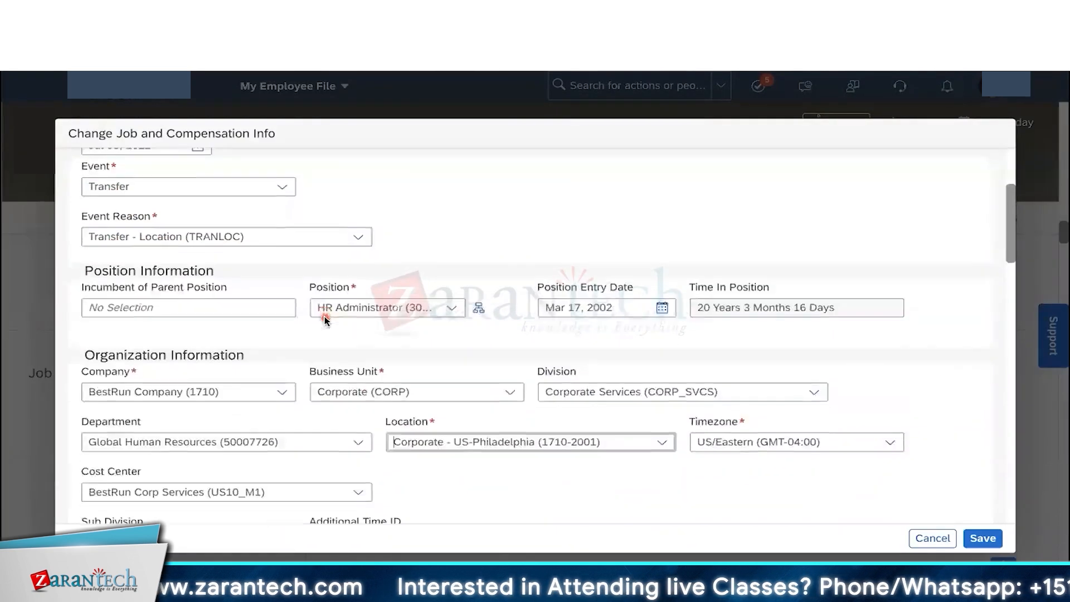
left_click(357, 408)
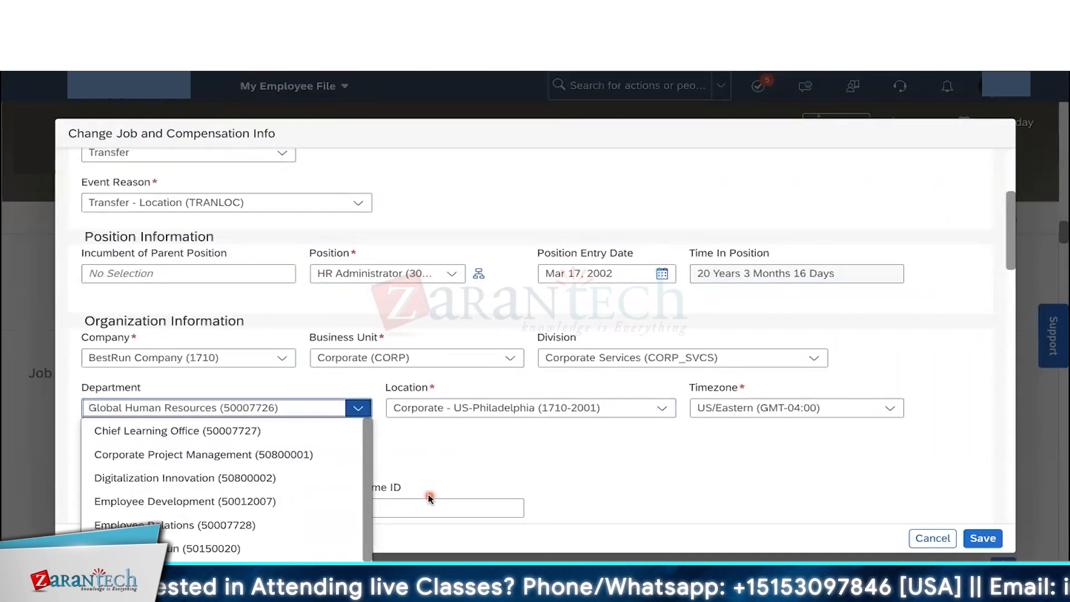
scroll(413, 412, "up", 1)
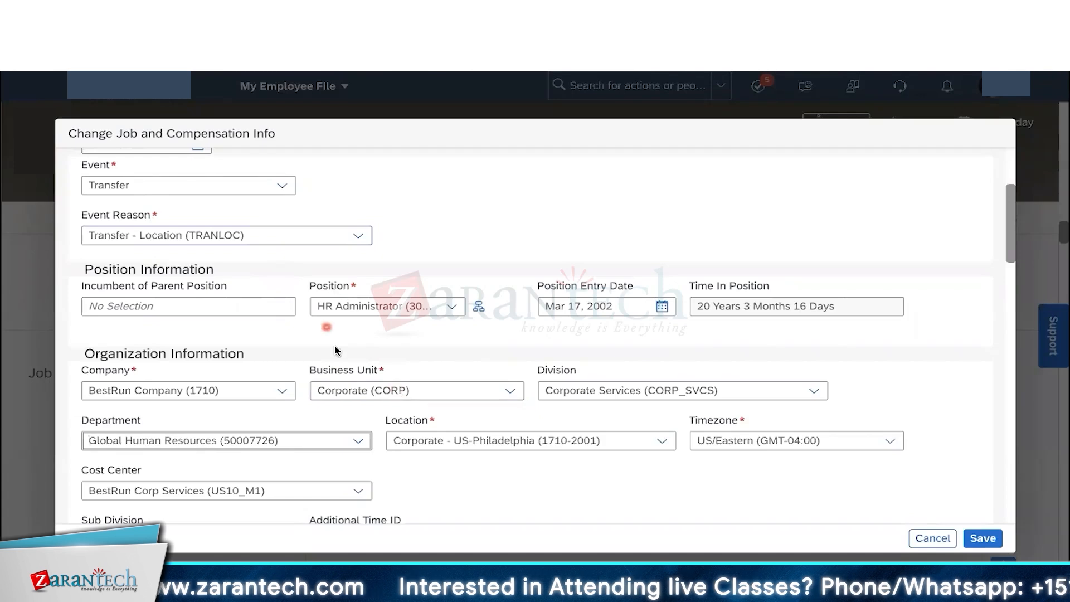
scroll(420, 370, "down", 1)
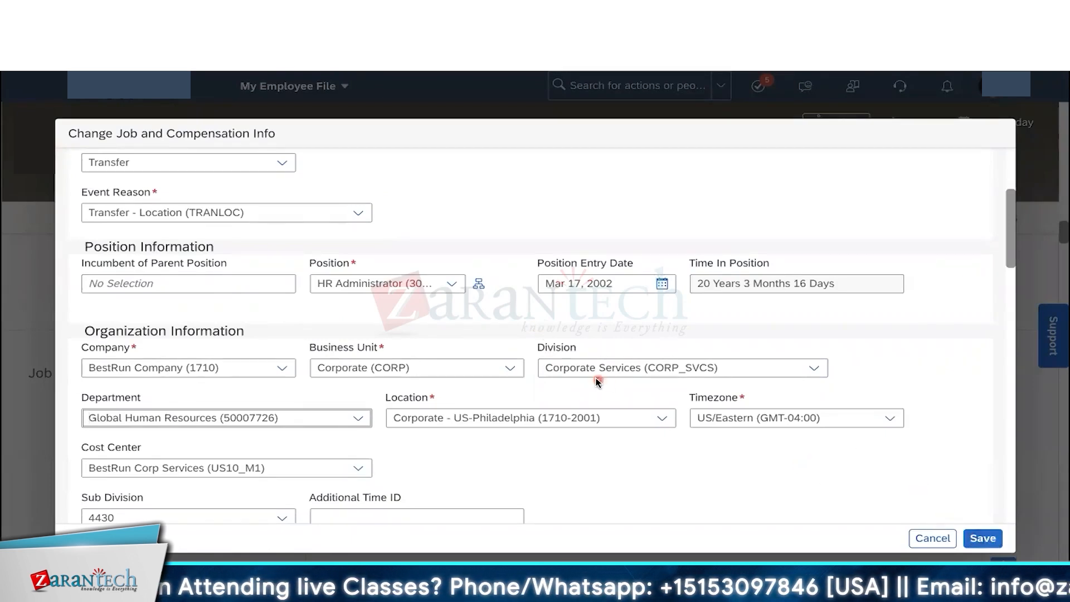
left_click(426, 373)
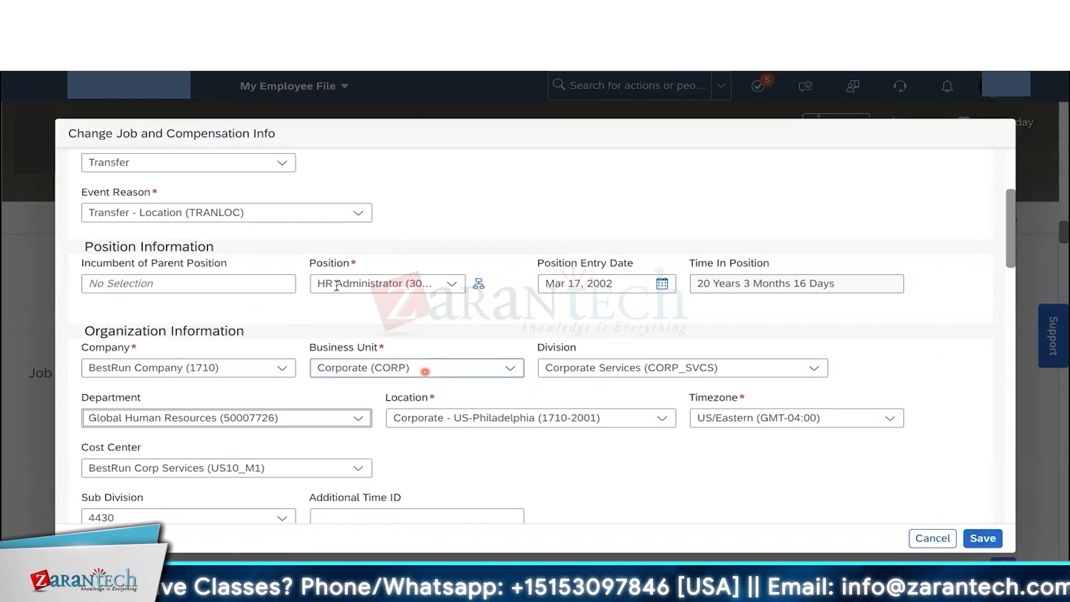
scroll(213, 191, "up", 1)
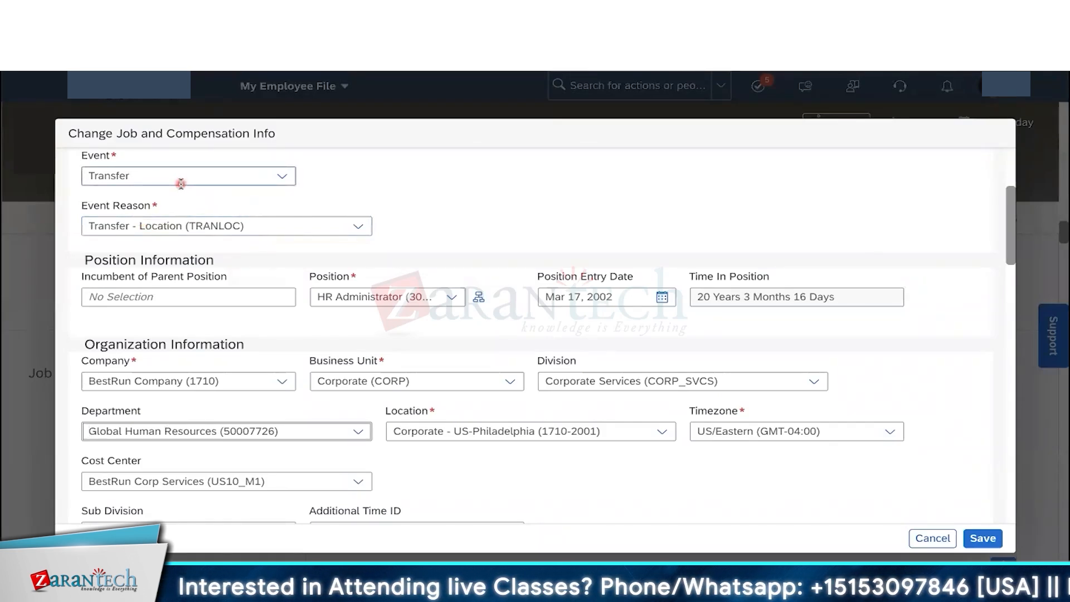
- Switch to the Word document and highlight the Create Event Reason Derivation Rules item in the implementation sequence
key("super+Tab")
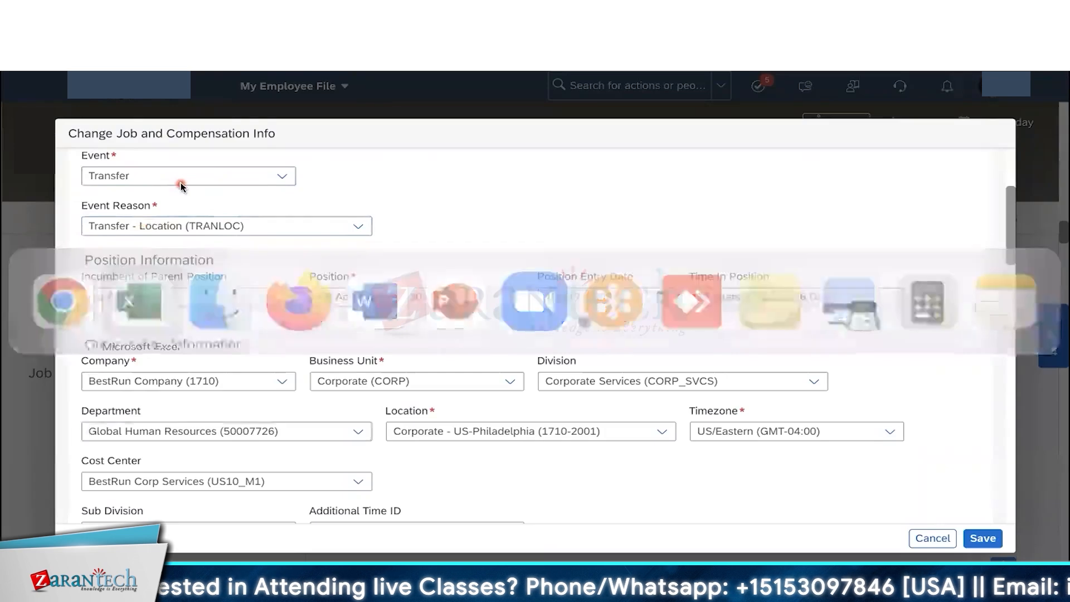
key("super+Tab")
key("super+Tab")
key("super+Tab")
key("super+Tab")
key("super+Tab")
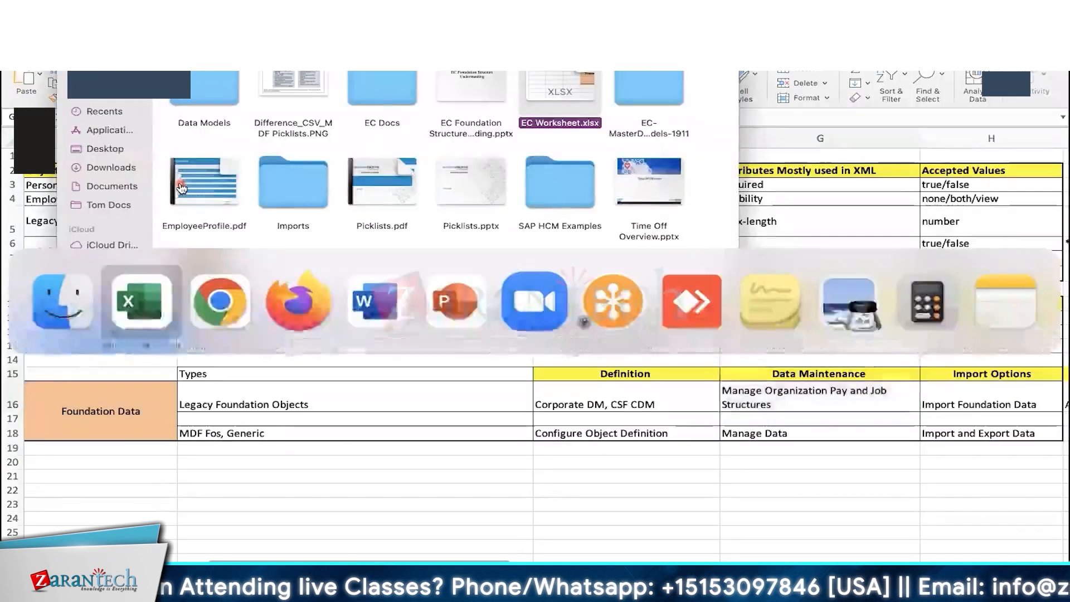
key("super+Tab")
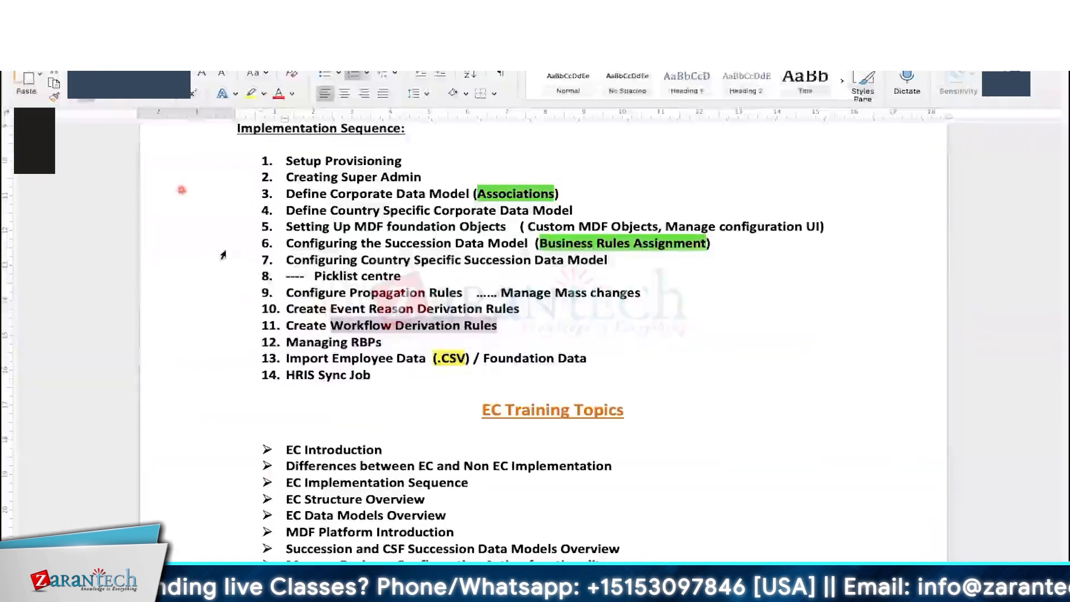
left_click_drag(323, 310, 408, 311)
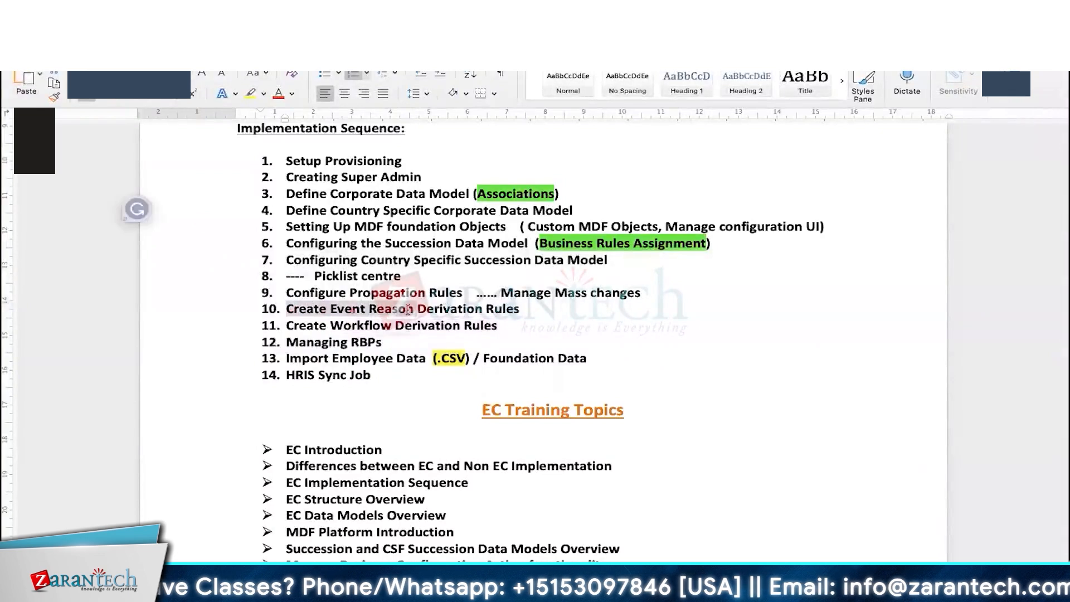
left_click_drag(476, 305, 303, 304)
- Return to the job change form in the browser and set the department to Corporate Project Management (50800001)
key("super+Tab")
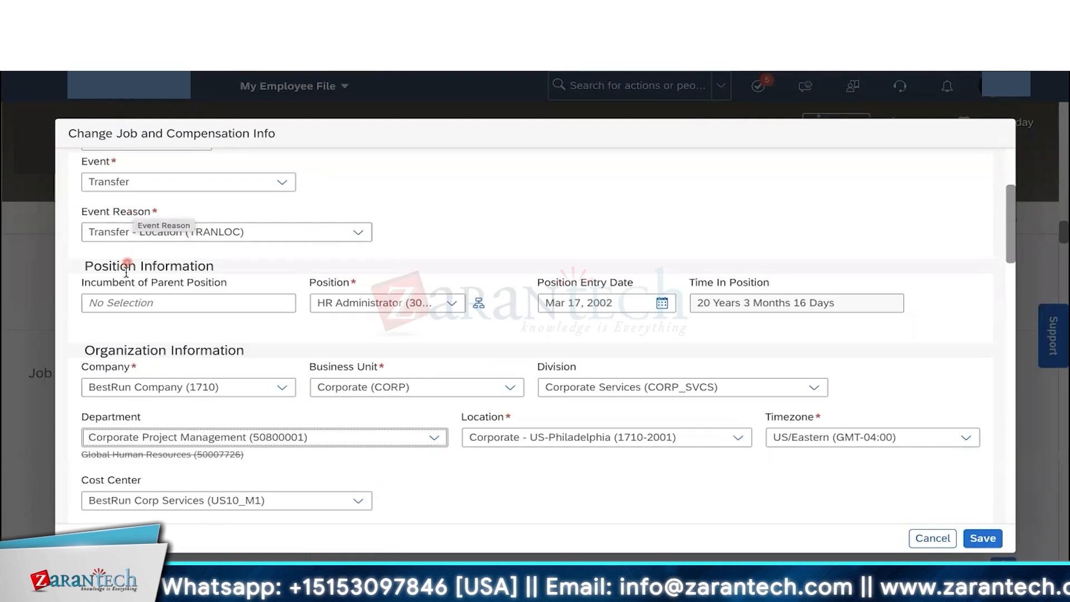
left_click(418, 140)
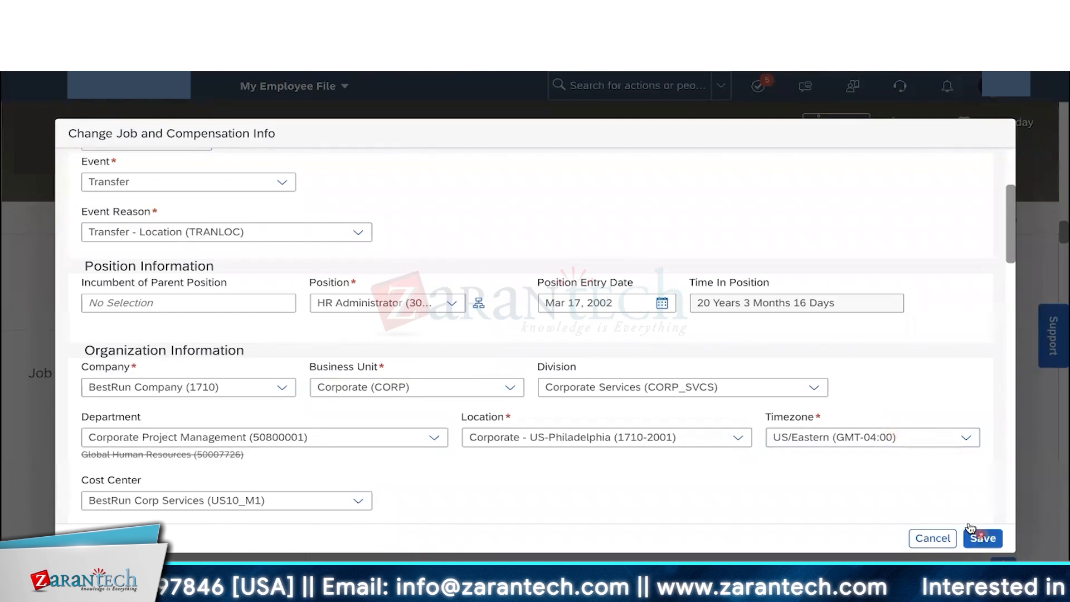
left_click(818, 387)
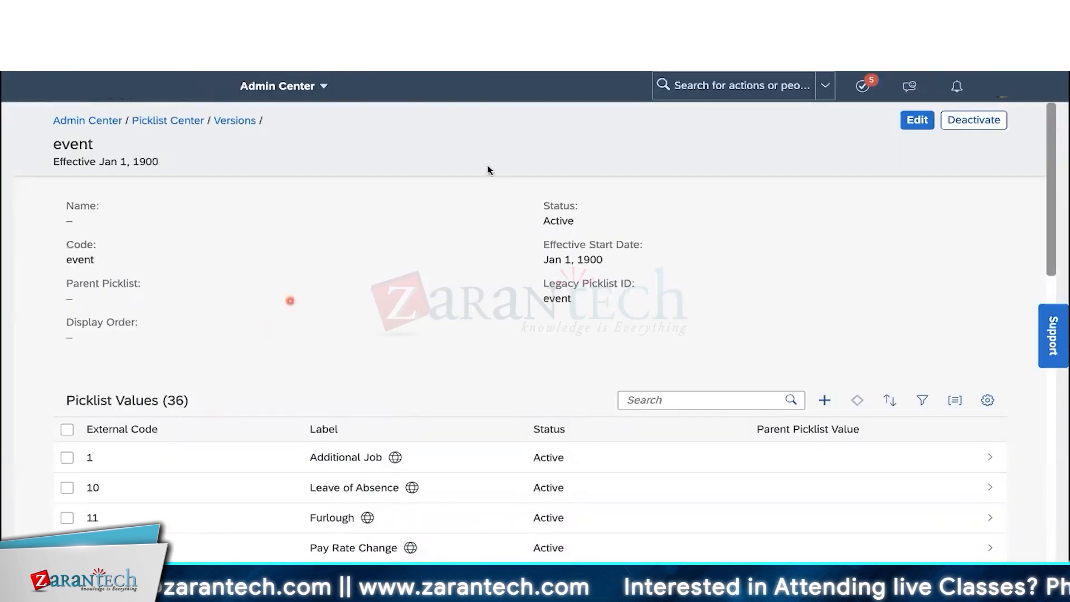
- Open Business Rules Admin and start a new rule with the Basic scenario
left_click(705, 86)
type("b")
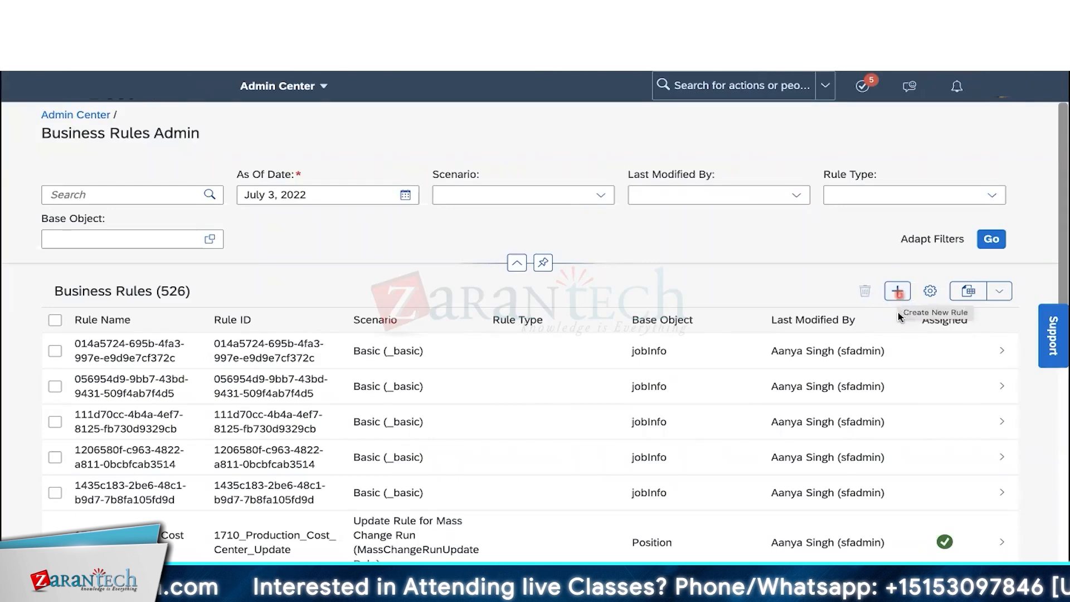
left_click(897, 292)
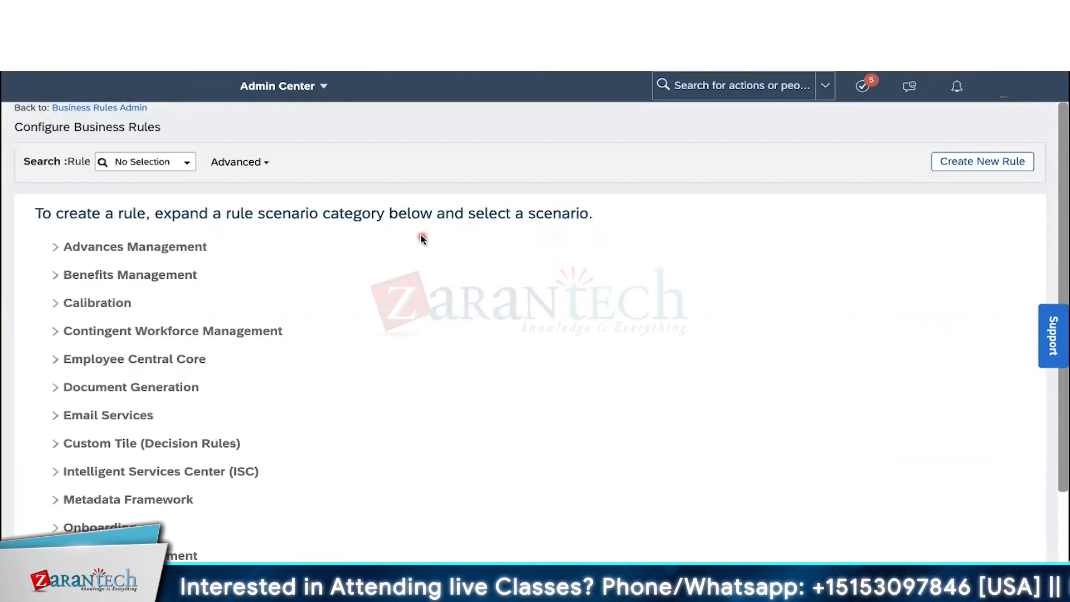
scroll(423, 240, "down", 2)
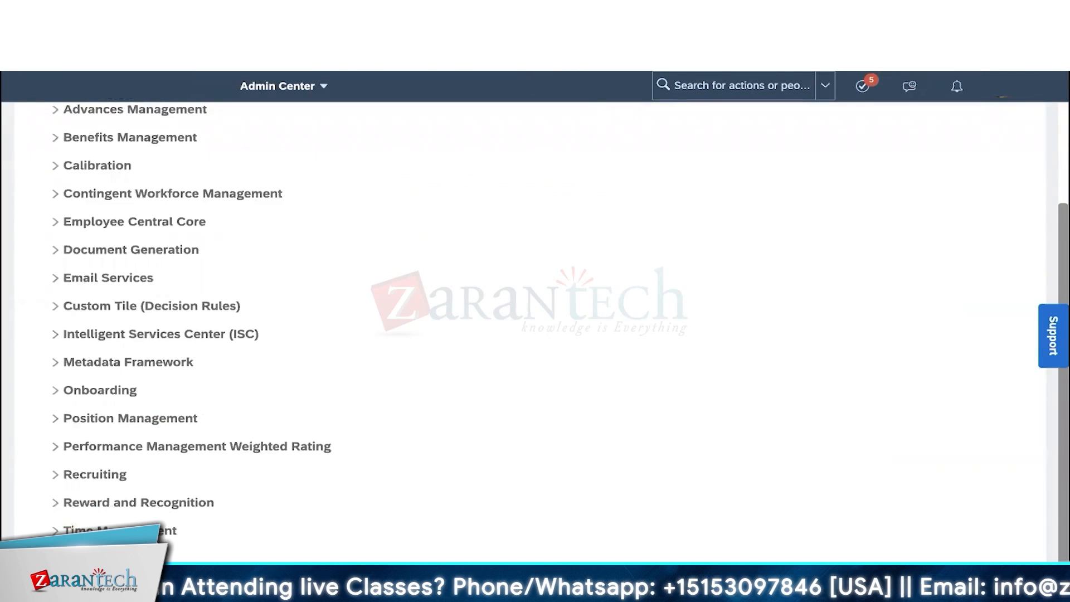
scroll(423, 312, "down", 1)
left_click(234, 566)
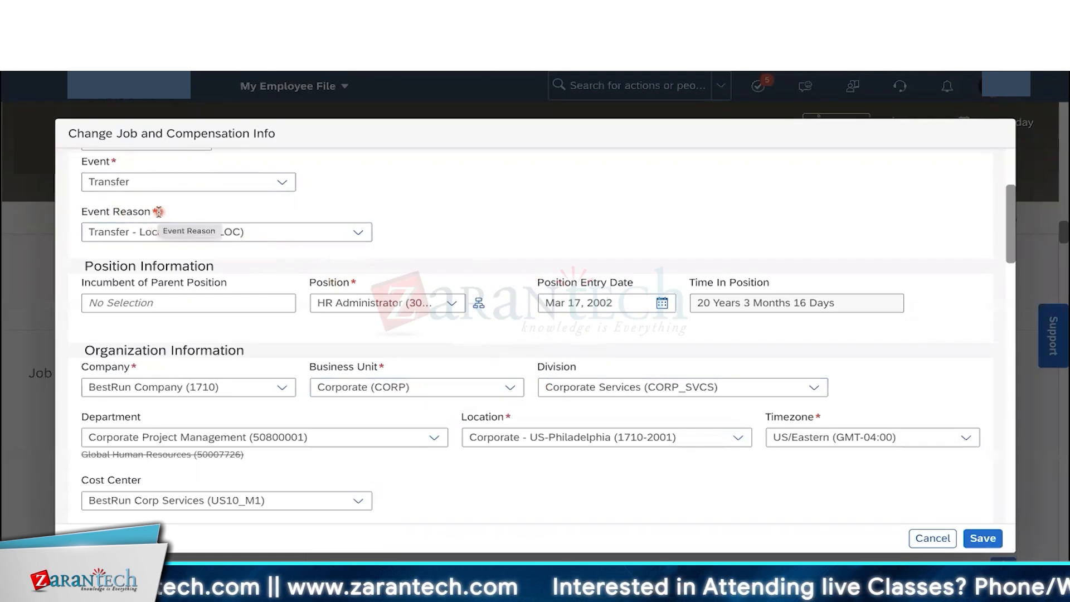
- Go back to the job change form and highlight the Event Reason field label
scroll(365, 218, "up", 1)
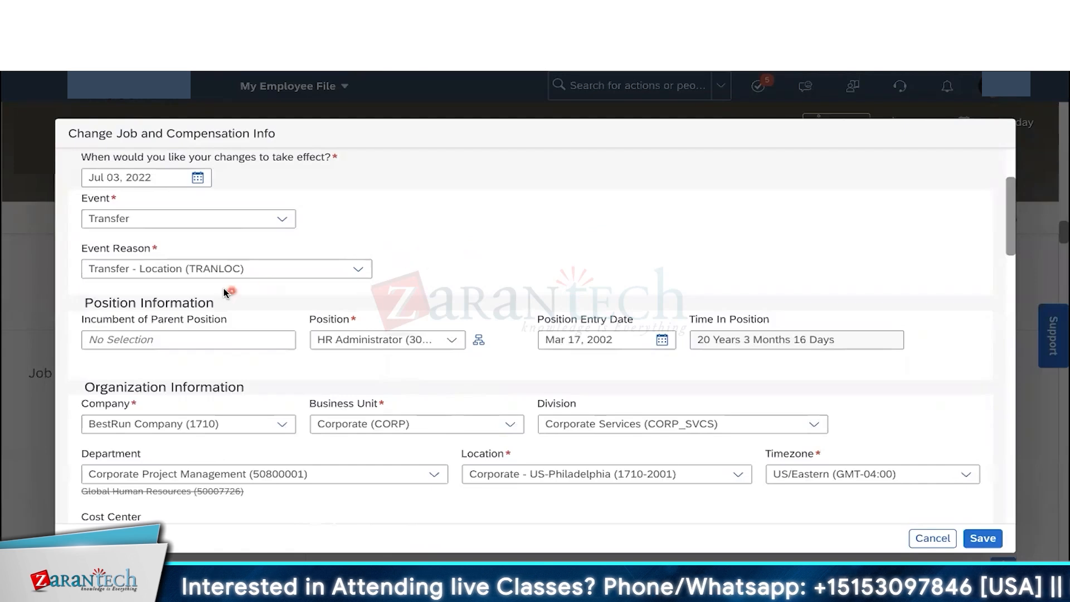
left_click_drag(88, 248, 155, 249)
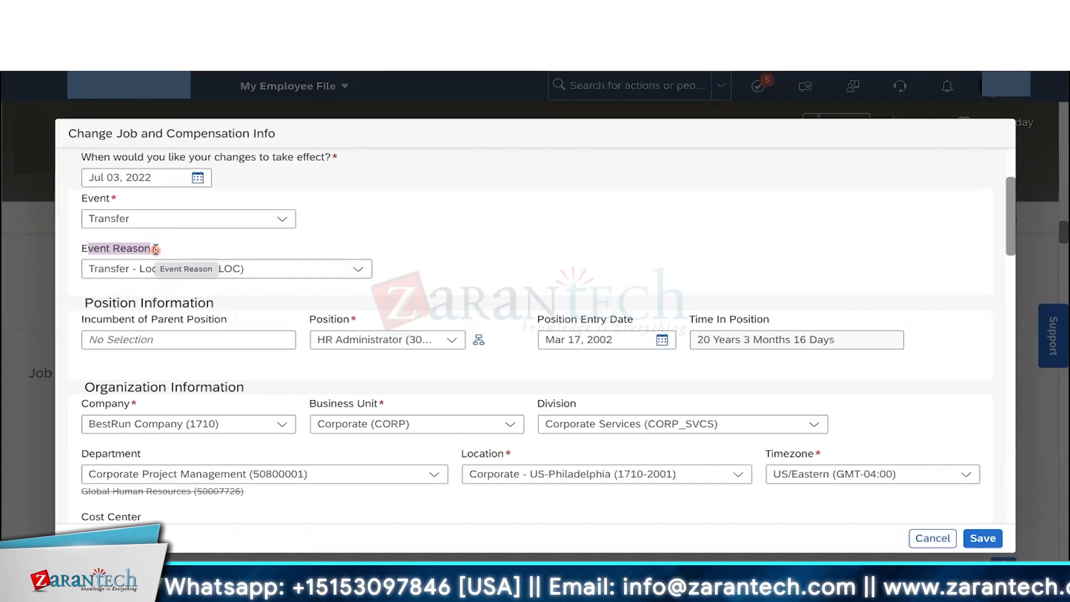
left_click(735, 245)
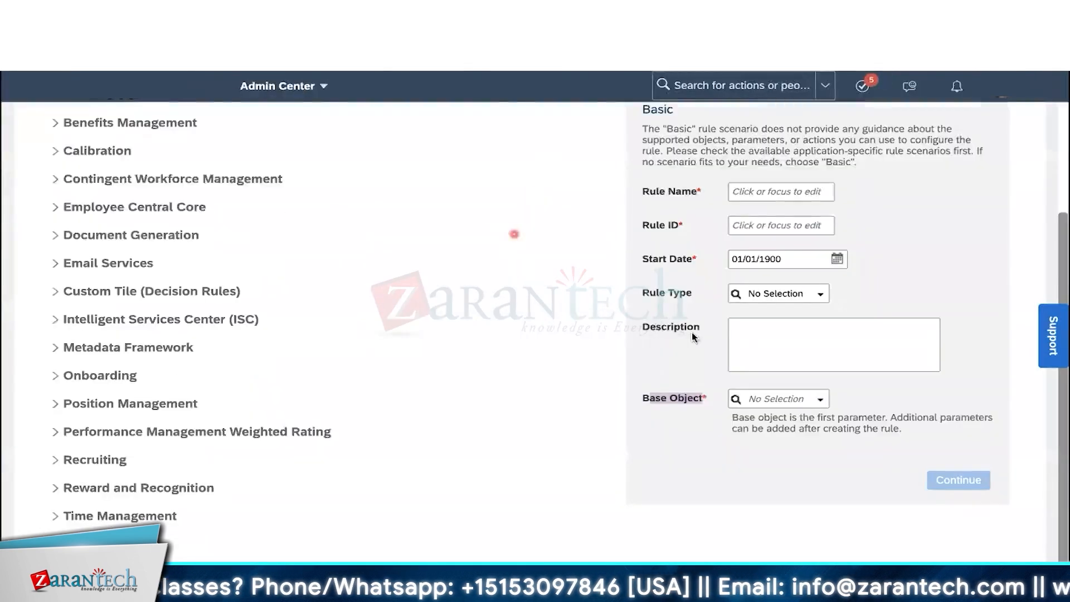
- Search the new rule's Base Object options for addresses
left_click(752, 397)
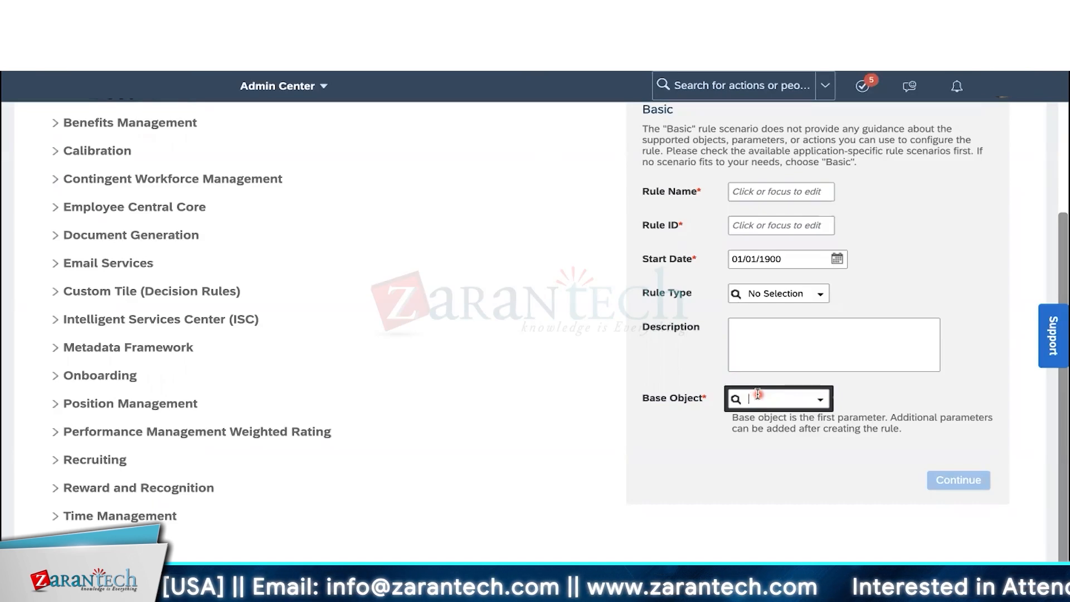
type("address")
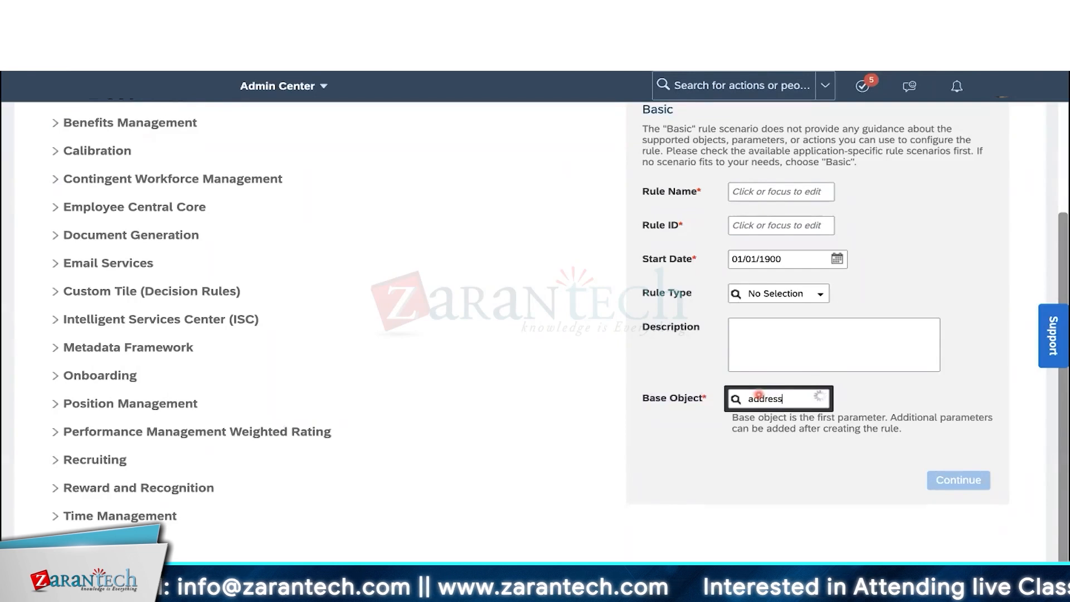
type("es")
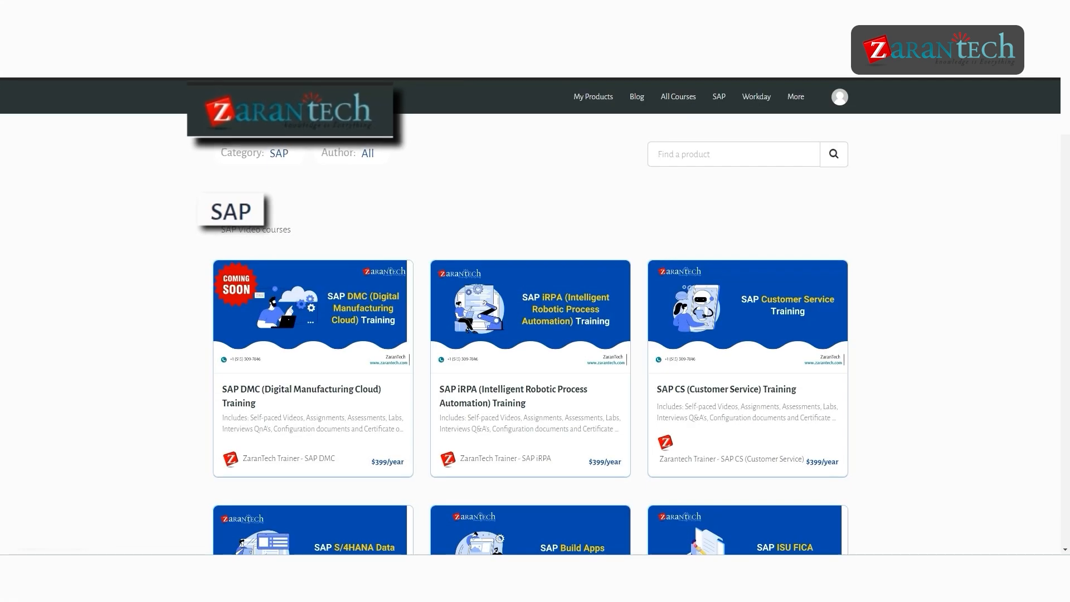
scroll(530, 316, "down", 4)
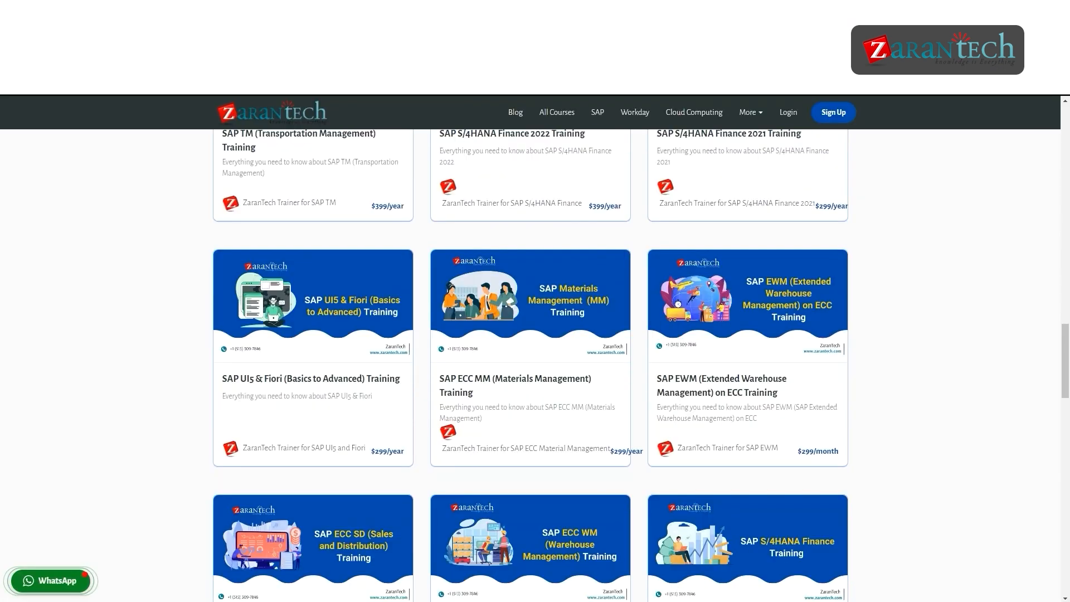
scroll(531, 365, "down", 5)
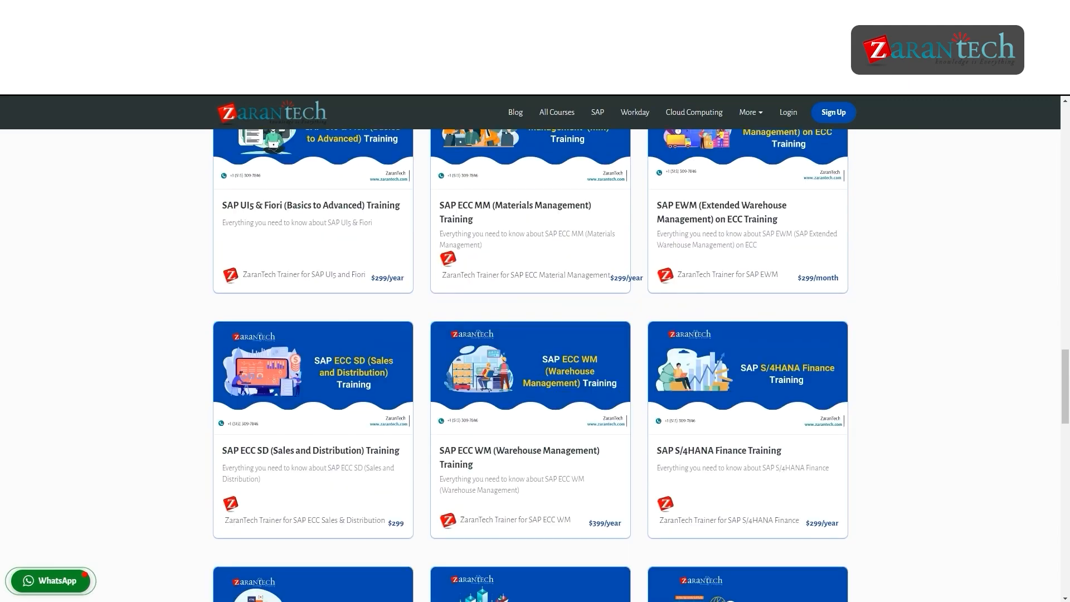
scroll(530, 365, "down", 2)
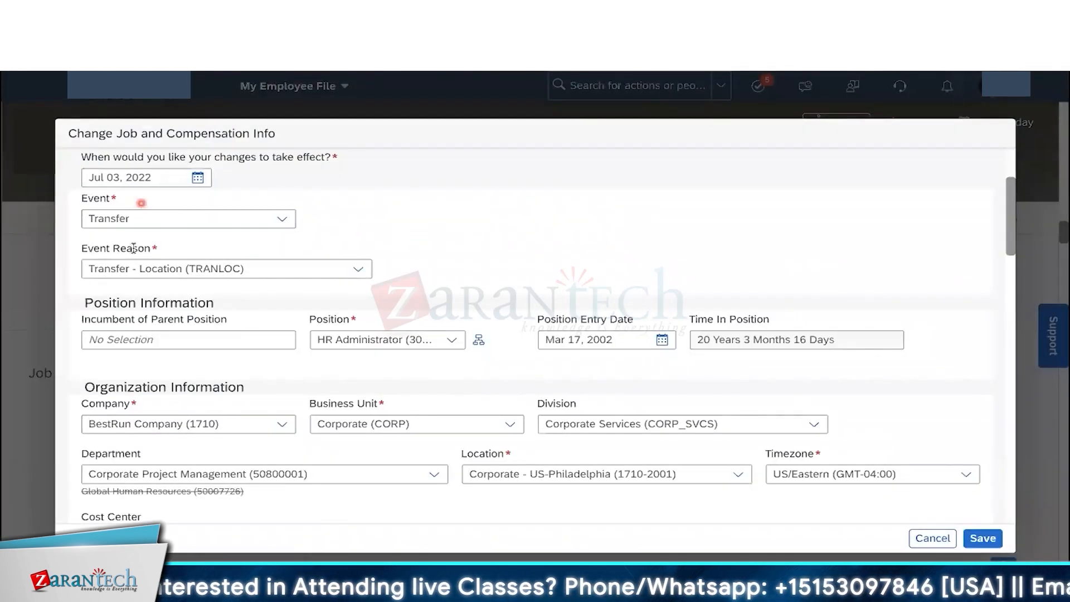
- Check the organization fields in the job change form and search the rule's Base Object options for addresses again
scroll(342, 382, "down", 3)
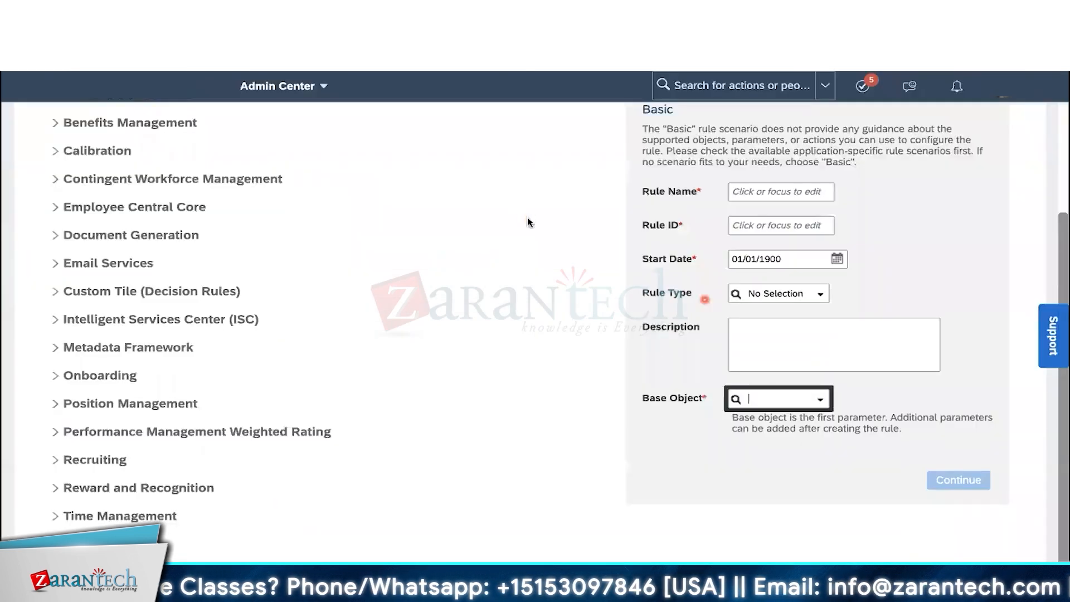
type("add")
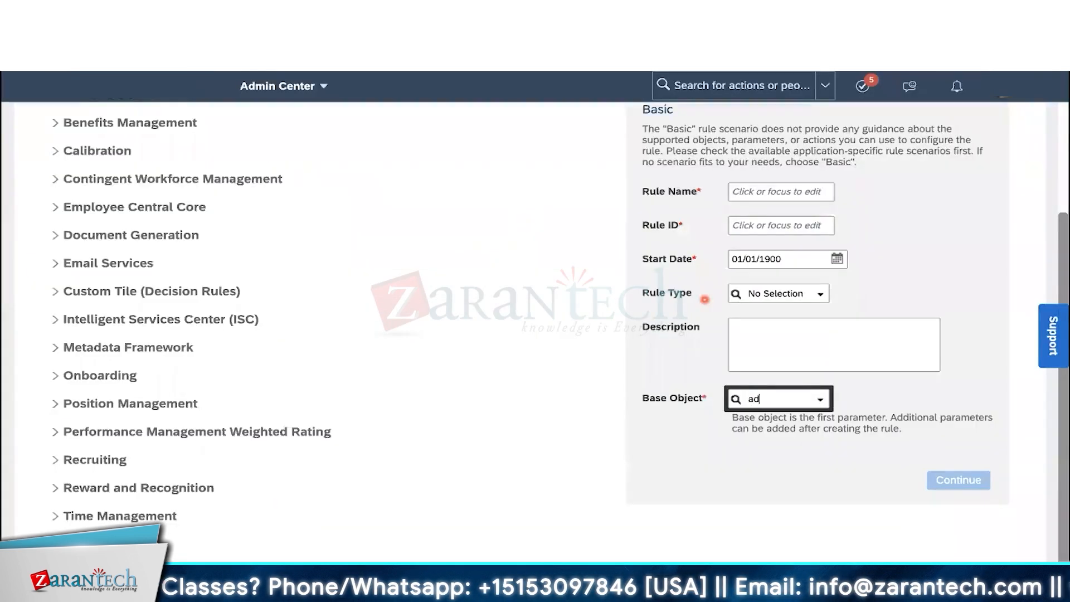
type("resses")
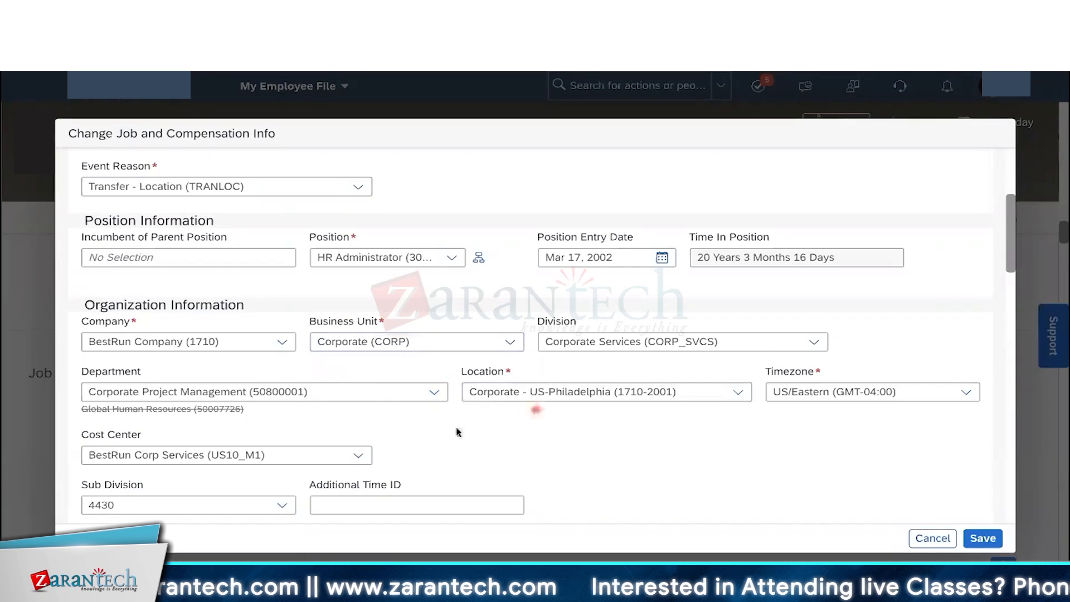
- Return to the job change form and examine the Job Information option with its position, organization and job fields
scroll(455, 422, "down", 3)
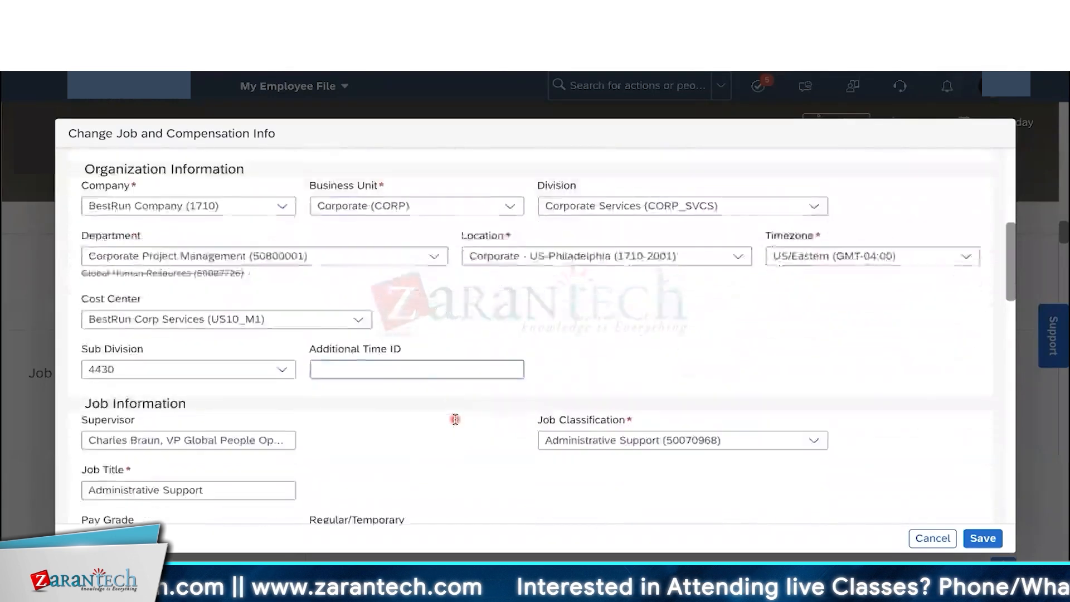
scroll(455, 419, "up", 10)
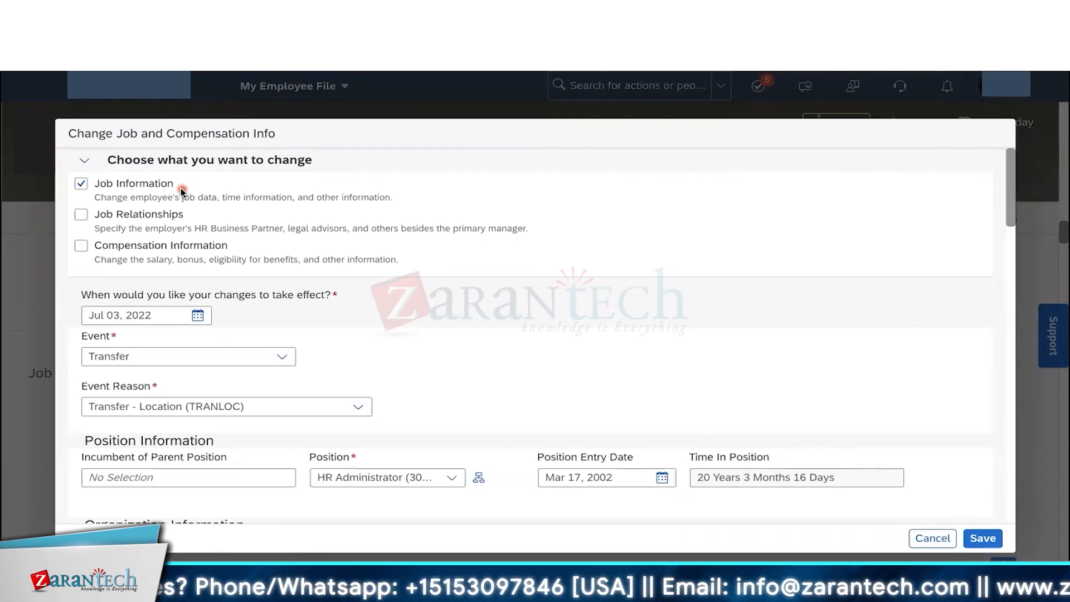
scroll(446, 321, "down", 3)
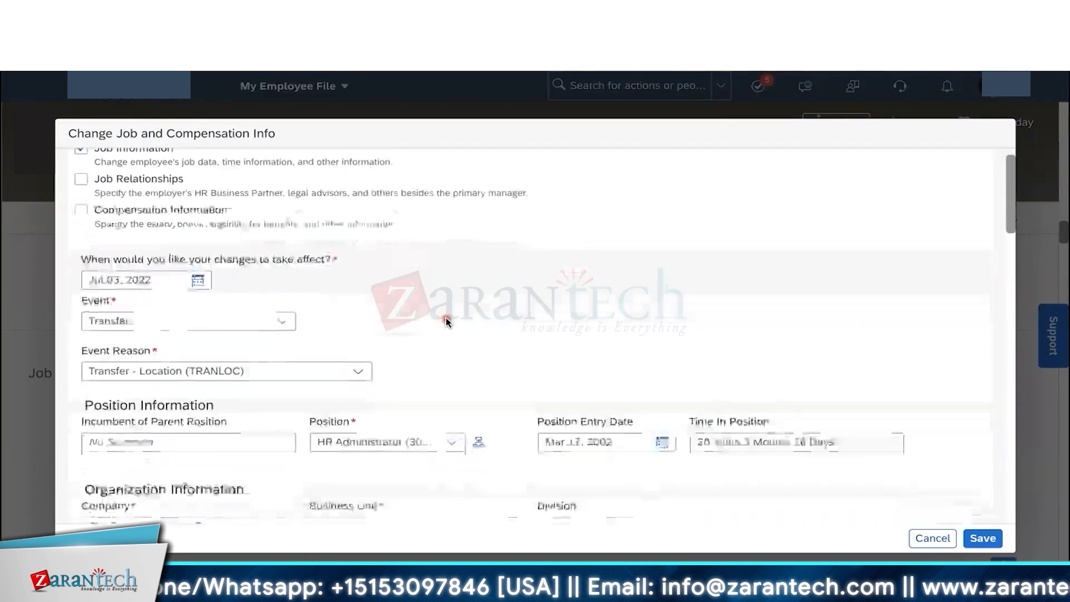
scroll(446, 322, "down", 2)
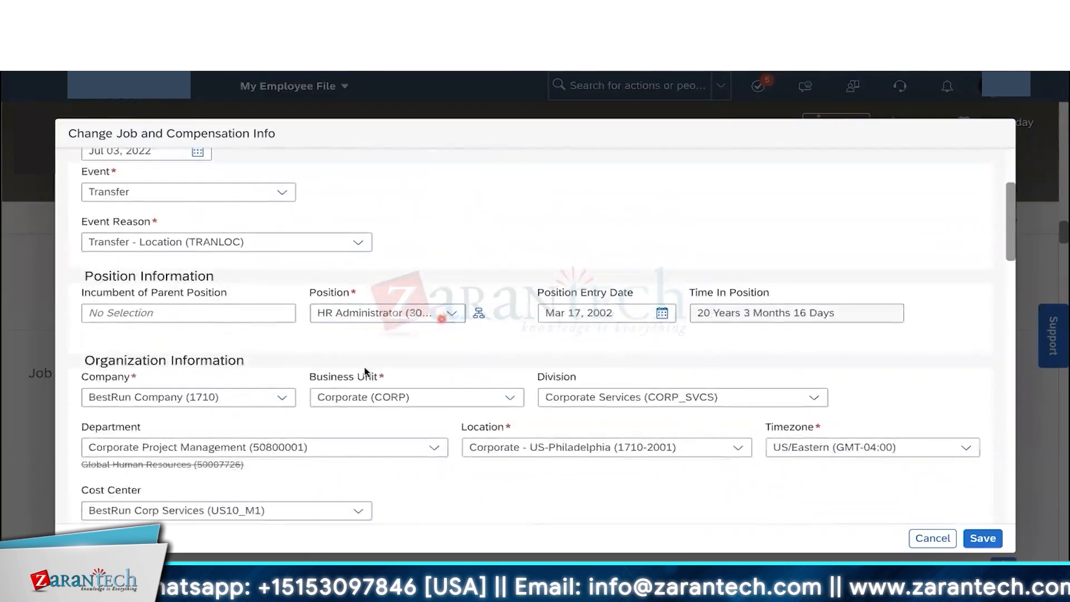
scroll(431, 423, "up", 4)
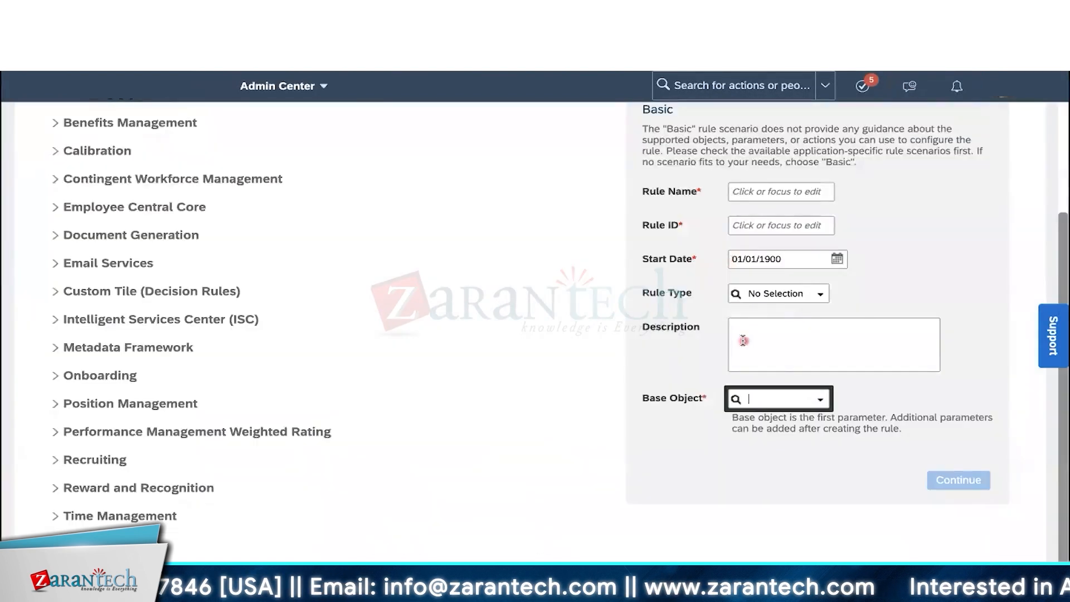
- Switch back to the new rule and search its Base Object options for job info
type("job indo")
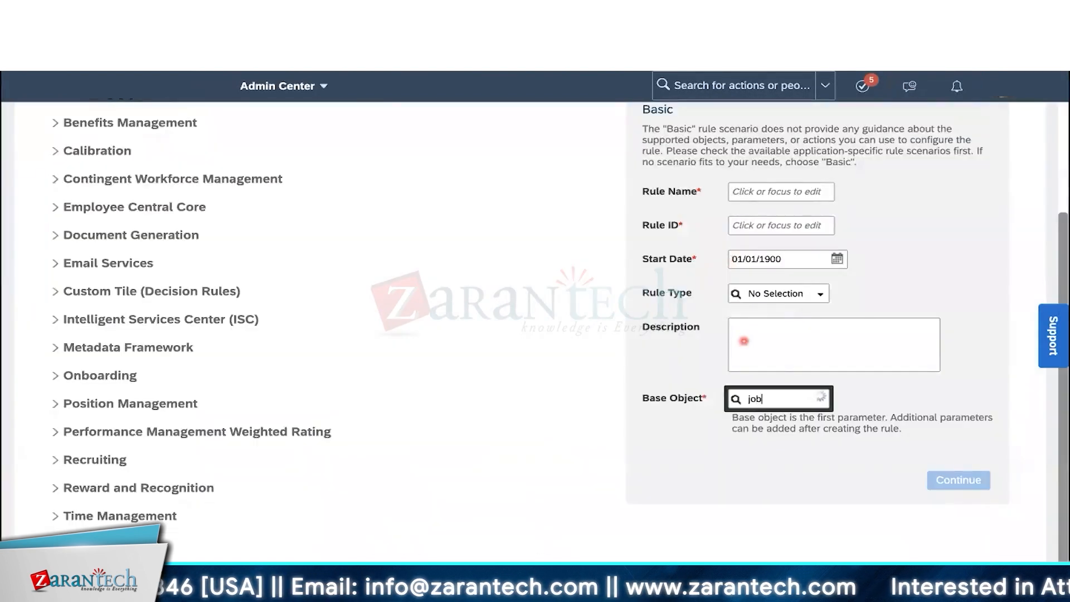
key("BackSpace")
key("BackSpace")
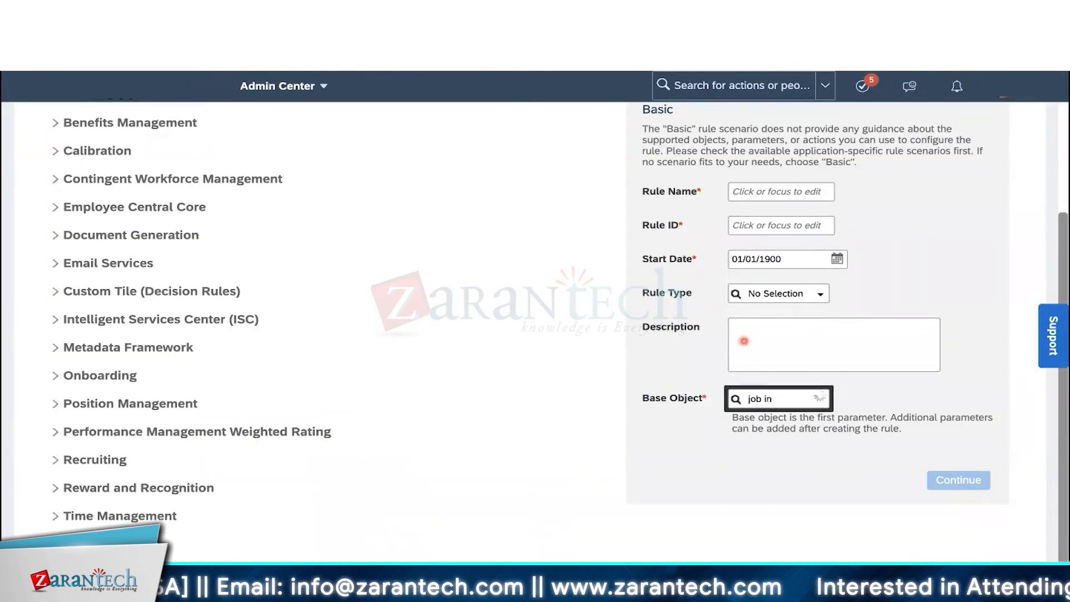
type("fo")
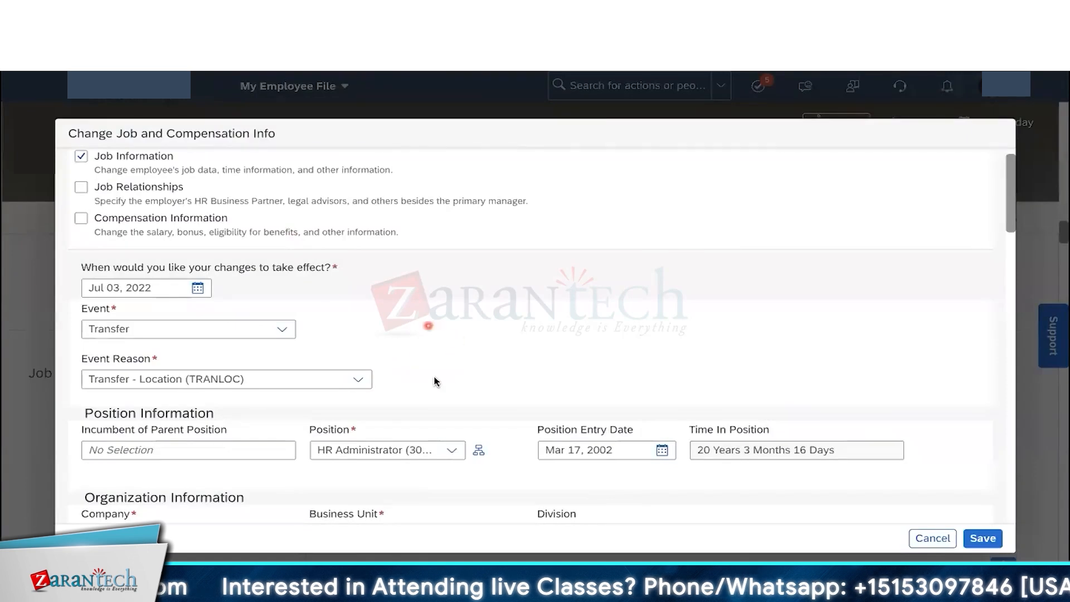
- Go back to the job change form and review the event, position and organization sections under Job Information
scroll(432, 379, "down", 2)
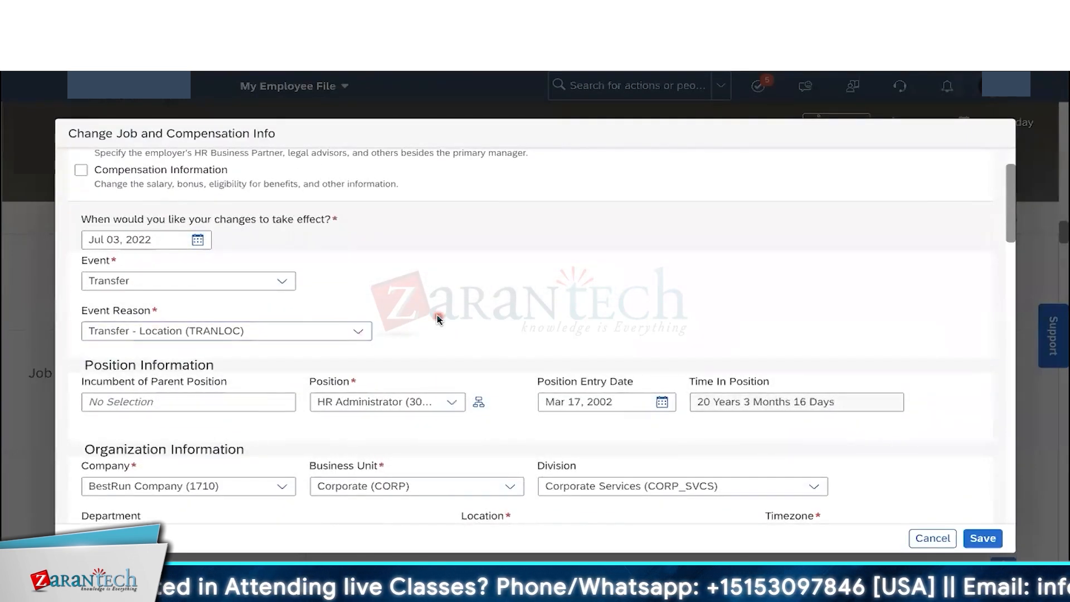
scroll(437, 319, "down", 5)
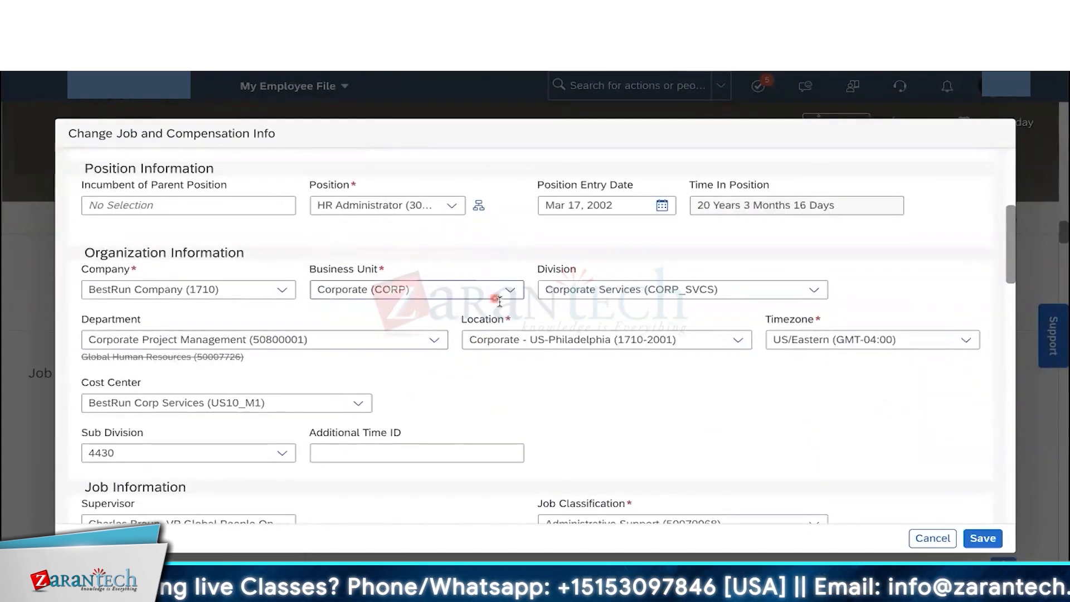
scroll(496, 299, "up", 7)
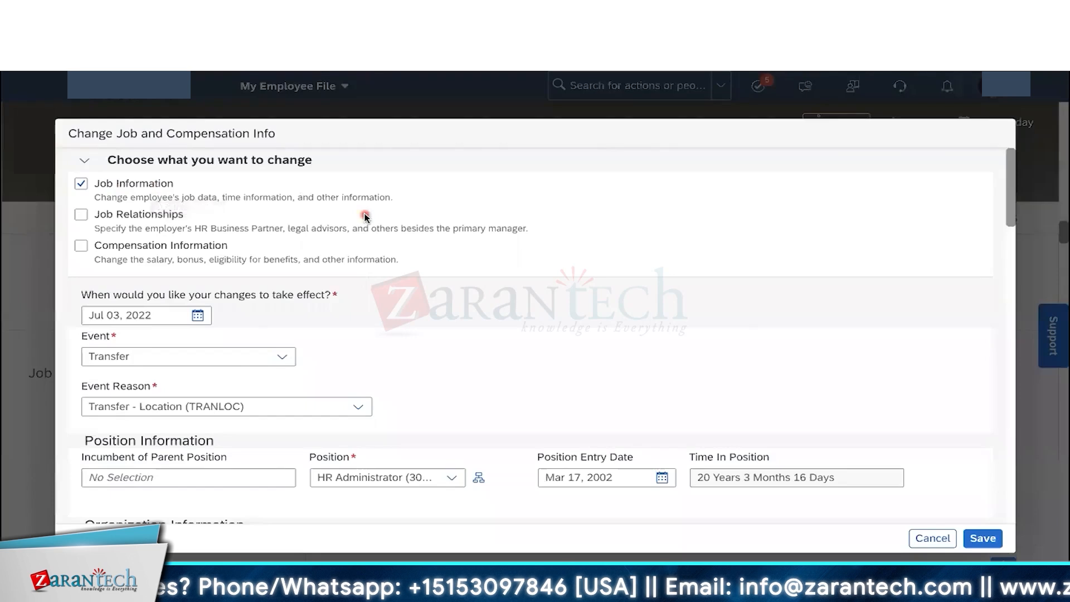
scroll(365, 217, "down", 1)
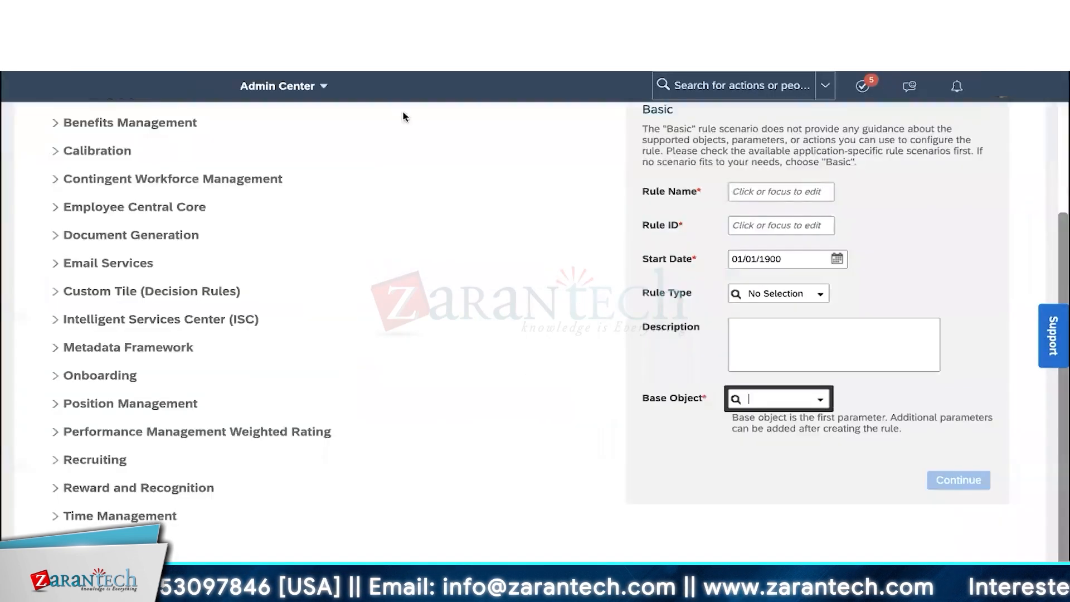
- Return to the new rule and look up job info among the base objects
type("job i")
type("nfo")
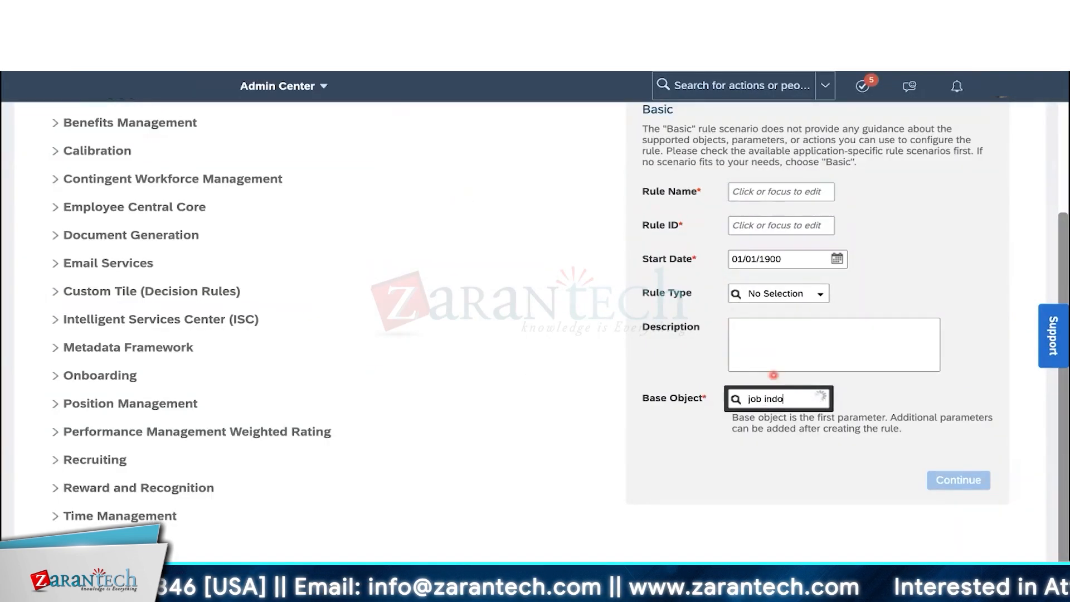
key("BackSpace")
key("BackSpace")
type("fo")
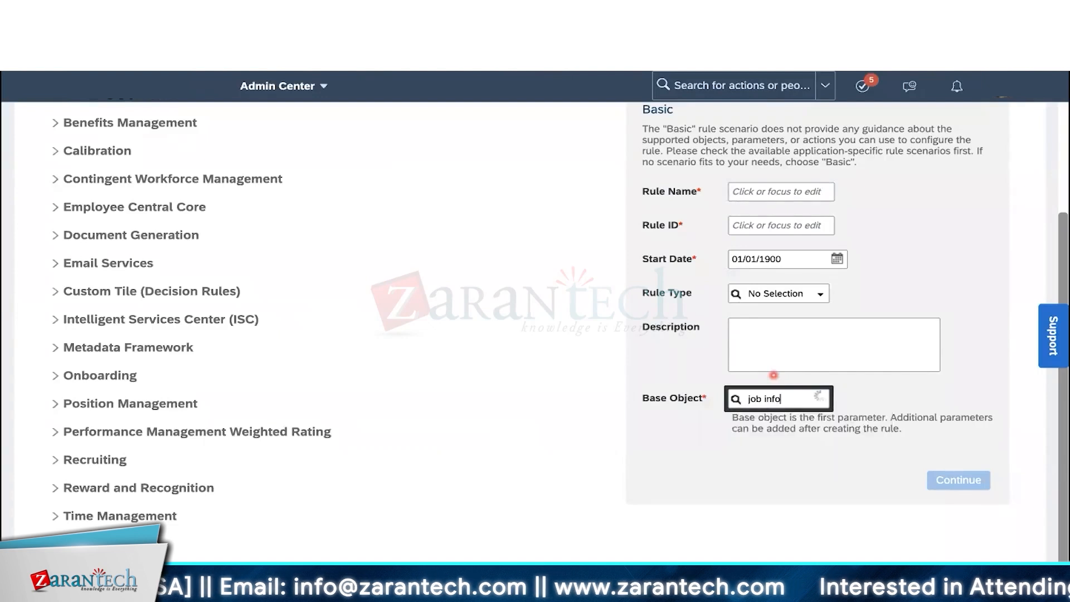
key("BackSpace")
type("o")
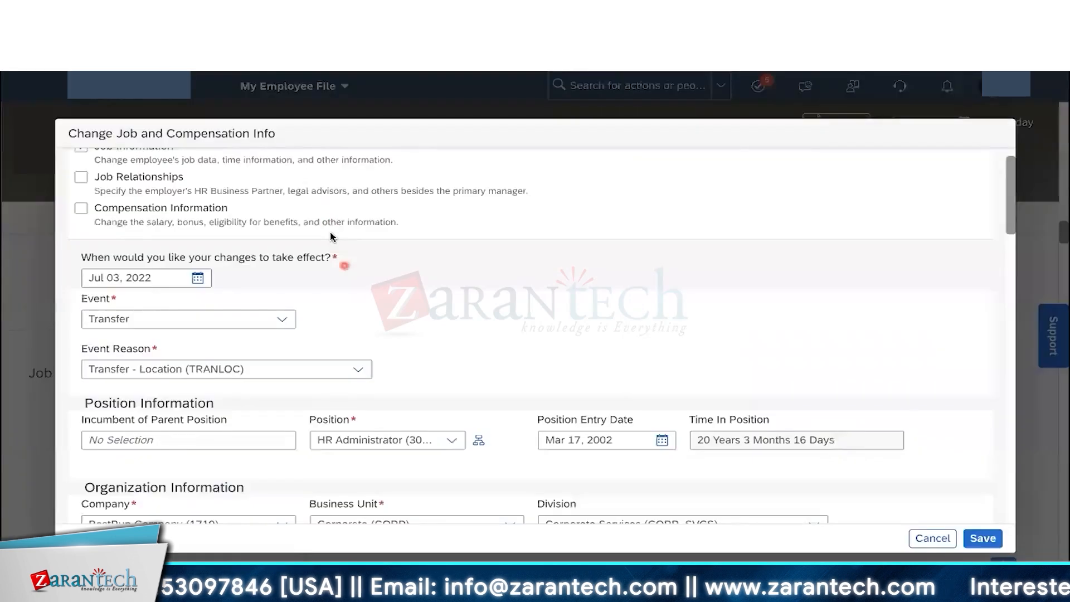
- Review the business unit, division, department and location fields in the job change form's Organization Information section
scroll(331, 237, "down", 2)
scroll(335, 251, "down", 2)
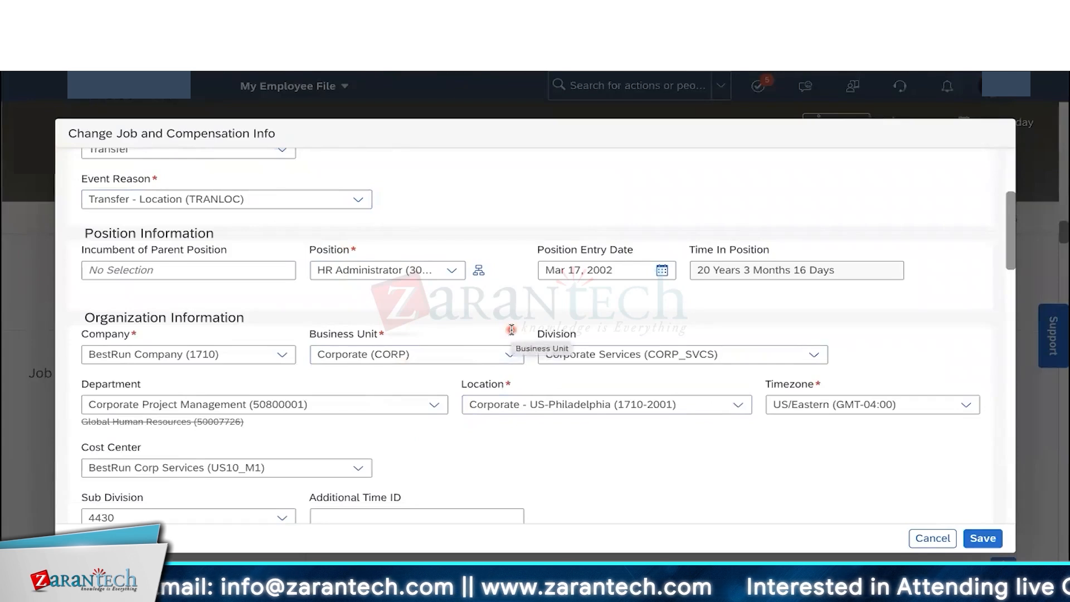
scroll(552, 318, "down", 1)
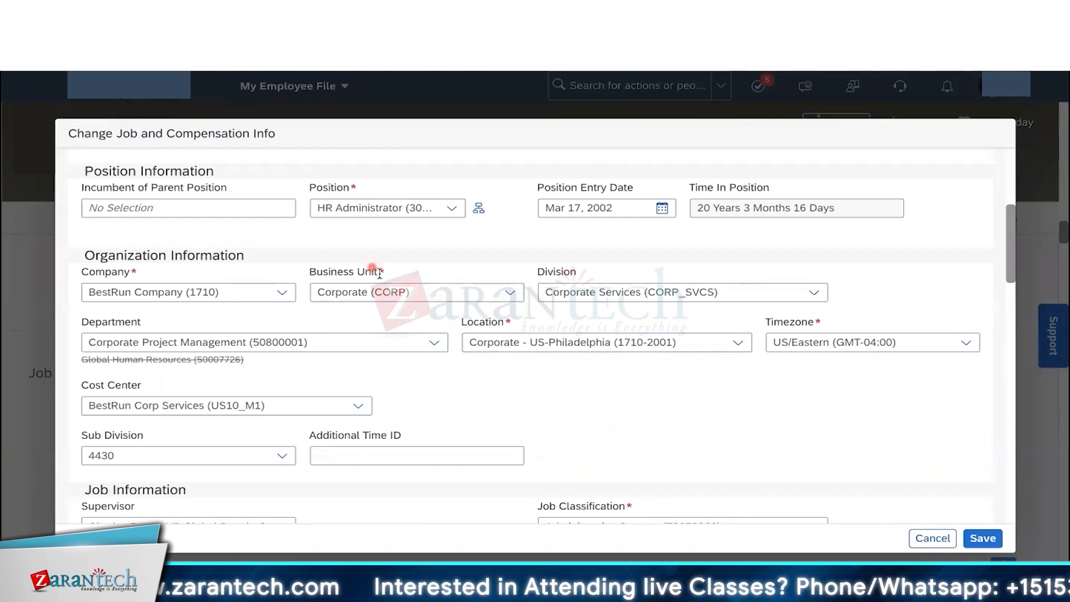
scroll(435, 284, "up", 1)
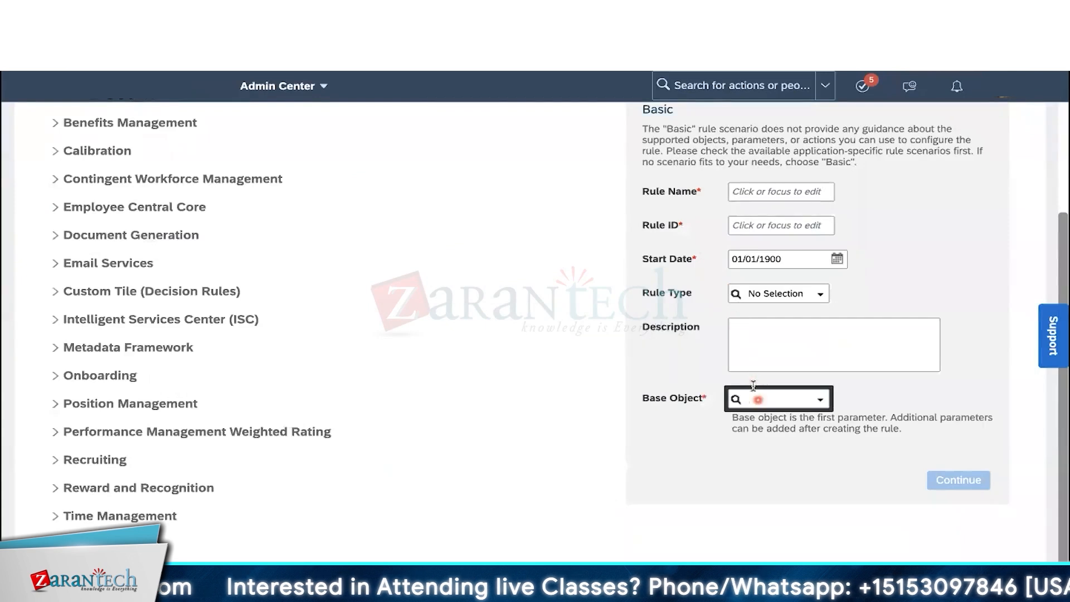
- Search for job infor in the new rule and set its base object to Job Information Model
type("job info")
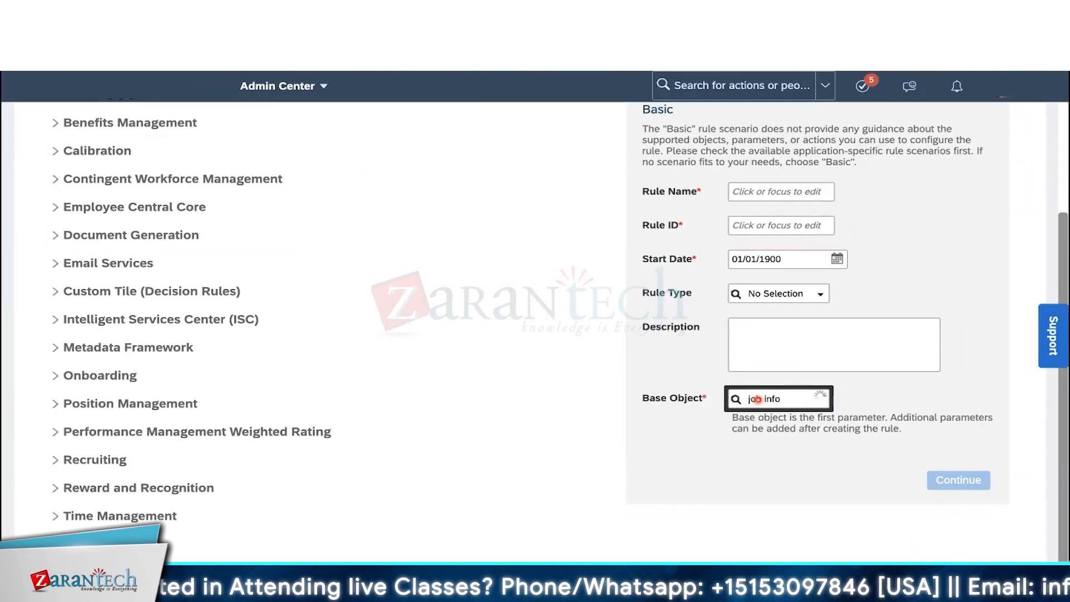
type("r")
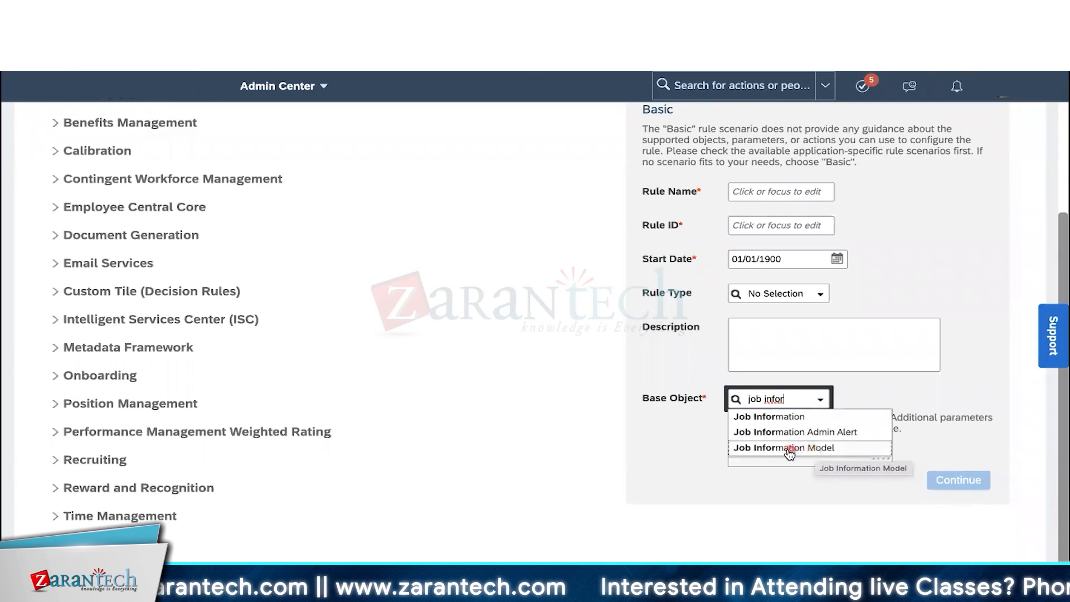
left_click(825, 449)
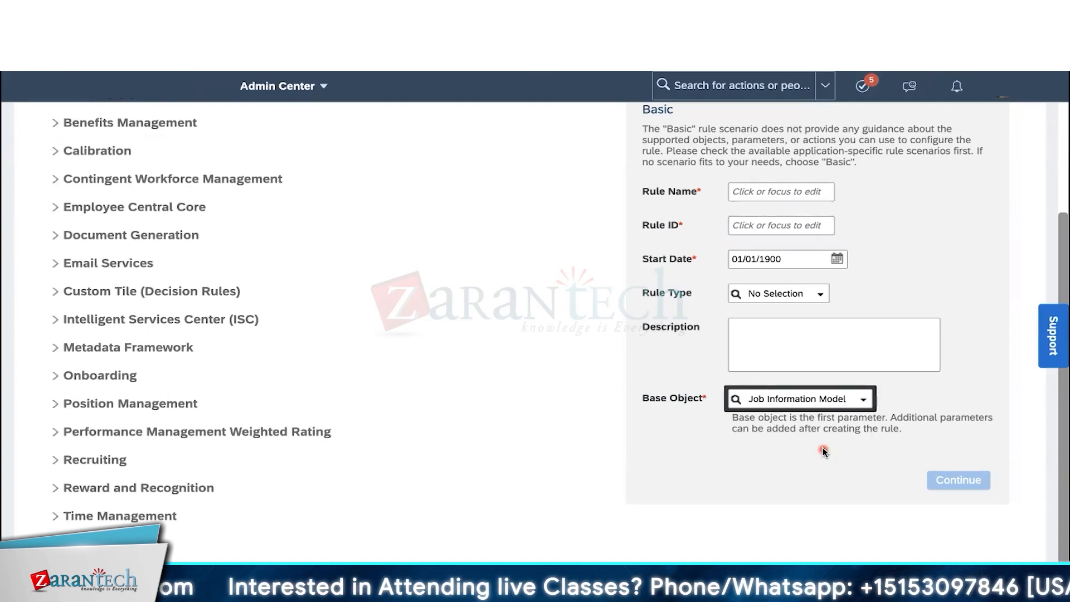
- Name the new rule cust_erd_jul3
left_click(783, 192)
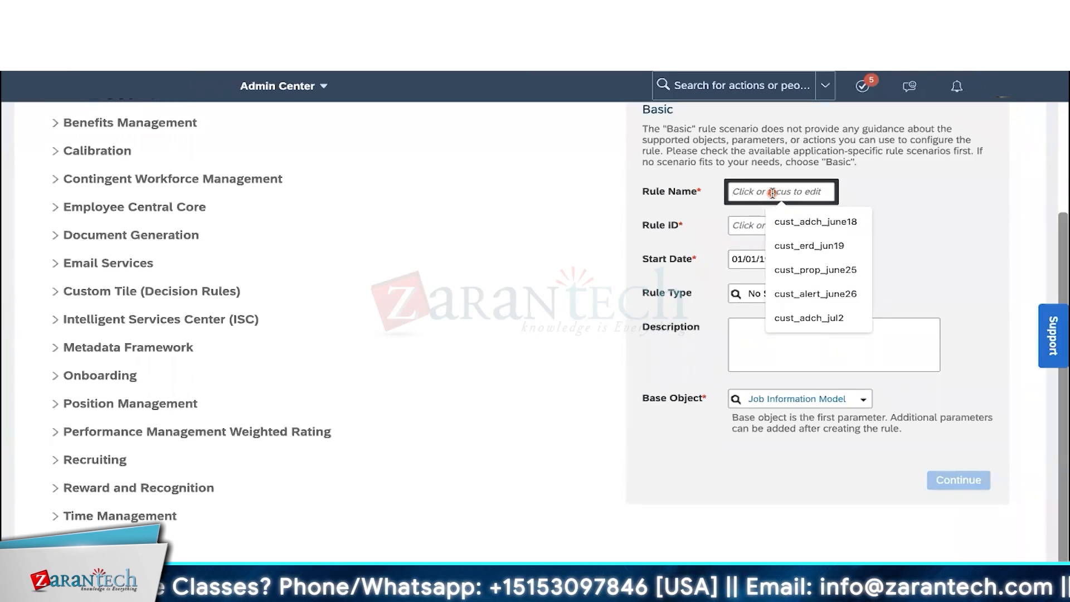
type("c")
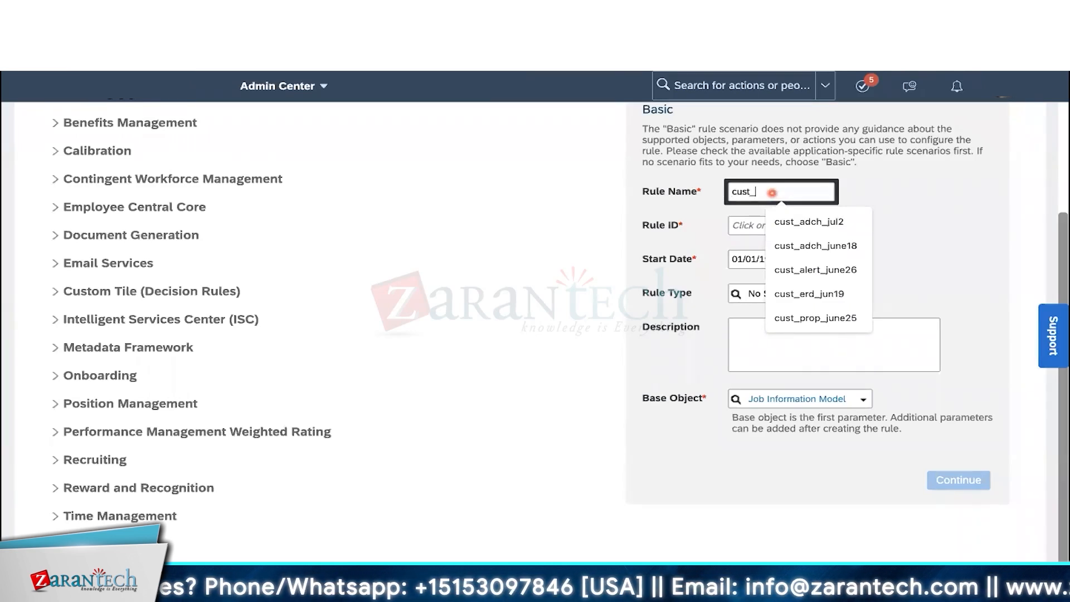
type("ust_")
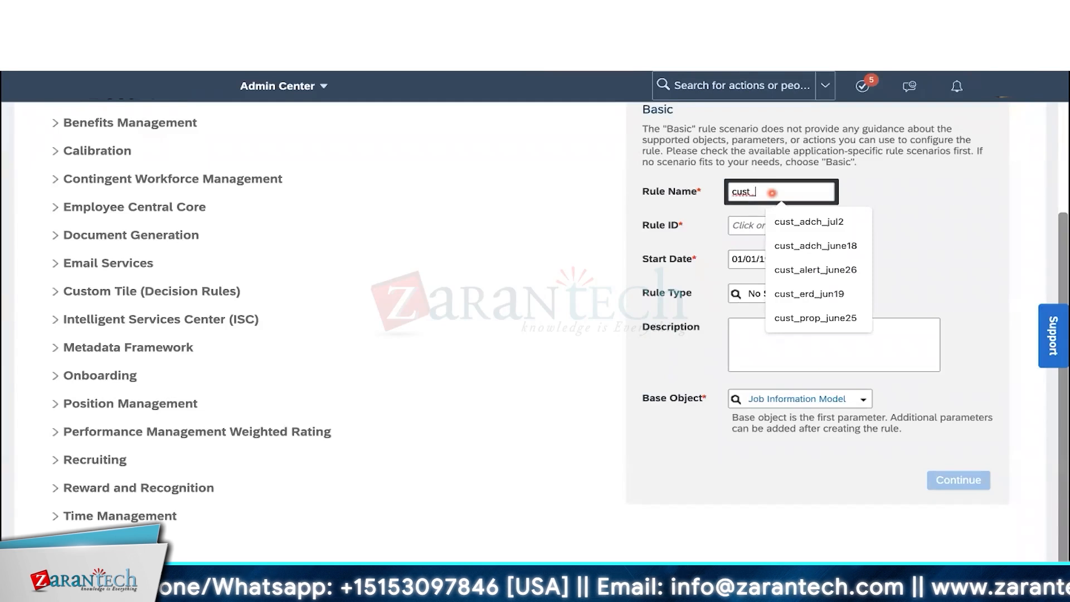
type("erd")
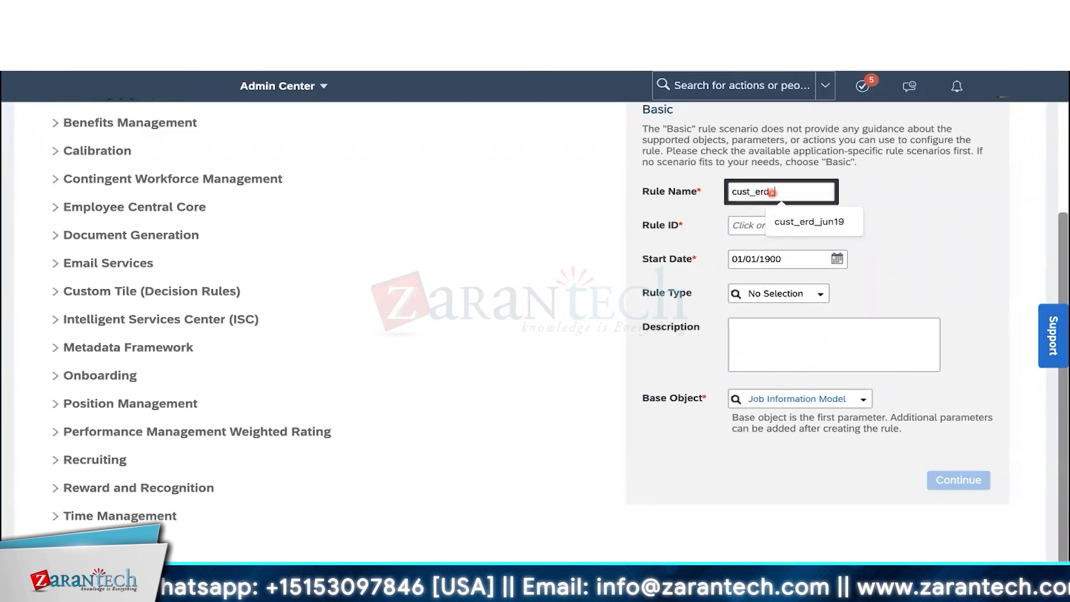
type("_jul3")
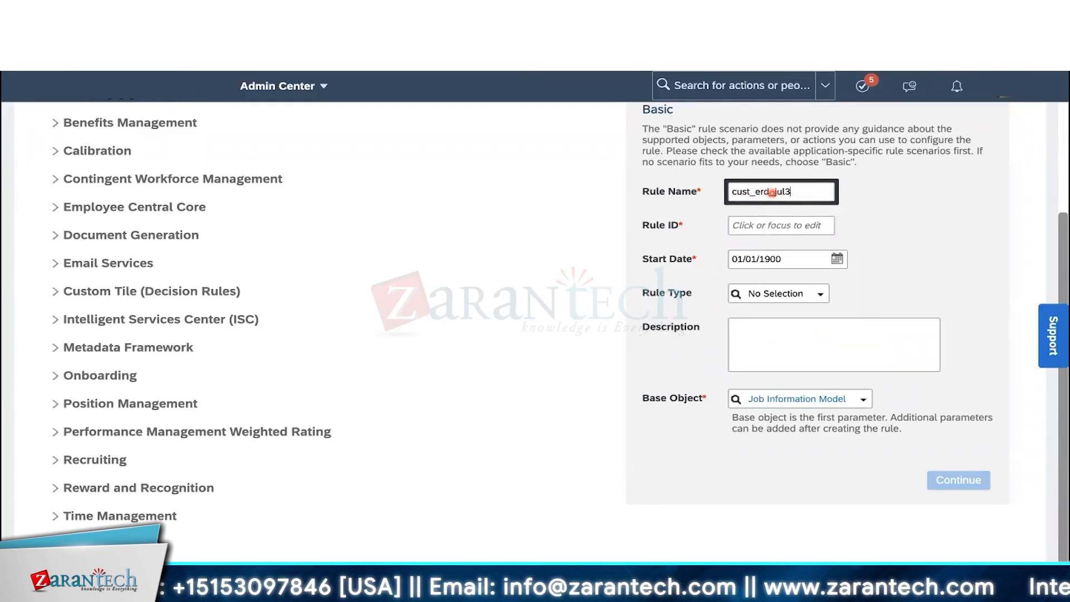
- Fill the rule ID from the name cust_erd_jul3 and continue to the rule's configuration
left_click(892, 233)
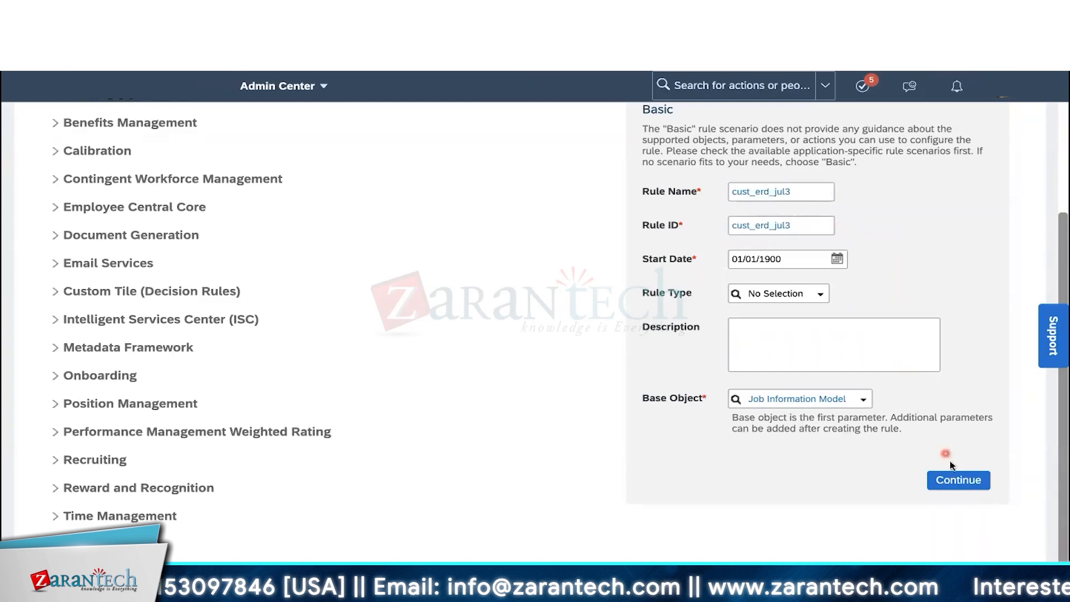
left_click(954, 478)
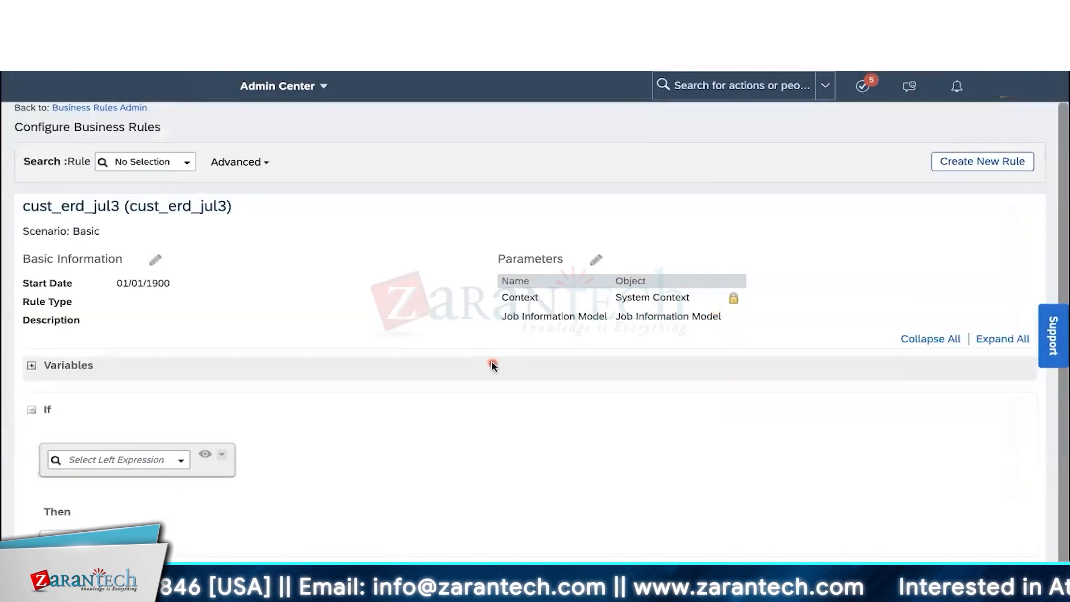
scroll(492, 365, "down", 1)
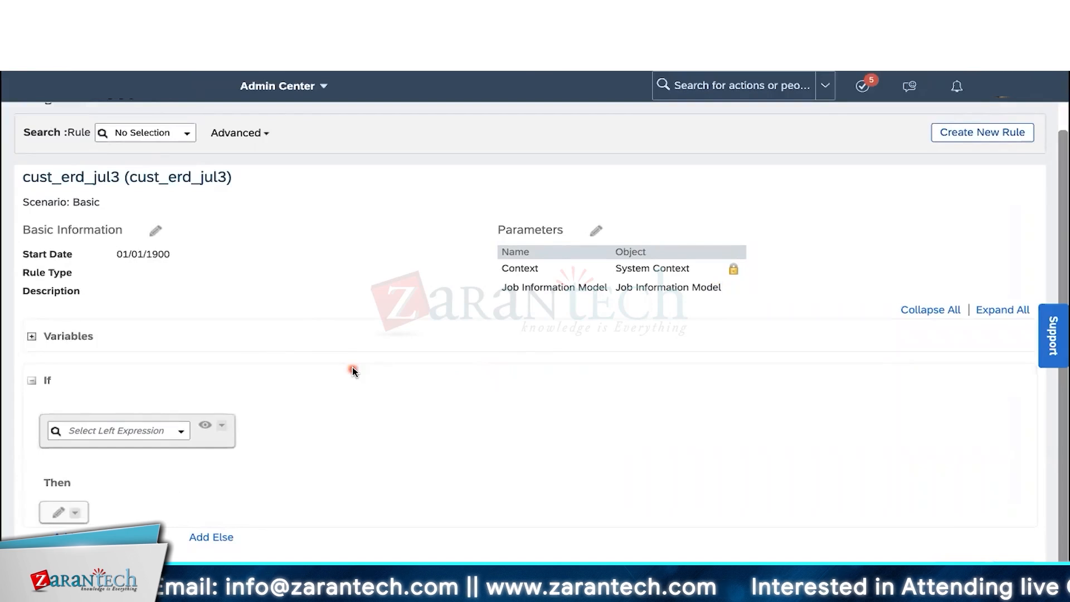
- Examine the Job Information Model fields available for the If condition's left expression and the matching entry in the rule's parameters
left_click(186, 430)
left_click(73, 112)
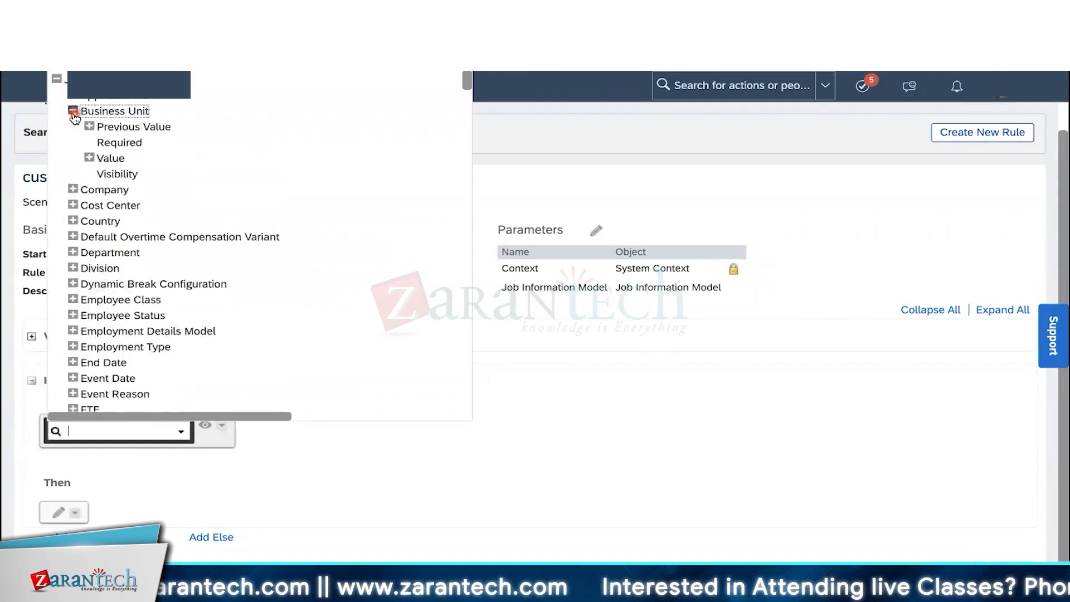
left_click(58, 80)
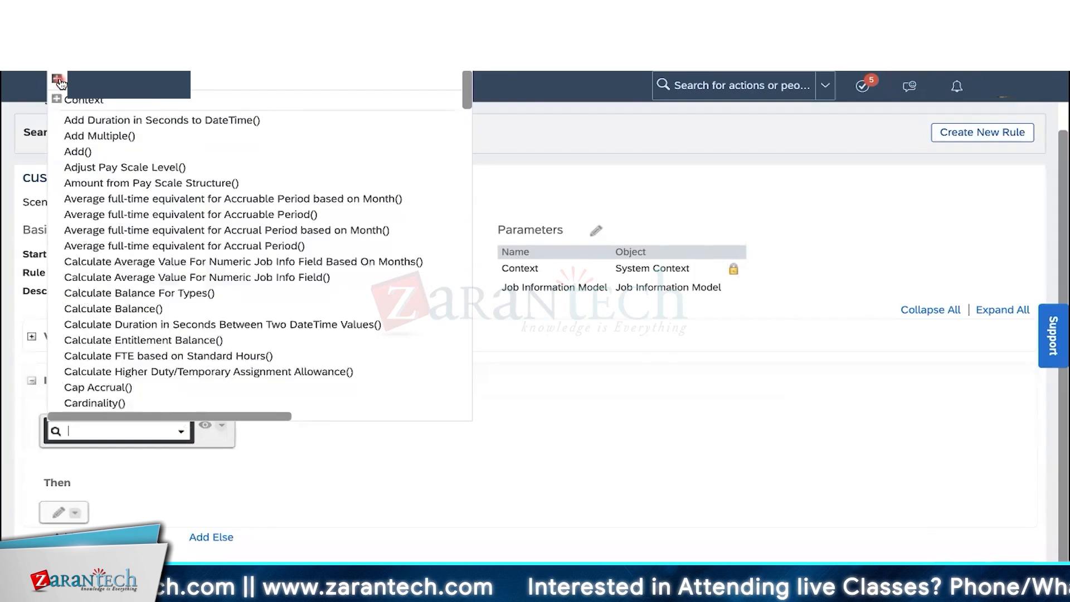
left_click(57, 98)
left_click(71, 112)
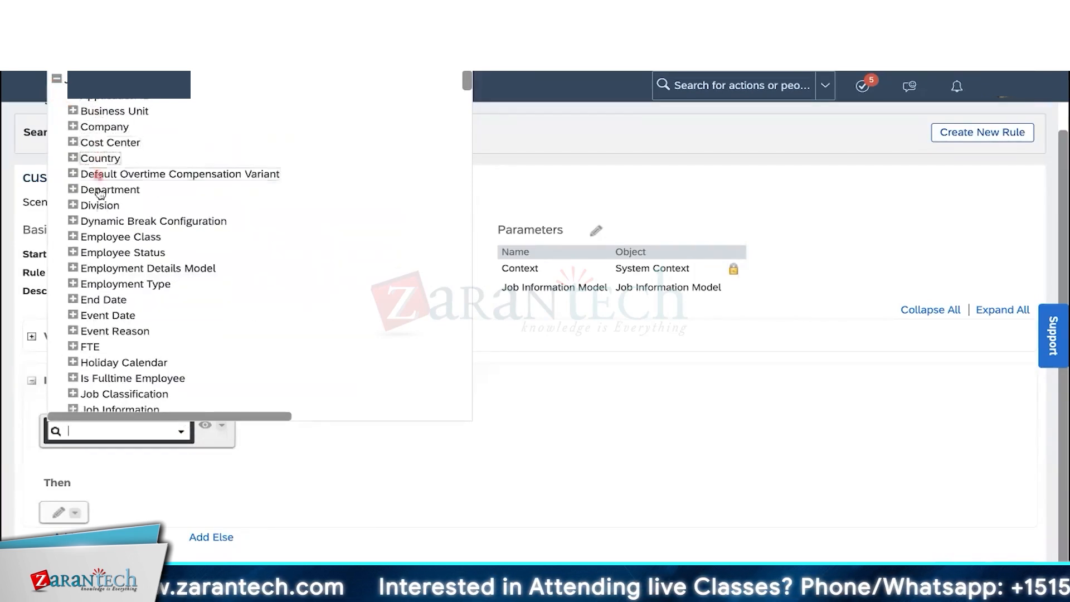
left_click(106, 220)
scroll(106, 224, "down", 1)
scroll(106, 224, "up", 2)
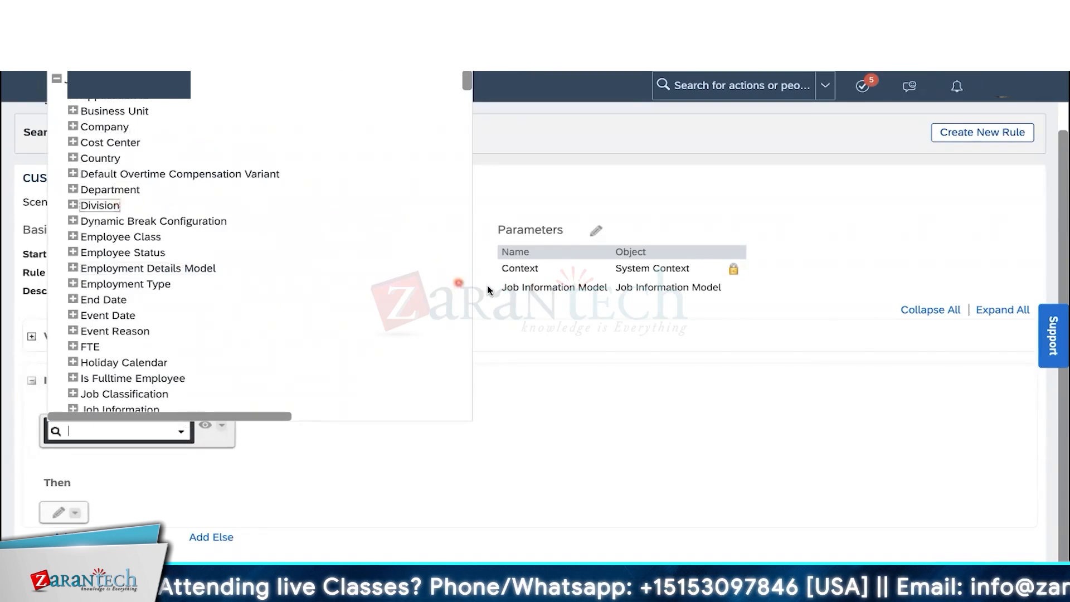
left_click_drag(500, 288, 608, 290)
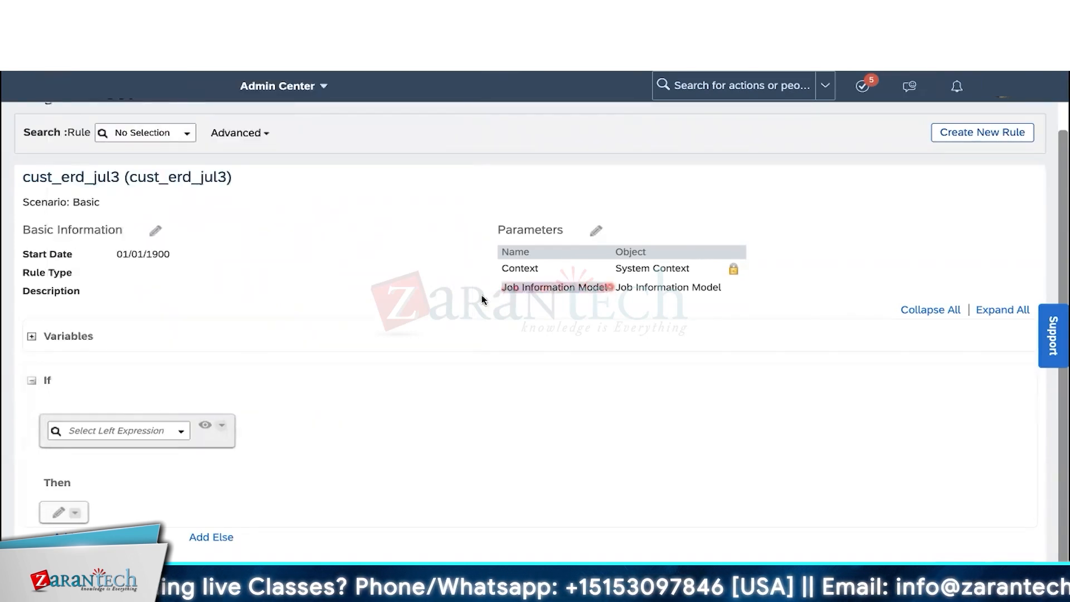
- Build the If condition so that Job Information Model's Business Unit Value is not equal to Business Unit Previous Value
left_click(185, 433)
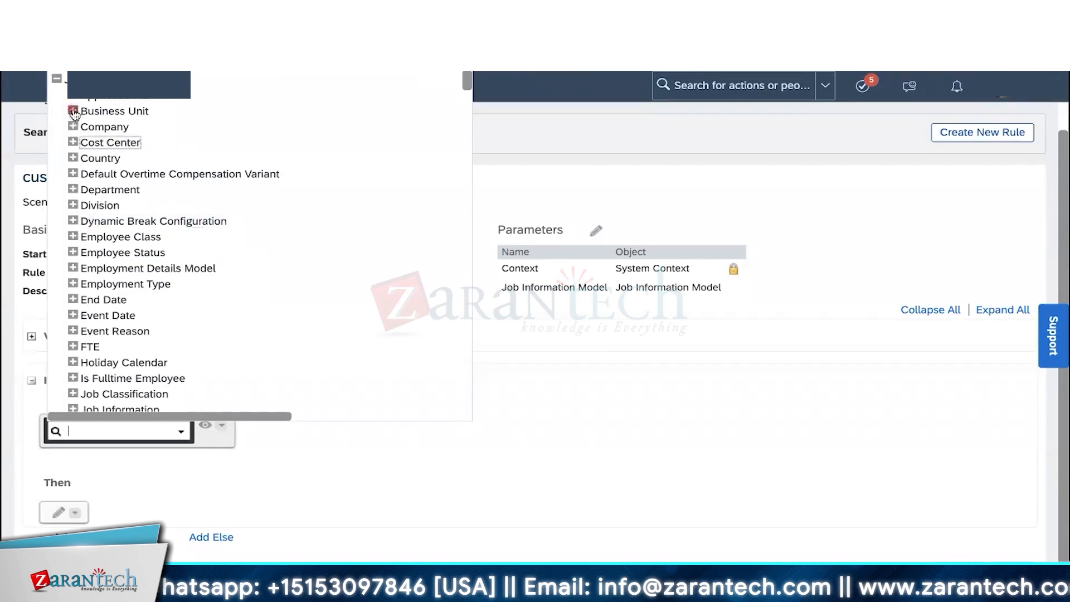
left_click(72, 110)
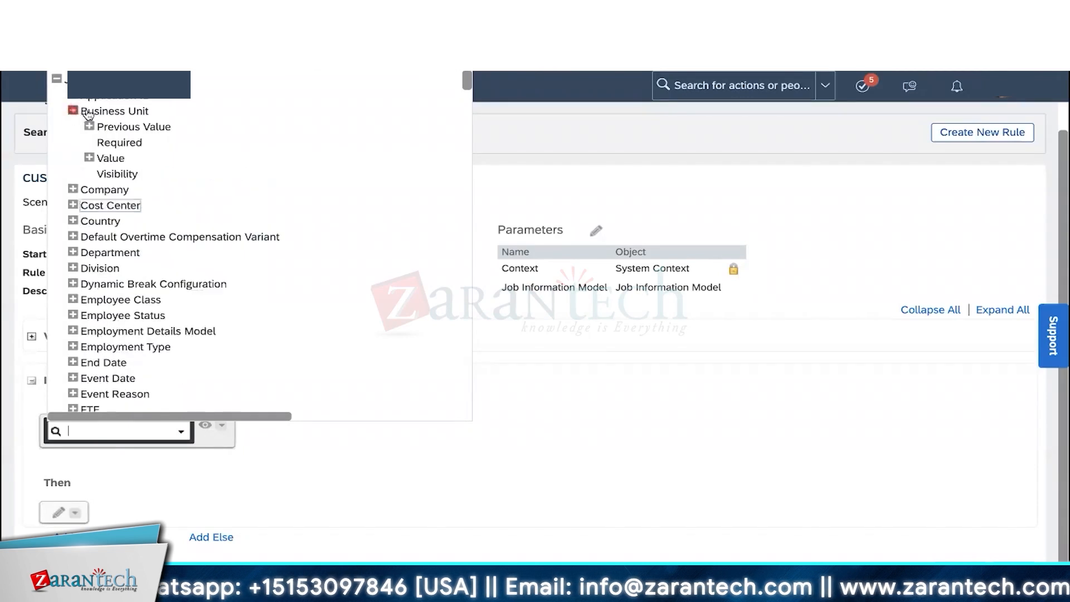
left_click(110, 159)
left_click(149, 406)
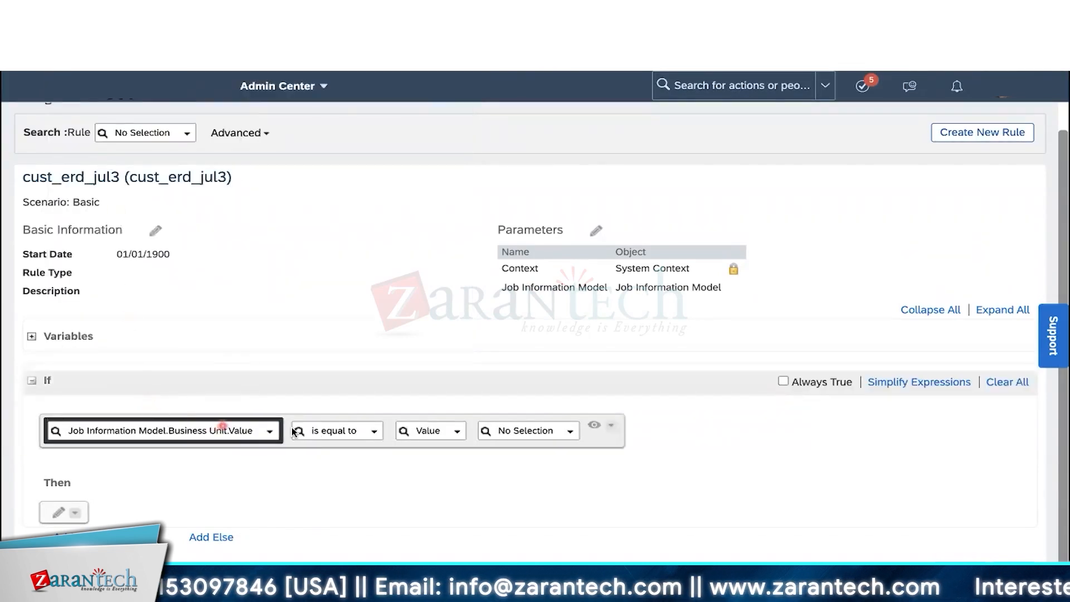
left_click(377, 435)
left_click(329, 461)
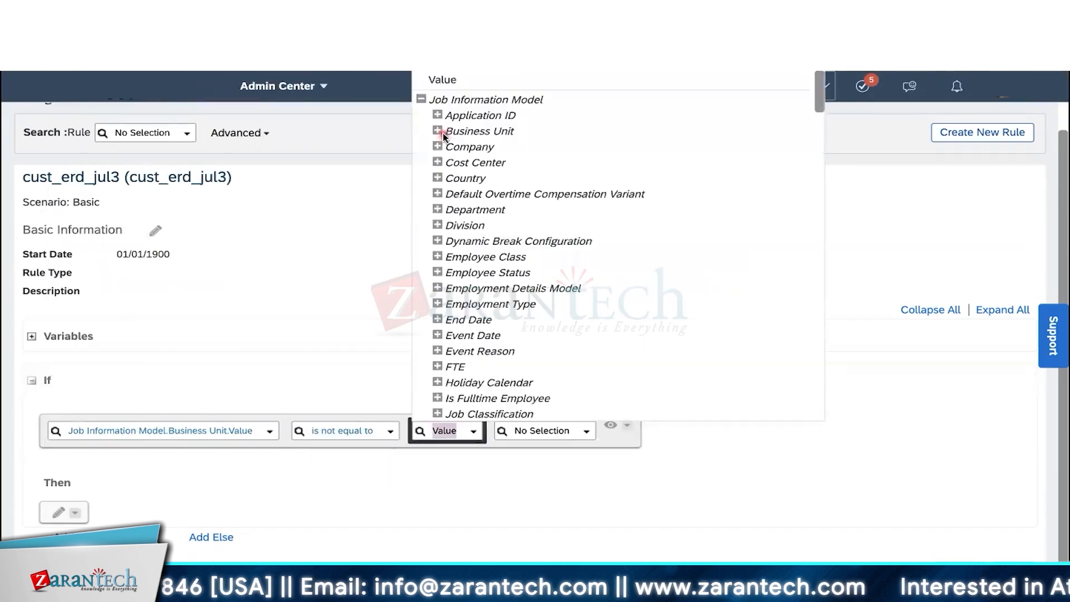
left_click(438, 132)
left_click(483, 147)
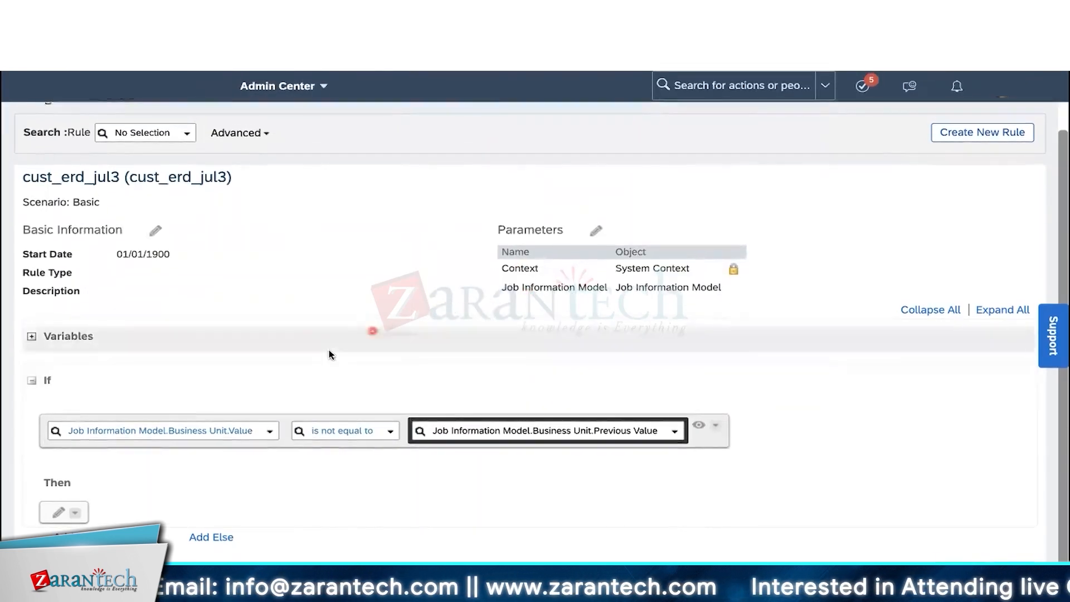
left_click(268, 381)
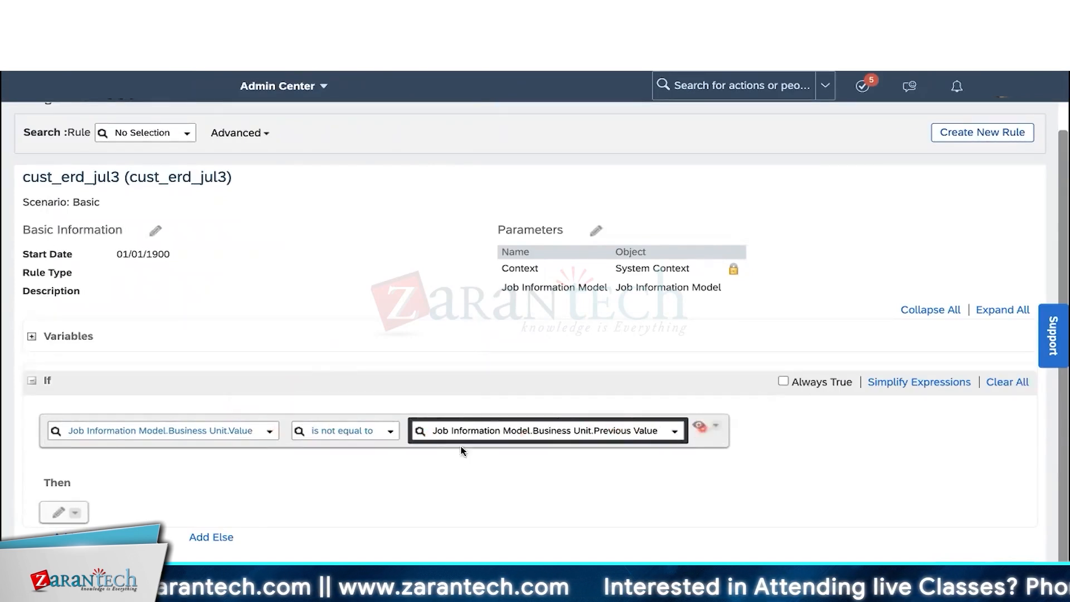
- Add a Set action under the If condition's Then with Job Information Model.Event Reason.Value as its target
left_click(58, 512)
left_click(168, 519)
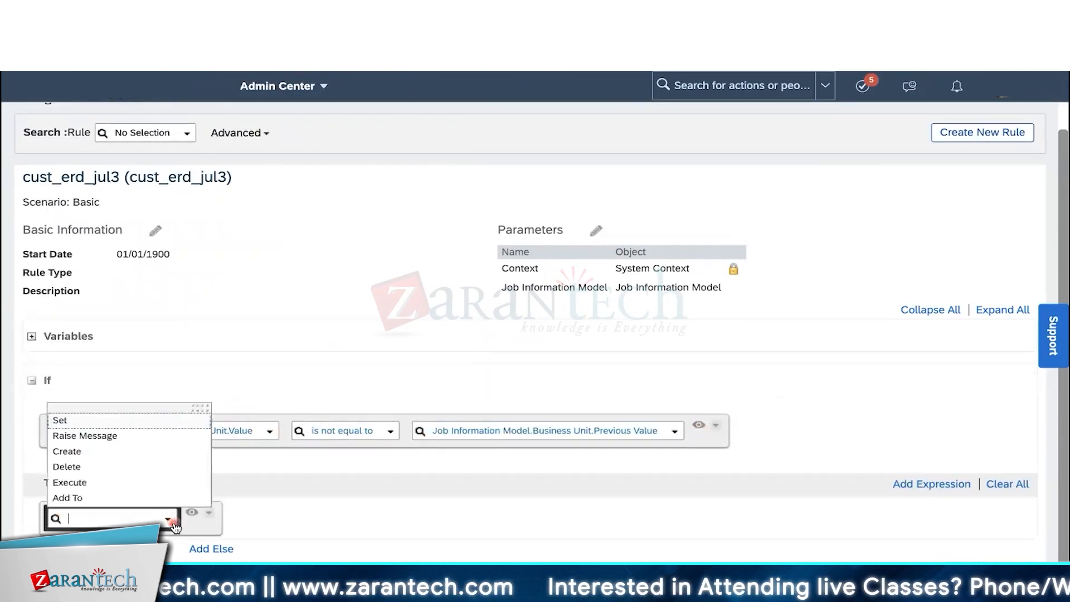
left_click(127, 421)
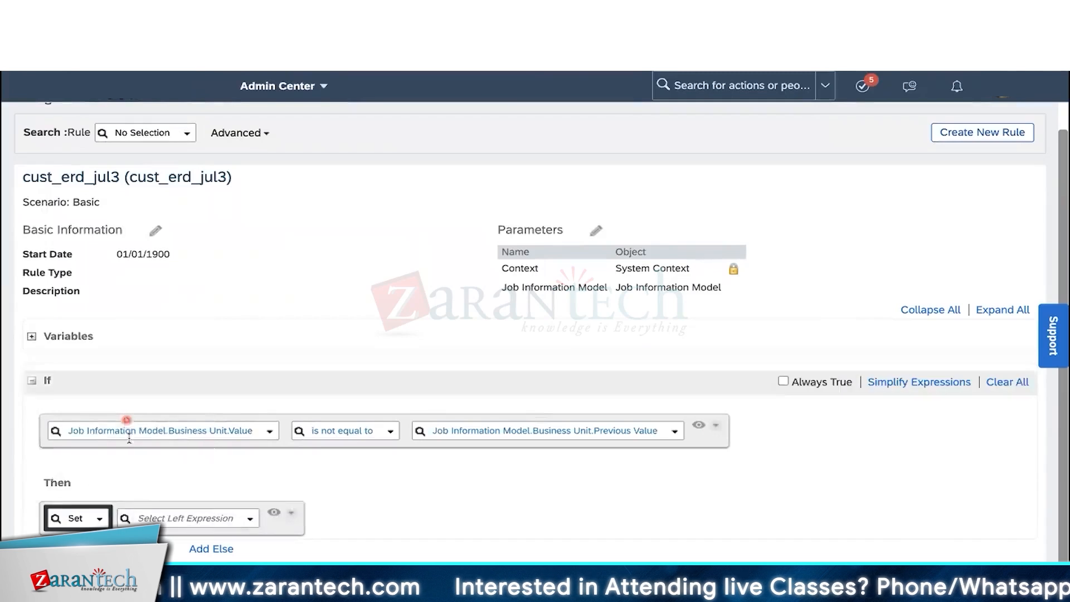
left_click(250, 522)
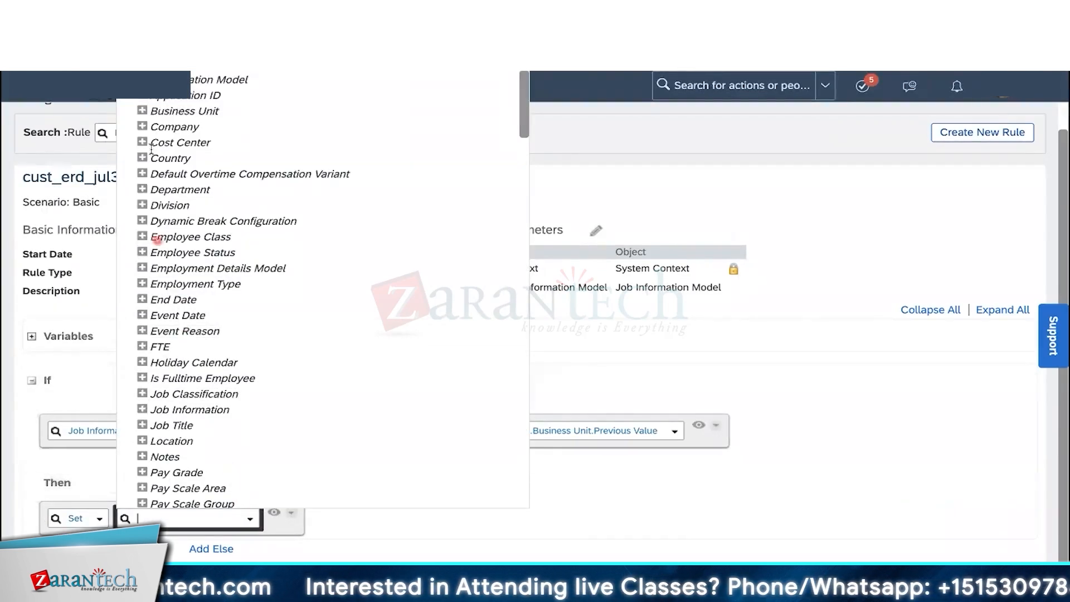
left_click(164, 170)
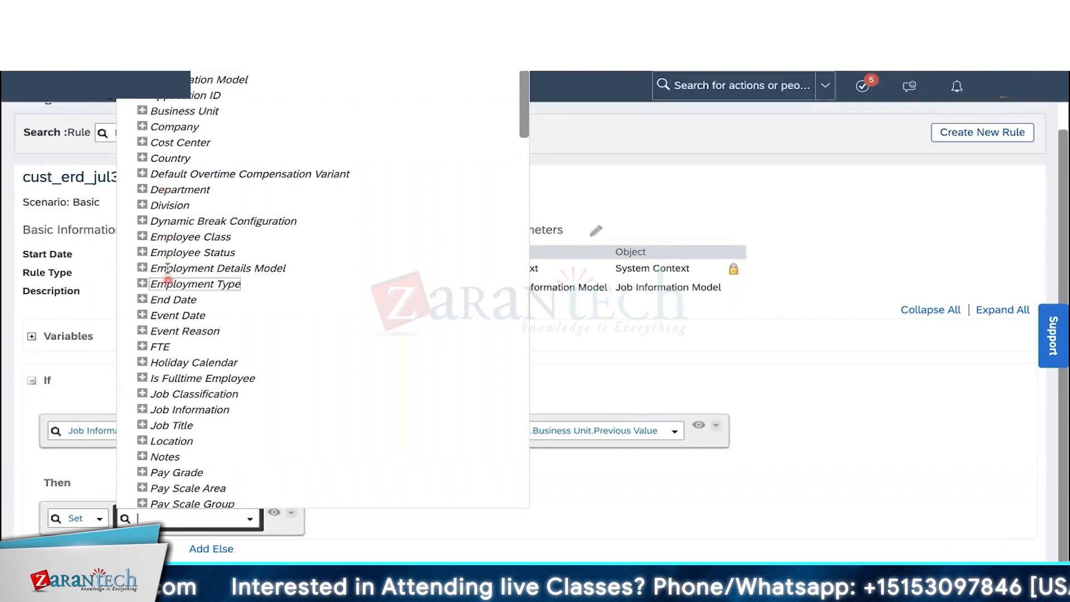
left_click(157, 316)
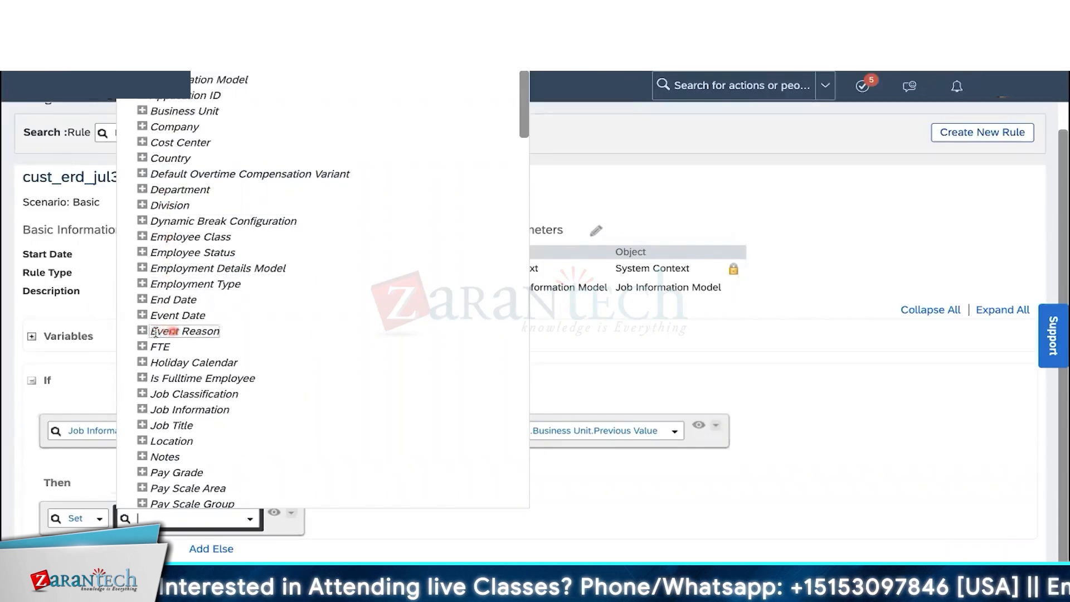
left_click(142, 331)
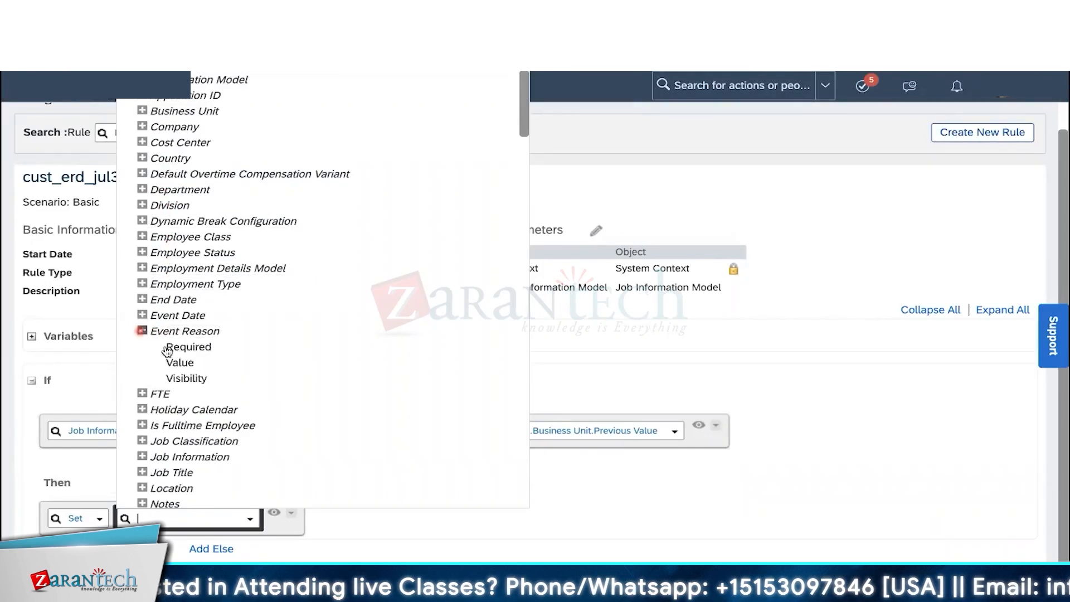
left_click(173, 360)
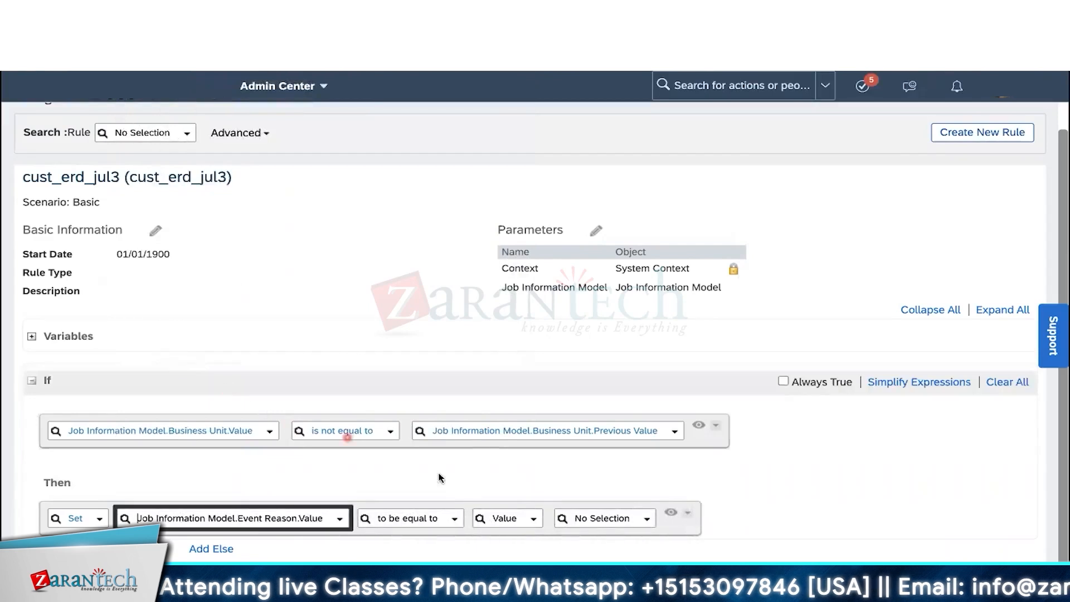
- Search for business, set the event reason to Business Unit Change (DTACHBU), and switch both If and Then expressions to read view
left_click(587, 517)
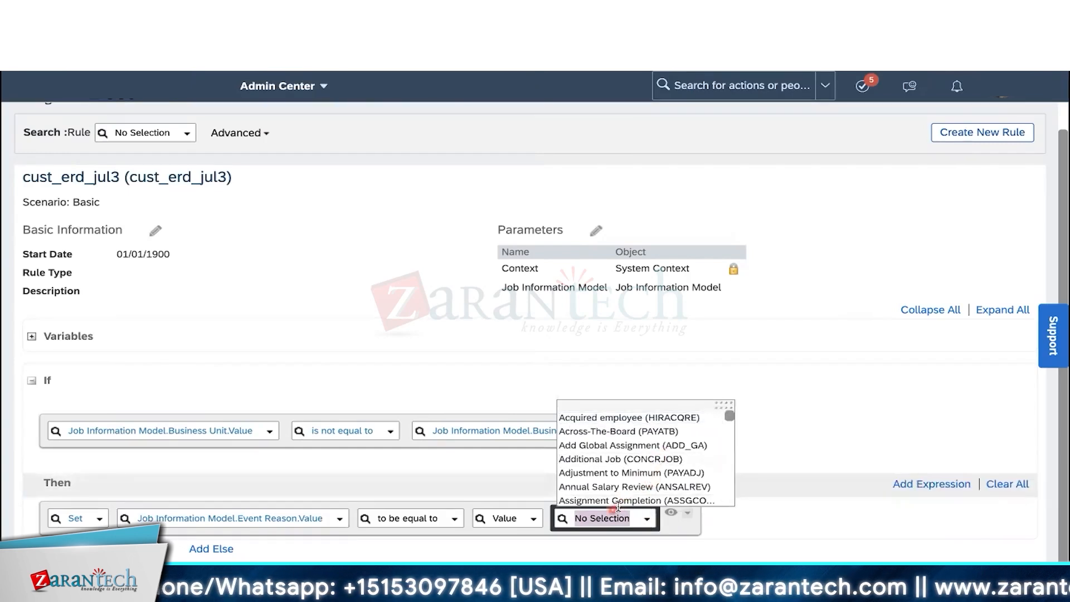
type("business")
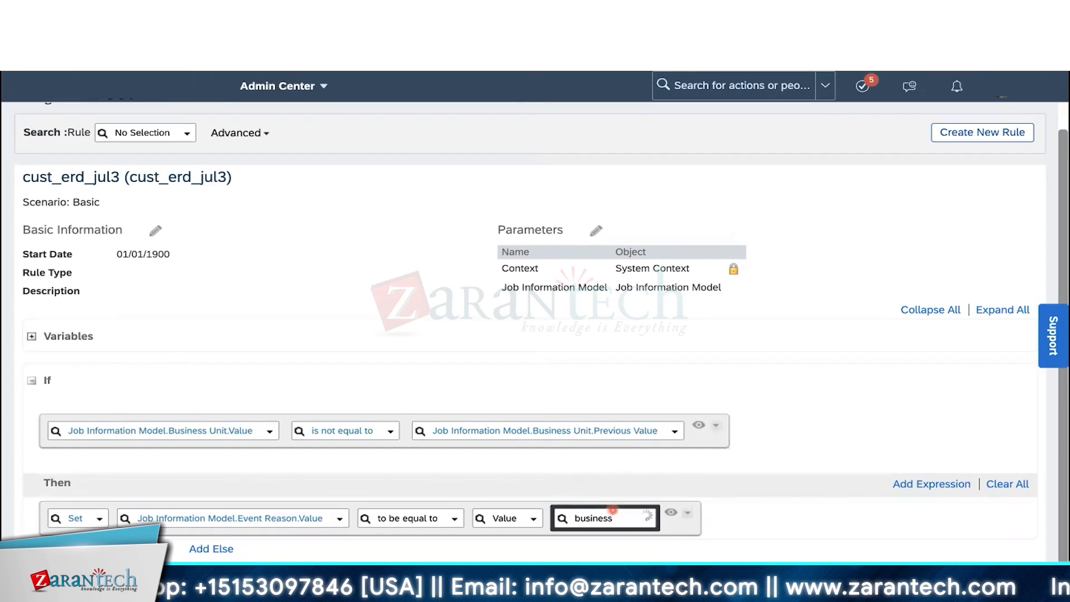
left_click(622, 541)
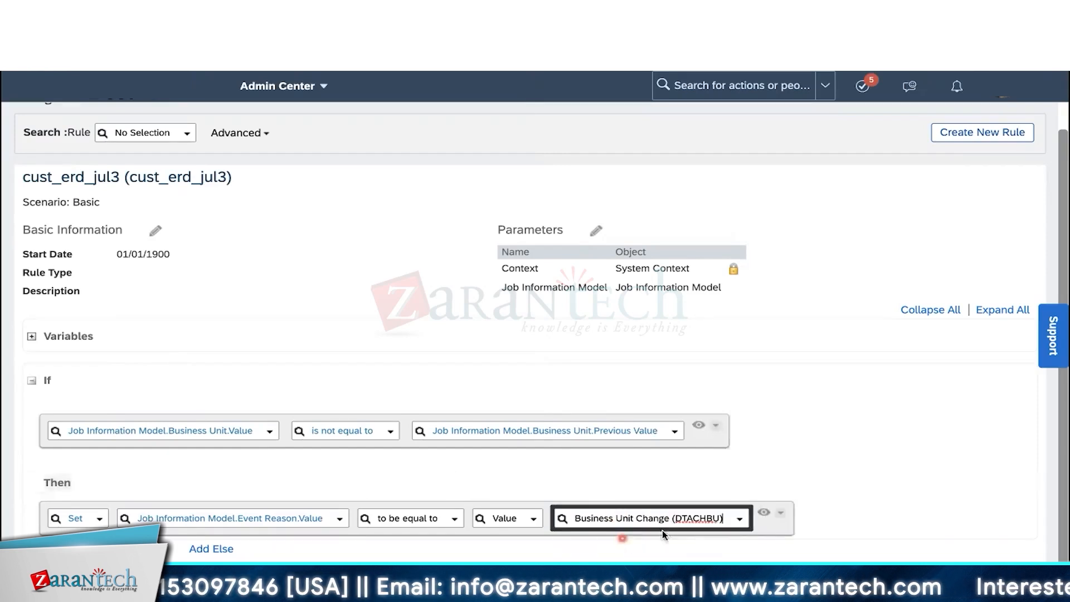
left_click(764, 513)
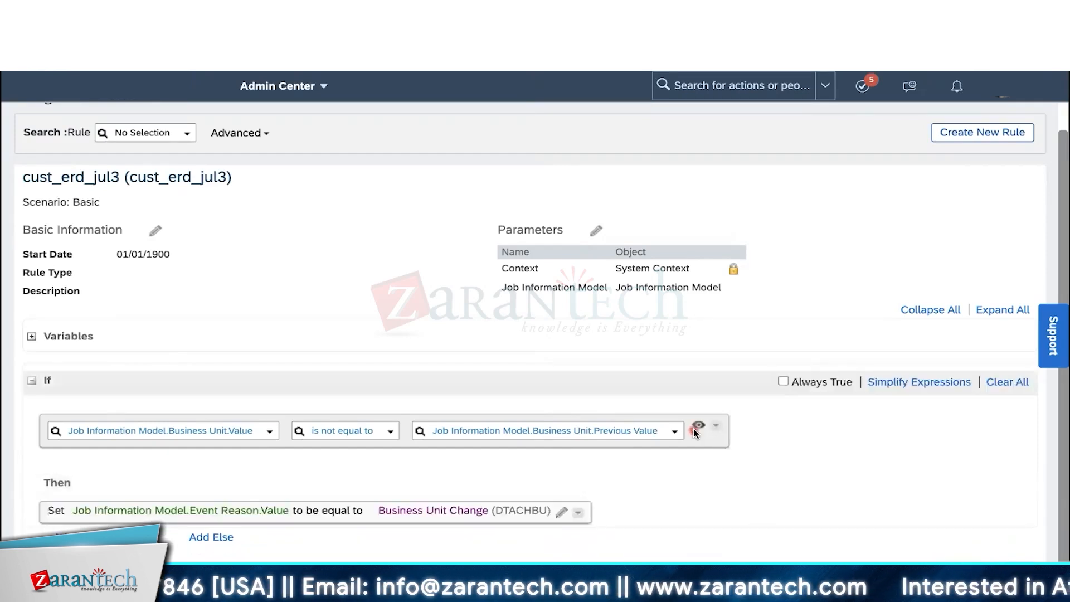
left_click(696, 426)
mouse_move(497, 450)
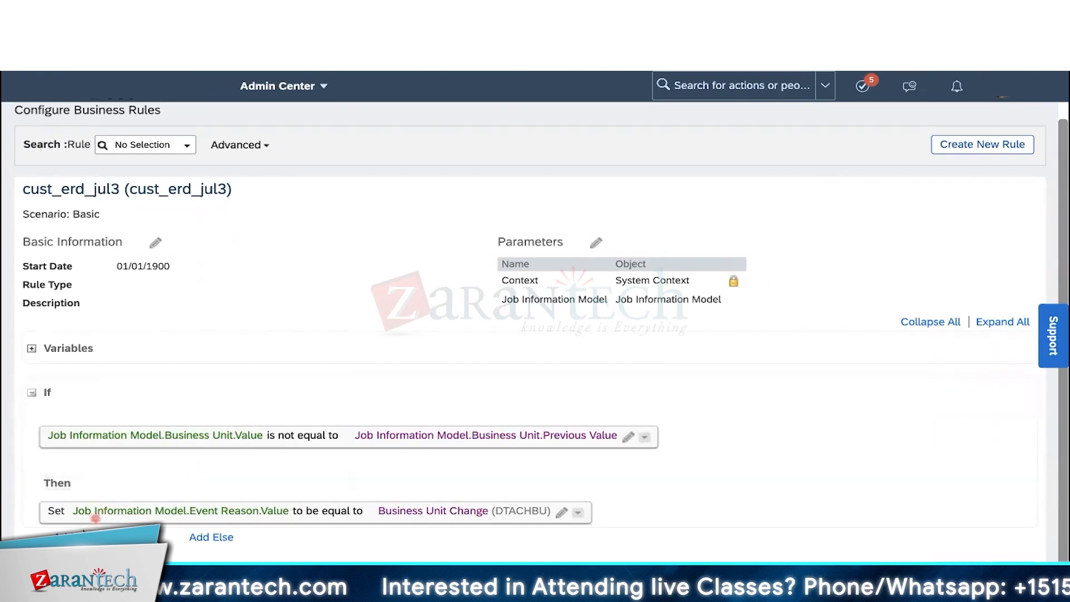
- Add an Else If condition where Job Information Model's Department Value is not equal to Department Previous Value
left_click(79, 537)
left_click(180, 458)
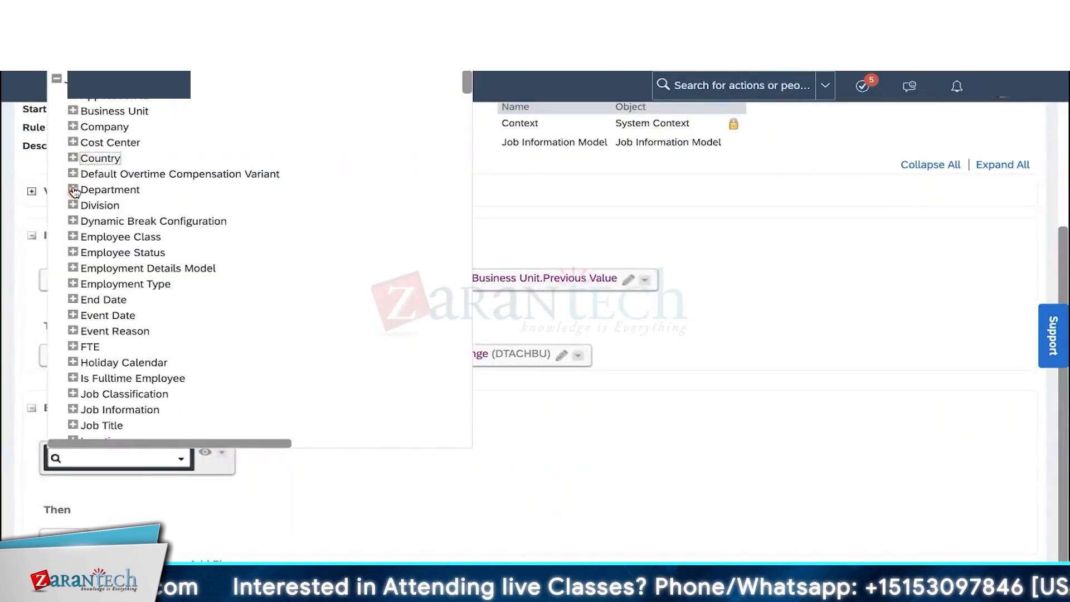
left_click(73, 190)
left_click(110, 237)
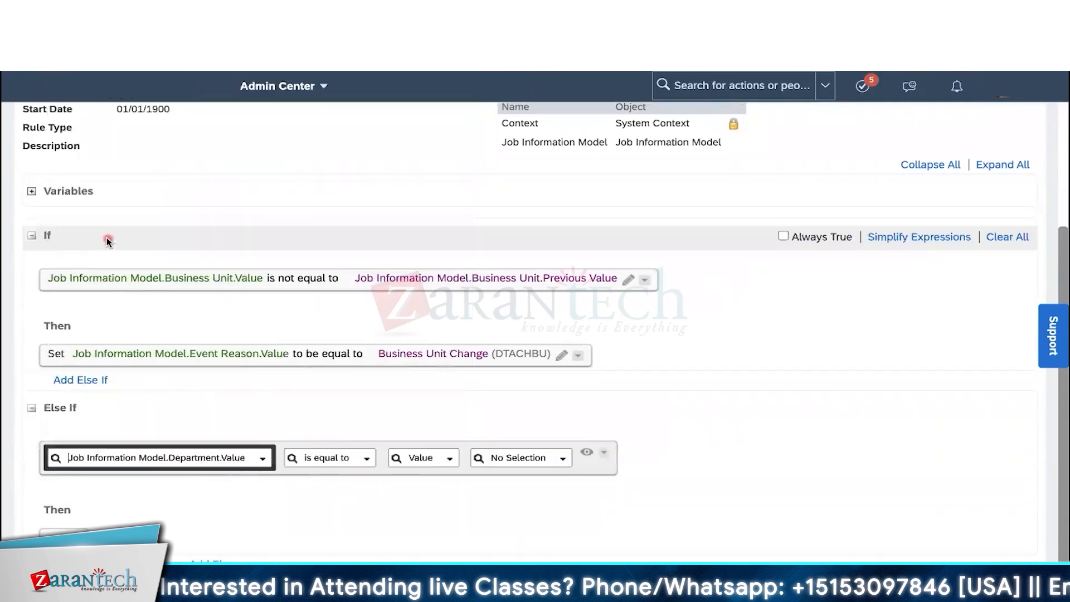
left_click(369, 458)
left_click(320, 491)
left_click(434, 457)
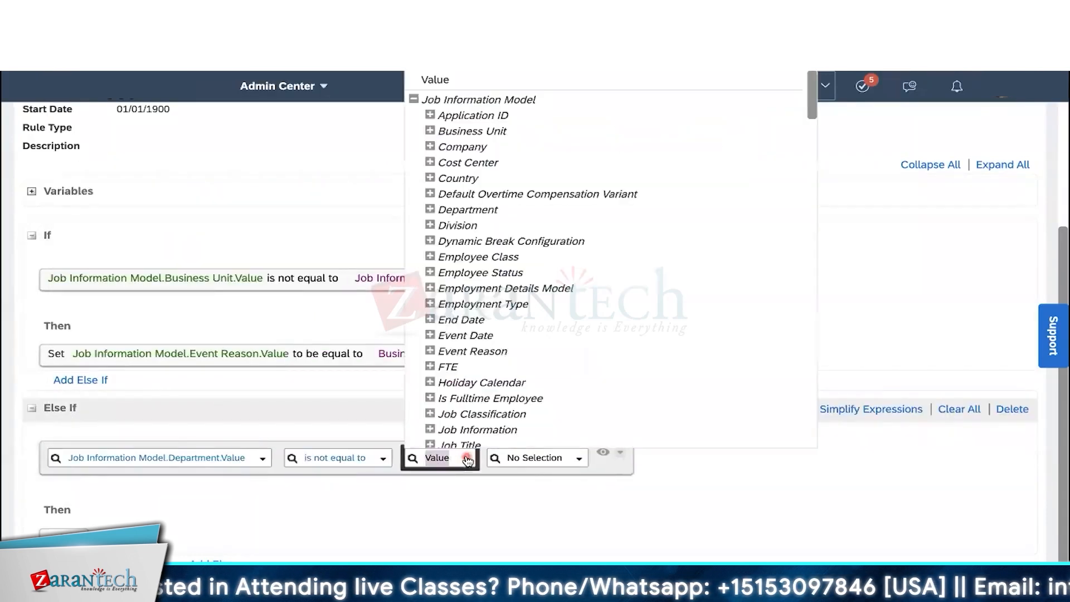
left_click(467, 209)
left_click(471, 226)
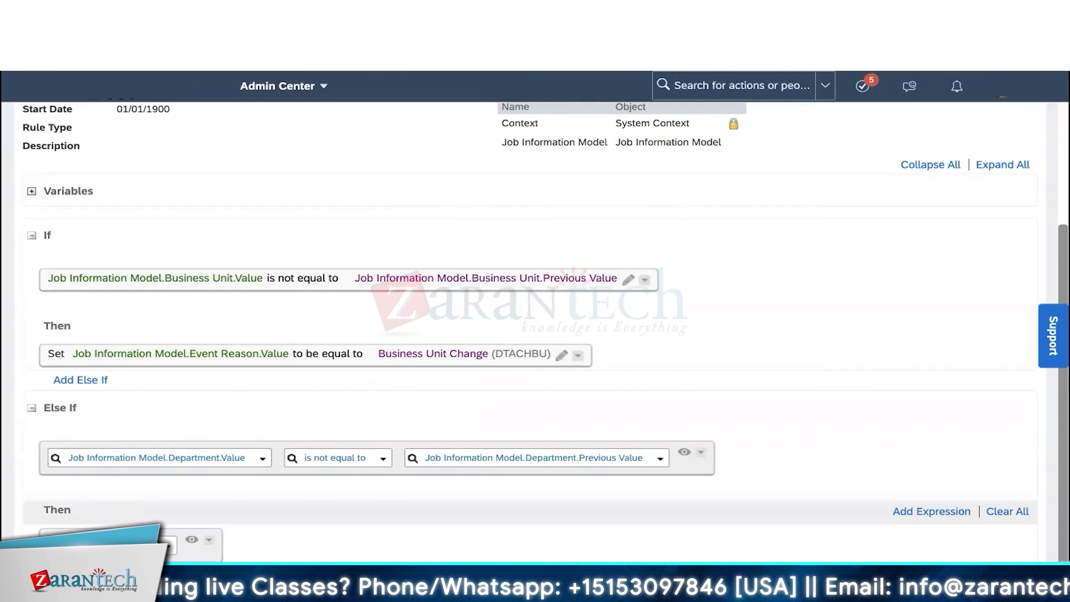
- Add a Set action under the Else If branch's Then with Job Information Model.Event Reason.Value as its target
left_click(139, 544)
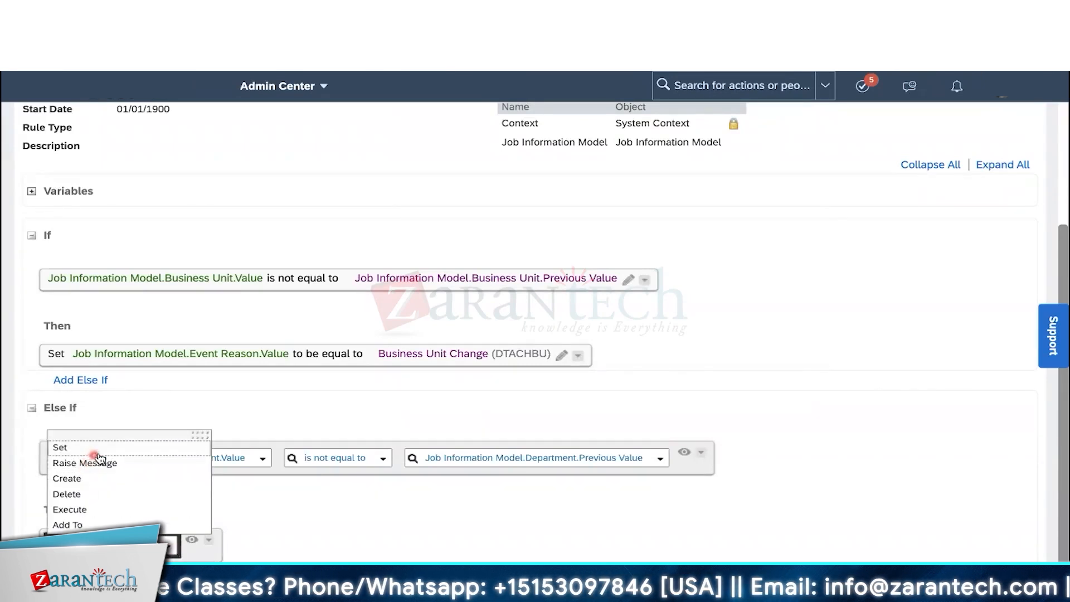
left_click(62, 447)
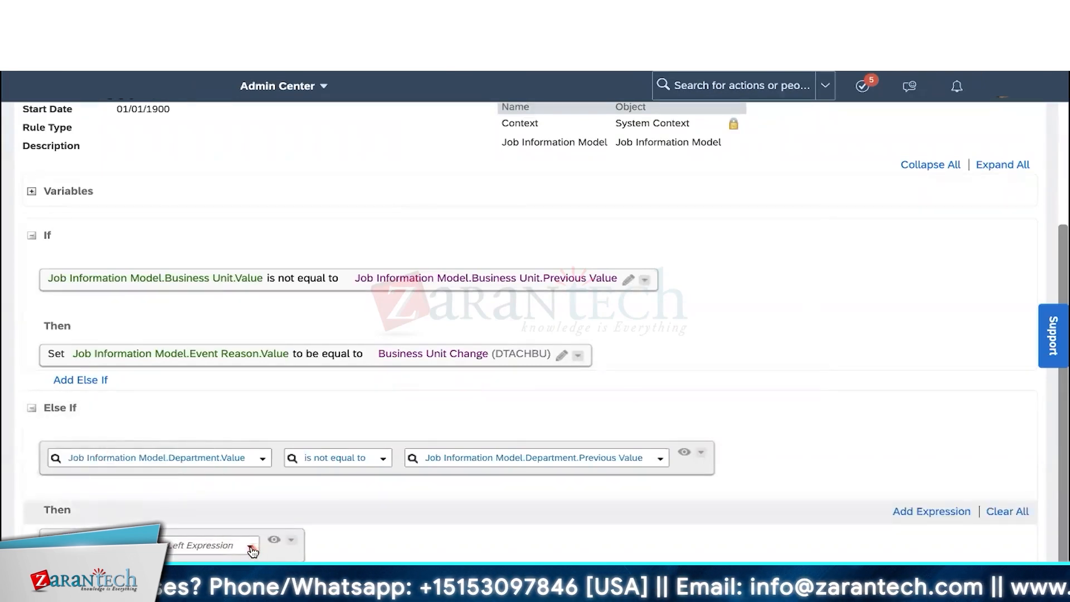
left_click(250, 547)
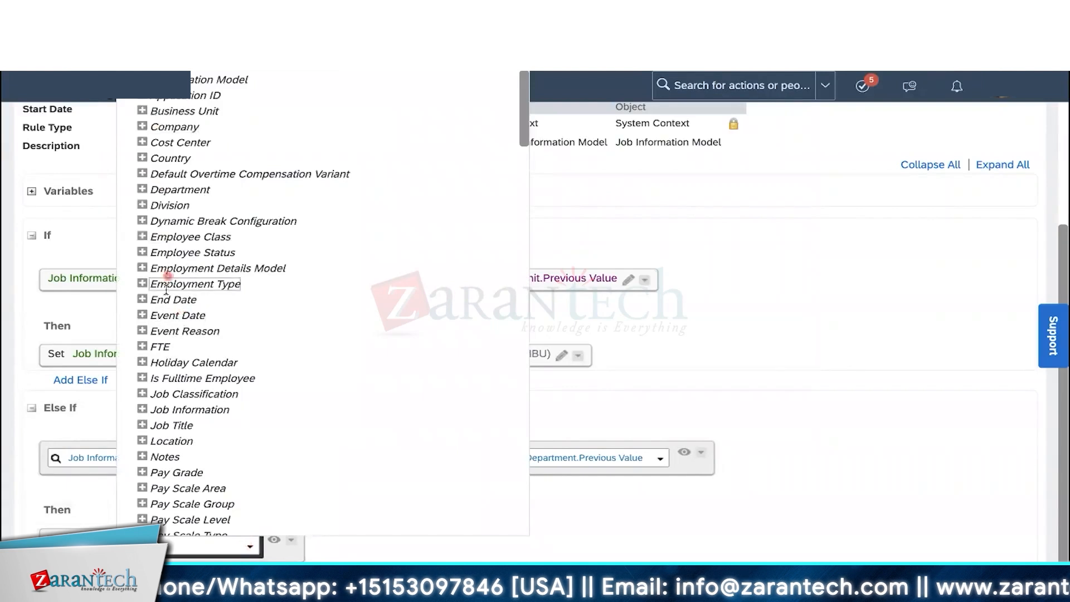
left_click(142, 331)
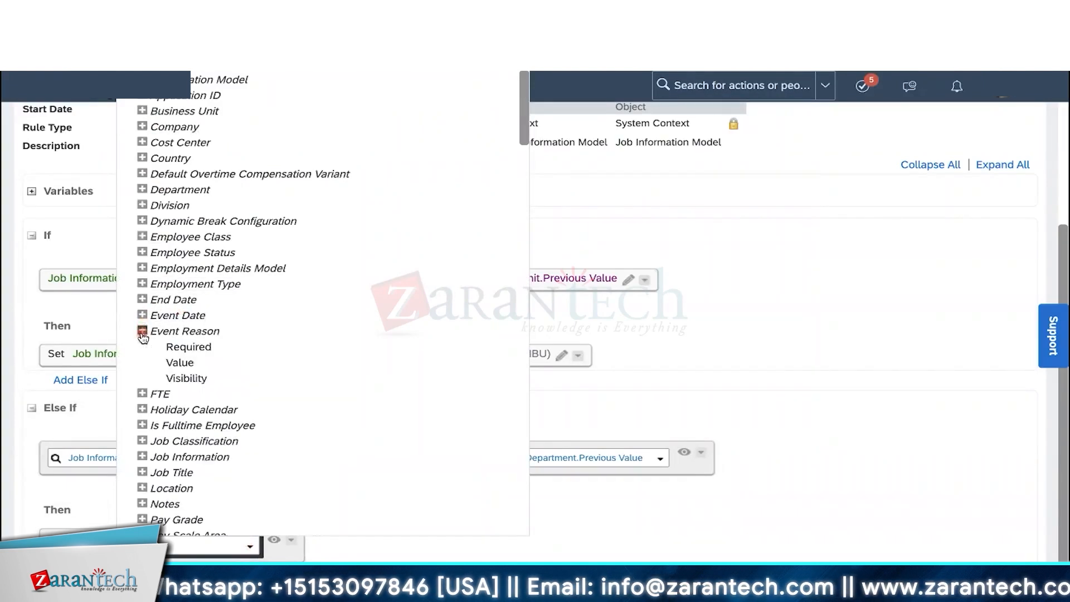
left_click(187, 362)
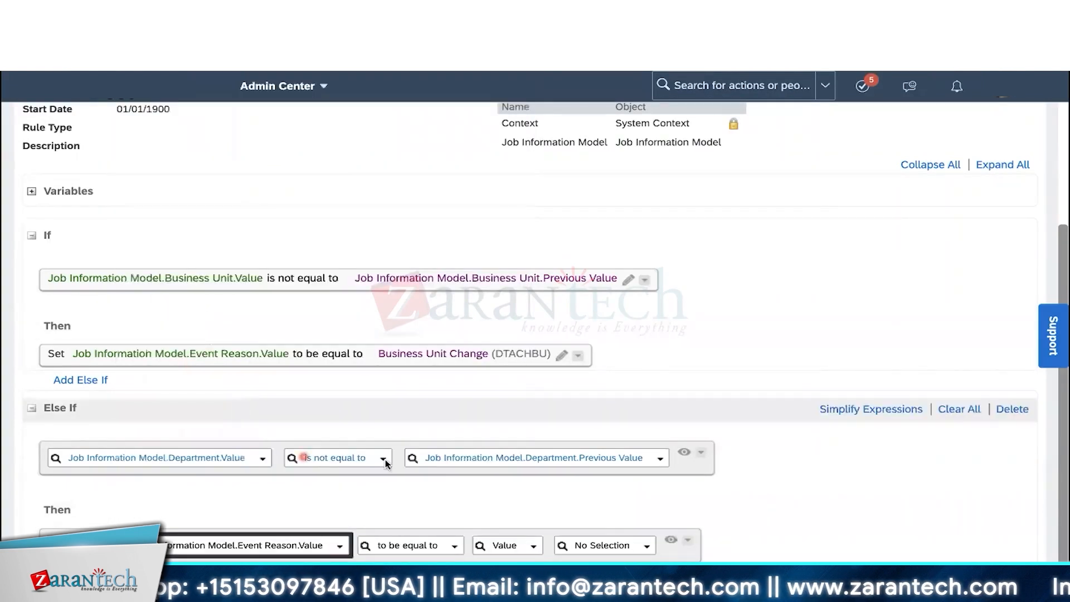
- Search for depa, set the event reason to Transfer - Department Change (TRANDEPT), and switch the Else If and Then expressions to read view
left_click(609, 543)
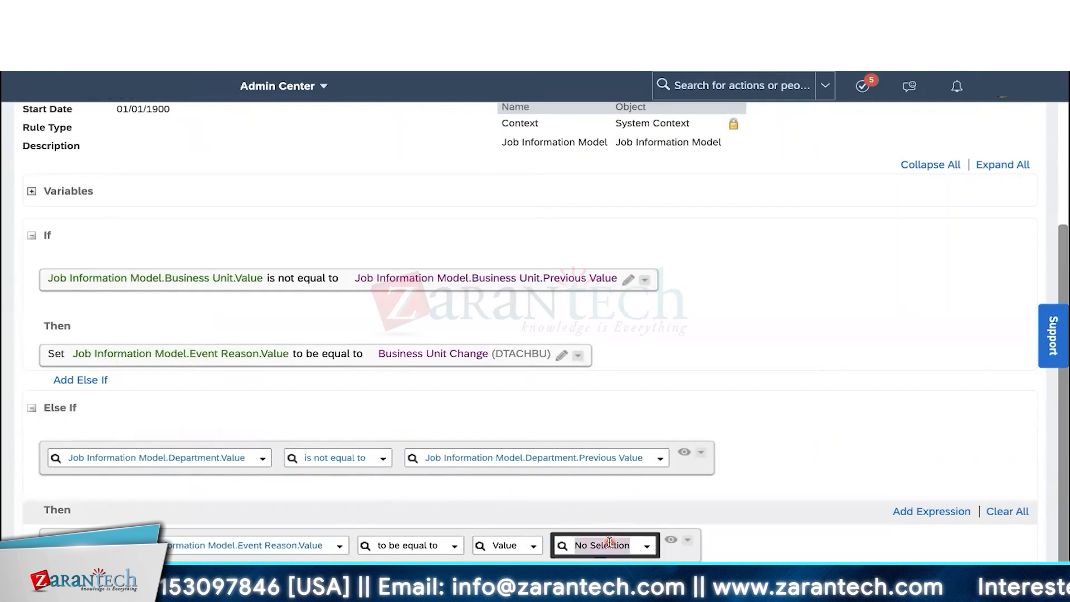
type("depa")
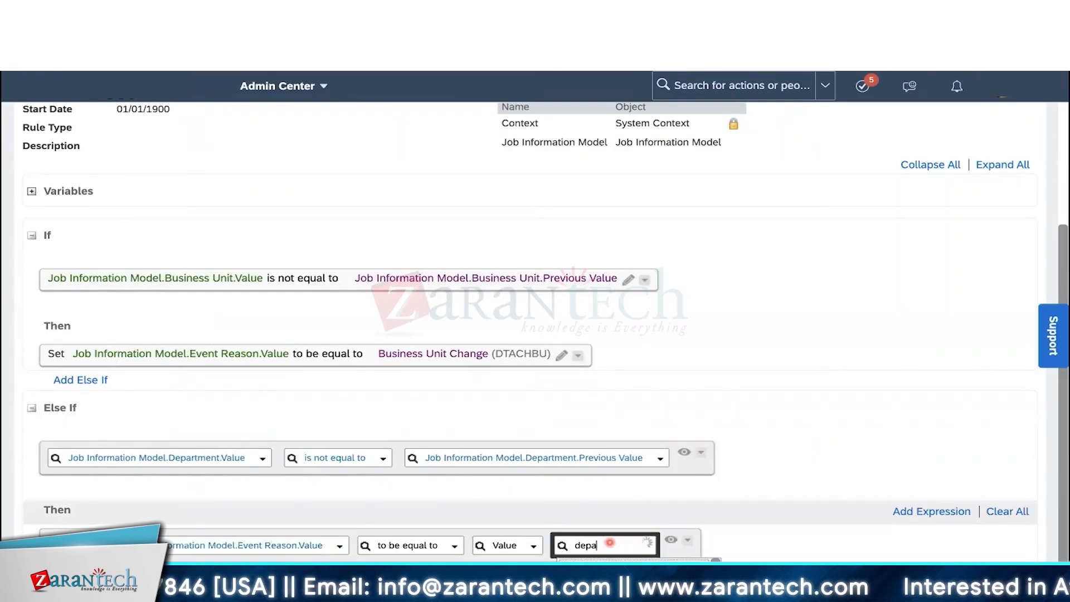
left_click(617, 571)
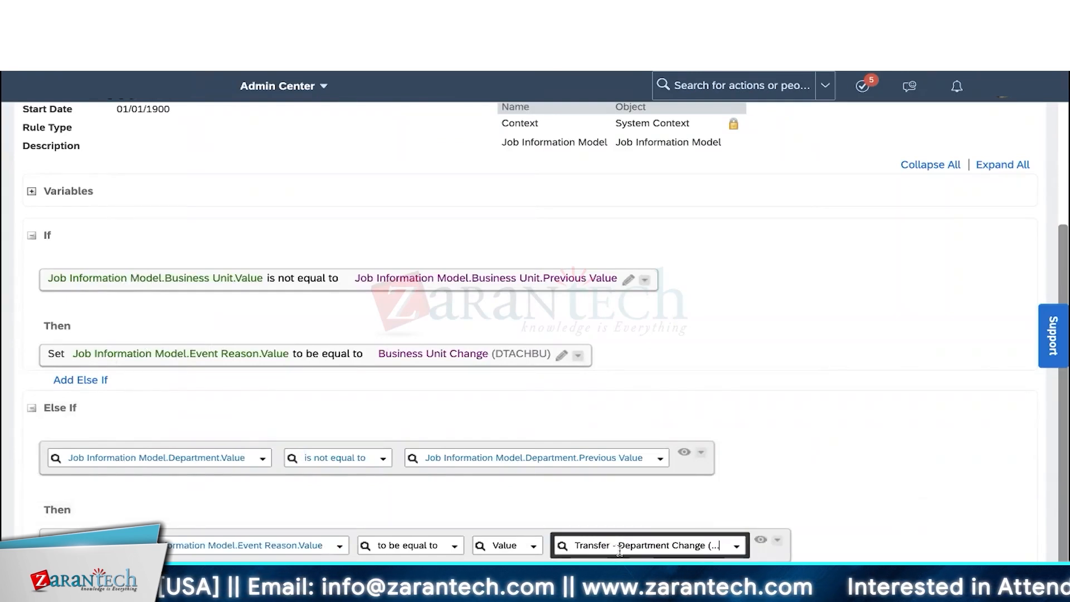
left_click(761, 541)
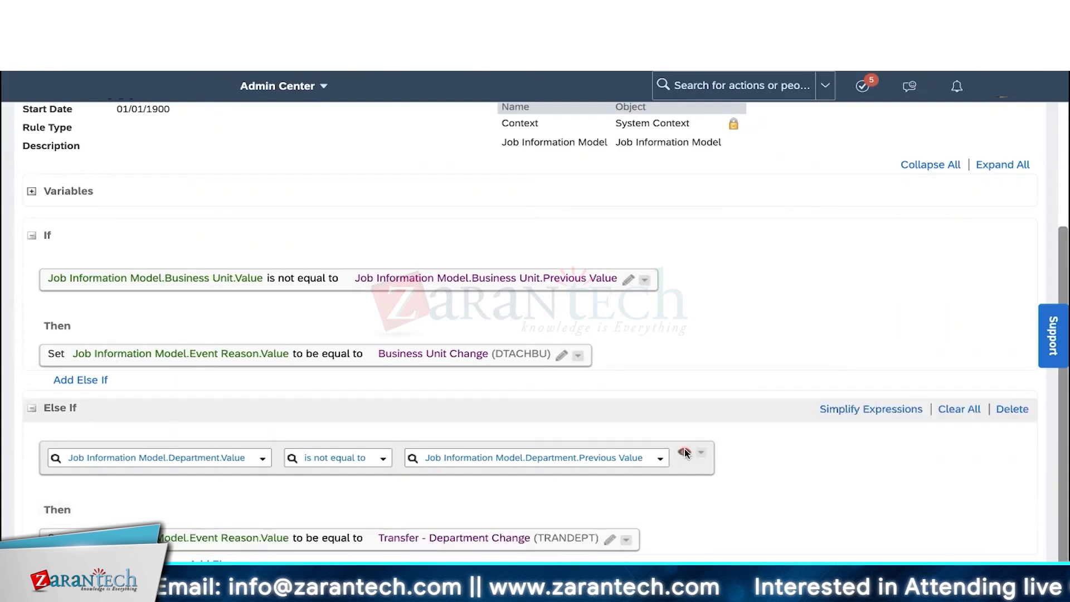
left_click(684, 451)
scroll(567, 320, "down", 1)
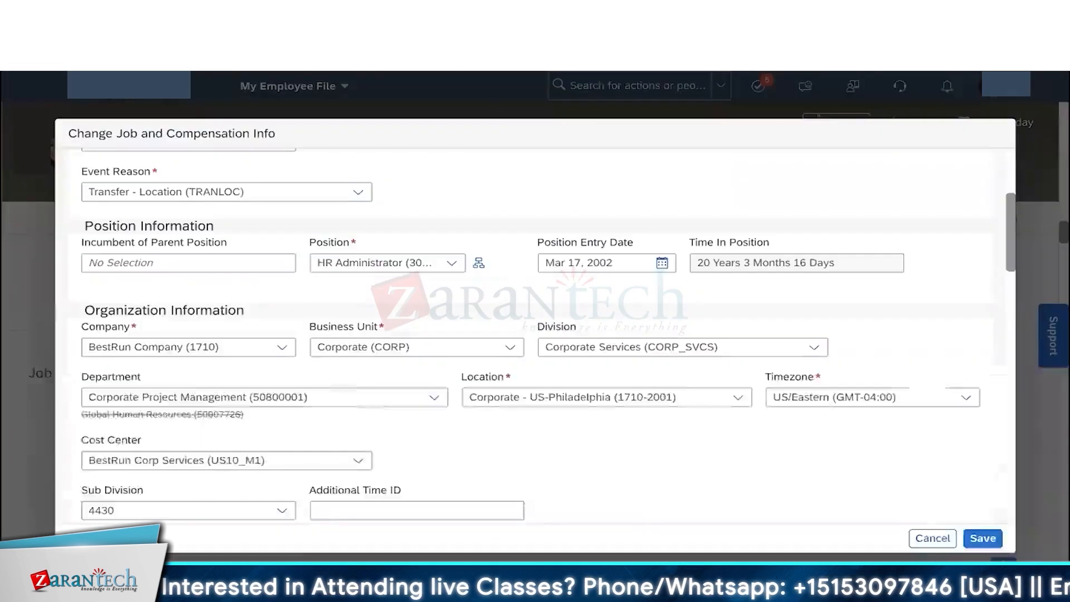
- Examine the Organization Information fields, especially Department, in the employee's Change Job and Compensation Info form
scroll(458, 238, "down", 3)
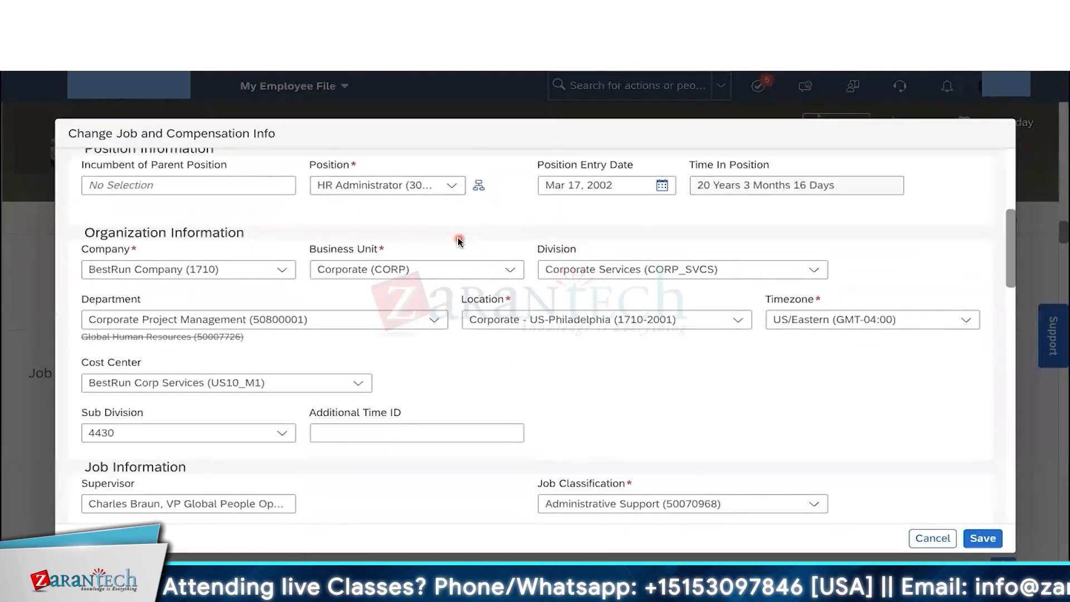
scroll(458, 240, "down", 1)
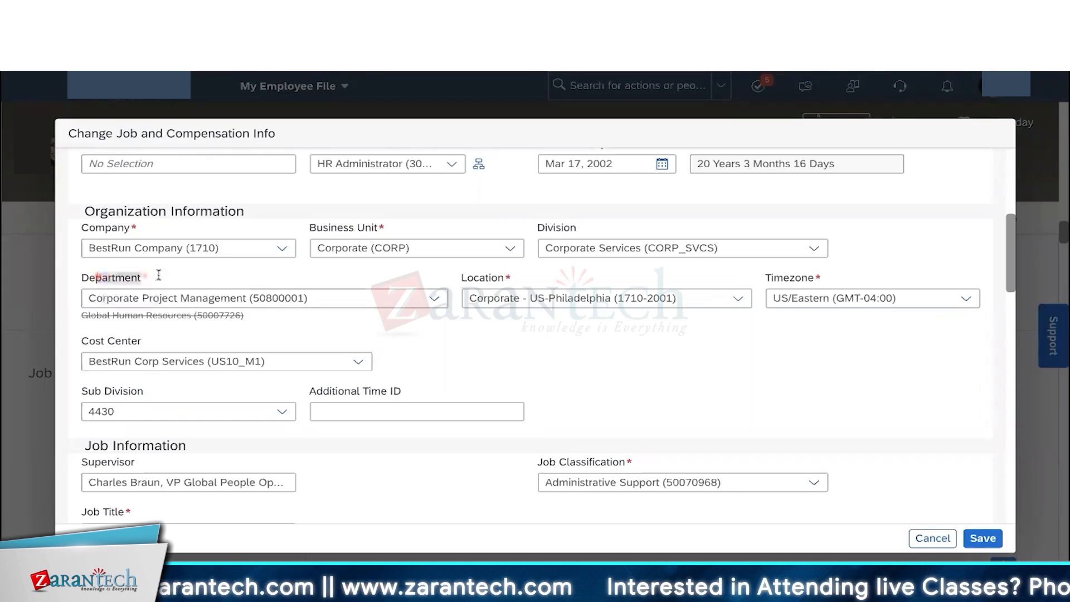
left_click(430, 290)
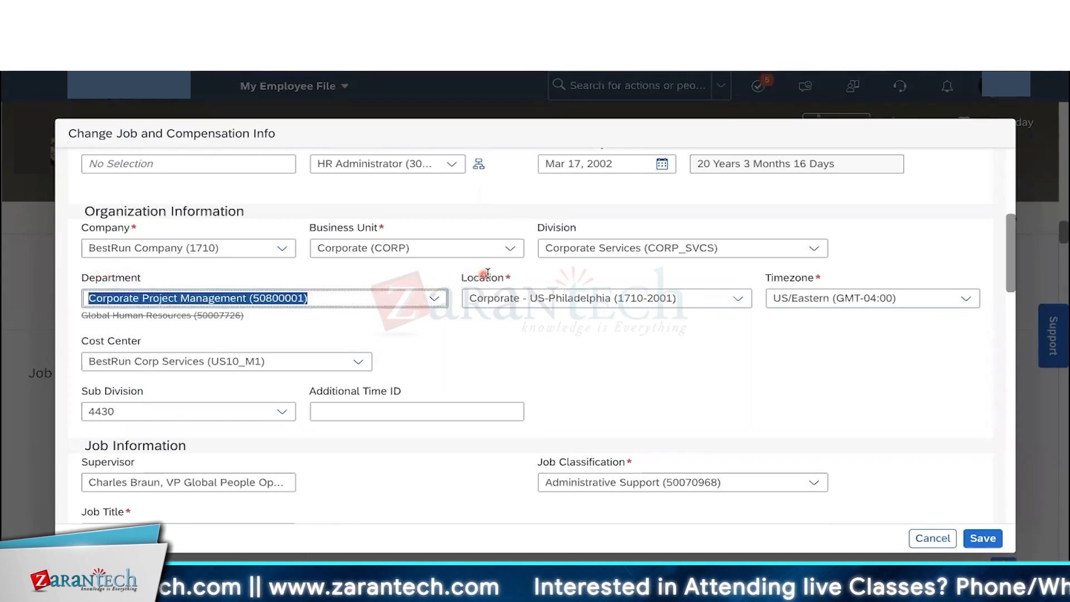
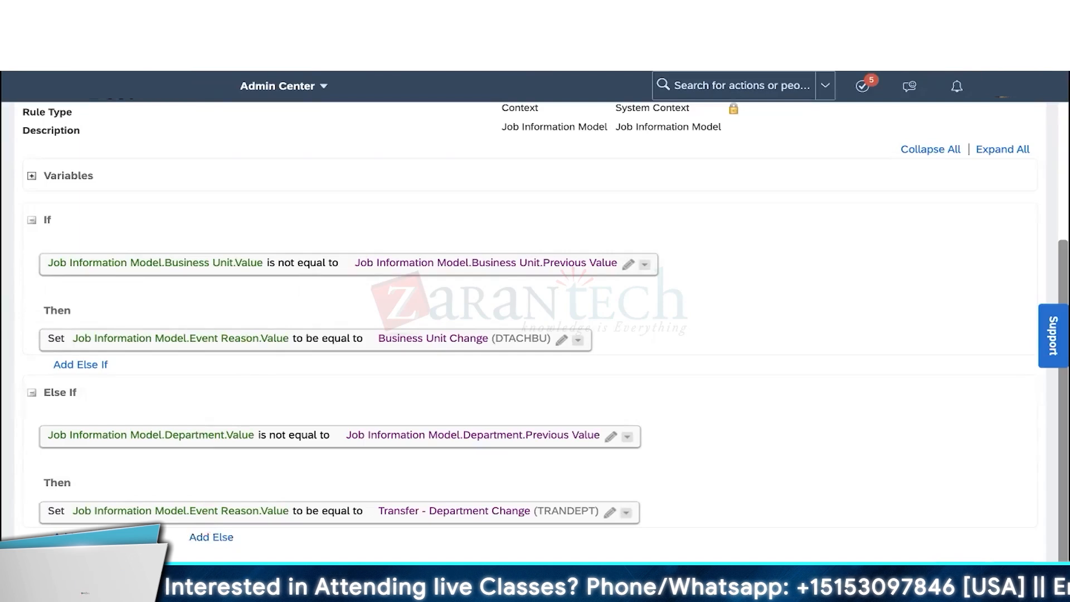
- Add an Else branch containing a Set action with Job Information Model.Event Reason.Value as its target
left_click(211, 538)
scroll(215, 537, "down", 1)
left_click(56, 514)
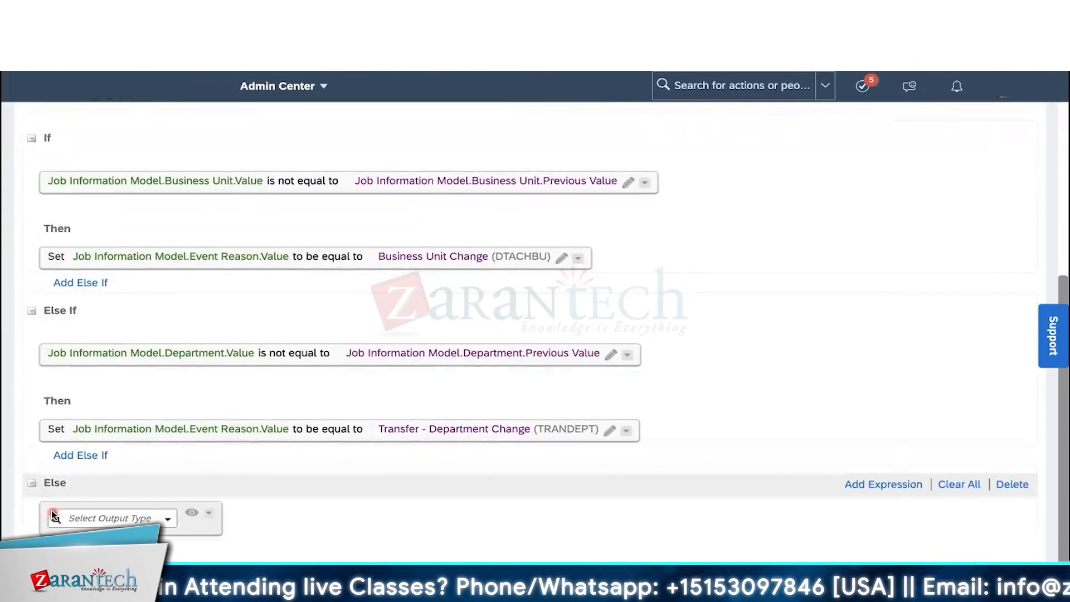
left_click(167, 515)
left_click(124, 419)
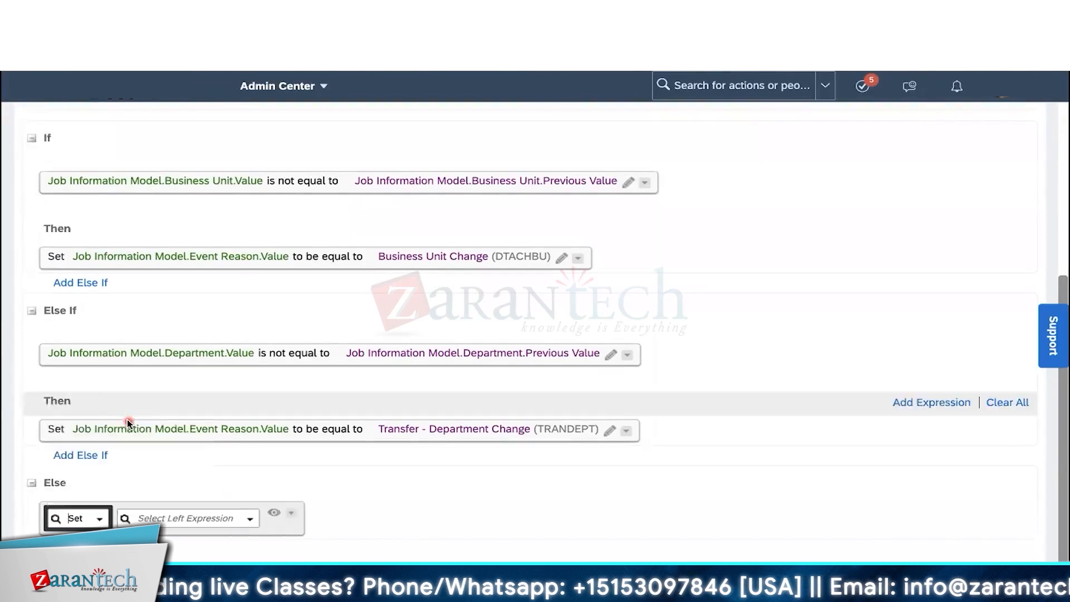
left_click(210, 514)
left_click(142, 315)
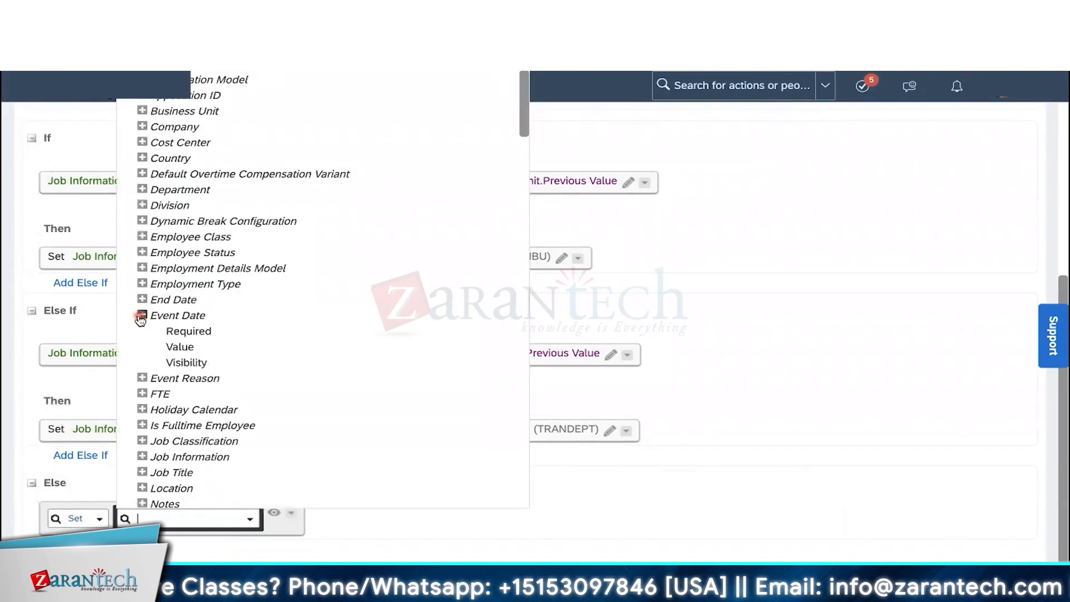
left_click(178, 346)
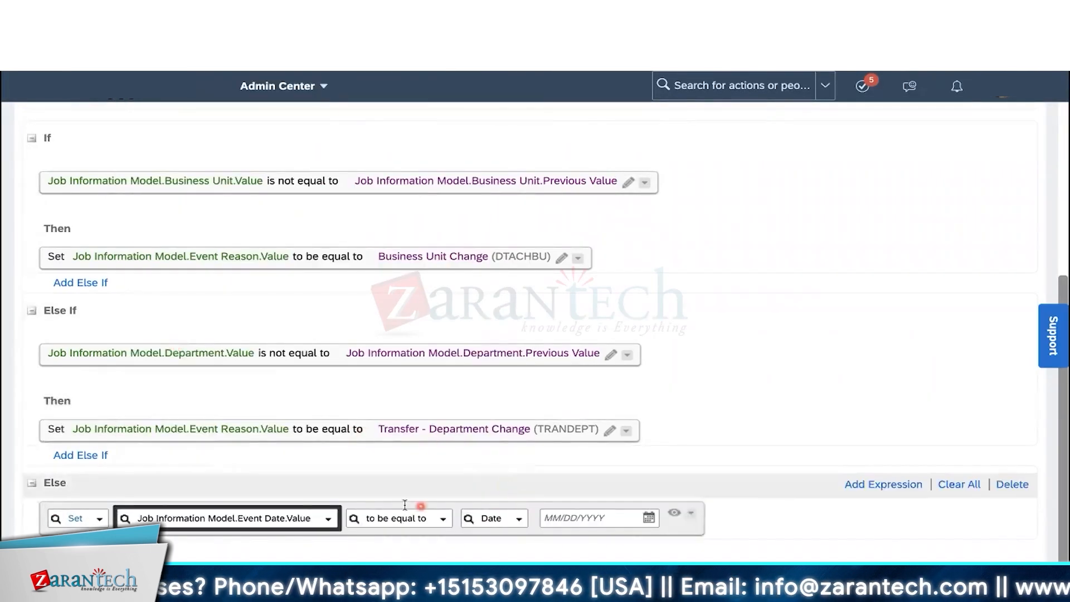
left_click(332, 523)
left_click(143, 332)
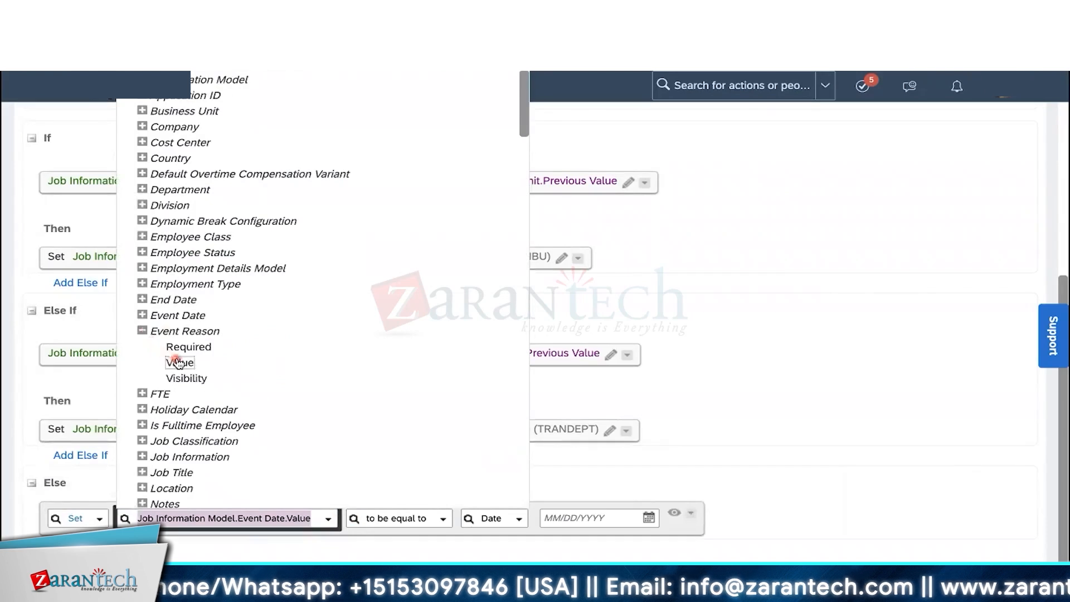
left_click(179, 364)
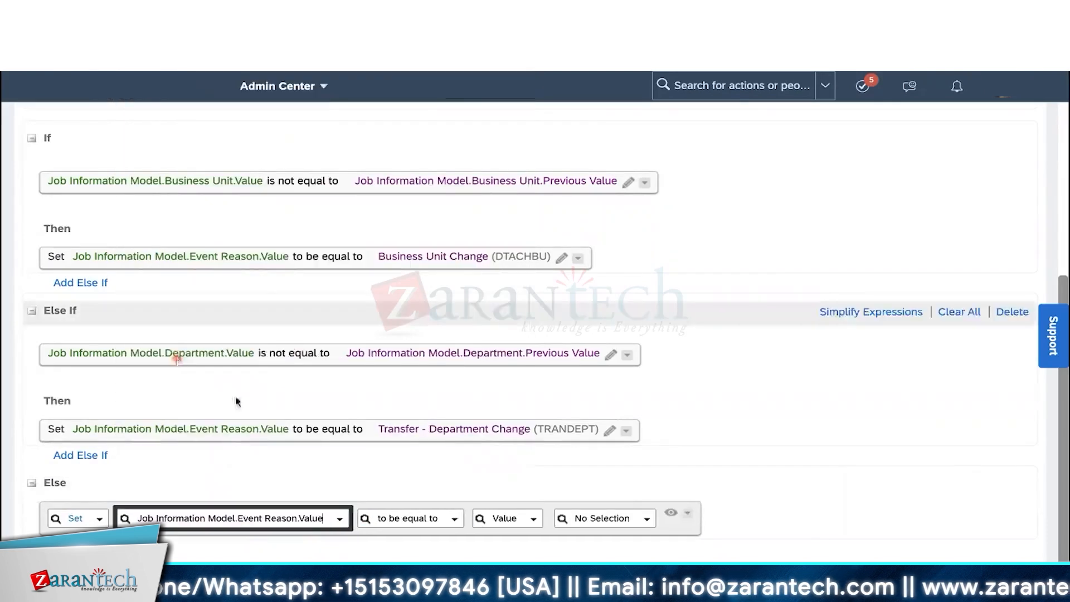
- Search for data ch, set the Else branch's event reason to Data Change (DATACHG), and switch the expression to read view
left_click(585, 517)
type("da")
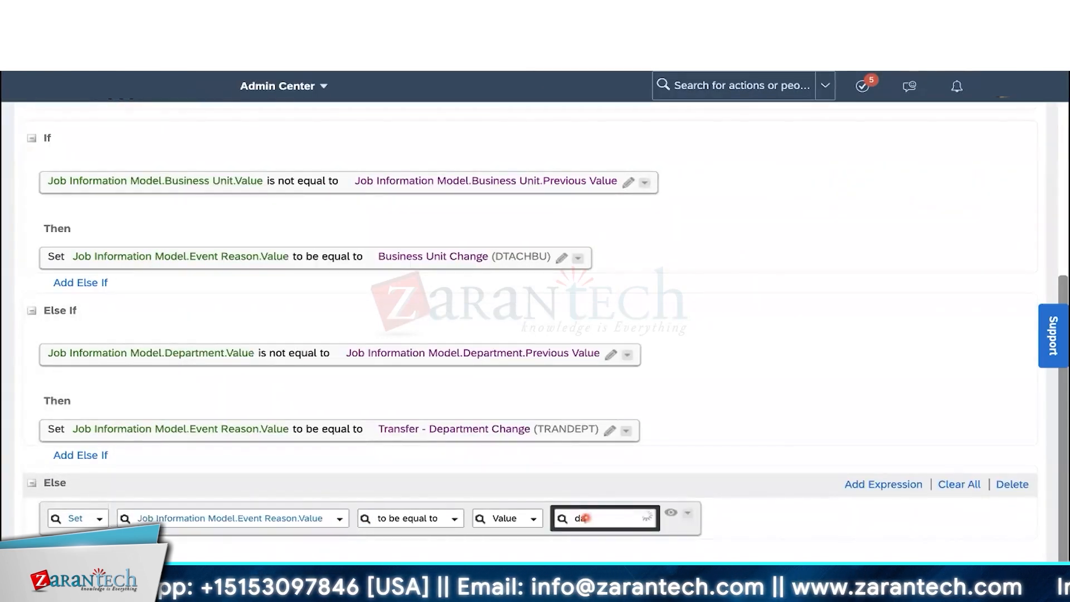
type("ta ch")
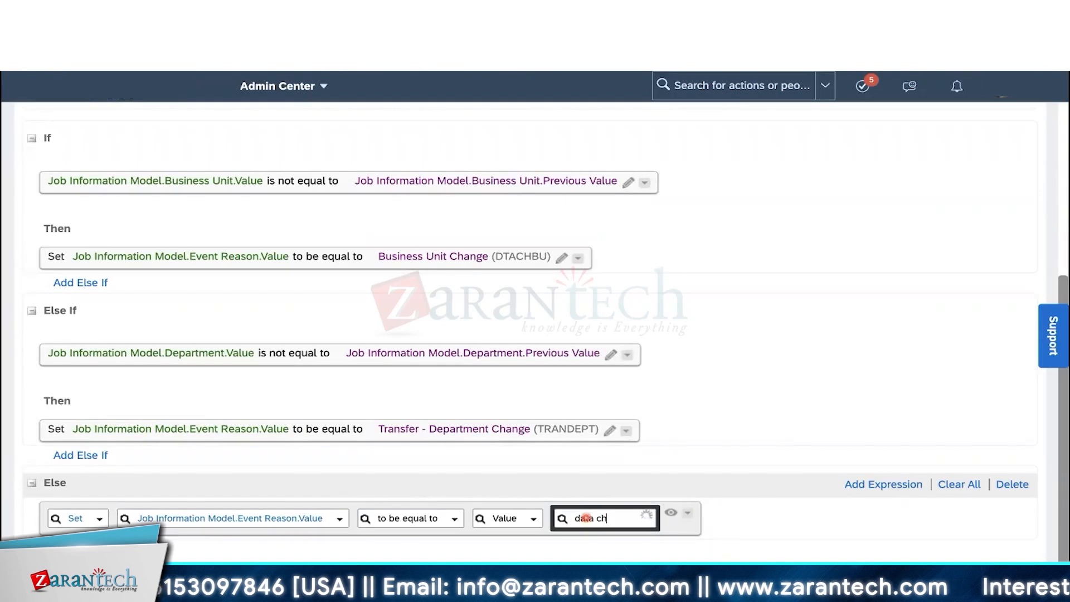
left_click(613, 553)
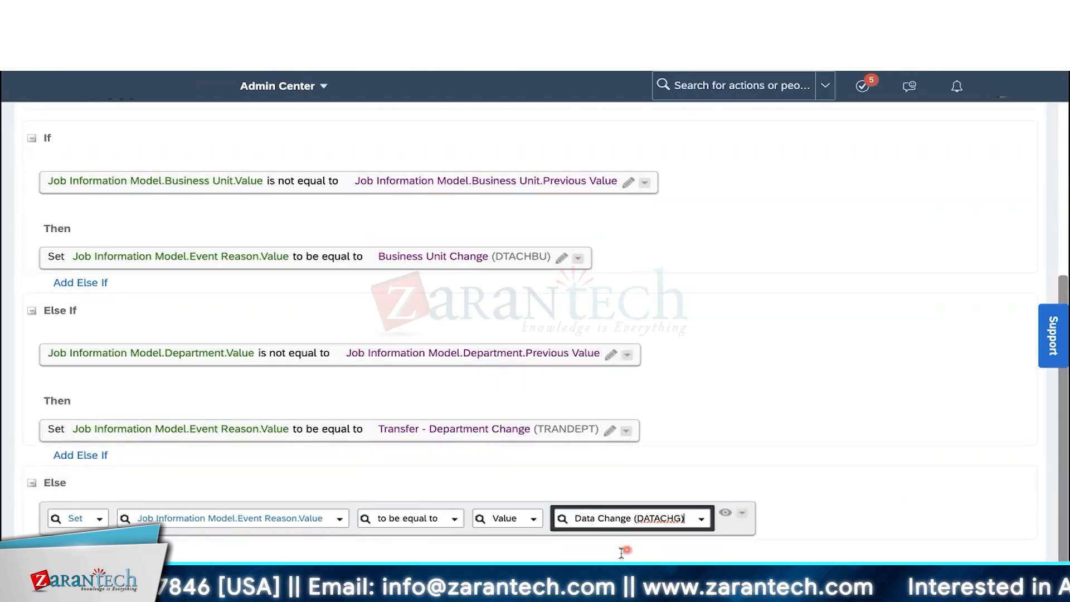
left_click(724, 514)
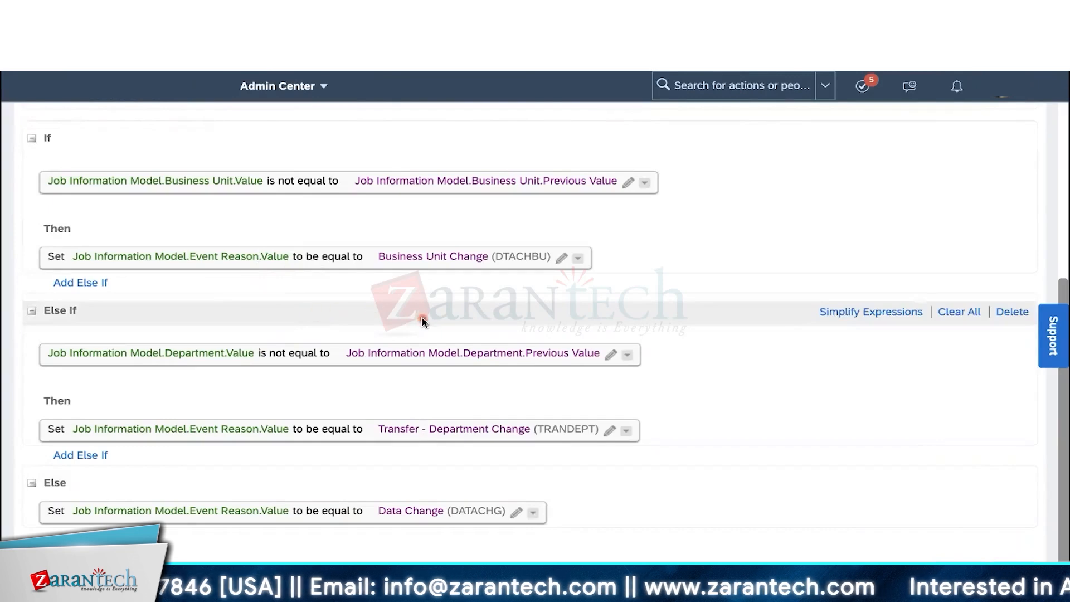
- Save the completed business rule and select its ID cust_erd_jul3 in the heading
scroll(422, 316, "up", 5)
scroll(422, 316, "down", 4)
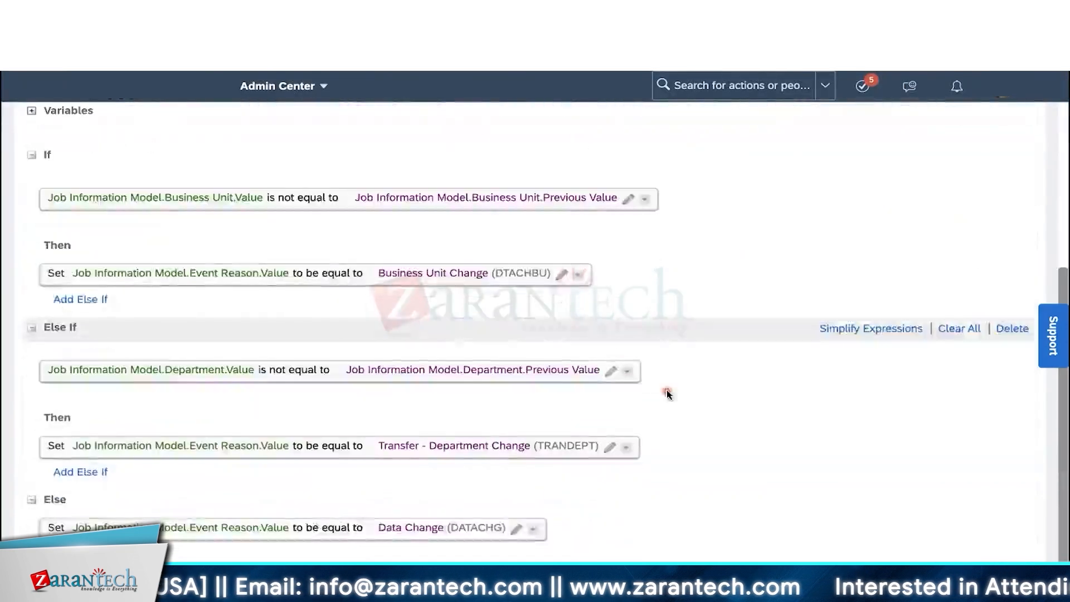
scroll(915, 430, "up", 5)
scroll(916, 428, "down", 1)
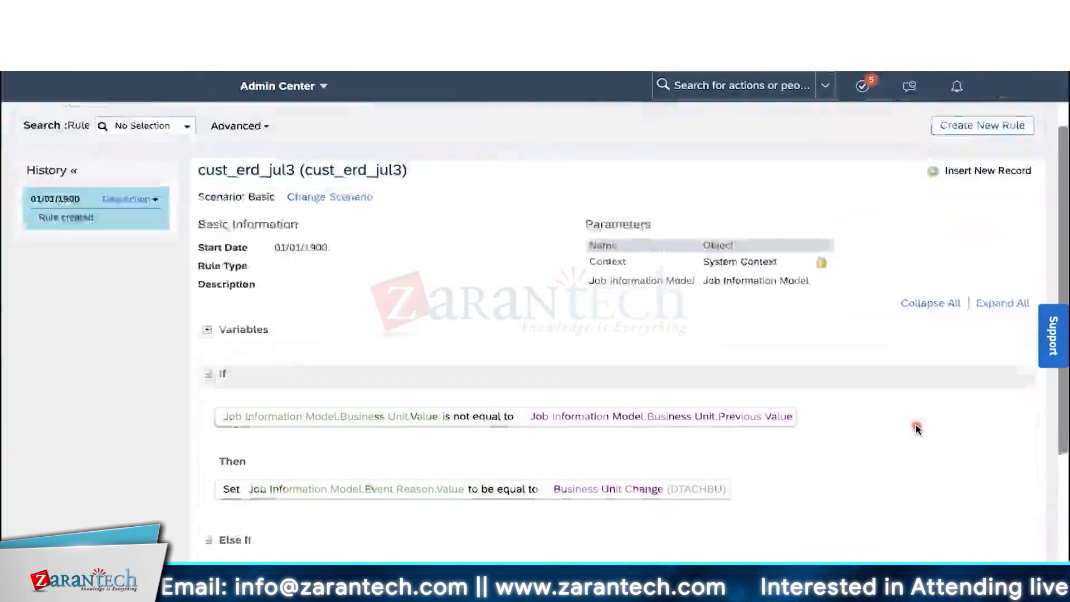
scroll(915, 423, "down", 2)
scroll(915, 424, "up", 4)
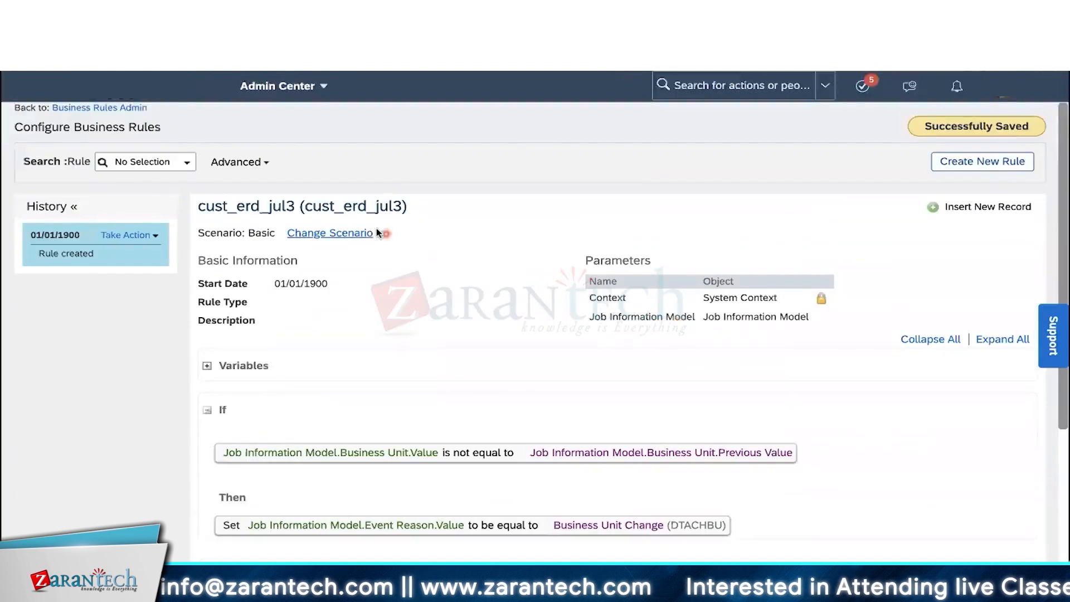
double_click(357, 205)
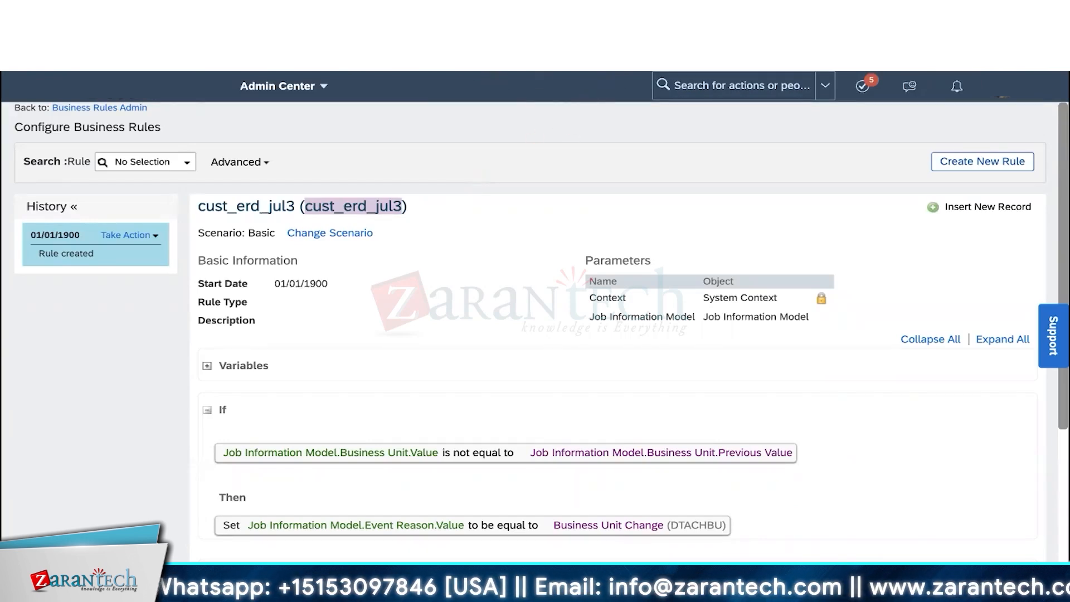
- Search for business confi, open Manage Business Configuration, and display the jobInfo HRIS element
right_click(385, 65)
left_click(400, 126)
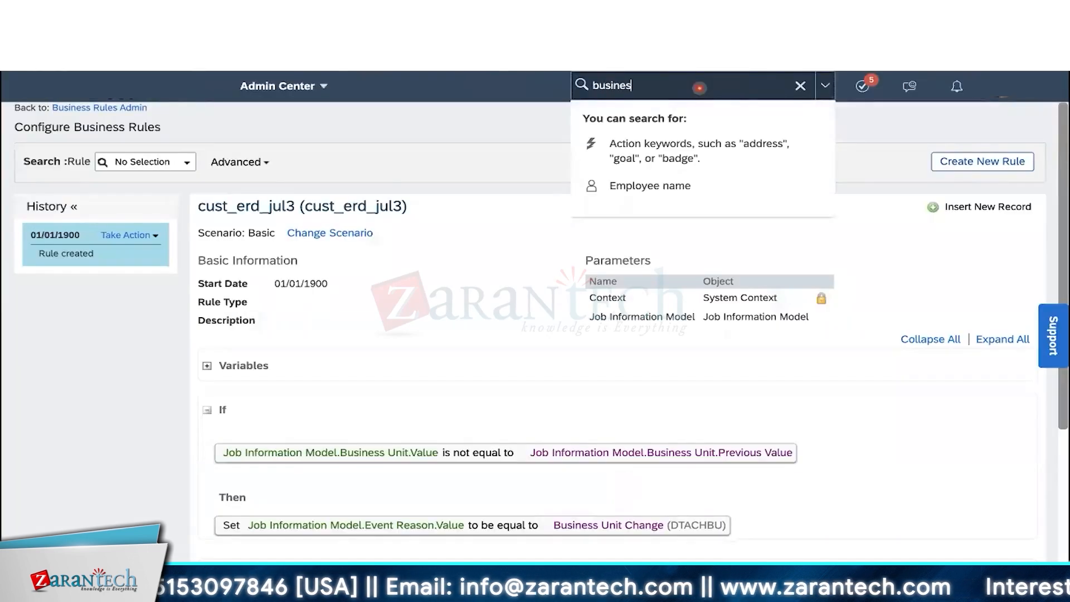
type("confi")
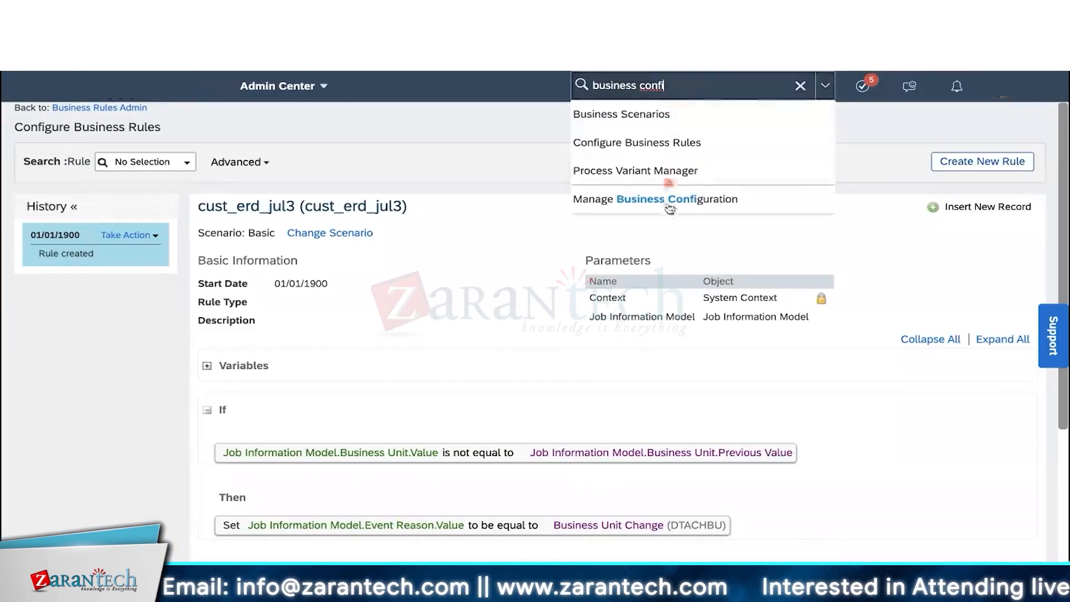
left_click(669, 200)
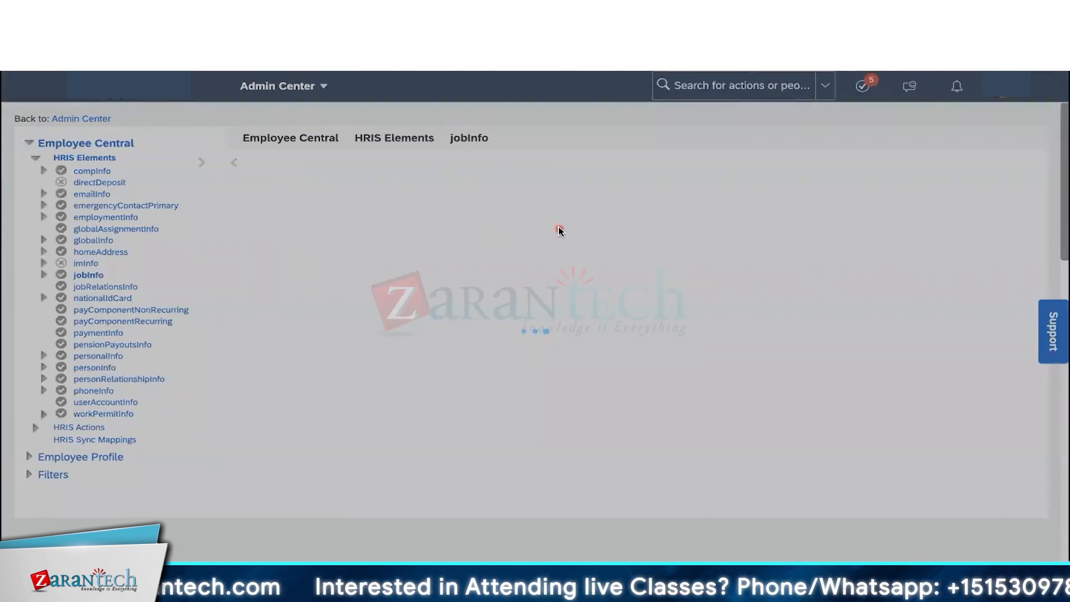
- Add a row at the end of jobInfo's Trigger Rules with base object Job Information Model and event type onSave
scroll(557, 287, "down", 15)
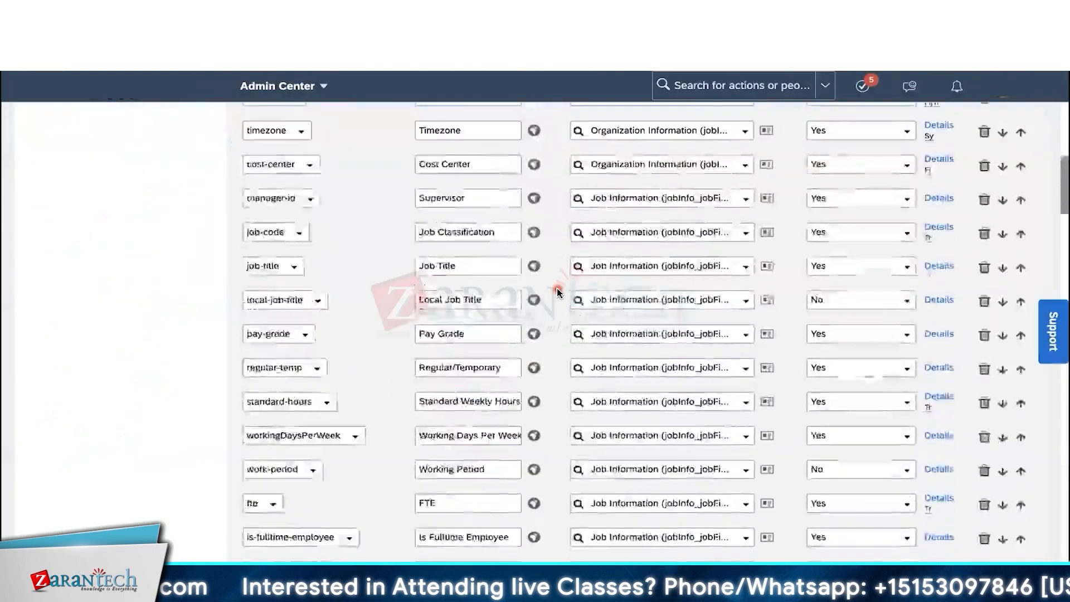
scroll(557, 290, "down", 10)
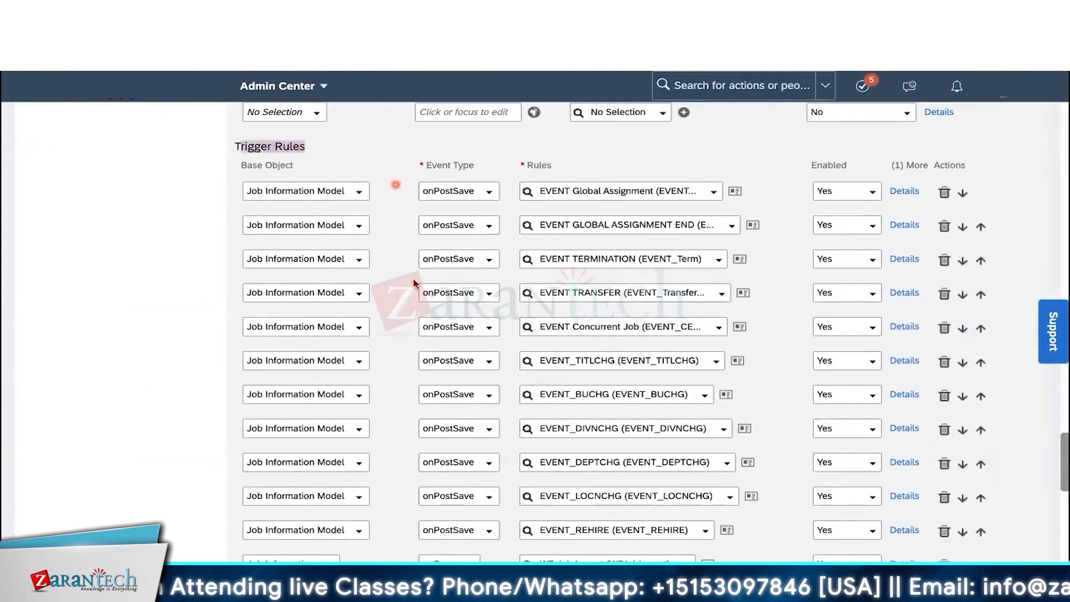
scroll(413, 283, "down", 5)
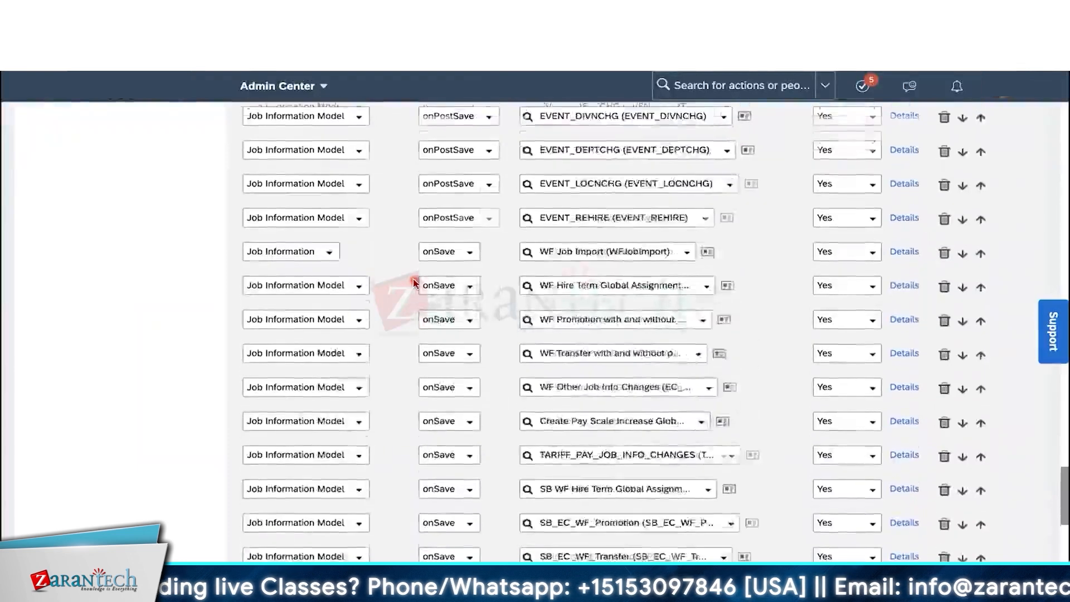
scroll(414, 283, "down", 8)
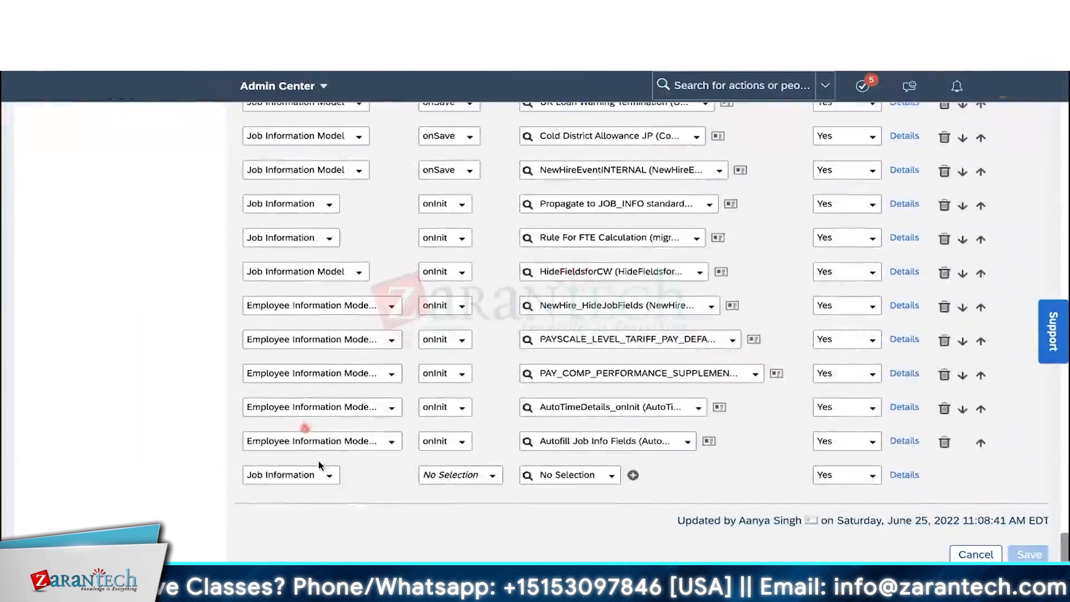
left_click(329, 476)
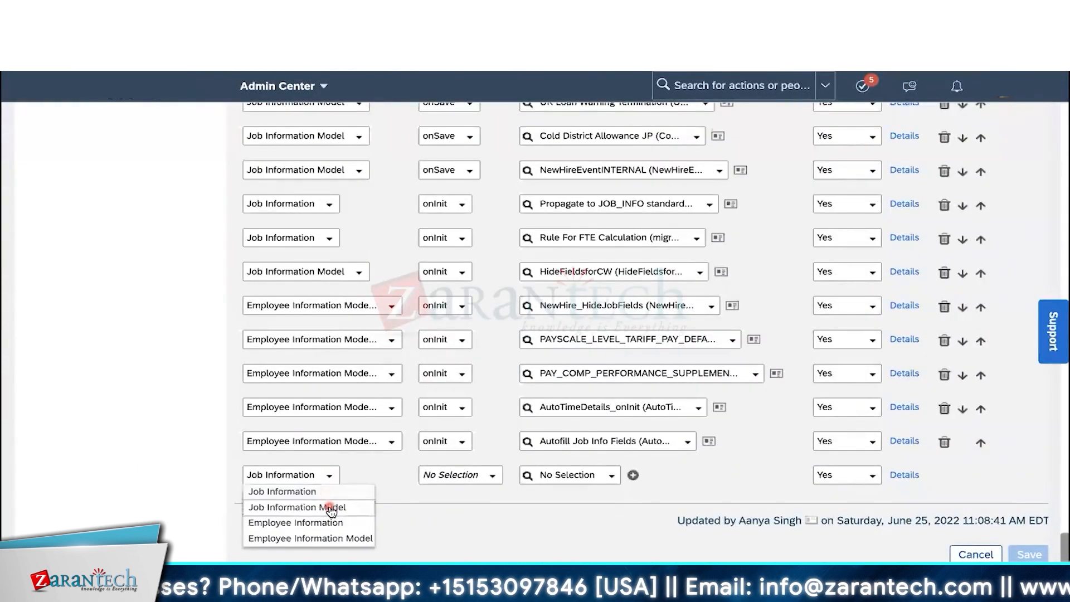
left_click(329, 506)
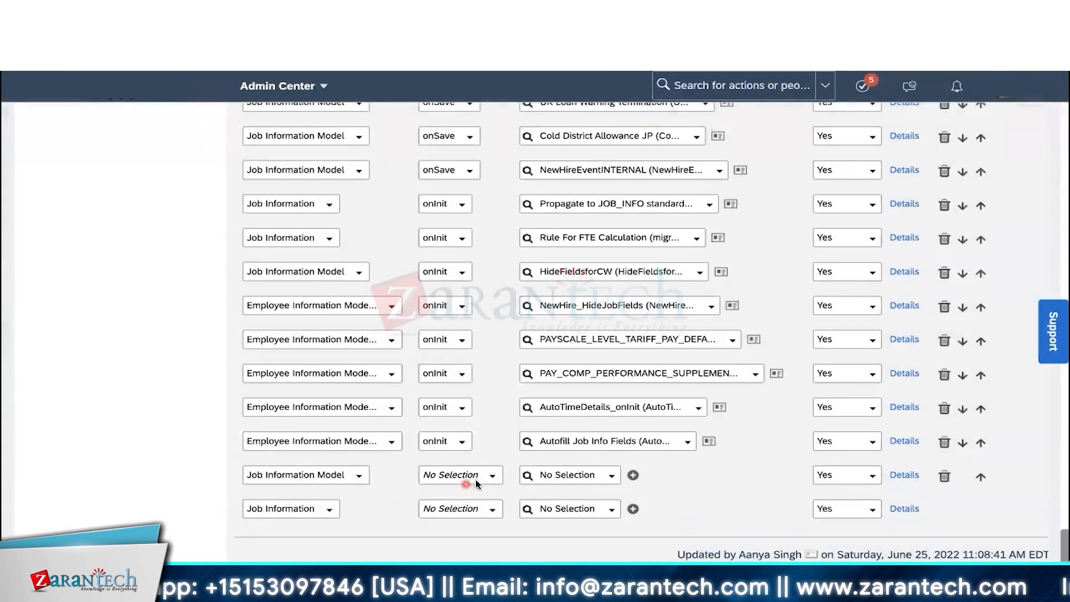
left_click(454, 475)
left_click(461, 512)
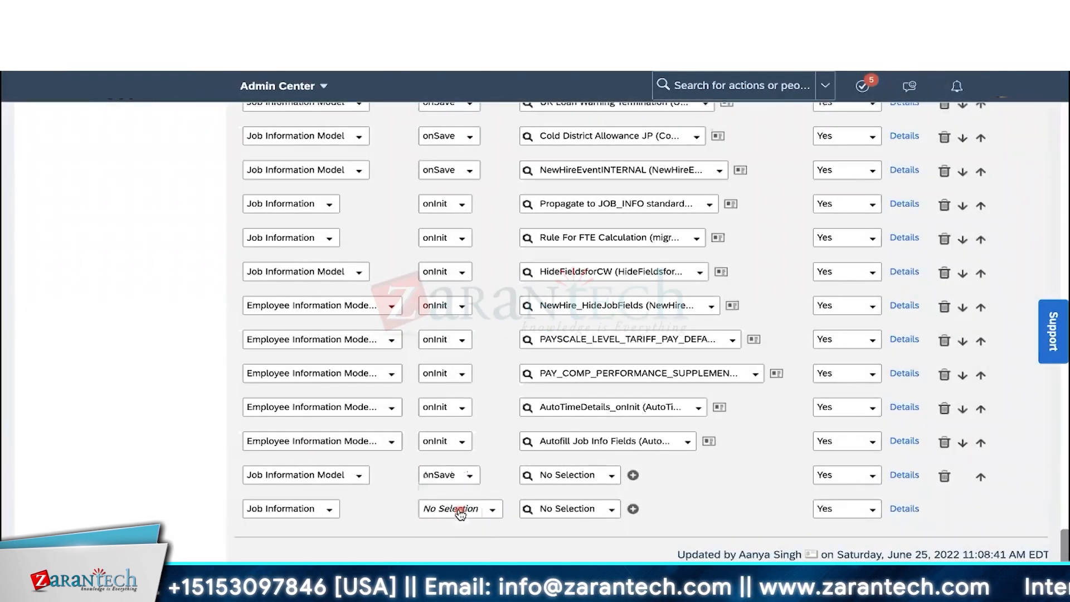
- Assign the business rule cust_erd_jul3 to the new onSave row in jobInfo's Trigger Rules
left_click(579, 476)
type("jul")
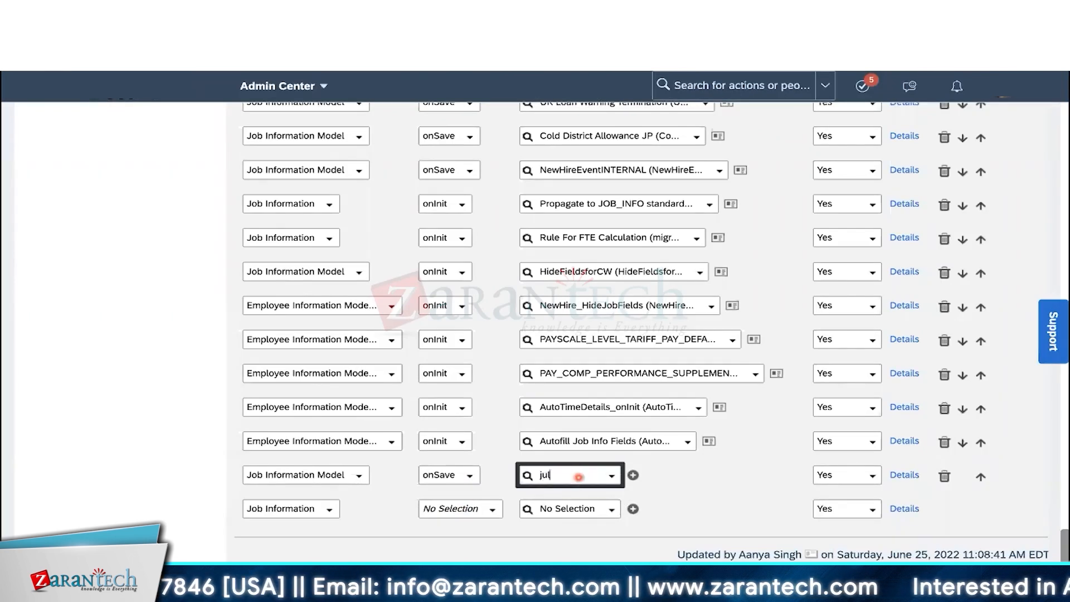
type("3")
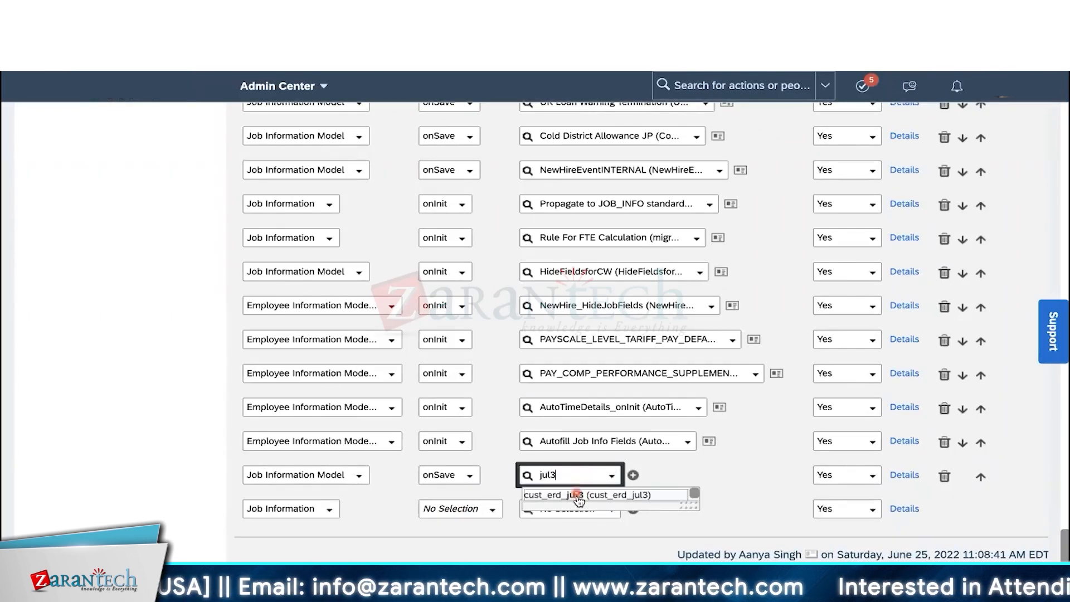
left_click(577, 495)
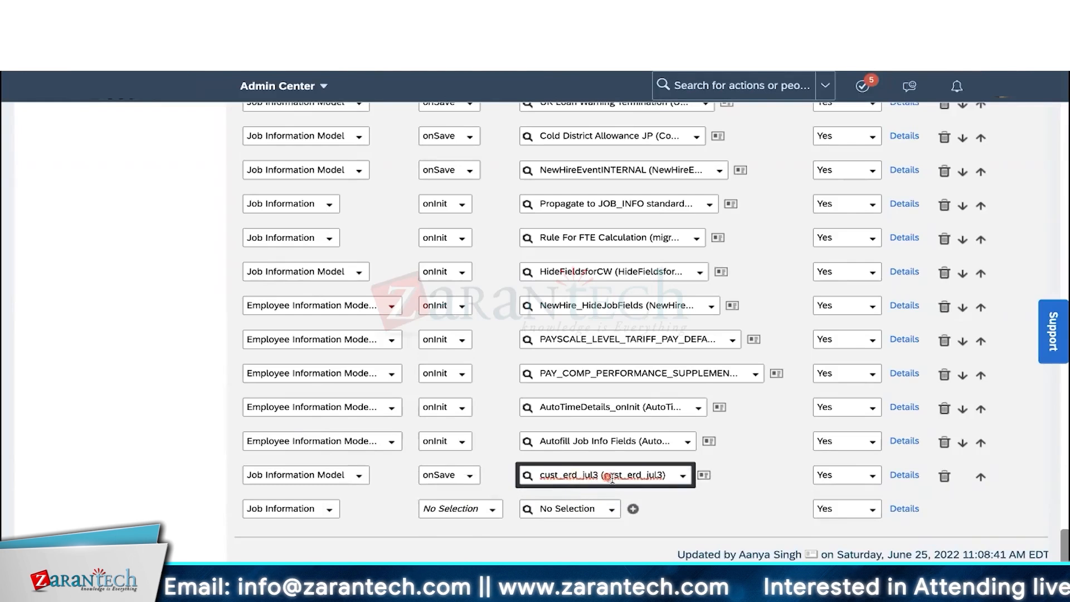
left_click(908, 525)
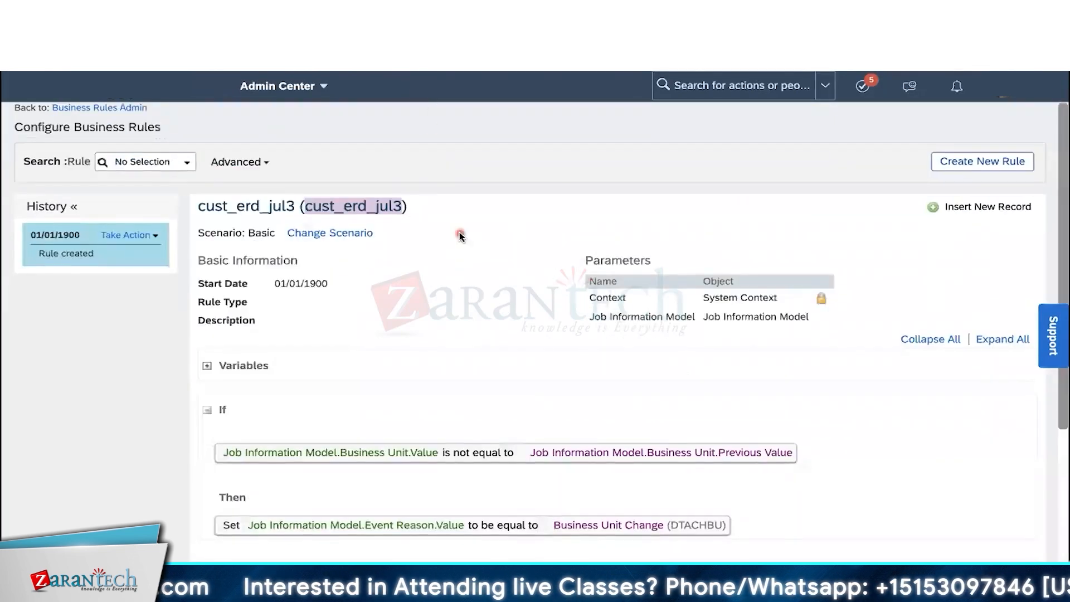
- Review the cust_erd_jul3 rule definition and the jobInfo element's configuration down to its trigger rules
scroll(461, 234, "down", 5)
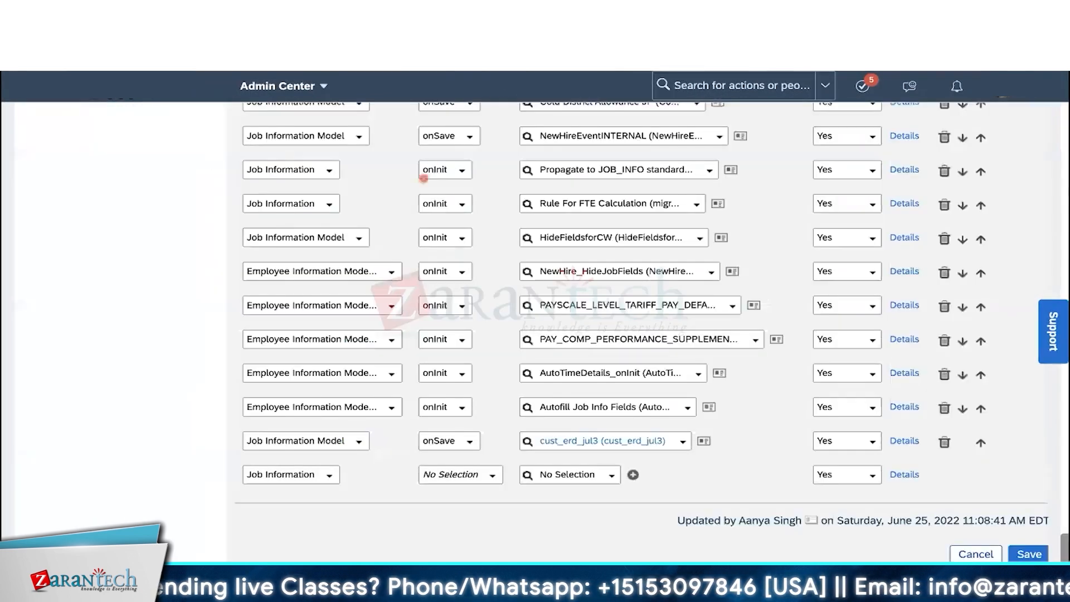
scroll(217, 284, "up", 20)
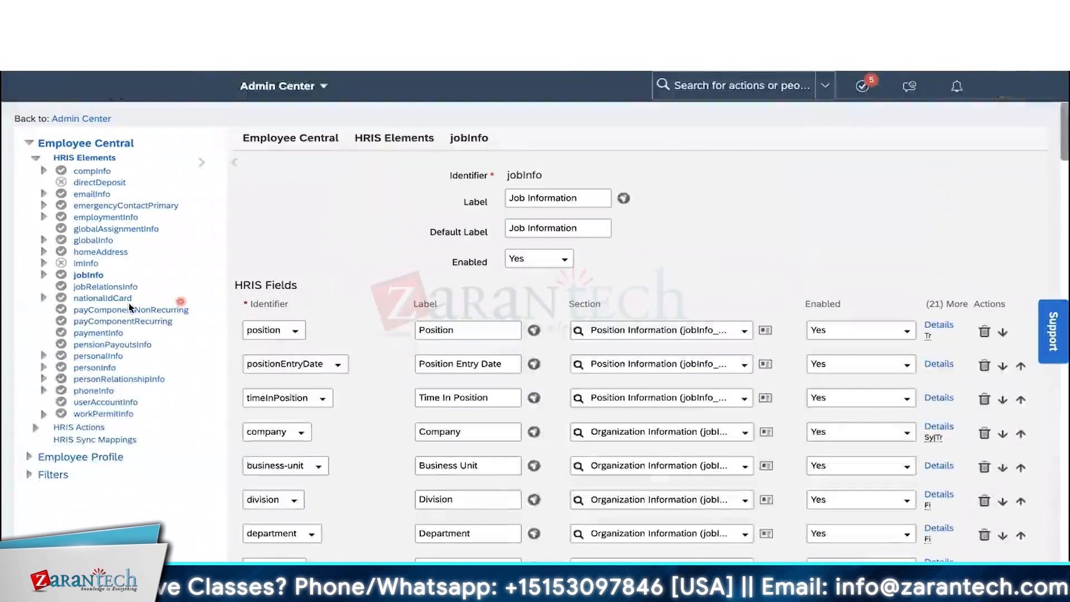
left_click(104, 253)
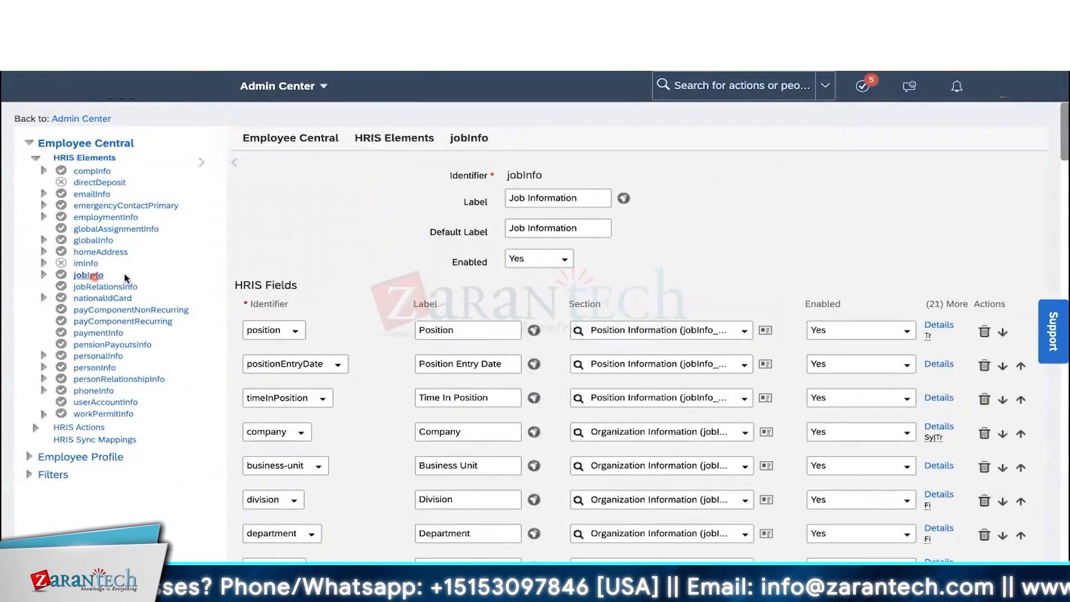
scroll(366, 266, "down", 10)
scroll(366, 266, "down", 15)
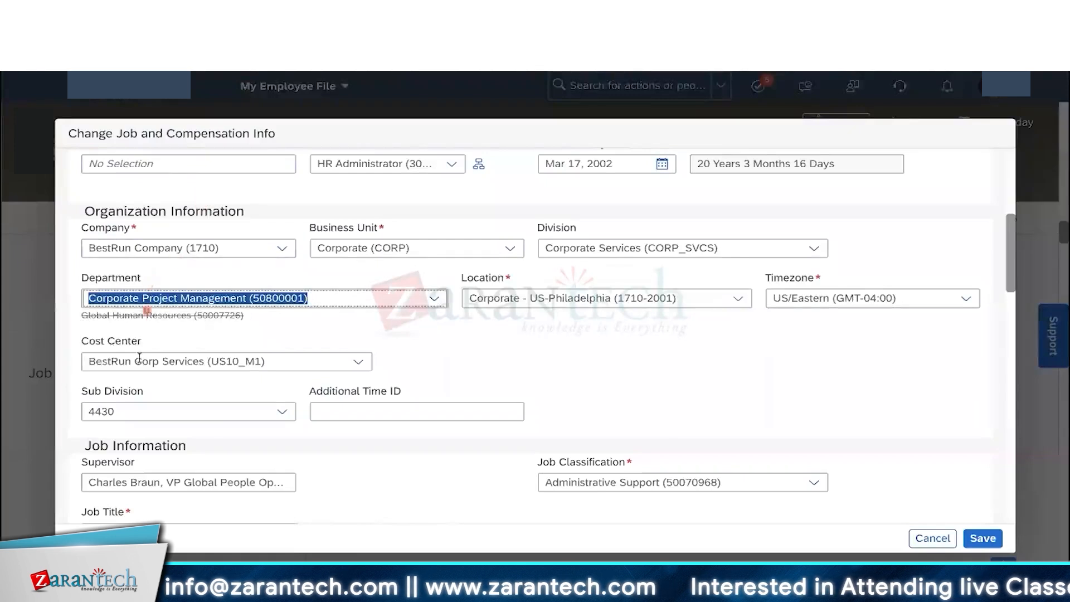
- In the employee's open Change Job and Compensation Info form, highlight the Event and Event Reason fields
scroll(148, 343, "up", 2)
scroll(148, 343, "up", 2)
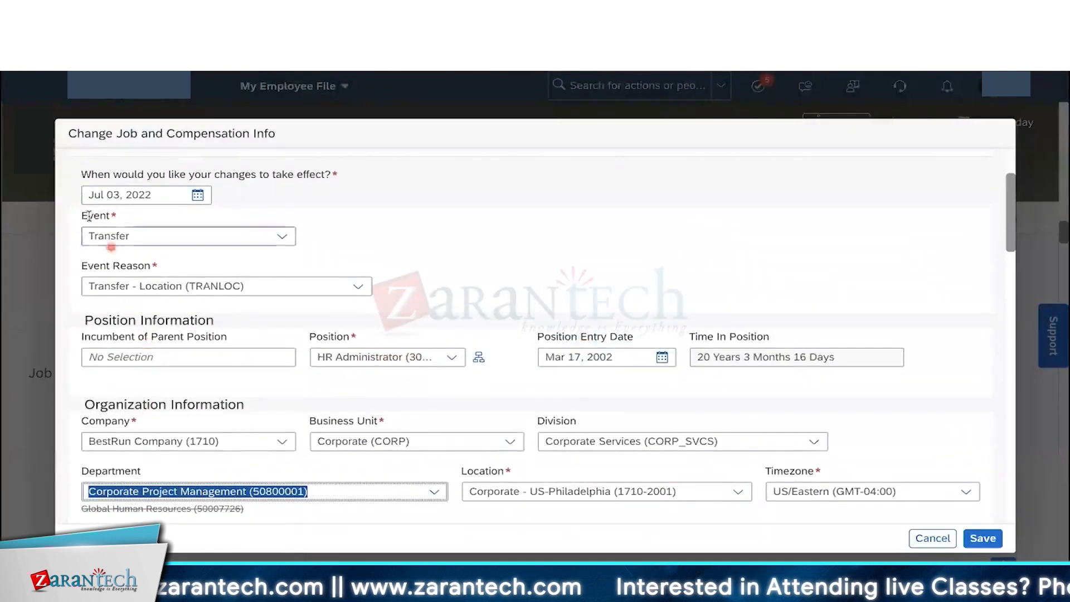
left_click_drag(89, 216, 138, 267)
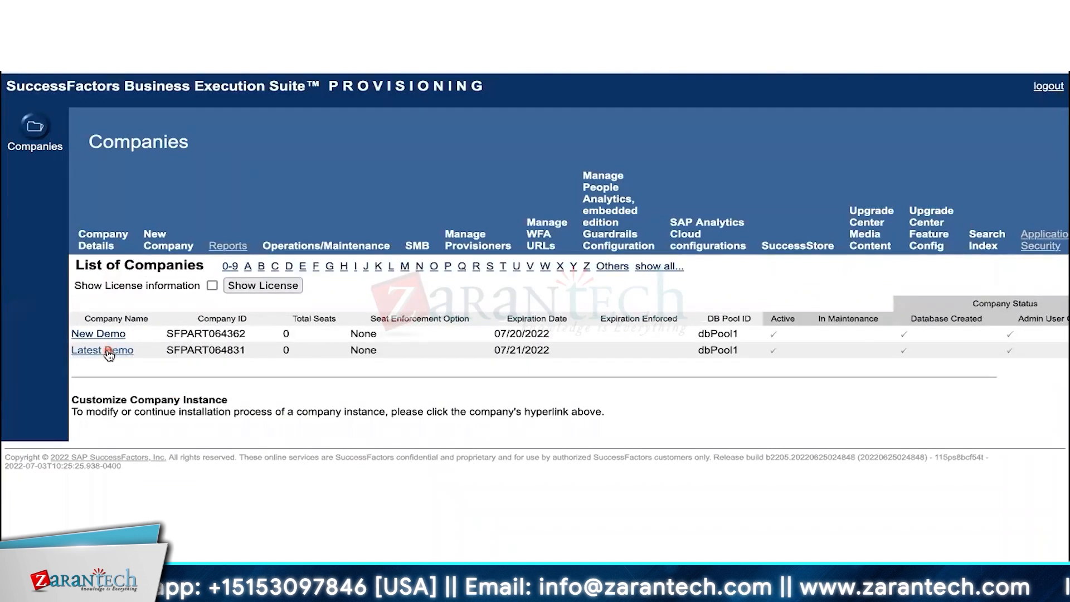
- Switch to SuccessFactors Provisioning and open the Company Settings of the Latest Demo company
left_click(108, 351)
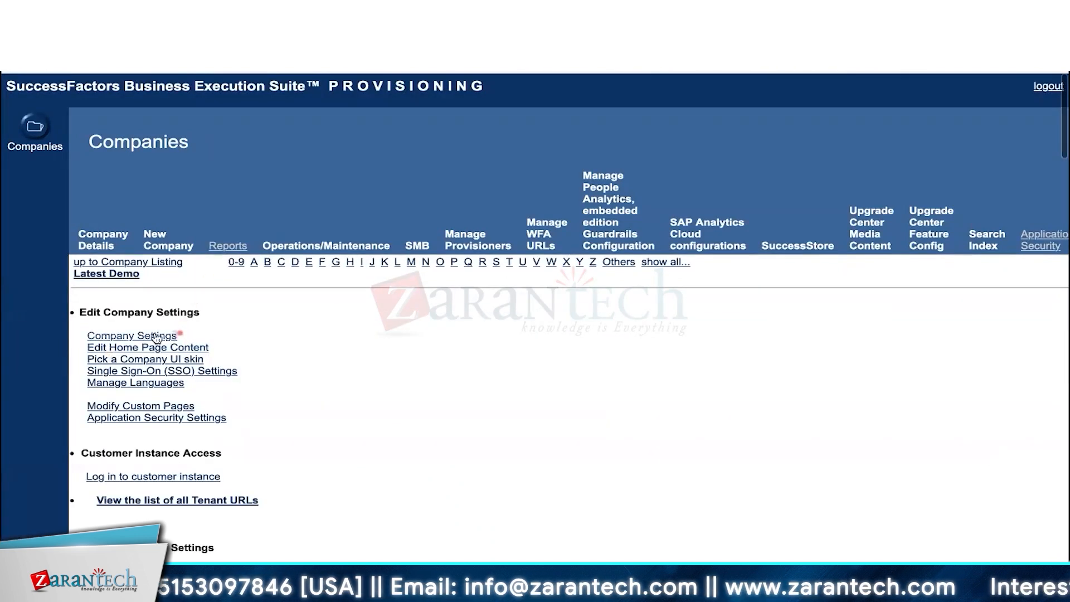
left_click_drag(157, 338, 69, 333)
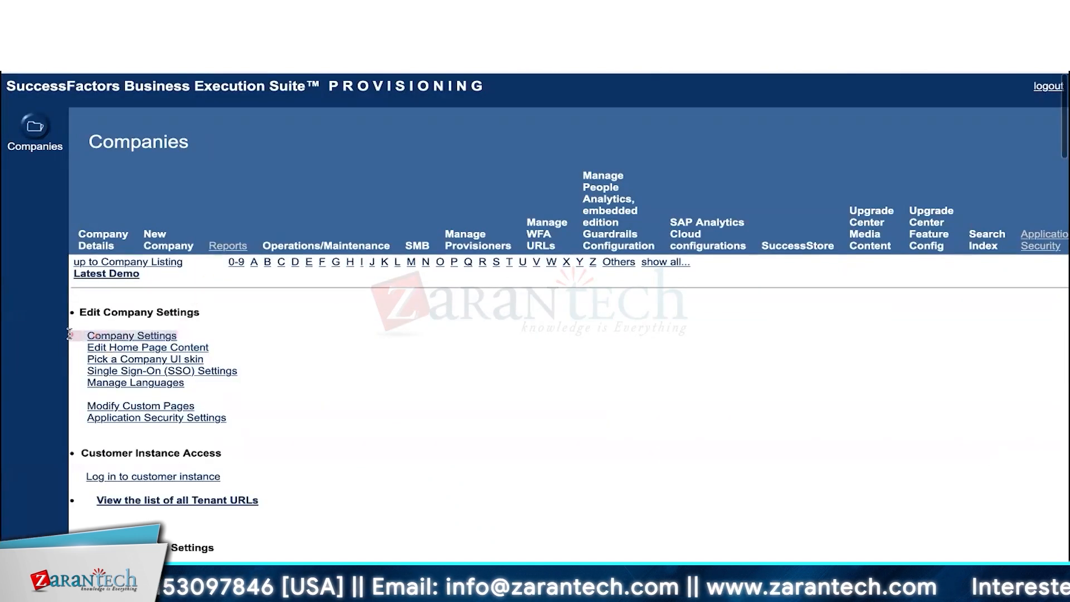
left_click(153, 337)
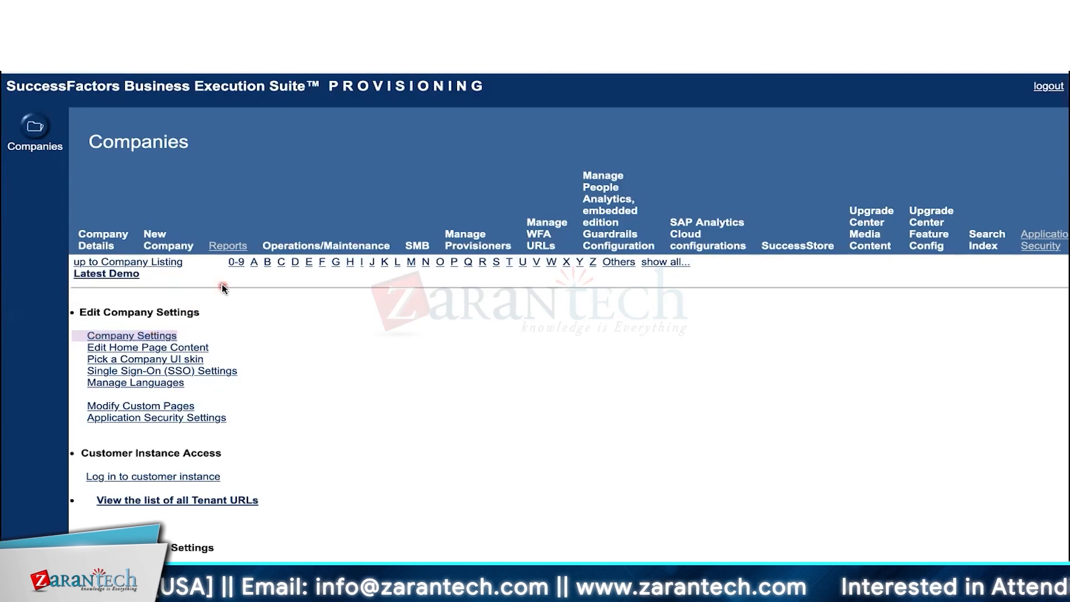
- Turn on Enable Business Rules for Event Reason Derivation under Employee Central and confirm the saved change with the company ID
scroll(379, 196, "down", 3)
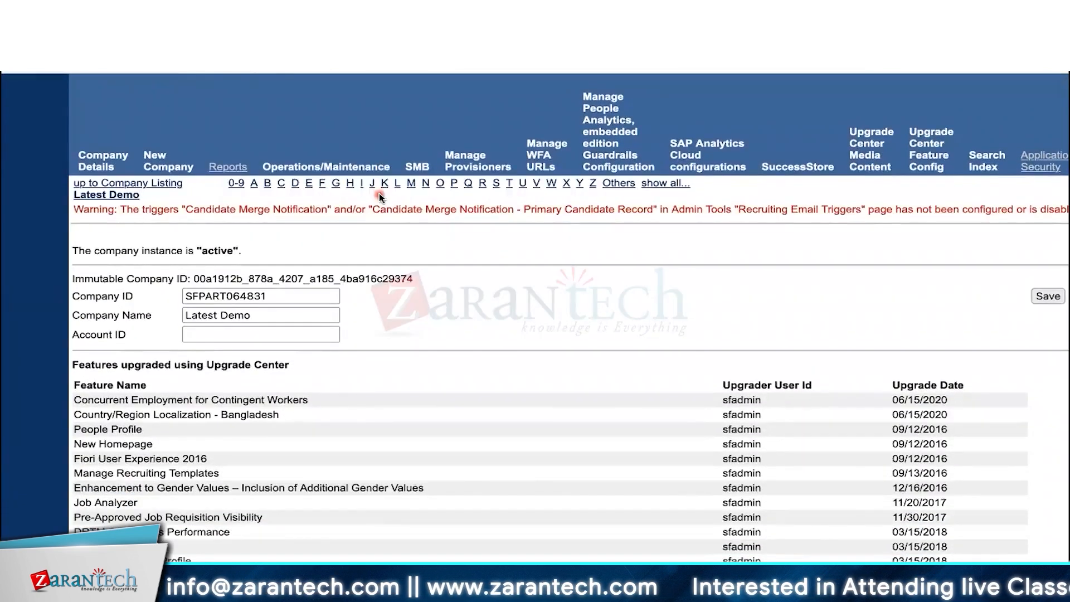
scroll(379, 195, "down", 15)
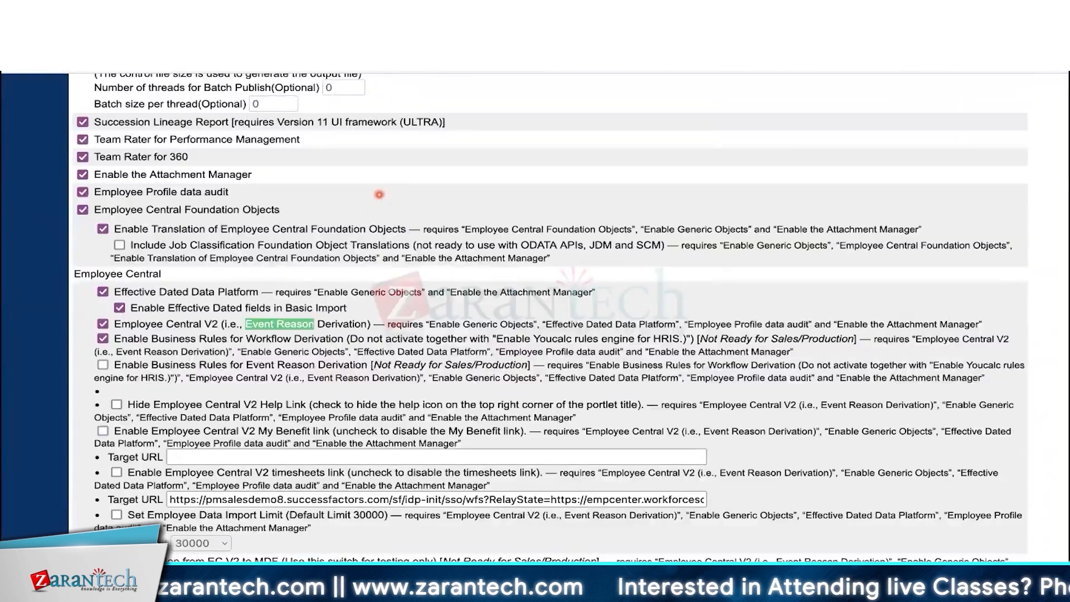
scroll(379, 195, "down", 2)
key("Return")
key("Return")
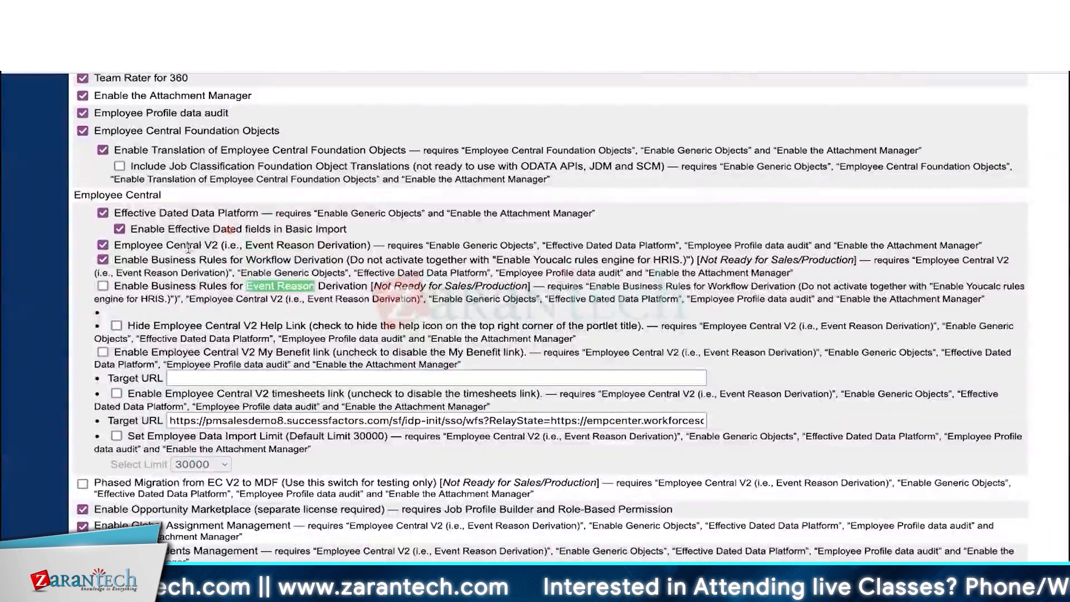
left_click(119, 283)
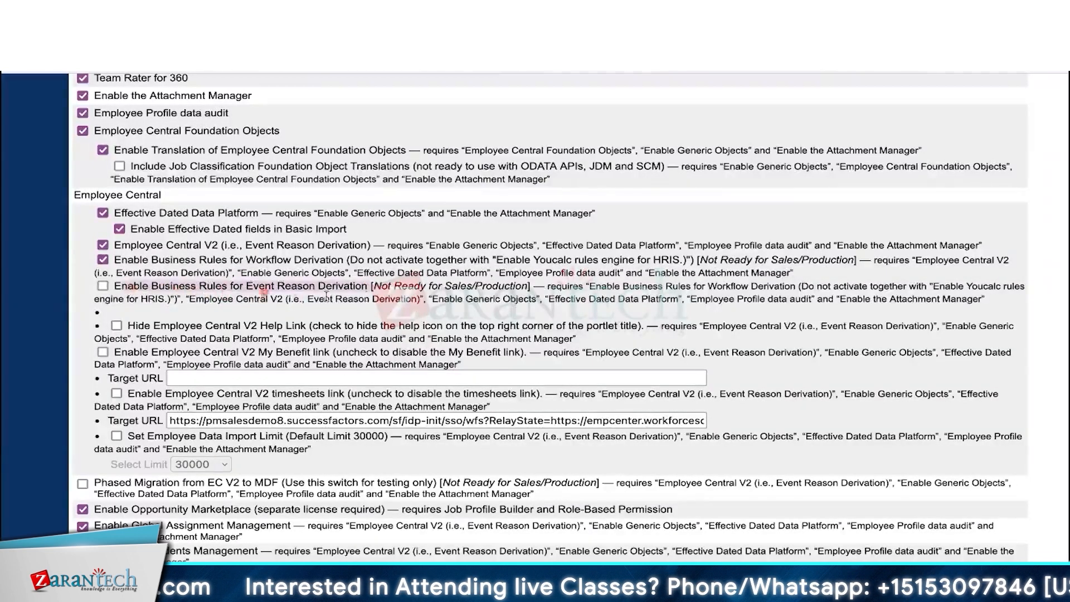
left_click(103, 286)
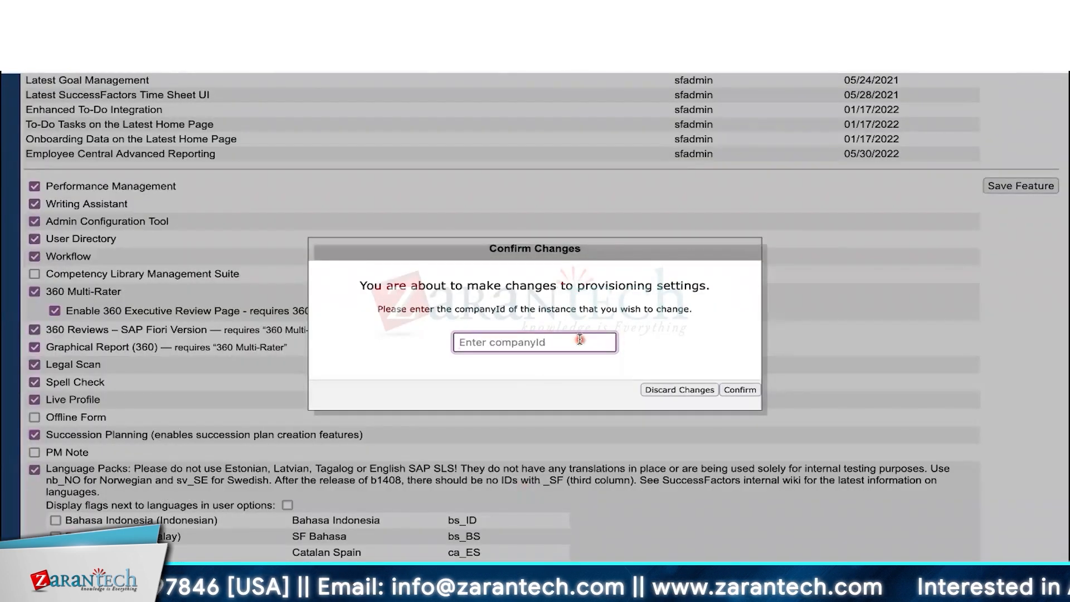
type("SFPART064831")
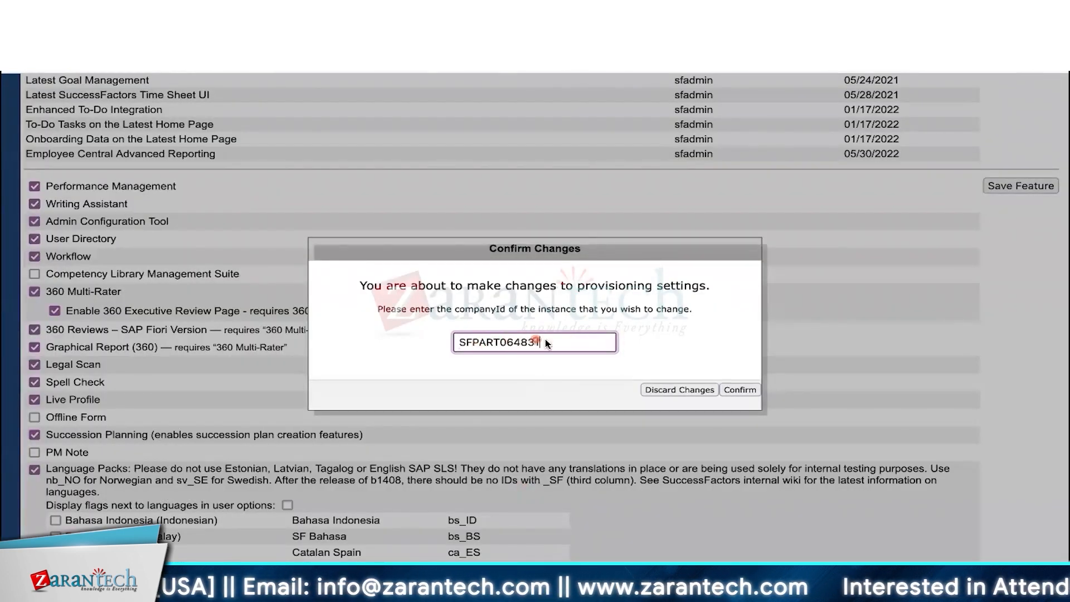
left_click(717, 389)
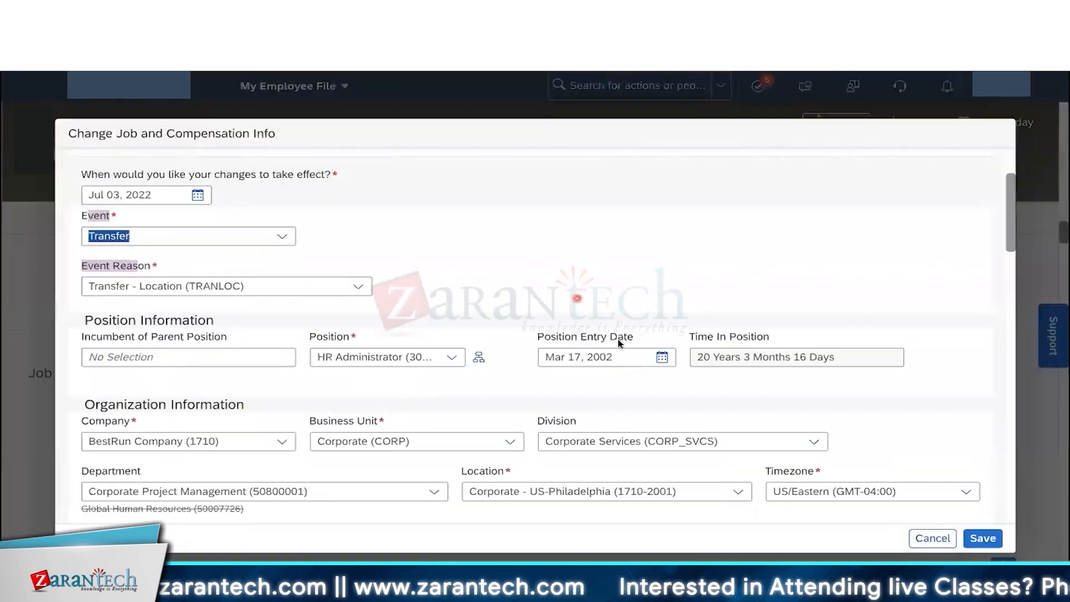
- Cancel the open job change form and reopen My Employee File from the Admin Center
left_click(931, 538)
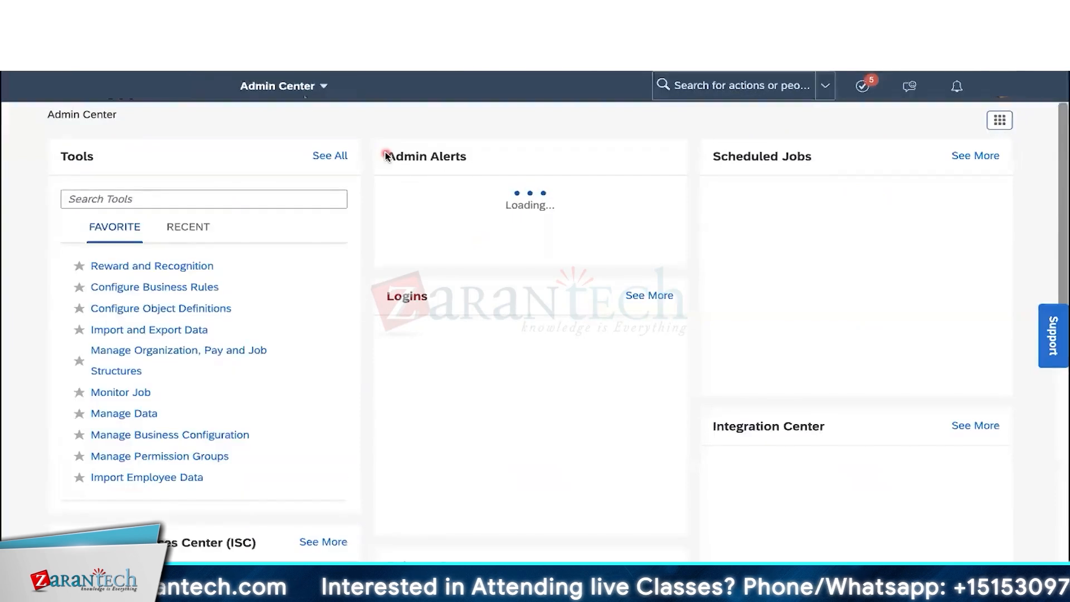
left_click(294, 88)
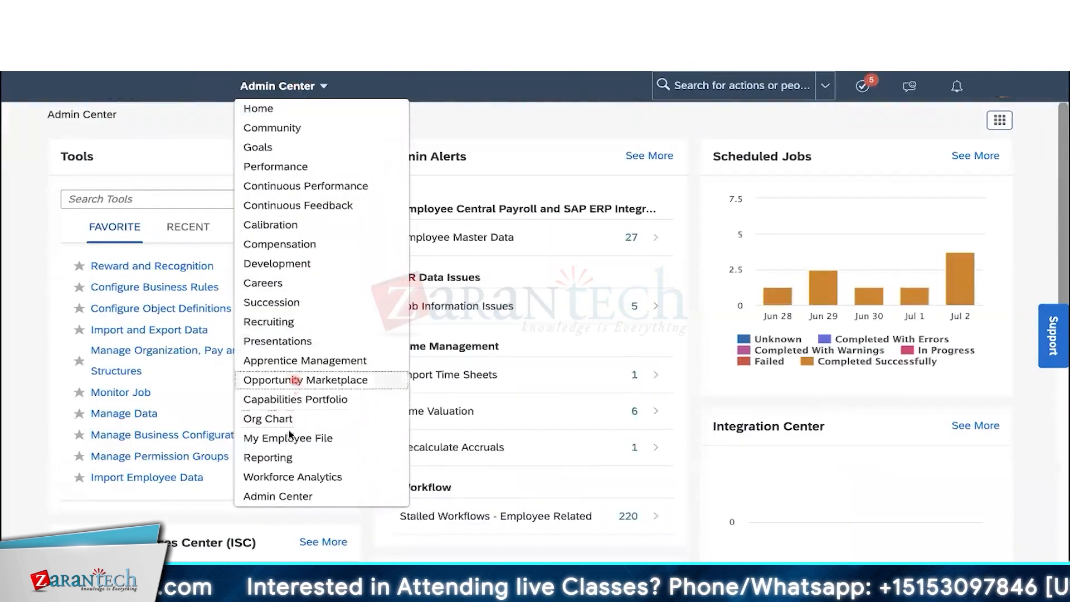
left_click(304, 439)
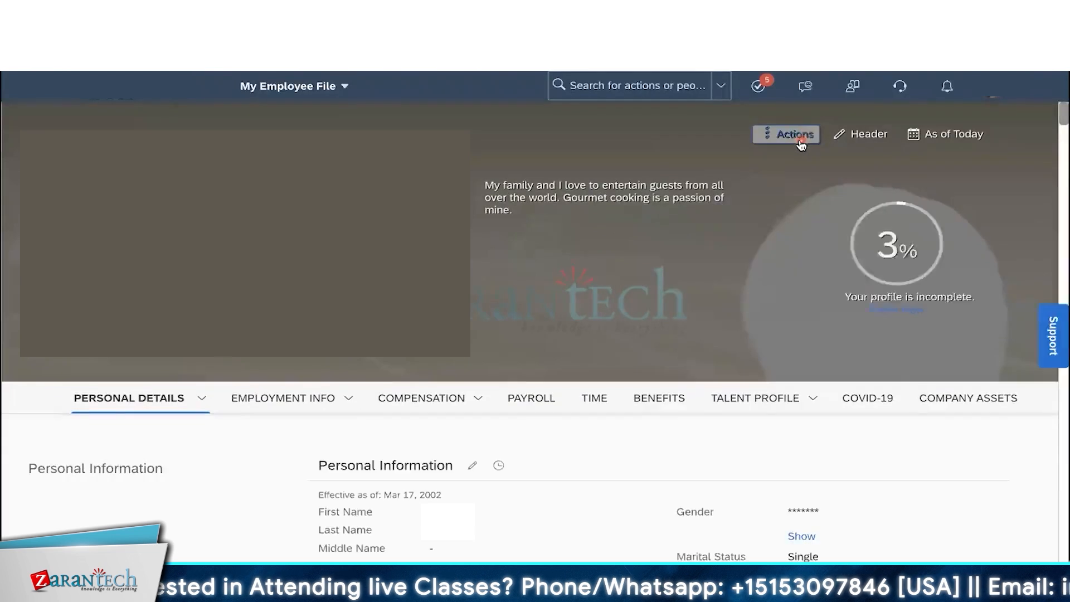
- Start a Job Information change for the employee with an effective date of Jul 03, 2022
left_click(792, 135)
left_click(782, 188)
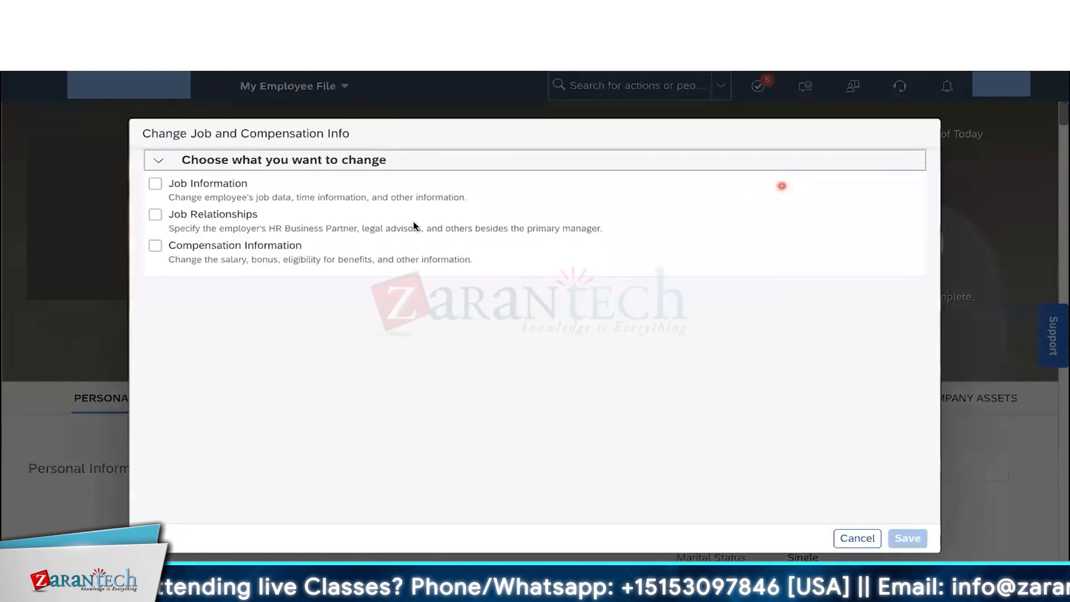
left_click(156, 184)
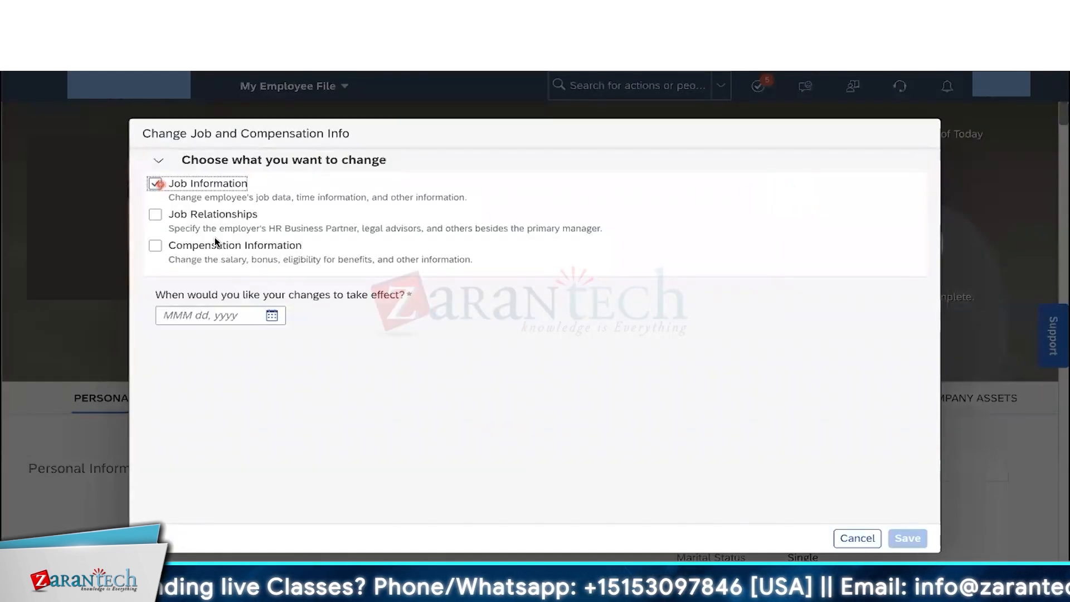
left_click(265, 307)
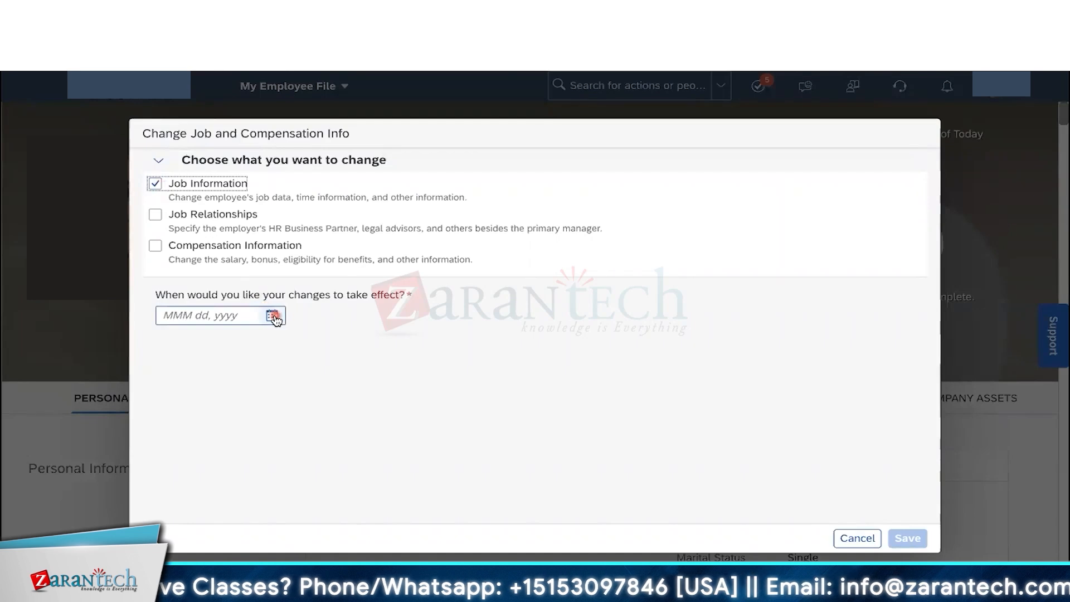
left_click(273, 315)
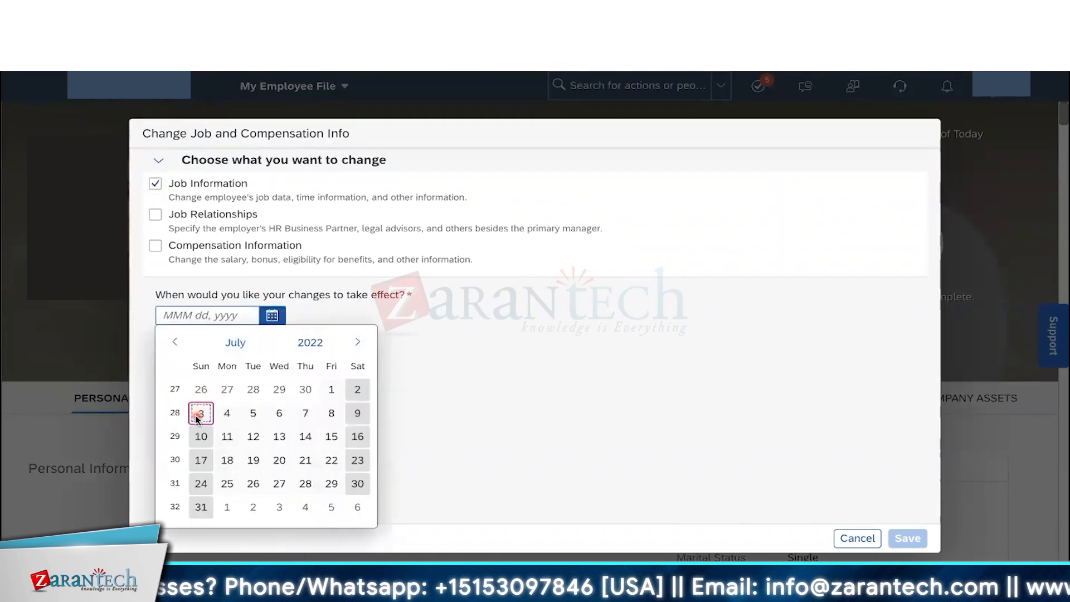
left_click(199, 414)
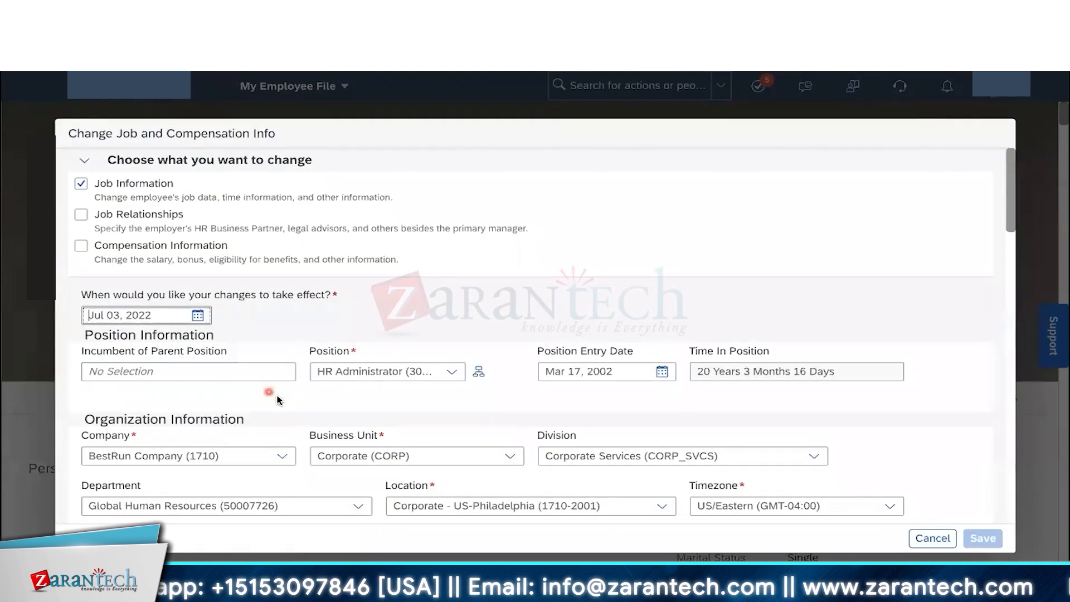
- Change the location to Cleveland (1710-2013) in the job change form and discard the unsaved changes
left_click(397, 452)
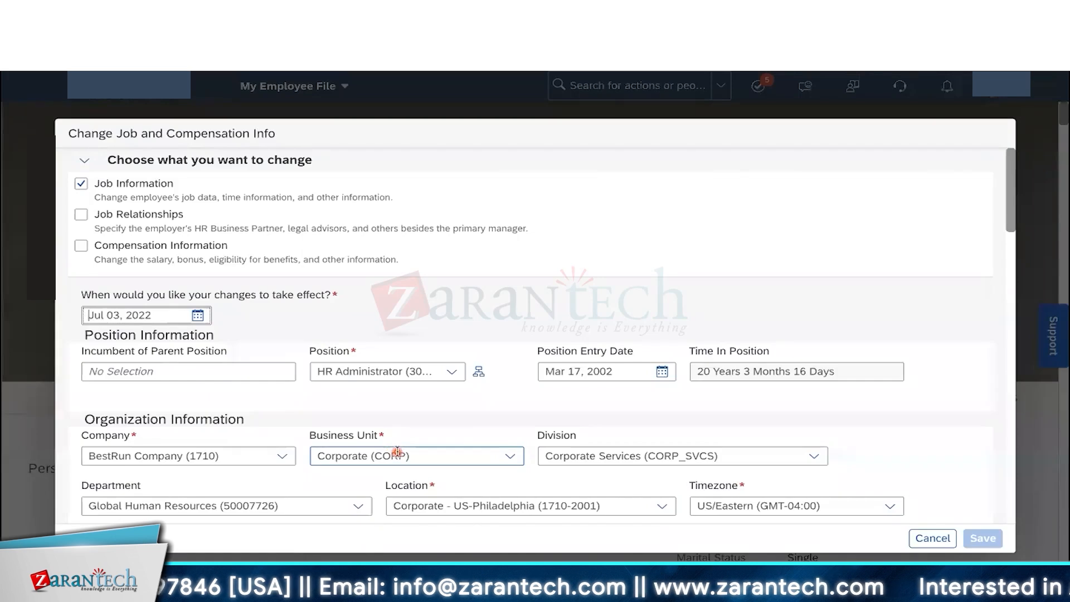
scroll(397, 452, "down", 1)
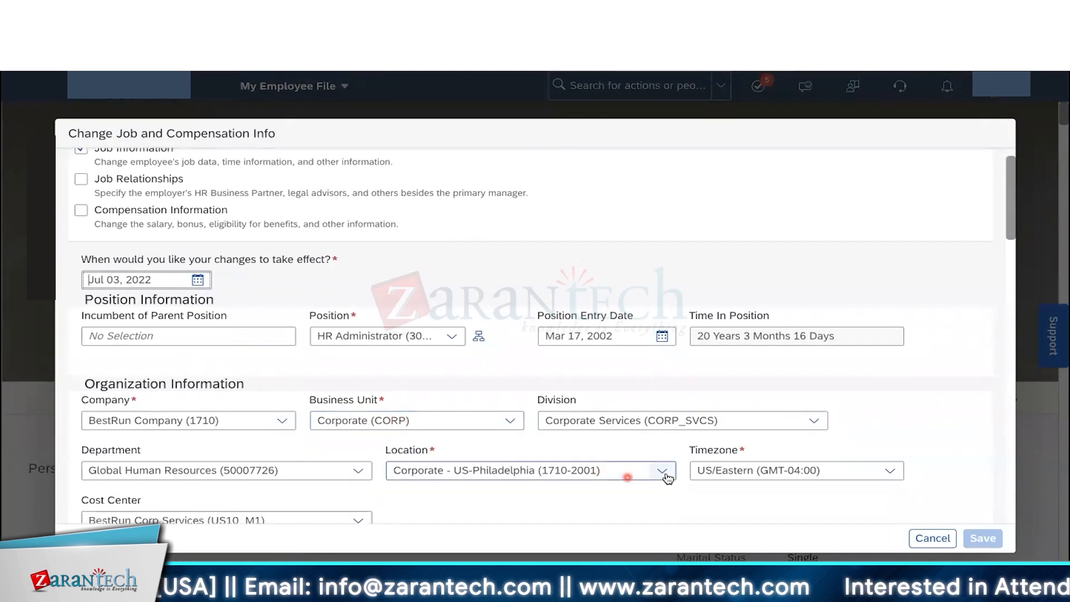
left_click(664, 472)
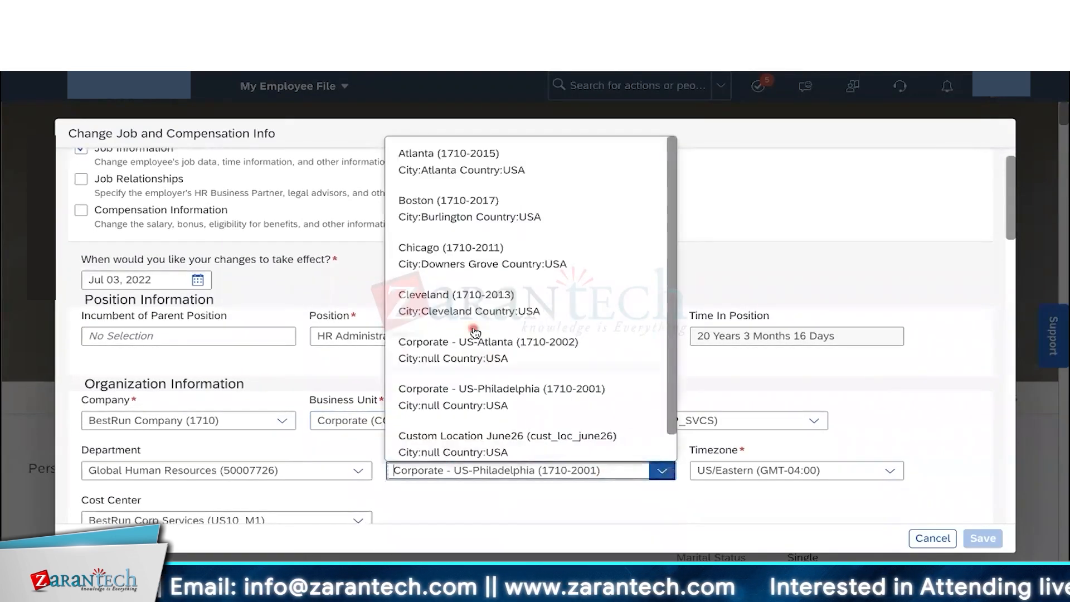
left_click(473, 314)
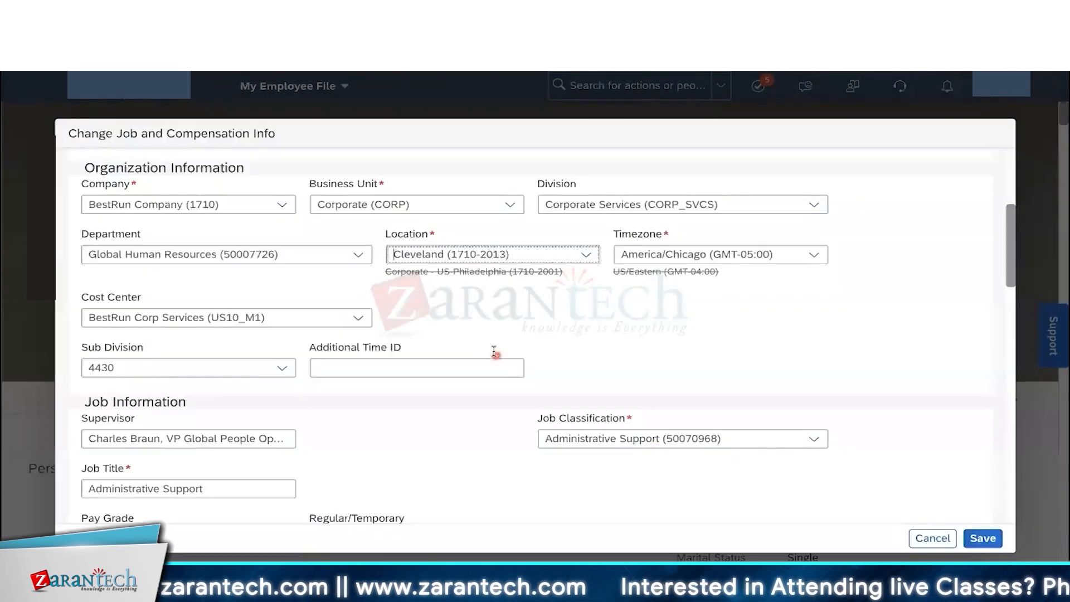
scroll(430, 276, "up", 5)
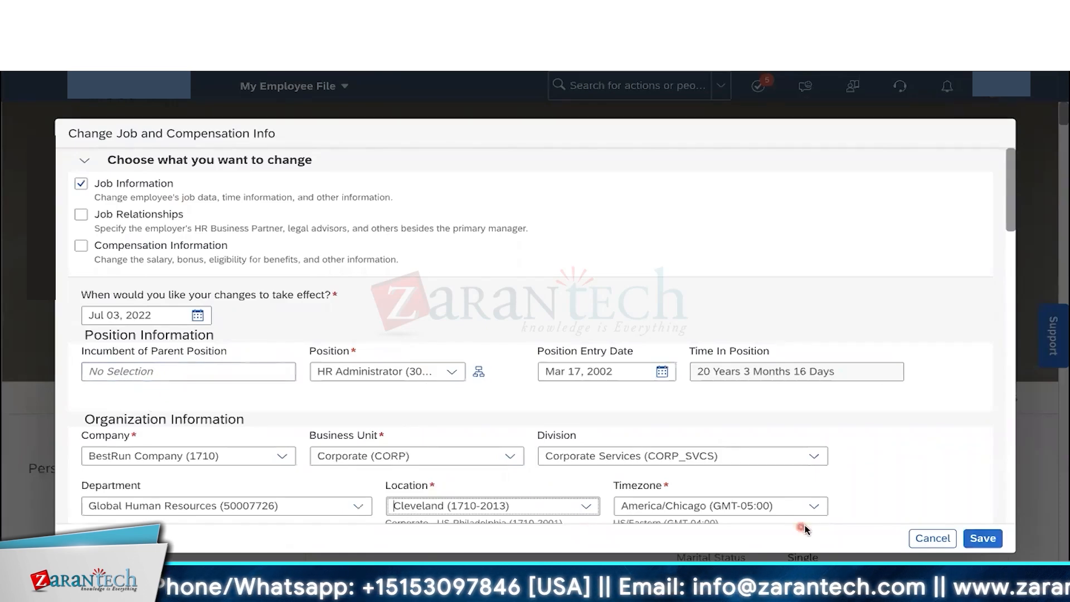
left_click(935, 538)
left_click(585, 368)
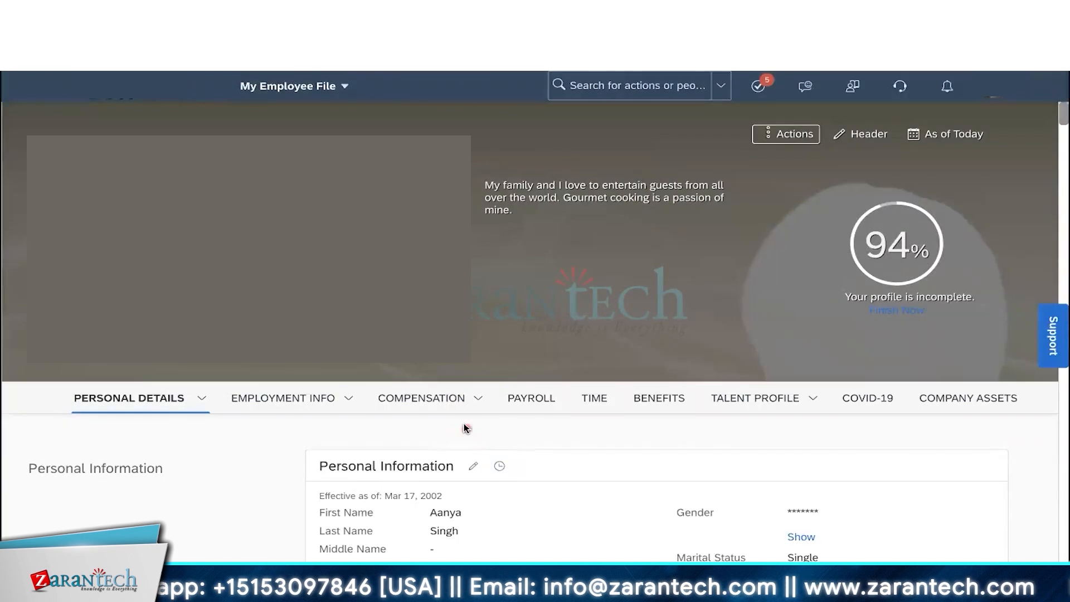
- Open the Job Information change history and highlight the event and event reason of the Jan 01, 2017 record
scroll(467, 422, "down", 10)
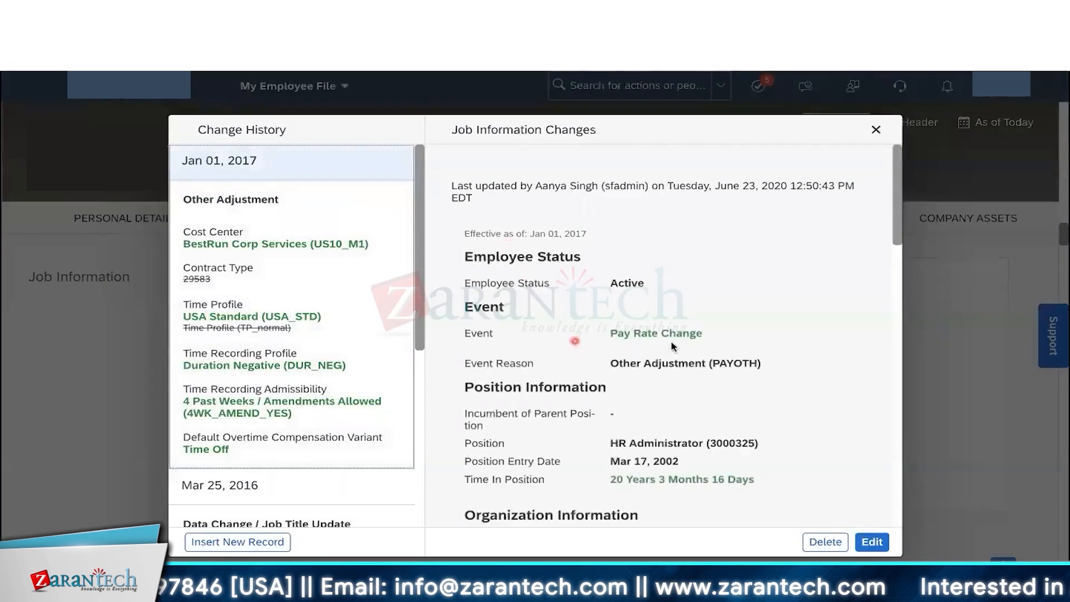
left_click_drag(652, 332, 742, 374)
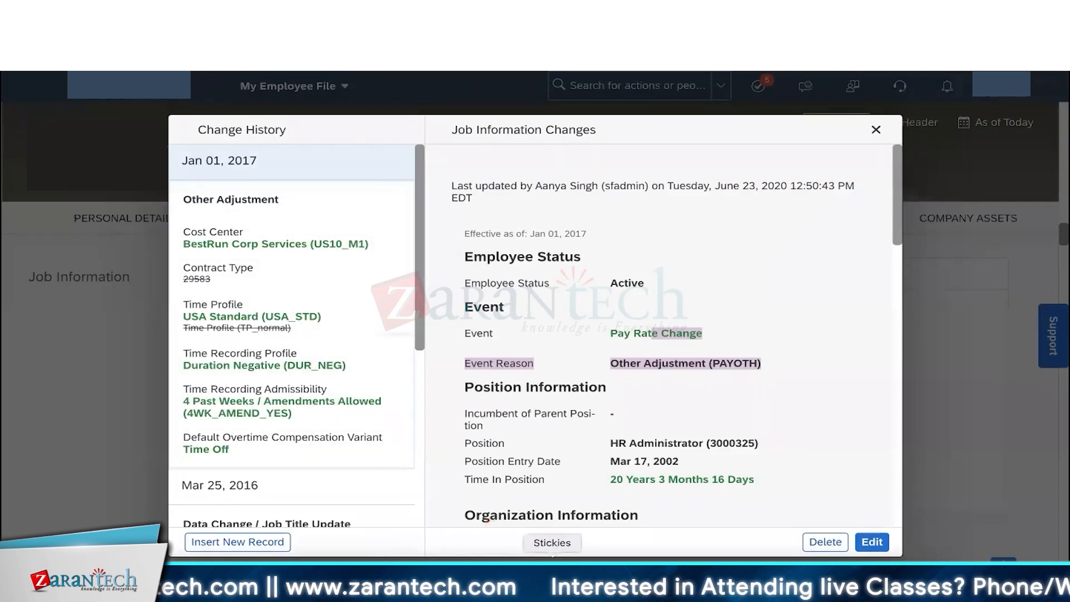
- Switch to the Word document, highlight the derivation and propagation rule items in the Implementation Sequence, and return to Chrome
left_click(498, 580)
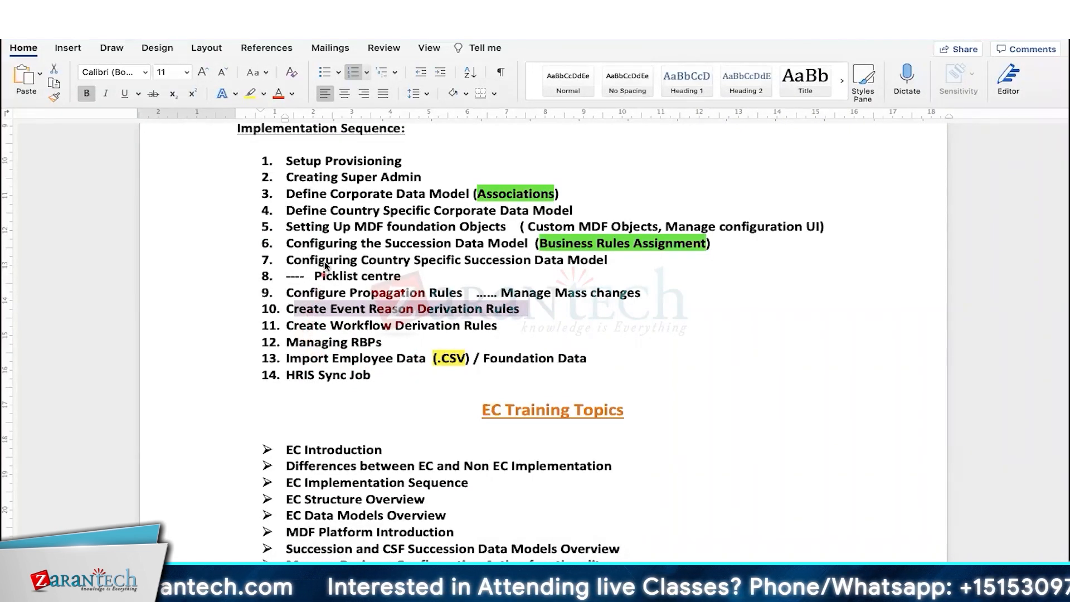
left_click_drag(287, 308, 520, 328)
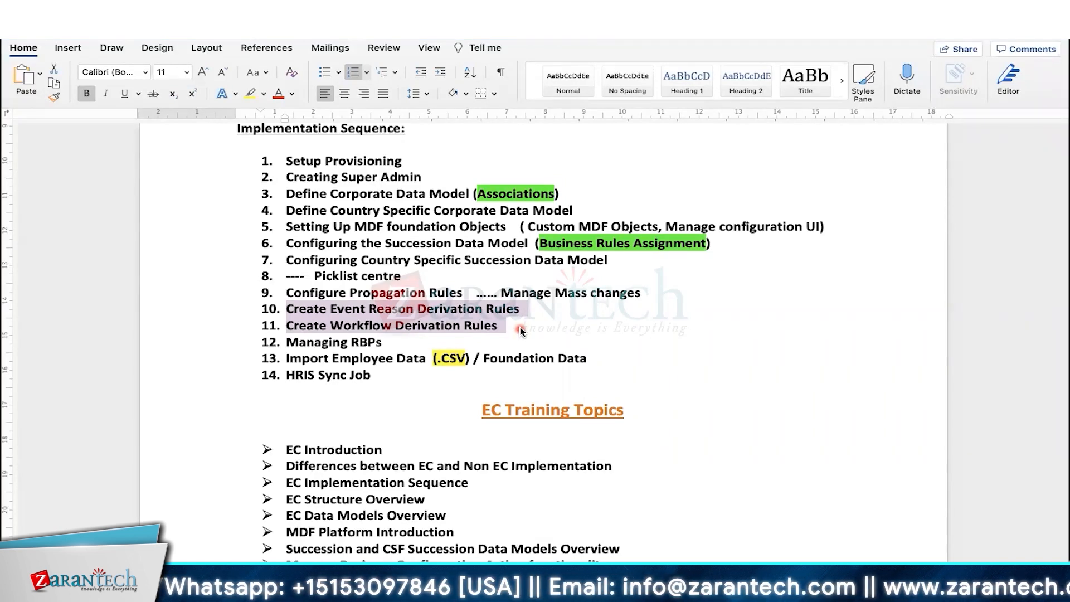
left_click_drag(286, 293, 447, 298)
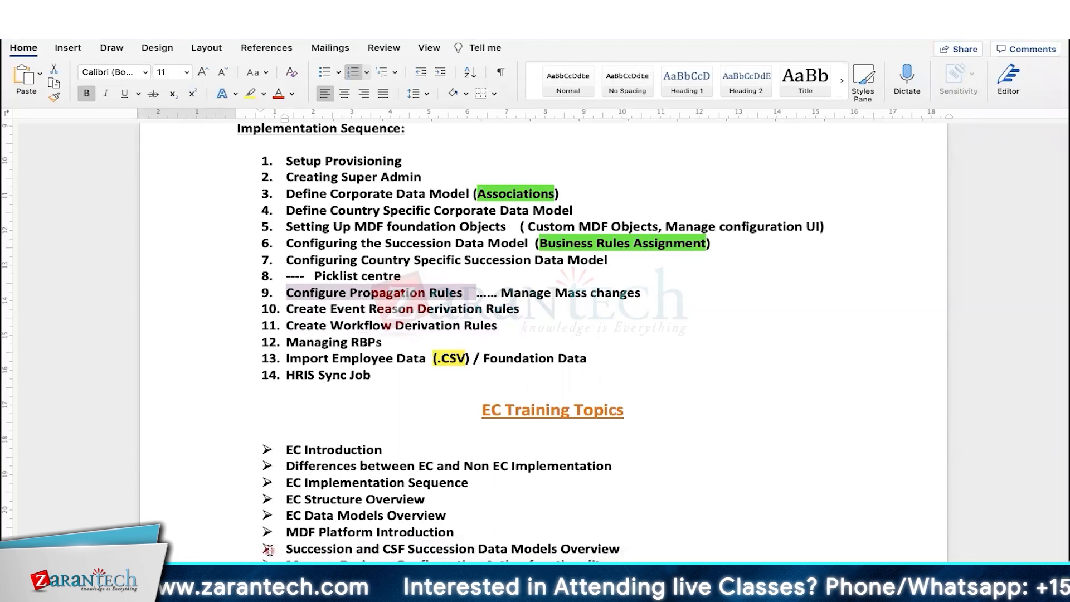
left_click(262, 580)
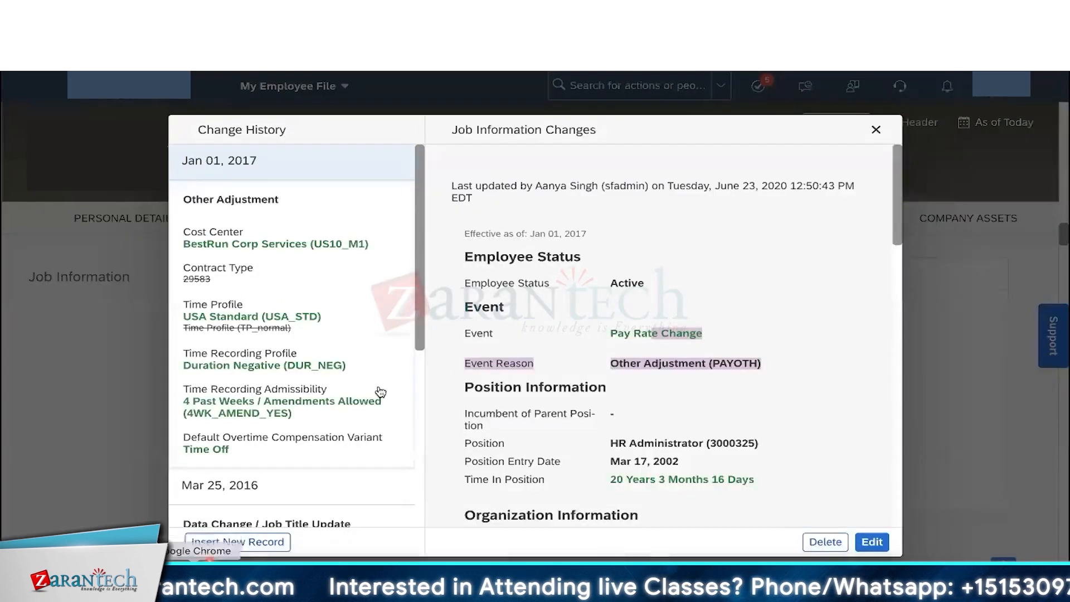
- Close the job information history and start a Job Information change for the employee effective Jul 03, 2022
left_click(876, 129)
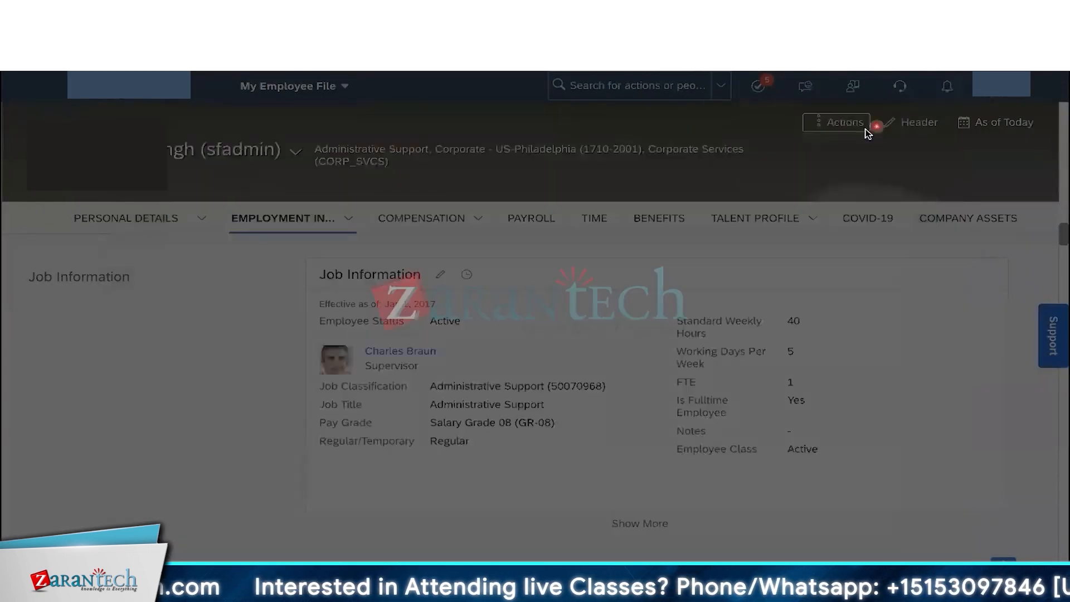
left_click(842, 123)
left_click(835, 176)
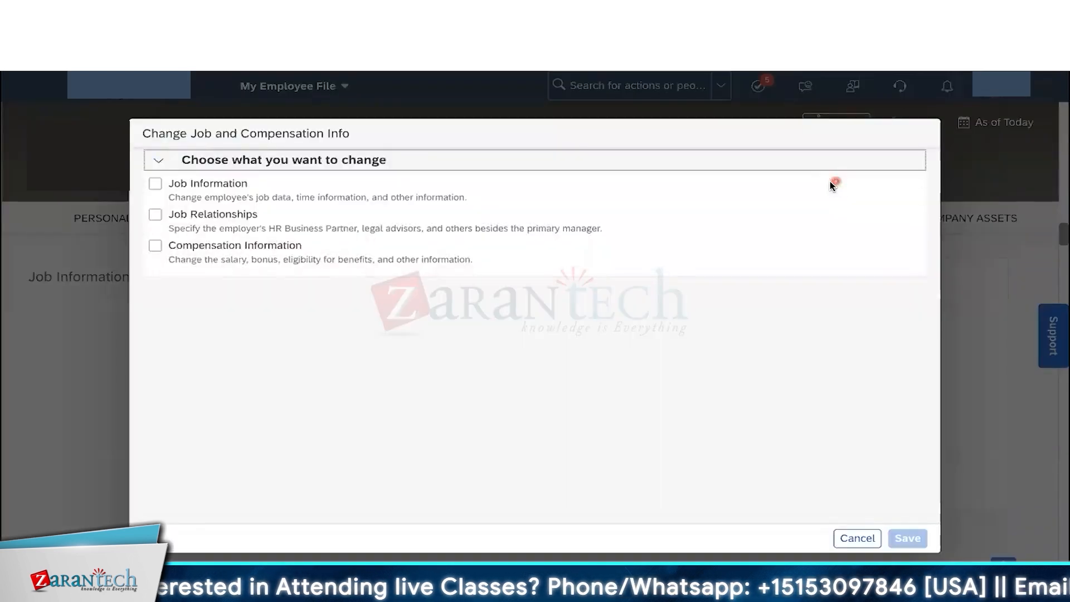
left_click(155, 183)
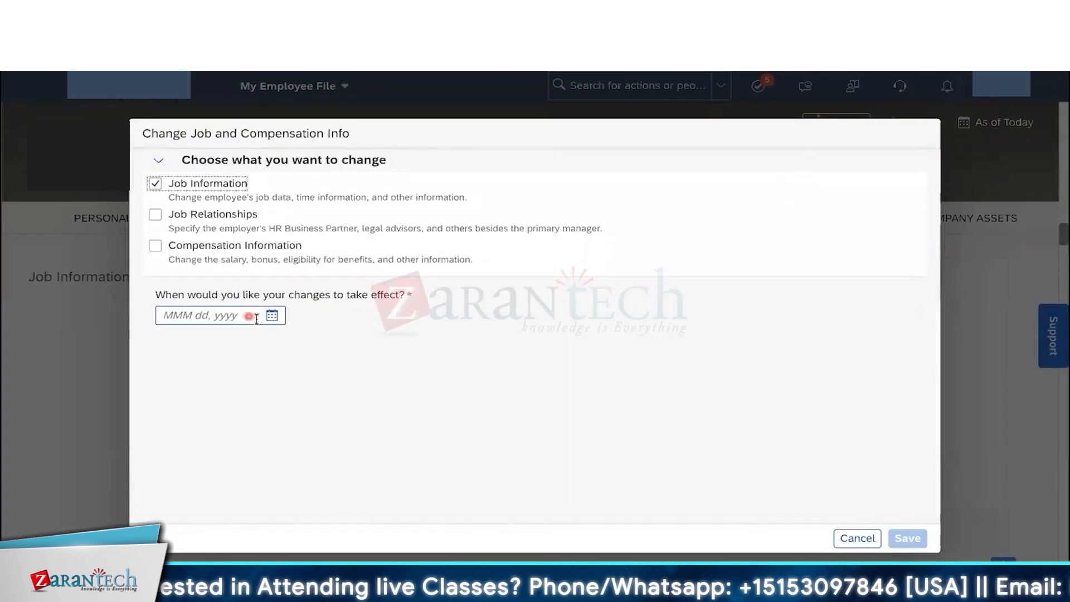
left_click(270, 317)
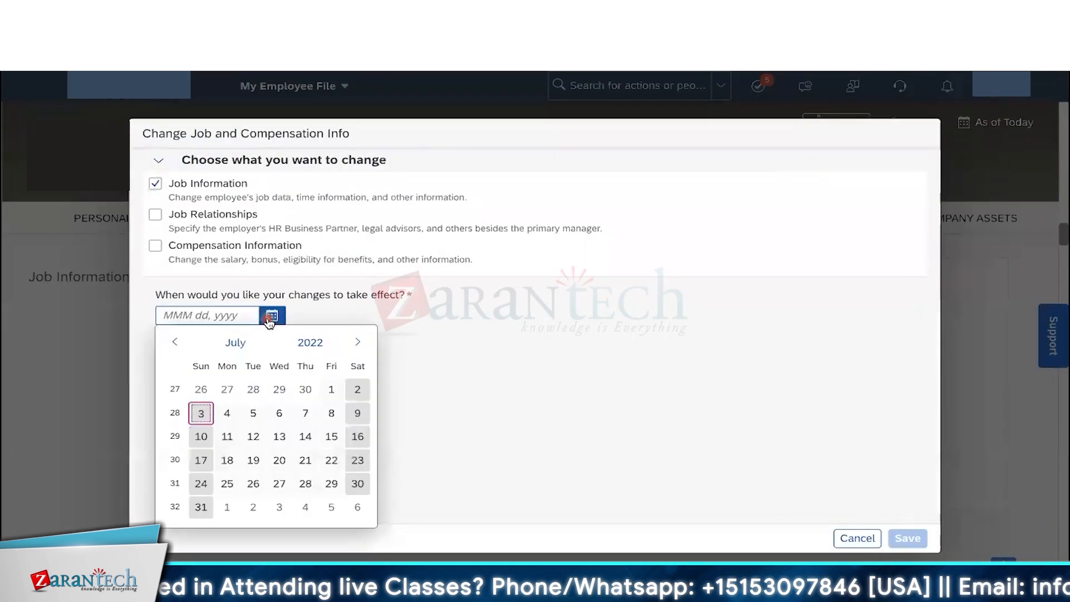
left_click(196, 413)
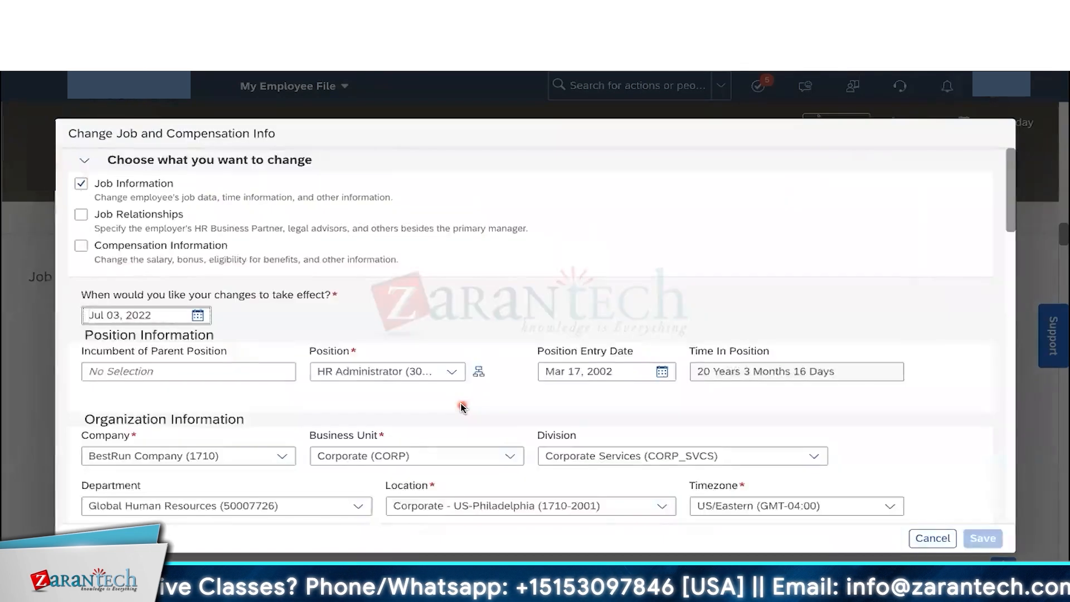
- Set the employee's Location to Chicago (1710-2011) and check the organization fields that depend on it
scroll(461, 408, "down", 1)
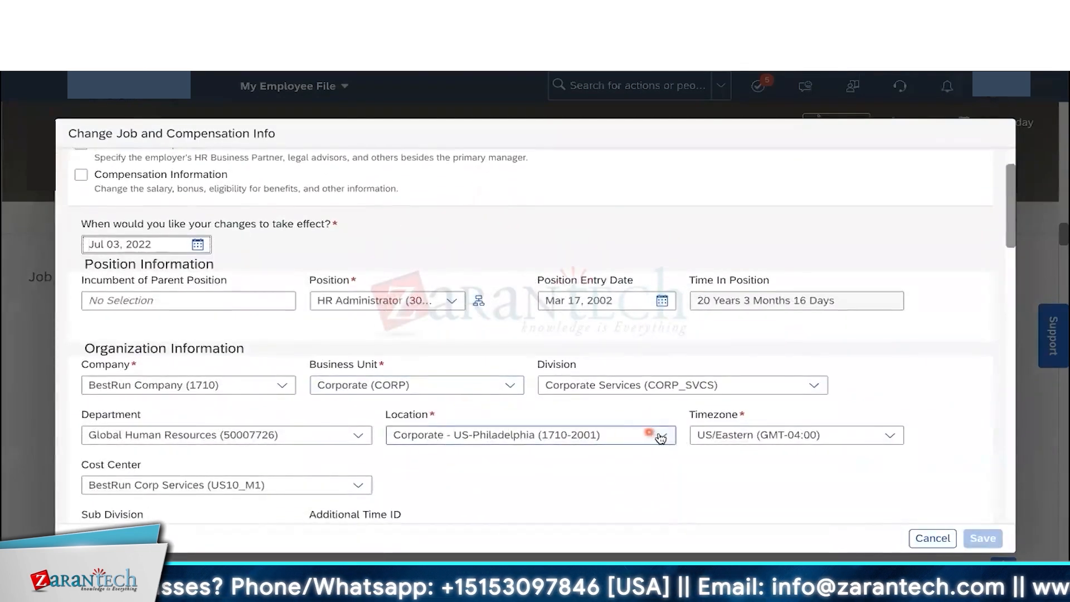
left_click(663, 435)
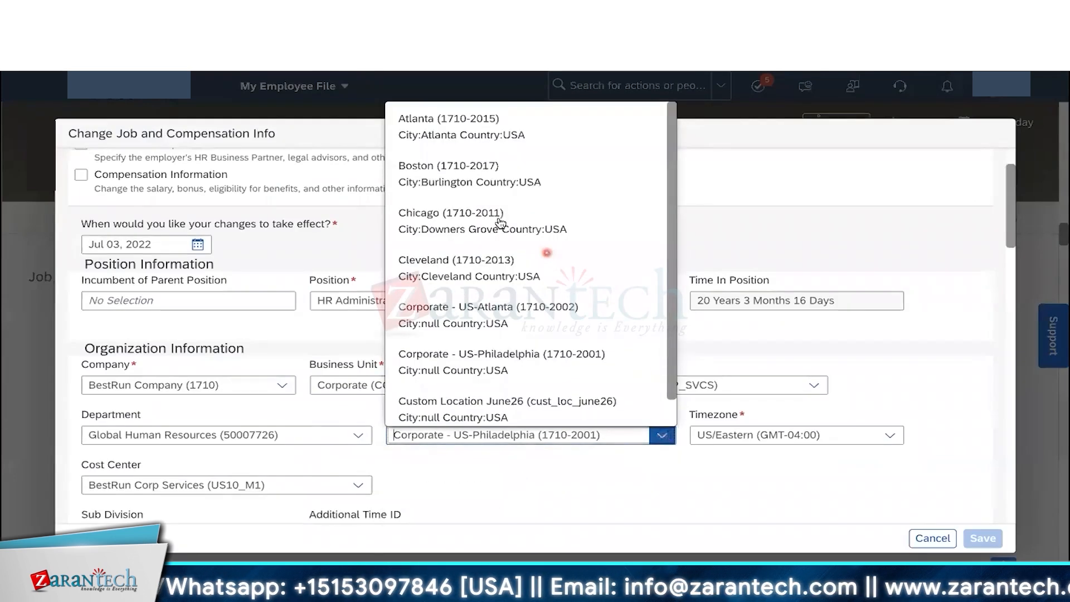
left_click(458, 219)
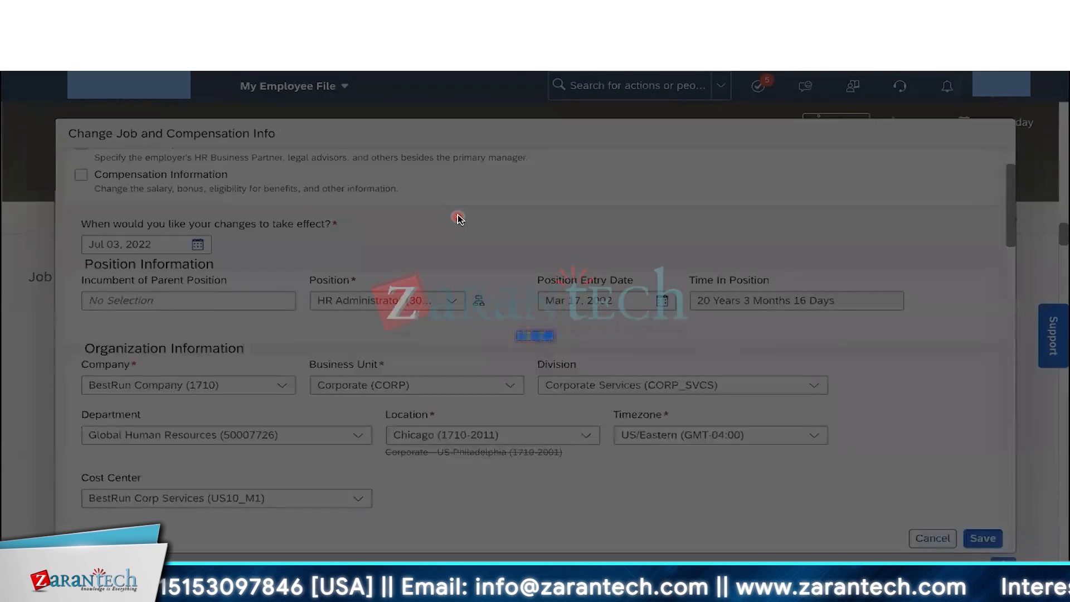
scroll(440, 435, "down", 3)
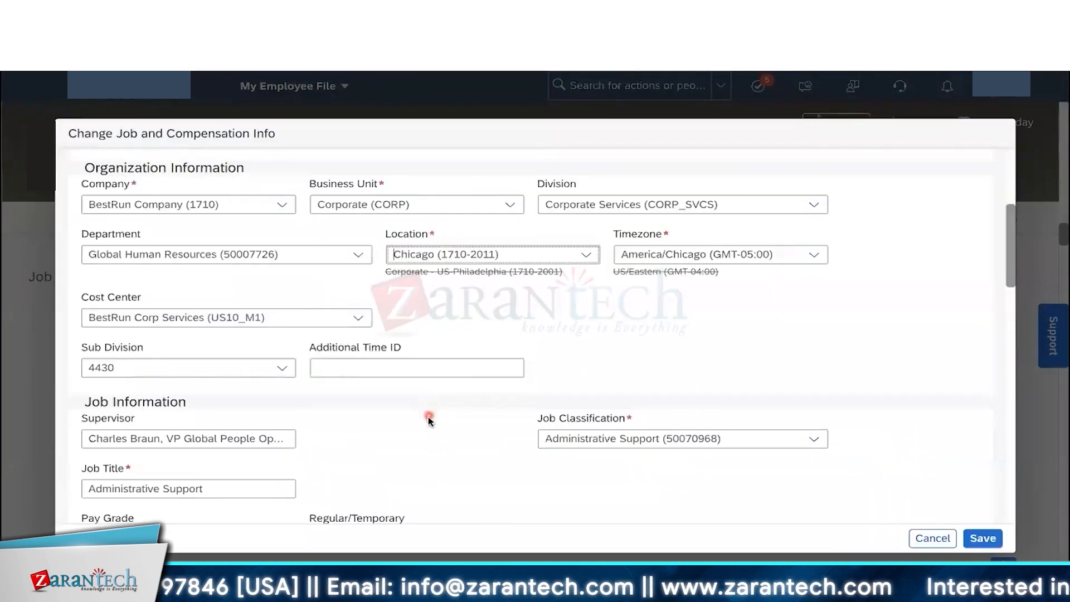
scroll(444, 331, "up", 2)
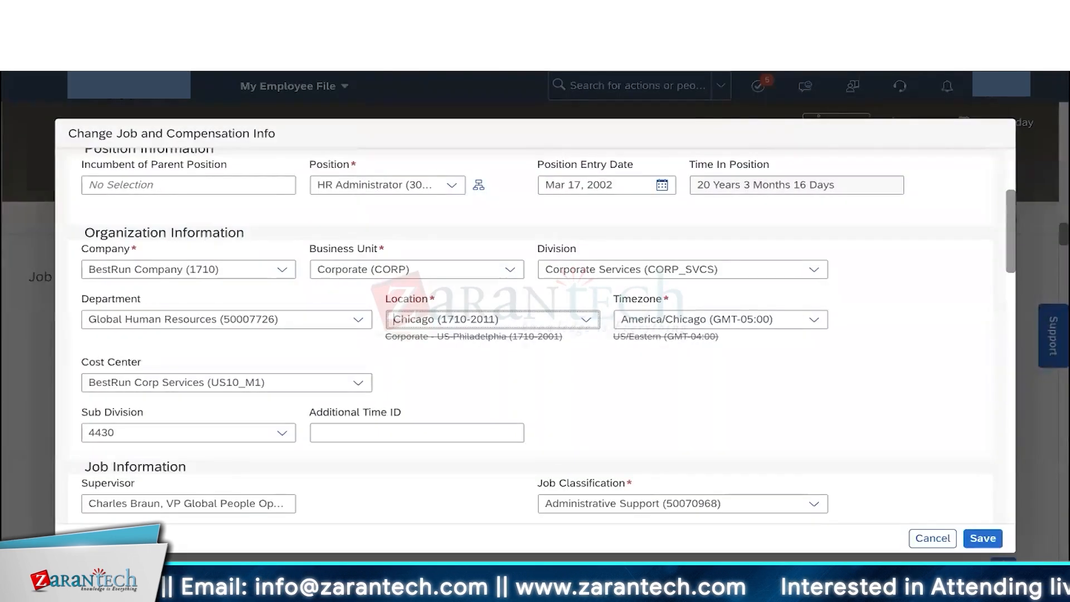
- Change the Location to Cleveland (1710-2013) and check the Timezone field
left_click(584, 319)
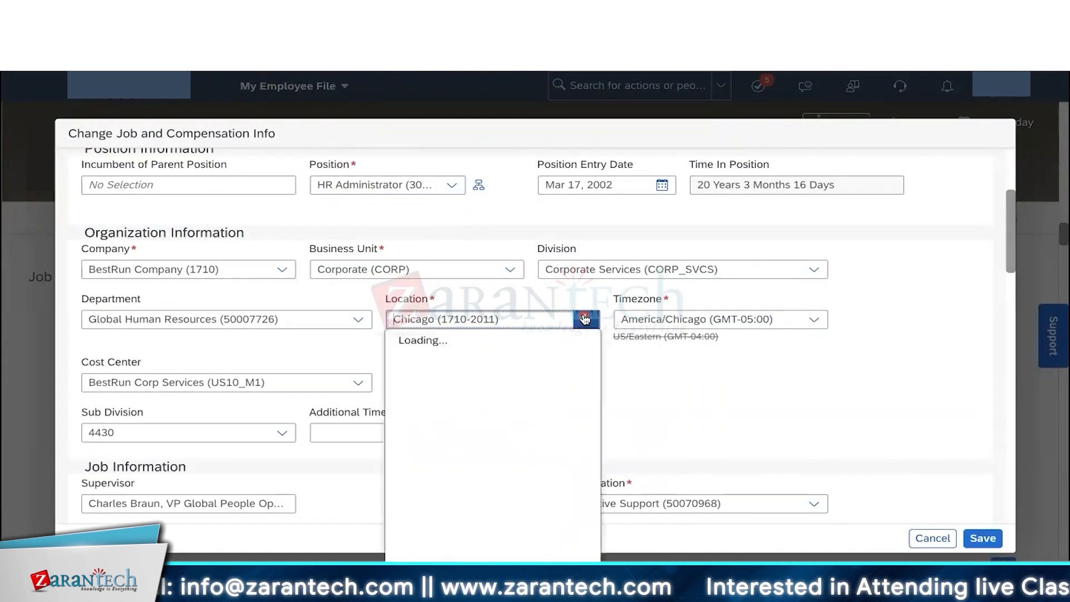
left_click(505, 499)
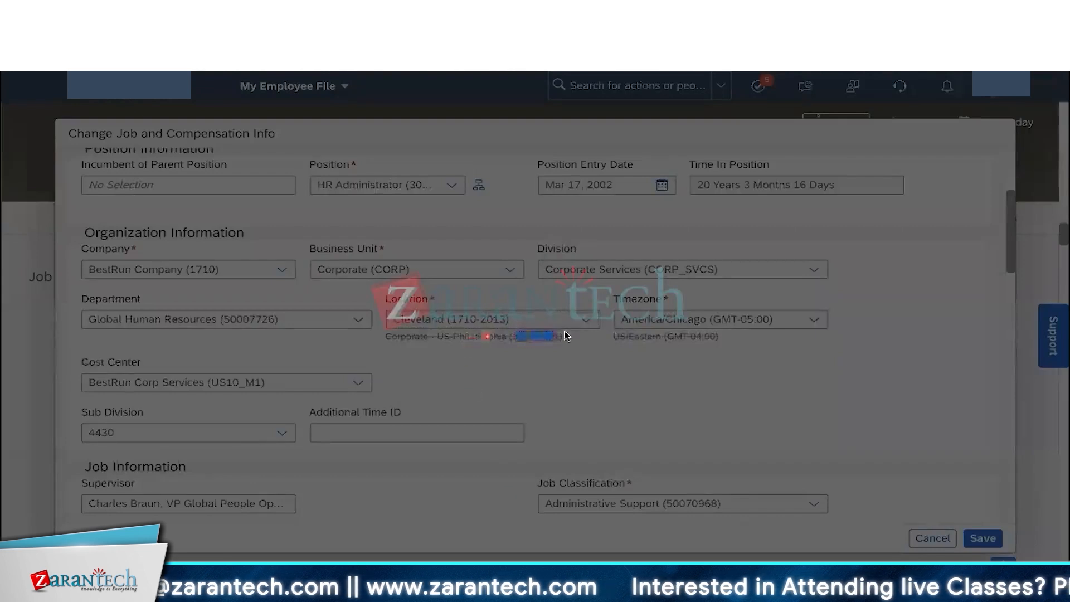
scroll(689, 339, "down", 1)
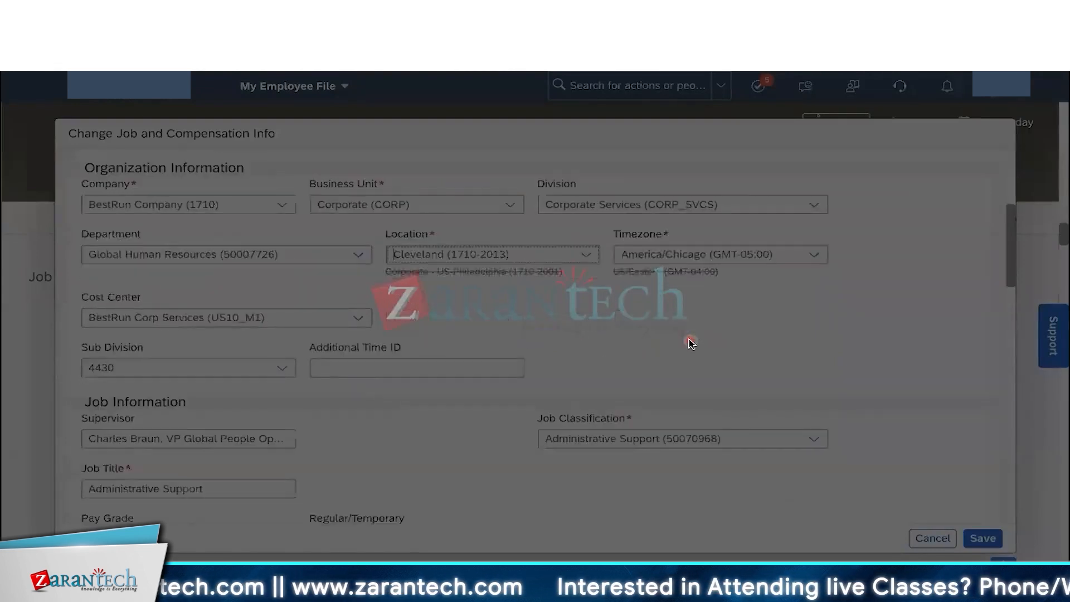
scroll(691, 344, "up", 1)
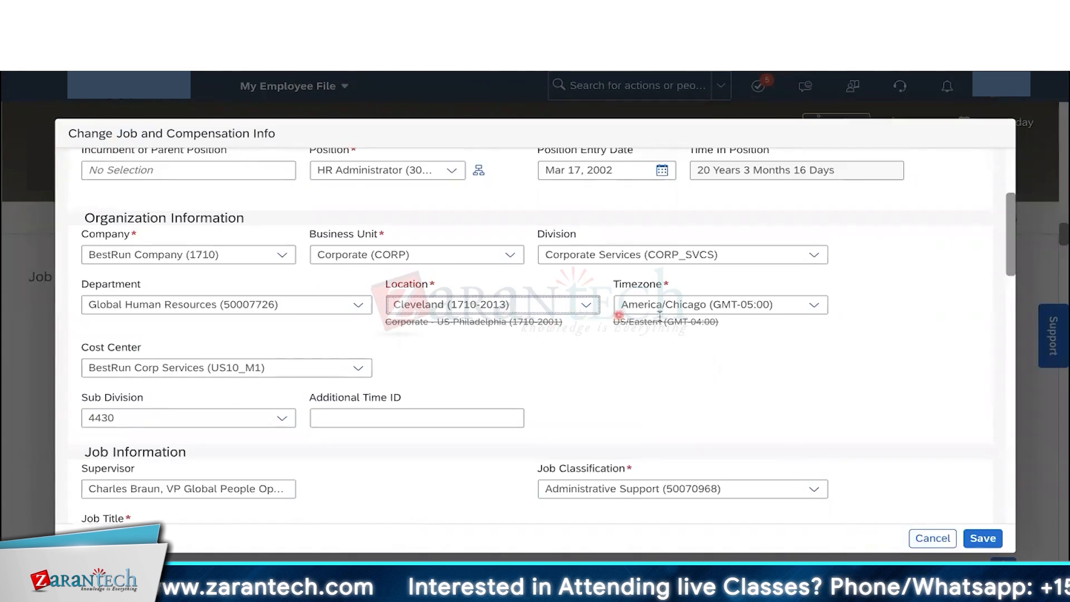
- Change the Location to Atlanta (1710-2015) in Organization Information
left_click(586, 305)
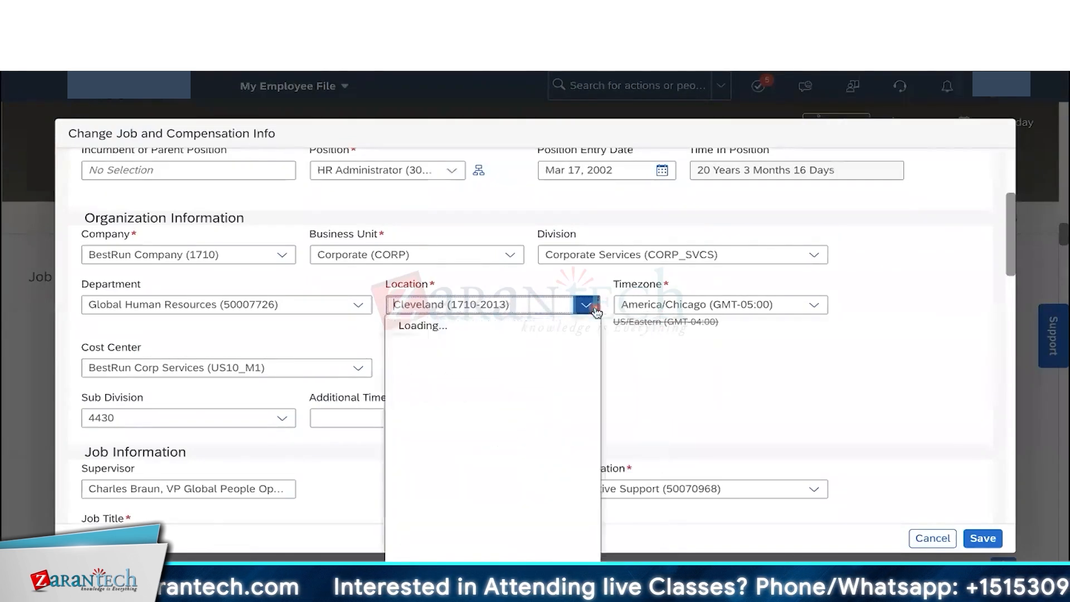
left_click(524, 339)
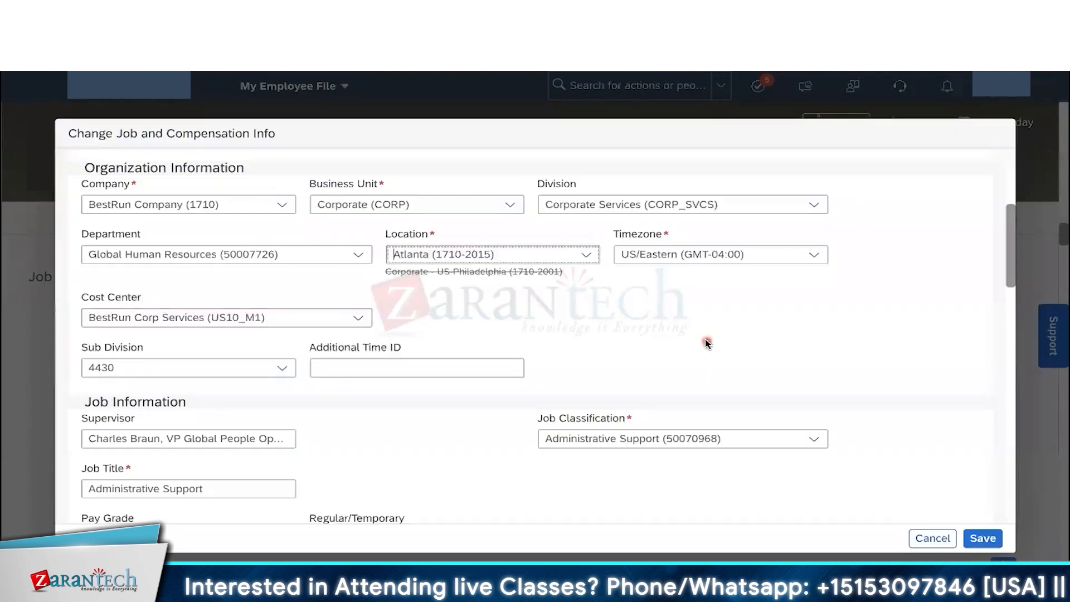
scroll(706, 344, "up", 2)
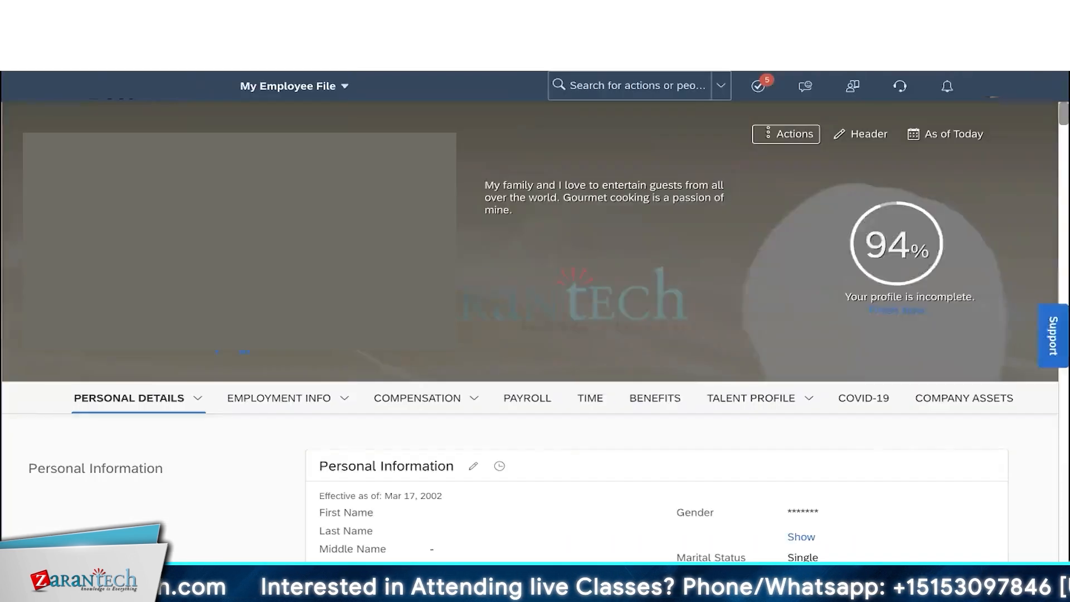
- Find Business Rules Admin through the action search and start creating a new business rule
left_click(560, 86)
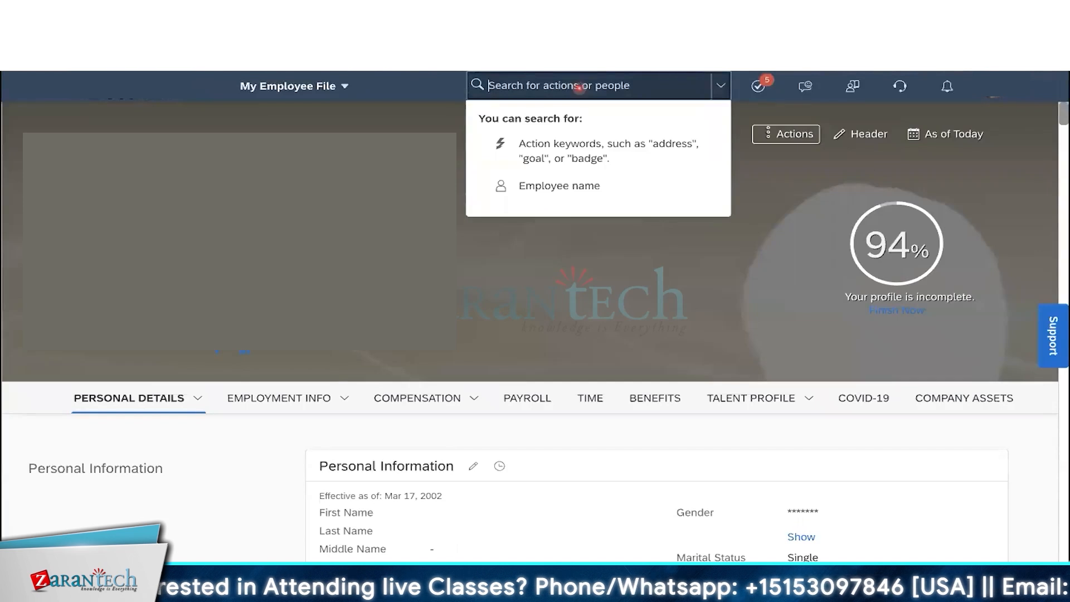
type("business")
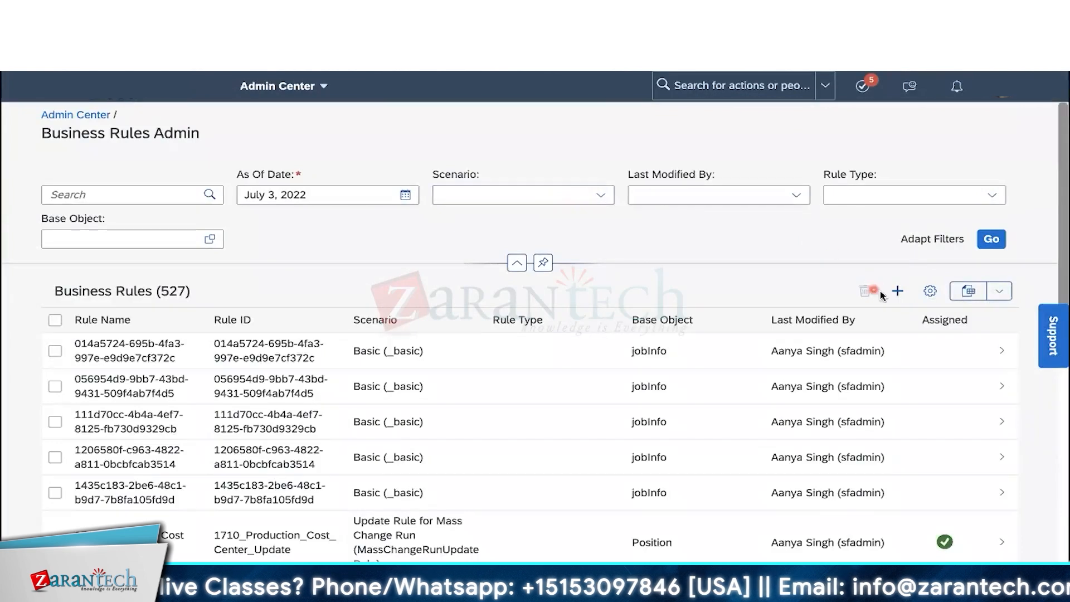
left_click(897, 292)
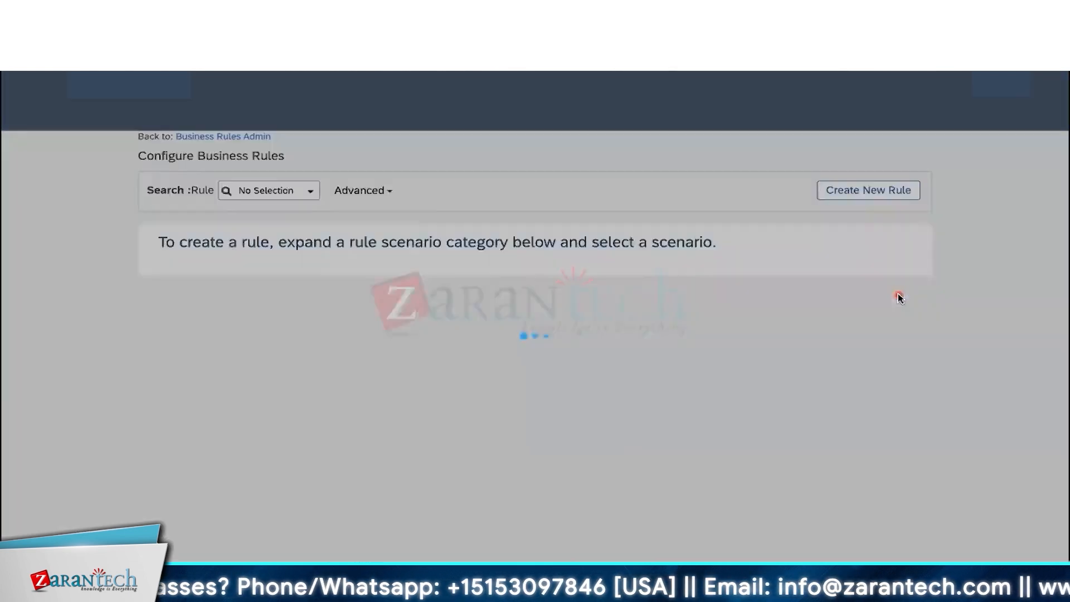
scroll(898, 297, "down", 3)
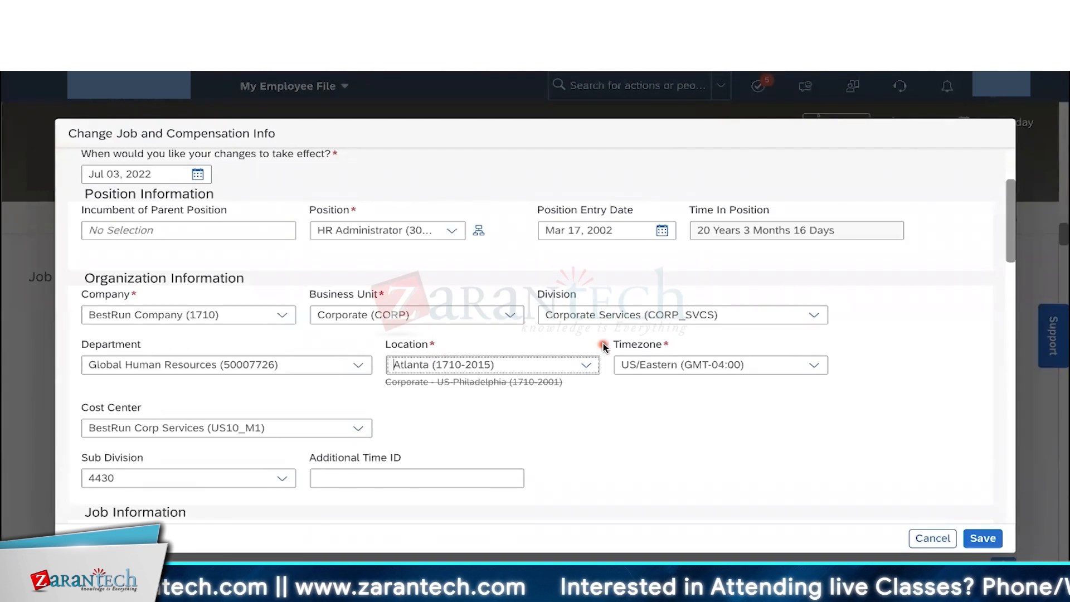
- Examine the Location and Timezone fields and the list of selectable locations in the job information change form
left_click_drag(382, 343, 473, 339)
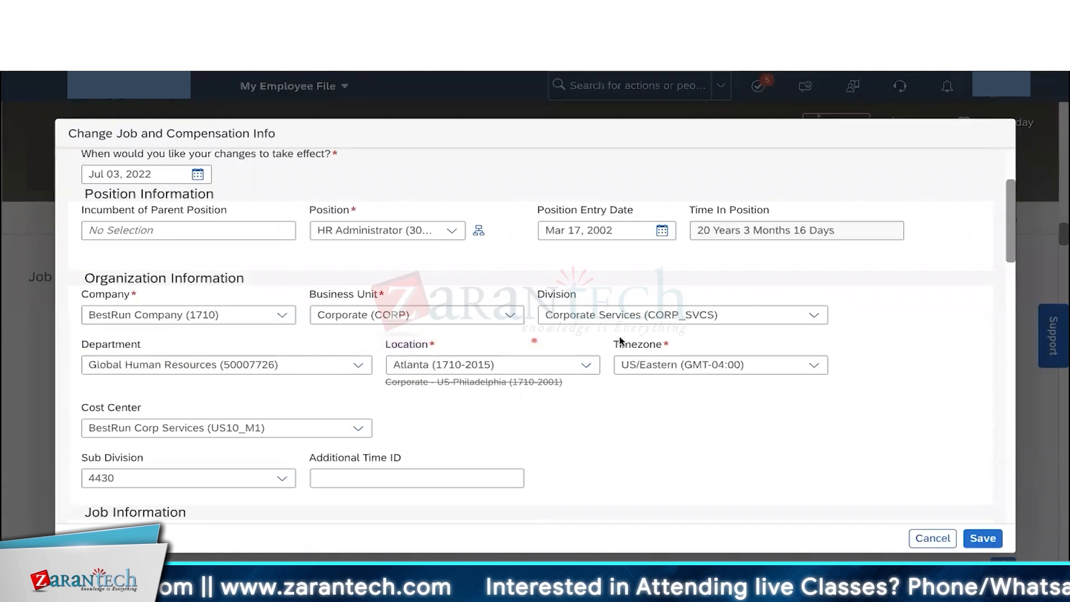
left_click_drag(621, 341, 687, 339)
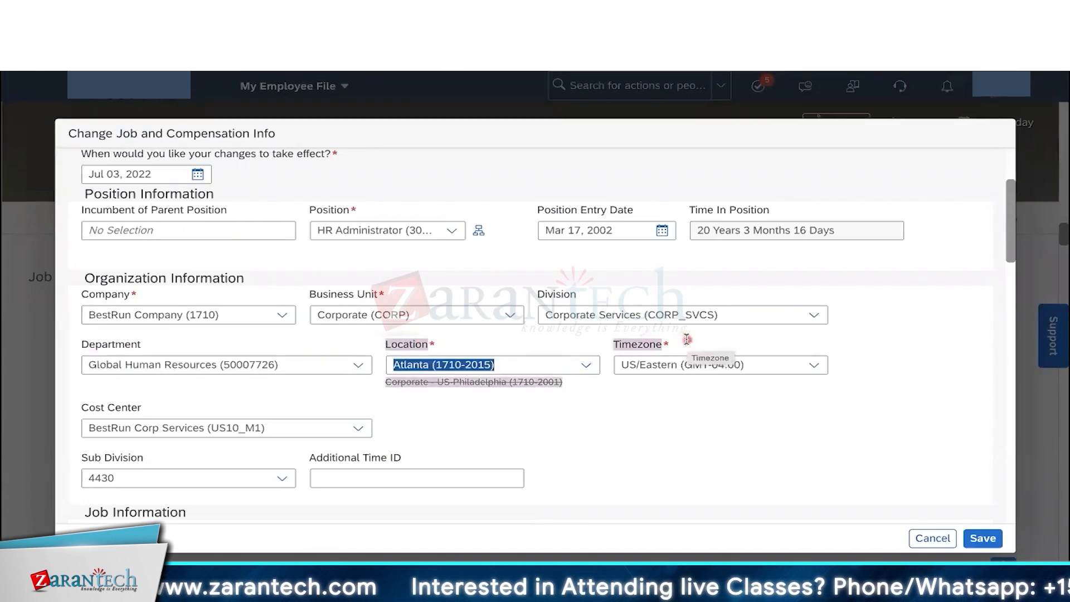
scroll(687, 339, "up", 3)
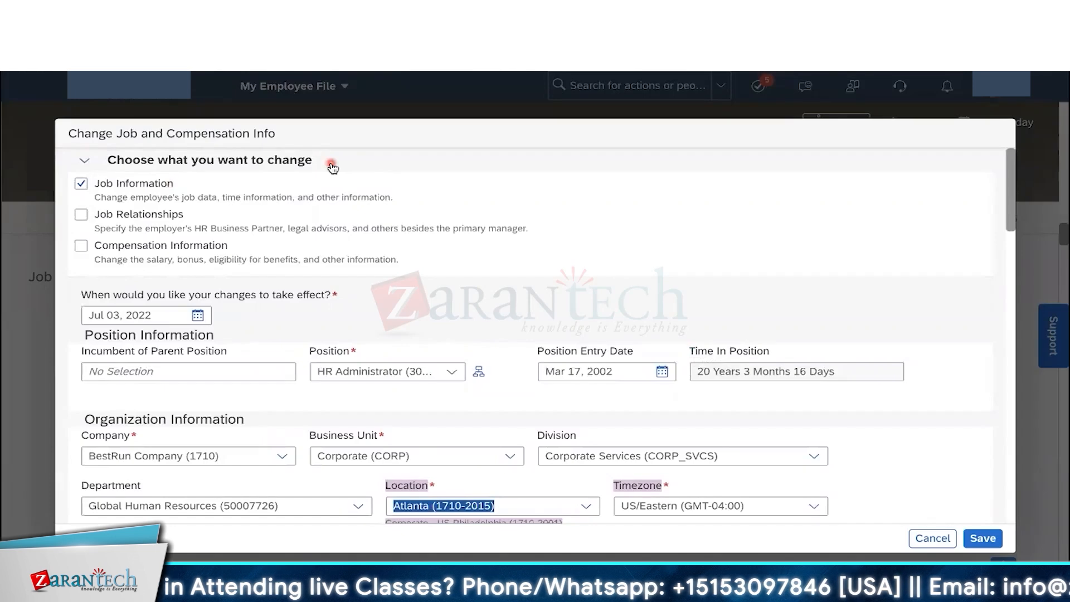
scroll(332, 167, "down", 2)
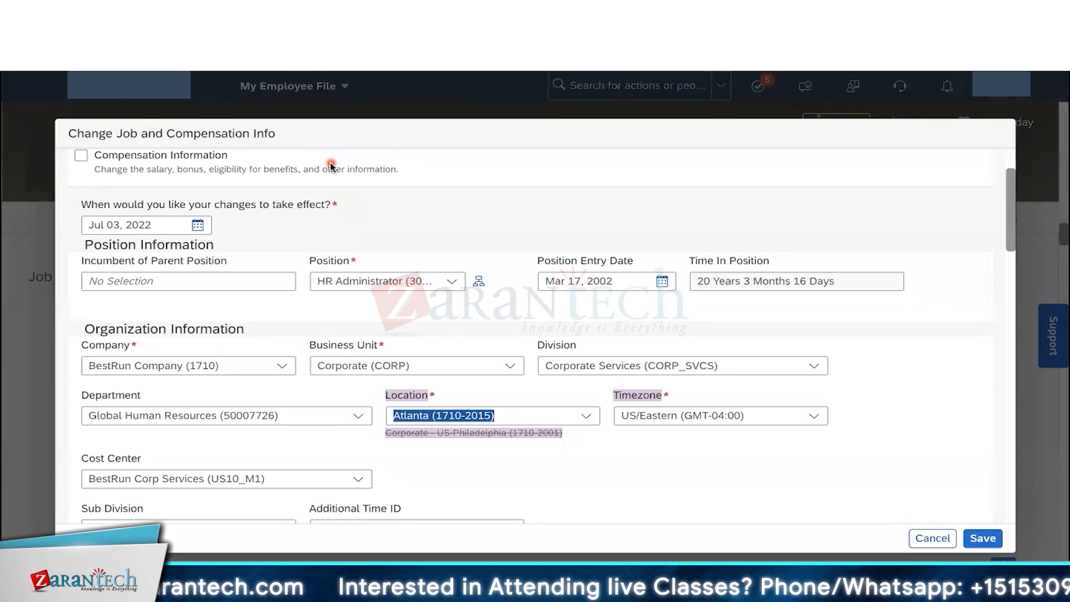
left_click(400, 415)
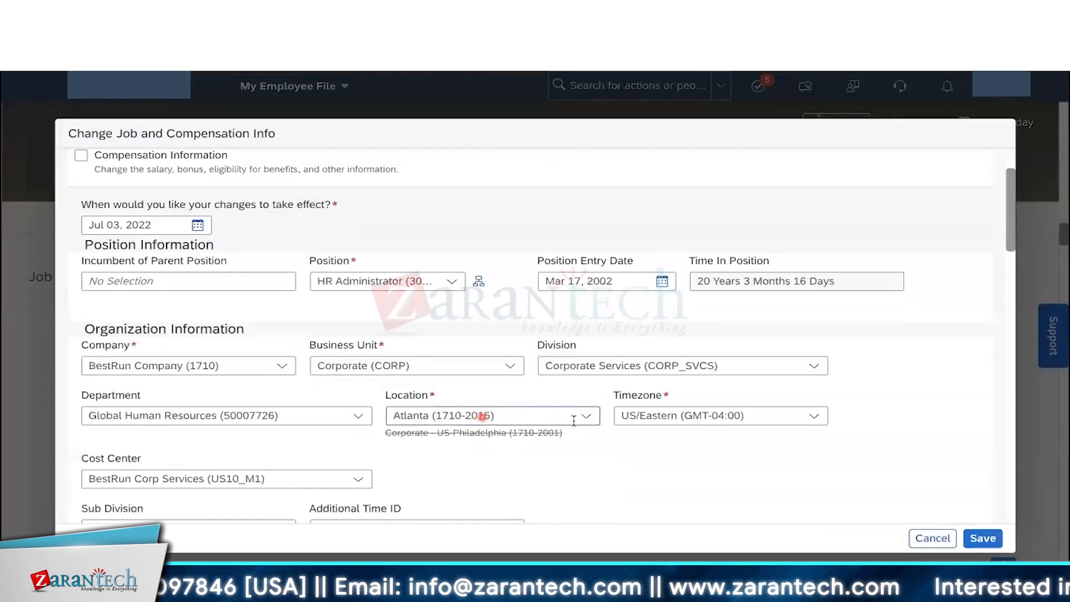
left_click(594, 419)
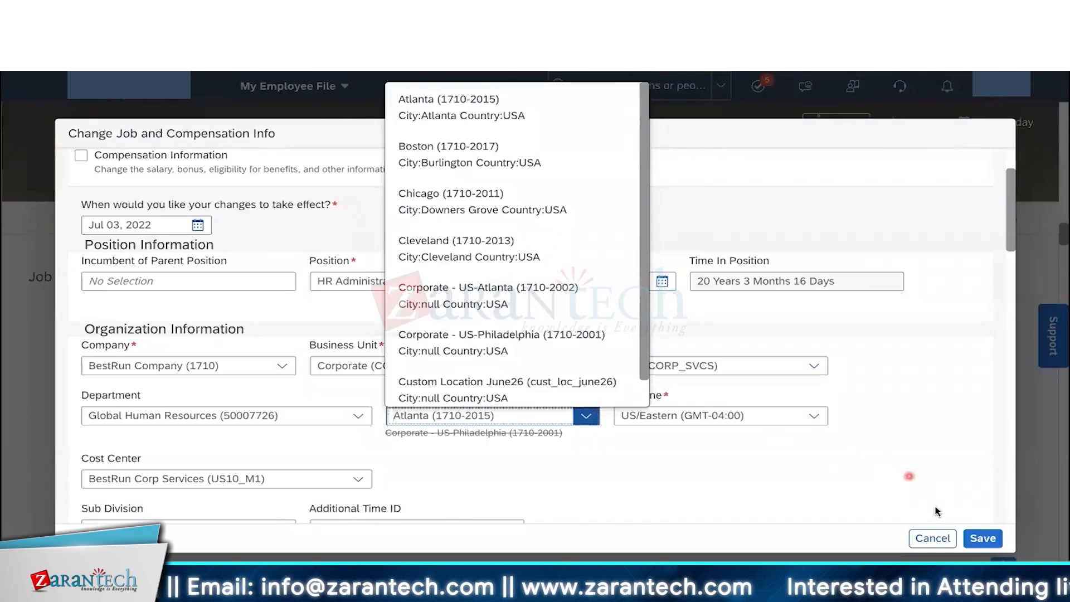
left_click(974, 538)
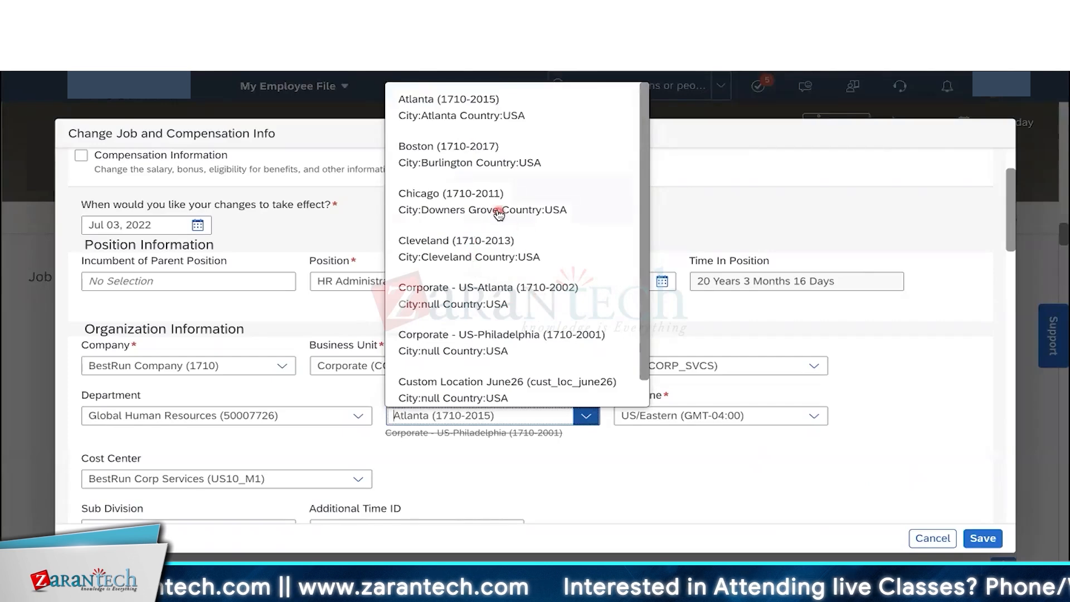
left_click(522, 454)
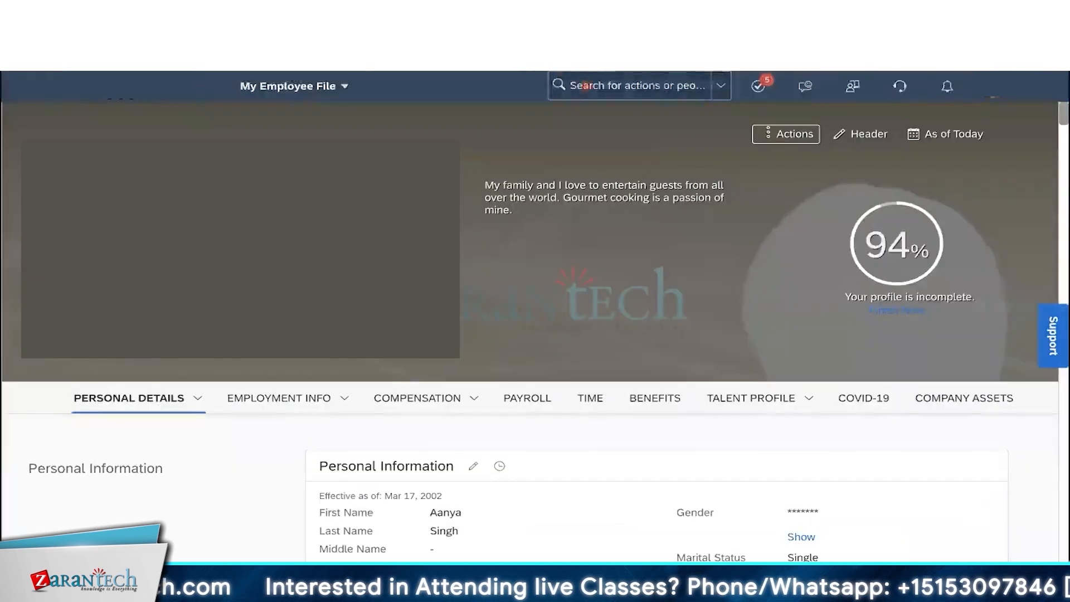
- Search the actions for "business confi" and open the business configuration of HRIS elements
left_click(586, 86)
type("busi")
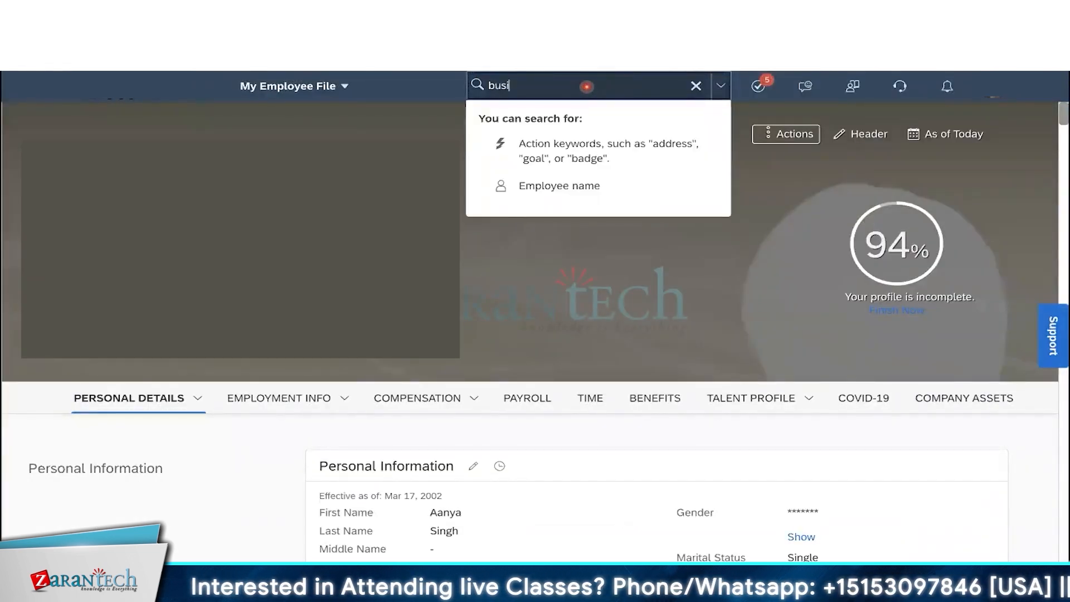
type("ness ru")
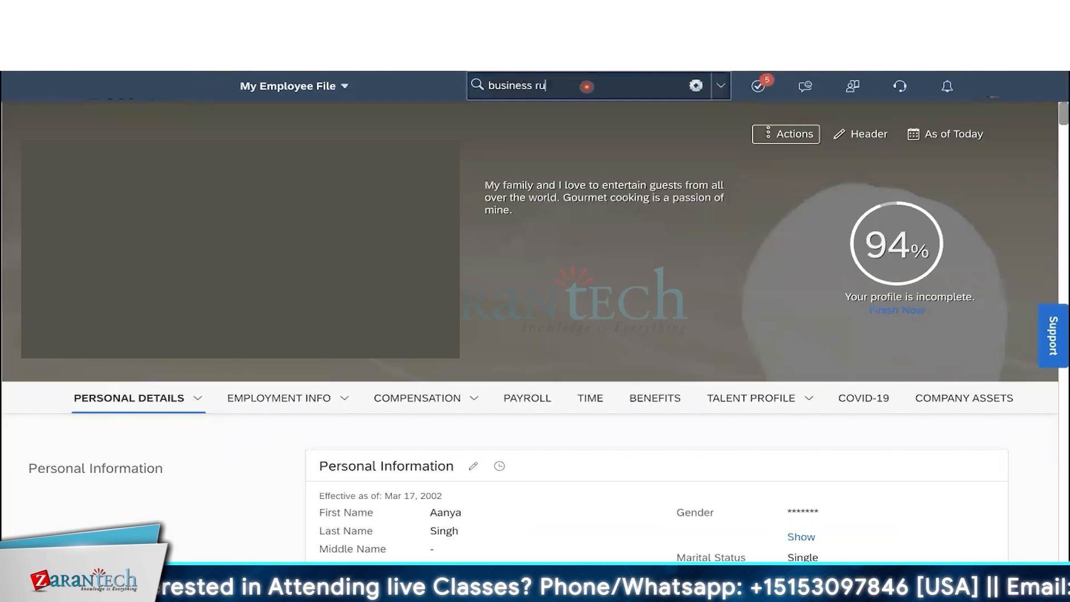
key("BackSpace")
key("BackSpace")
type("confi")
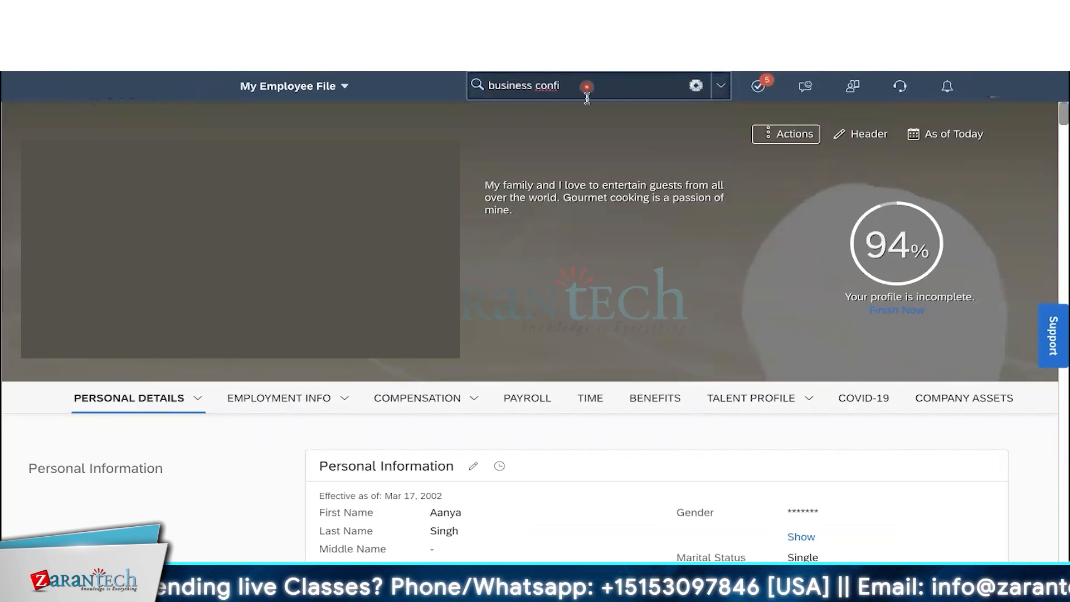
left_click(605, 201)
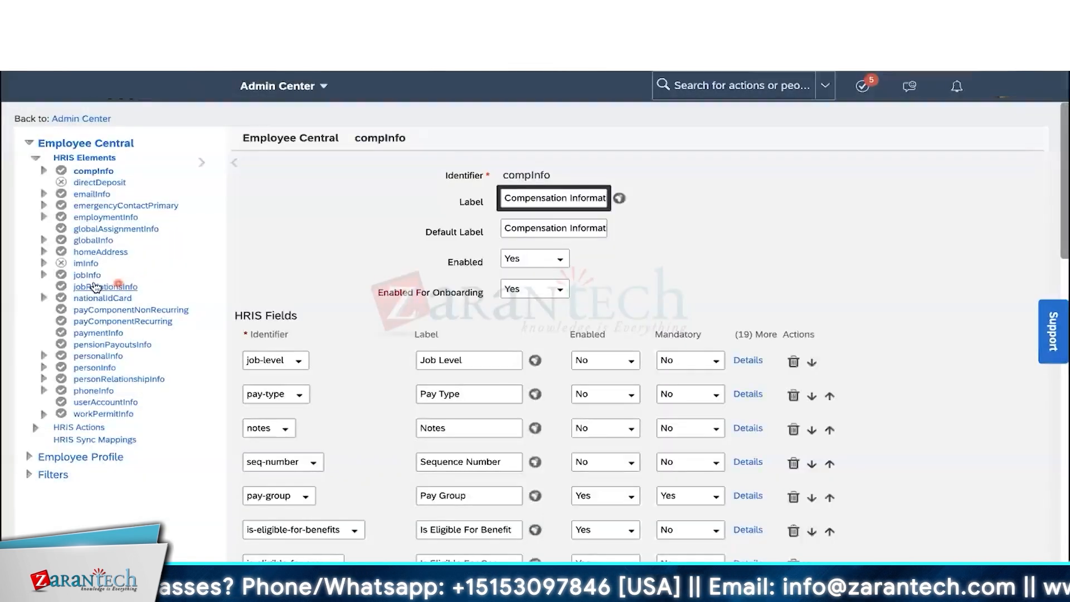
- Open the details of the location field in the jobInfo HRIS element and go to its Trigger Rules section
left_click(87, 276)
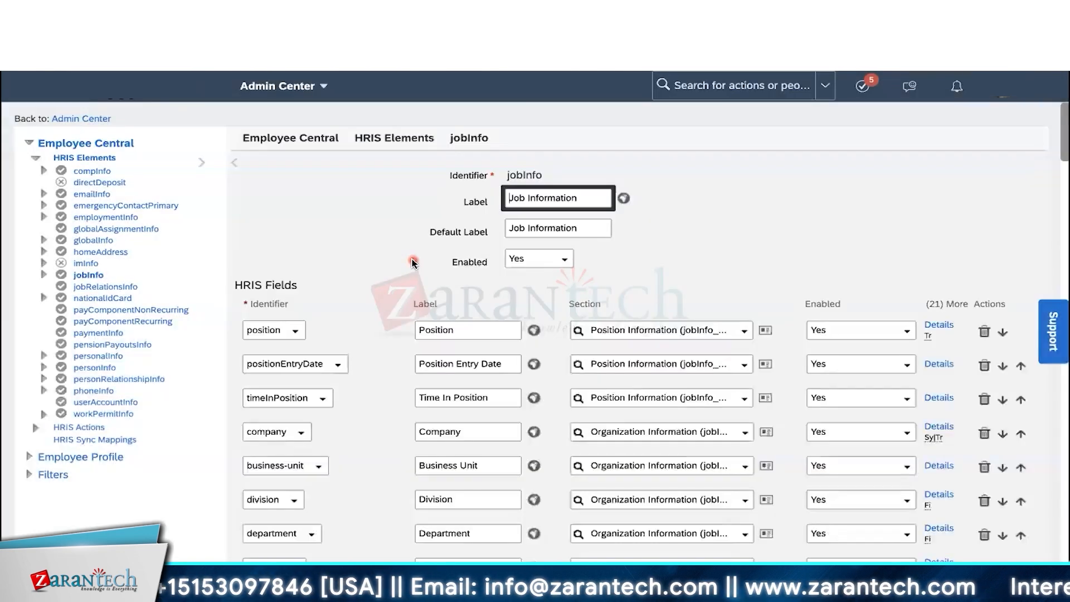
scroll(413, 262, "down", 4)
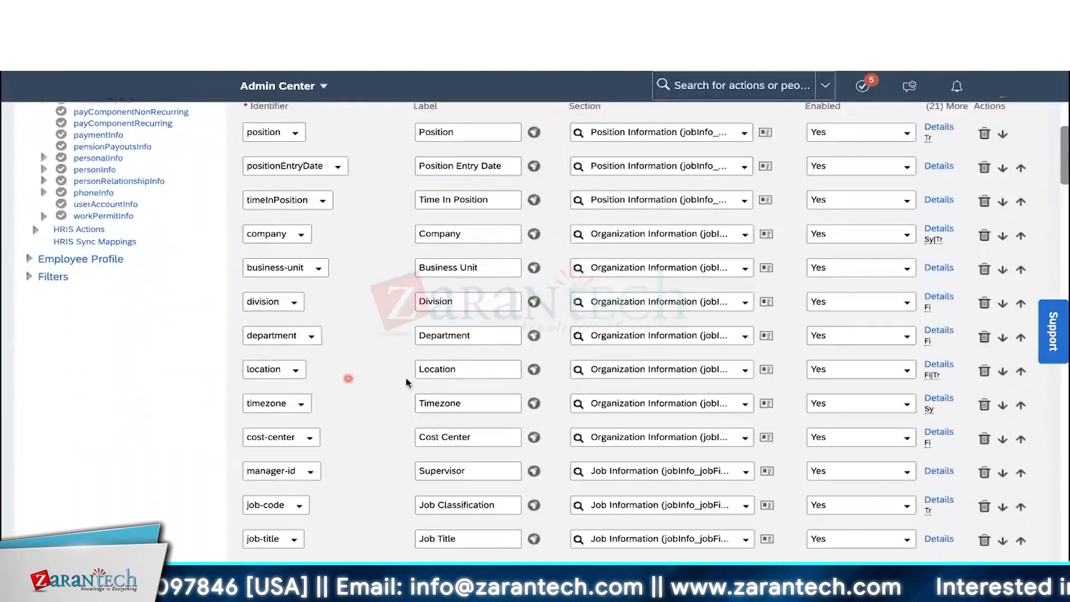
left_click_drag(483, 372, 415, 372)
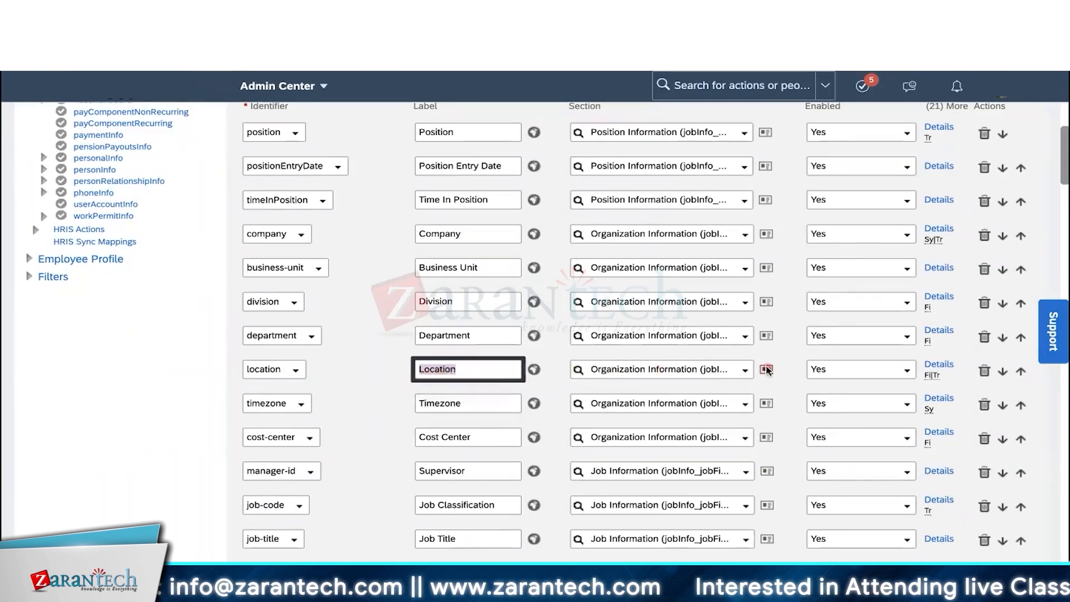
left_click(939, 367)
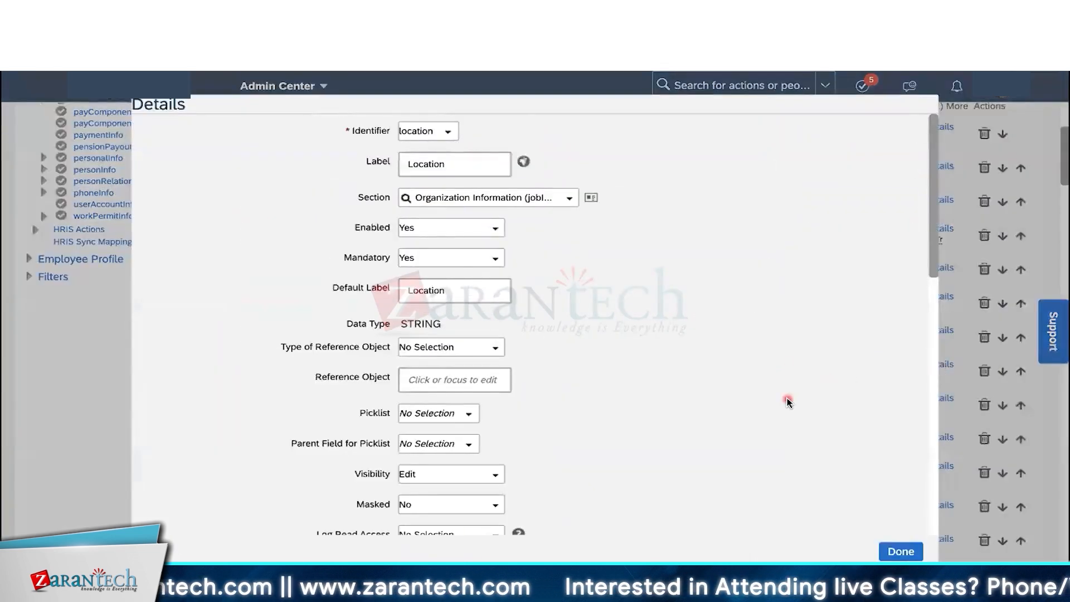
scroll(786, 402, "down", 10)
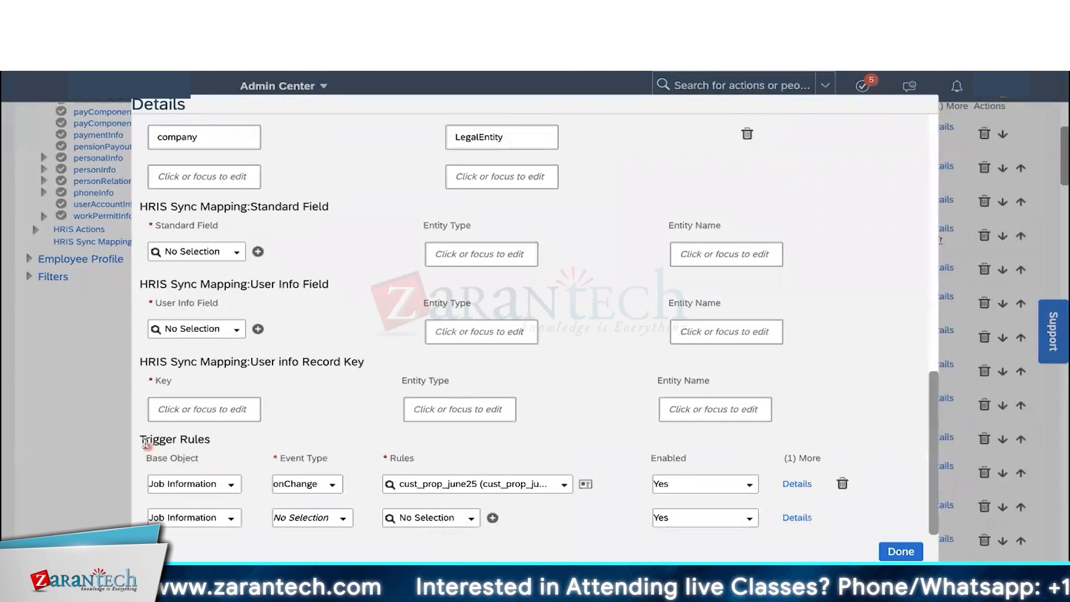
- Examine the event types available for the location field's trigger rules on the Job Information base object
left_click_drag(145, 443, 203, 444)
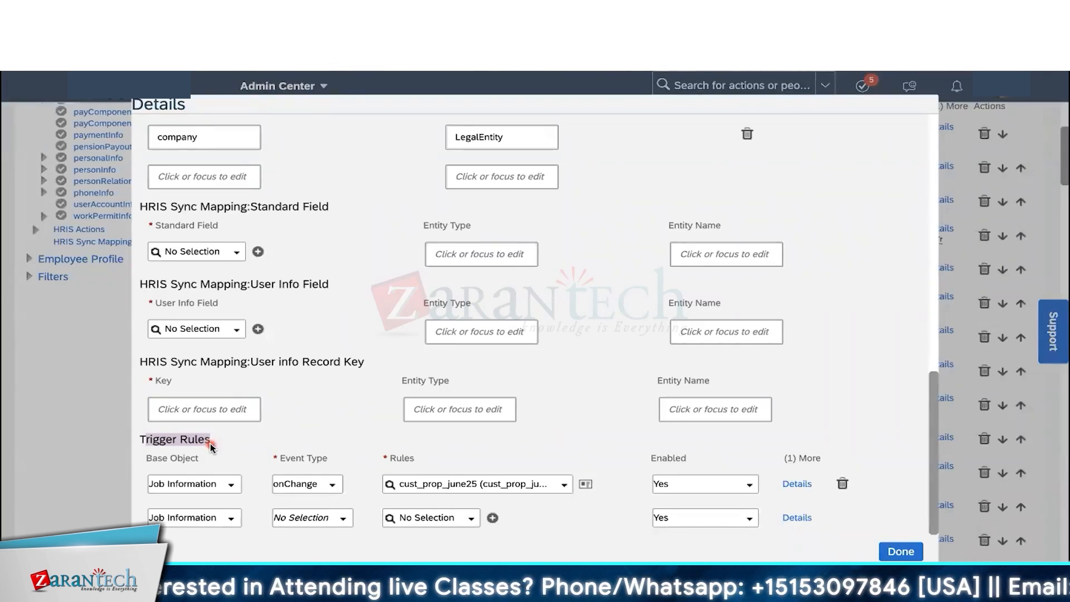
left_click(342, 481)
left_click(334, 485)
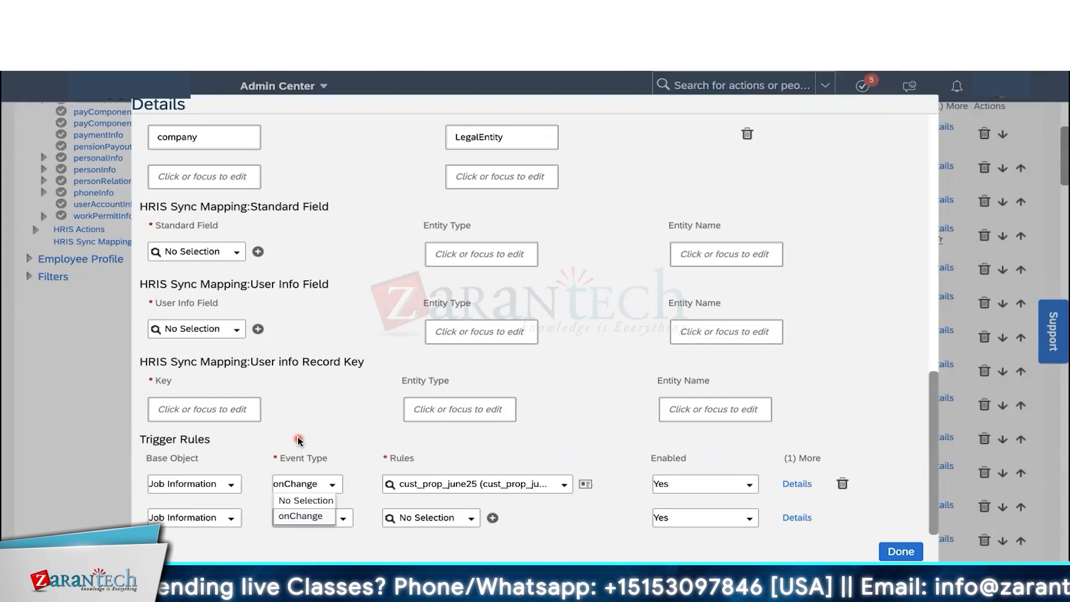
left_click(307, 516)
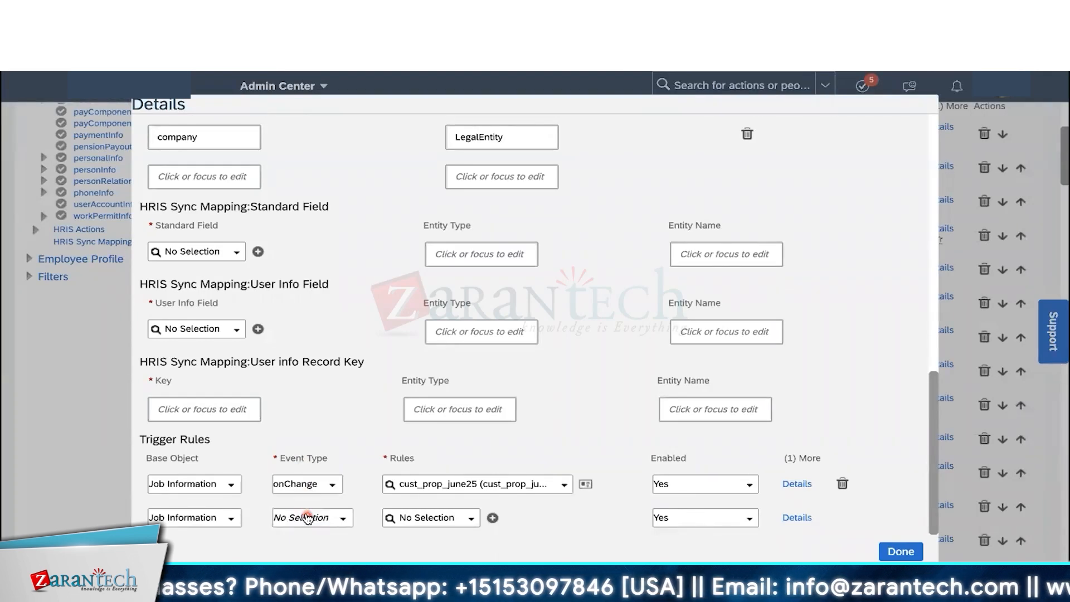
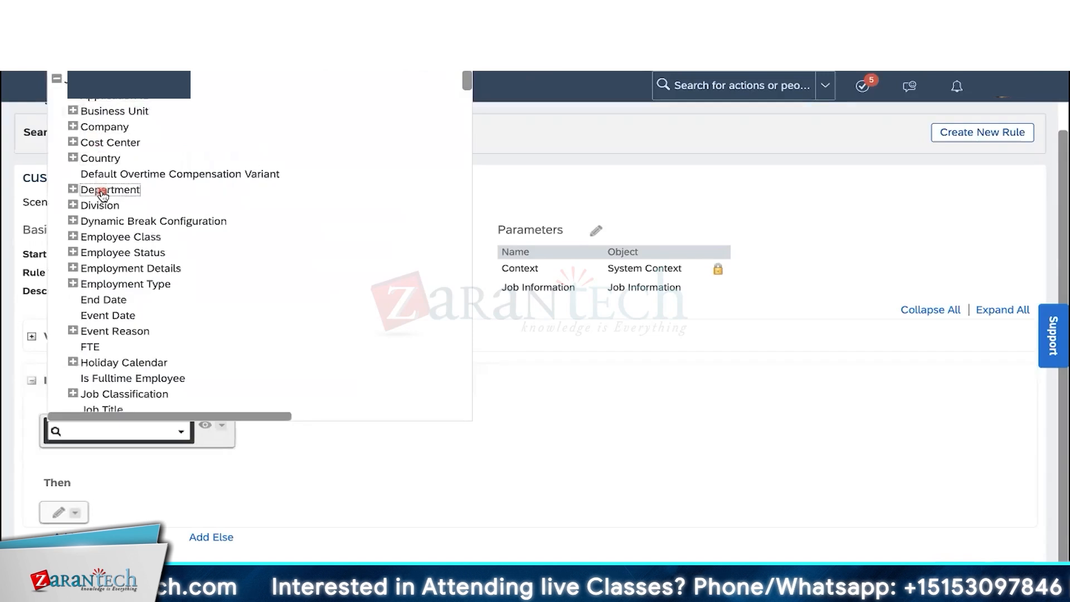
- Define the If condition of rule cust_prop_jul3 as Job Information.Location is not equal to Null
scroll(110, 274, "down", 5)
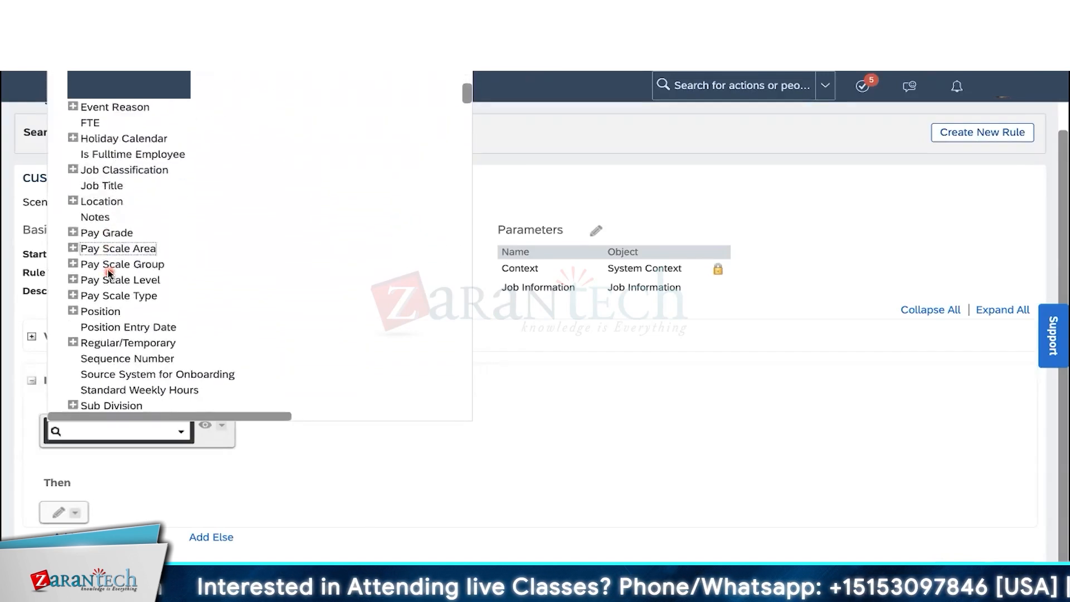
left_click(102, 201)
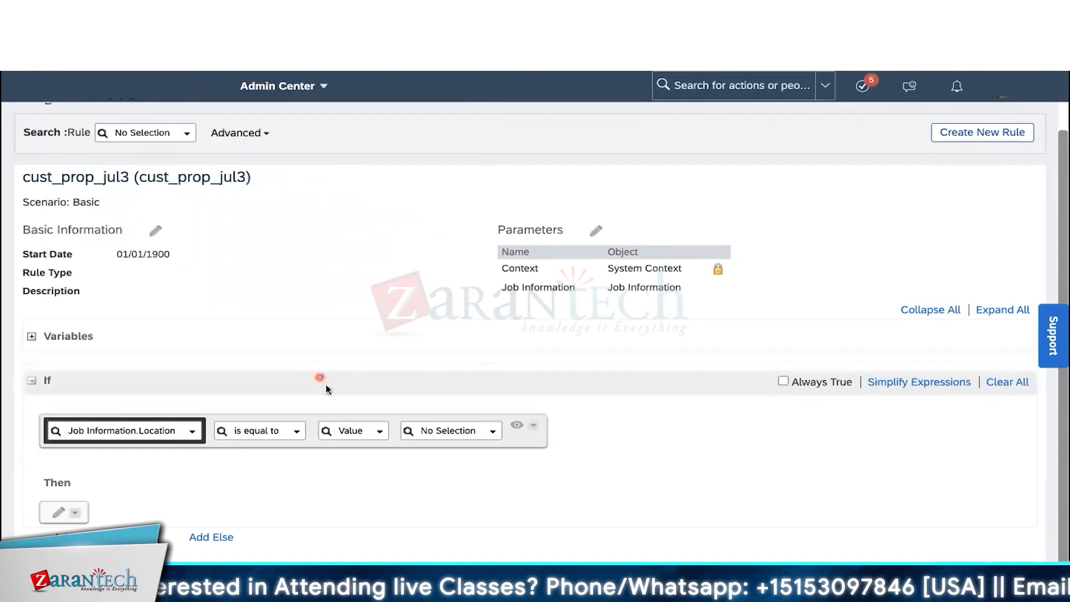
left_click(295, 434)
left_click(295, 462)
left_click(394, 430)
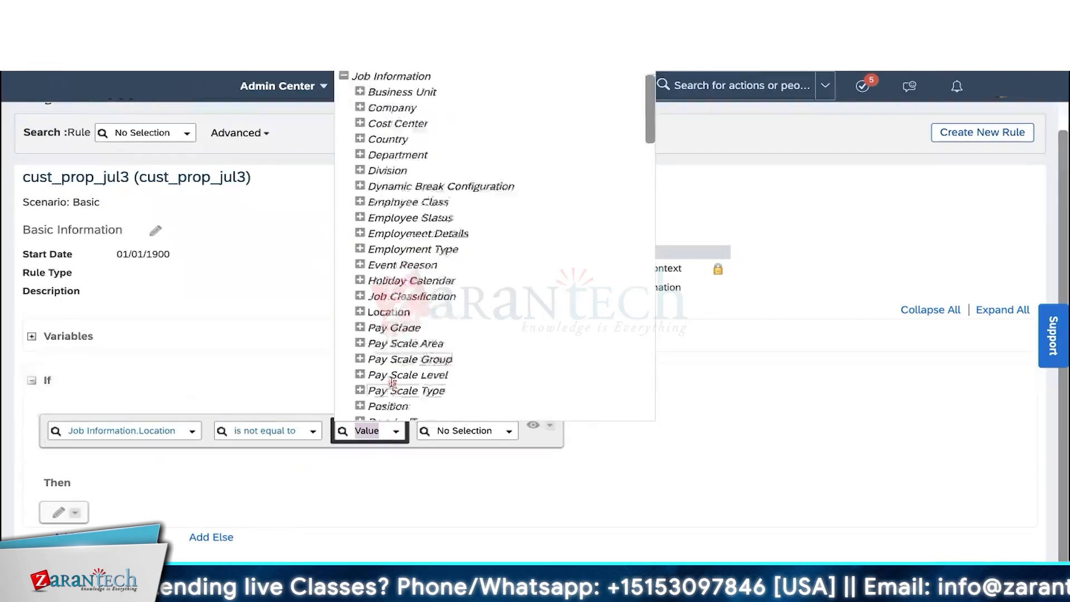
scroll(392, 382, "down", 15)
left_click(360, 412)
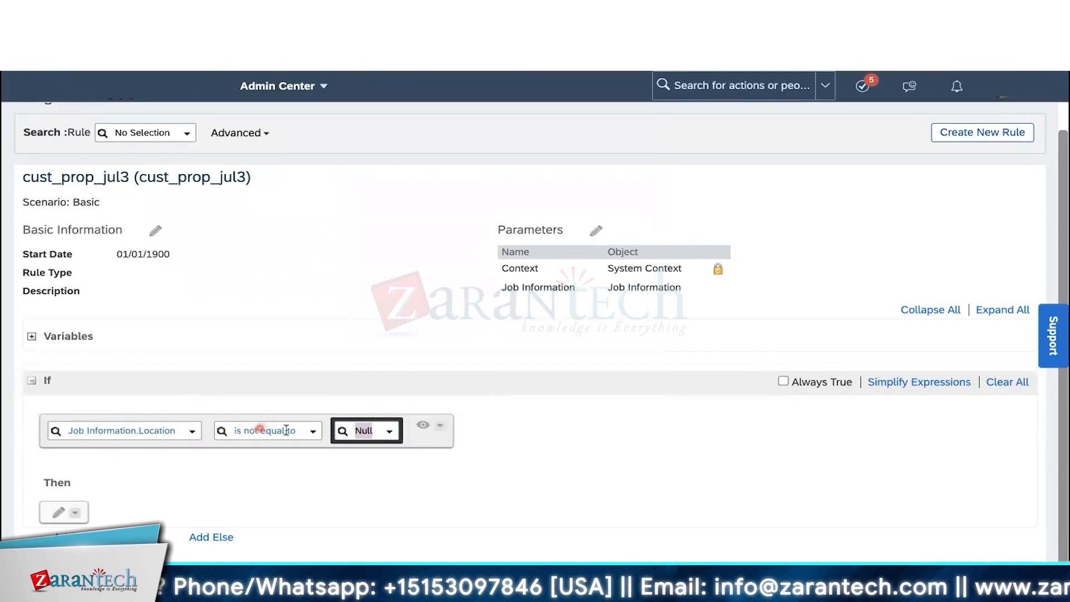
left_click(424, 428)
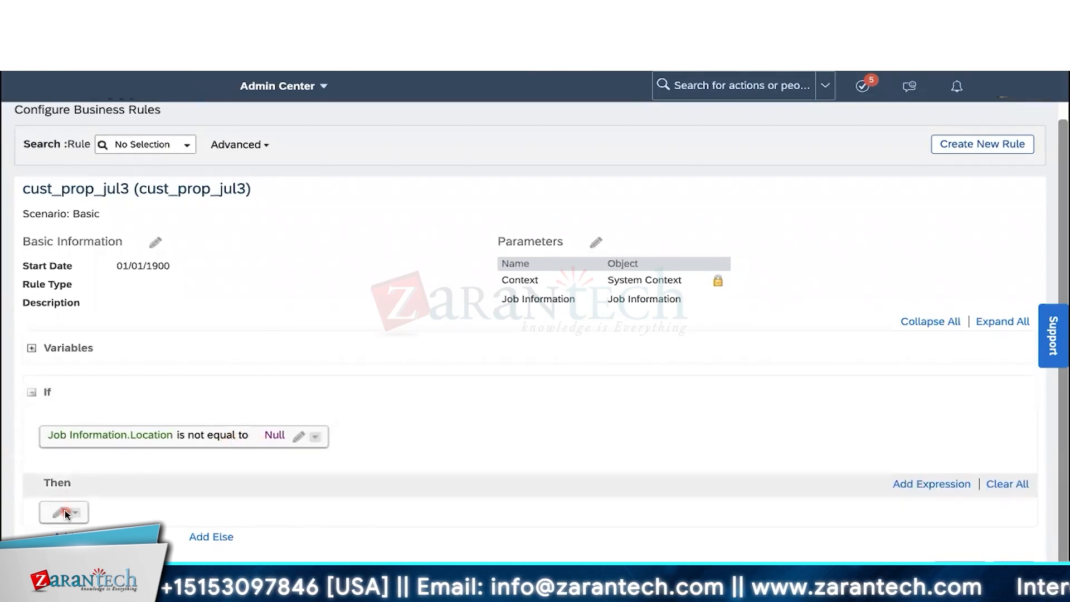
- Add a Then expression with output type Set that targets Job Information.Timezone
left_click(65, 509)
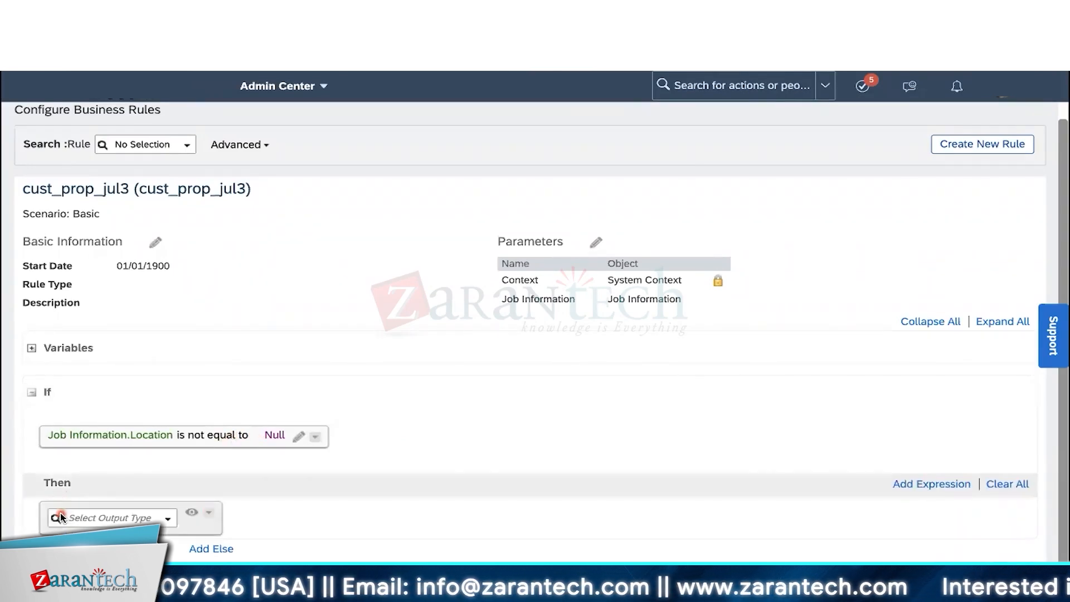
left_click(167, 519)
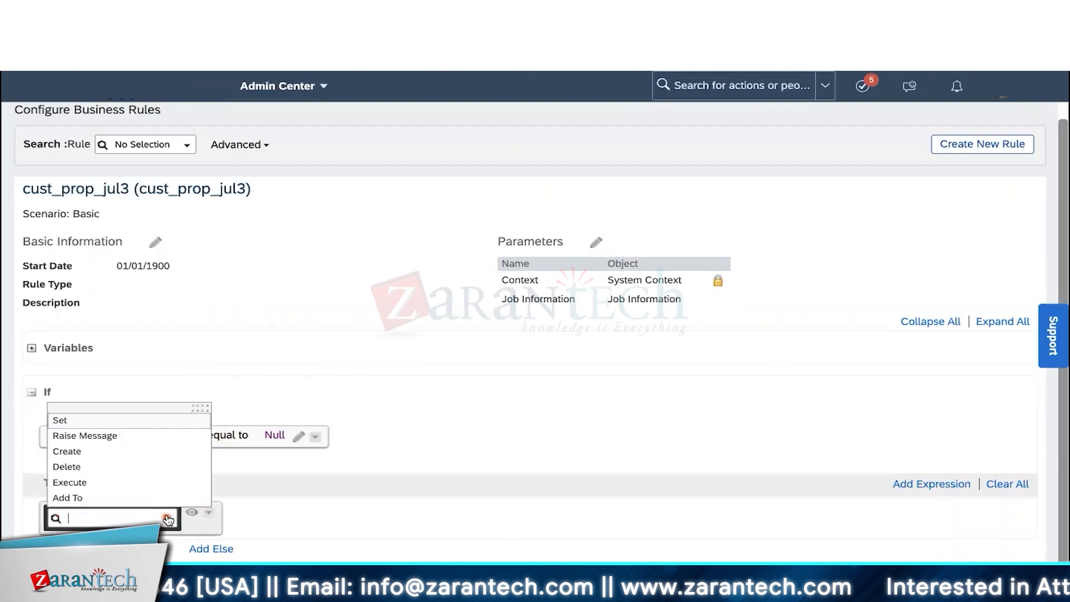
left_click(132, 419)
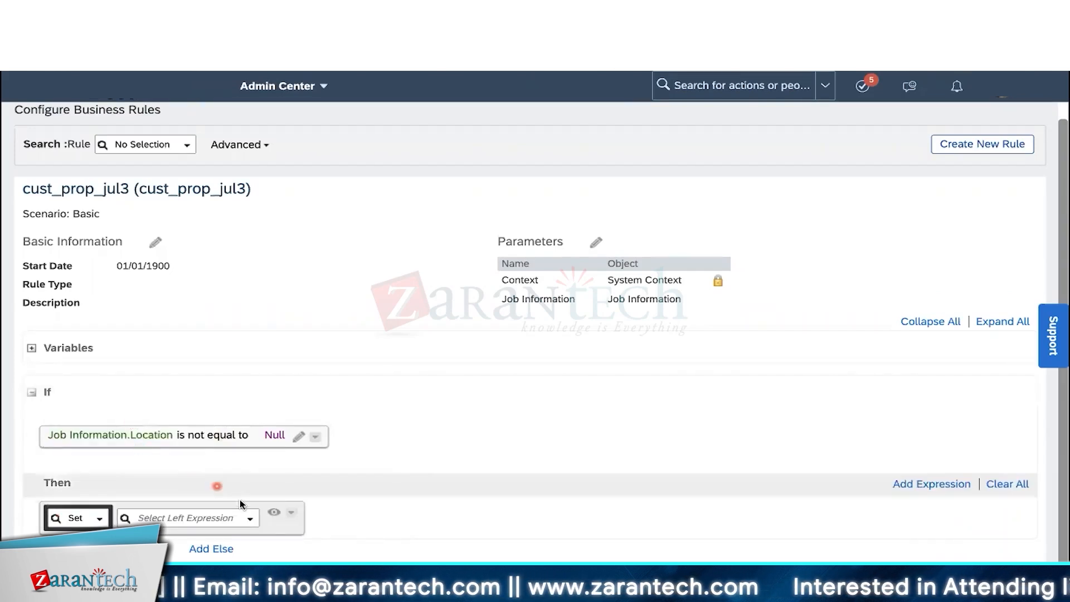
left_click(249, 518)
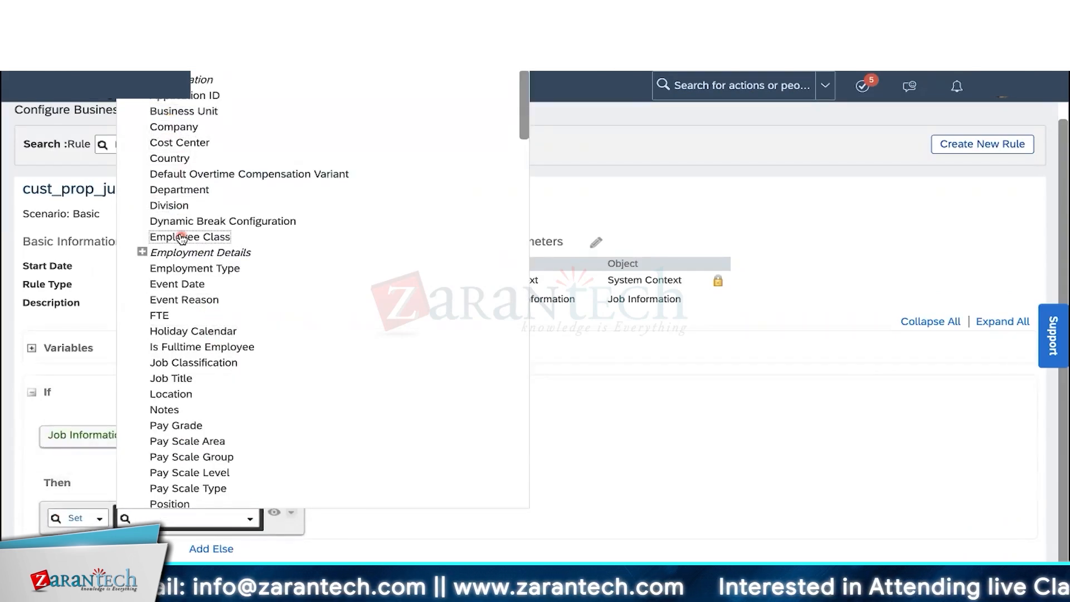
scroll(180, 223, "down", 3)
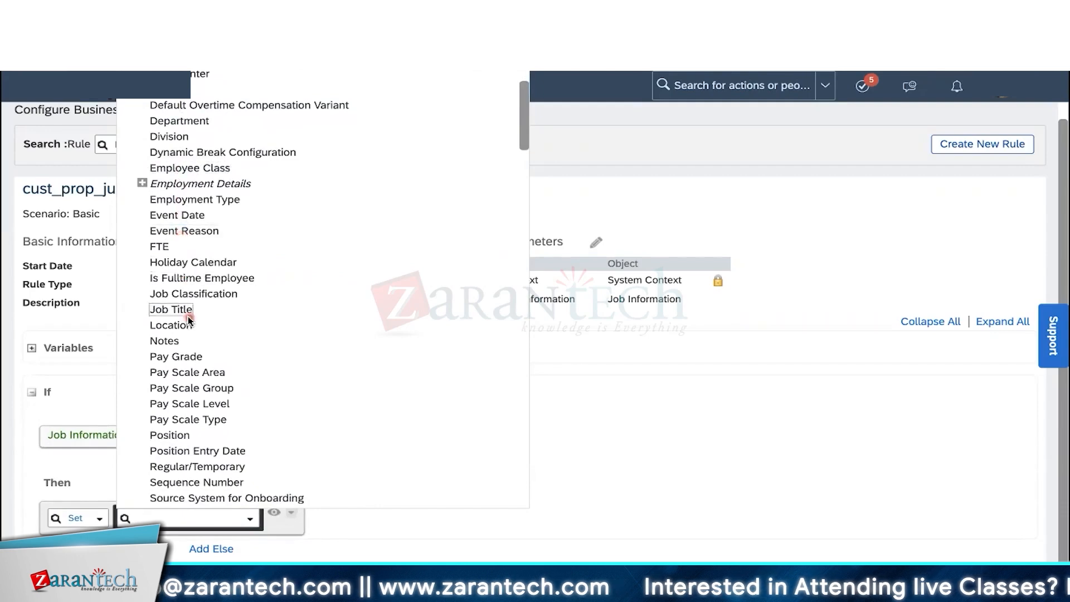
scroll(188, 316, "down", 10)
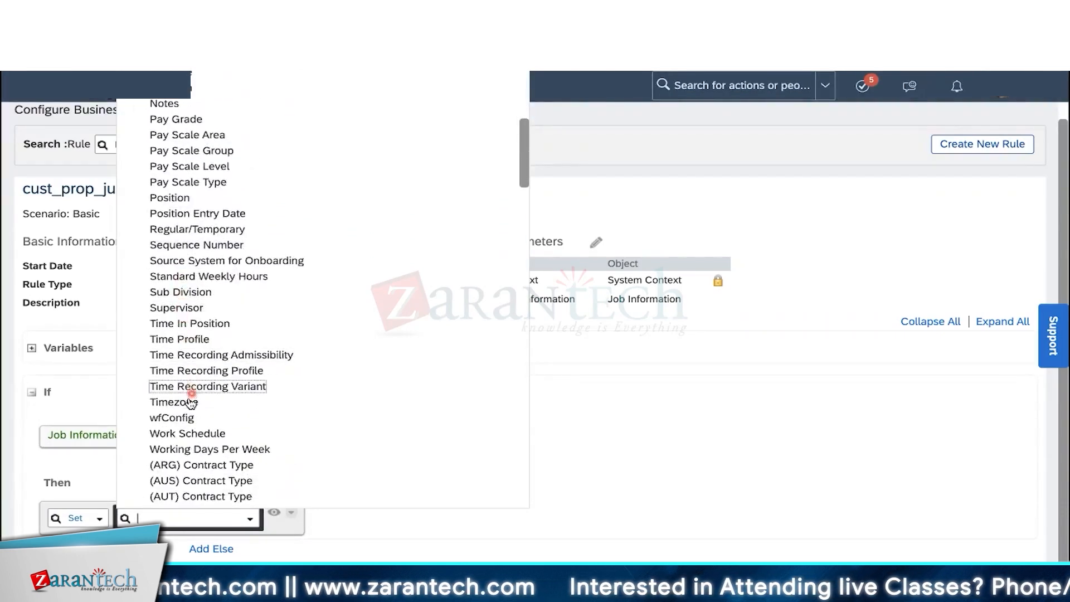
left_click(191, 401)
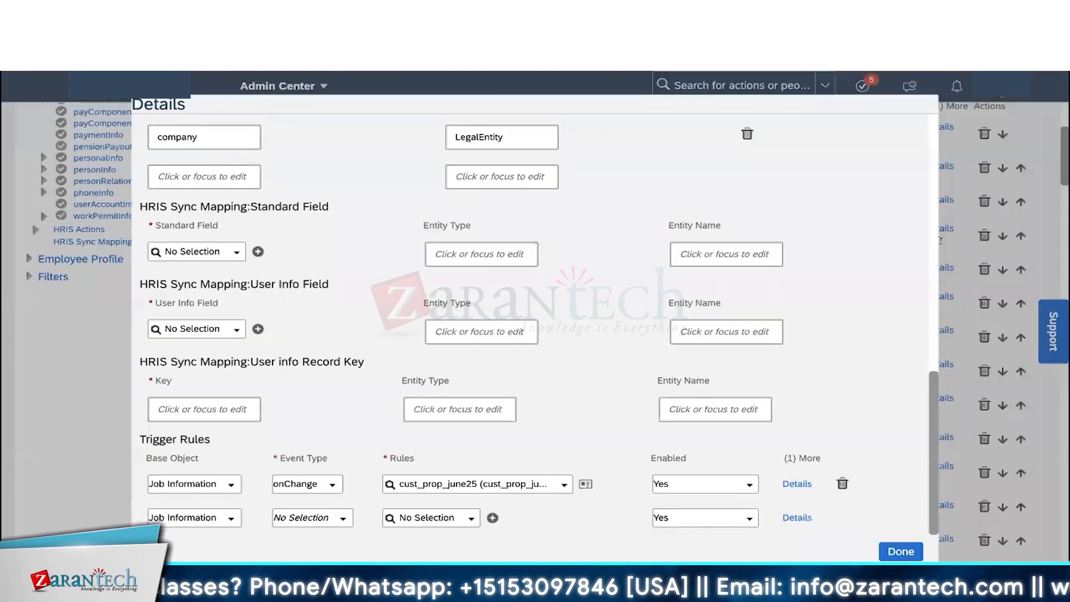
- Look up the location Atlanta (1710-2015) in Manage Organization, Pay and Job Structures and check its timezone
right_click(514, 71)
left_click(545, 117)
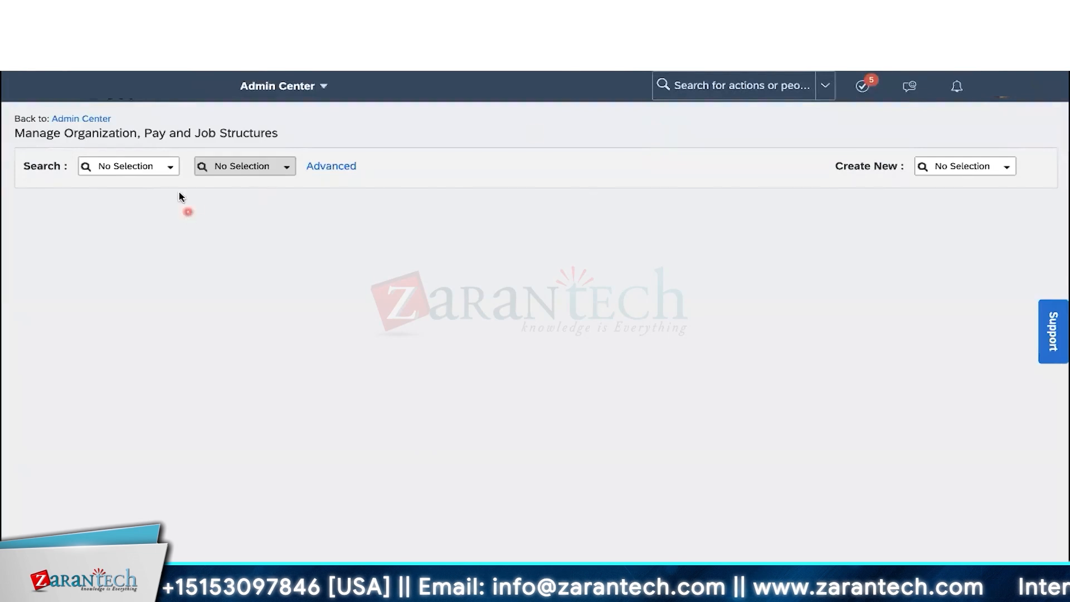
left_click(172, 167)
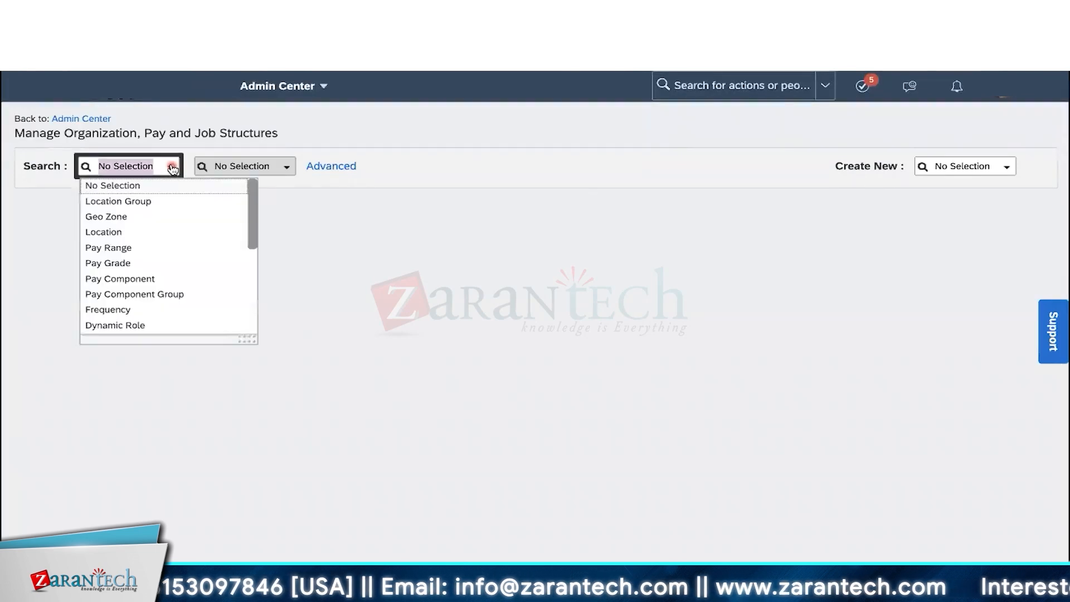
left_click(144, 234)
left_click(269, 170)
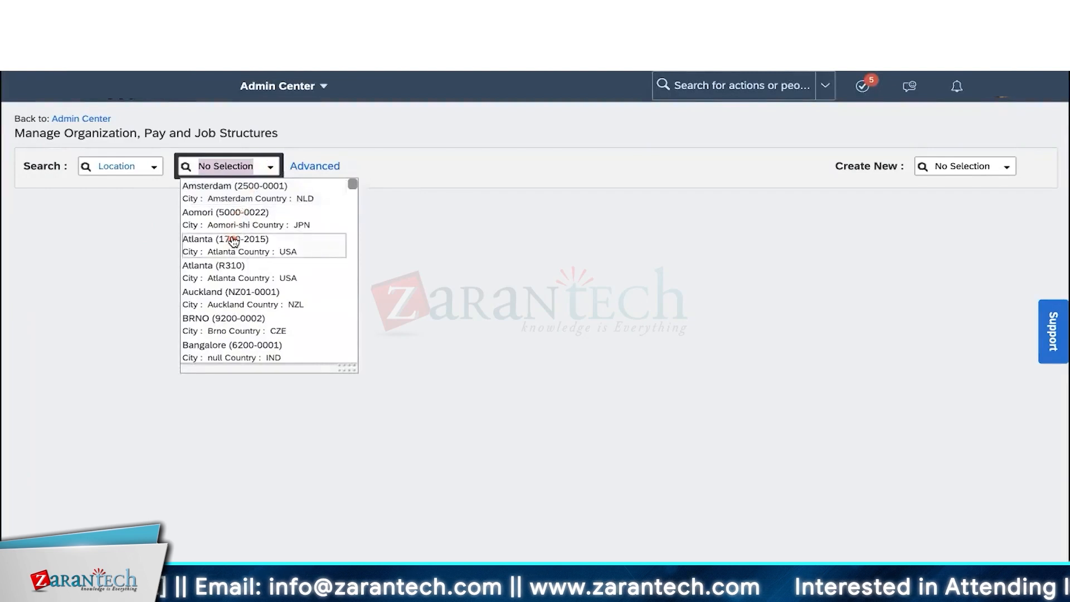
left_click(232, 240)
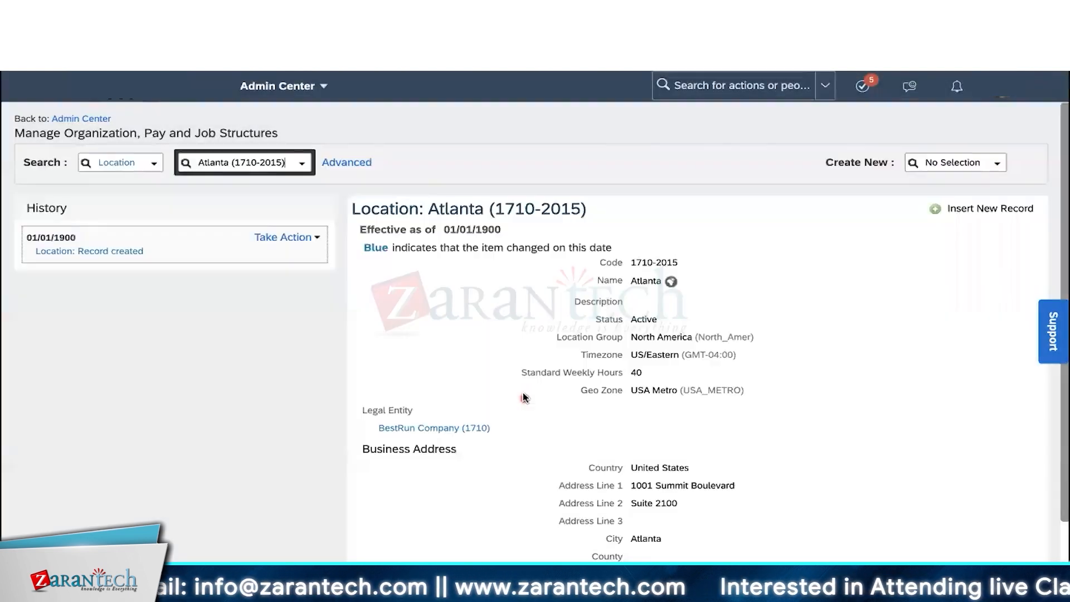
left_click_drag(570, 354, 748, 361)
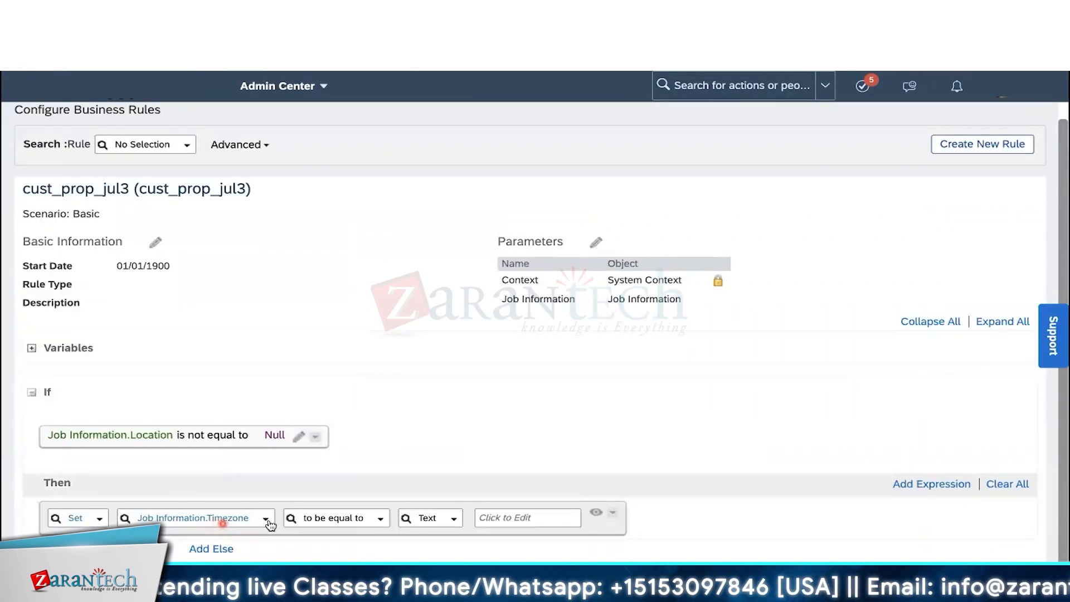
- Set the Then expression's timezone to be equal to Job Information.Location.Timezone and save the rule
left_click(444, 521)
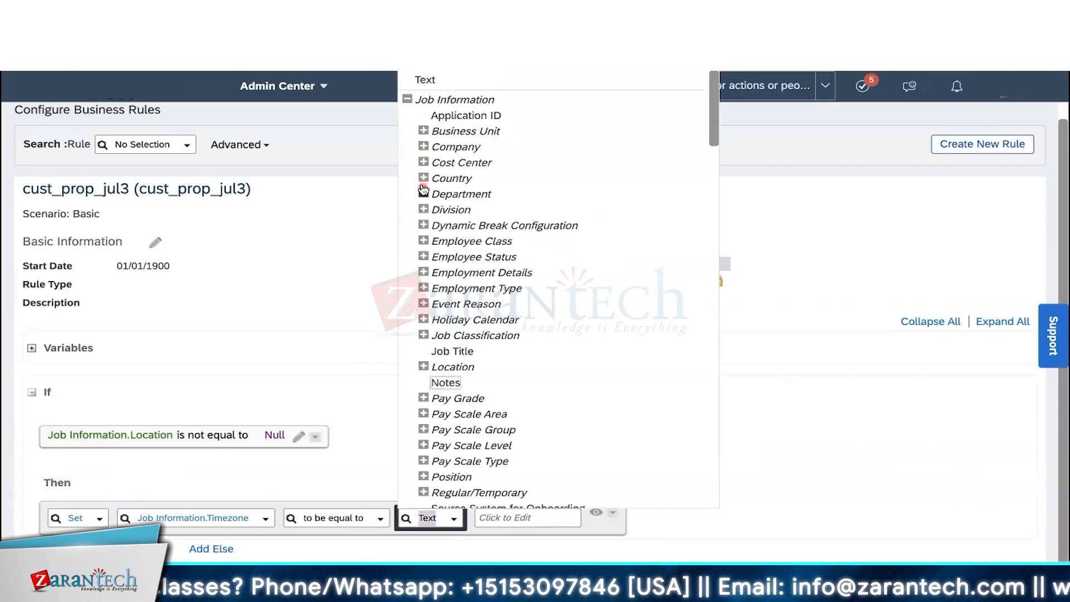
scroll(423, 188, "down", 1)
scroll(423, 190, "down", 5)
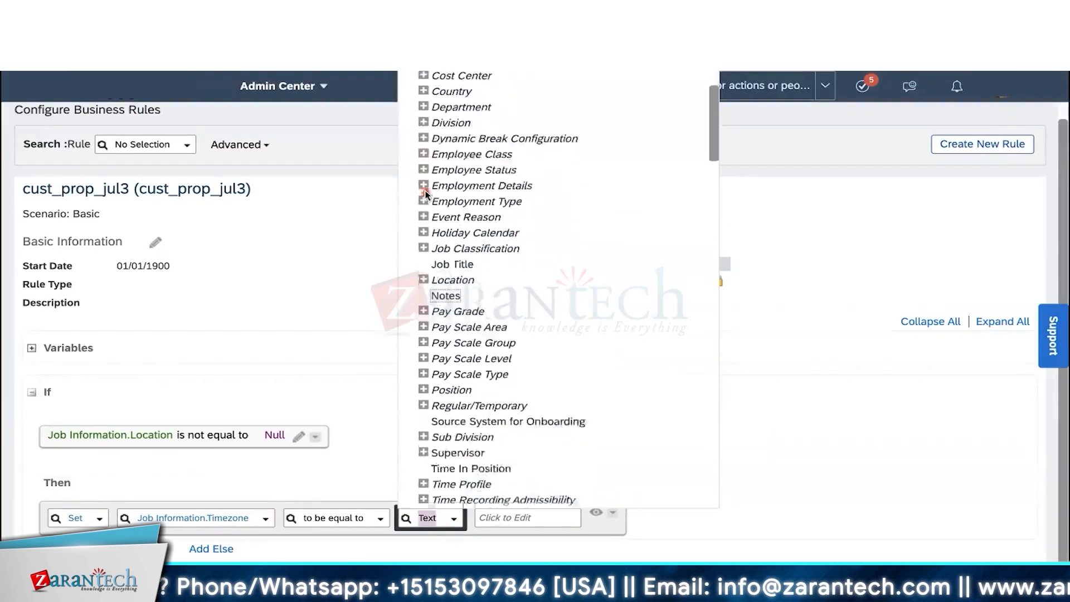
scroll(424, 193, "down", 2)
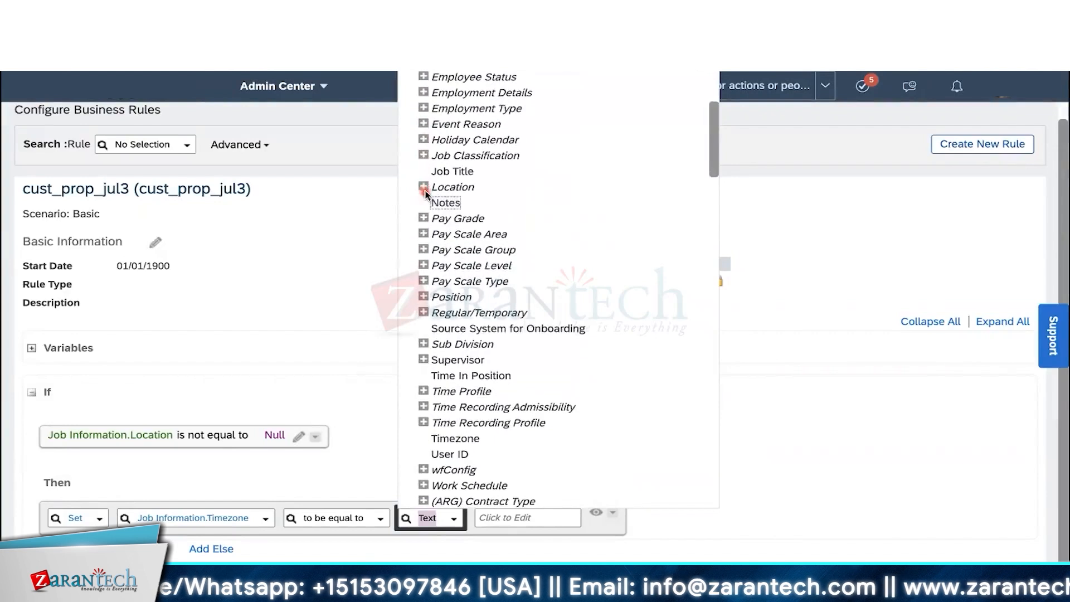
left_click(424, 187)
scroll(424, 190, "down", 3)
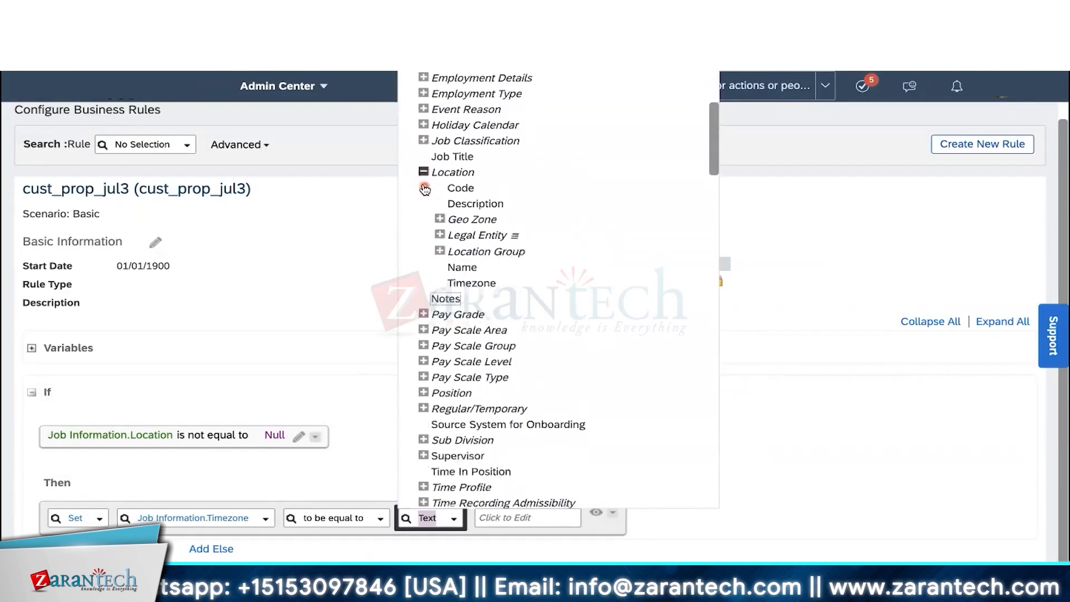
left_click(472, 219)
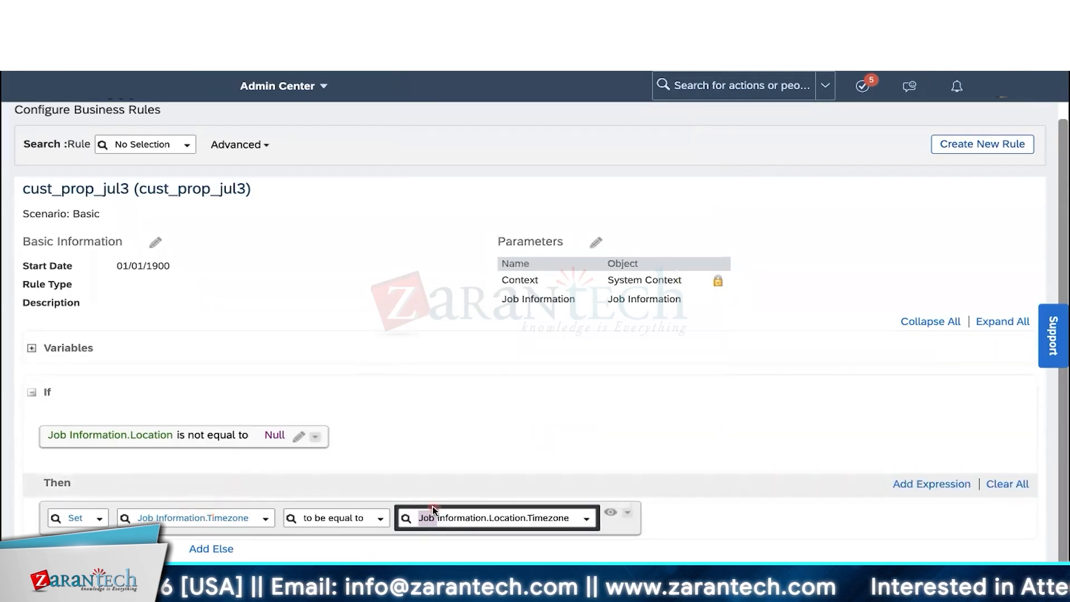
left_click(612, 512)
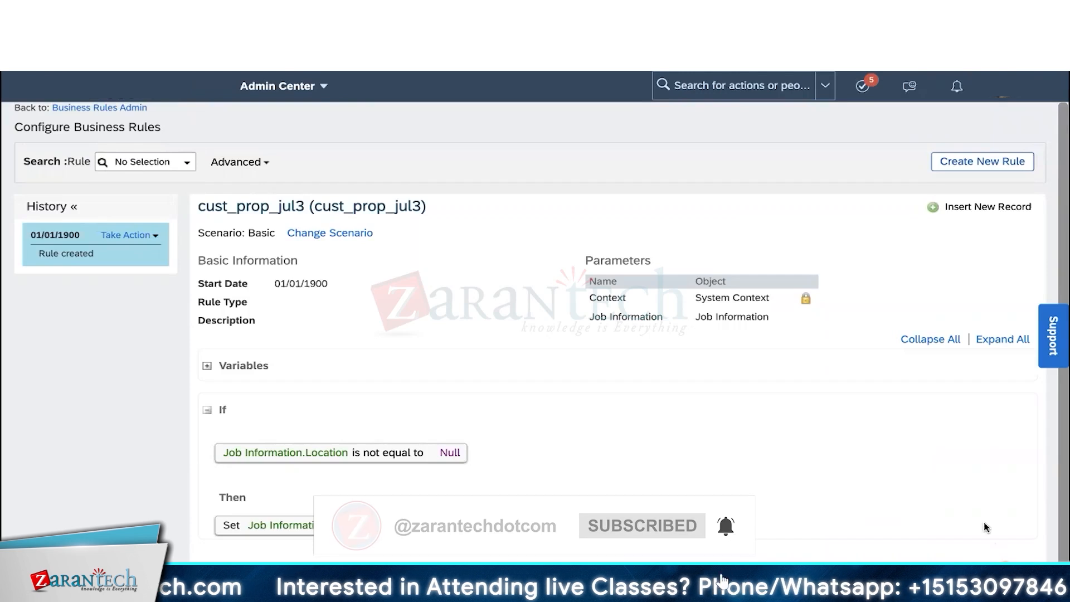
scroll(985, 527, "down", 1)
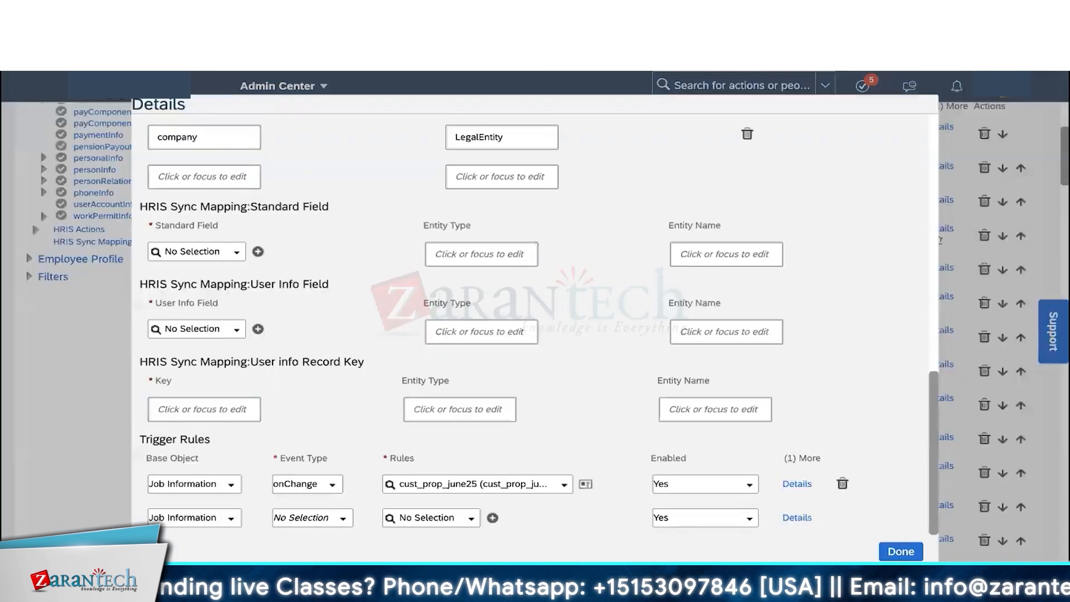
- Assign rule cust_prop_jul3 to the location field's onChange trigger and save the configuration, accepting the automatic changes
left_click(331, 486)
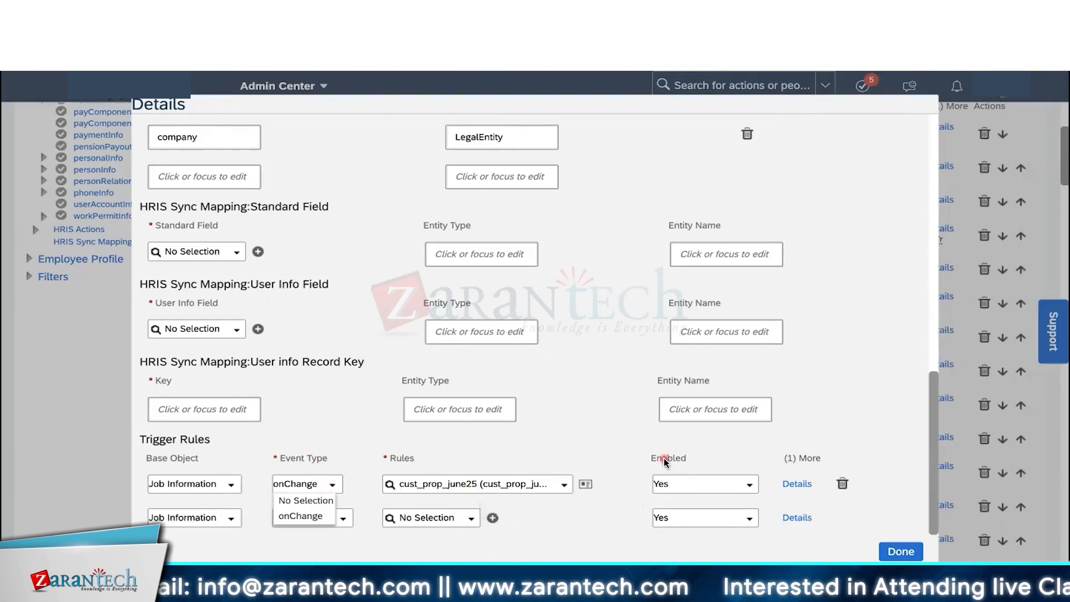
left_click(498, 484)
type("jul")
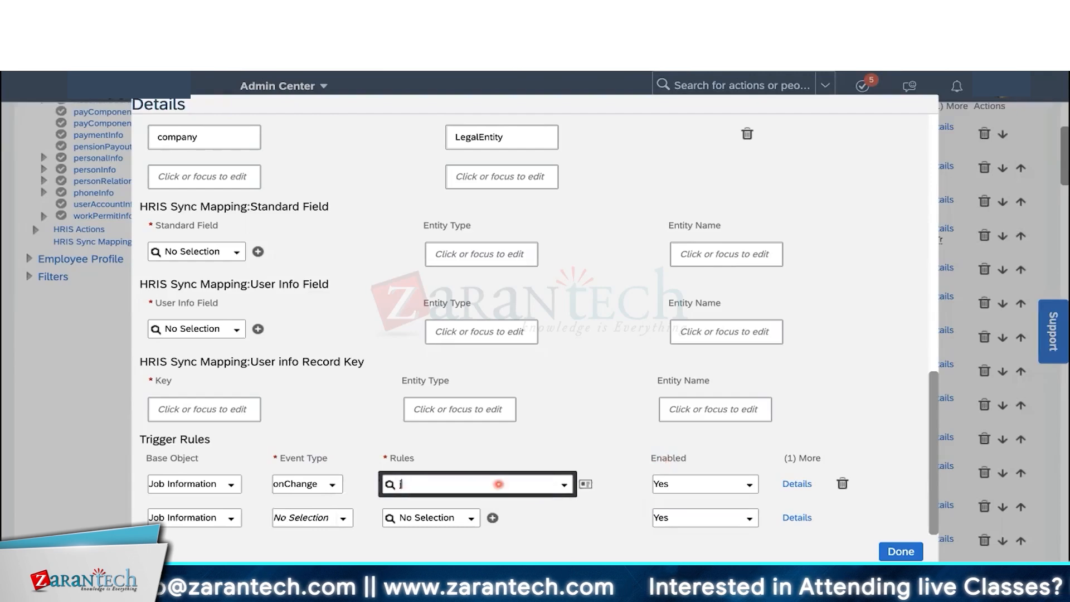
type("3 (cust_prop_jul3...")
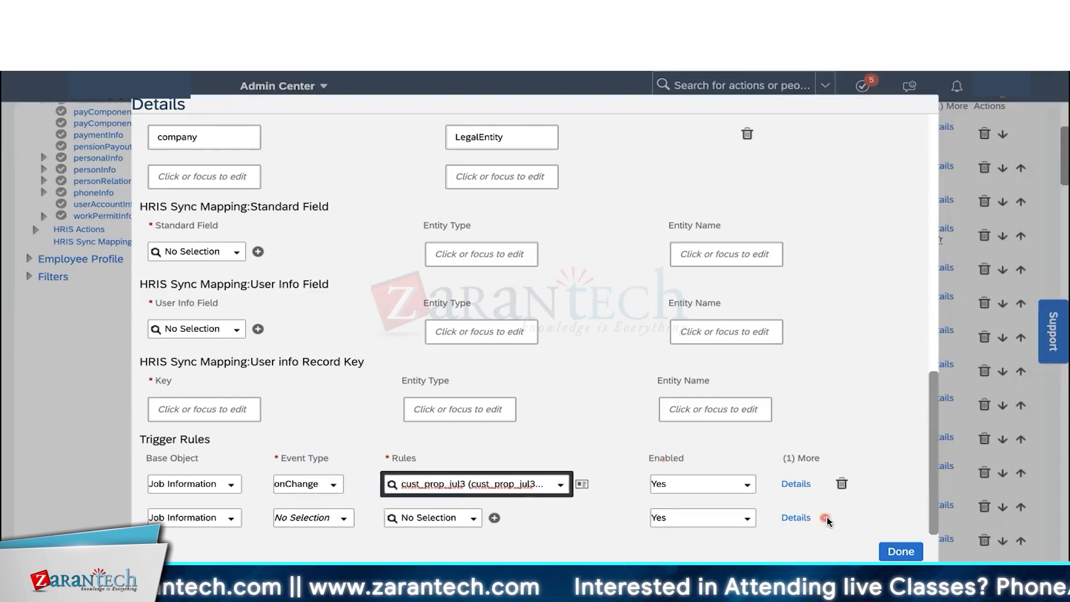
left_click(899, 551)
scroll(947, 535, "down", 10)
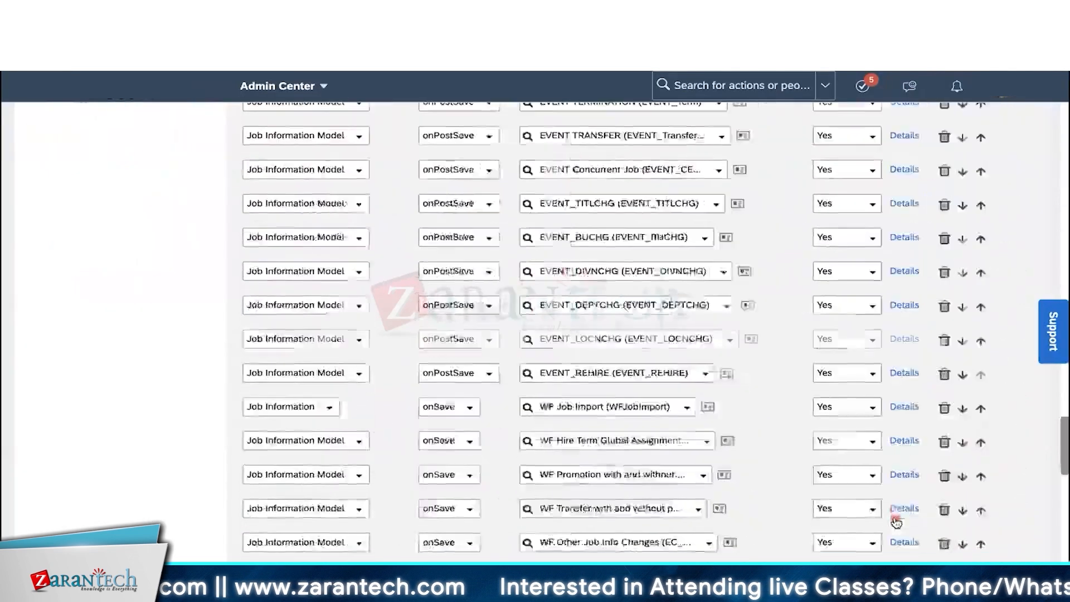
left_click(1023, 555)
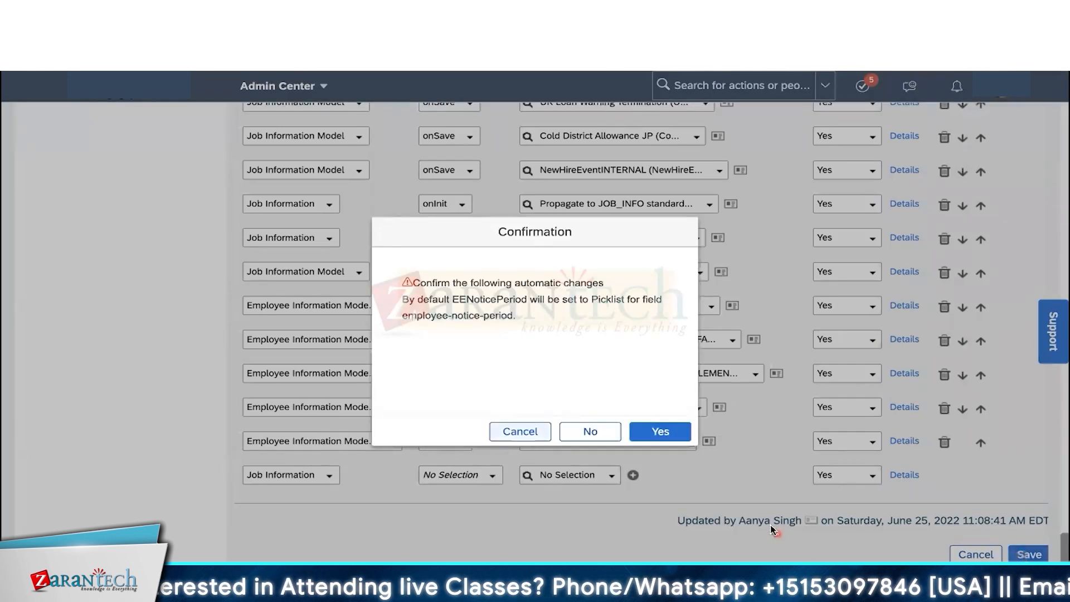
left_click(661, 432)
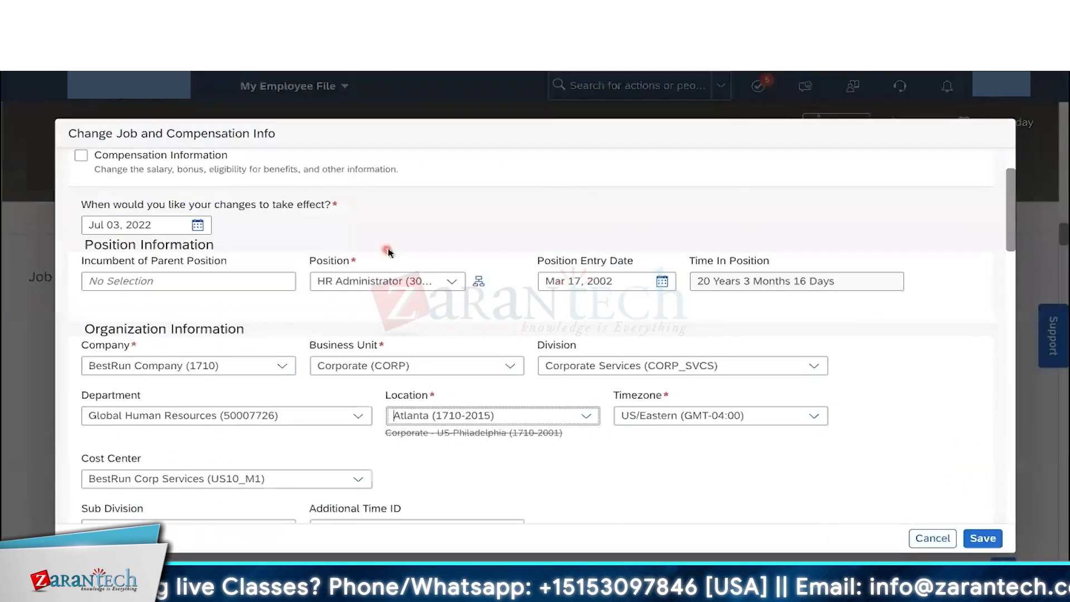
- Discard the open job change and start a new Job Information change effective Jul 03, 2022 from the employee file
left_click(940, 540)
left_click(586, 369)
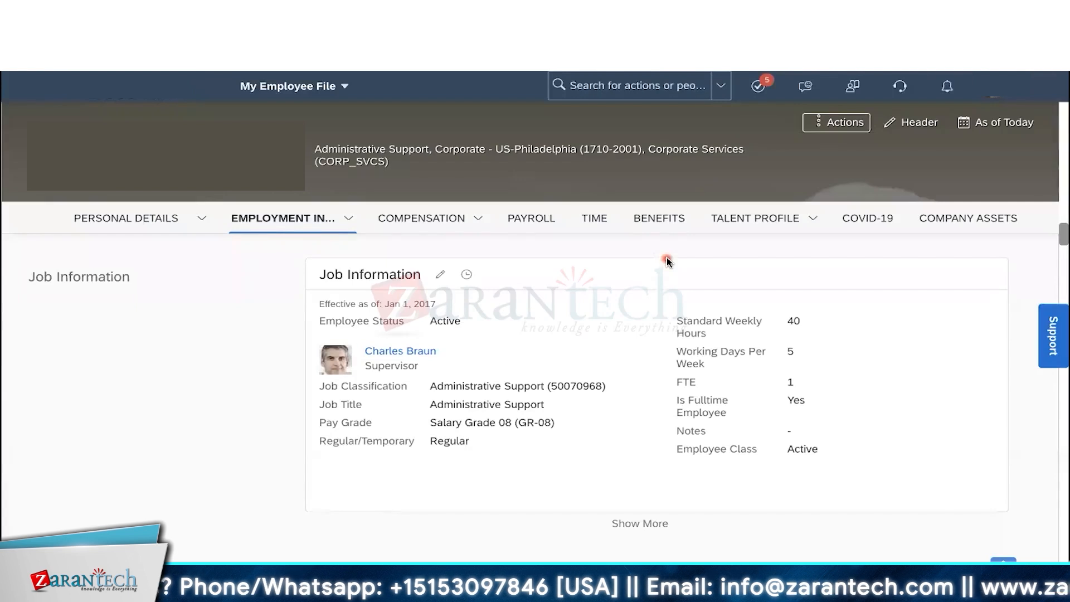
left_click(845, 122)
left_click(855, 175)
left_click(227, 183)
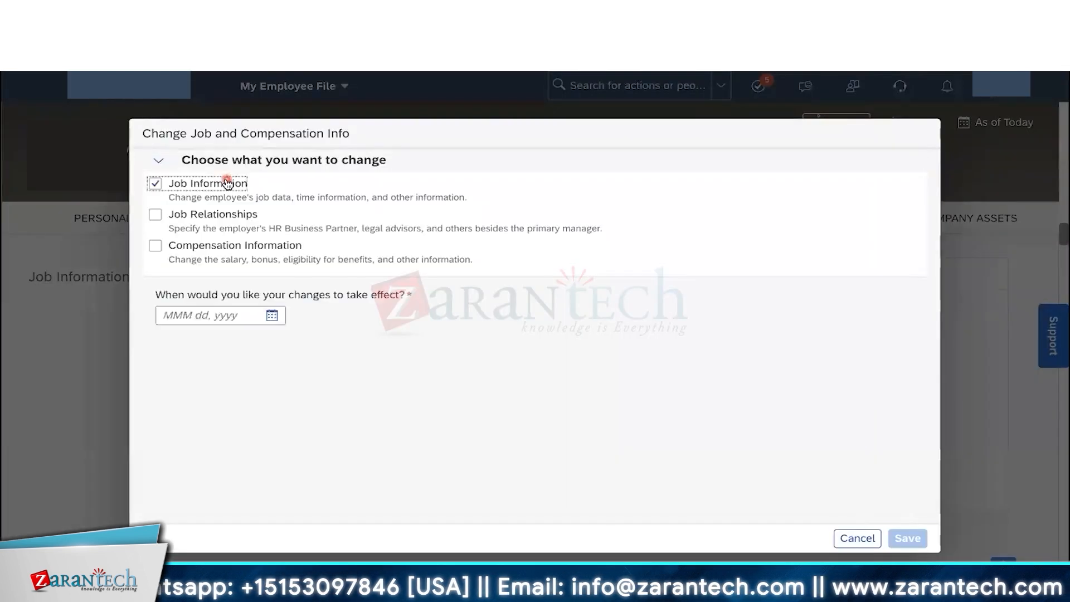
left_click(271, 316)
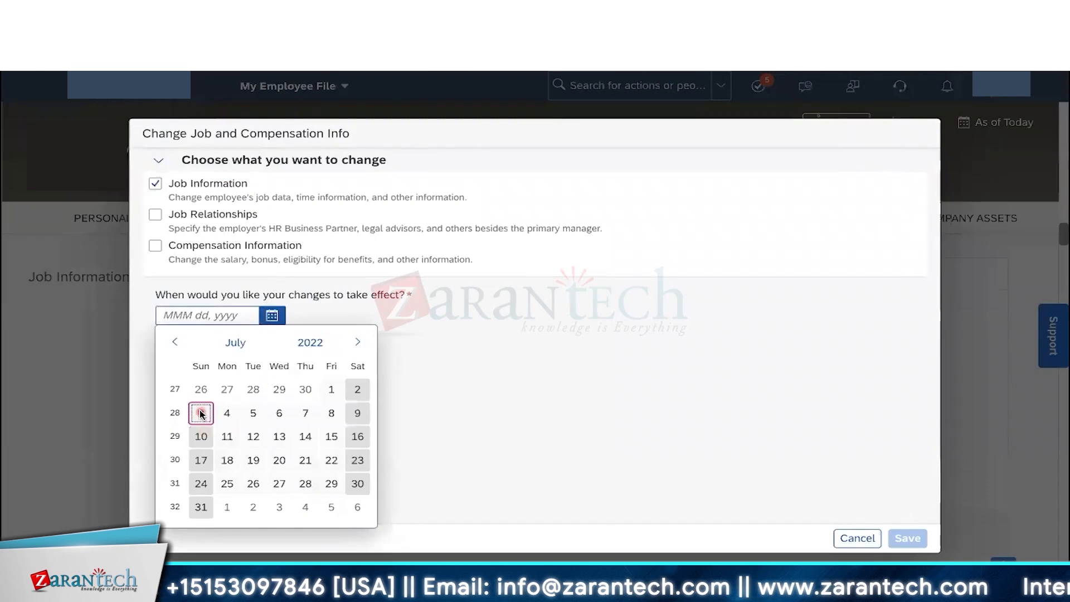
left_click(201, 413)
- Set Location to Chicago (1710-2011) under Organization Information and check the Timezone field
scroll(513, 383, "down", 3)
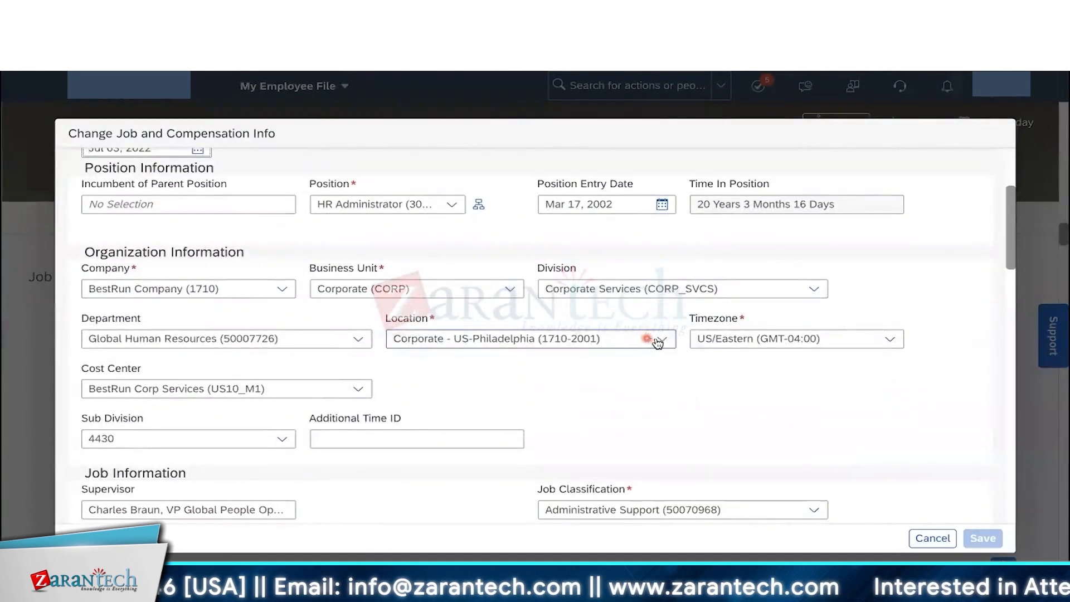
left_click(658, 340)
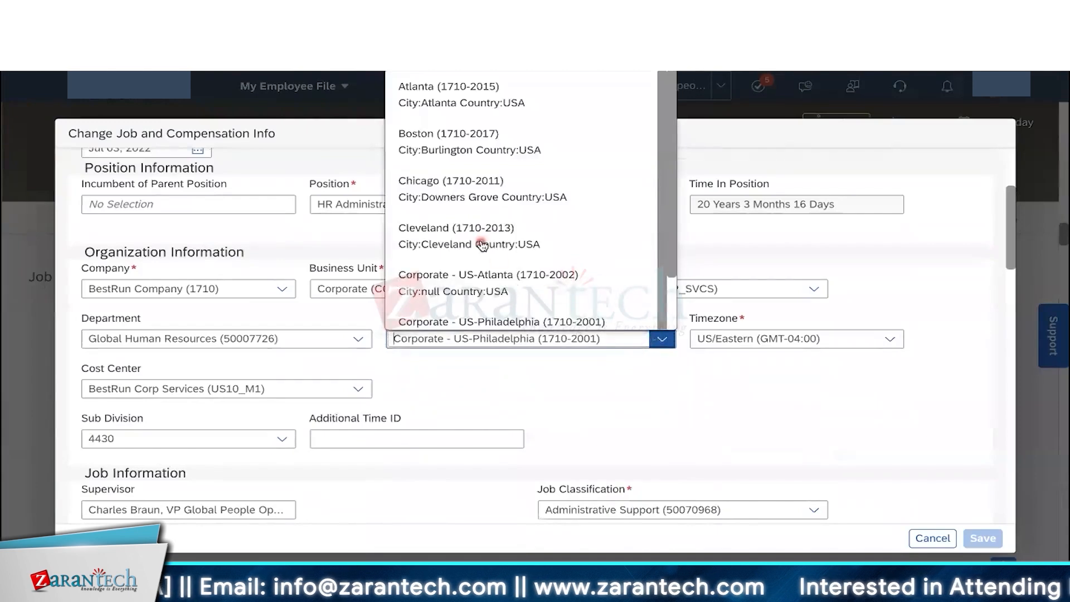
left_click(433, 180)
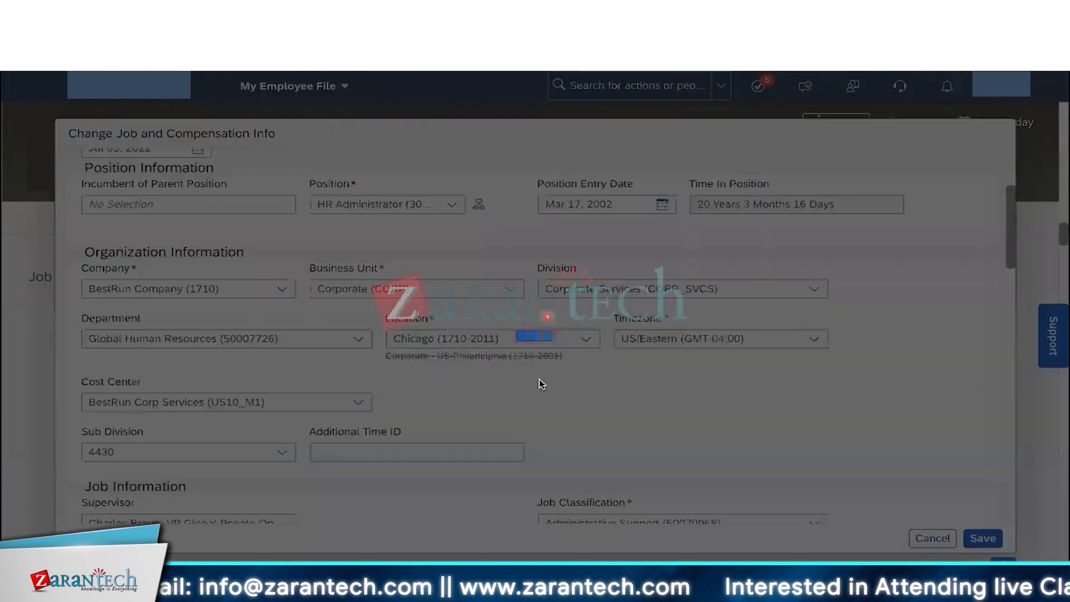
scroll(609, 357, "down", 1)
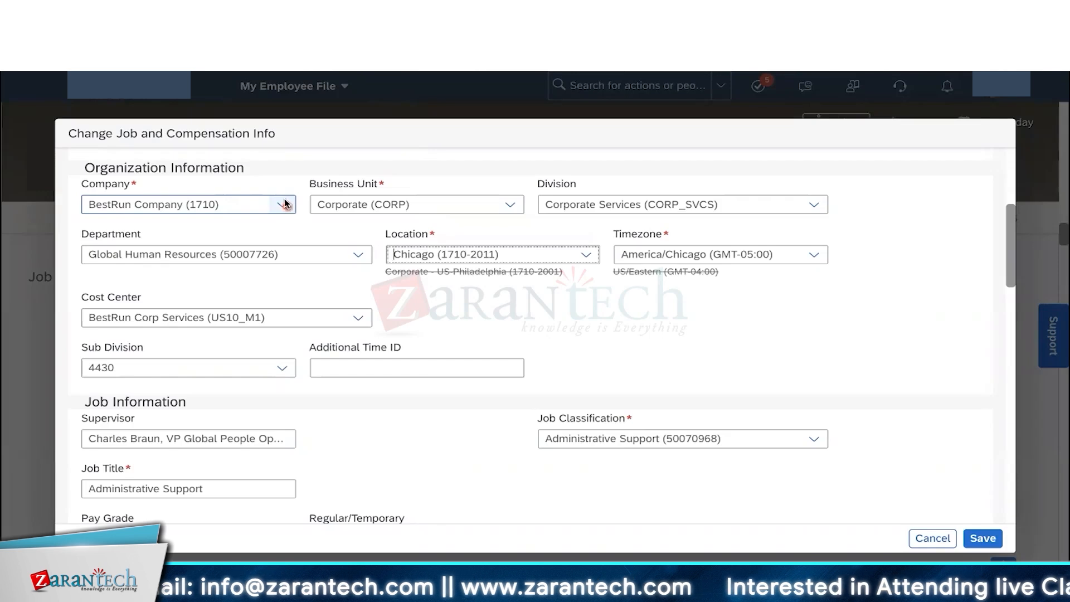
- Examine the available Business Unit options and the position and organization fields of the job change form
left_click(506, 206)
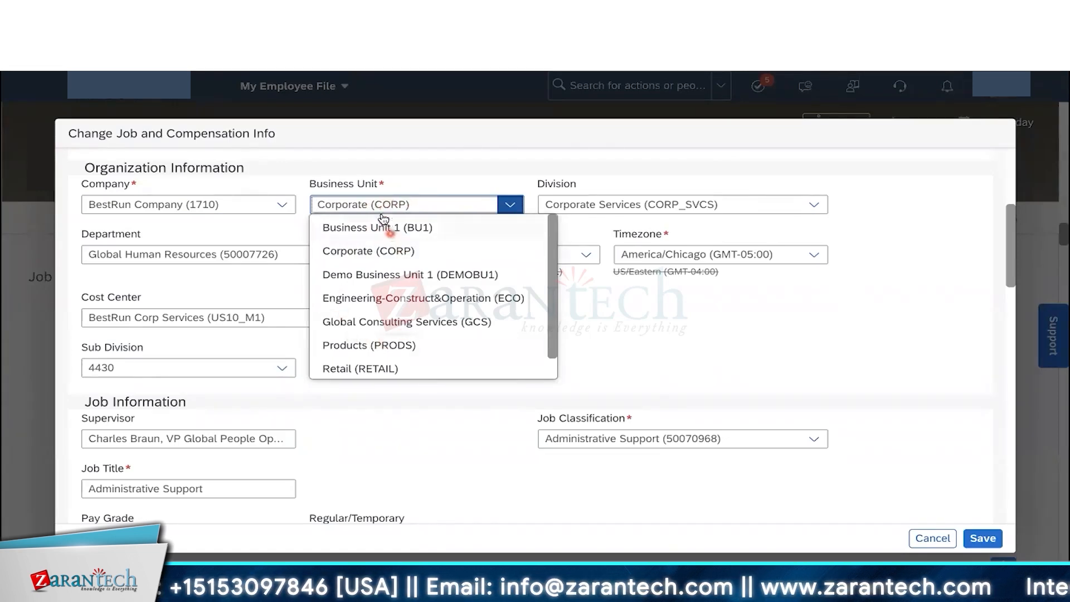
left_click(606, 362)
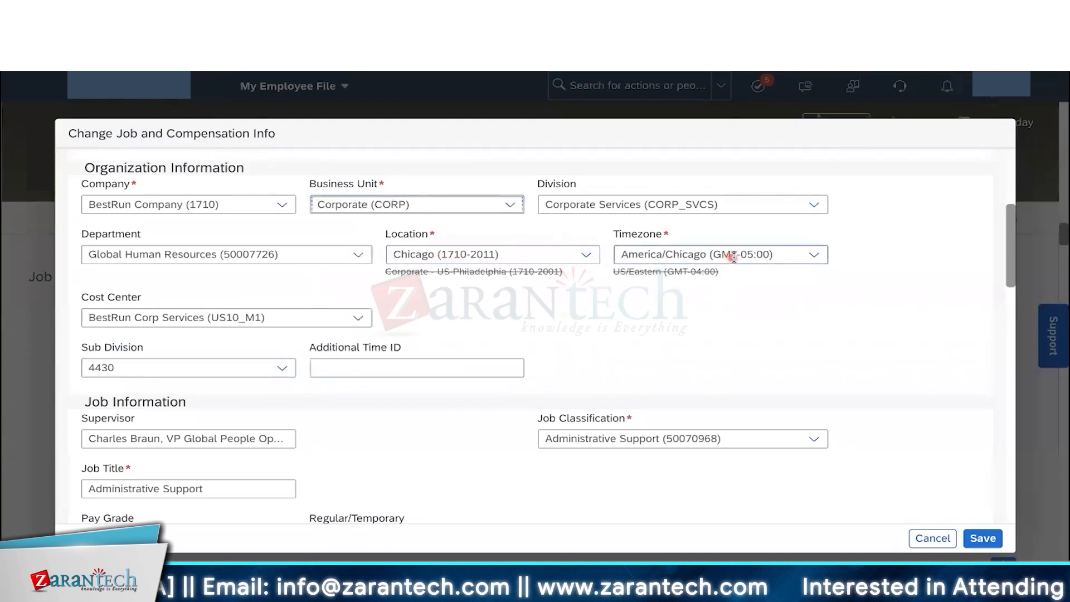
left_click(509, 206)
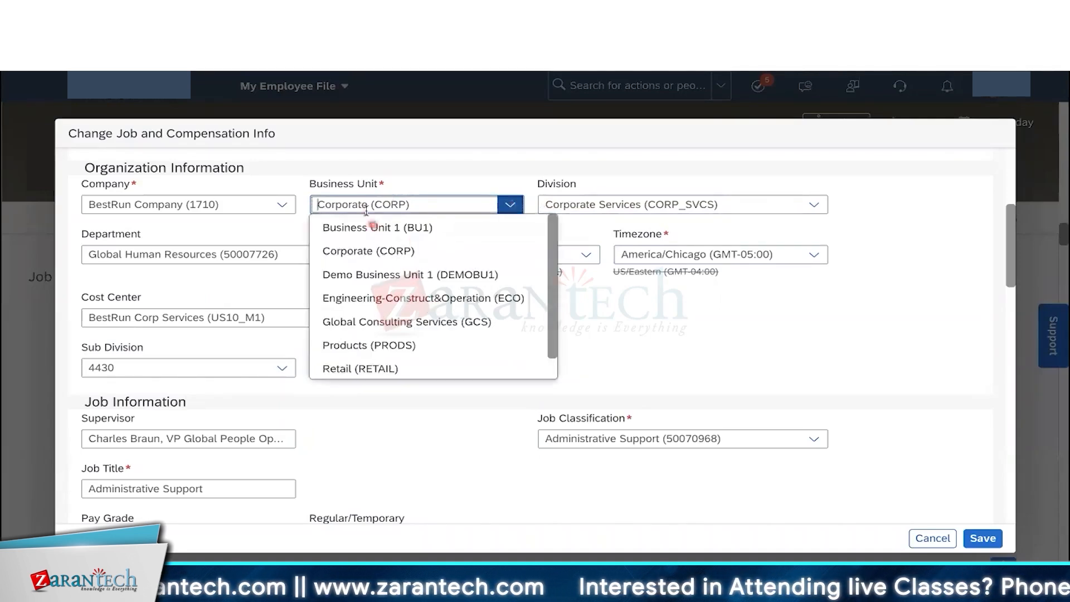
left_click(642, 356)
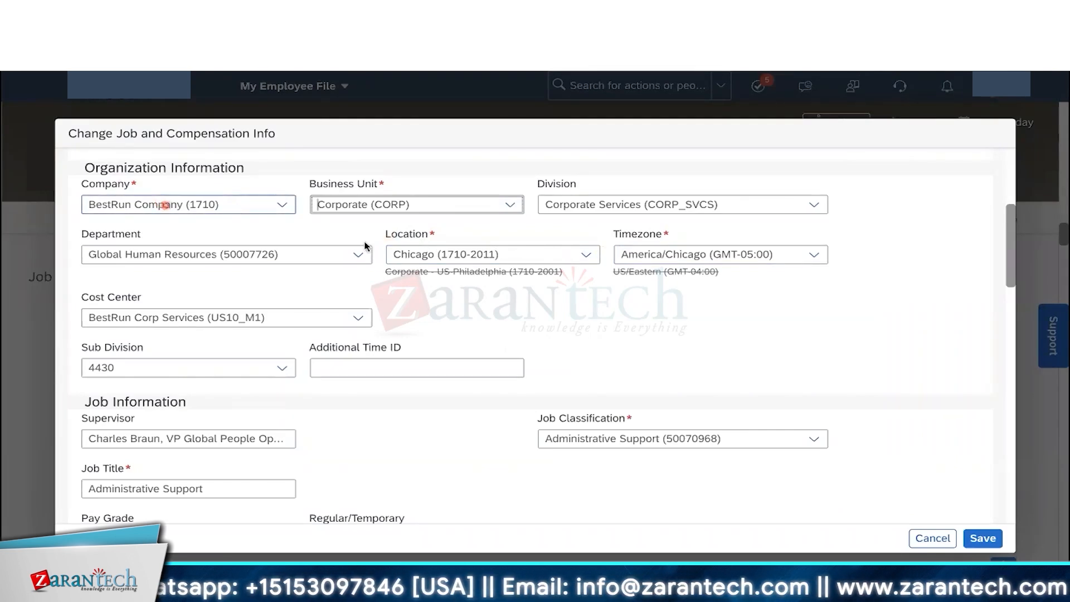
scroll(362, 209, "up", 2)
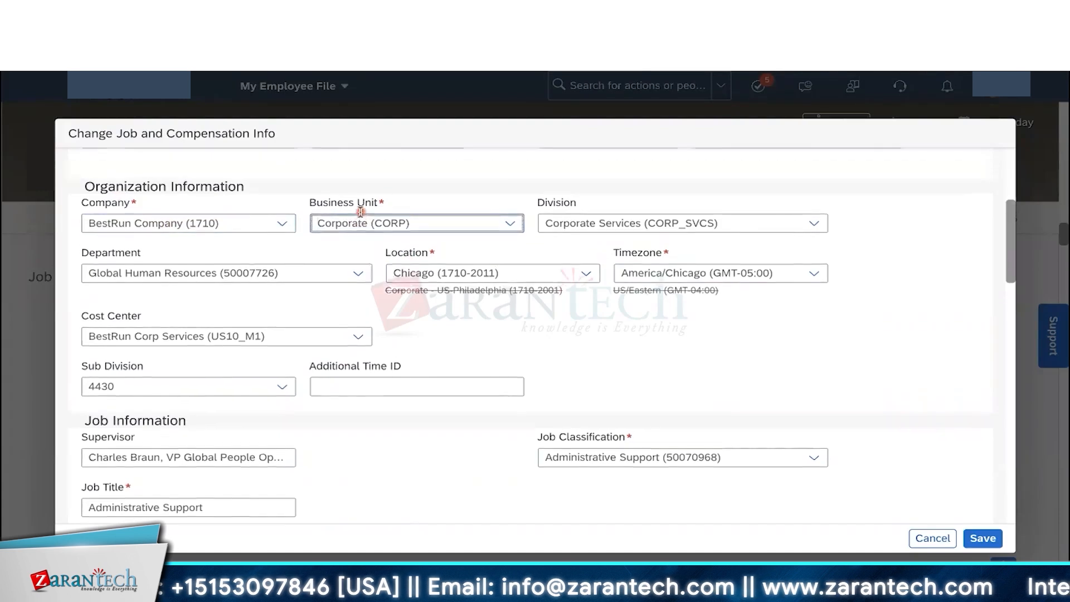
scroll(359, 215, "up", 1)
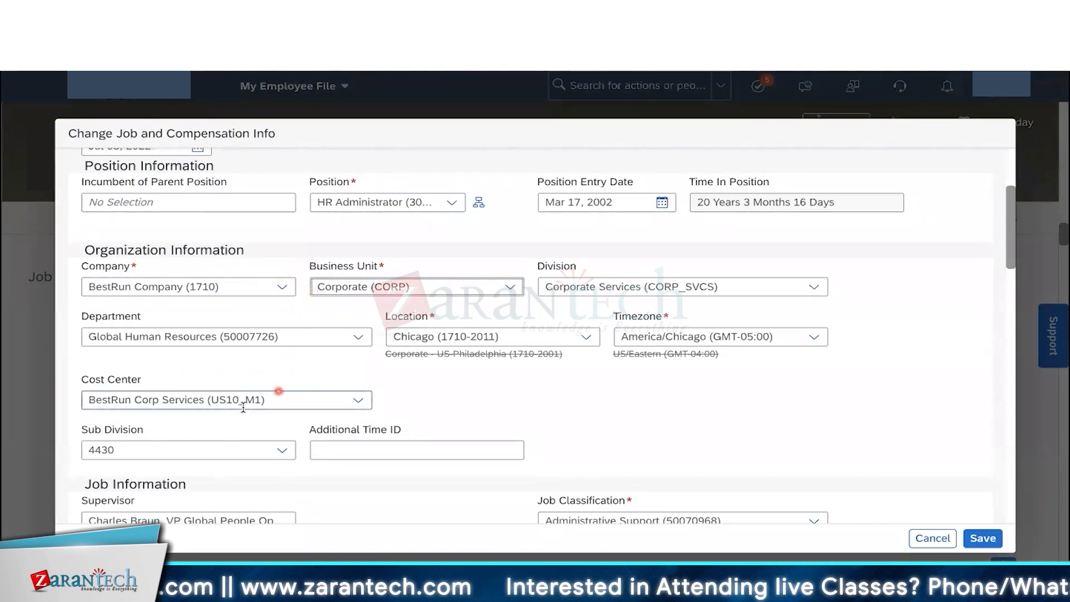
scroll(202, 502, "down", 2)
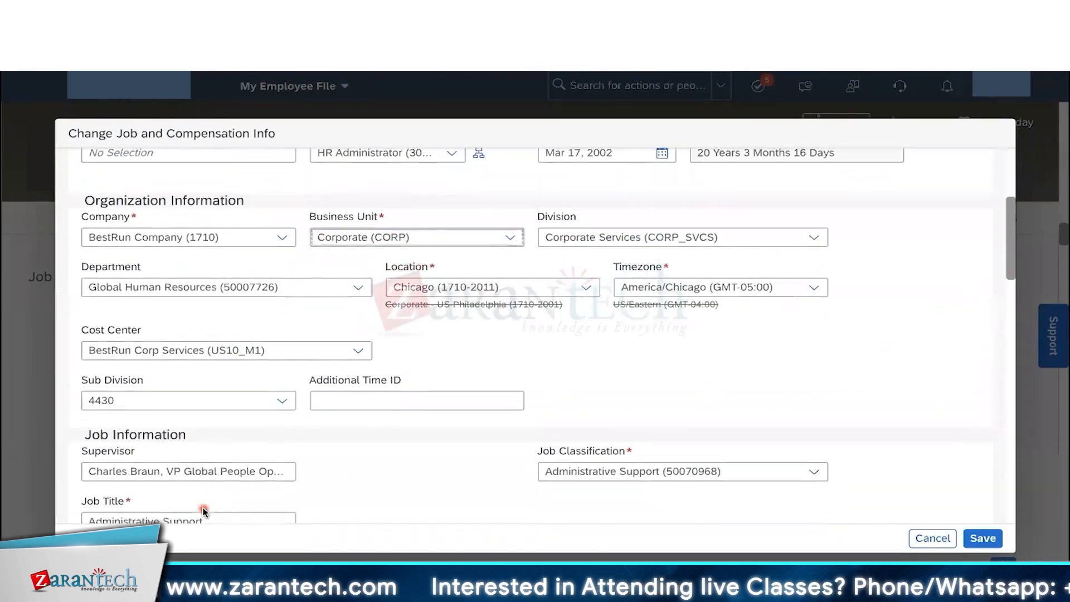
scroll(279, 434, "up", 2)
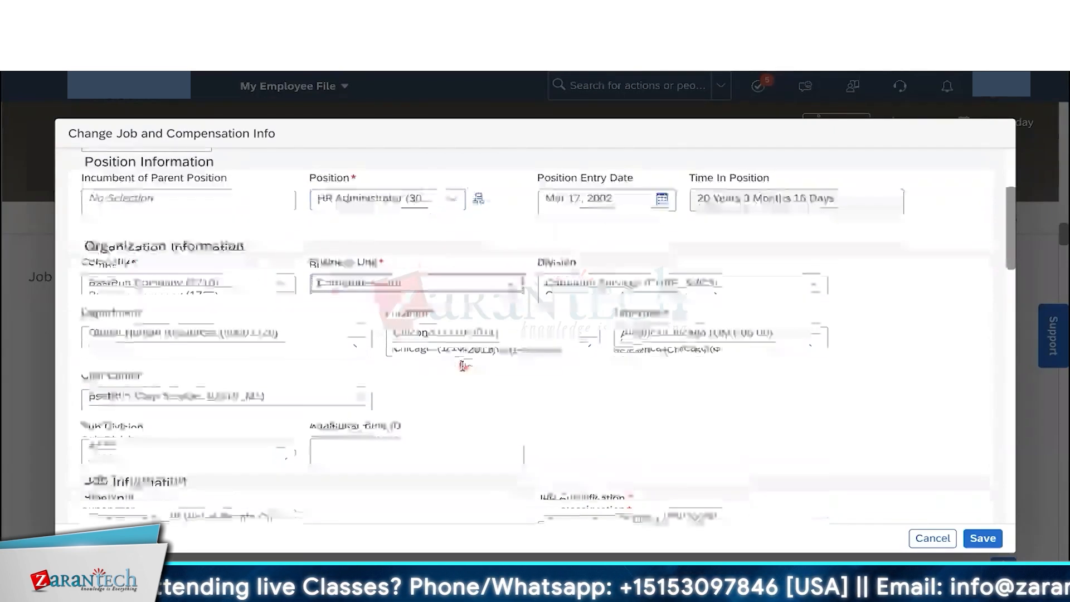
scroll(463, 368, "down", 1)
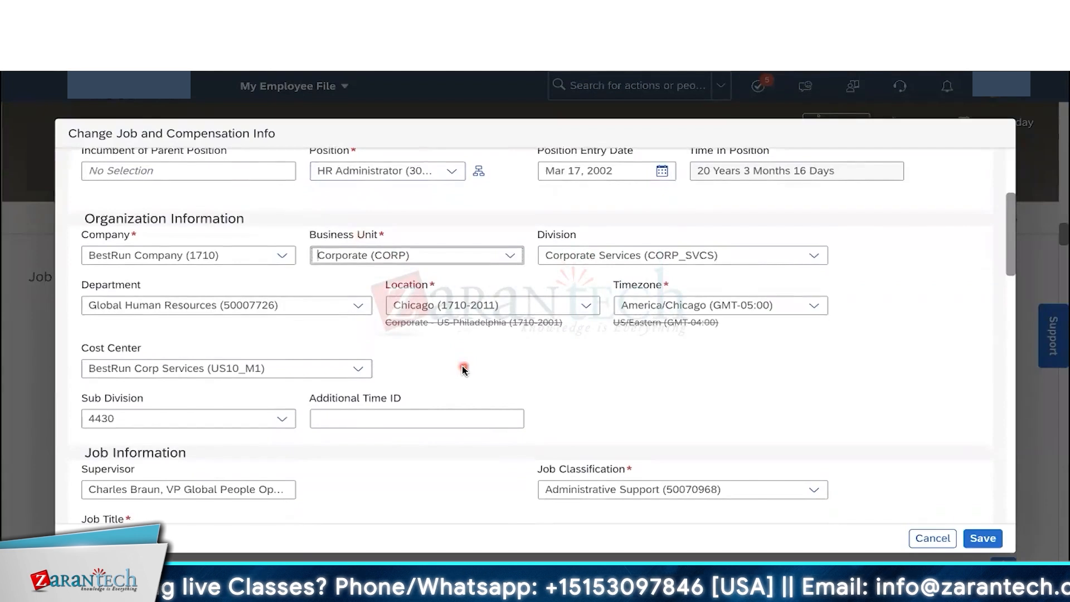
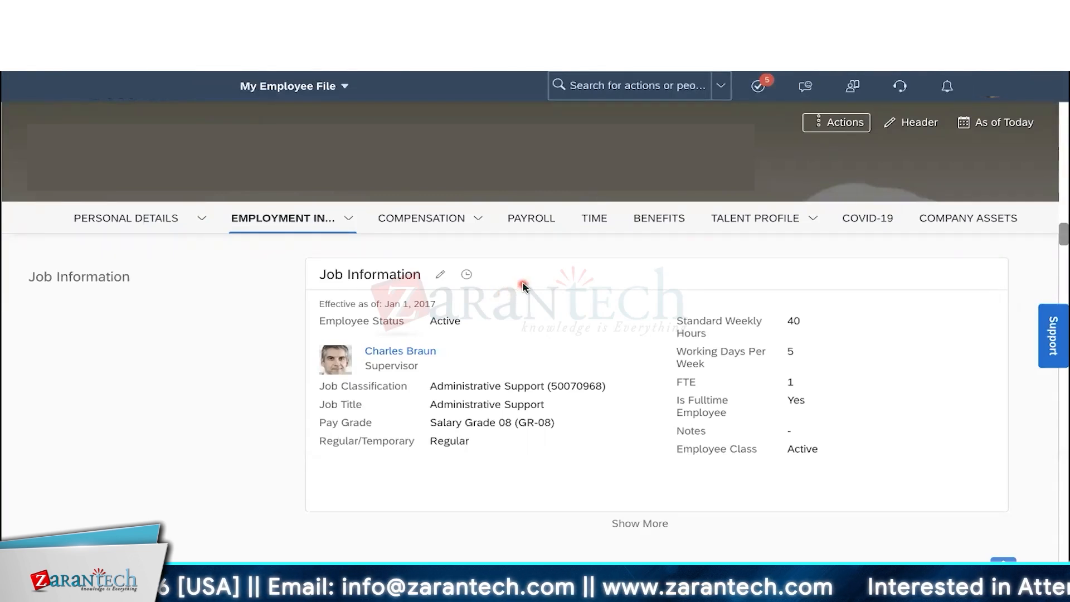
- Find and open the Add New Employee form and view the available Salutation options
left_click(596, 88)
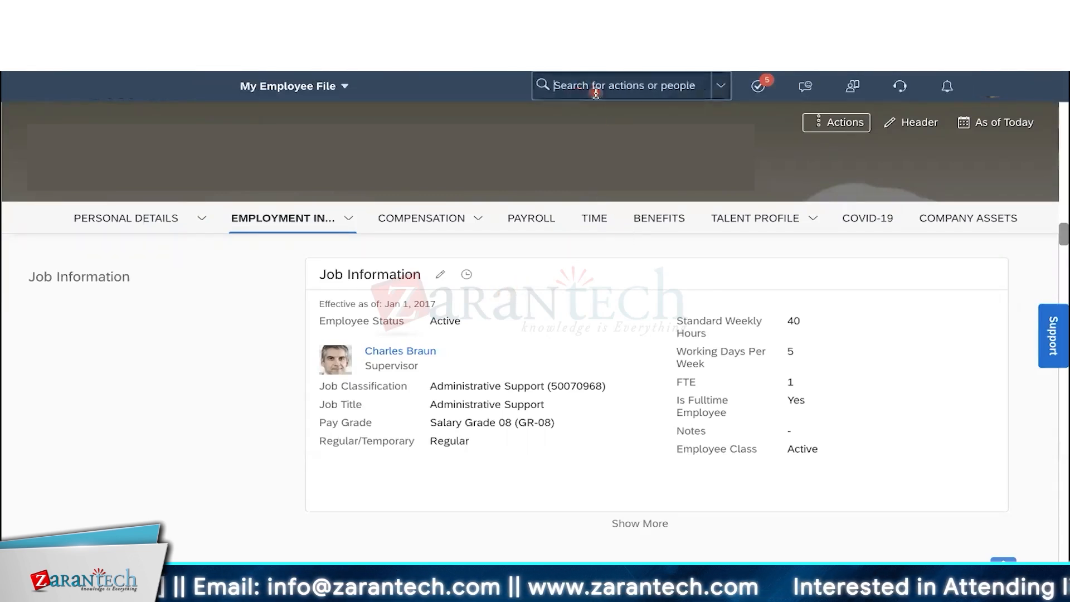
type("add ")
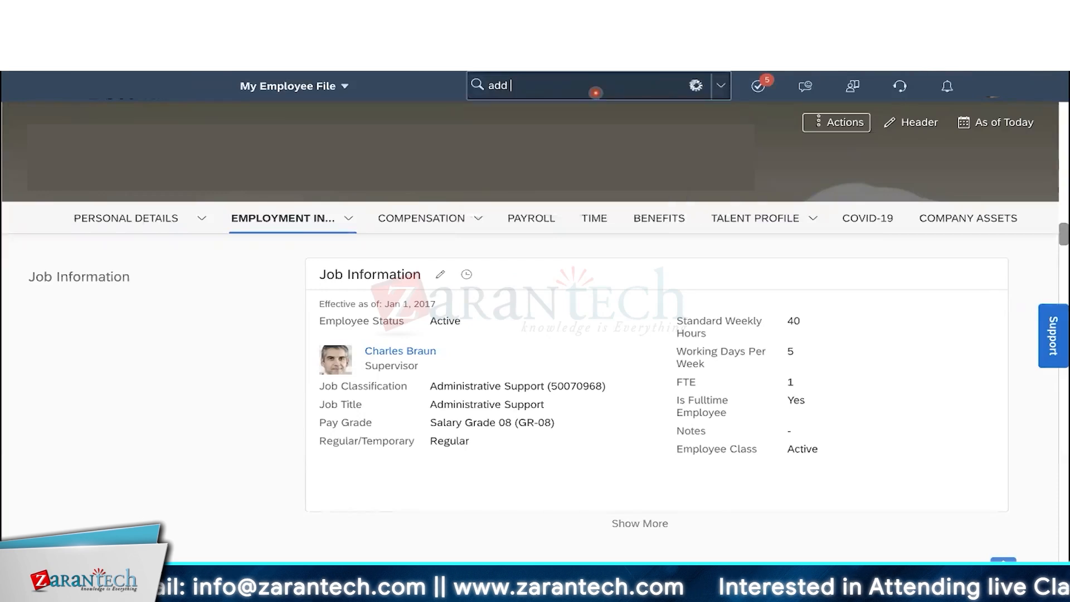
type("new")
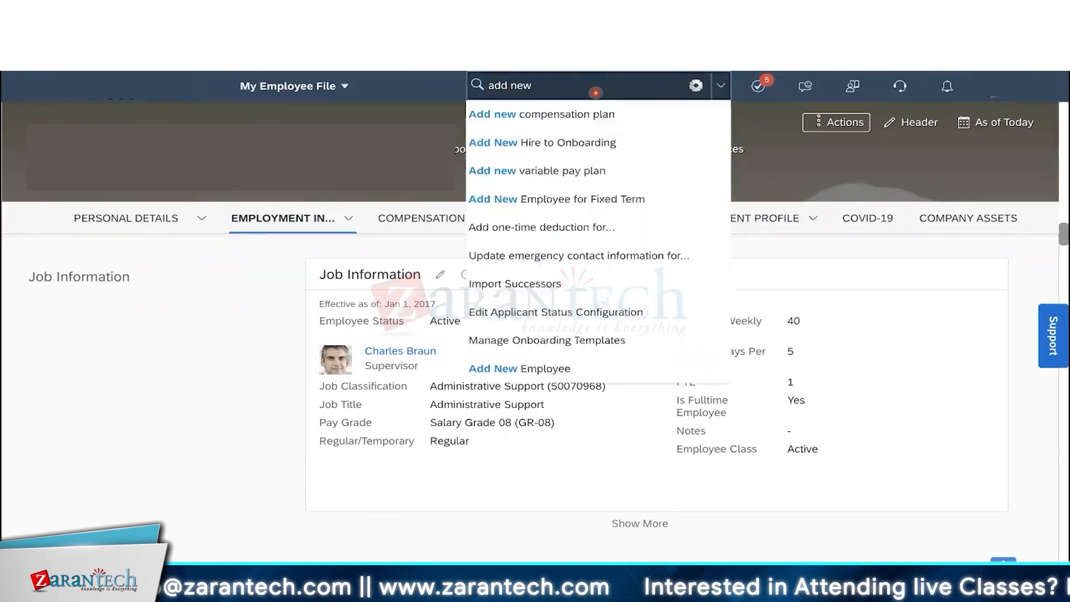
left_click(572, 369)
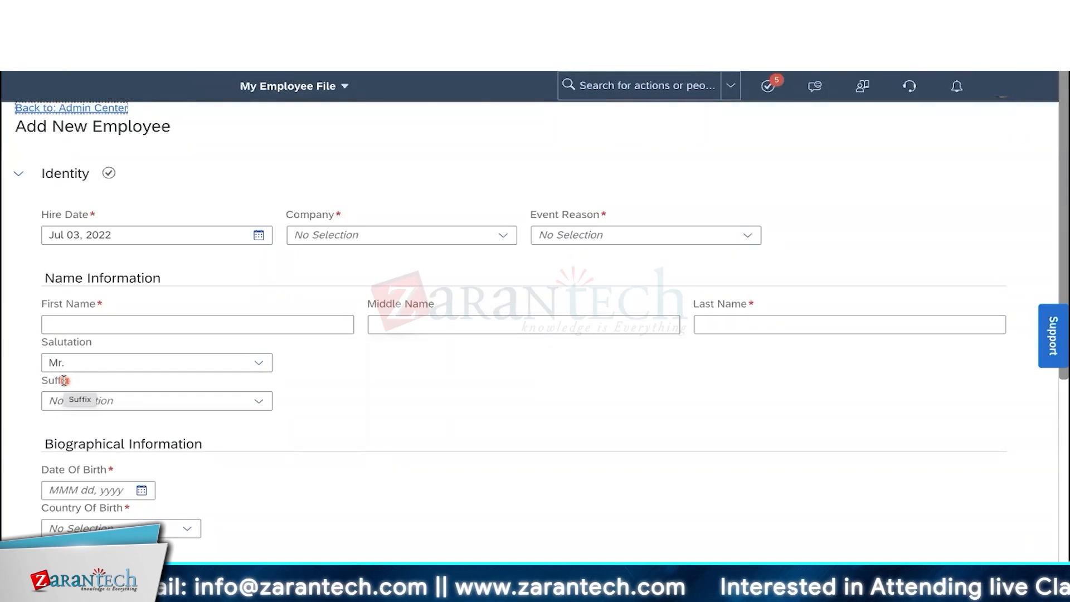
left_click(260, 364)
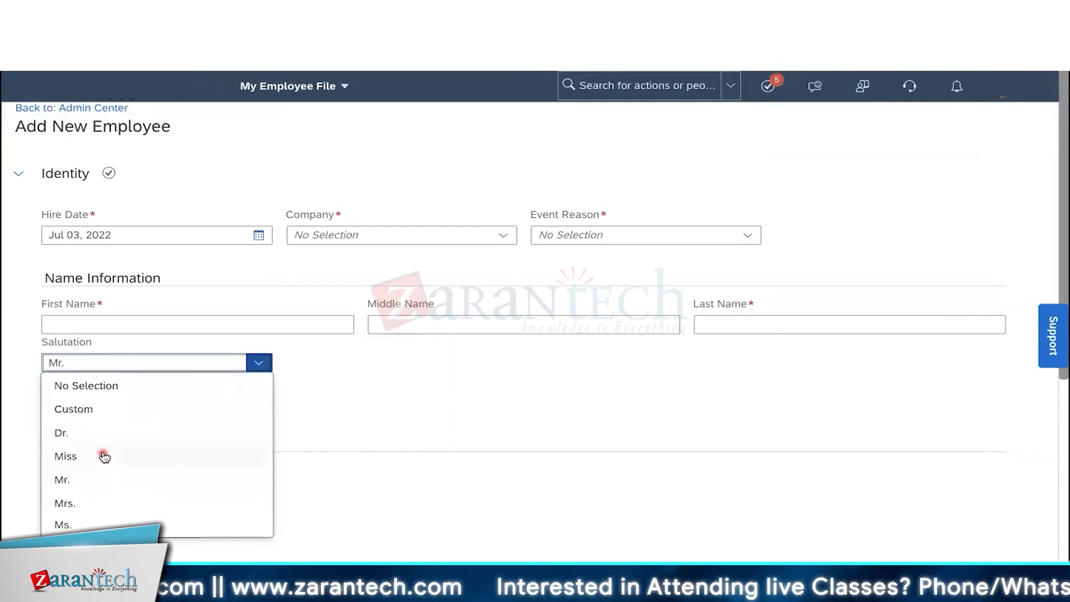
left_click(295, 375)
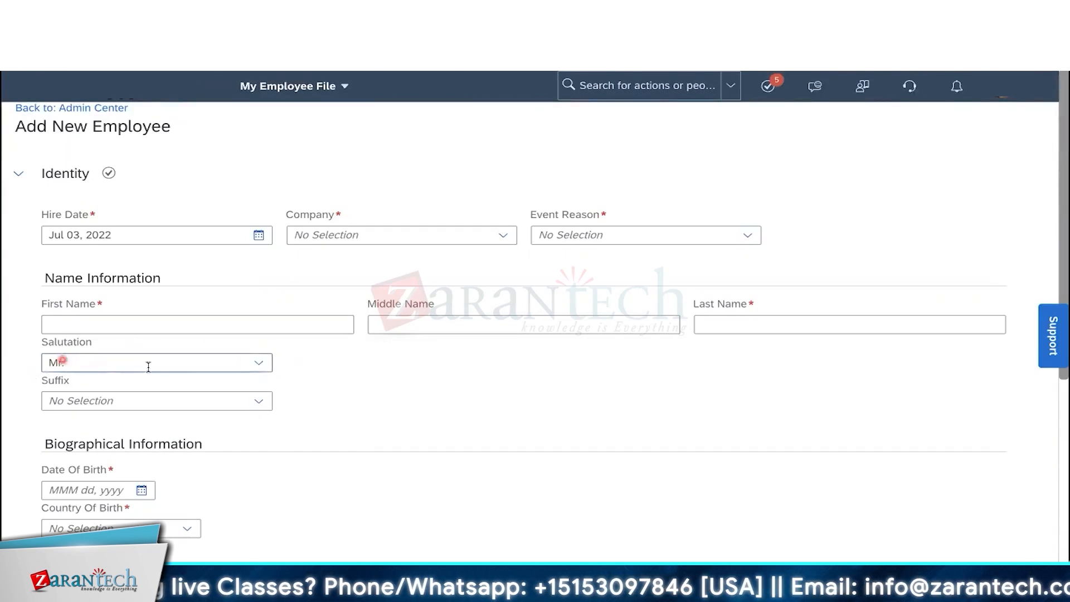
- Choose a date of birth for the new employee under Biographical Information
scroll(186, 365, "down", 3)
scroll(188, 371, "down", 1)
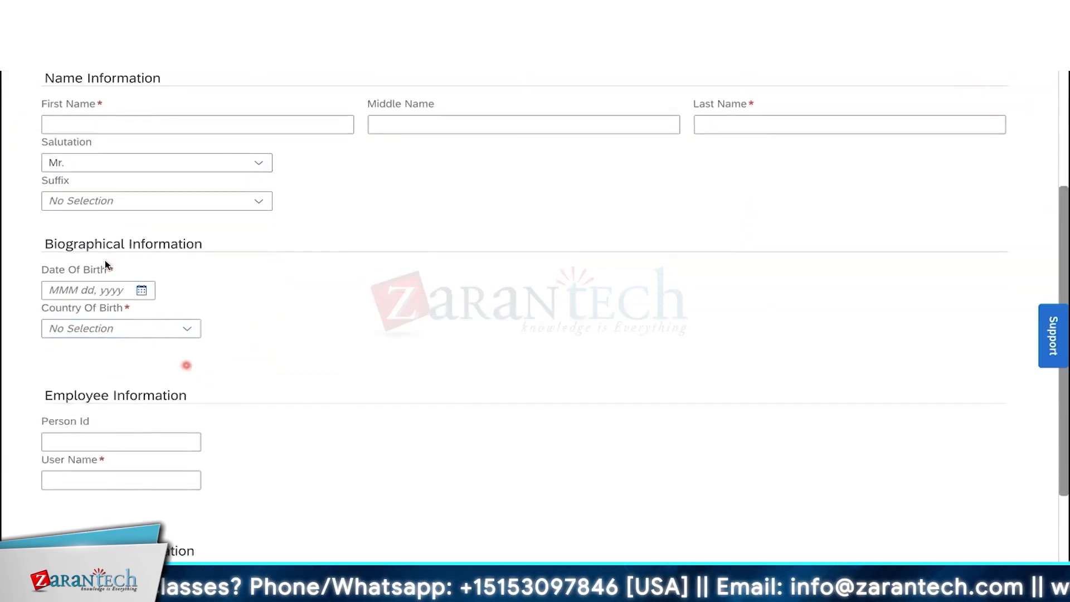
left_click_drag(45, 271, 117, 274)
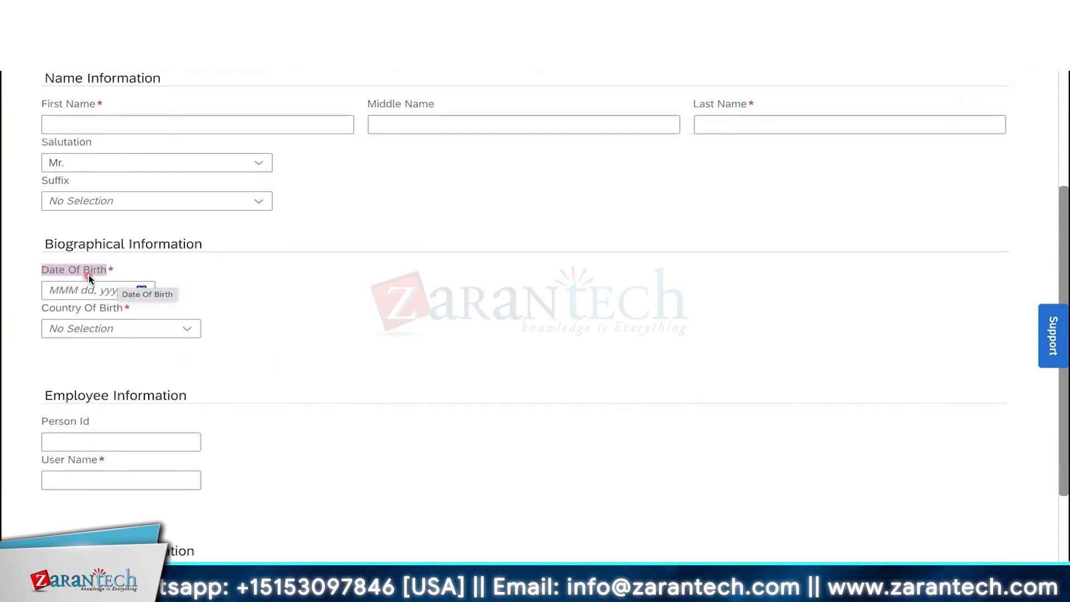
left_click(142, 291)
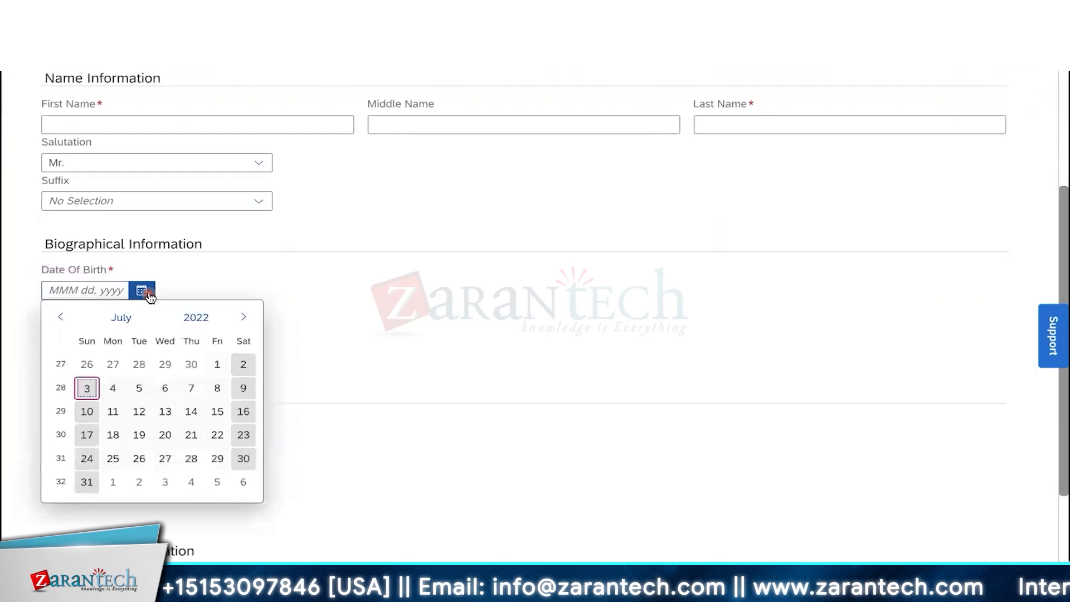
left_click(190, 318)
left_click(73, 363)
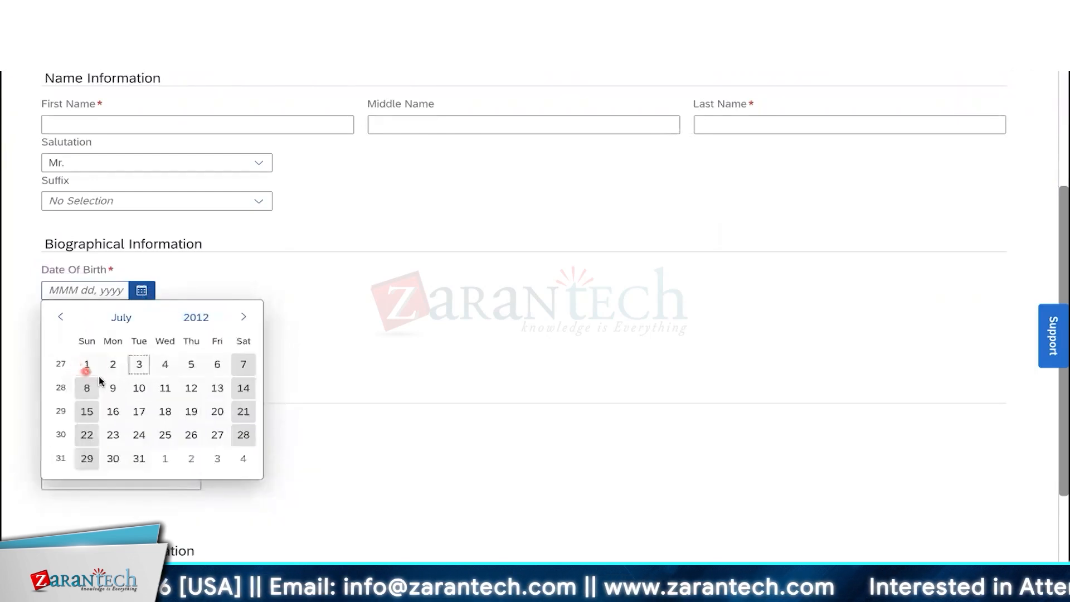
left_click(139, 387)
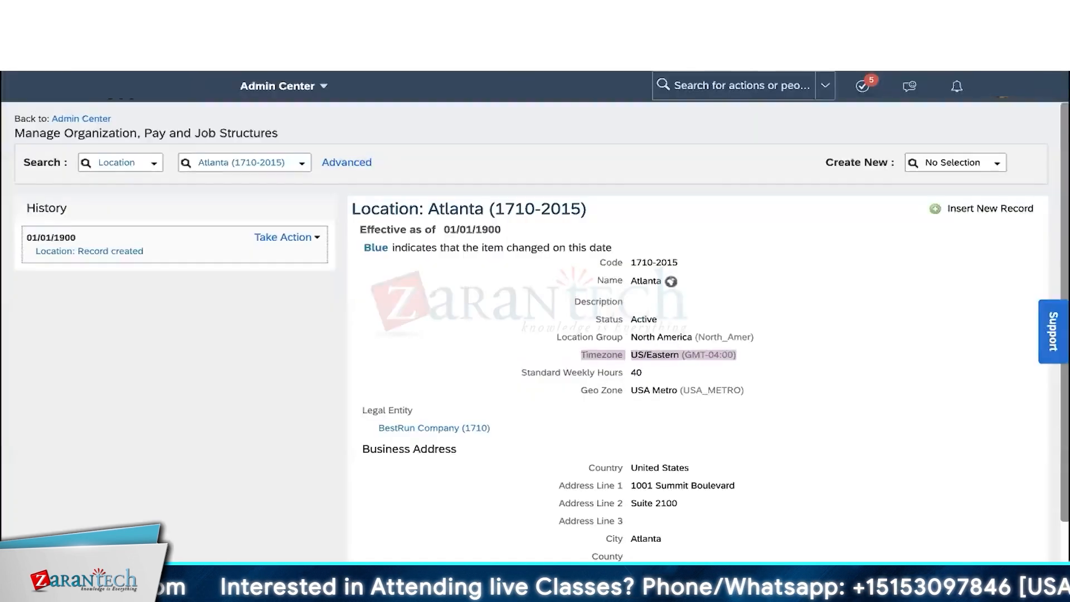
- Find and open the Manage Data page
left_click(689, 81)
type("m")
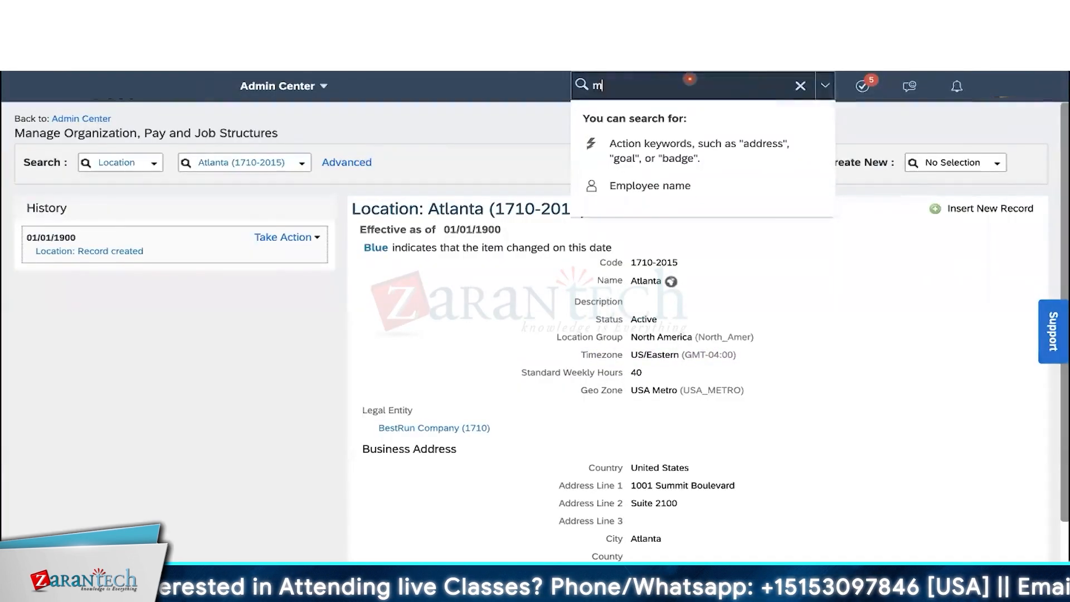
type("anage da")
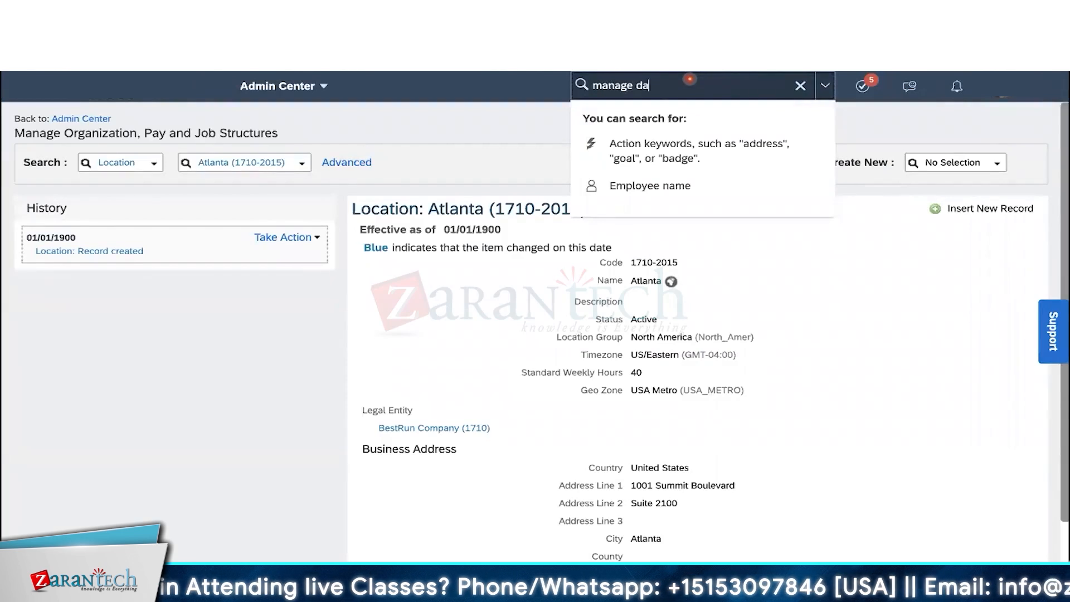
left_click(689, 192)
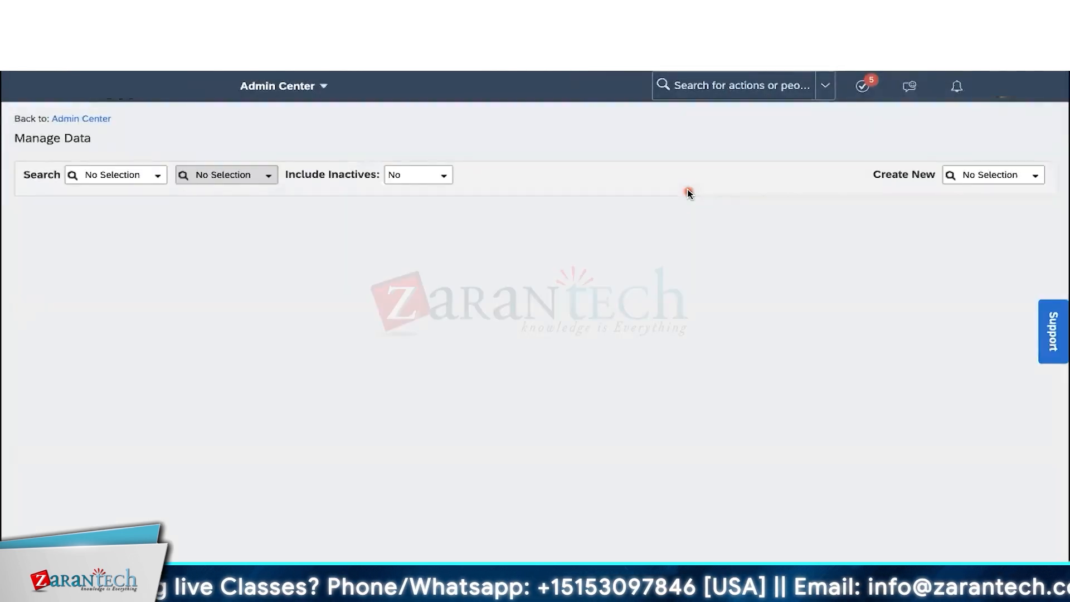
- Open the INDIA_MATERNITY message definition and examine its code and message text
left_click(123, 177)
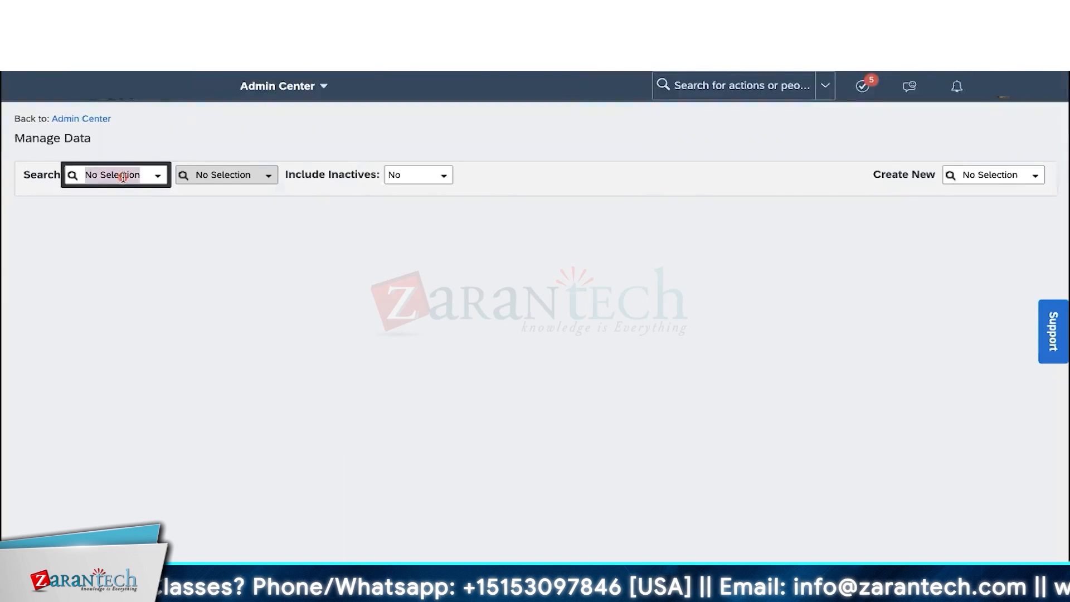
type("mess")
type("age")
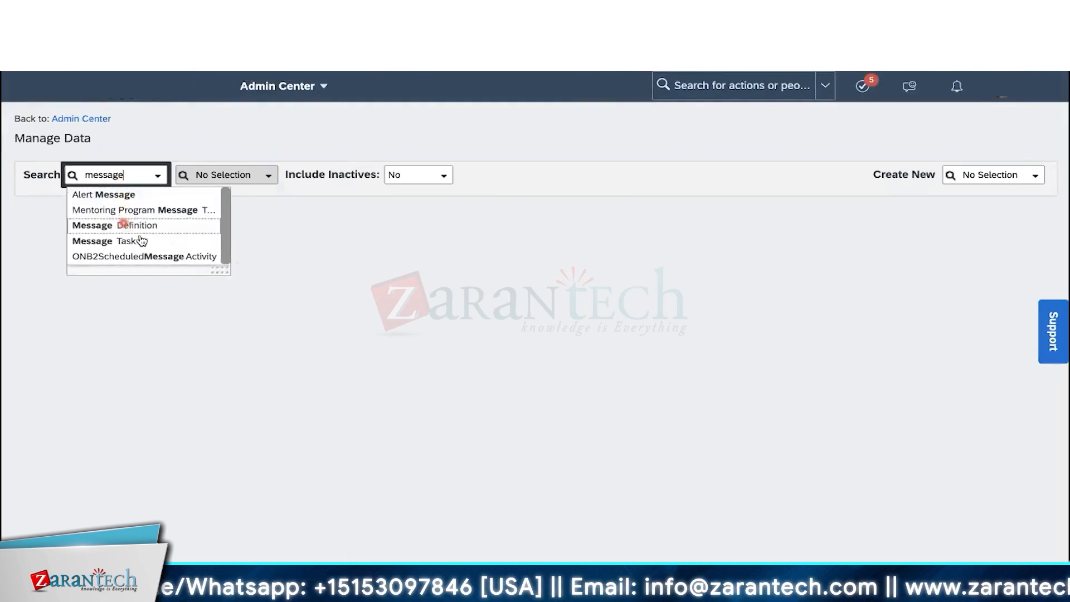
left_click(189, 232)
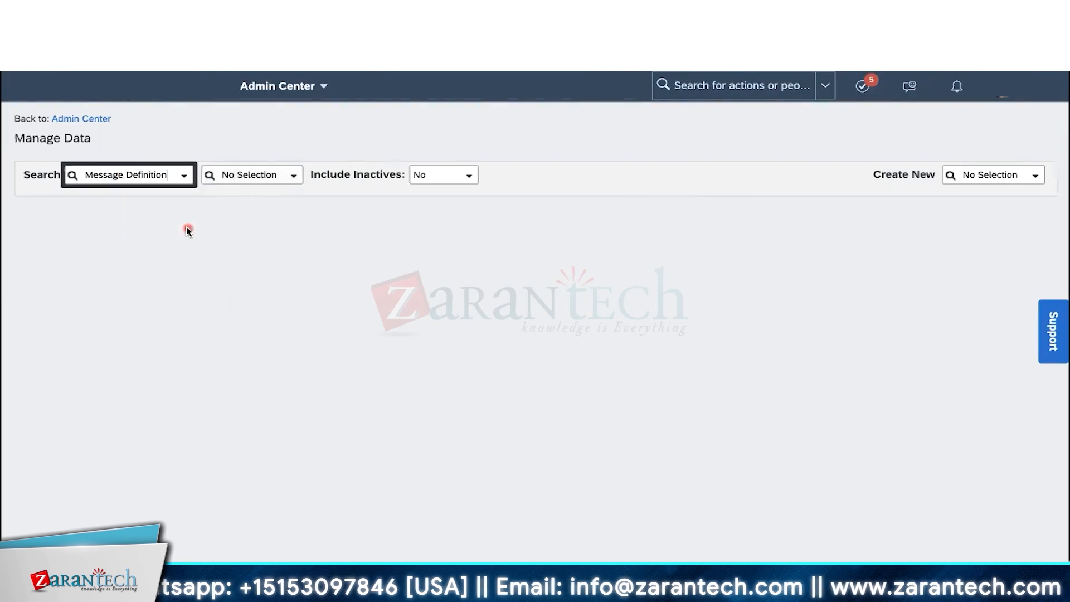
left_click(301, 178)
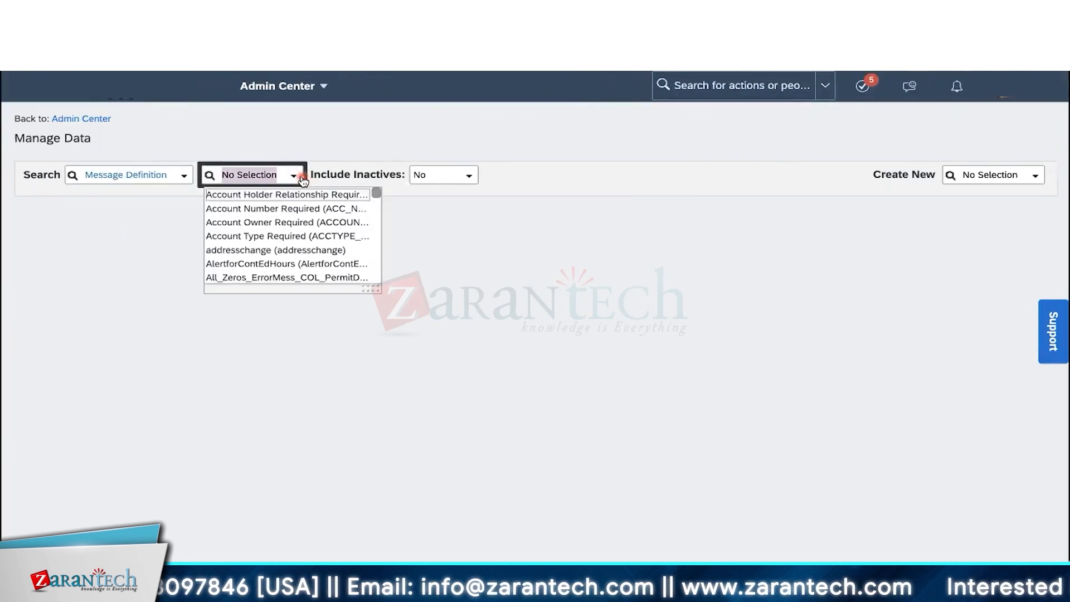
type("ind")
left_click(298, 252)
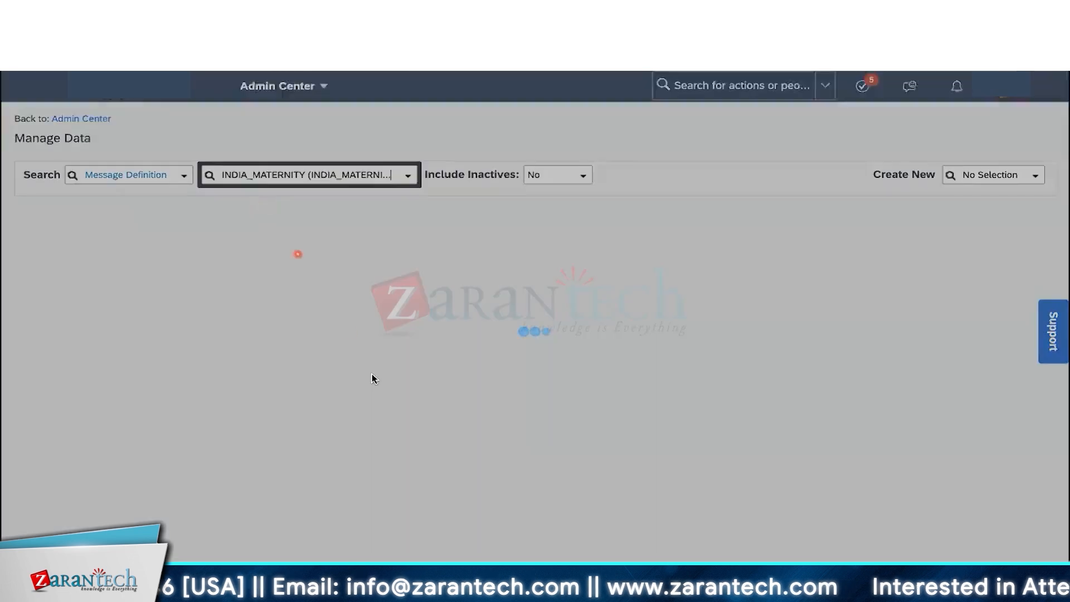
left_click_drag(345, 221, 488, 224)
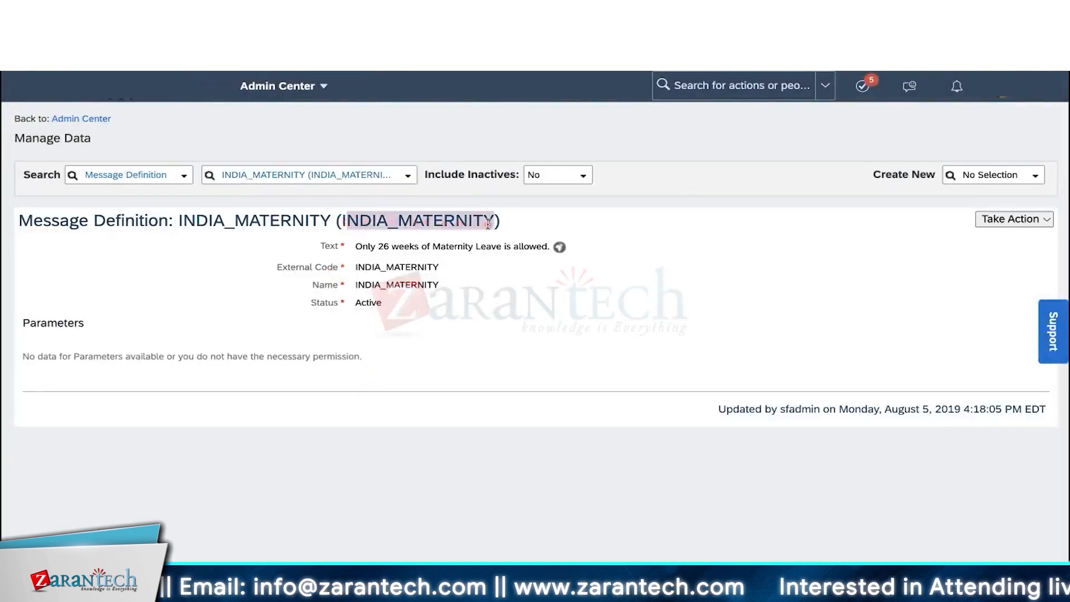
left_click(359, 247)
left_click_drag(359, 247, 555, 249)
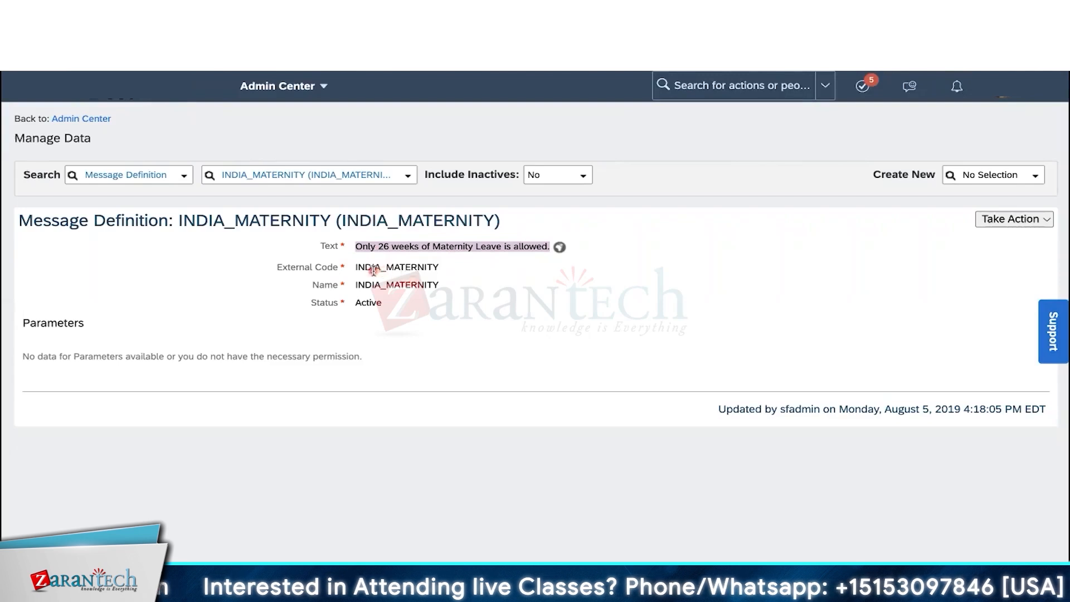
- Create a new Message Definition with the text "18yrs is the min age of employment in this organization", correcting the spelling of employment
left_click(958, 175)
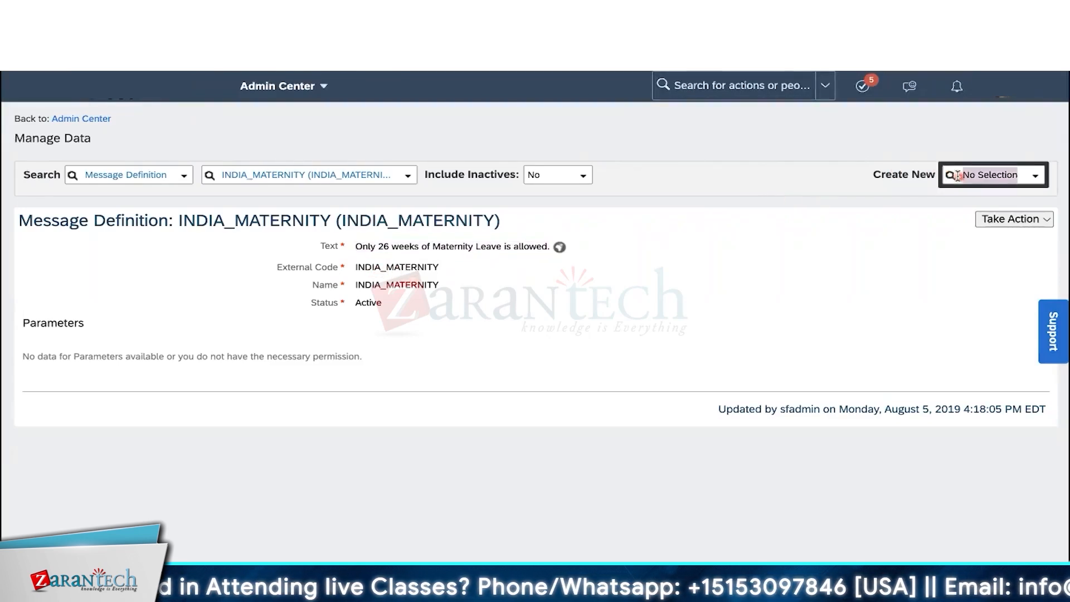
type("mess")
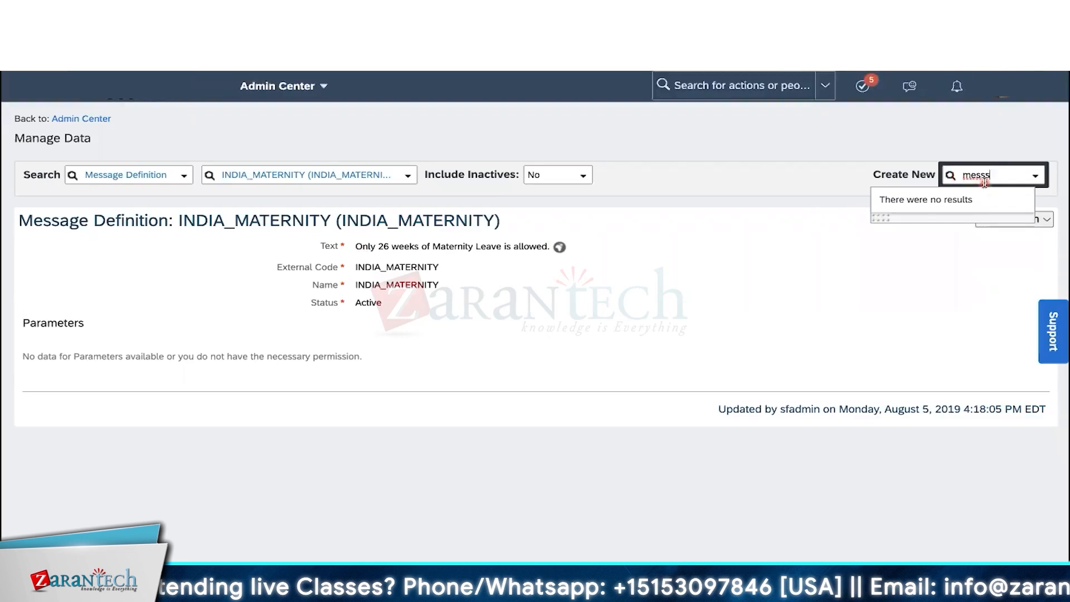
left_click(970, 210)
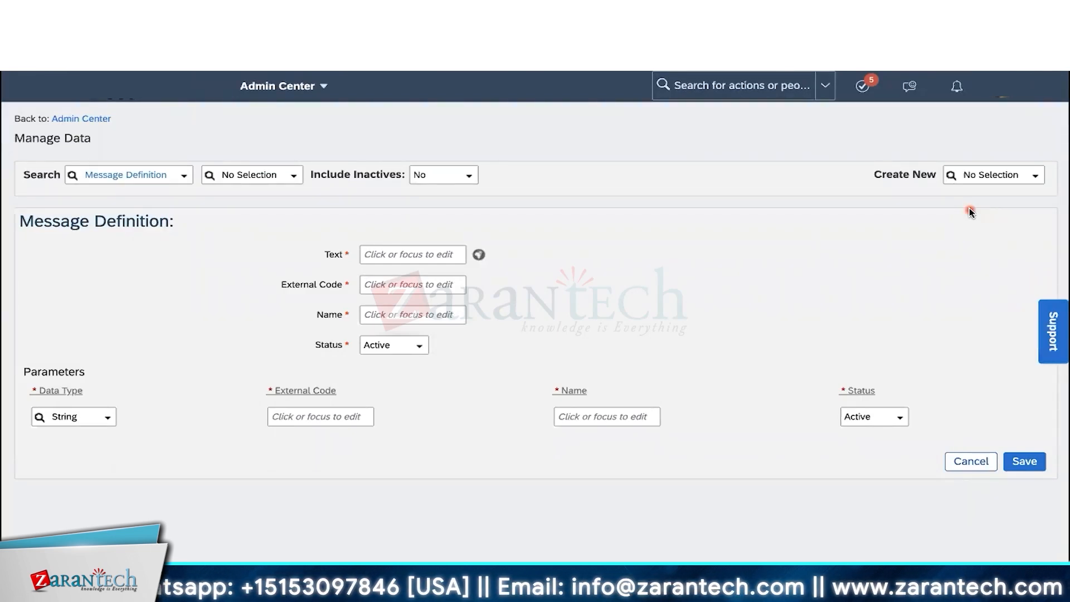
left_click(429, 255)
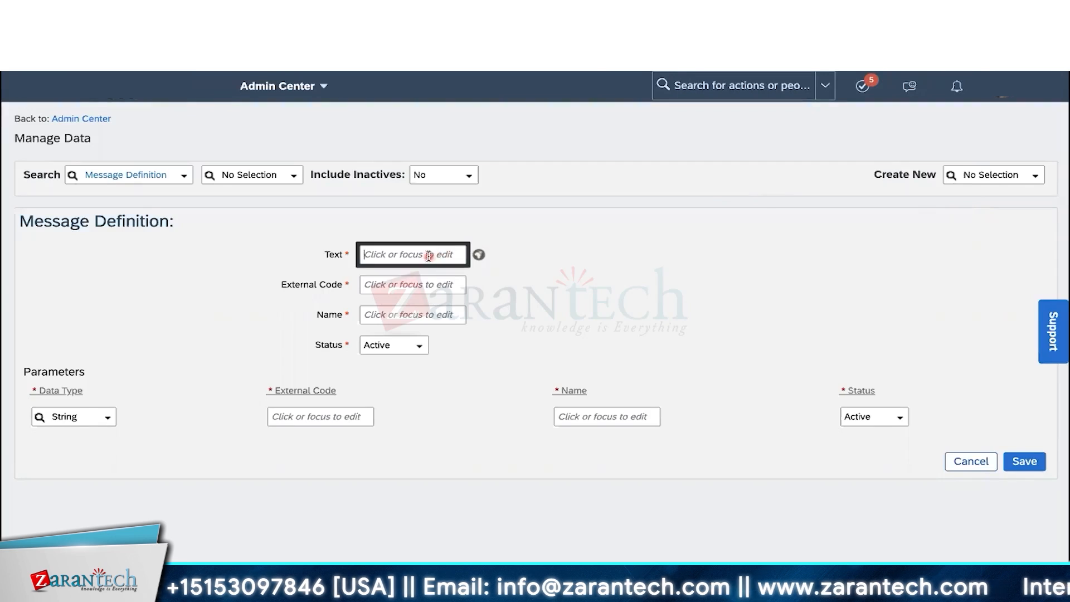
type("18y")
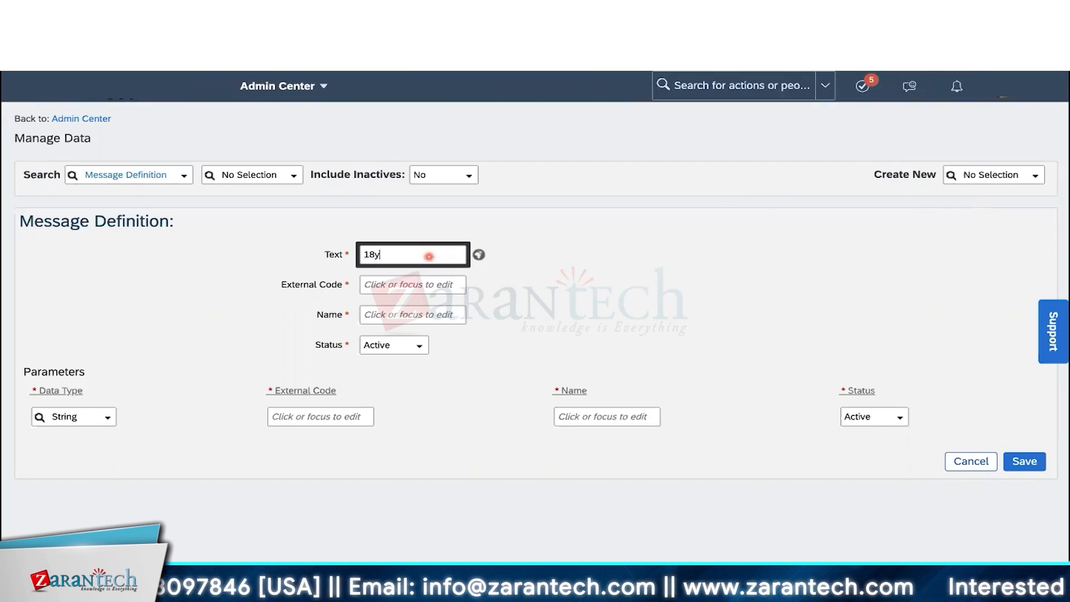
type("rs is the min")
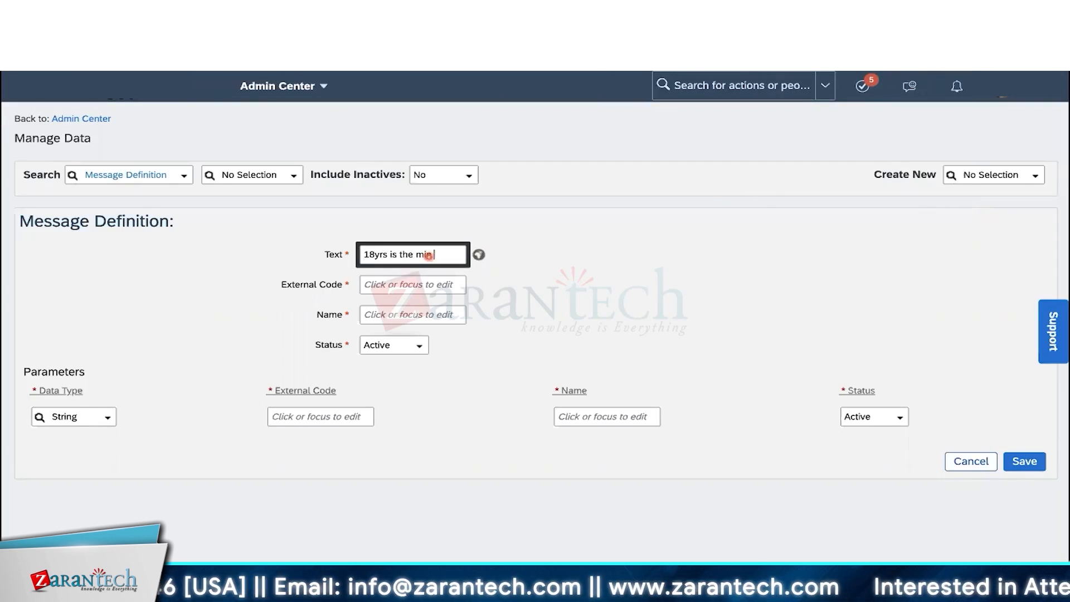
type(" age of empl")
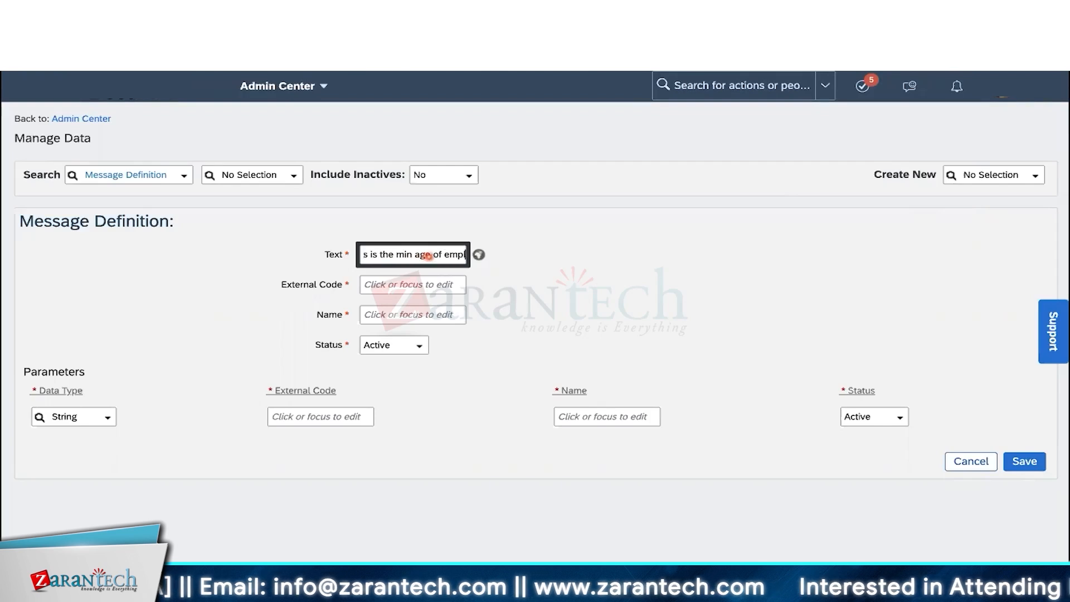
type("oyement in")
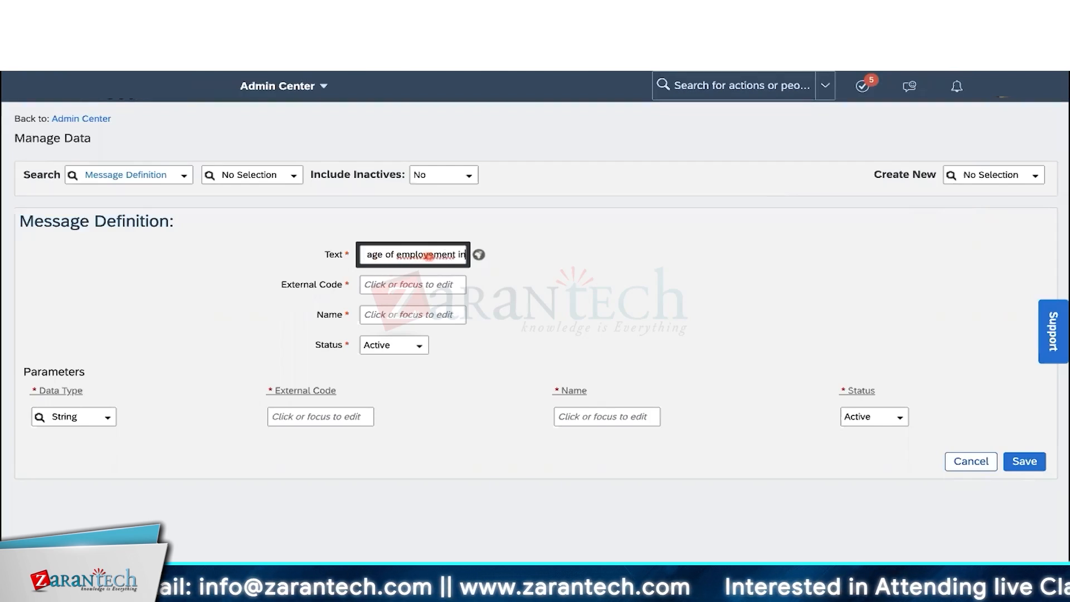
type(" this organizat")
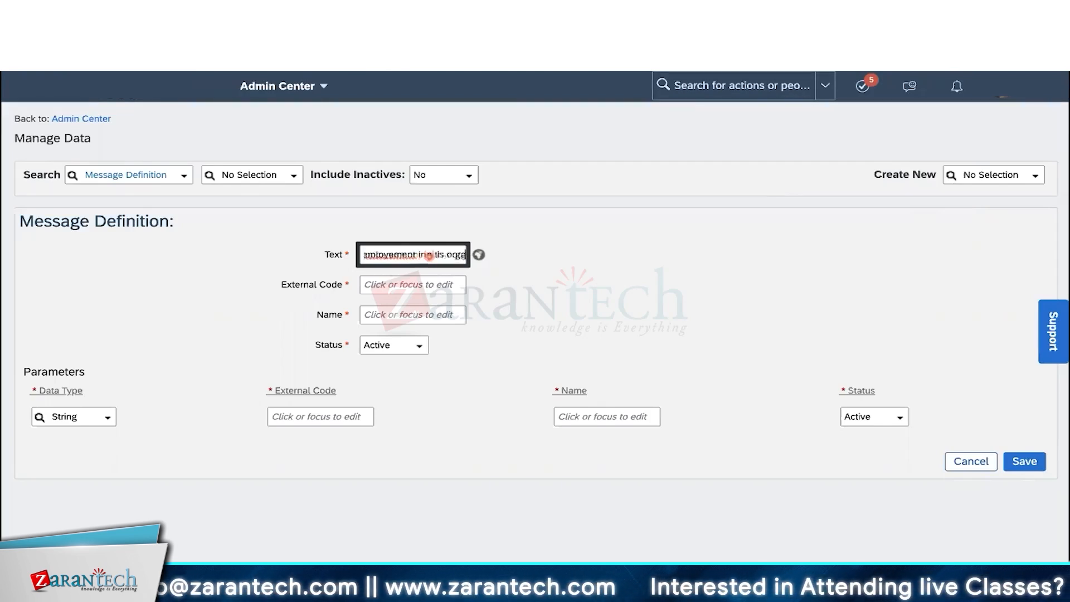
type("ion")
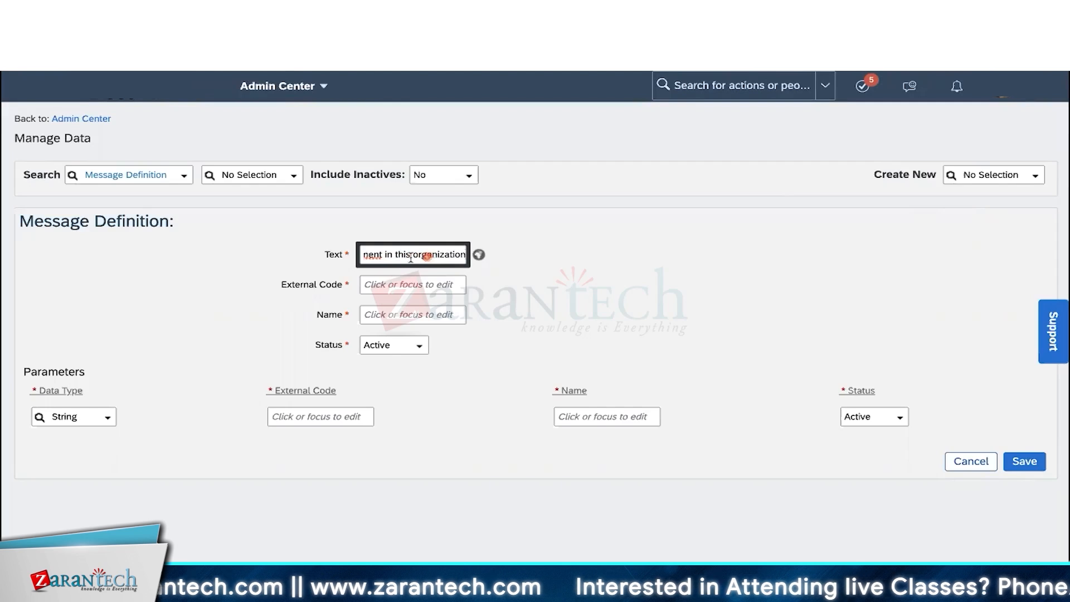
right_click(371, 257)
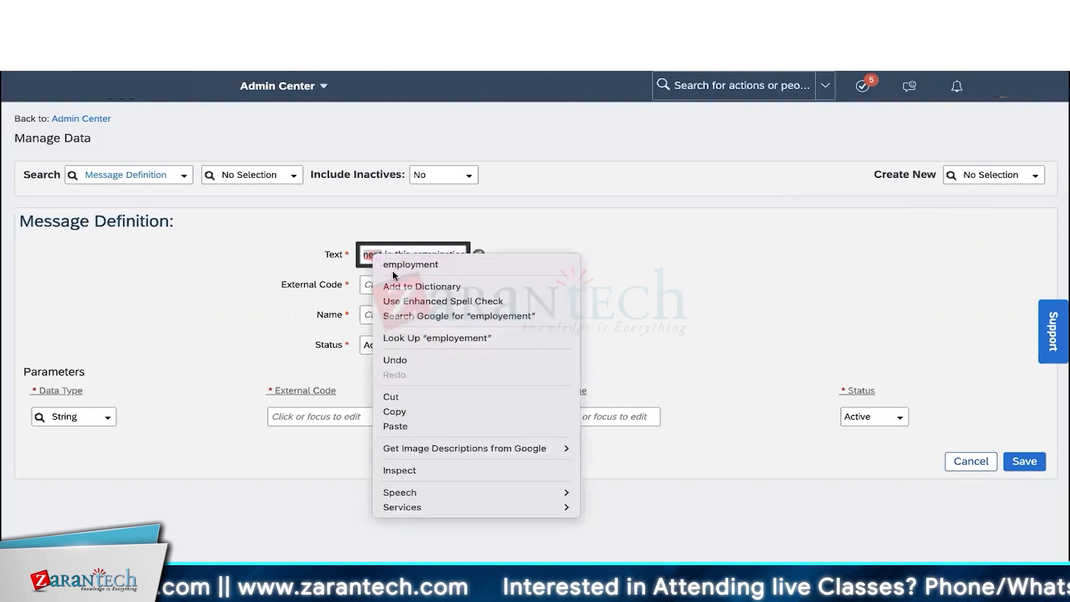
left_click(394, 267)
left_click(542, 308)
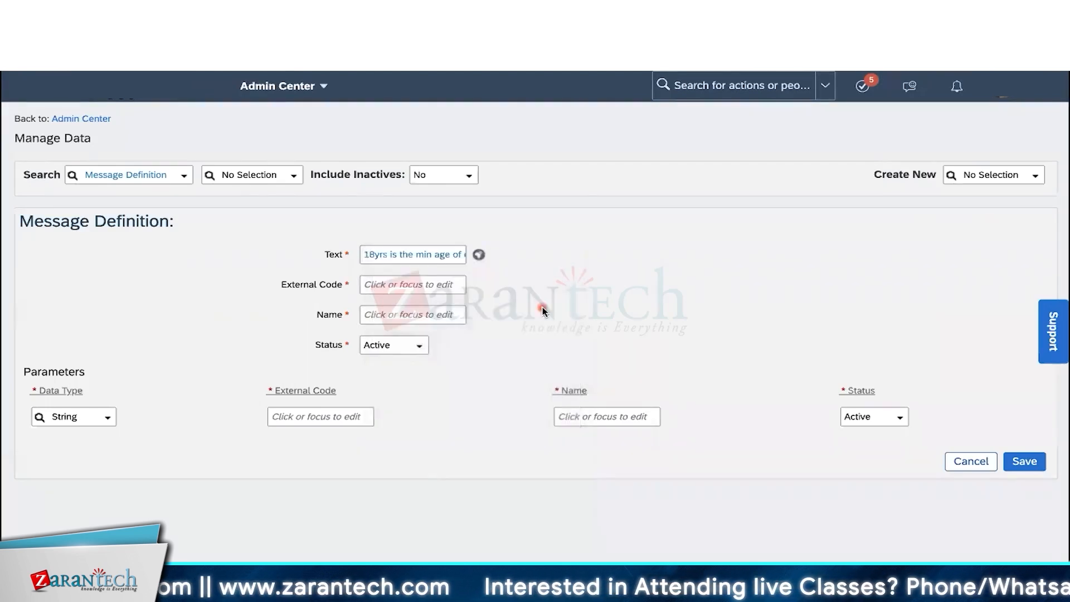
- Set the message definition's external code and name to cust_age_validation and save it
left_click(405, 284)
type("cust_age_valid")
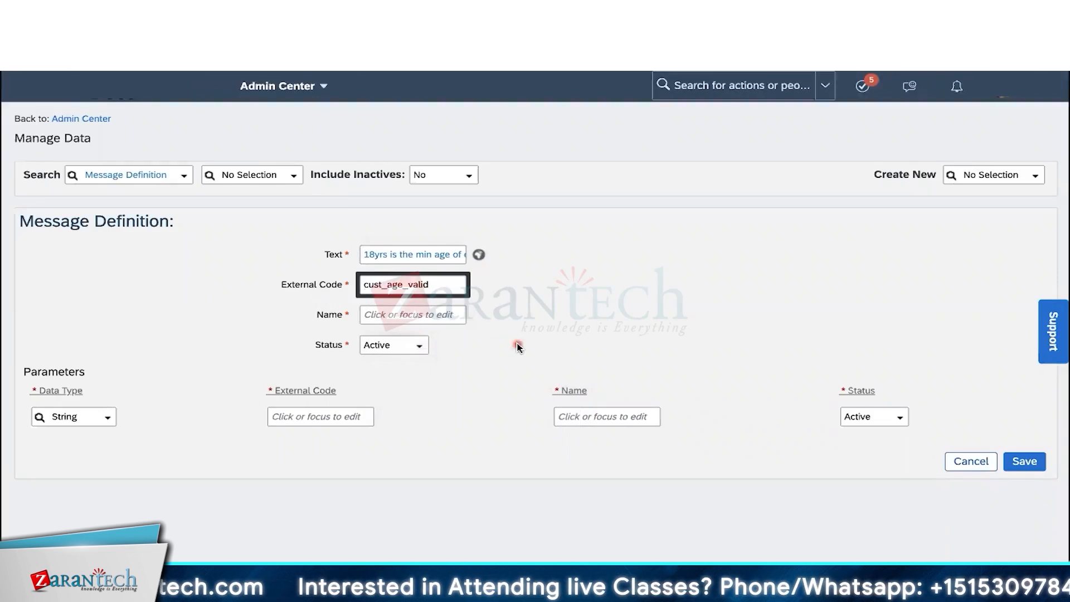
key("ctrl+a")
key("BackSpace")
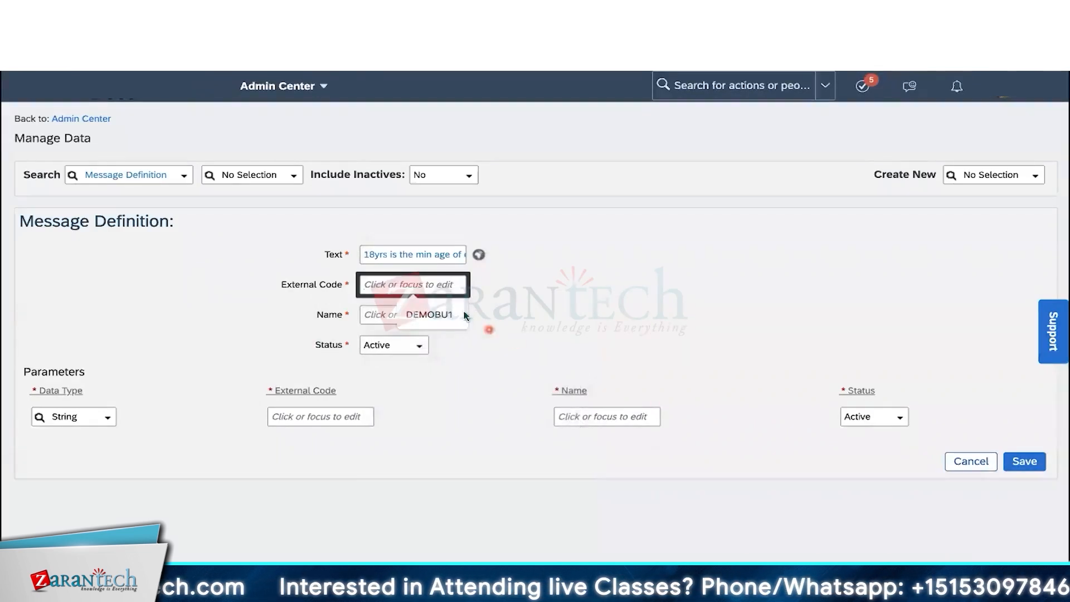
type("cust_age_")
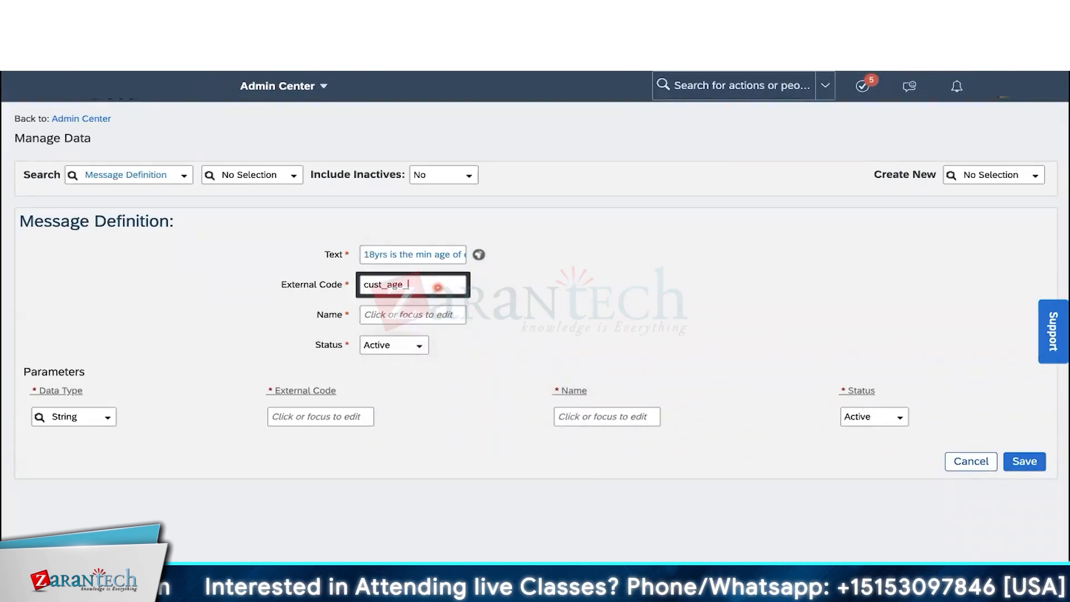
type("validation")
key("ctrl+a")
key("ctrl+c")
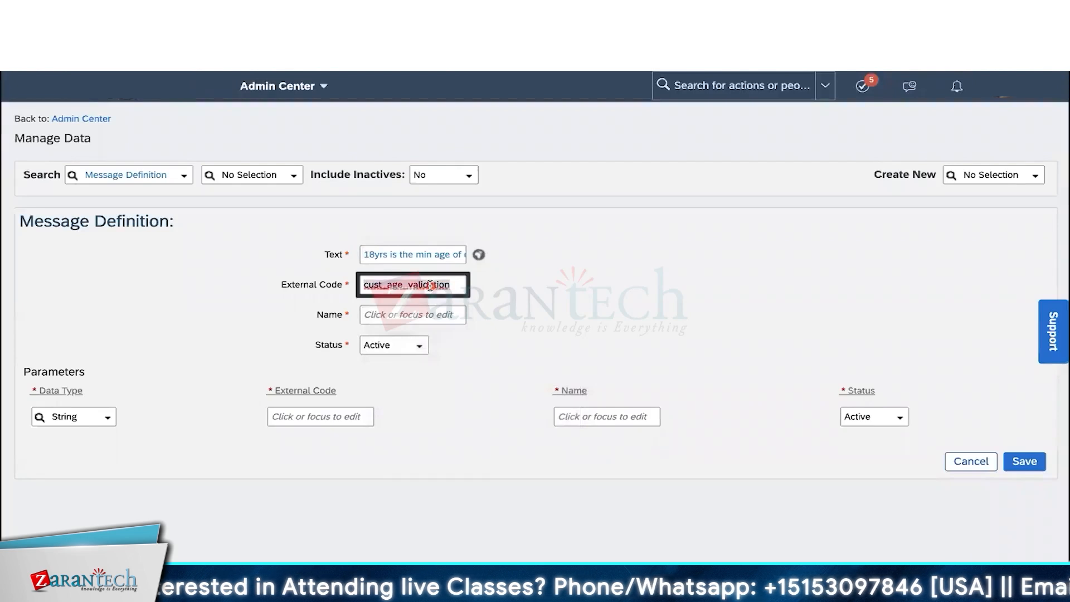
left_click(416, 320)
key("ctrl+v")
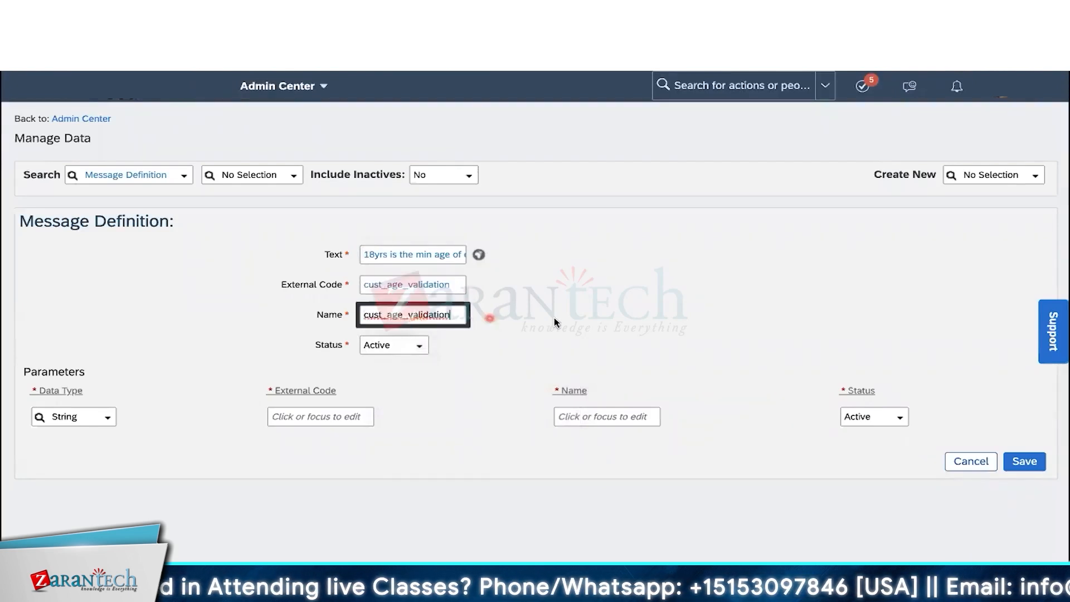
left_click(554, 322)
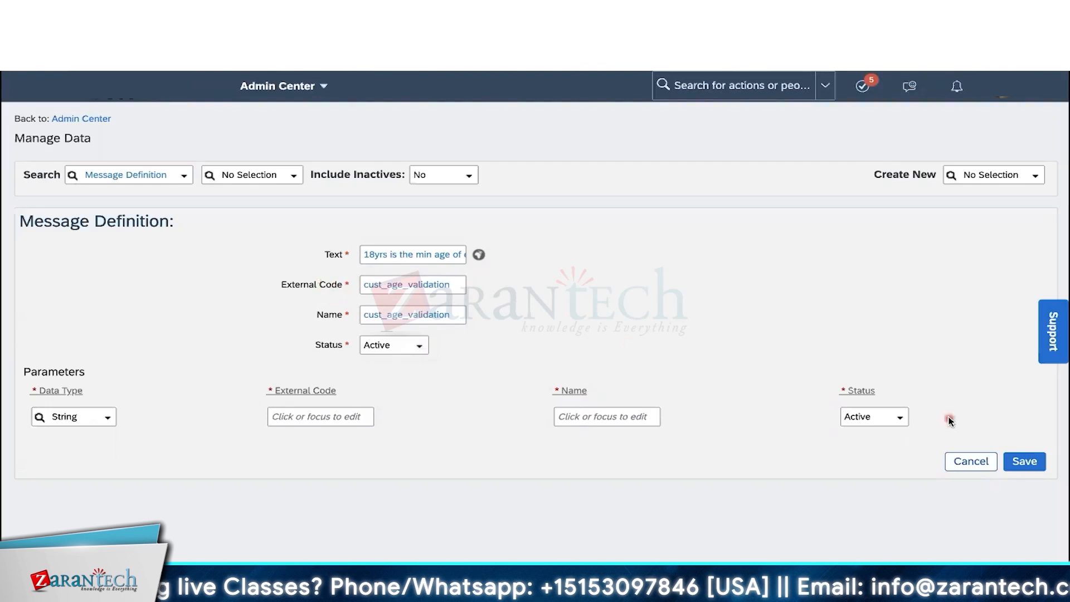
left_click(1025, 463)
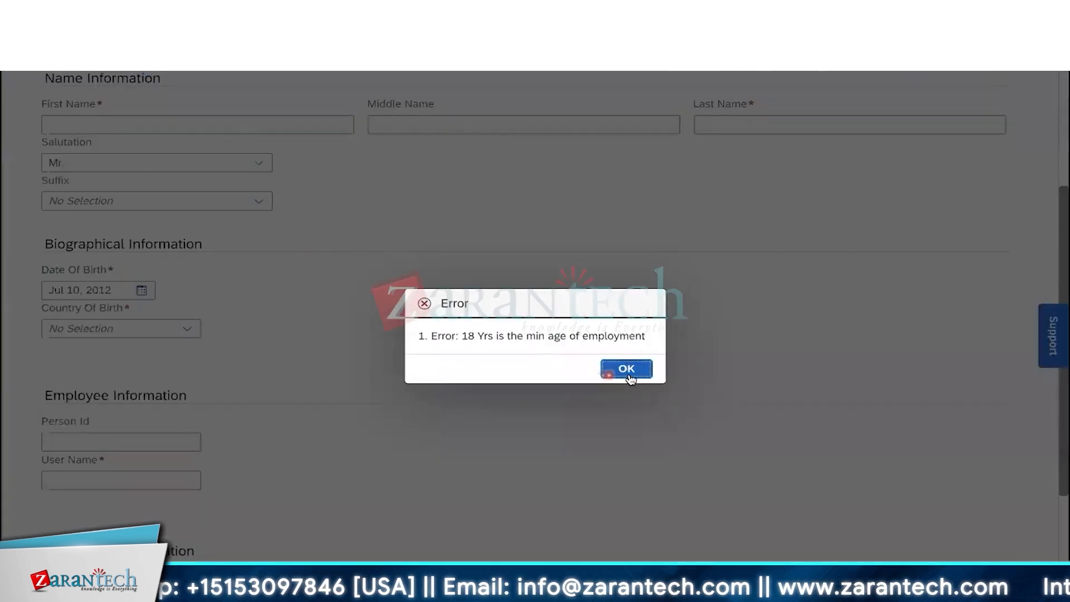
- Dismiss the minimum-age error on the new employee form and check which field it concerns under Biographical Information
left_click(627, 369)
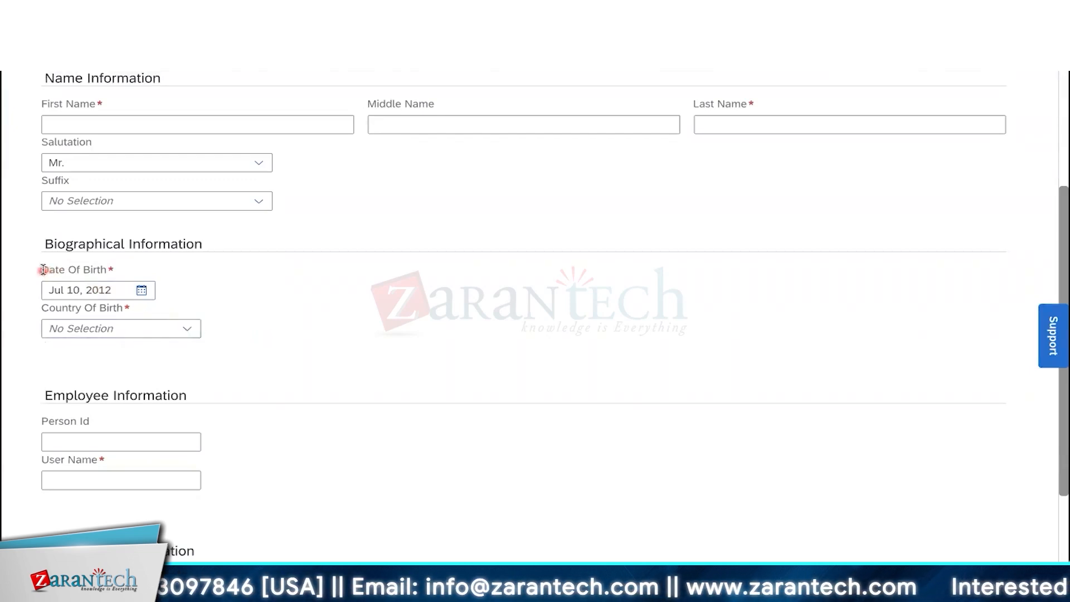
left_click_drag(42, 270, 105, 270)
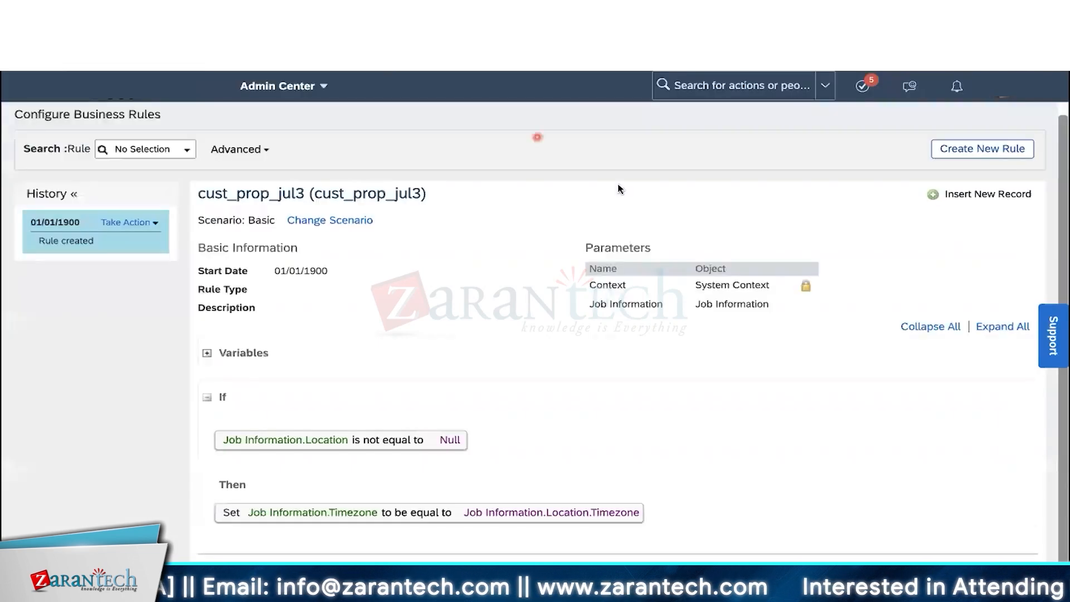
- Start a new business rule with the Basic scenario and locate its Base Object setting
left_click(952, 156)
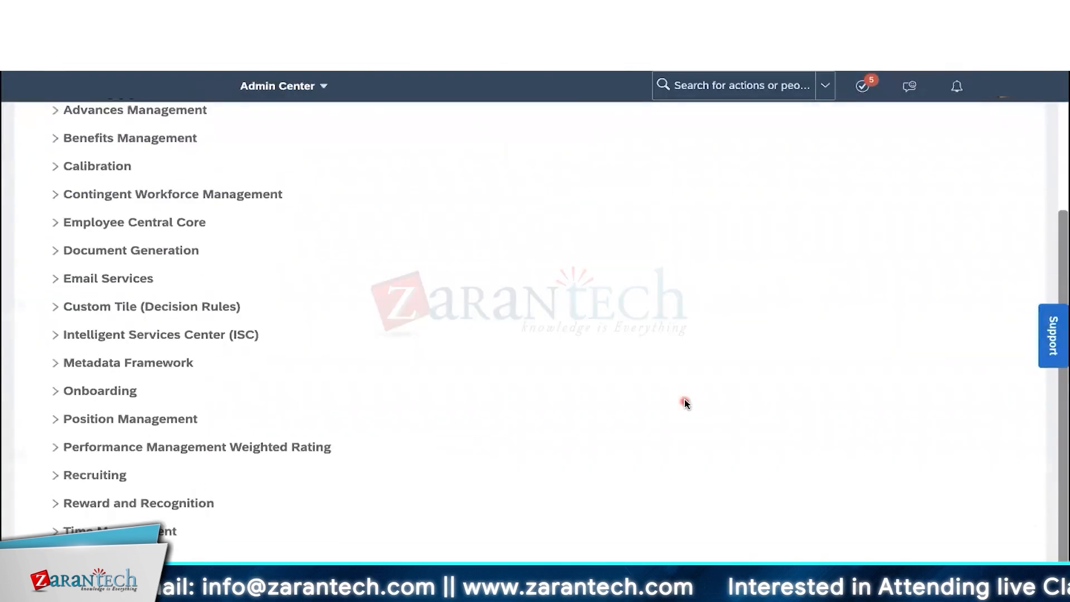
left_click(76, 559)
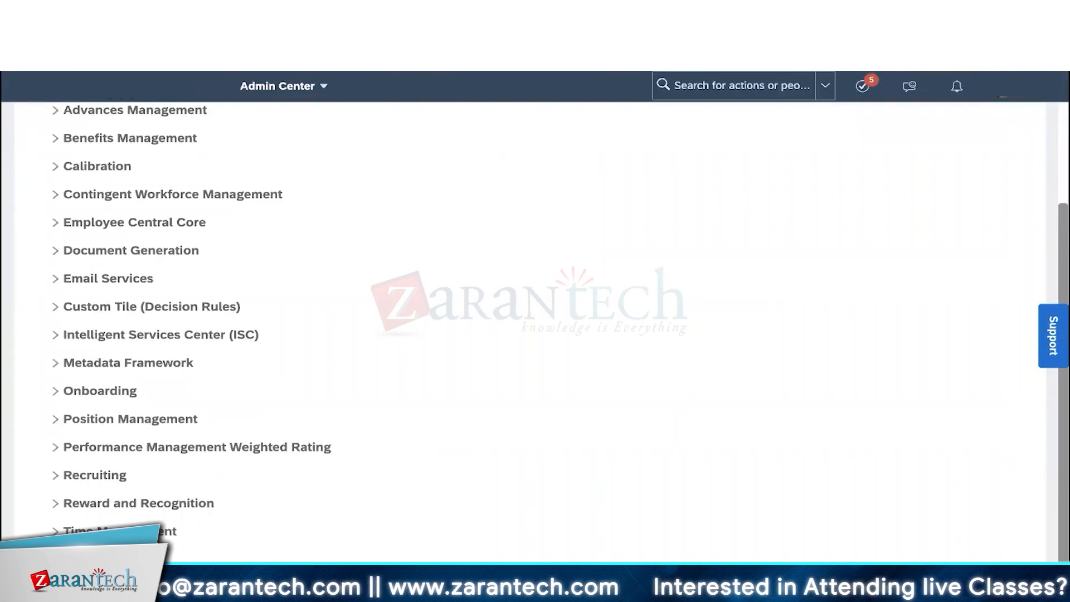
scroll(78, 557, "down", 1)
scroll(648, 430, "up", 1)
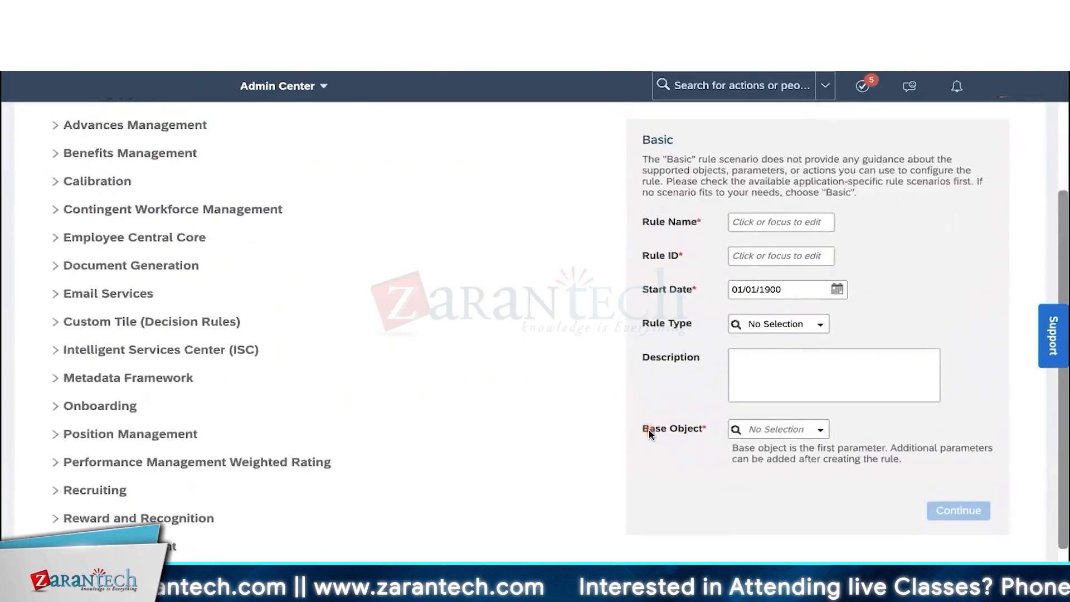
left_click_drag(650, 431, 704, 428)
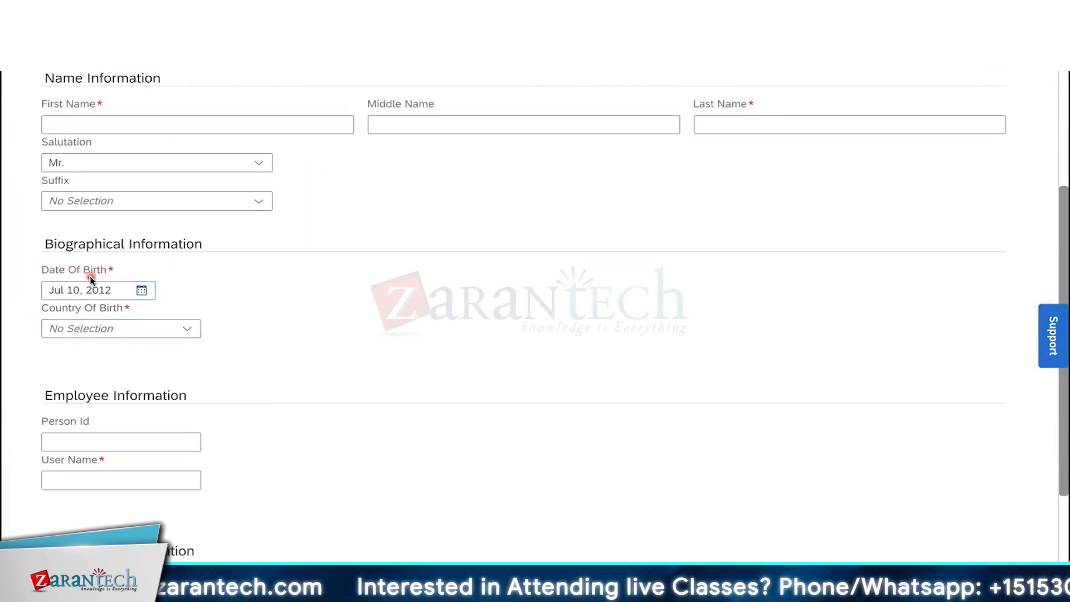
- Check the Date Of Birth field and the Biographical Information section heading it sits under on the new employee form
left_click_drag(44, 270, 106, 270)
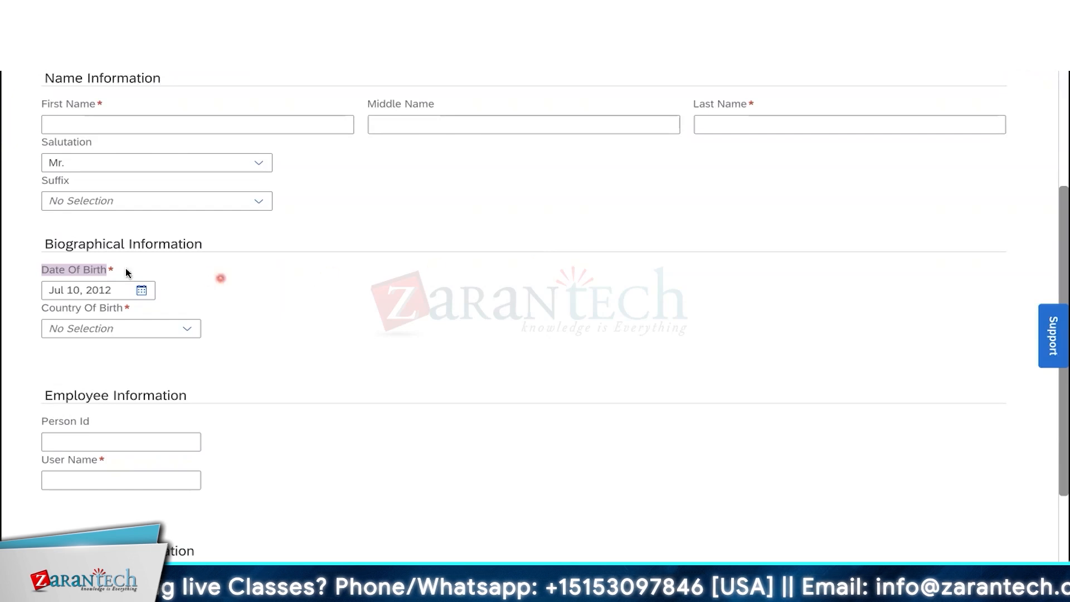
left_click(67, 272)
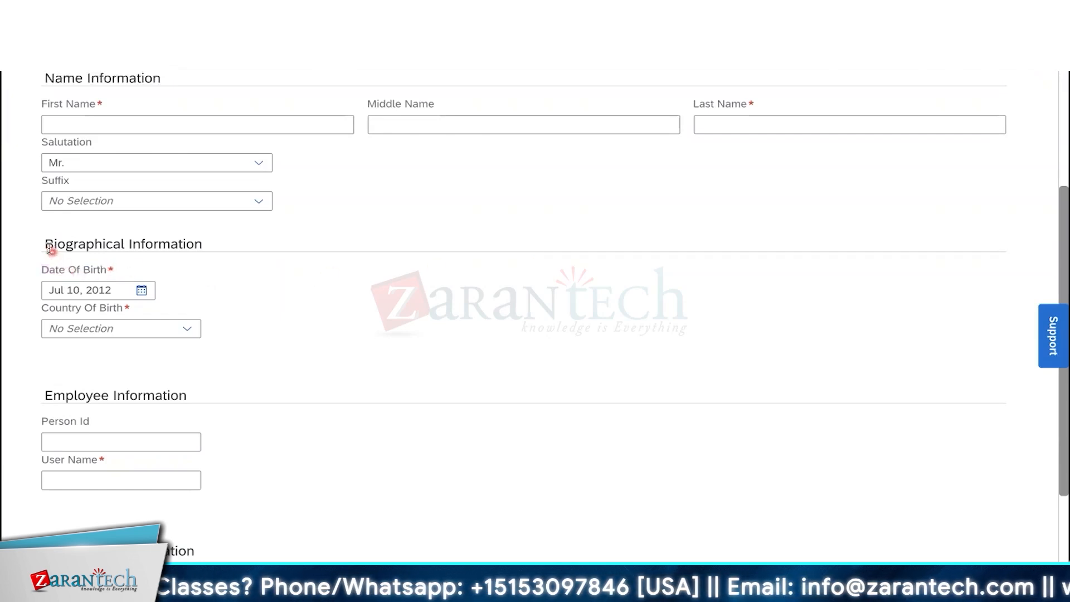
left_click_drag(49, 249, 94, 246)
left_click_drag(168, 241, 191, 240)
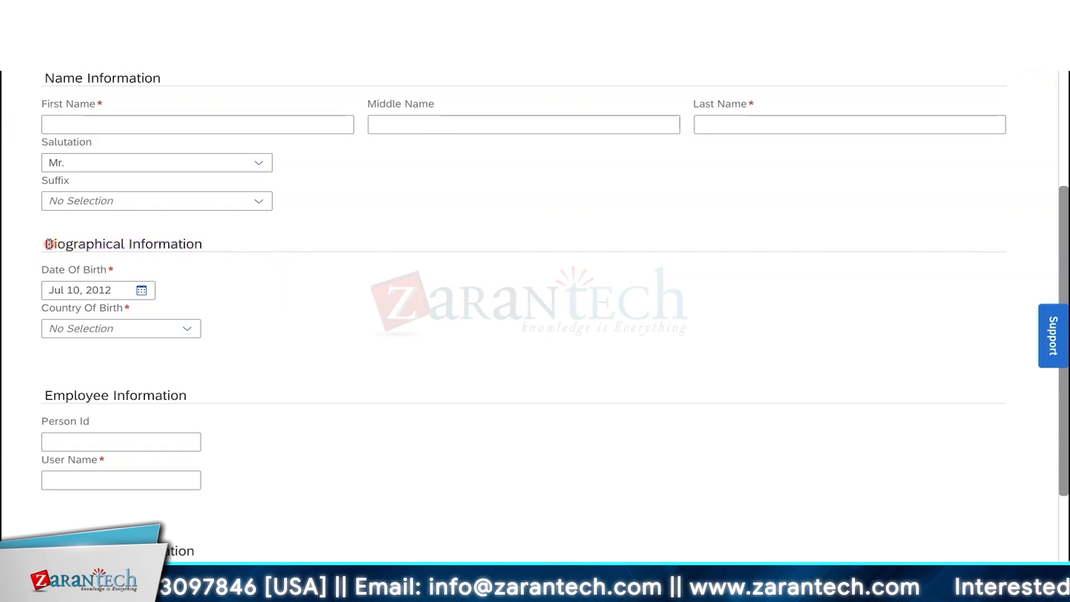
left_click_drag(49, 244, 196, 243)
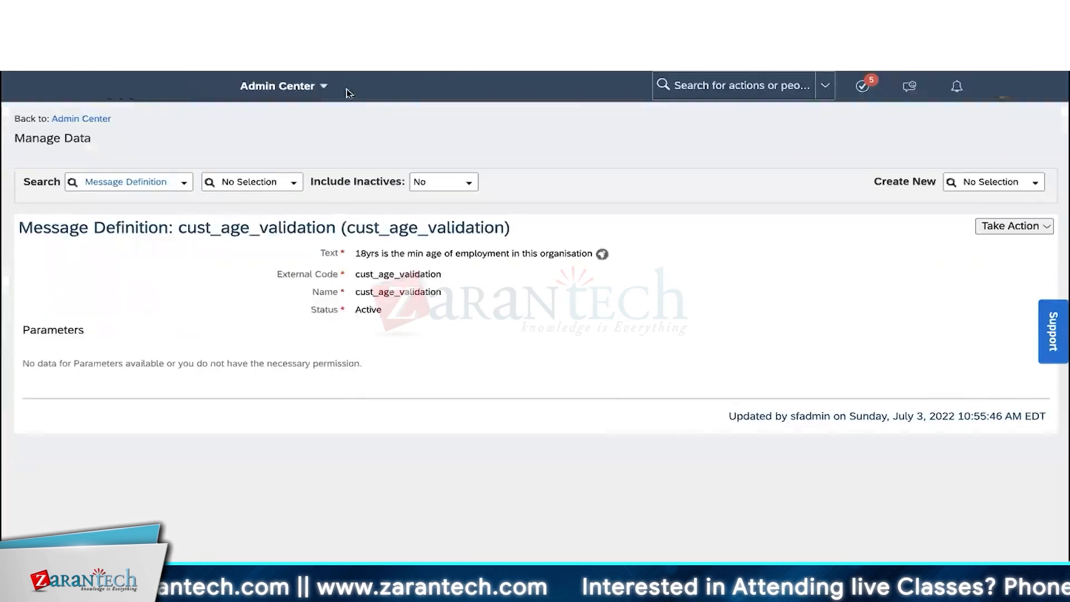
- Open My Employee File in a new browser tab and go to its Personal Details
left_click(316, 87)
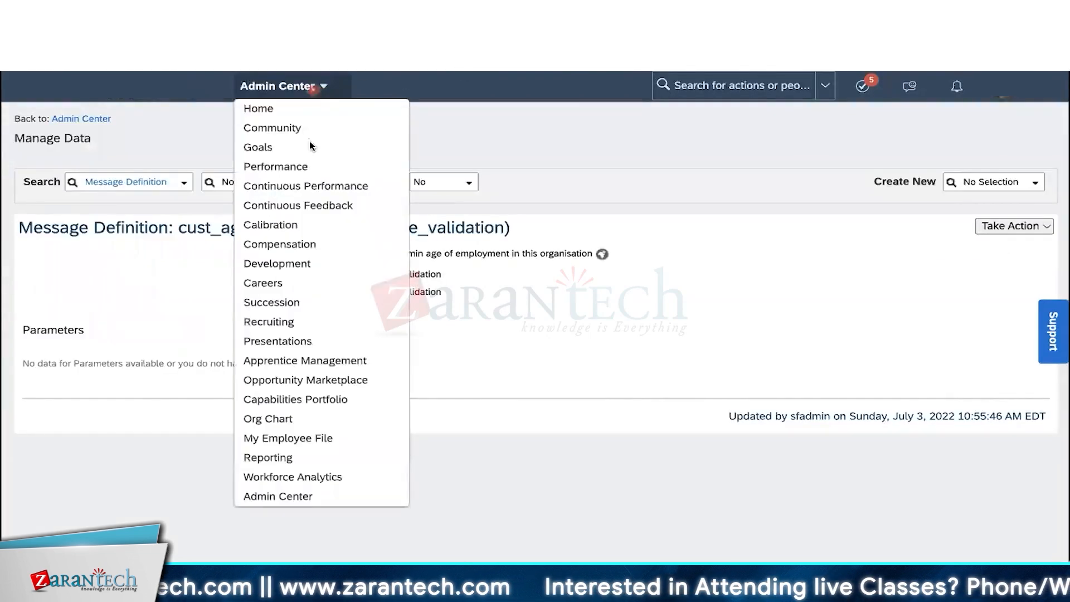
right_click(316, 438)
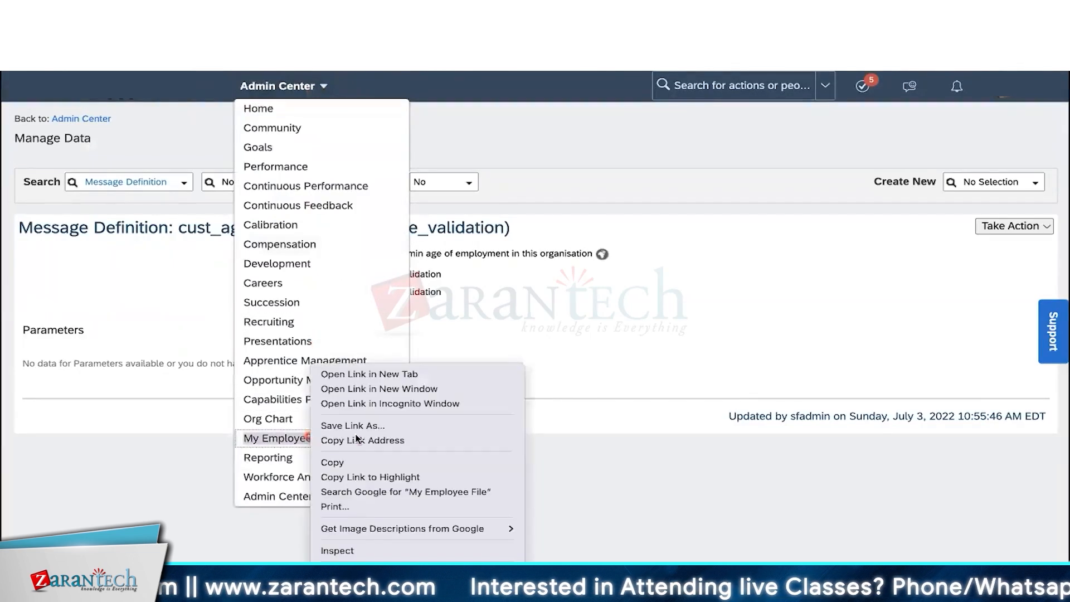
left_click(415, 374)
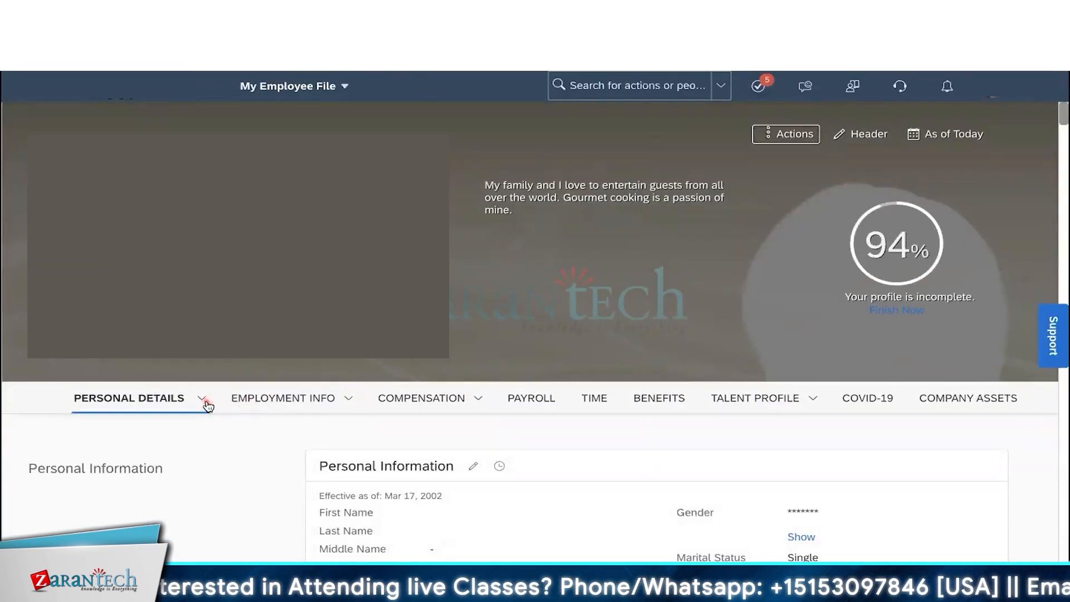
left_click(203, 400)
left_click(151, 501)
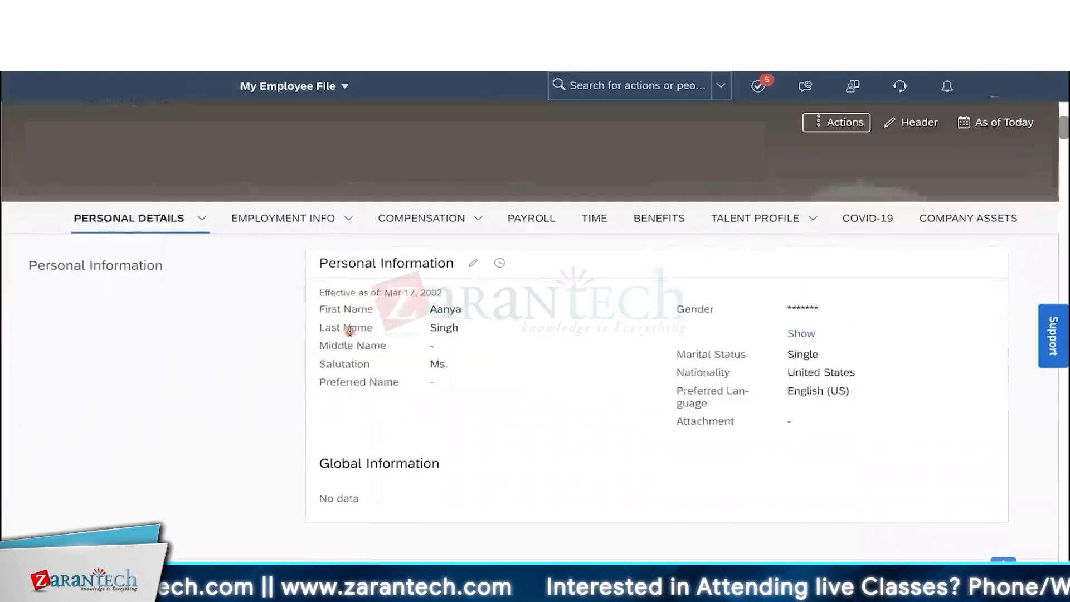
- Look through the employee file's personal details for the Biographical Information block and the sections around it
scroll(351, 331, "down", 3)
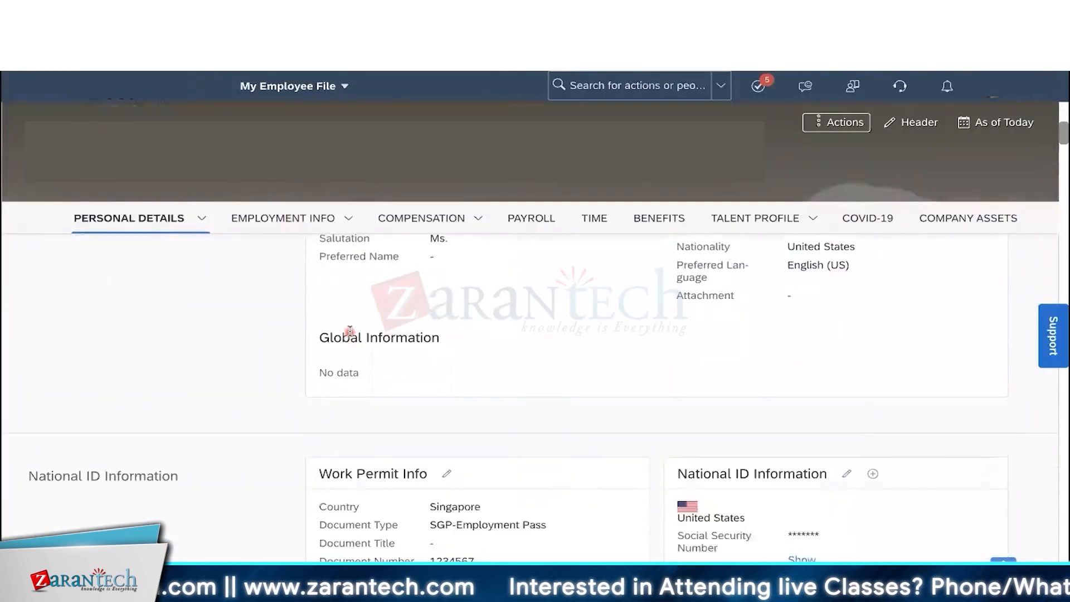
scroll(350, 331, "down", 2)
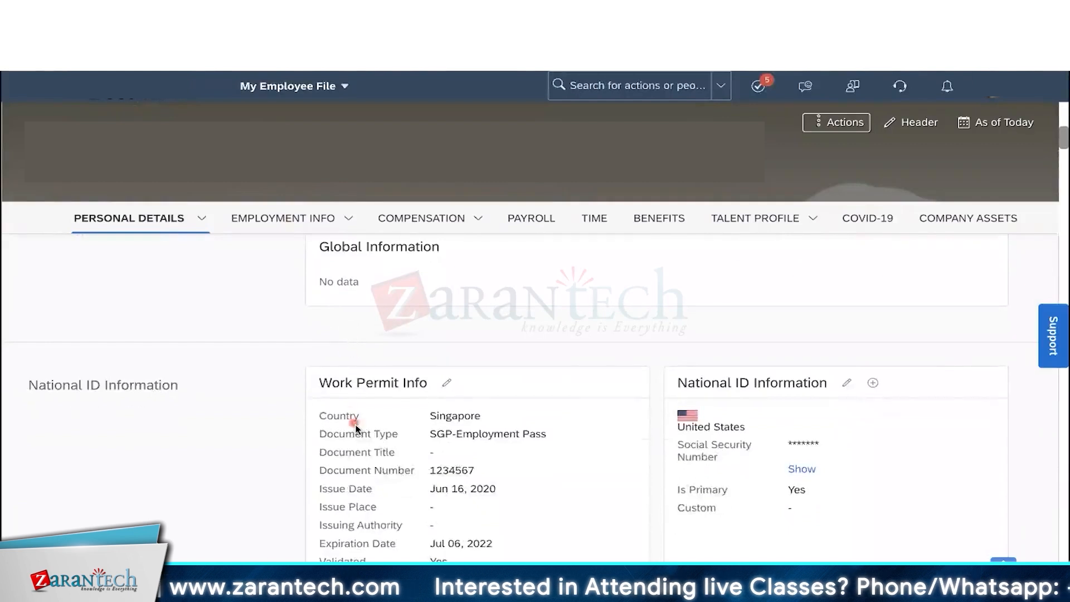
scroll(381, 483, "down", 2)
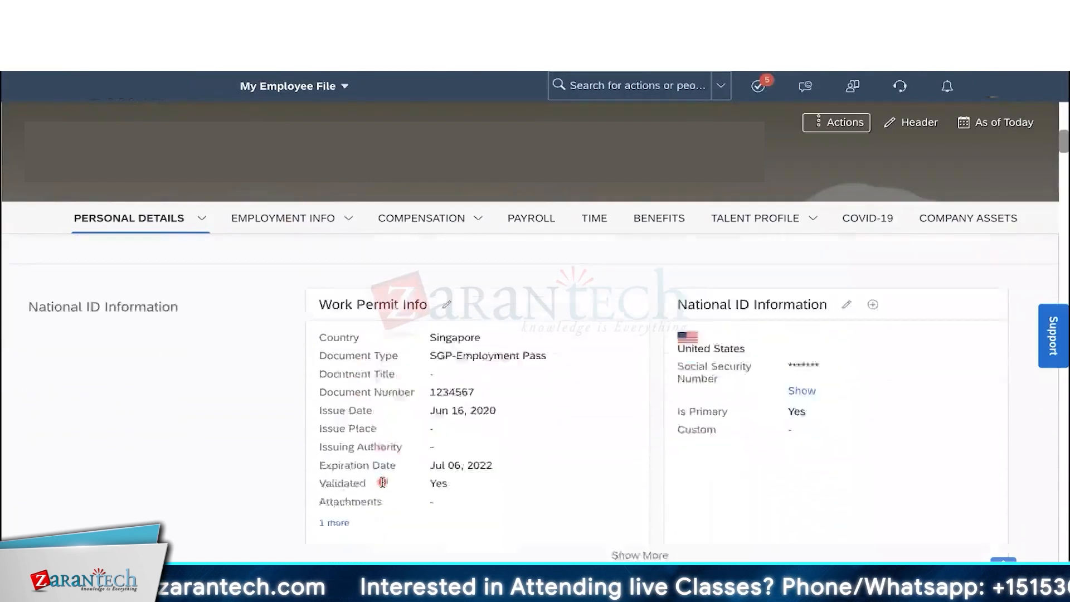
scroll(382, 484, "down", 3)
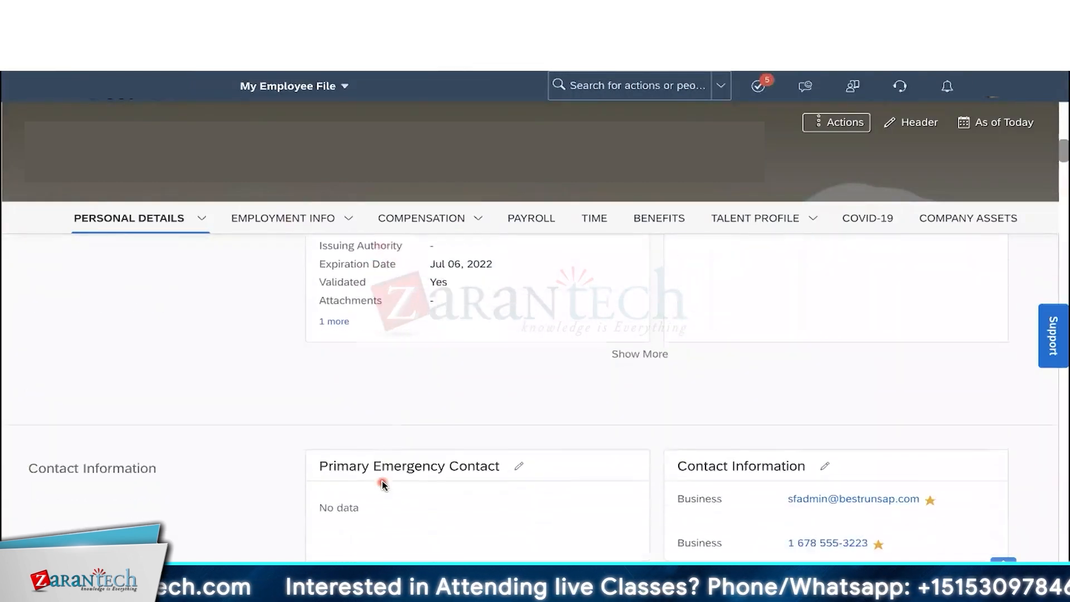
scroll(382, 484, "down", 1)
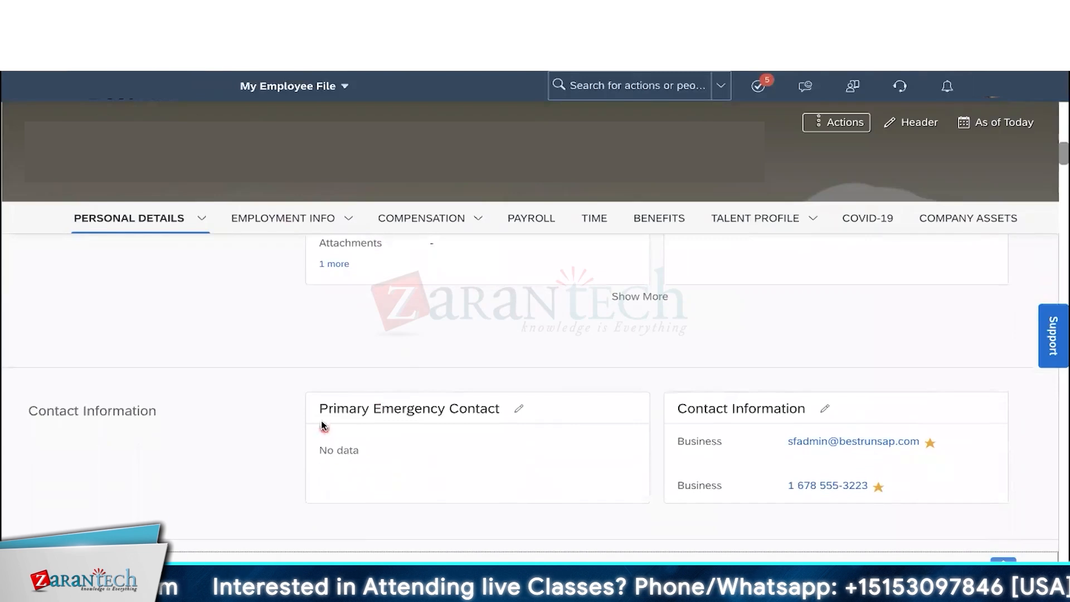
scroll(480, 435, "down", 3)
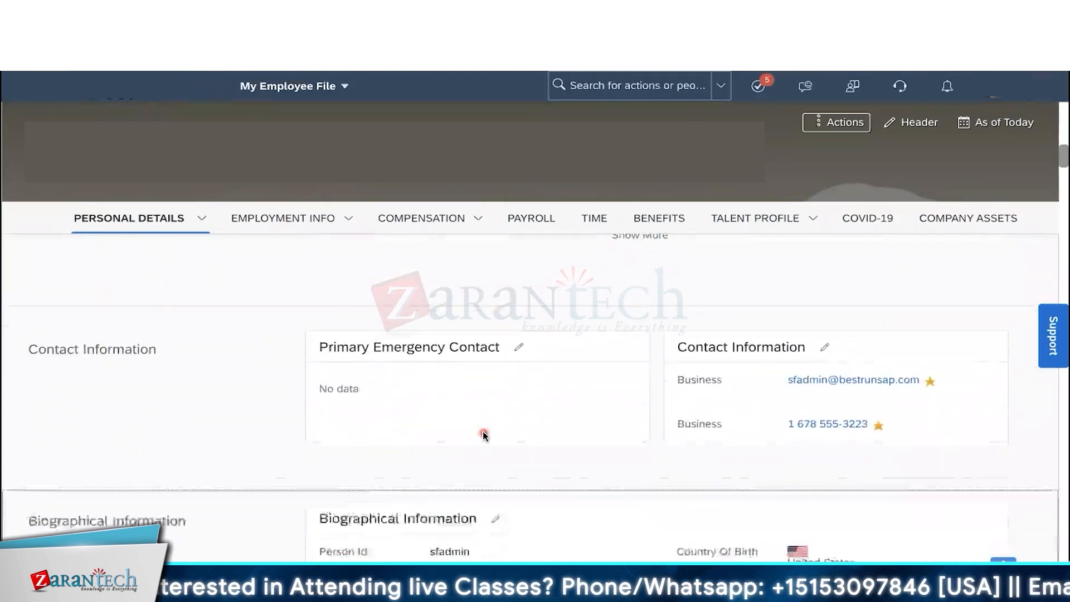
scroll(484, 436, "down", 1)
scroll(485, 435, "down", 1)
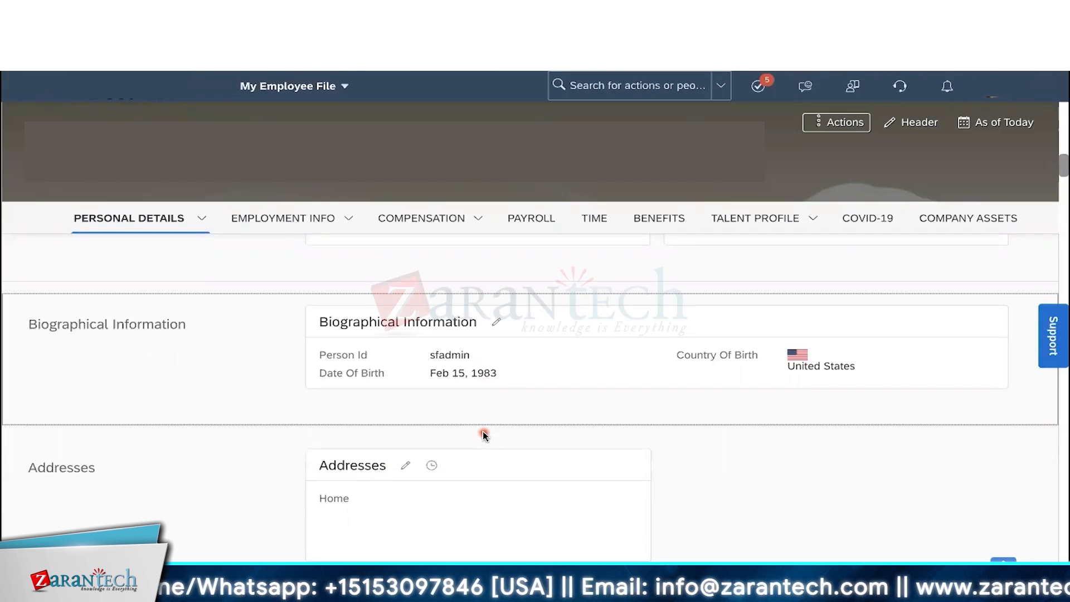
scroll(484, 435, "down", 3)
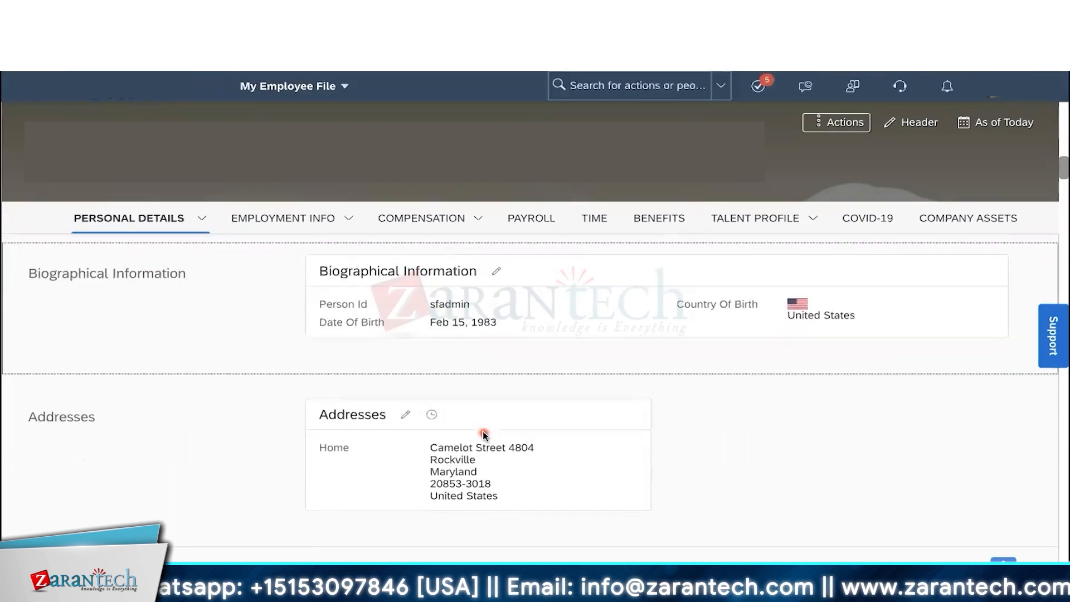
scroll(484, 435, "down", 5)
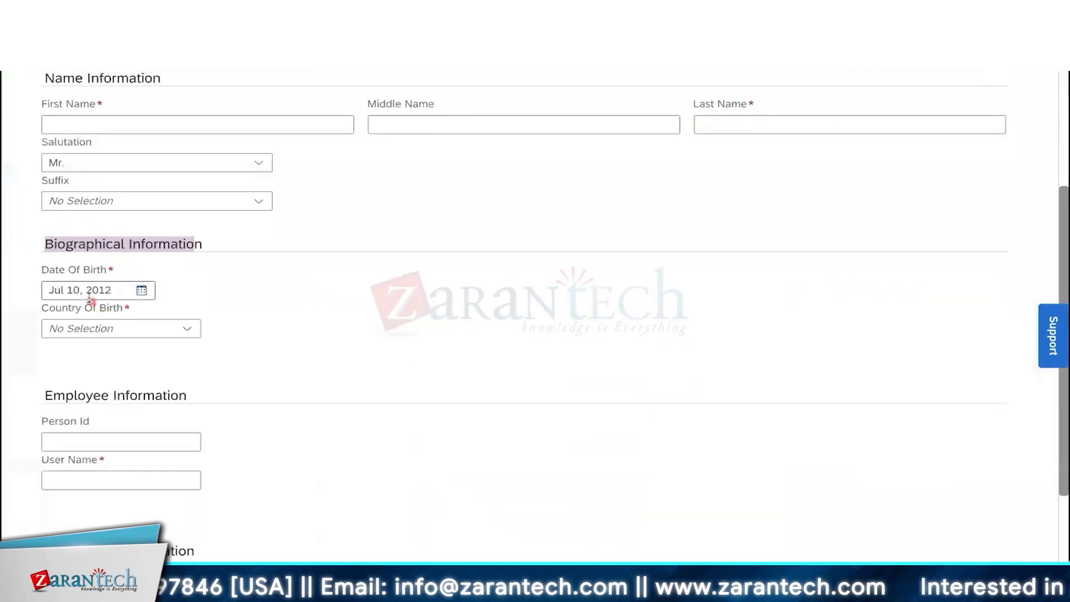
- Compare the Biographical Information heading with its Date Of Birth field on the new employee form again
left_click(49, 244)
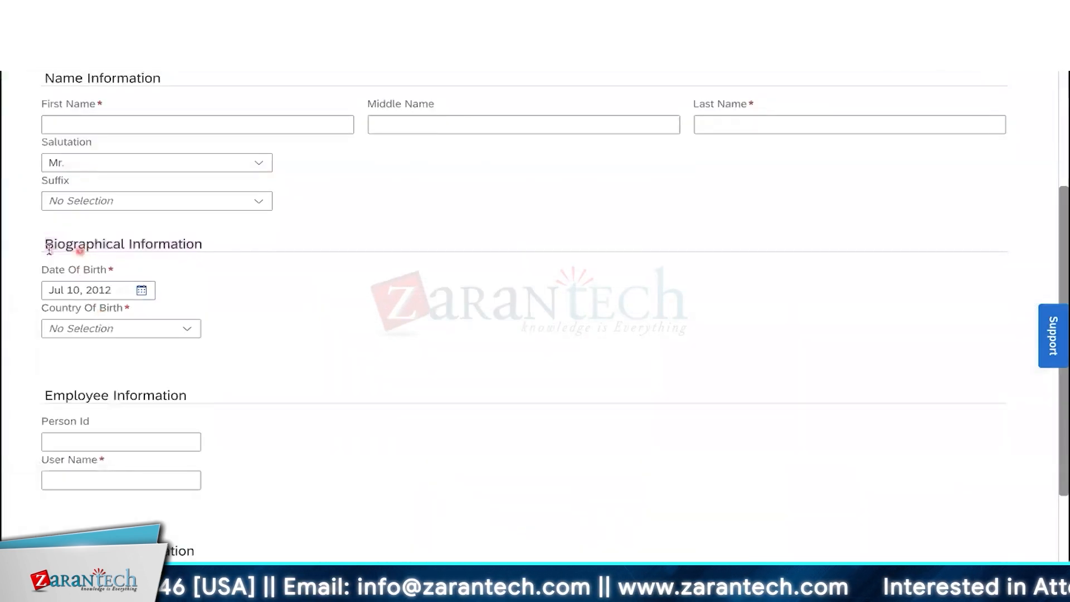
left_click_drag(45, 244, 199, 247)
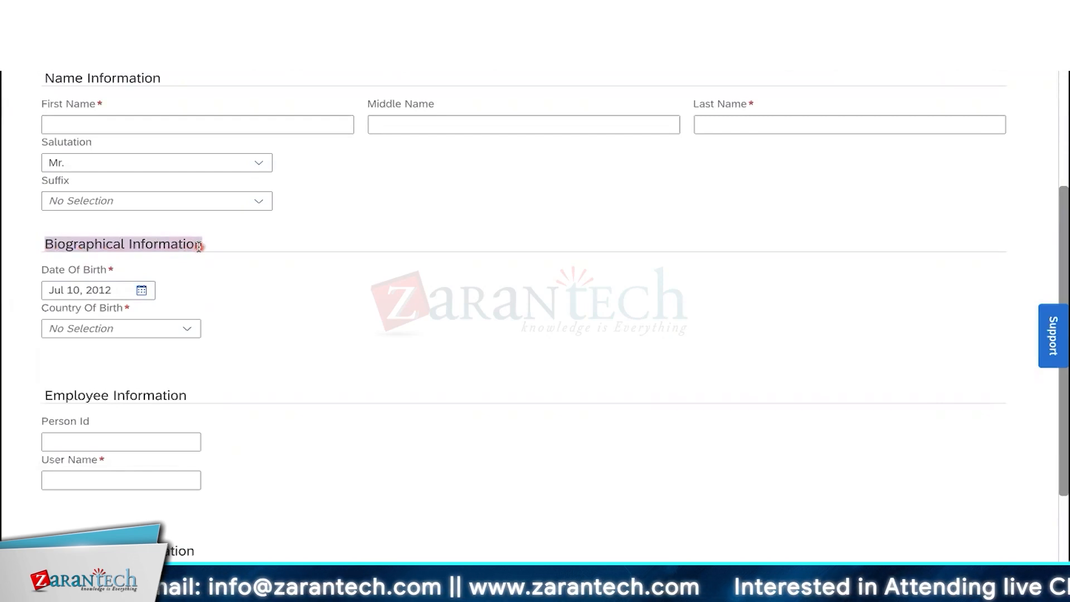
left_click(46, 272)
left_click_drag(46, 271, 102, 271)
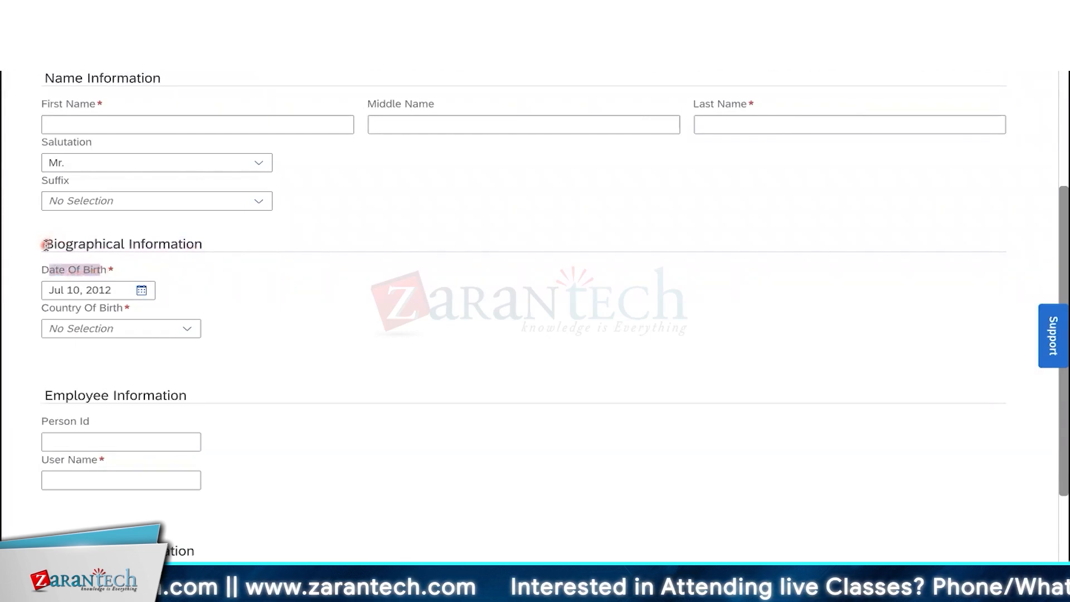
left_click_drag(44, 244, 192, 245)
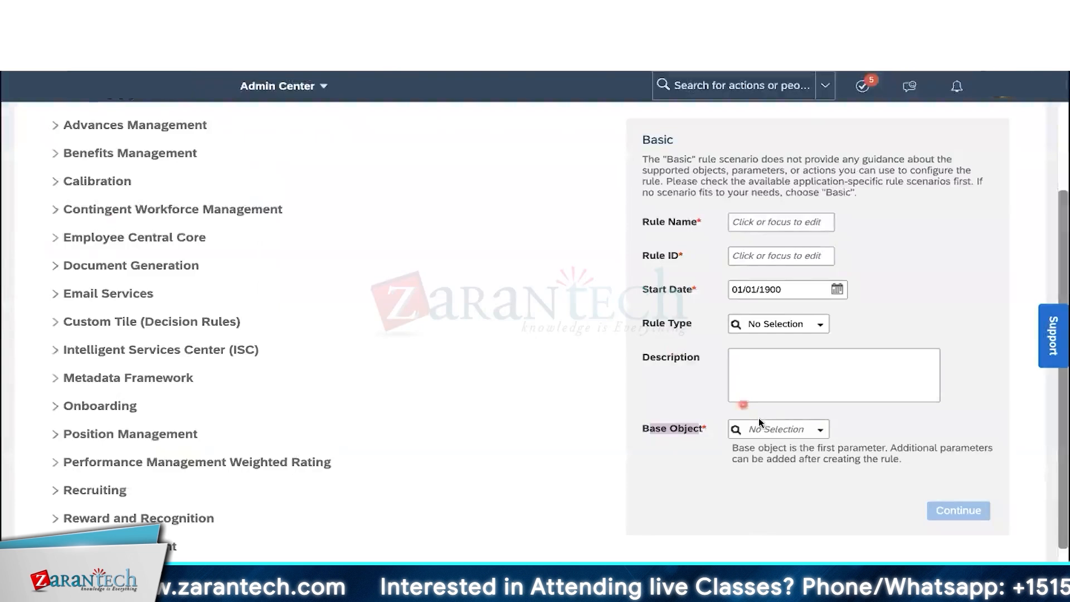
- Set the Basic rule's base object to Biographical Information Model
left_click(765, 426)
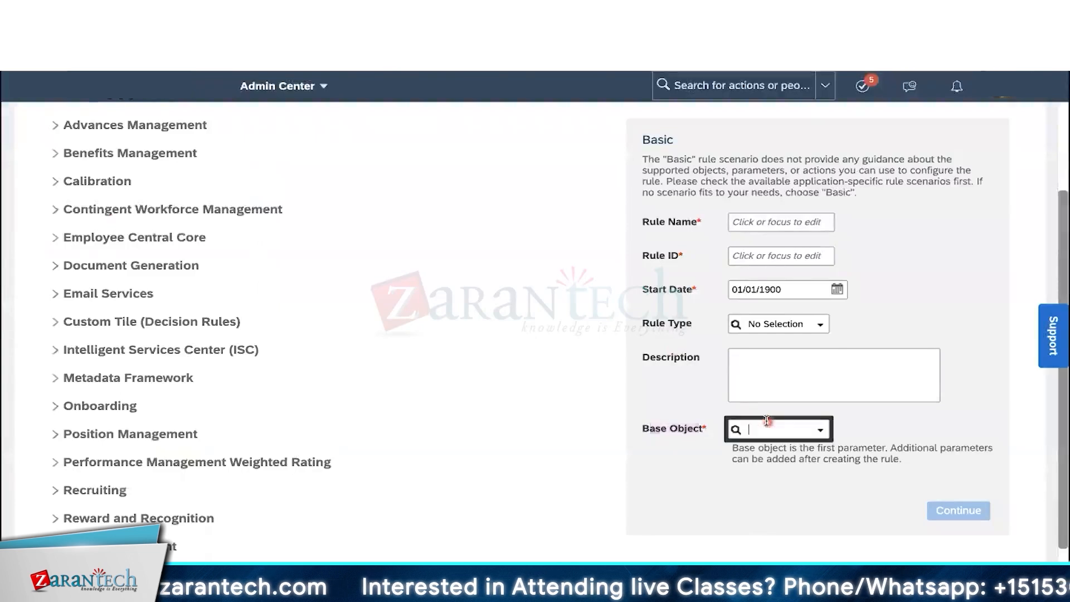
type("biogr")
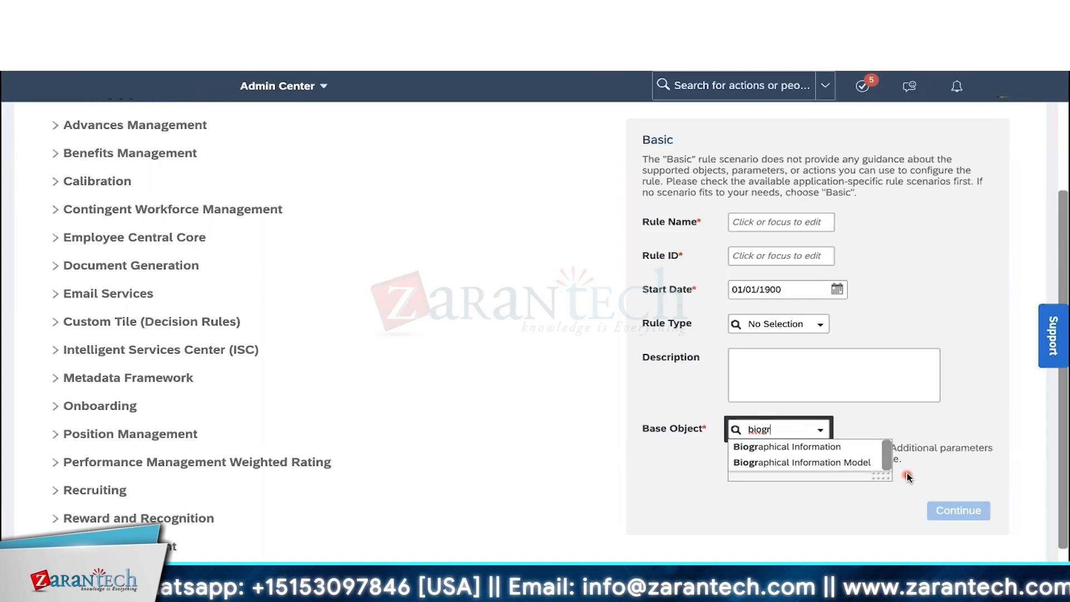
left_click(865, 462)
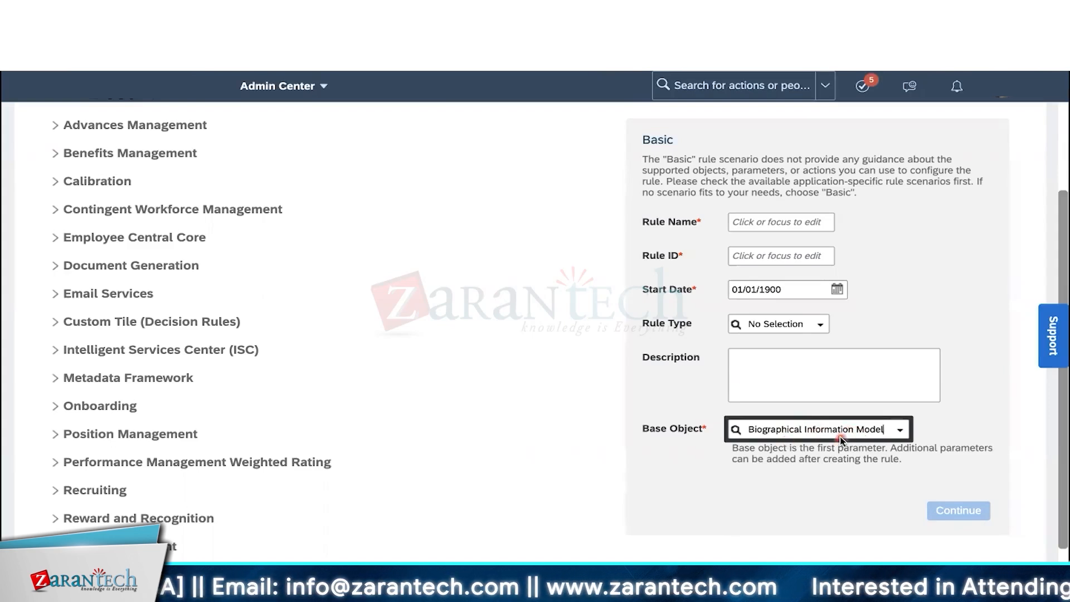
- Name the rule cust_age_valid_jul3 and continue to its rule editor
left_click(782, 221)
type("cust_age_")
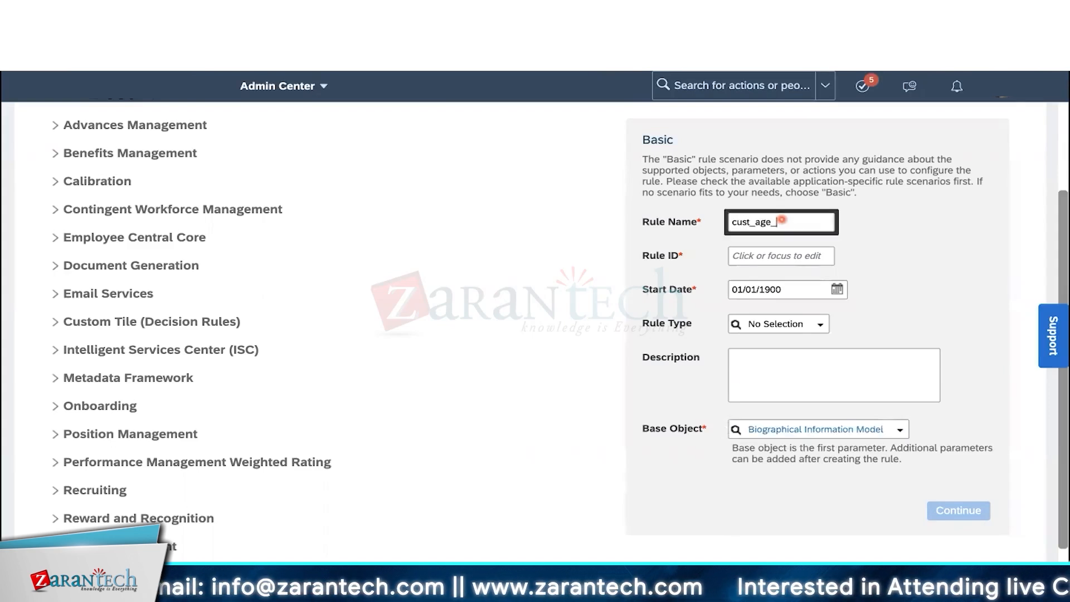
type("valid_")
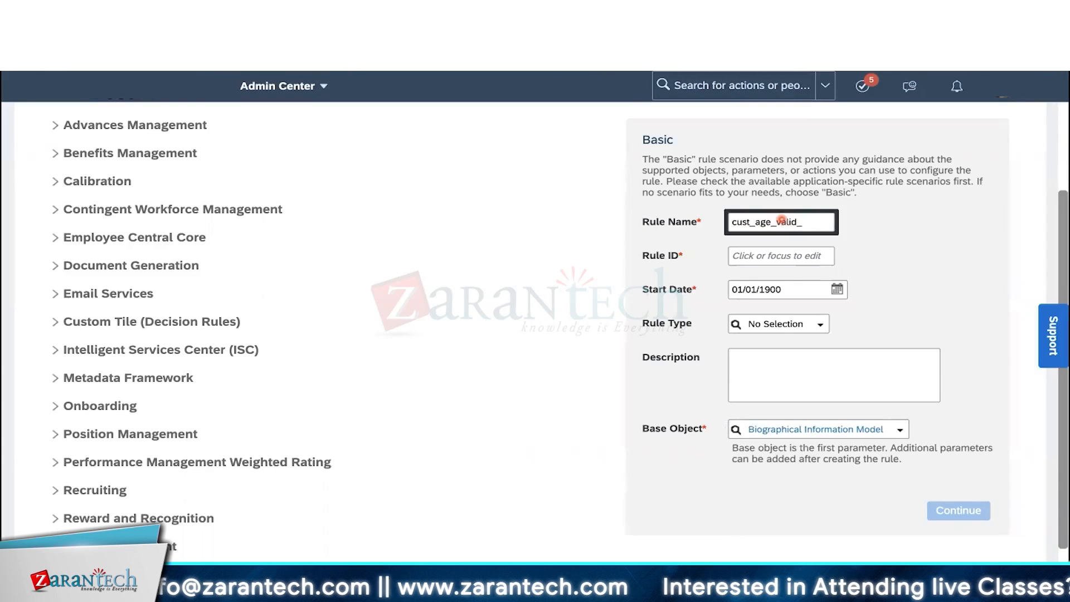
type("jul3")
left_click(953, 503)
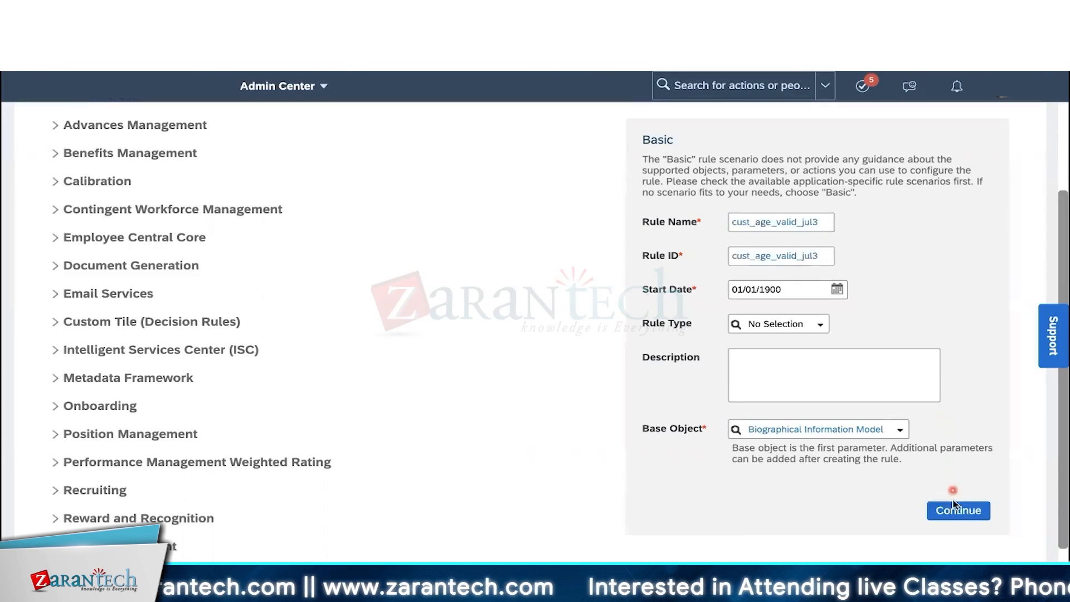
left_click(957, 507)
scroll(501, 367, "down", 1)
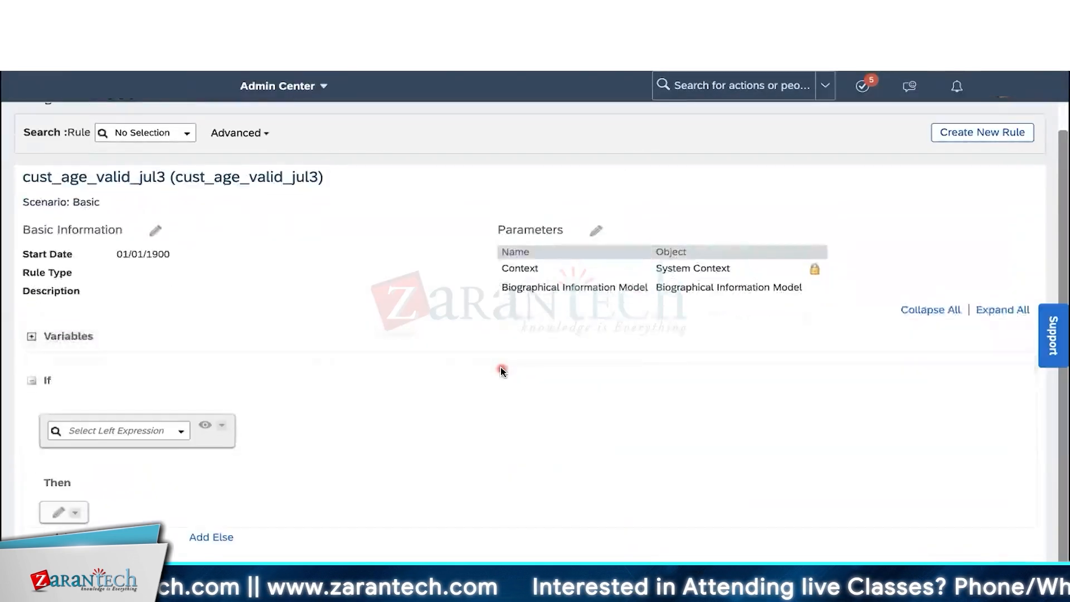
- Set the left expression of the If condition to the Difference In Calendar Years() function
left_click(181, 437)
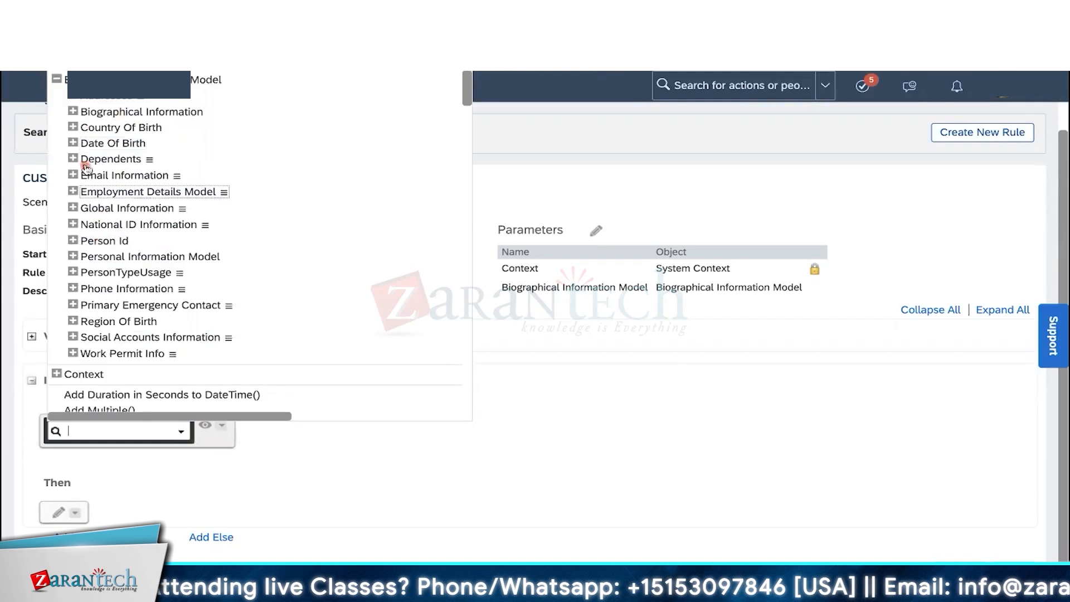
left_click(56, 79)
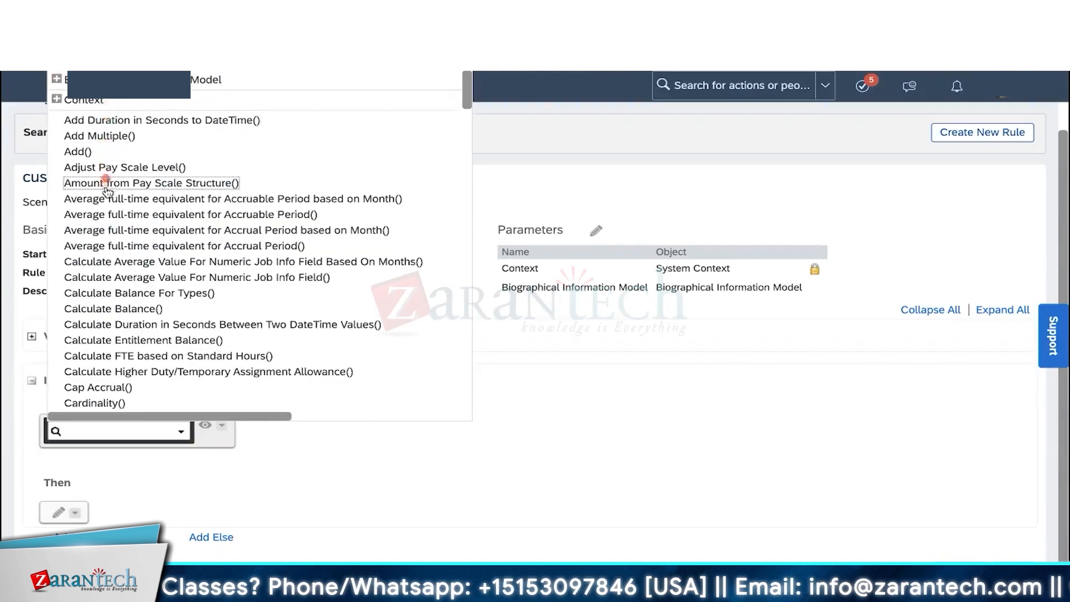
scroll(106, 236, "down", 5)
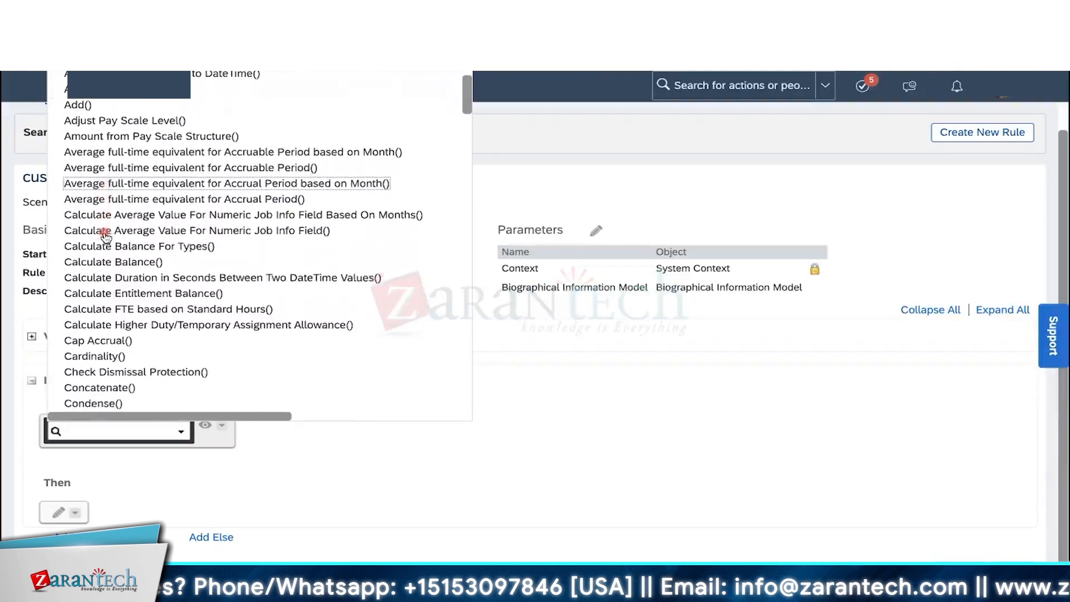
scroll(106, 236, "down", 5)
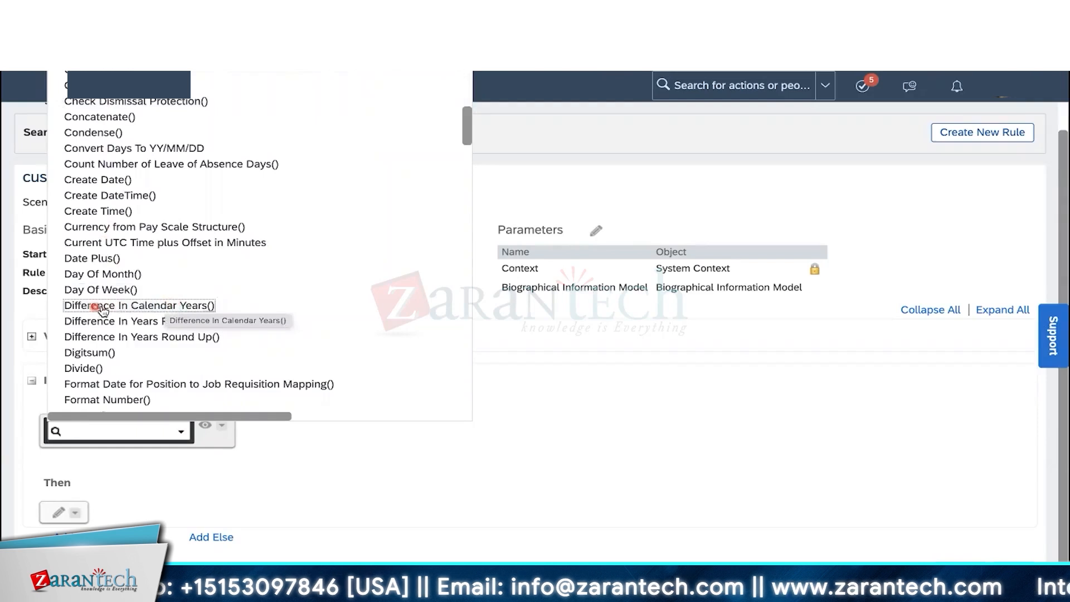
left_click(164, 308)
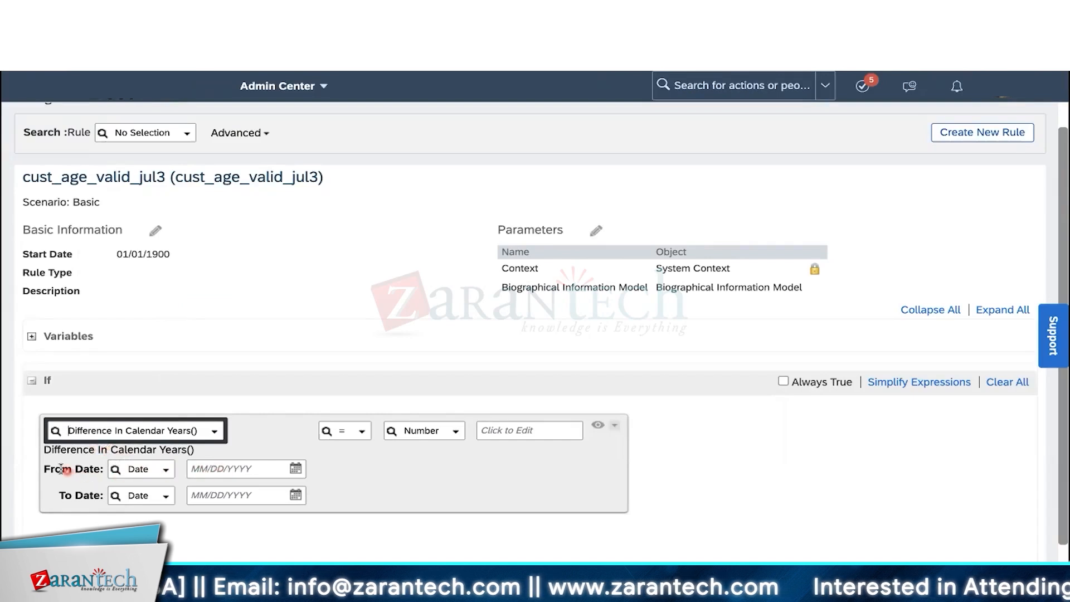
- Set the function's From Date to Biographical Information Model.Date Of Birth.Value and its To Date to Today()
left_click(168, 471)
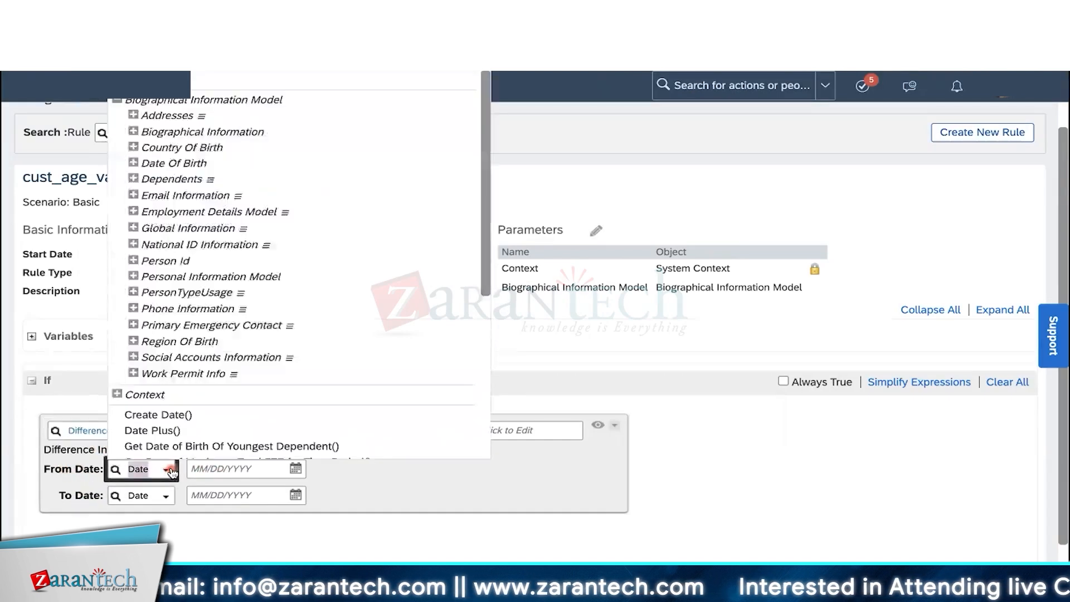
left_click(133, 162)
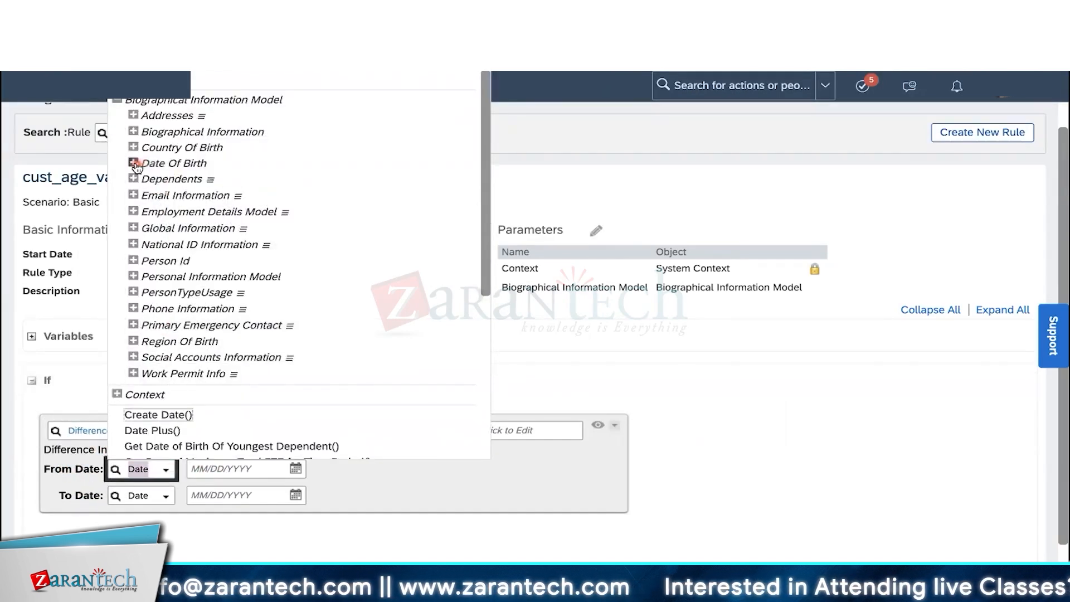
left_click(173, 195)
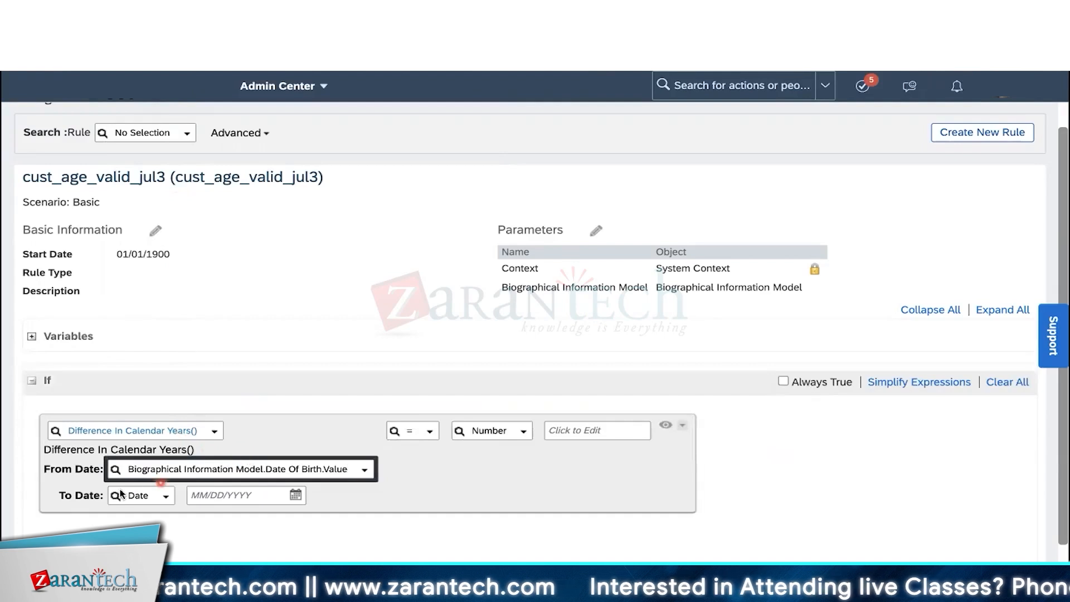
left_click(167, 496)
scroll(150, 446, "down", 5)
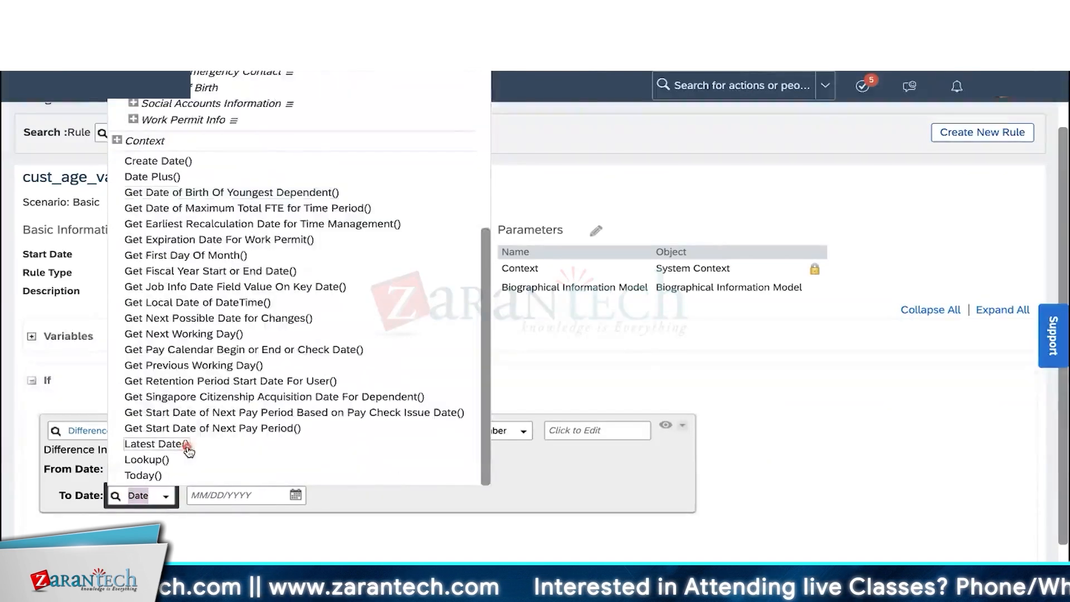
left_click(148, 477)
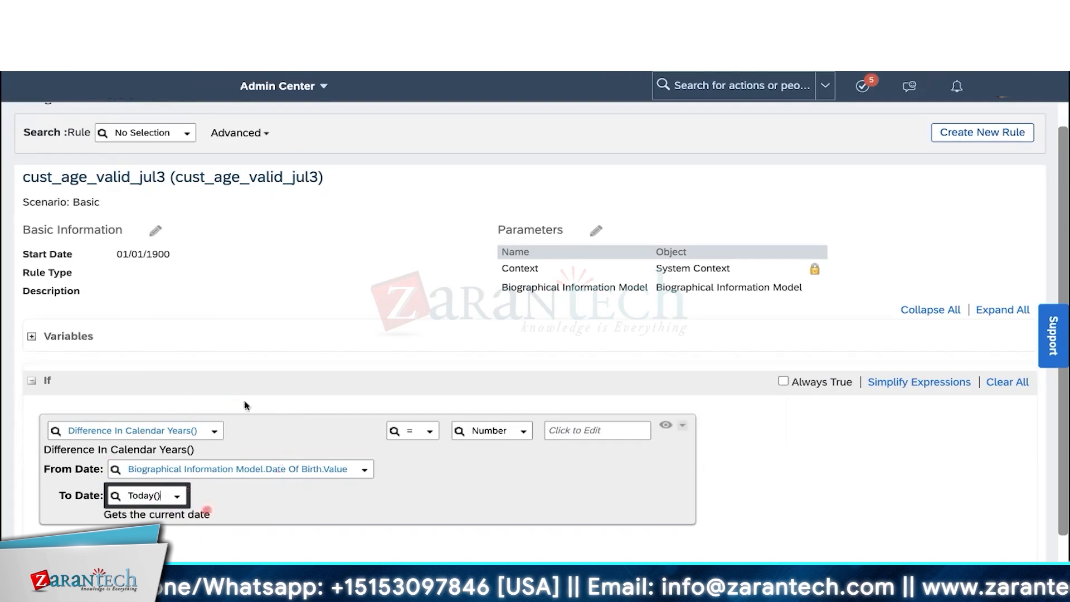
- Complete the If condition so that the calendar-year difference is less than (<) the number 18
left_click(430, 433)
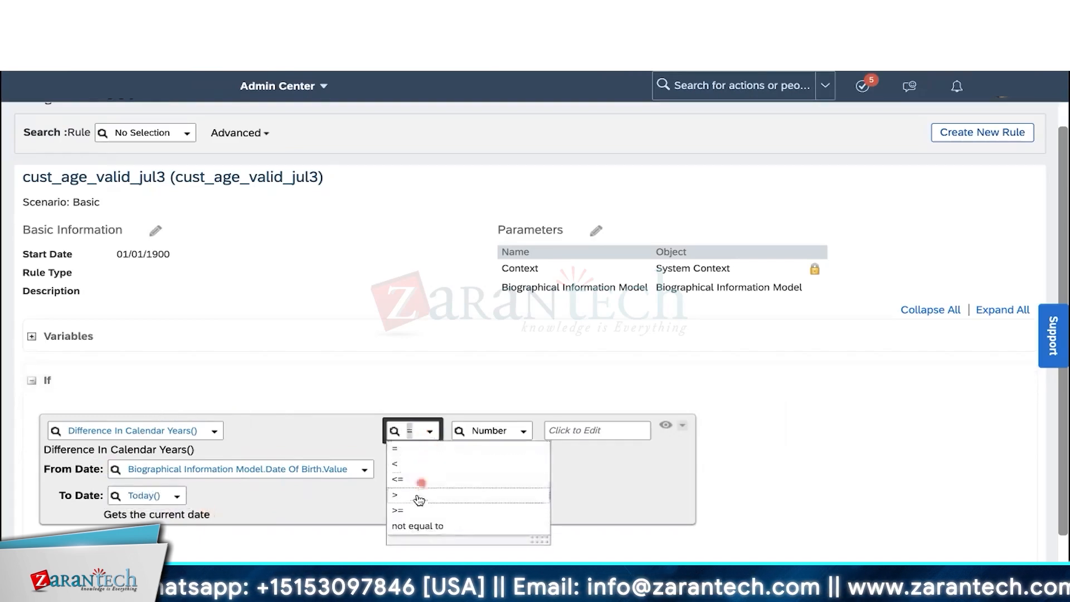
left_click(396, 464)
left_click(581, 427)
type("18")
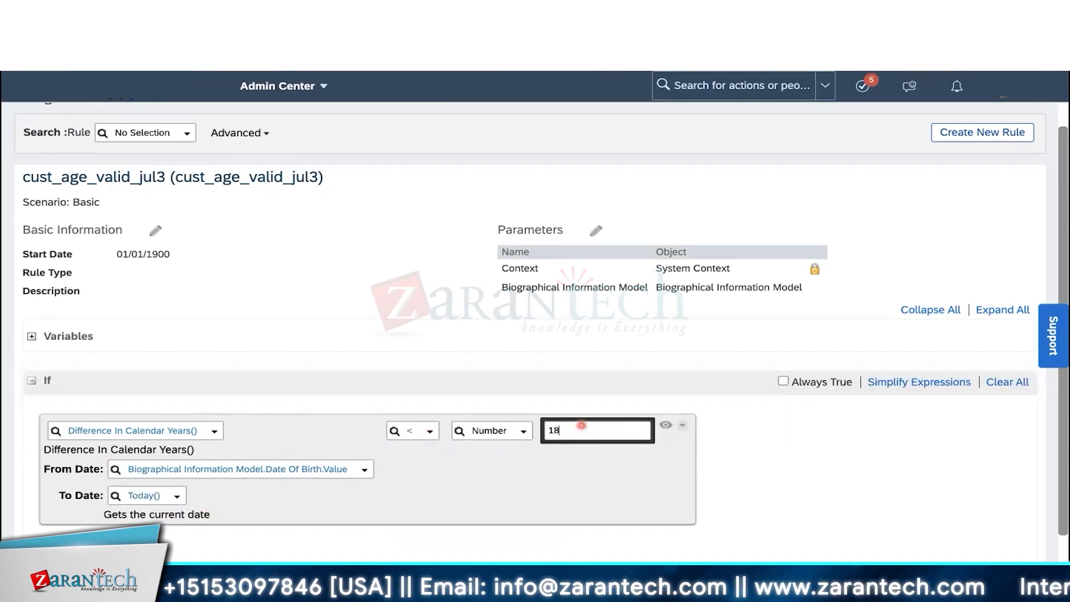
left_click(611, 465)
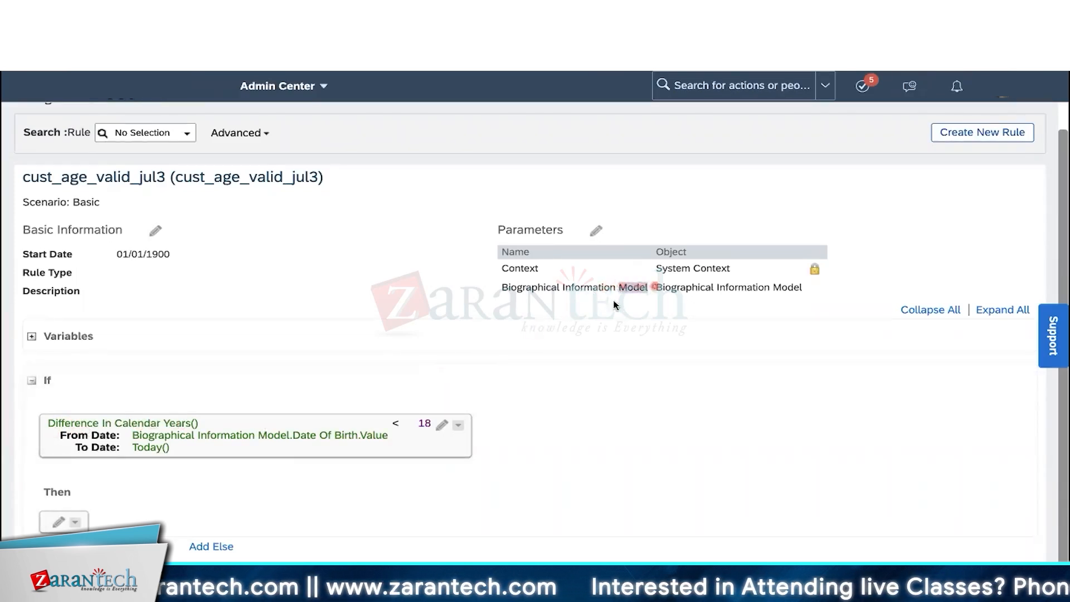
- Add a Raise Message action to the Then section with the cust_age_validation message
left_click(57, 524)
left_click(167, 529)
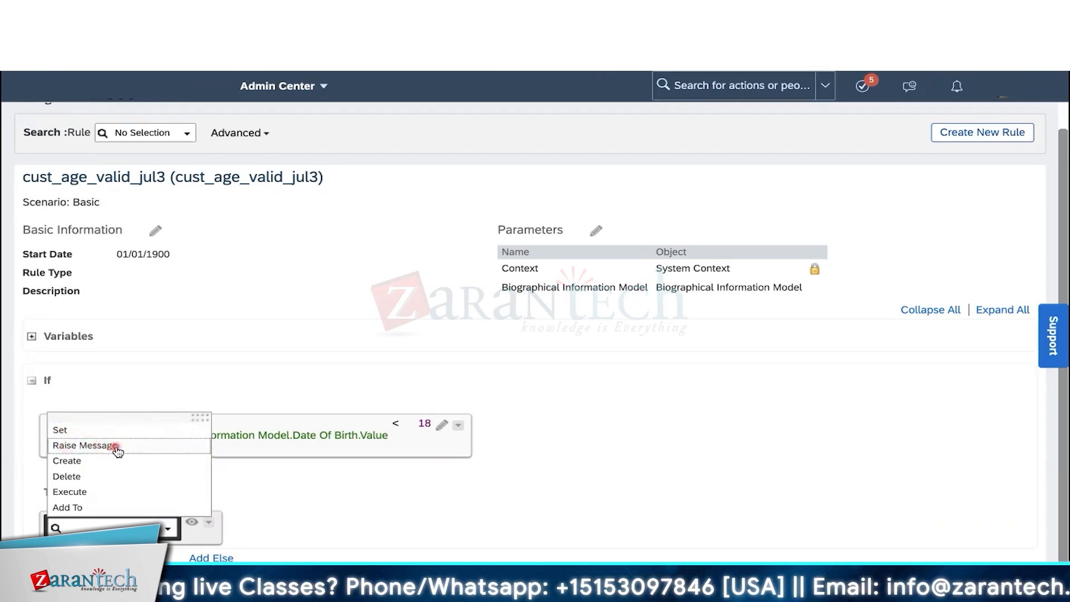
left_click(135, 449)
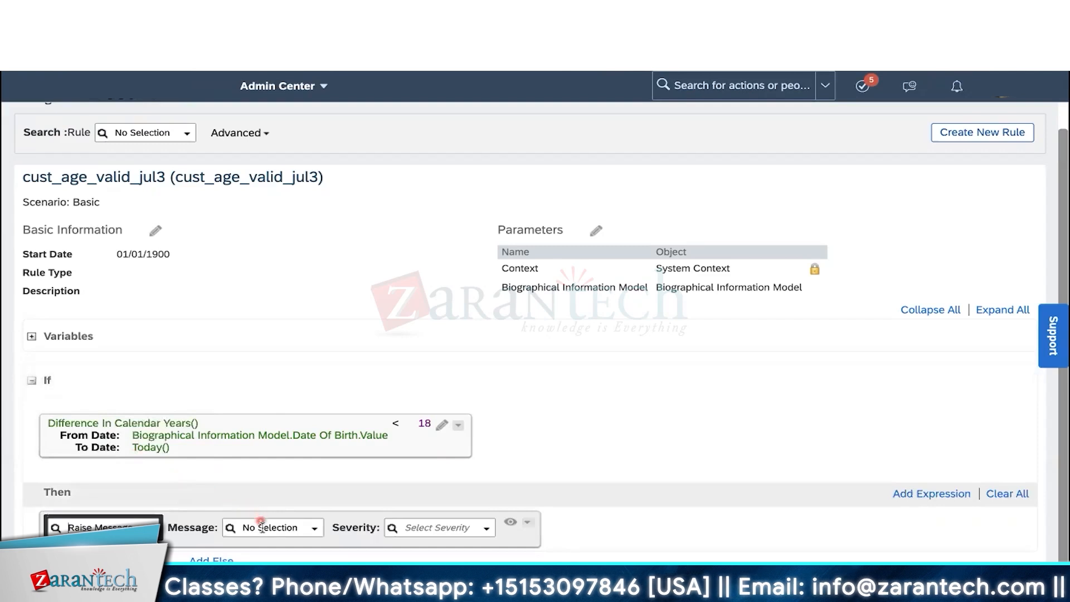
left_click(262, 528)
type("valida")
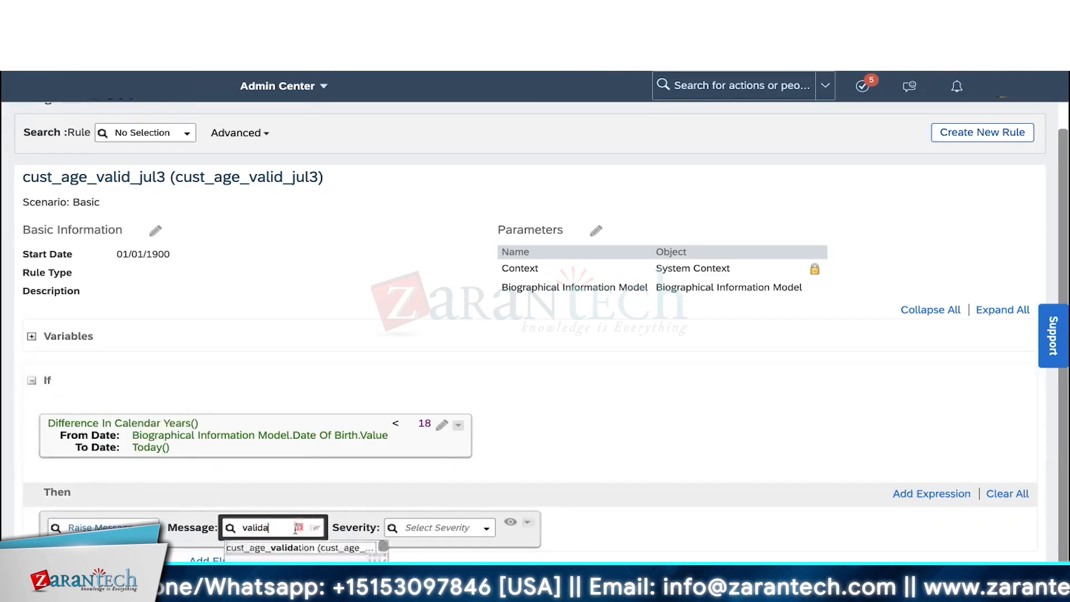
left_click(284, 550)
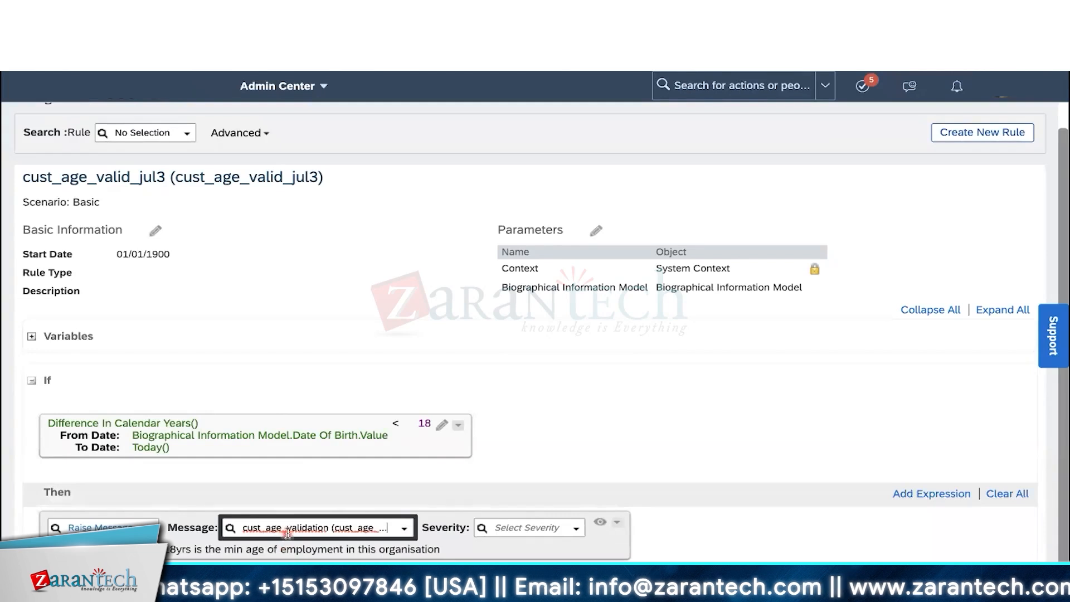
- Set the raised message's severity to Error and close the Then expression for editing
scroll(345, 518, "down", 1)
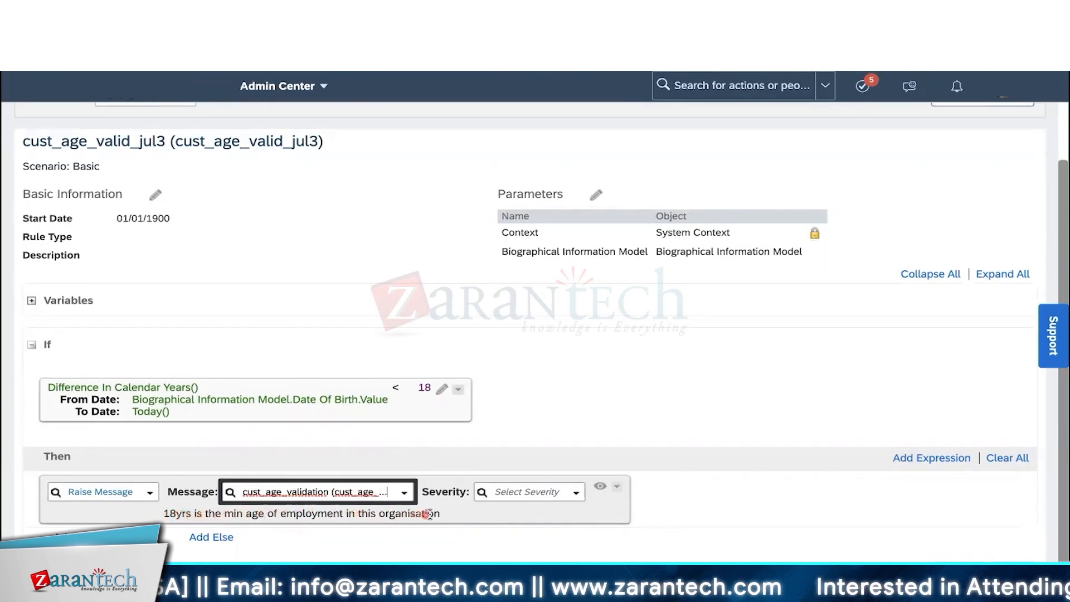
left_click(574, 493)
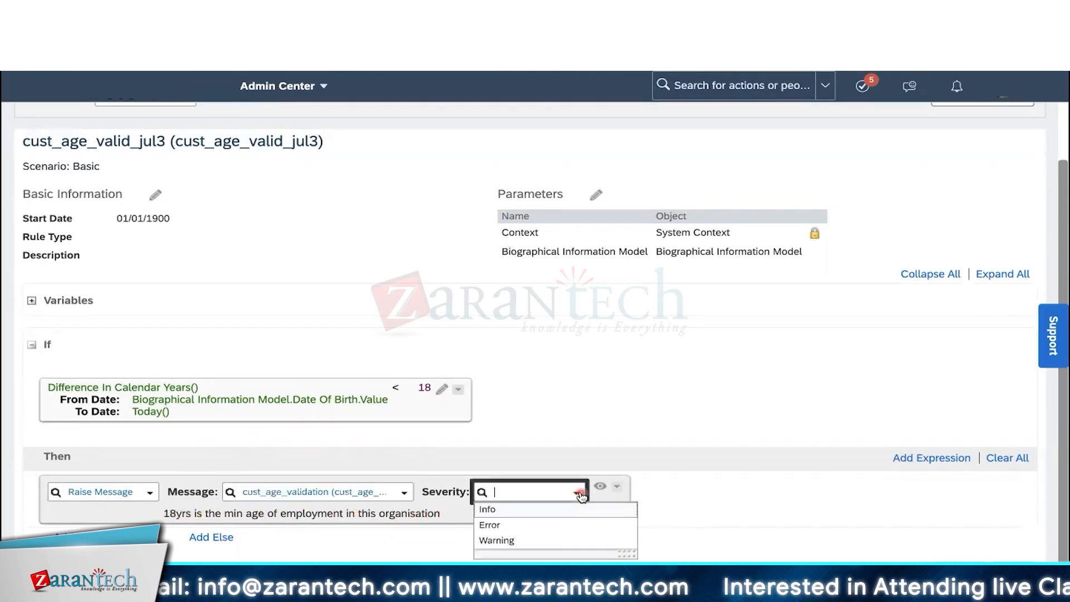
left_click(532, 527)
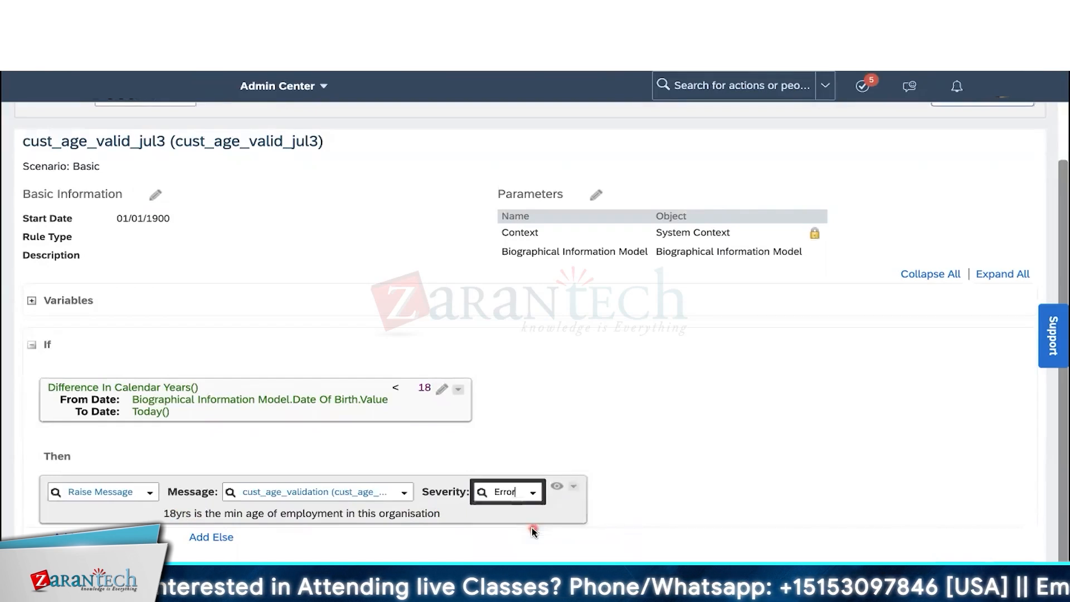
left_click(563, 490)
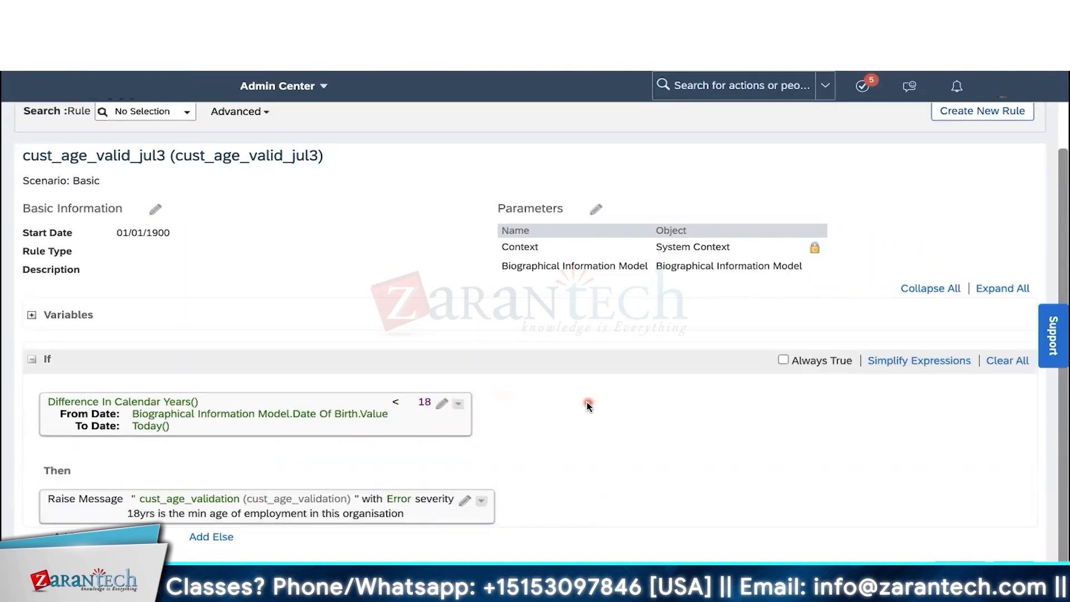
- Examine the If condition's expression again and locate Difference In Calendar Years() among the functions available for its left side
left_click(441, 404)
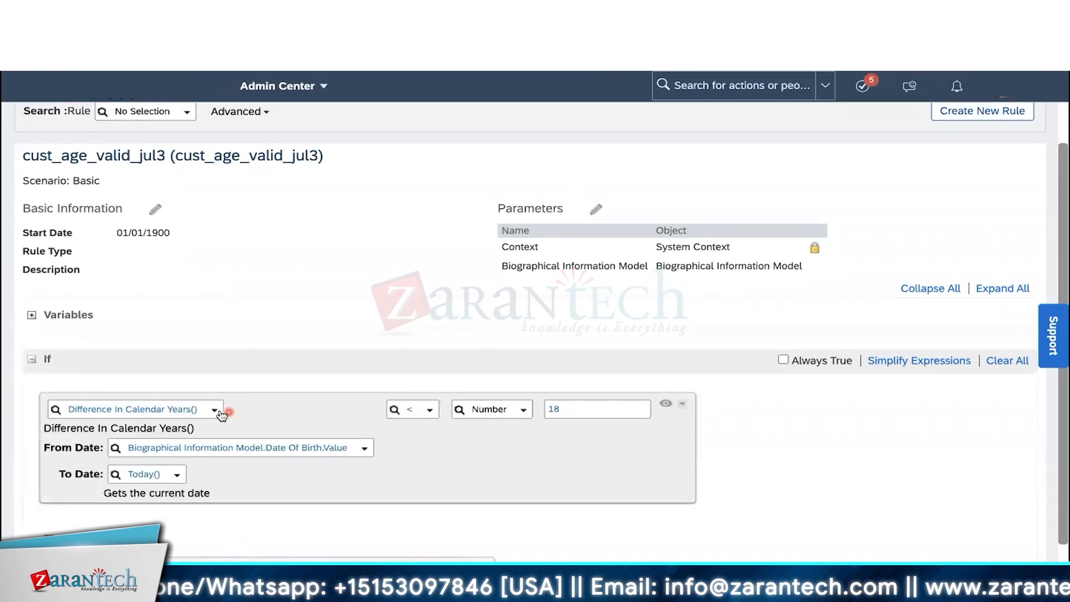
left_click(214, 409)
left_click(299, 411)
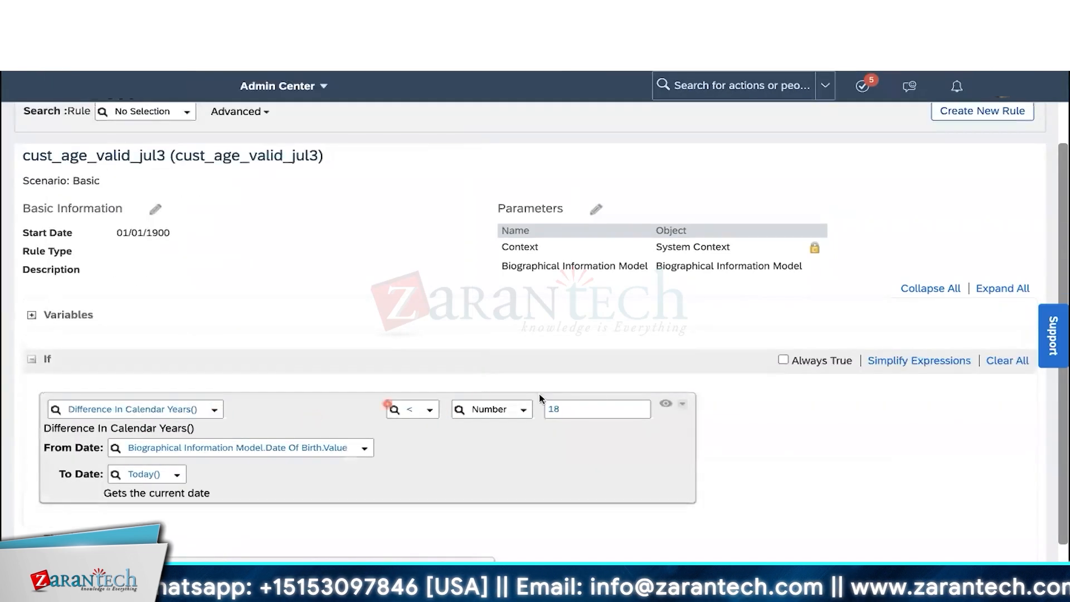
left_click(669, 413)
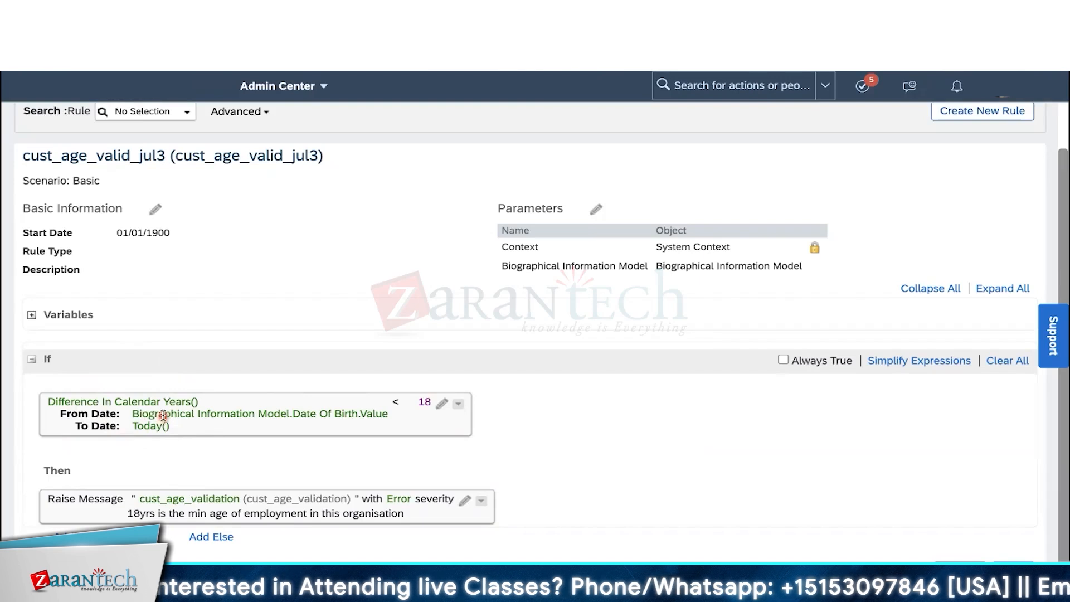
left_click(441, 403)
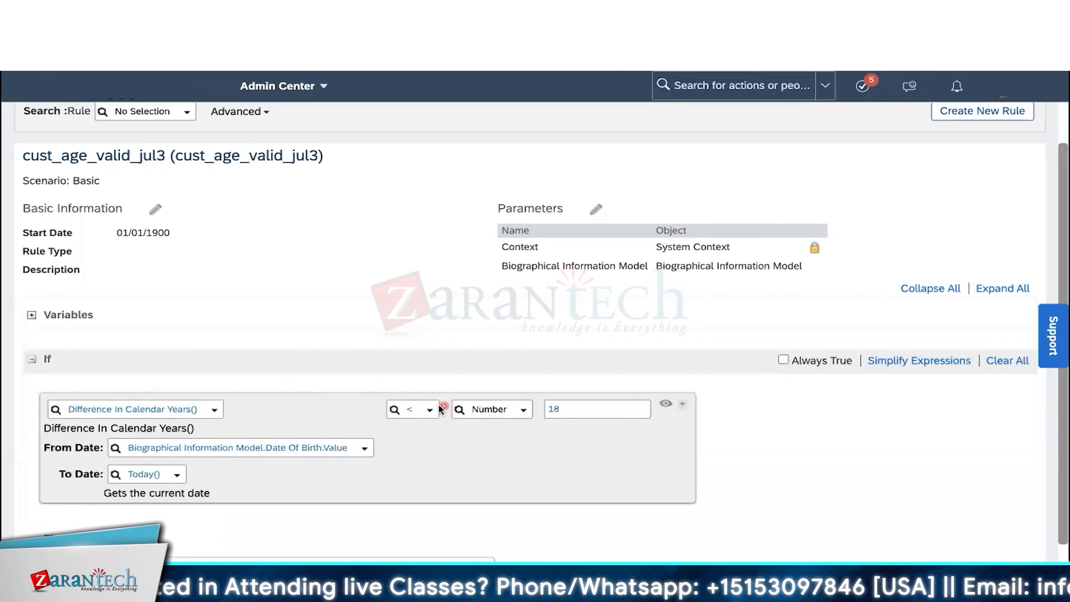
left_click(215, 411)
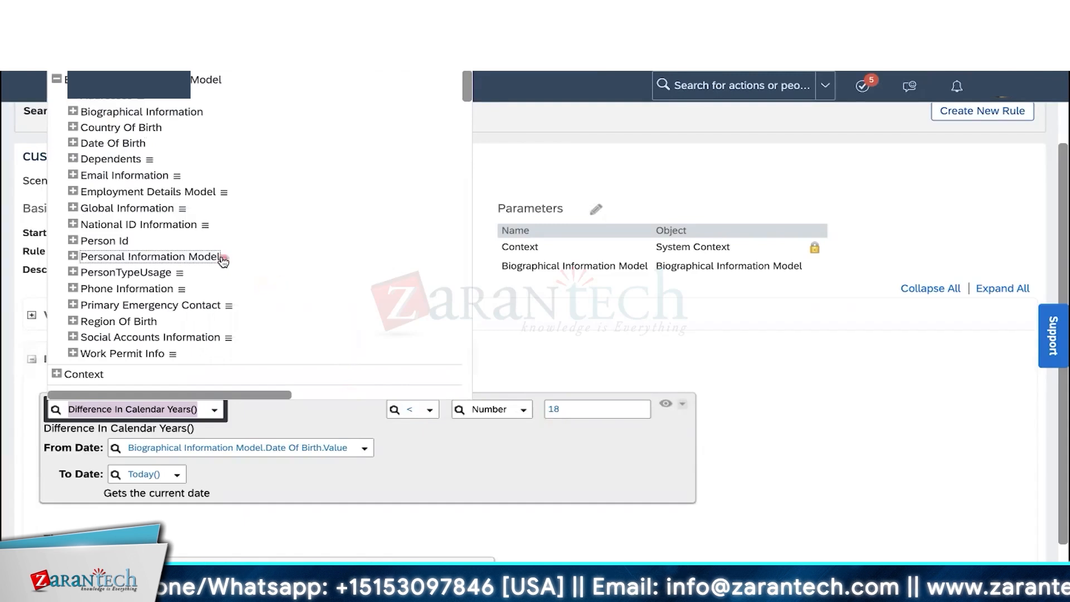
left_click(235, 416)
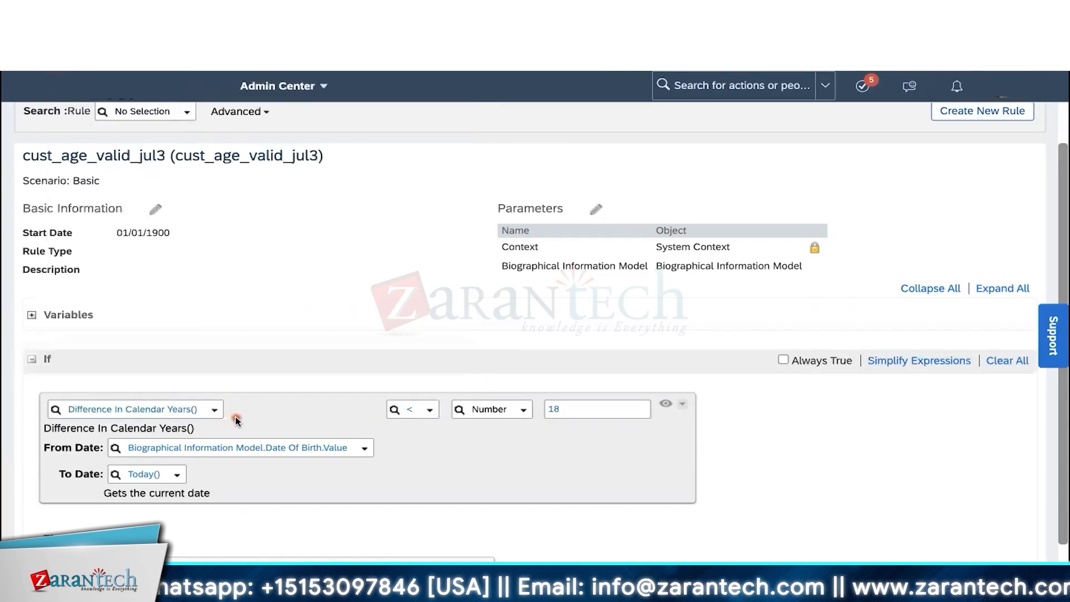
left_click(215, 409)
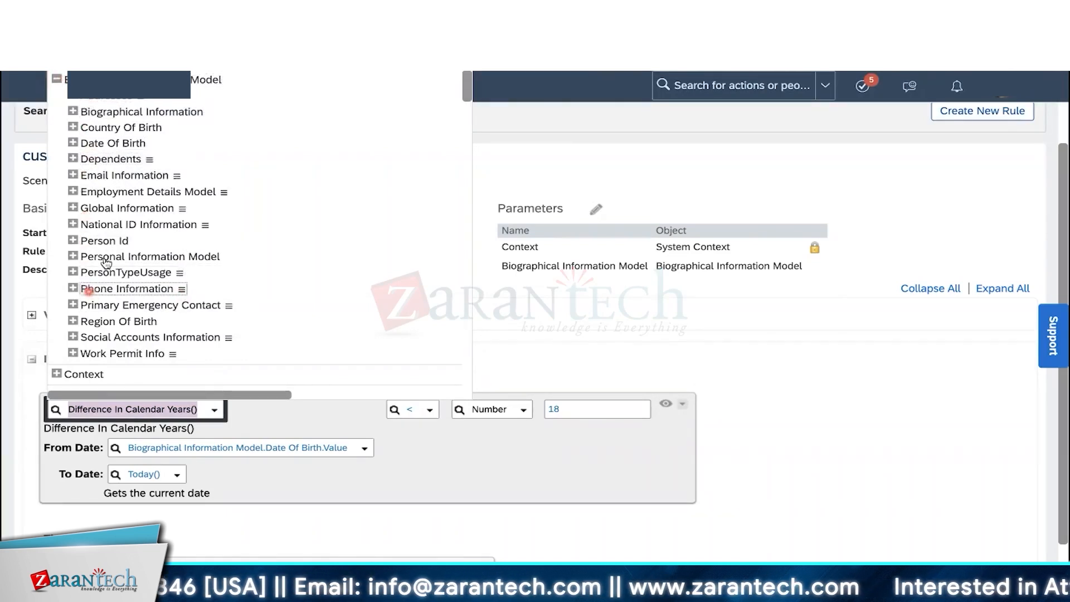
left_click(58, 78)
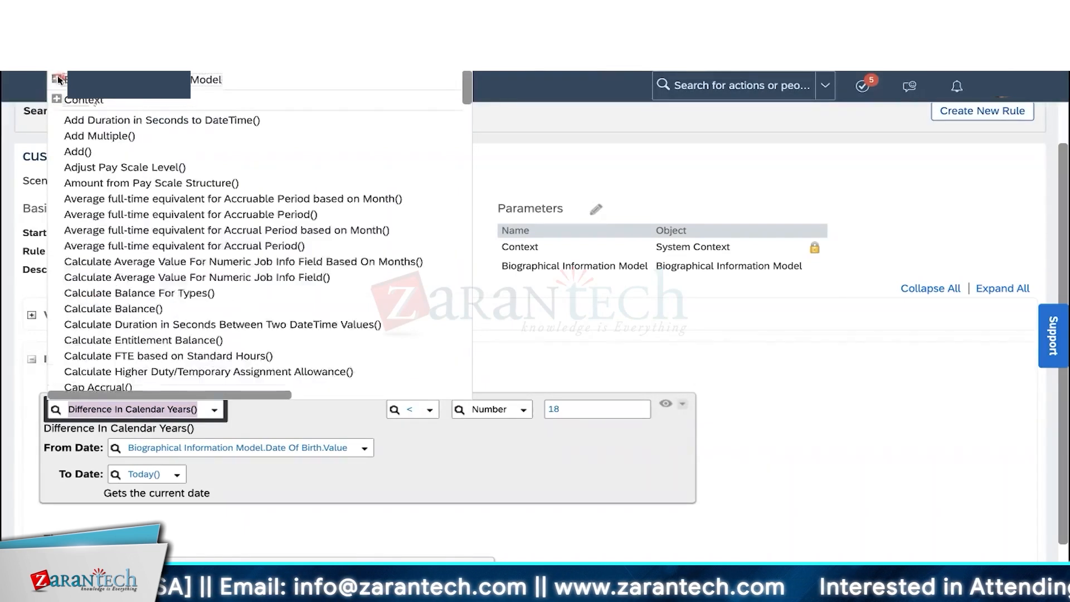
scroll(109, 213, "down", 5)
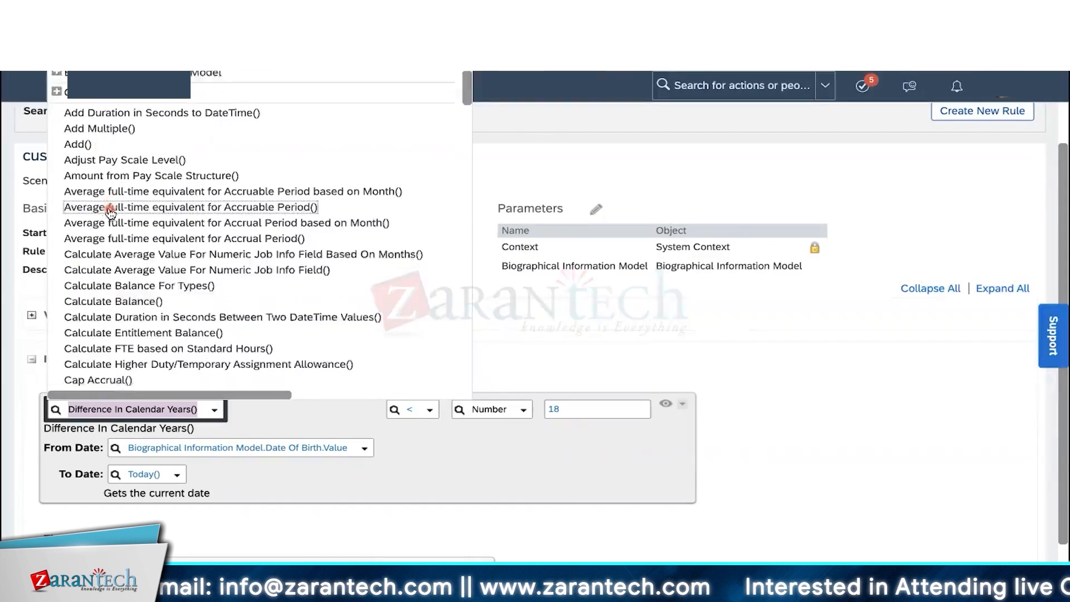
scroll(109, 212, "down", 5)
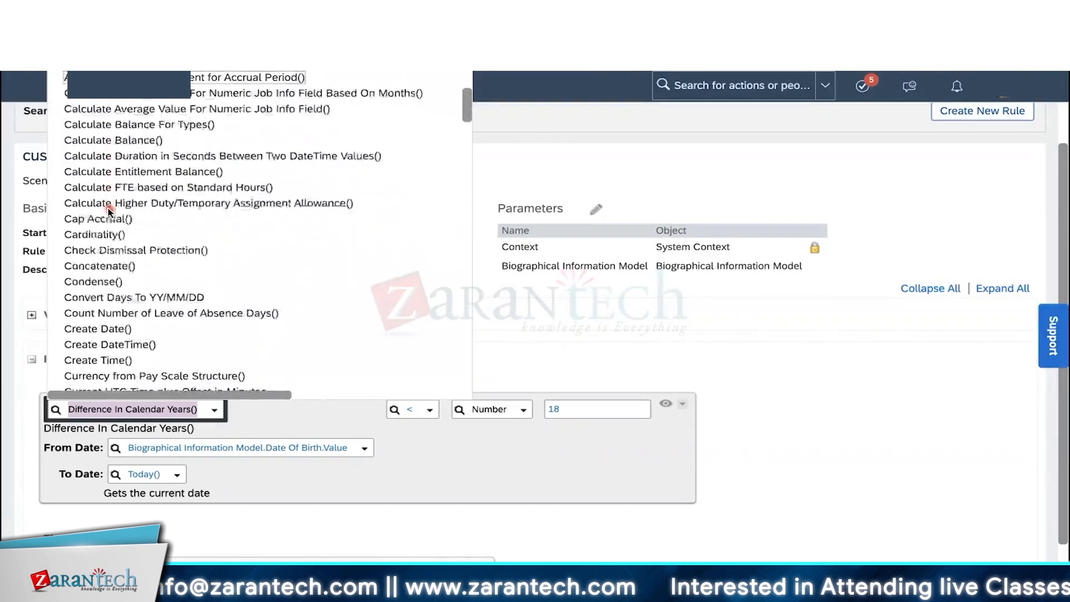
scroll(110, 212, "down", 5)
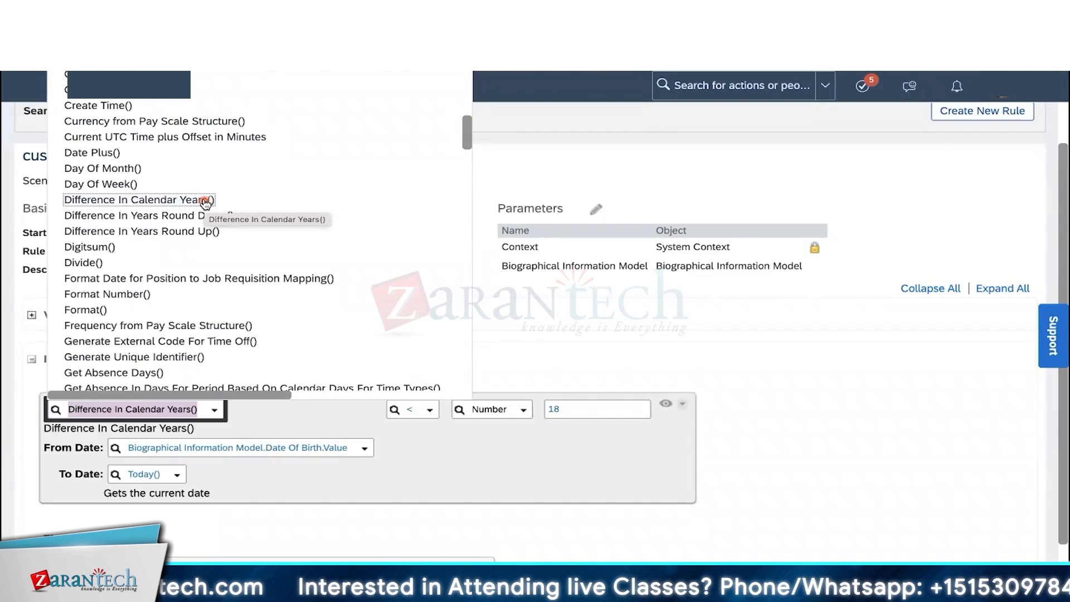
left_click(266, 415)
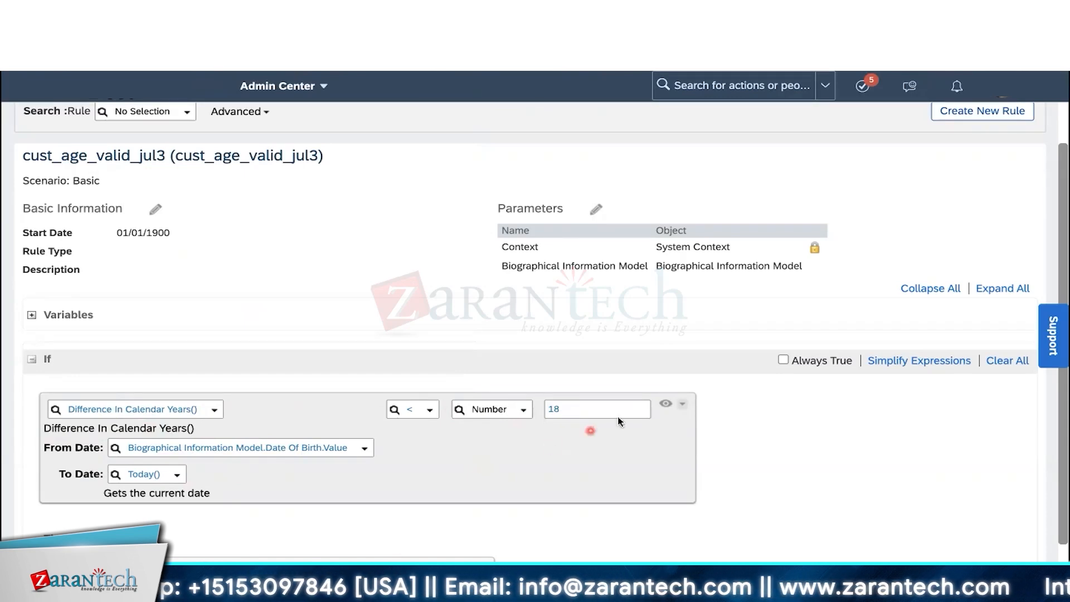
left_click(666, 403)
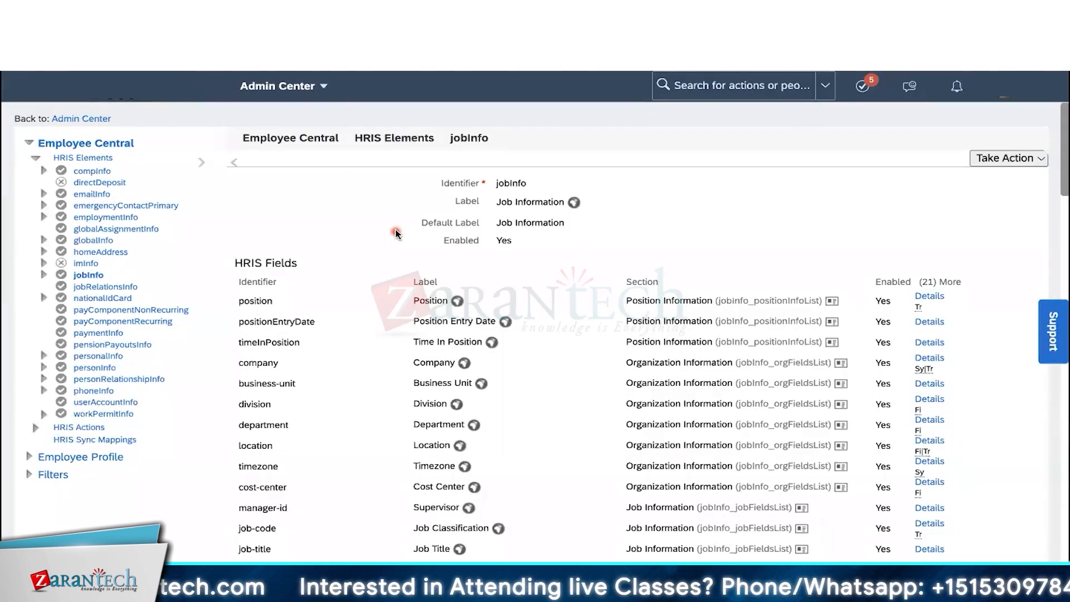
- Open the personInfo HRIS element in the Employee Central configuration and review its identifier, Date Of Birth field and Trigger Rules section
key("ctrl+plus")
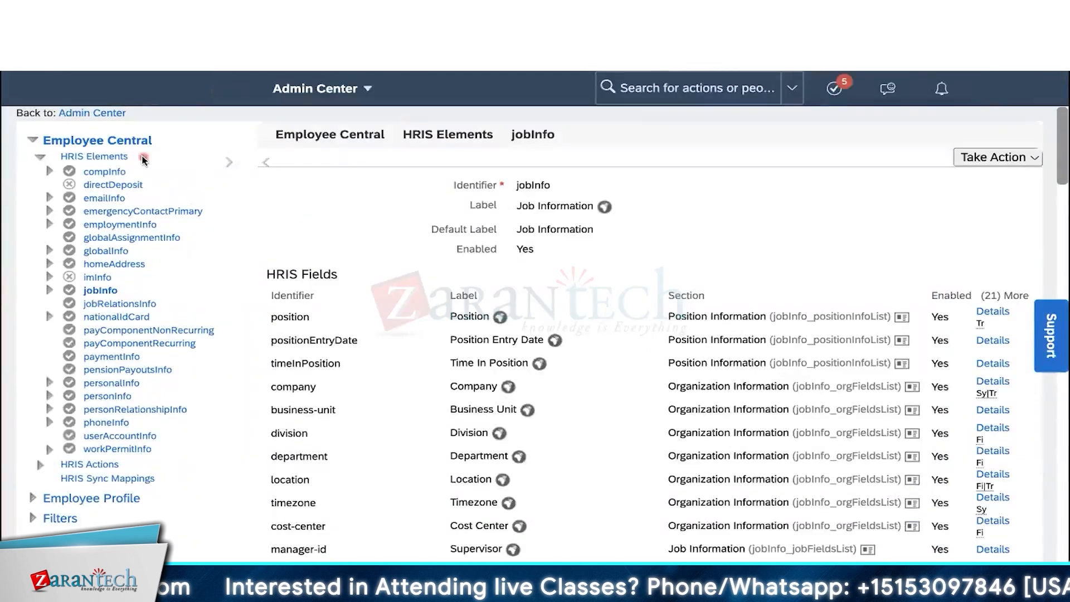
left_click(134, 383)
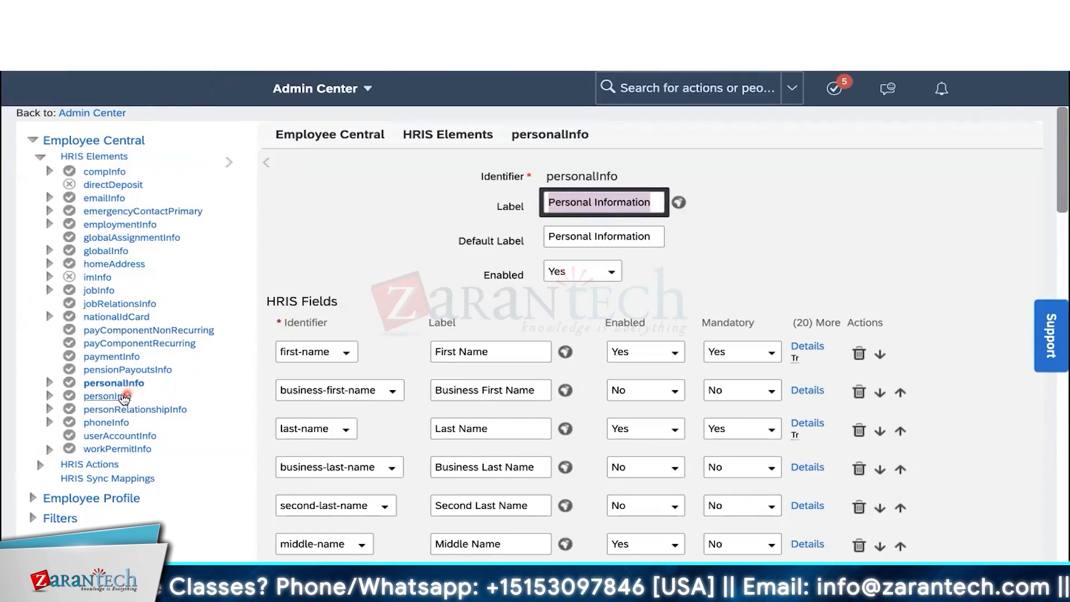
left_click(100, 397)
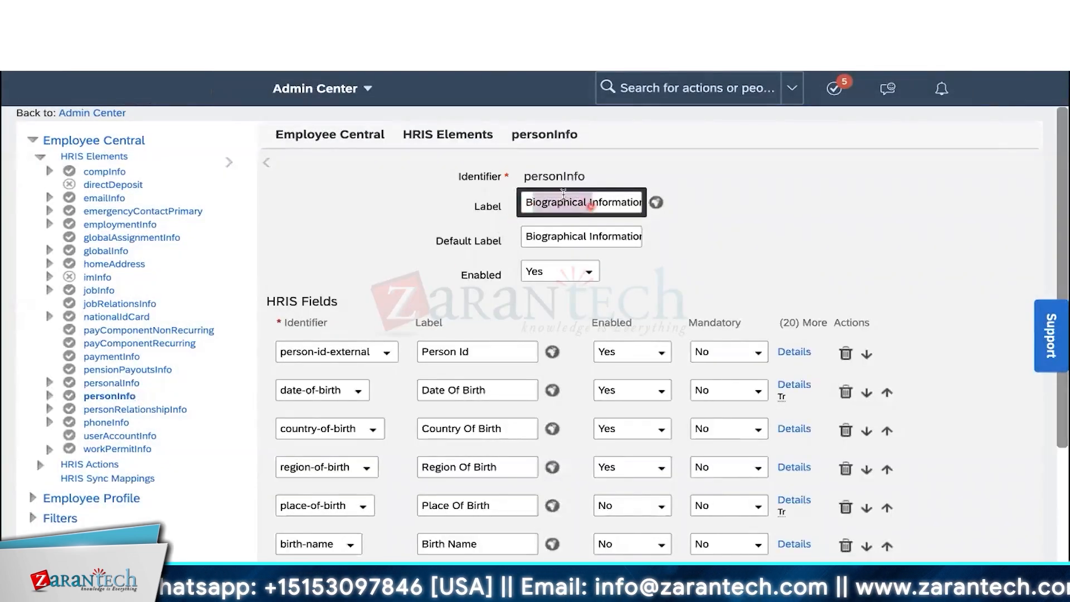
left_click_drag(524, 176, 584, 176)
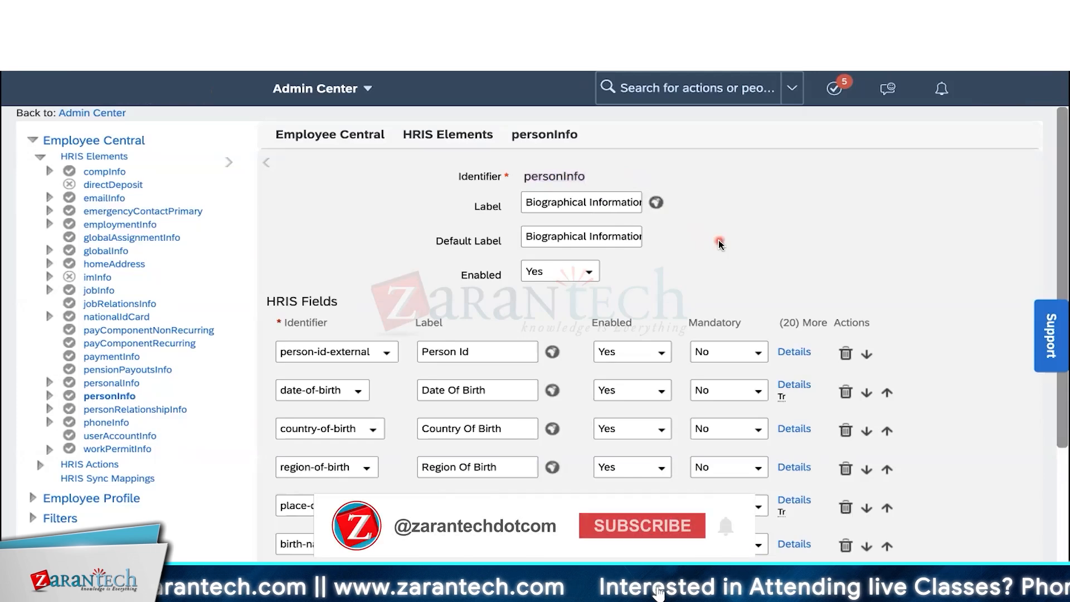
scroll(717, 240, "down", 4)
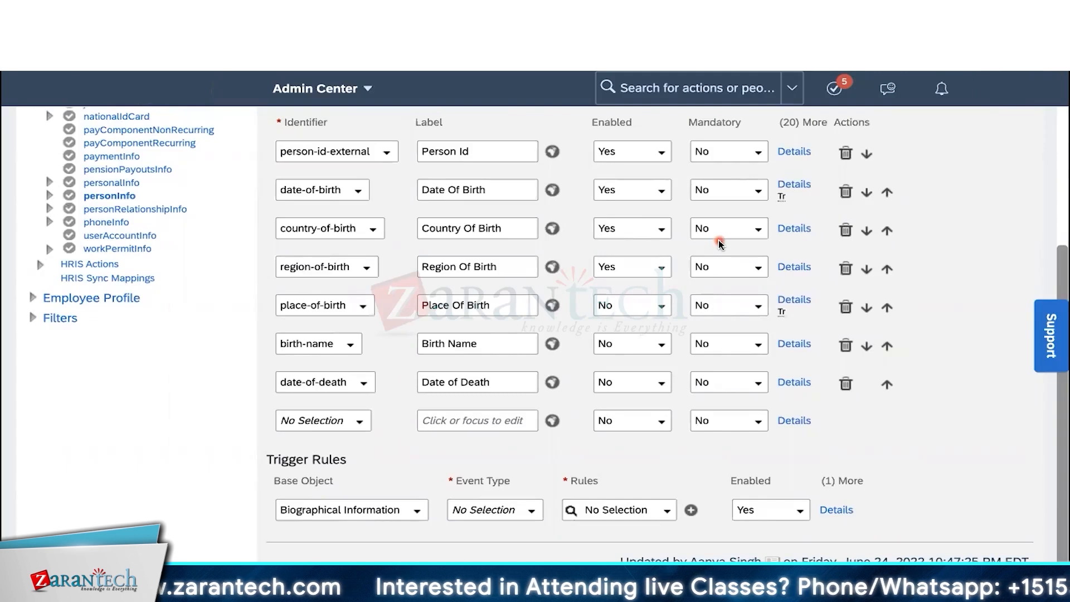
left_click(503, 189)
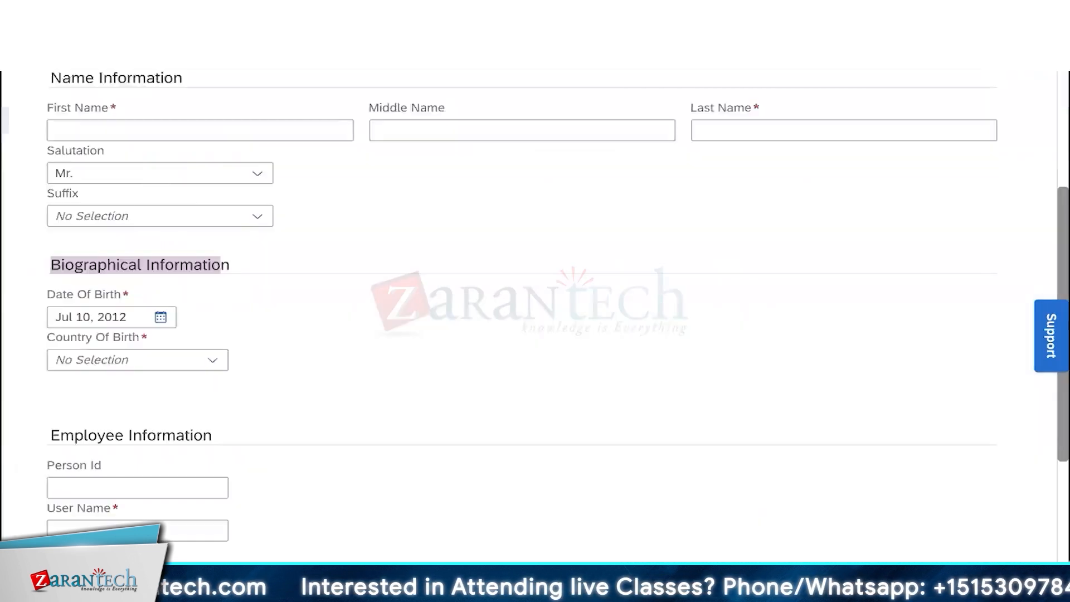
- Test the Add New Employee form by selecting another under-18 Date Of Birth in the Biographical Information section
left_click(161, 316)
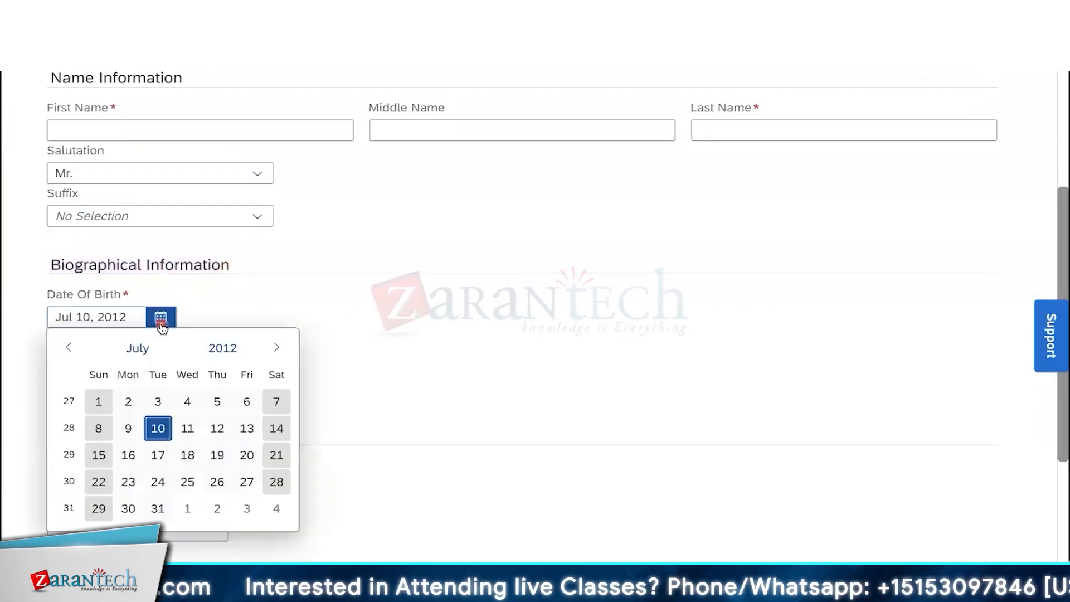
left_click(148, 427)
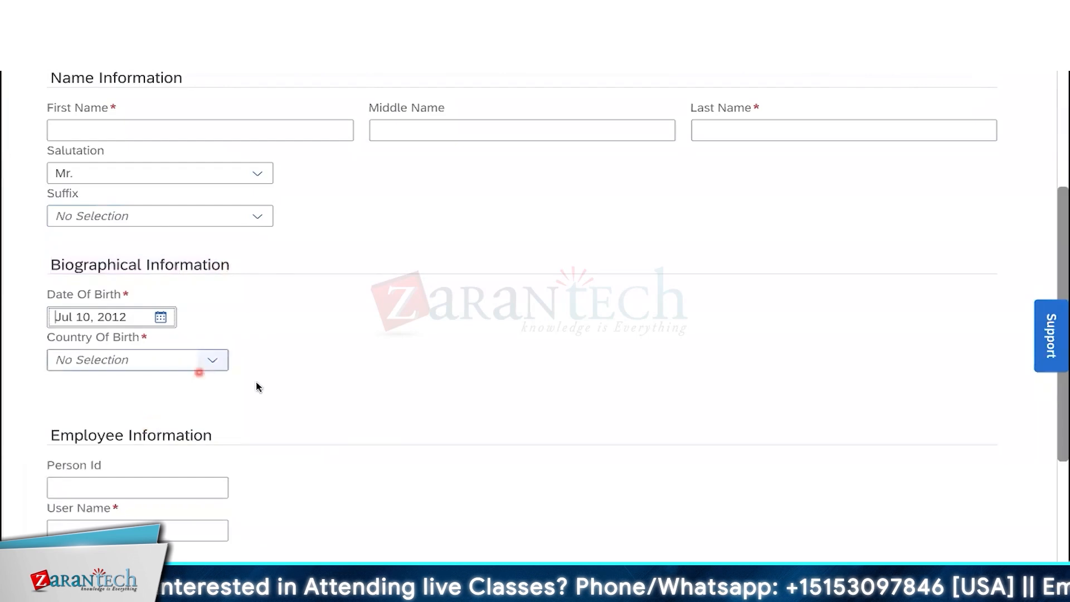
left_click(161, 317)
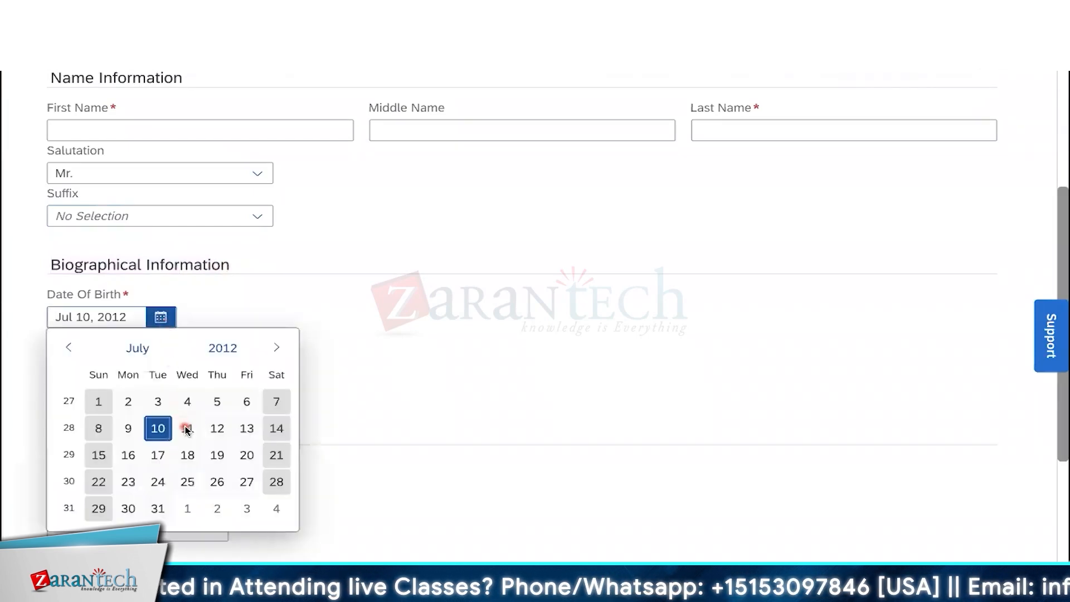
left_click(187, 428)
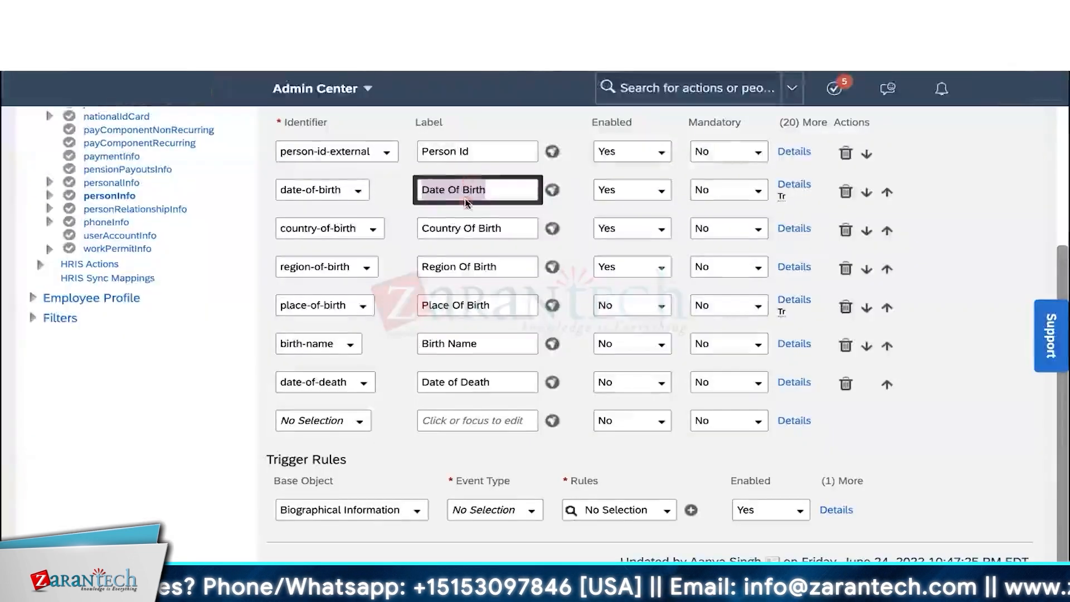
- Open the details of personInfo's date-of-birth field and set its existing trigger rule's base object to Biographical Information Model
scroll(470, 192, "up", 1)
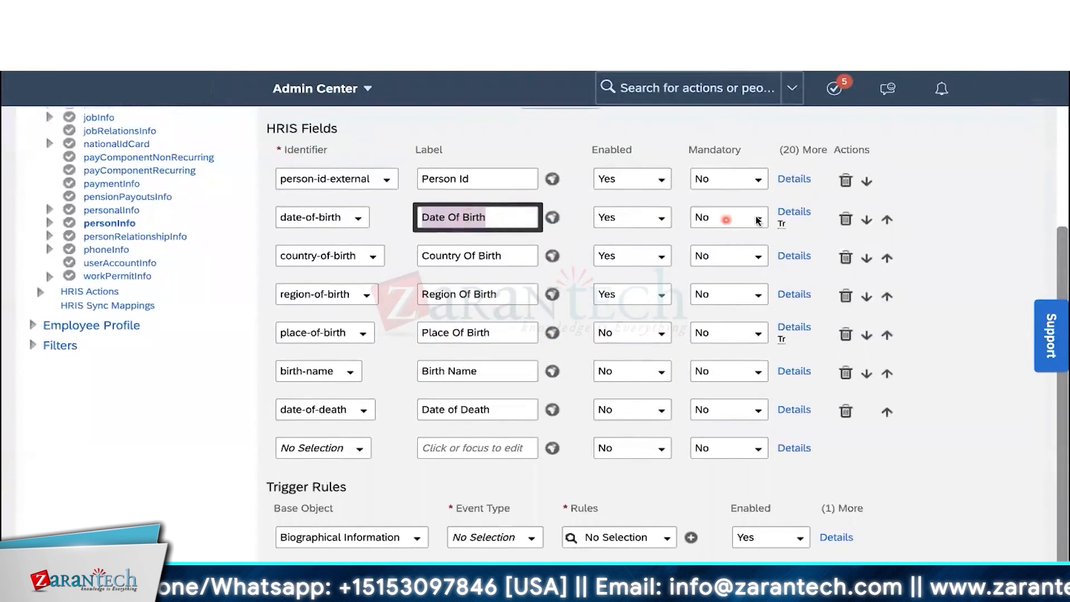
left_click(794, 213)
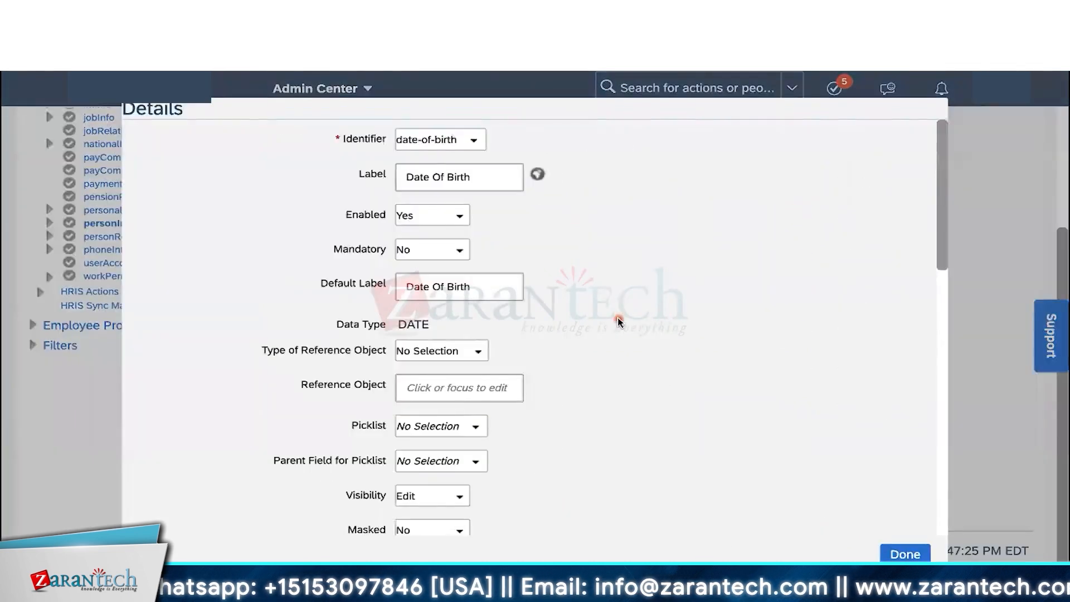
scroll(617, 320, "down", 10)
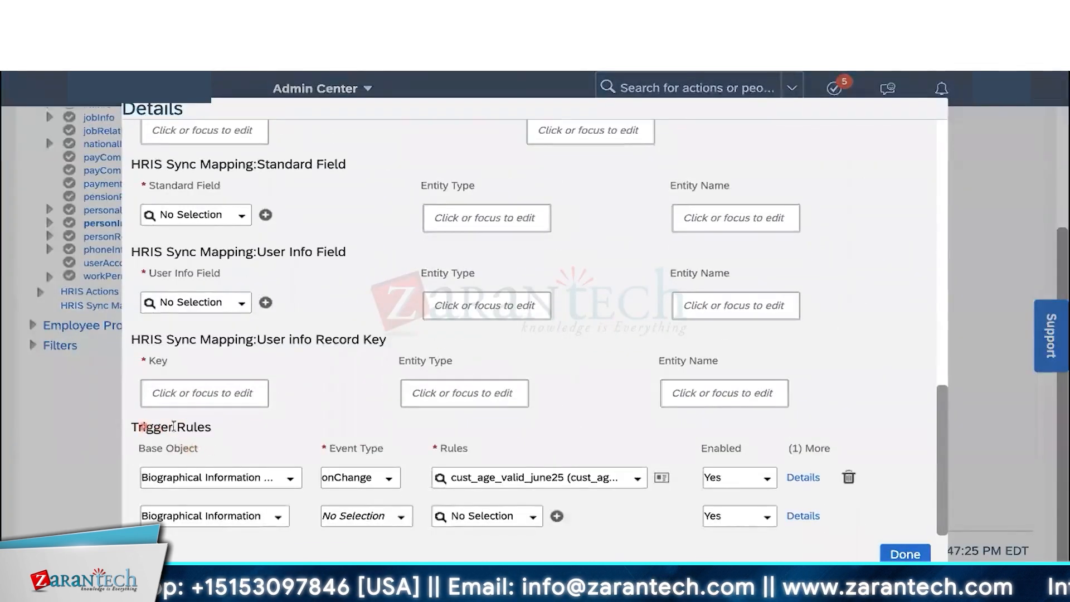
left_click(289, 478)
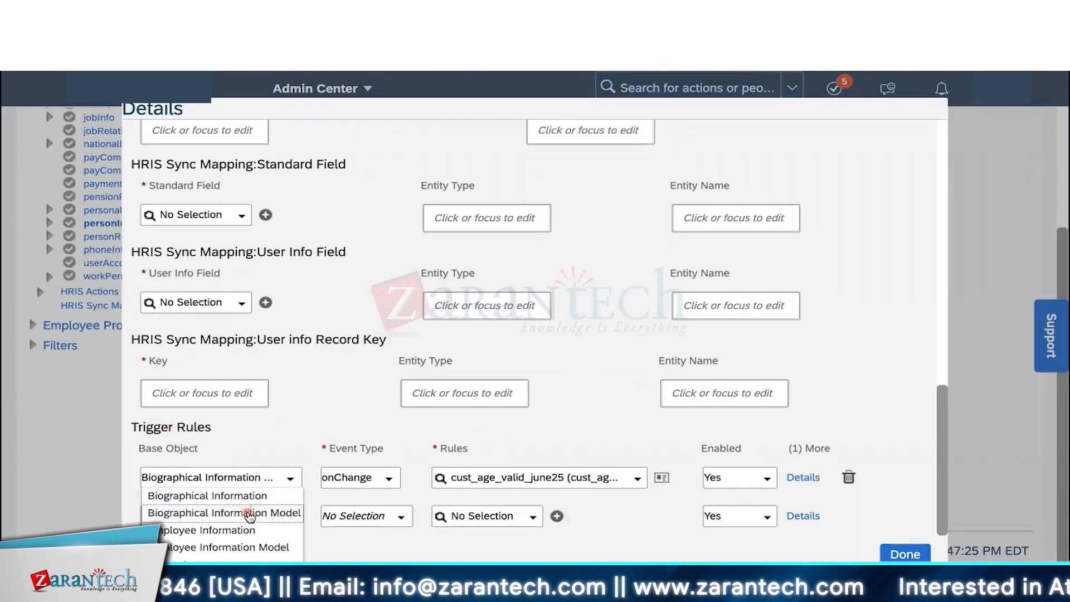
left_click(274, 514)
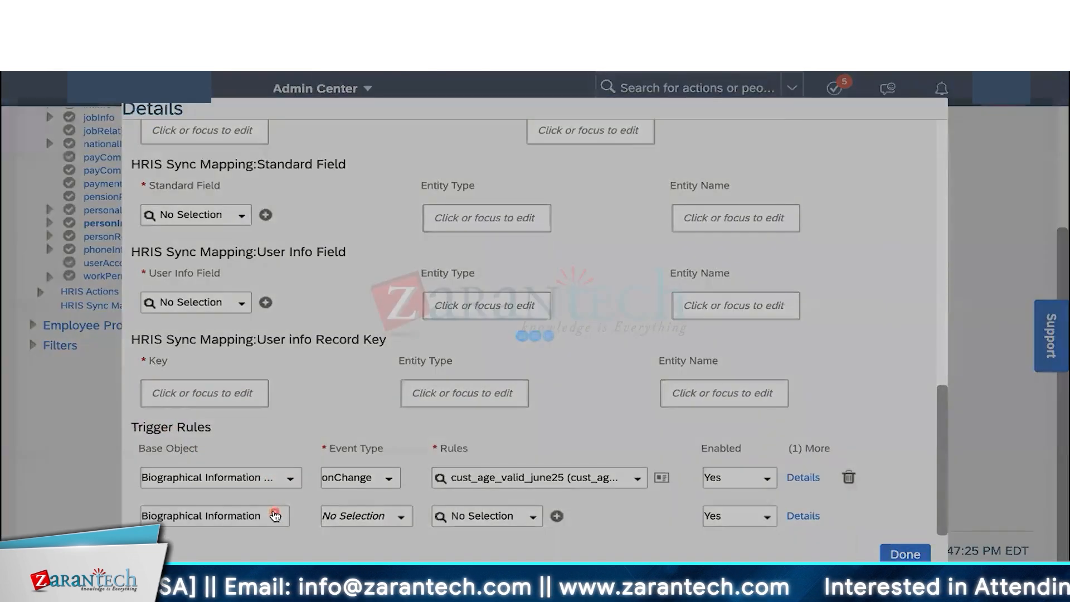
- Set the date-of-birth trigger rule to event type onChange with rule cust_age_valid_jul3 and finish the field details
left_click(389, 479)
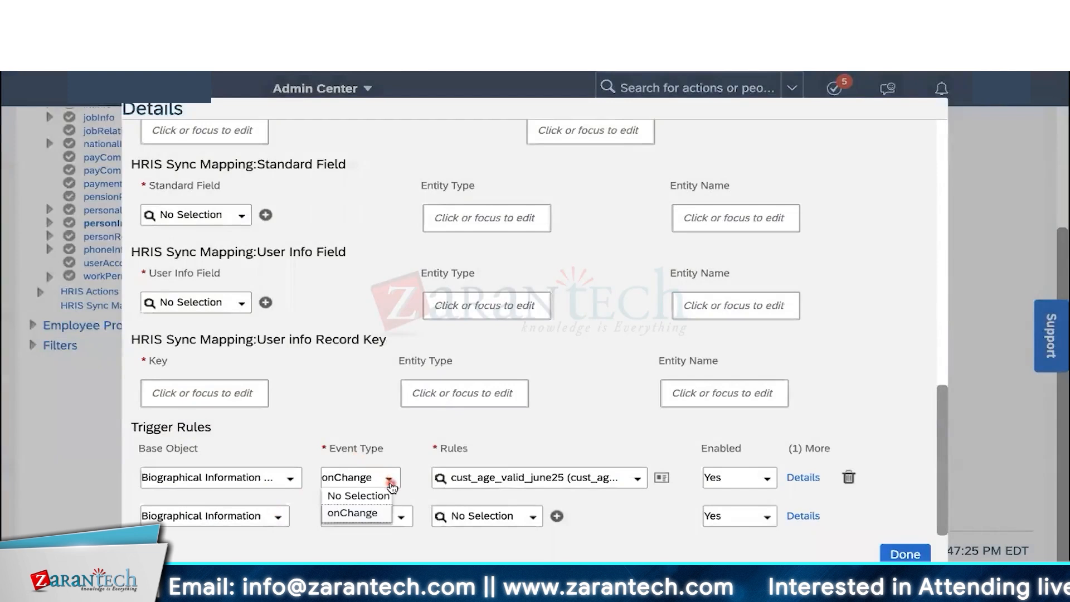
left_click(365, 514)
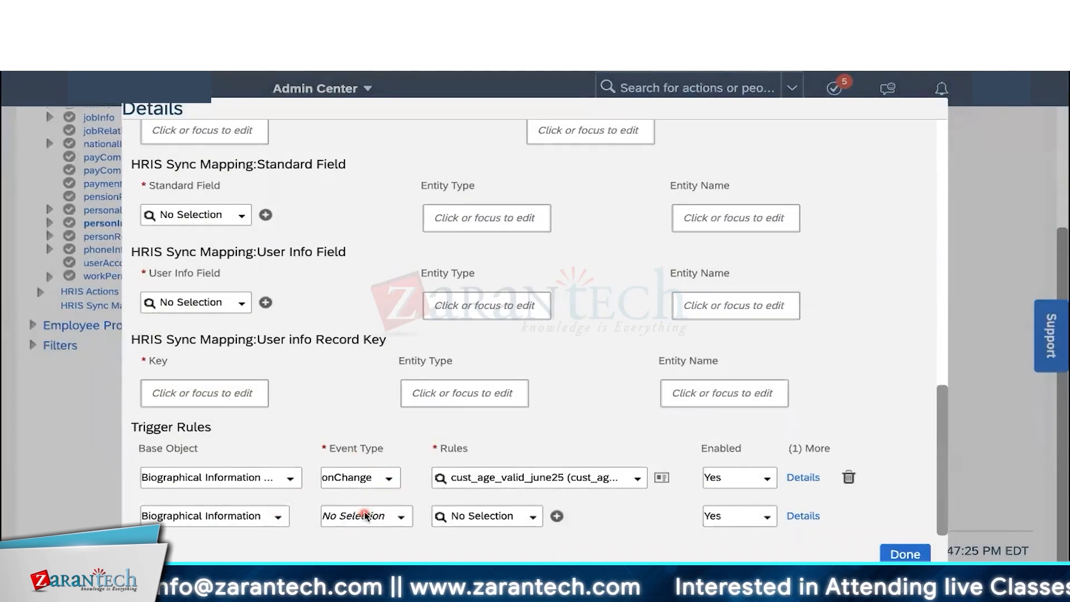
left_click(487, 478)
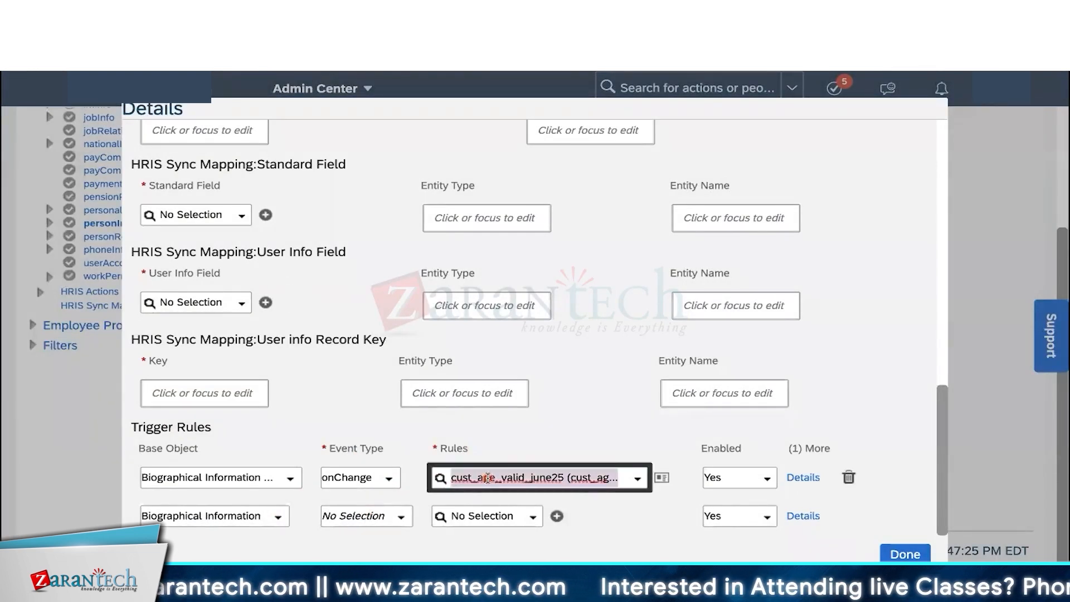
type("jul3")
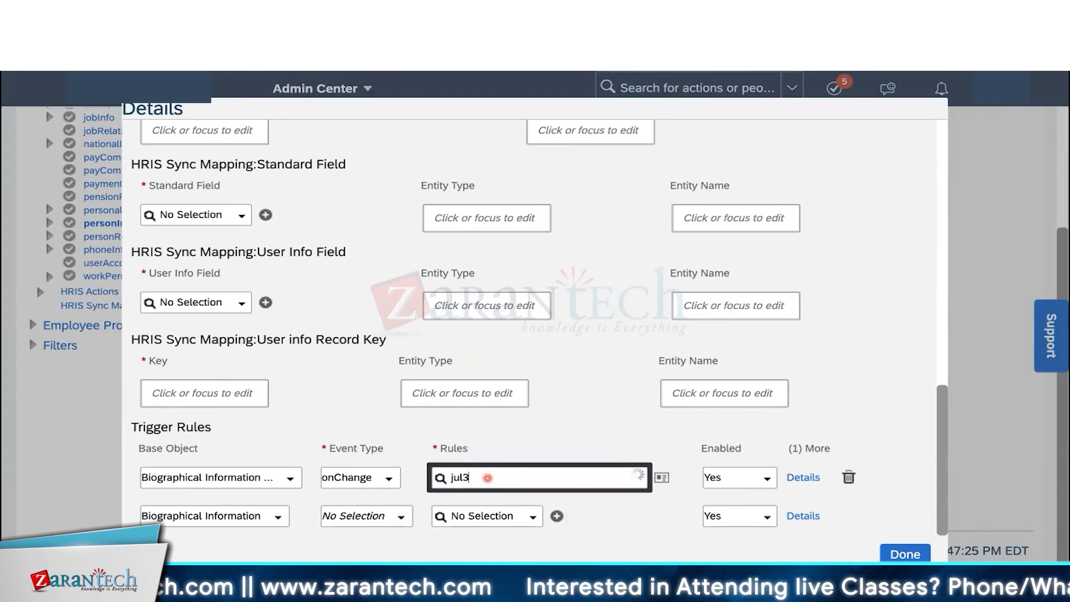
left_click(498, 496)
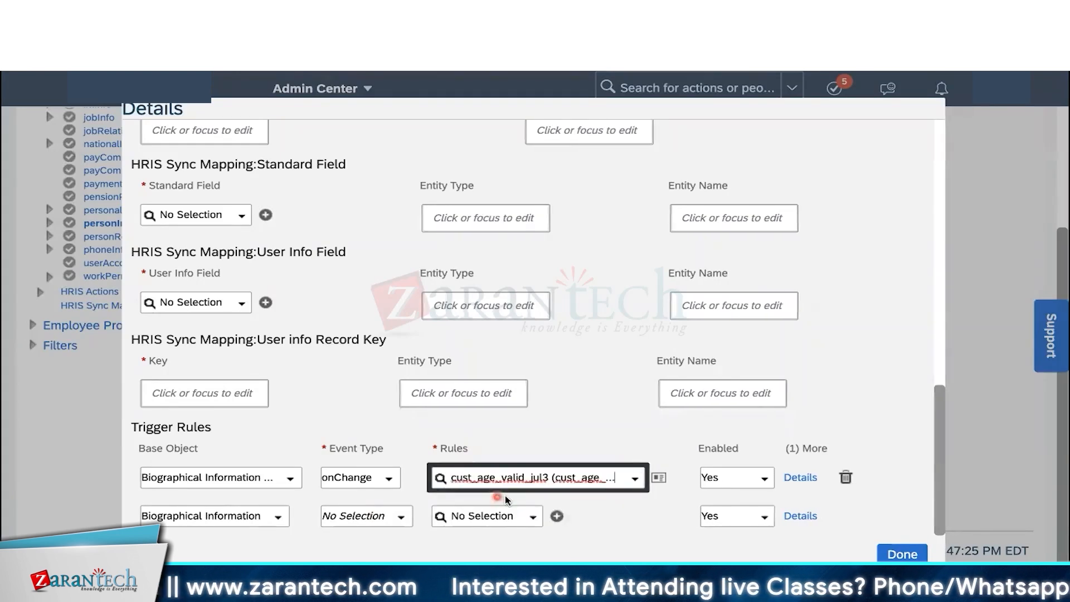
left_click(653, 443)
left_click(914, 555)
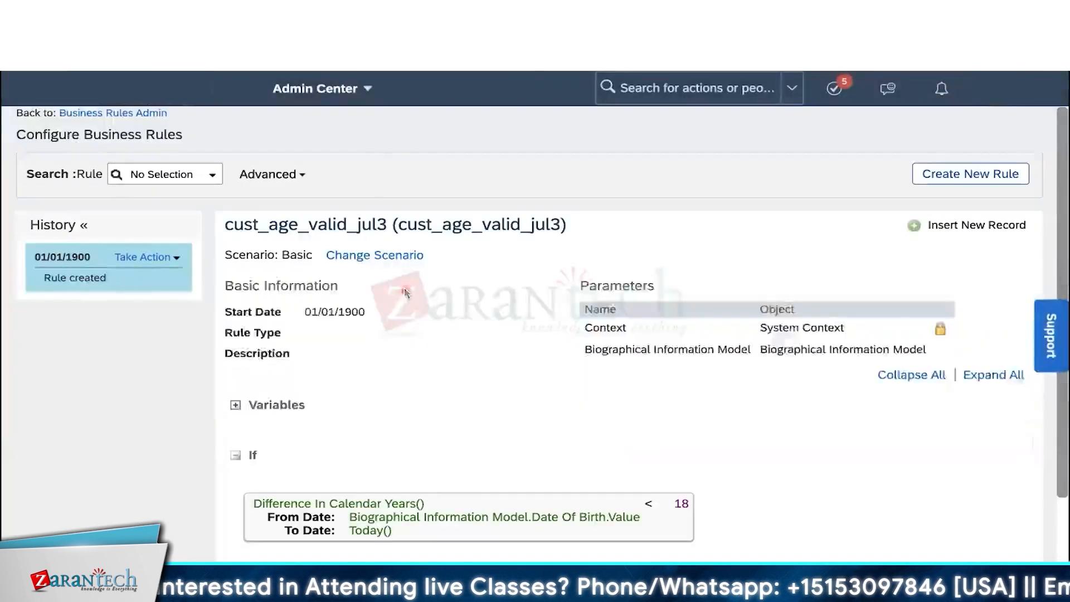
- Review the cust_age_valid_jul3 rule's parameters, If condition and Raise Message action
scroll(405, 293, "down", 2)
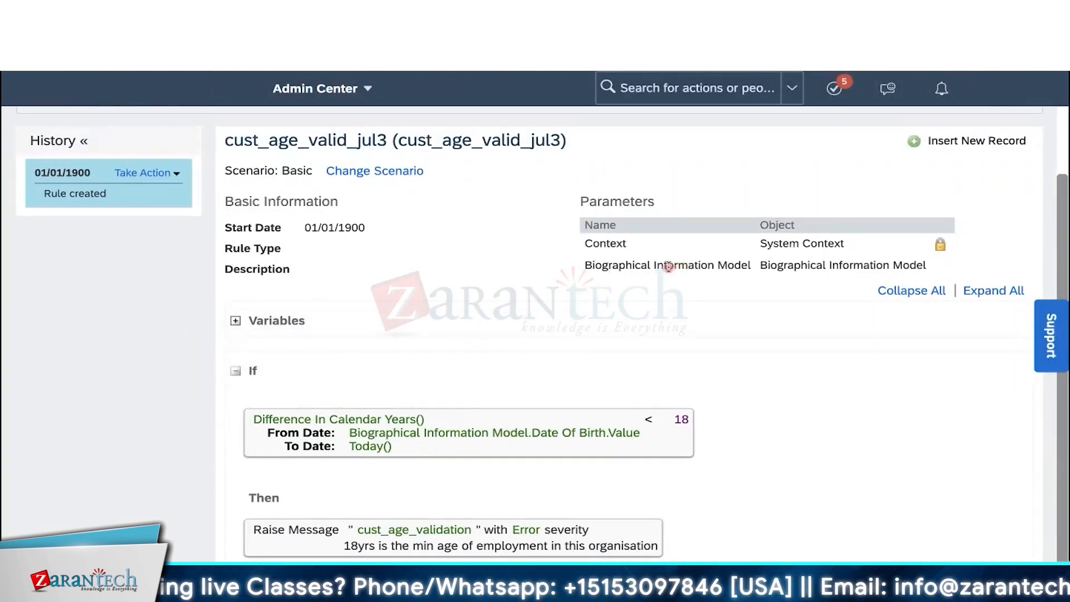
scroll(580, 332, "down", 1)
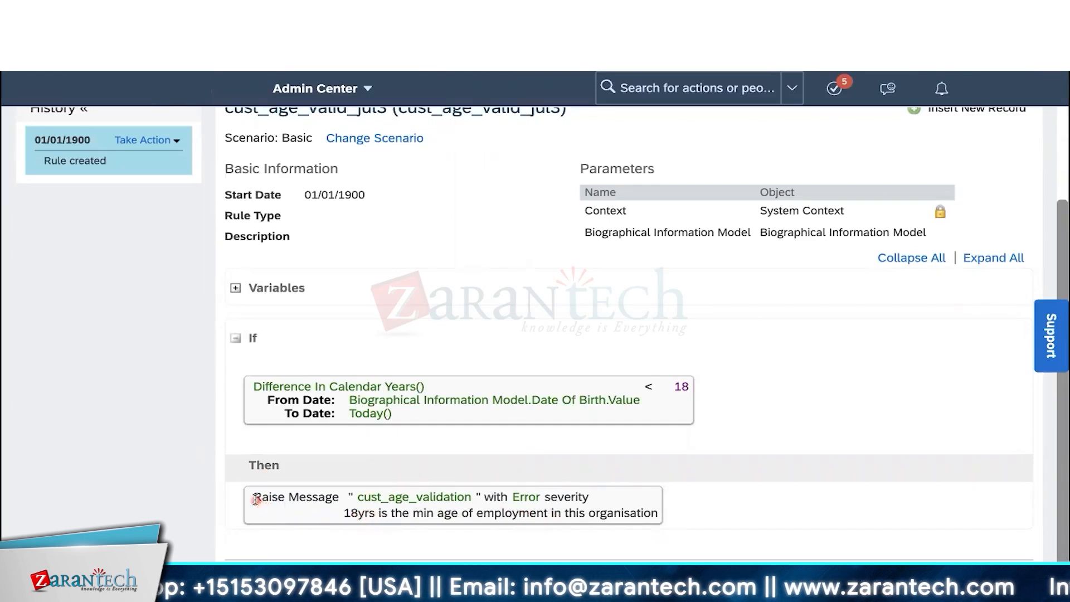
left_click_drag(256, 498, 281, 498)
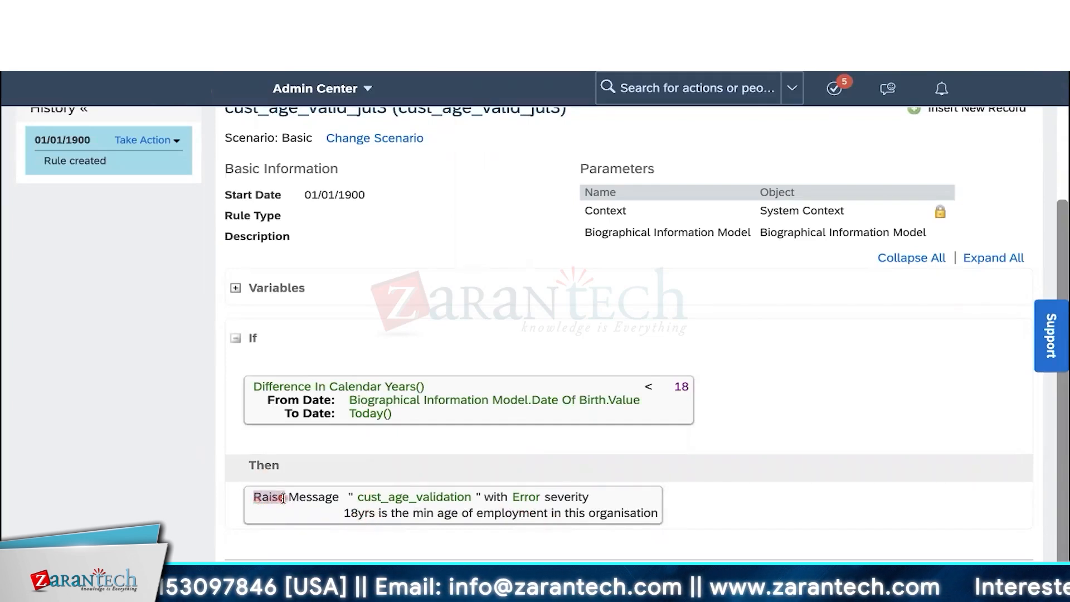
left_click_drag(262, 497, 341, 500)
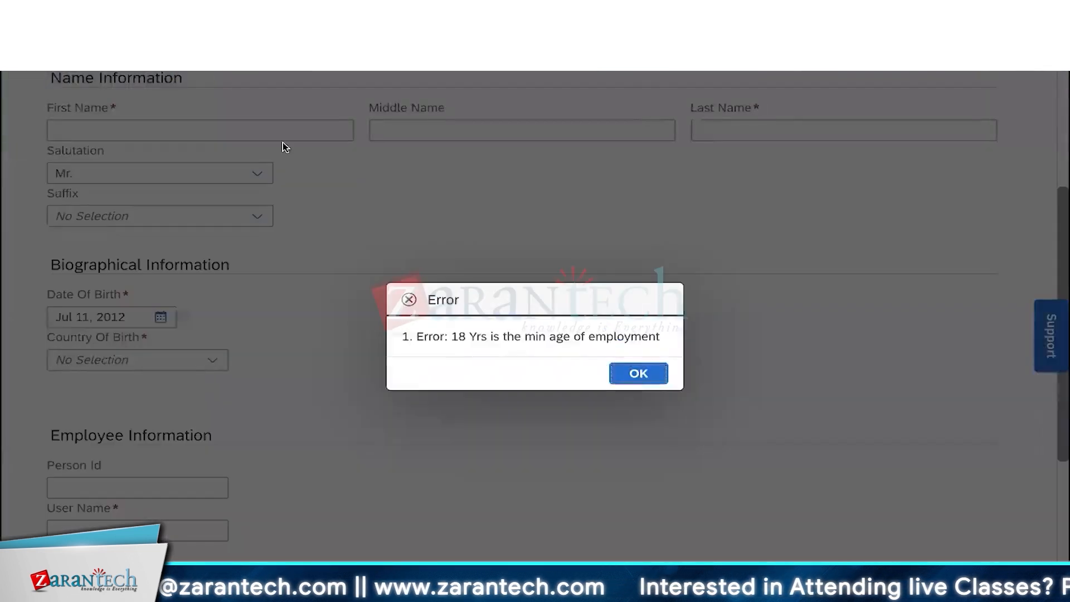
- Dismiss the old error, reload the Add New Employee form and select an under-18 Date Of Birth to test the new rule
left_click(635, 373)
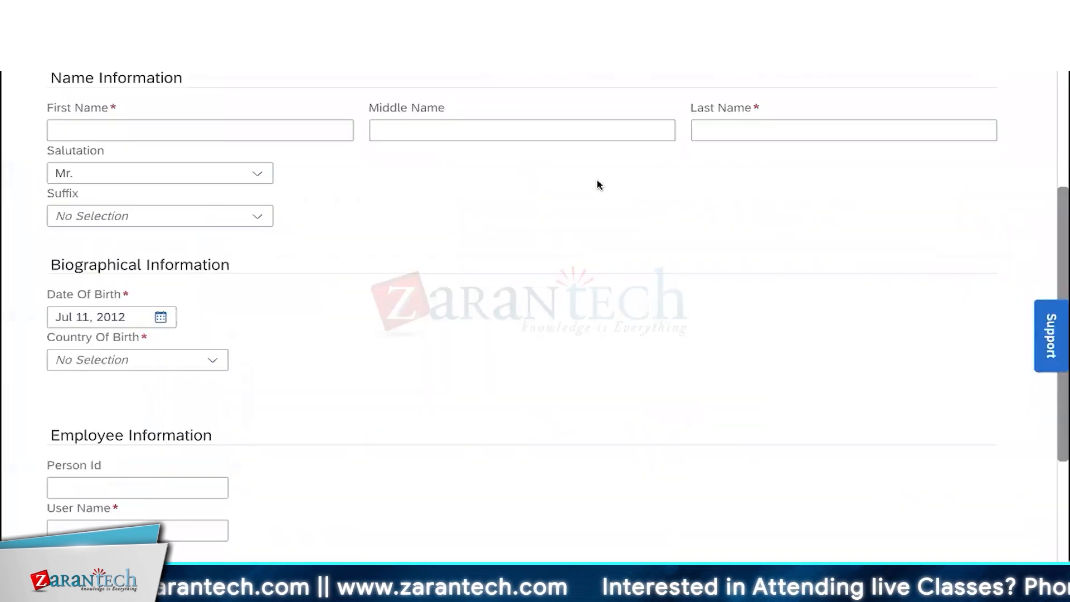
scroll(596, 184, "up", 4)
scroll(516, 363, "down", 3)
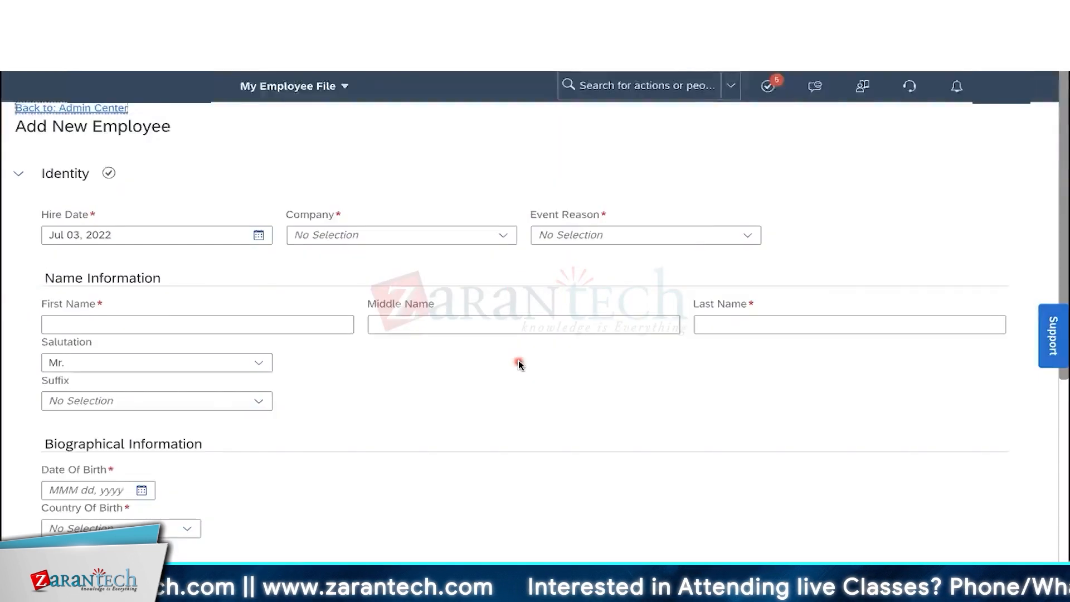
left_click(144, 378)
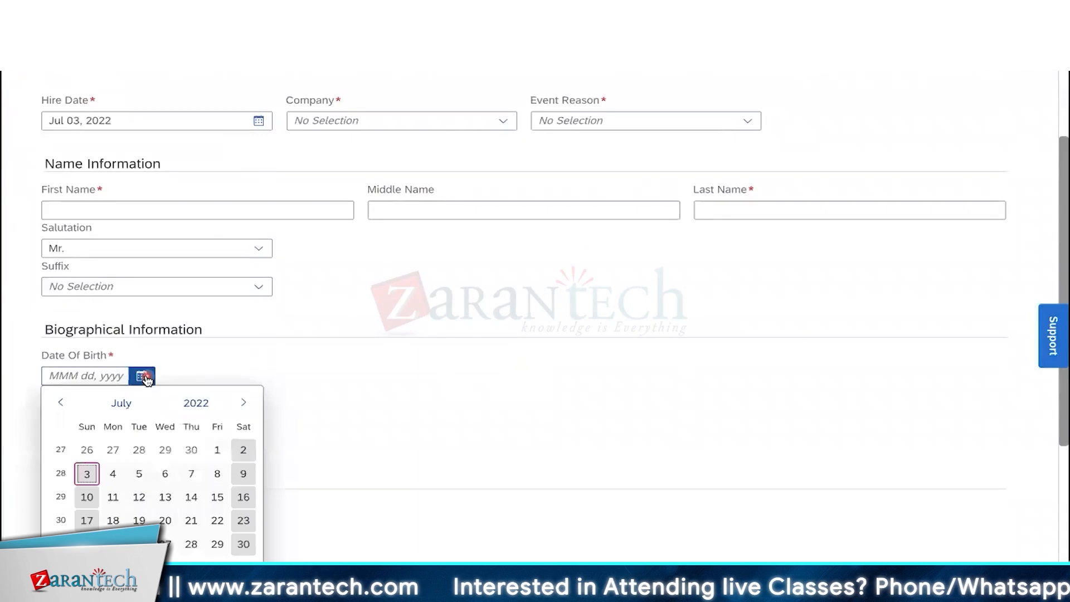
left_click(195, 404)
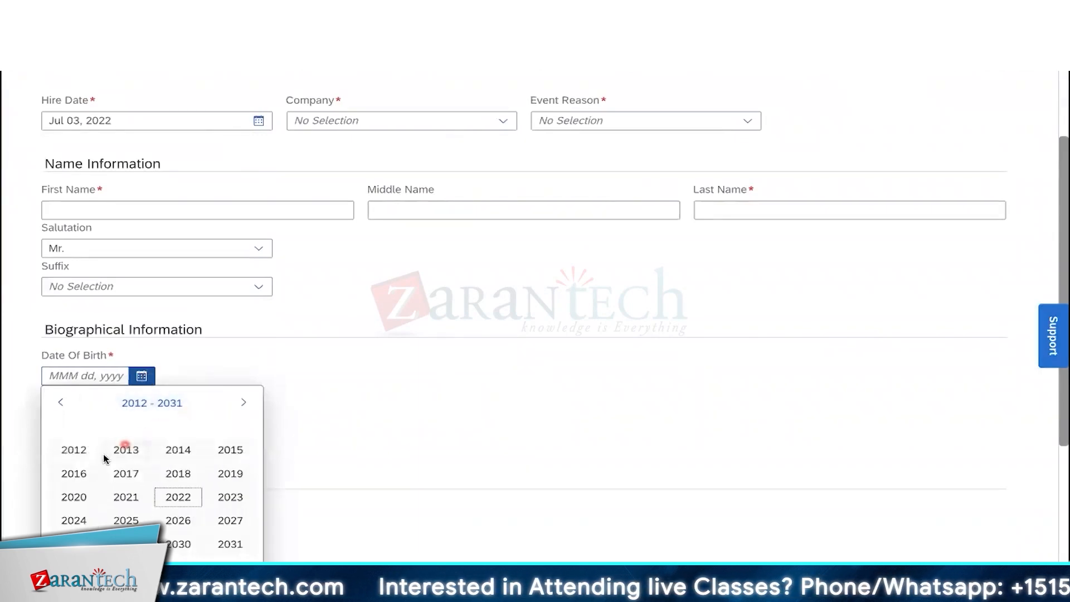
left_click(77, 451)
left_click(138, 477)
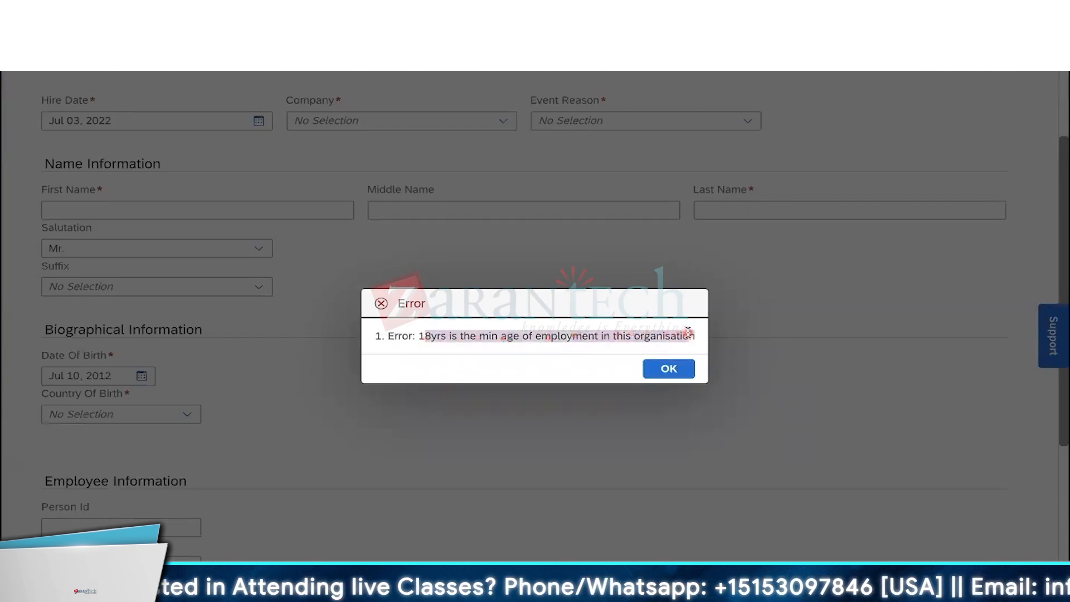
- Dismiss the age error and select a Date Of Birth for an employee over 18 to test the rule's passing case
left_click(669, 369)
left_click(149, 377)
left_click(196, 402)
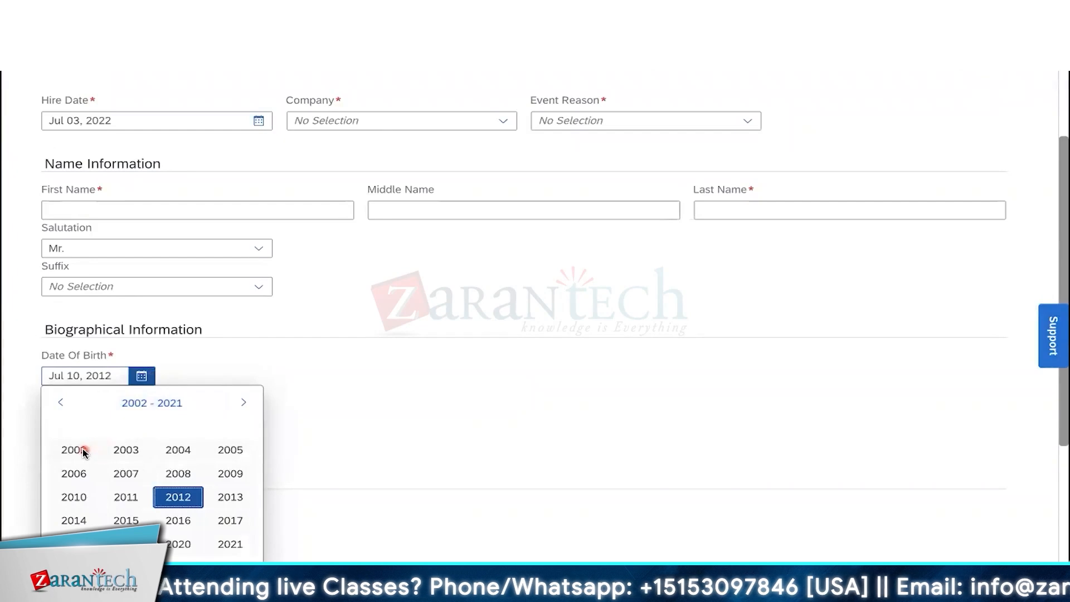
left_click(83, 451)
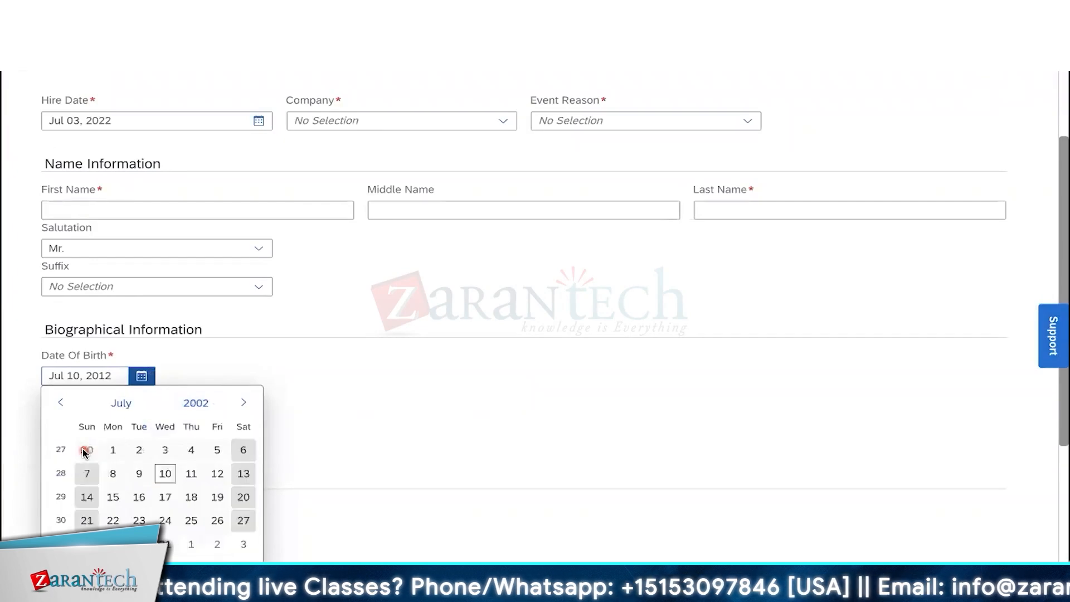
left_click(165, 473)
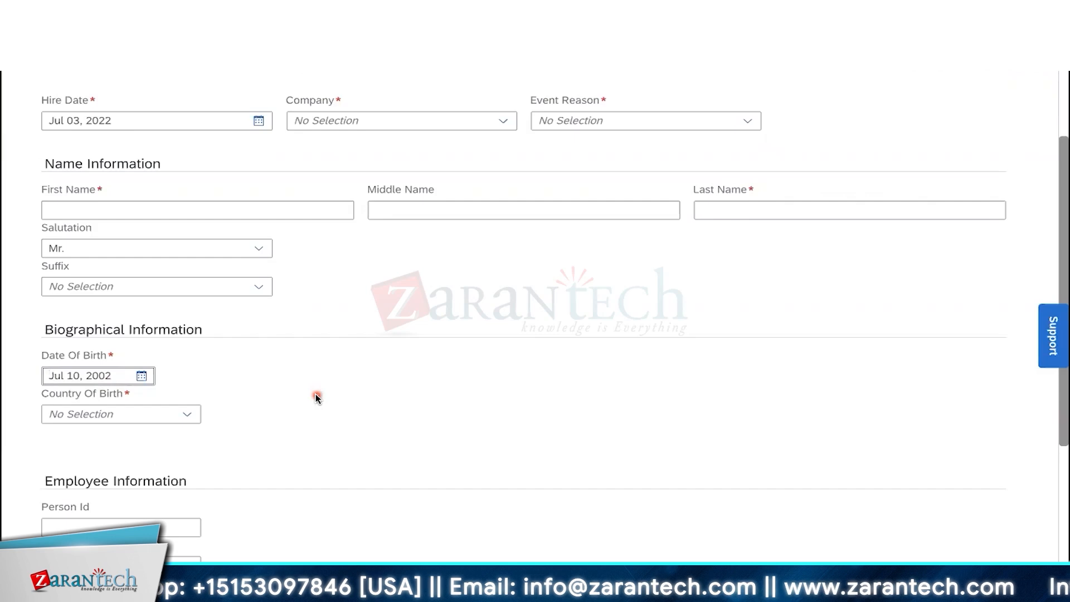
left_click(316, 397)
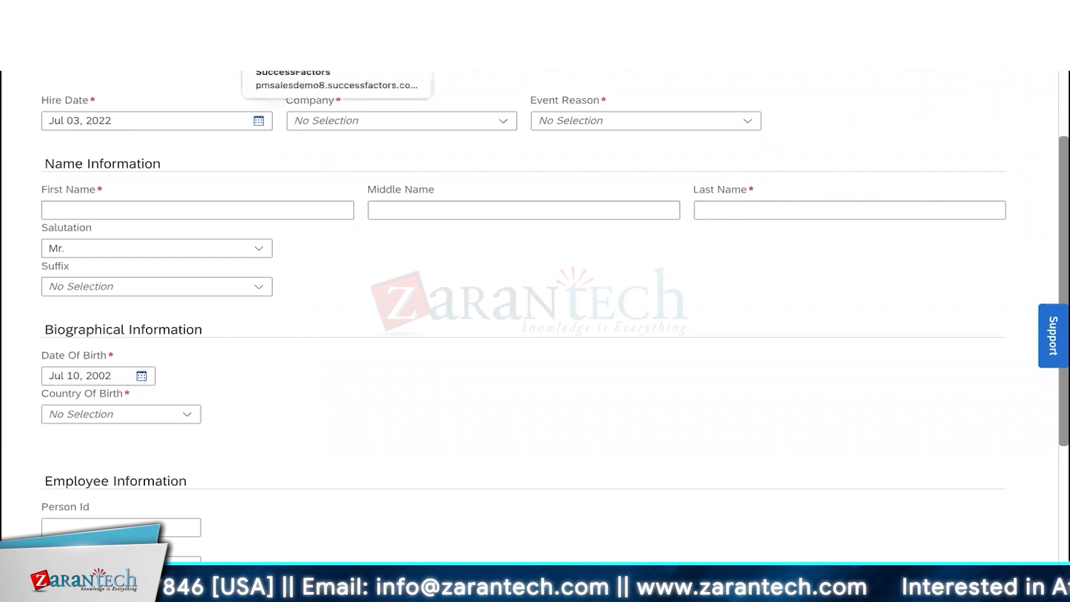
- Return to the personInfo element, open it for editing and review its HRIS fields and Trigger Rules section
left_click(474, 34)
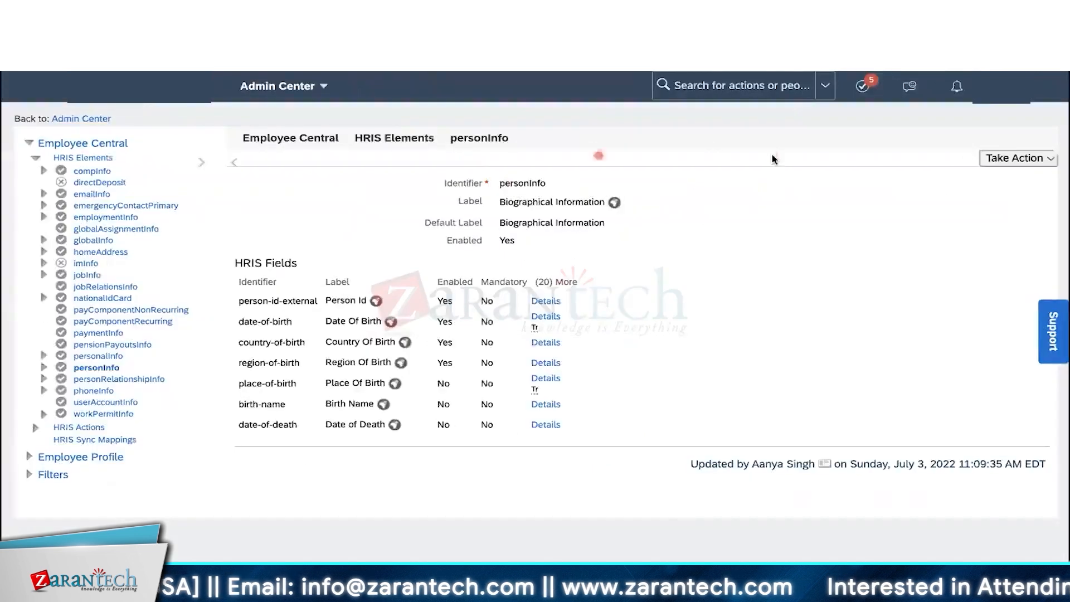
left_click(991, 161)
left_click(972, 179)
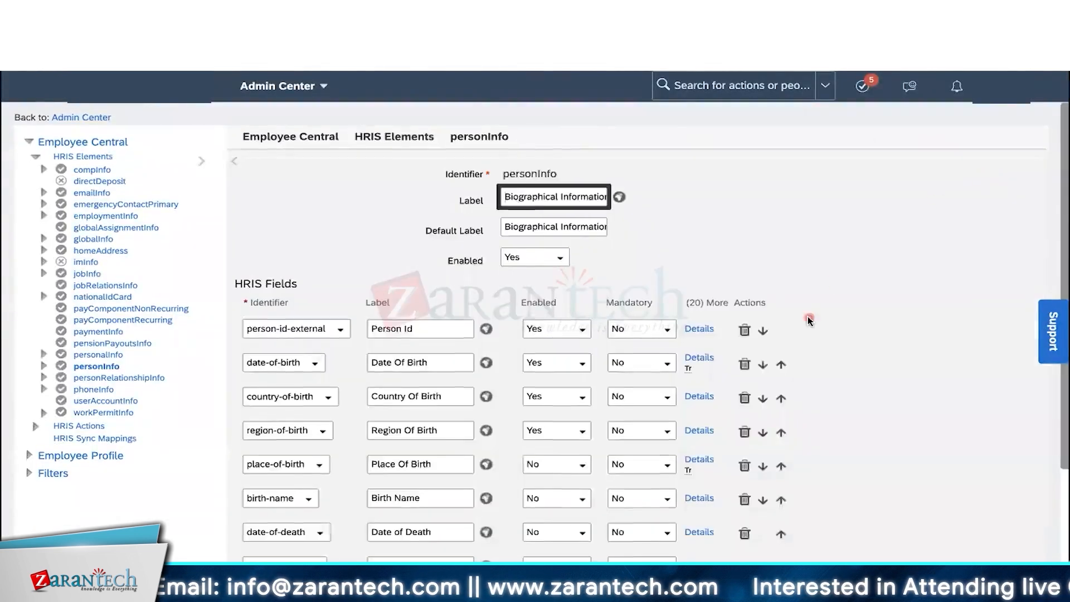
scroll(545, 459, "down", 3)
left_click(470, 483)
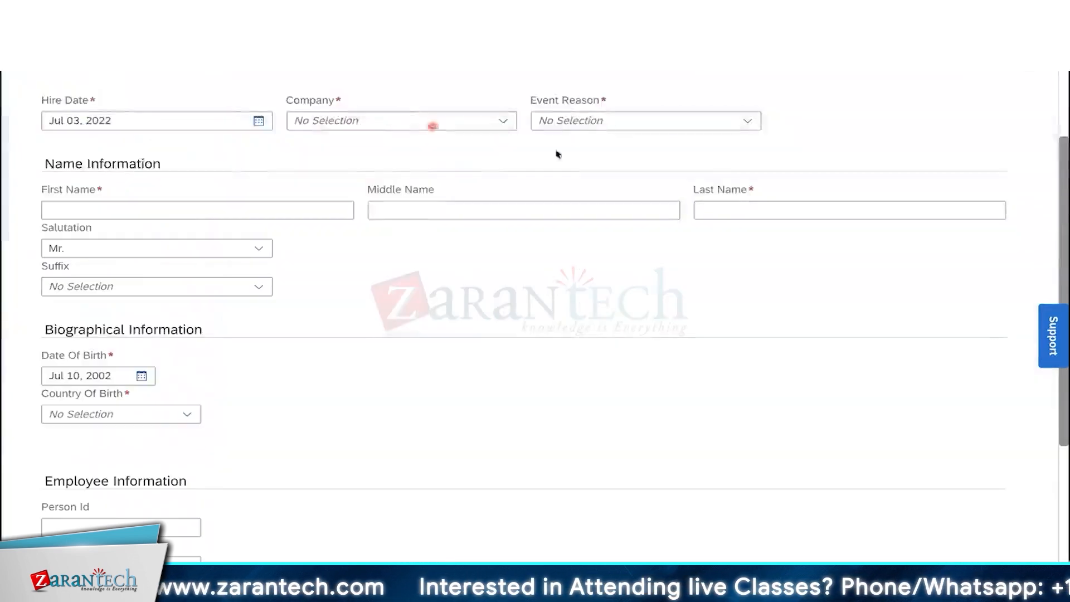
- Search for the Add New Employee action and open a fresh form, discarding the unsaved entries
scroll(558, 155, "up", 2)
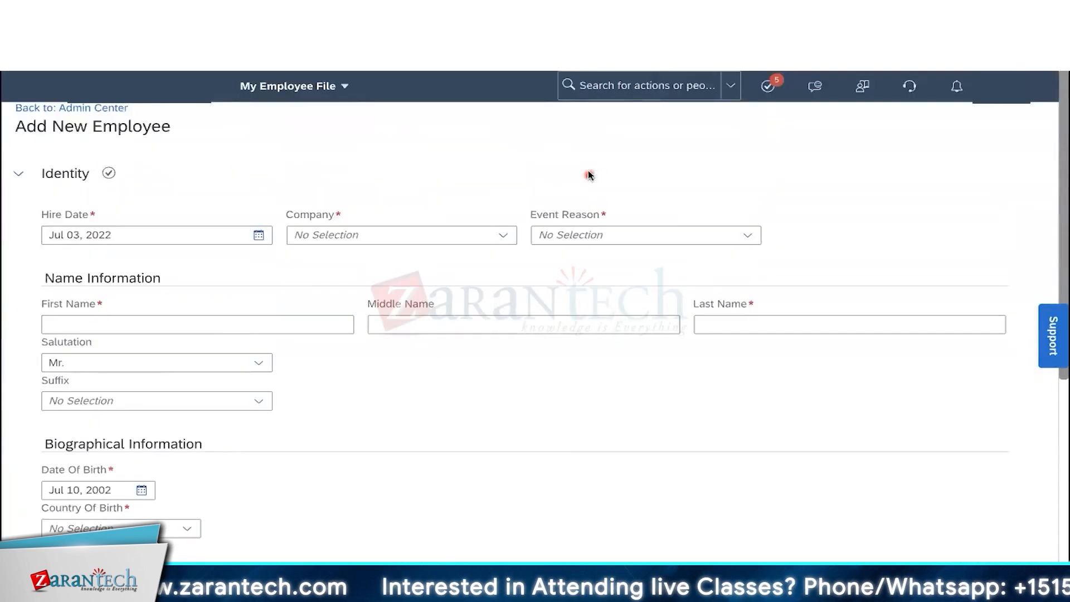
left_click(649, 88)
type("add new")
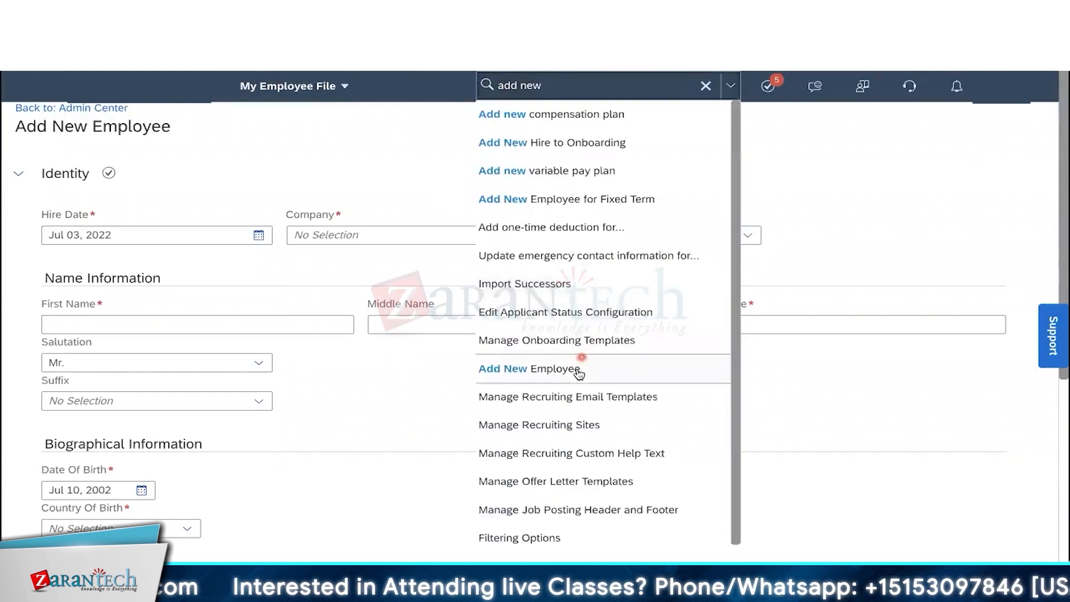
left_click(576, 371)
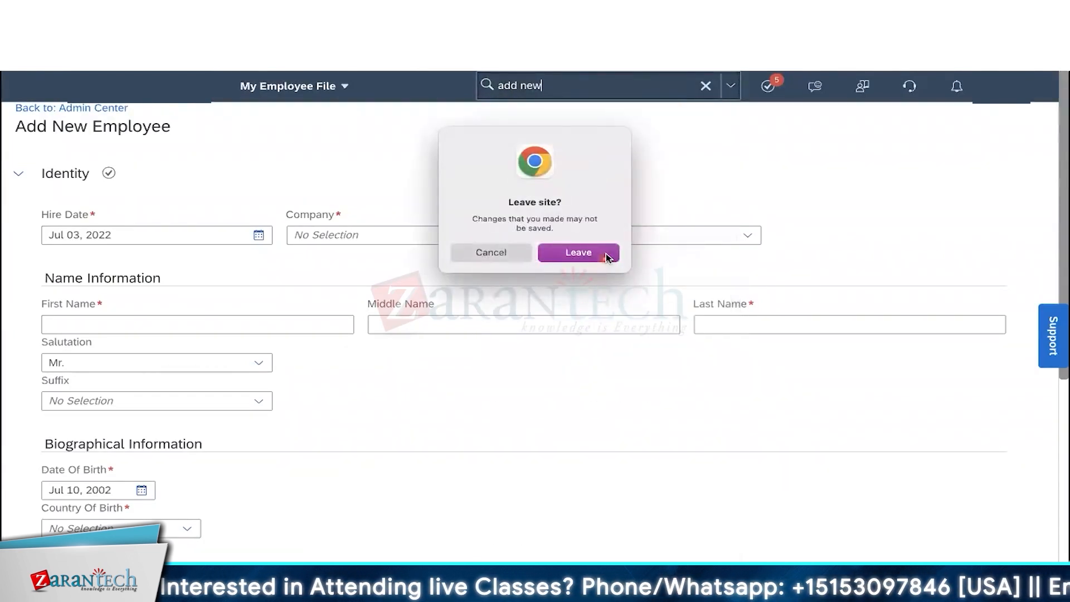
left_click(606, 254)
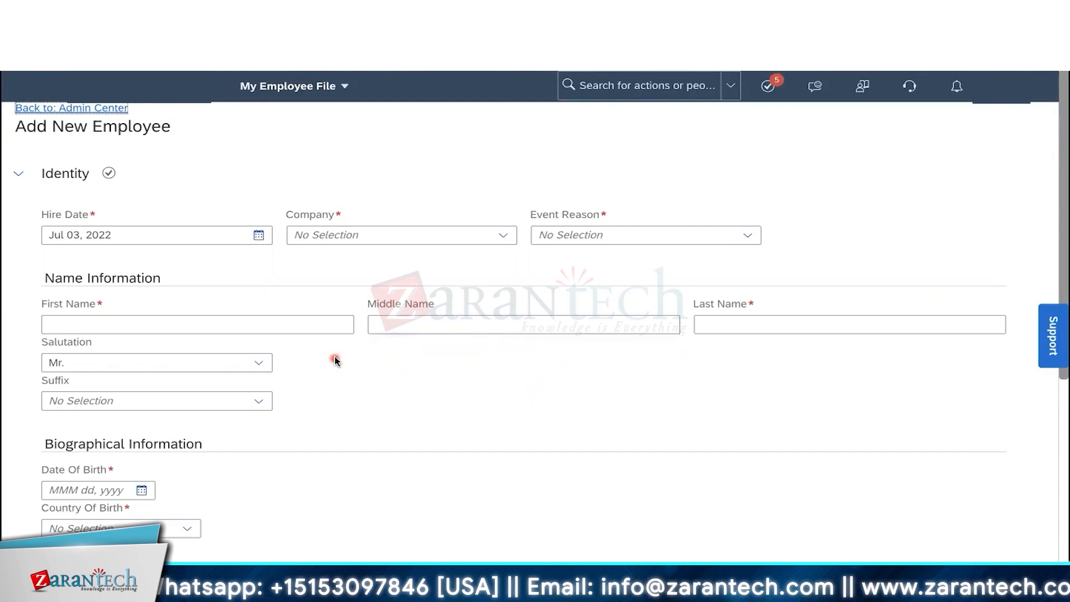
- Examine the Salutation field and its options in the Add New Employee form, and the event types offered in personInfo's Trigger Rules
left_click(45, 343)
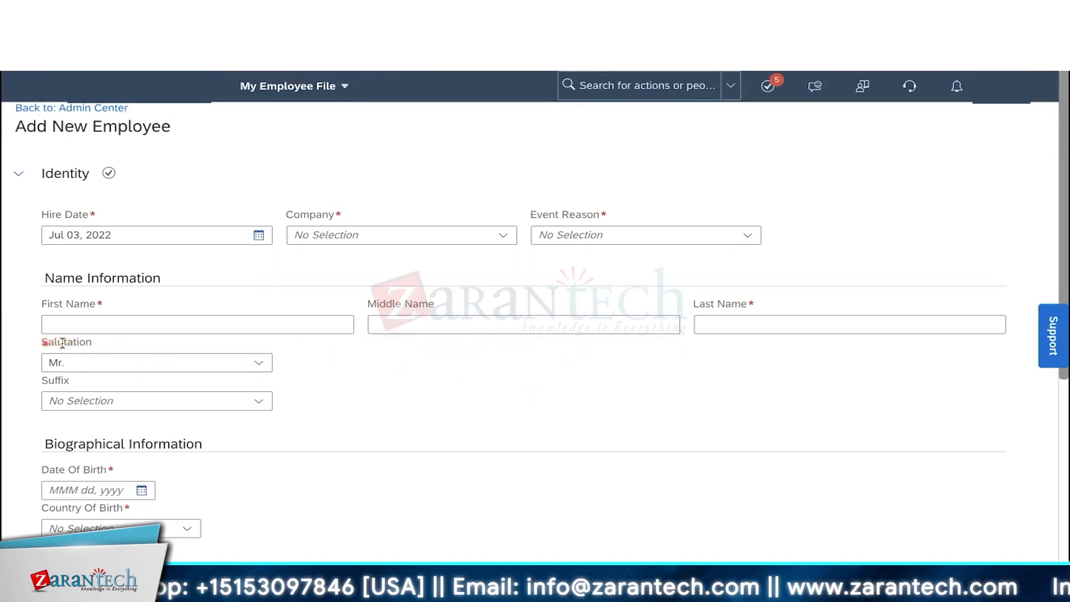
left_click_drag(62, 343, 92, 347)
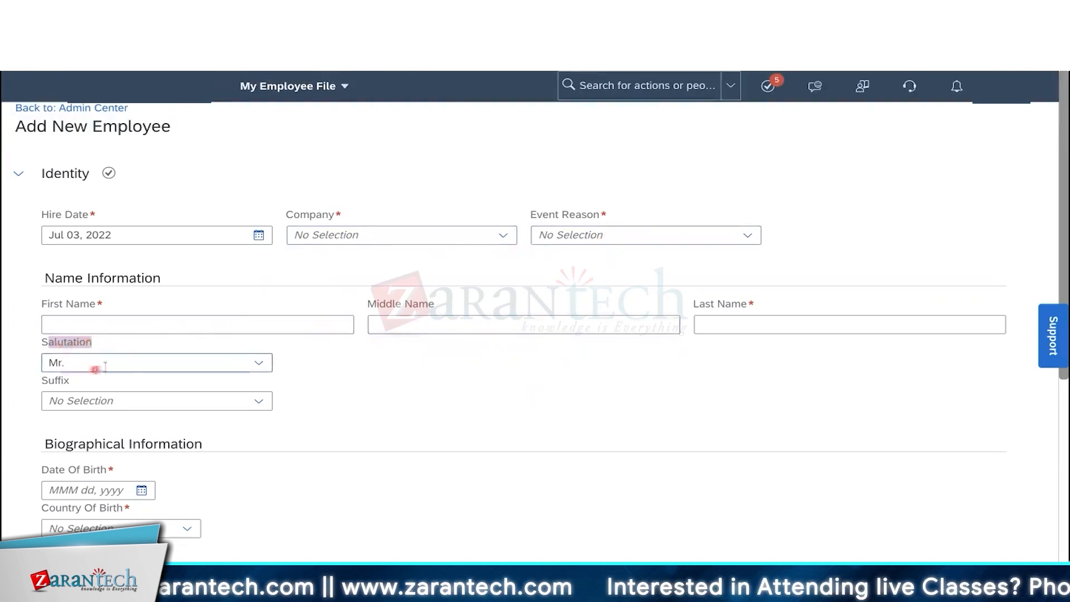
left_click(146, 365)
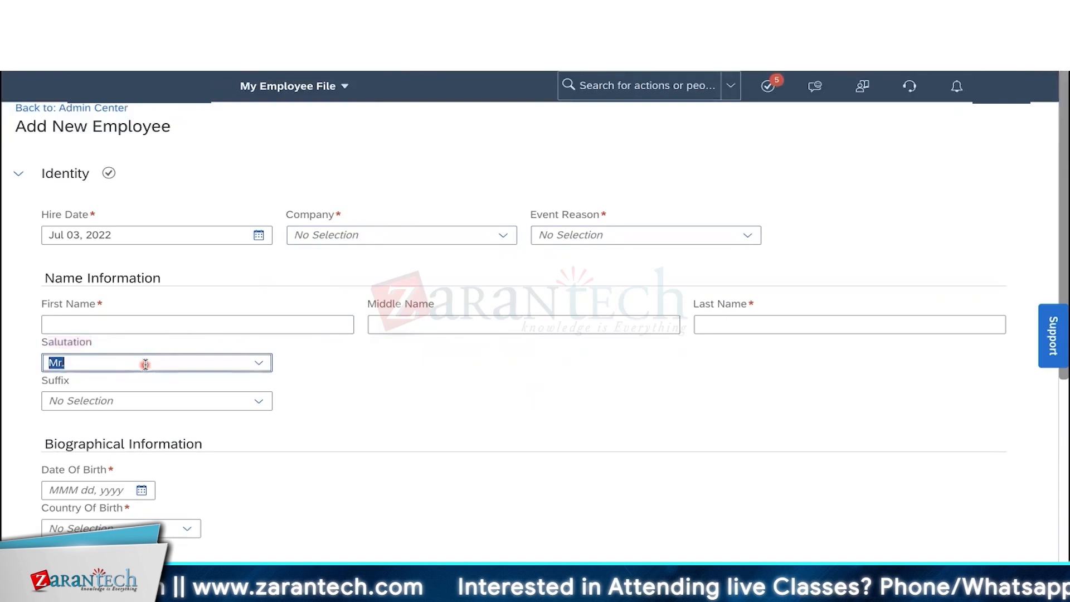
left_click(269, 368)
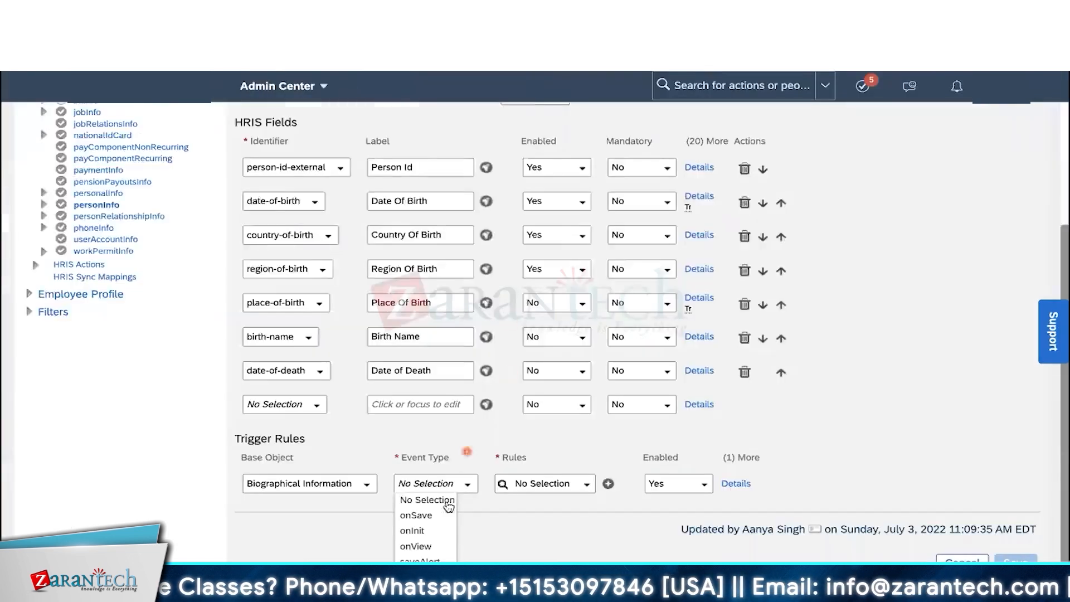
left_click(460, 534)
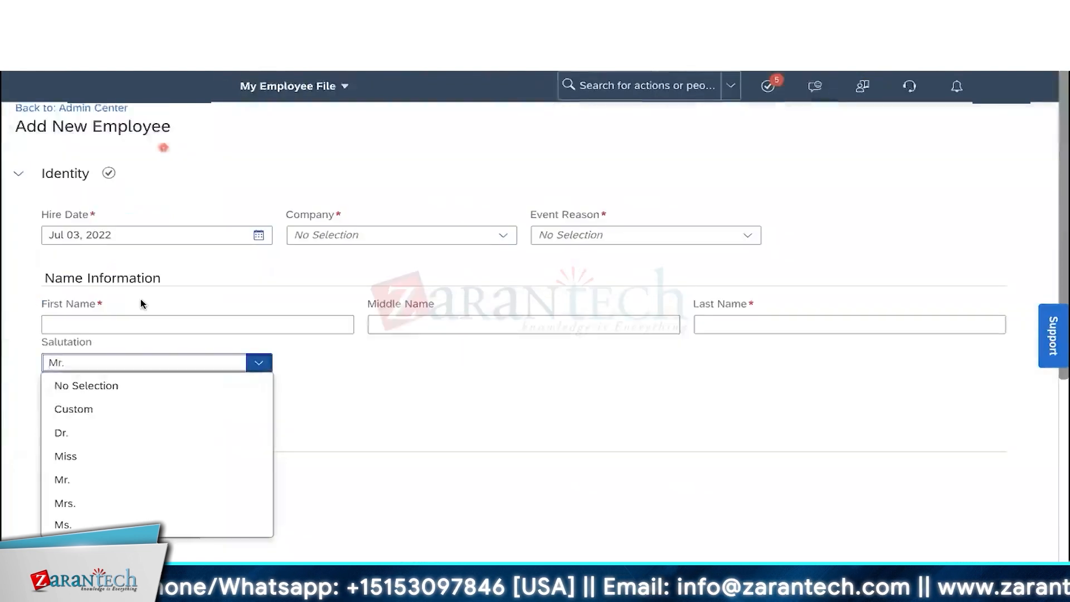
left_click_drag(47, 341, 96, 344)
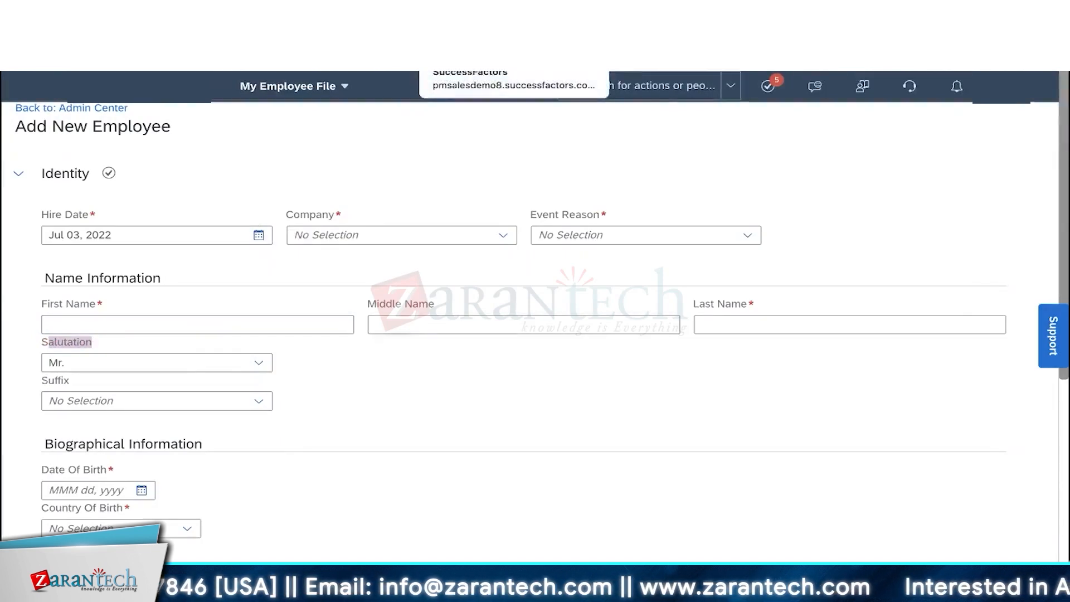
- Check in the employee profile which section holds the Salutation field, to identify the new Basic rule's base object
left_click(471, 31)
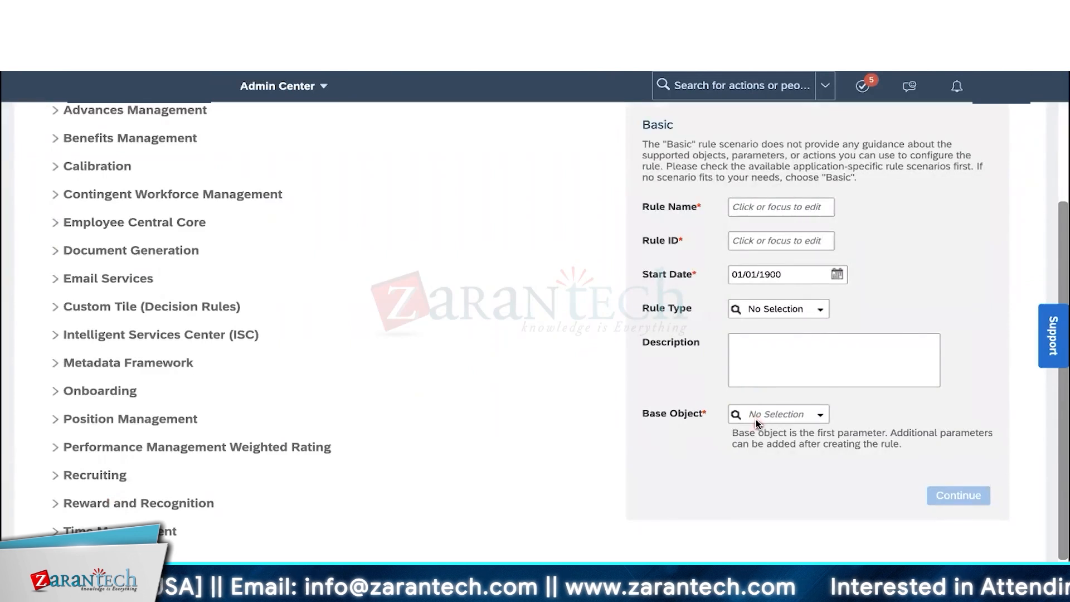
left_click(775, 414)
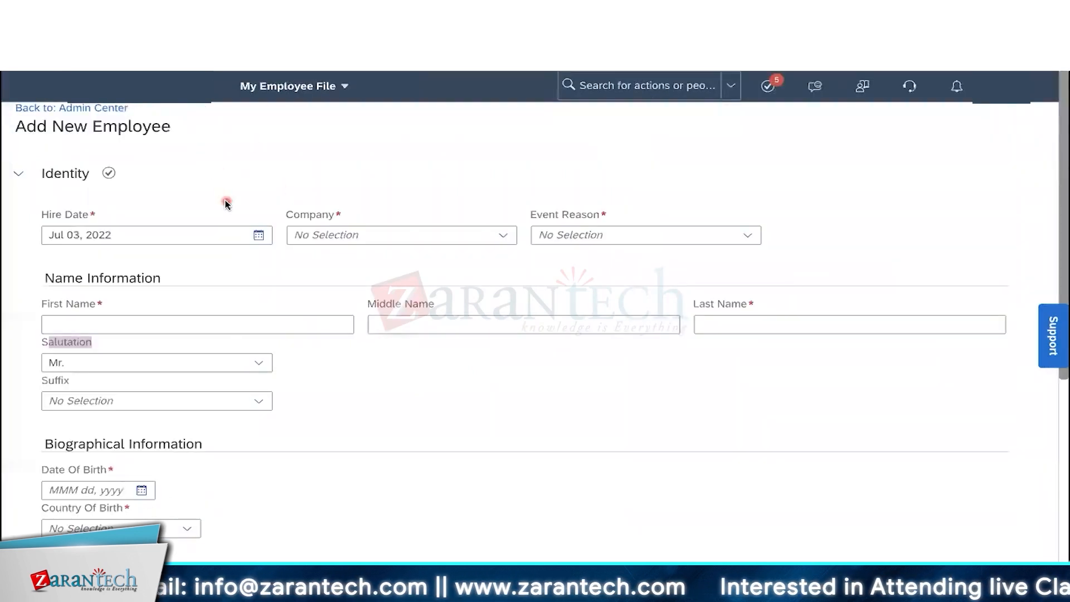
left_click(234, 326)
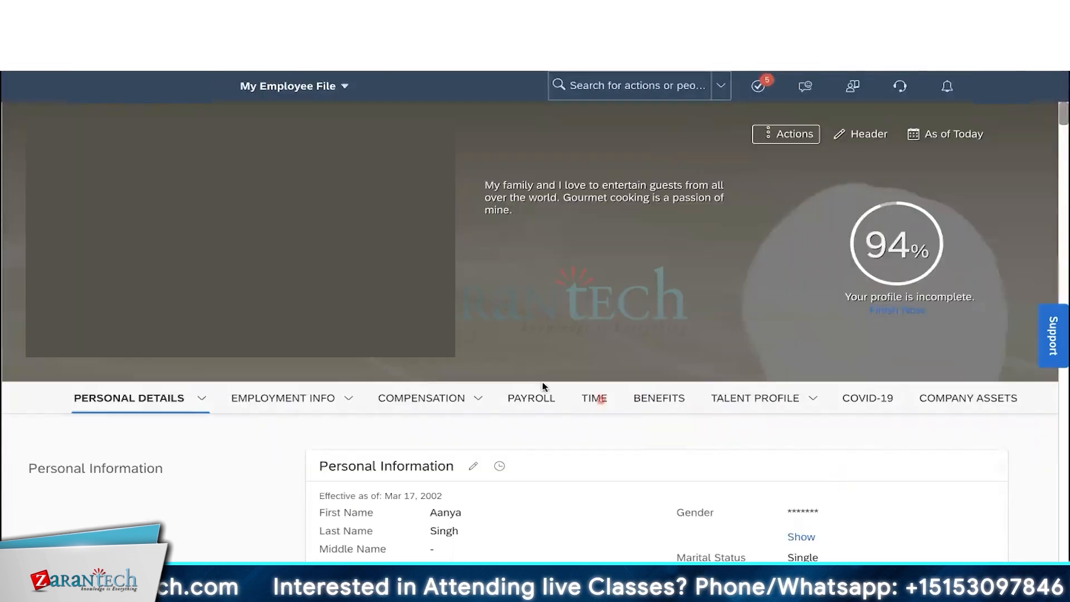
scroll(542, 382, "down", 3)
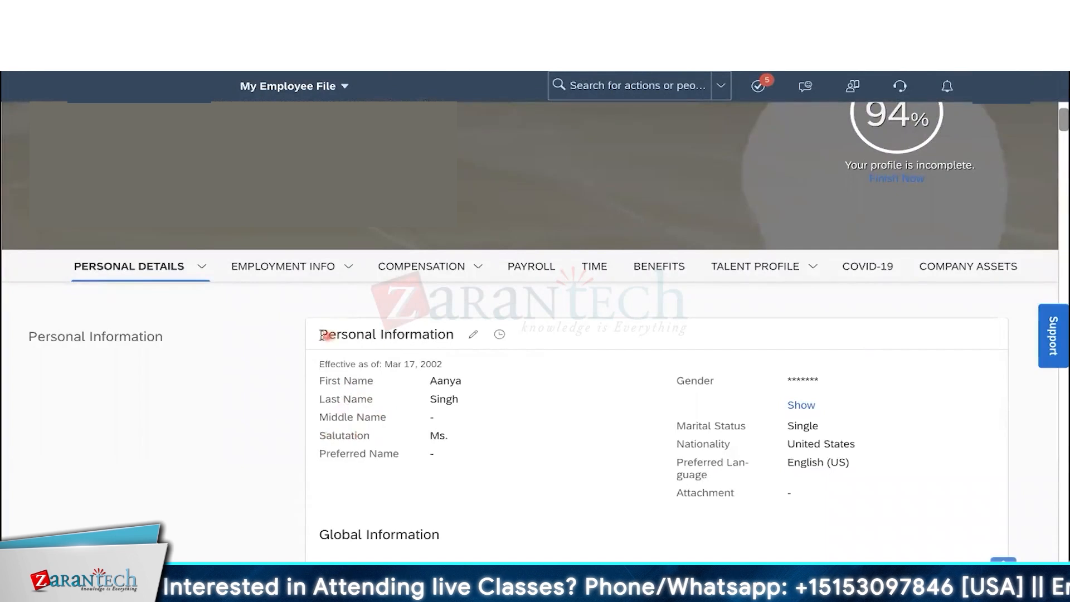
left_click_drag(321, 335, 447, 336)
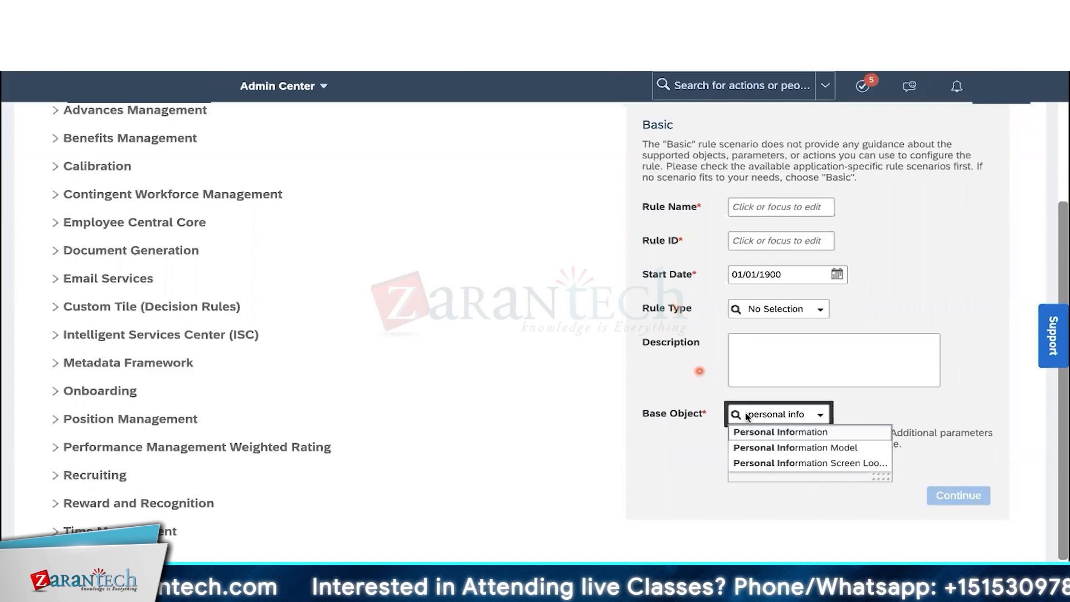
- Create a Basic rule named cust_salutation_auto_jul3 with Personal Information as its base object
left_click(773, 432)
scroll(780, 335, "up", 1)
left_click(774, 245)
type("cust")
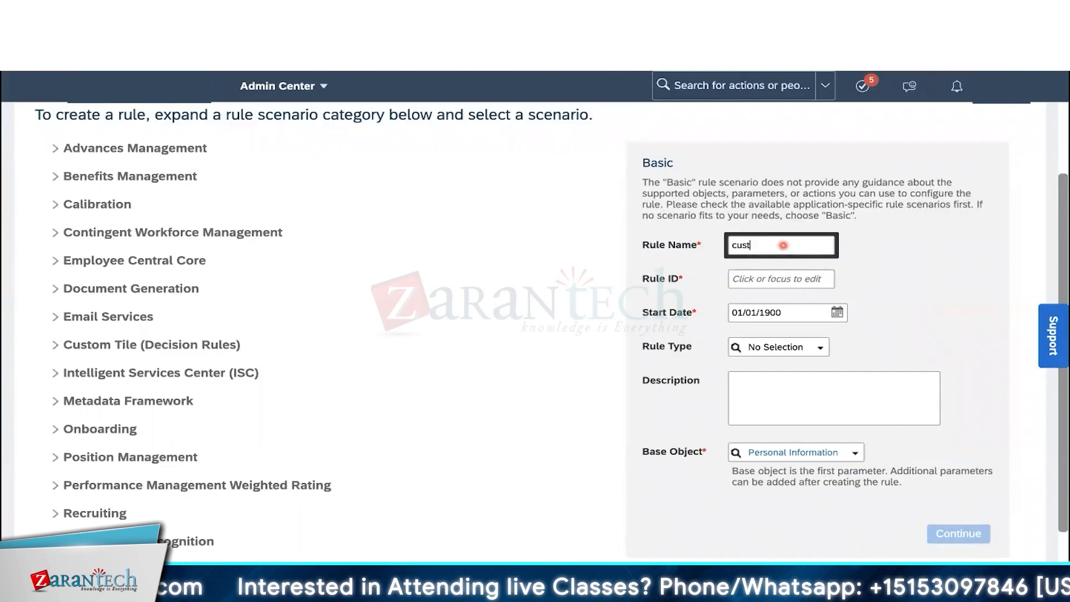
type("_salu")
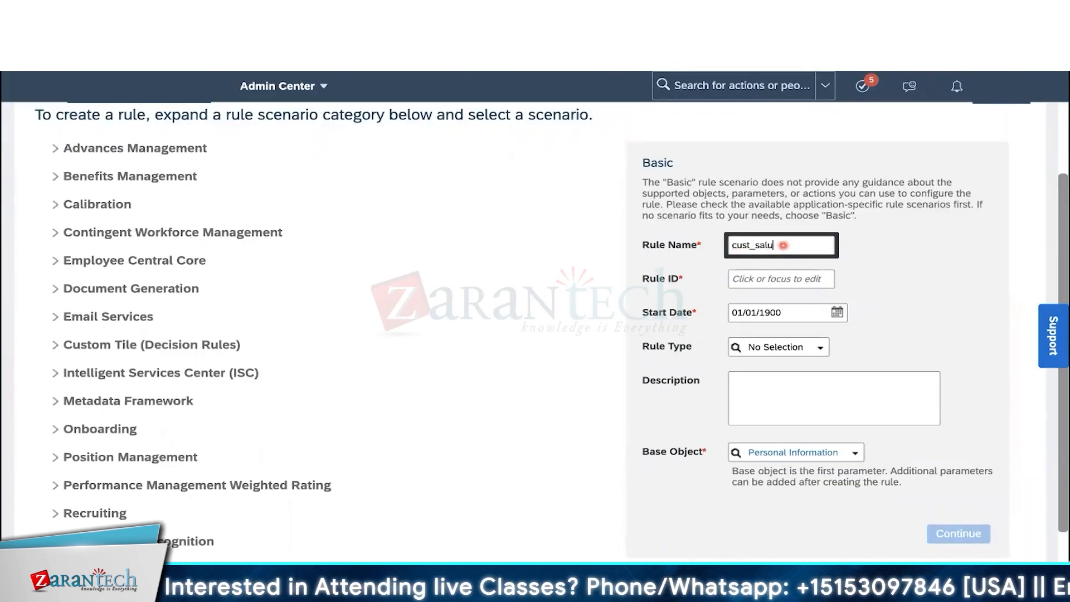
type("tation_au")
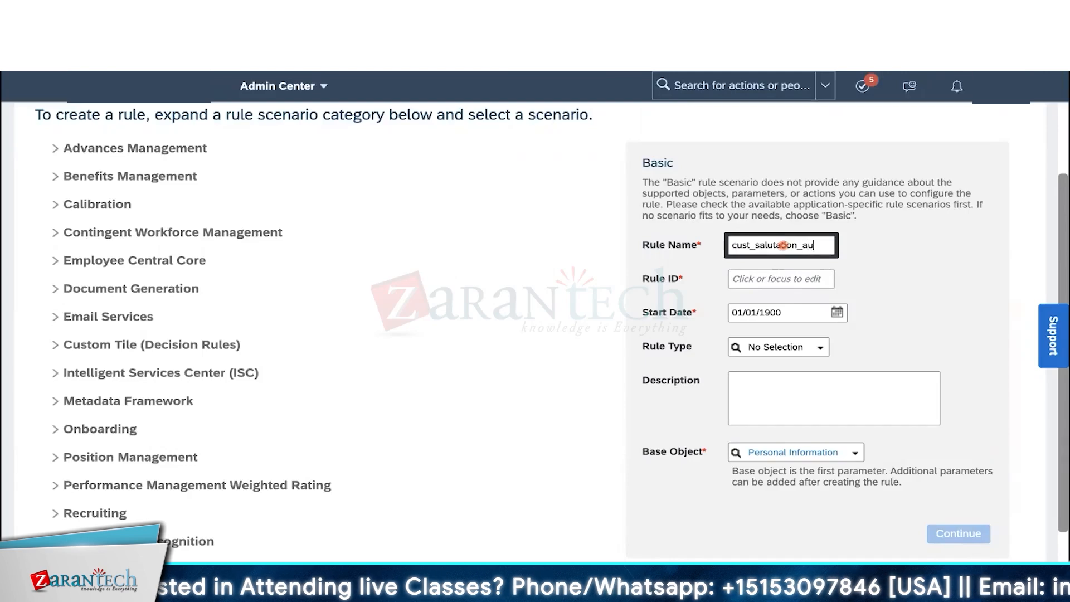
type("to_jul3")
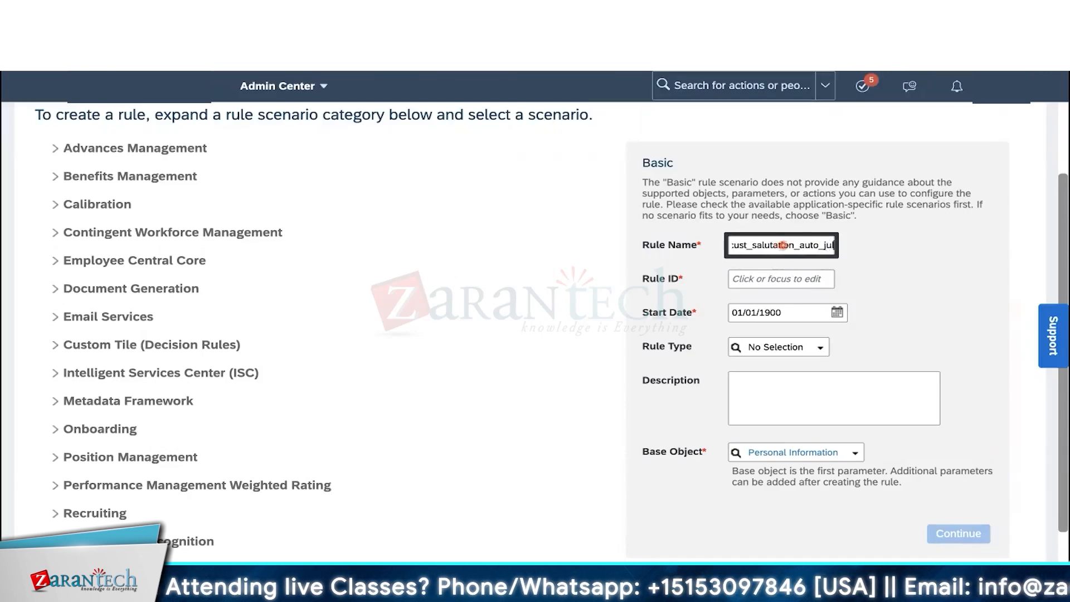
left_click(958, 533)
scroll(378, 378, "down", 1)
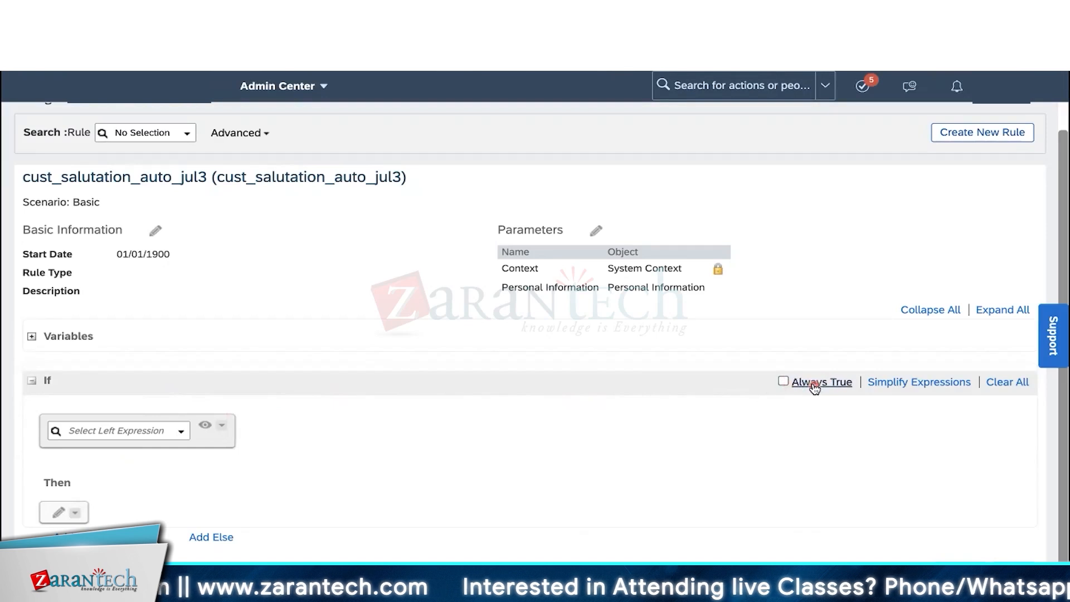
- Make the rule always true and add a Set action on Personal Information.Salutation to its Then section
left_click(783, 381)
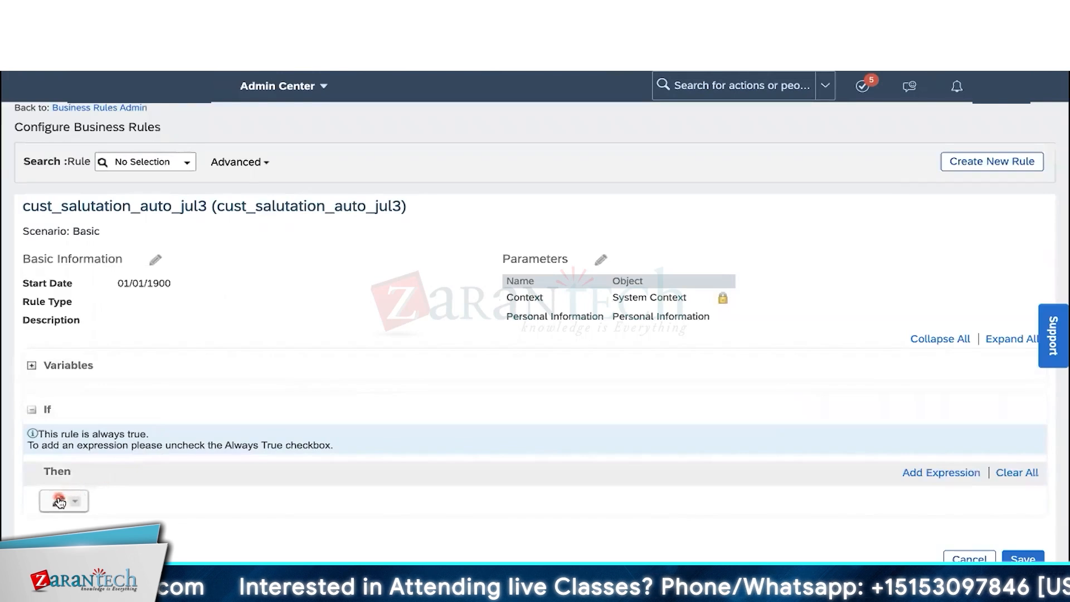
left_click(58, 500)
left_click(169, 509)
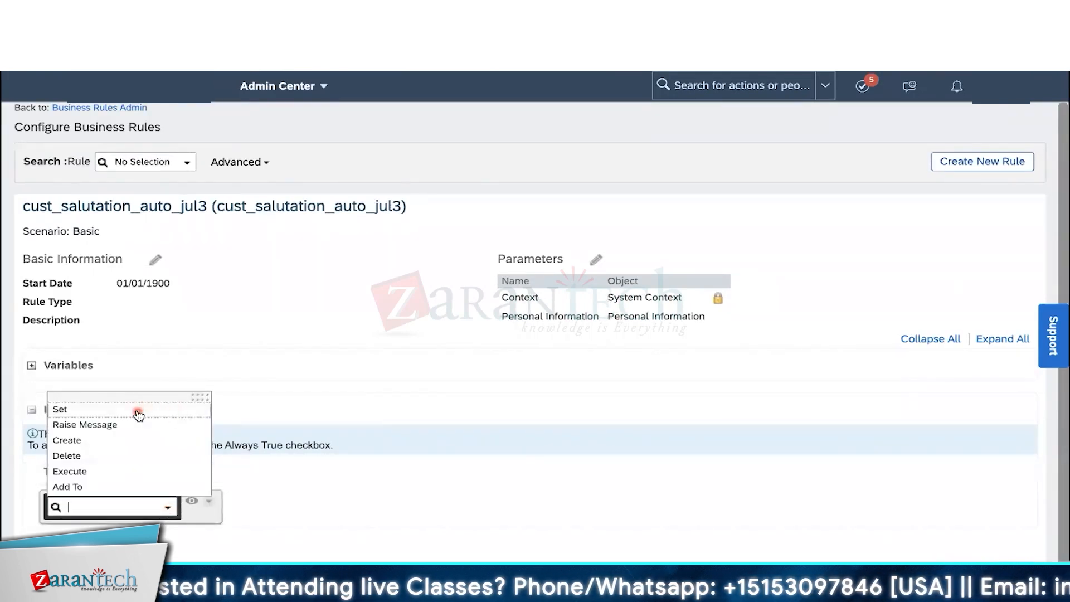
left_click(139, 415)
left_click(241, 507)
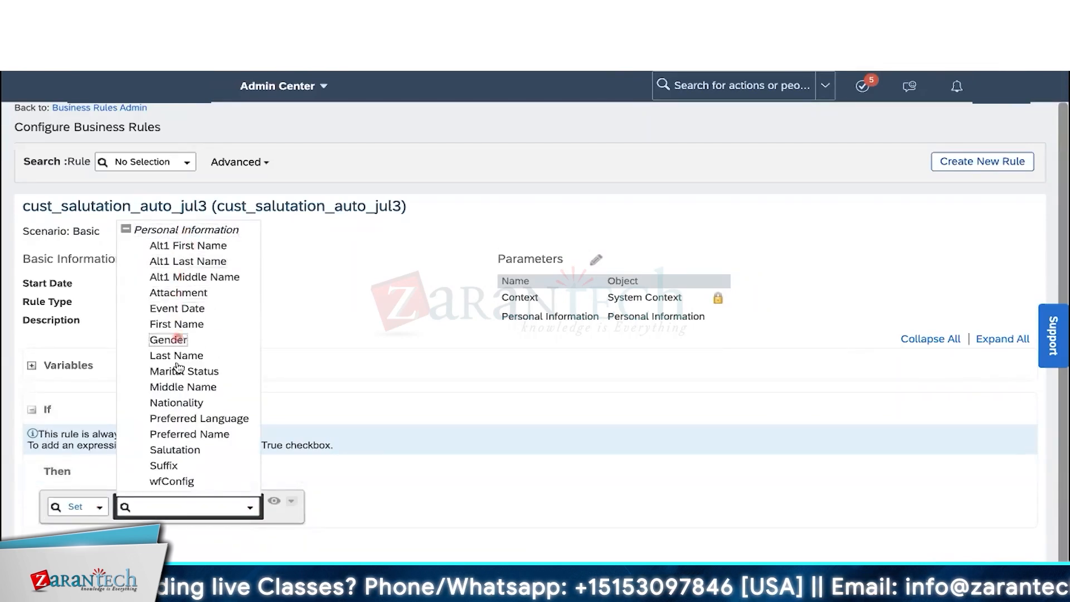
left_click(175, 450)
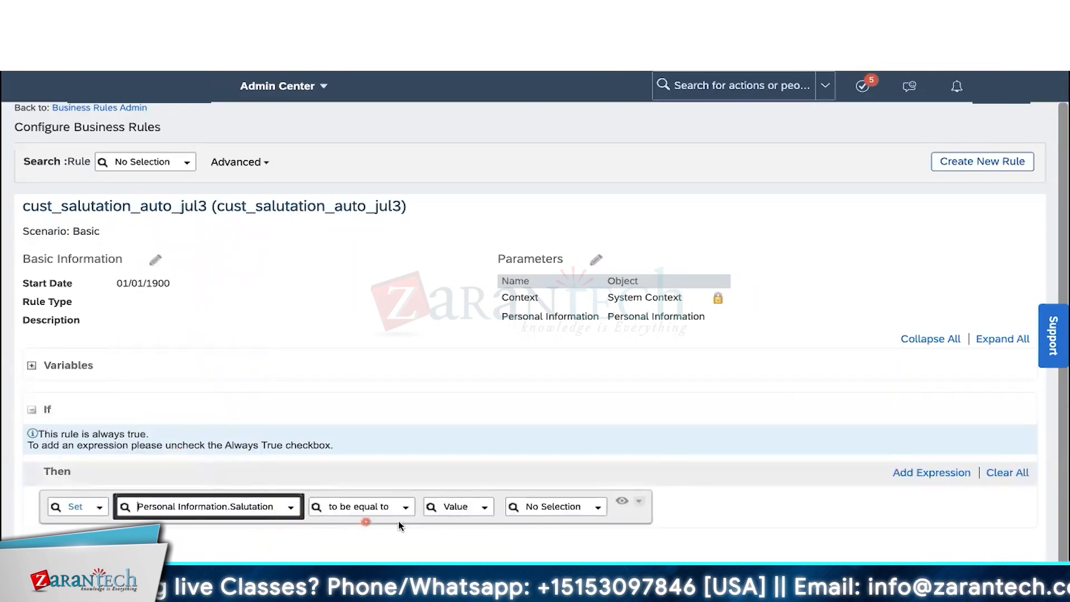
- Choose Miss as the value for the Salutation action and save the rule
left_click(600, 510)
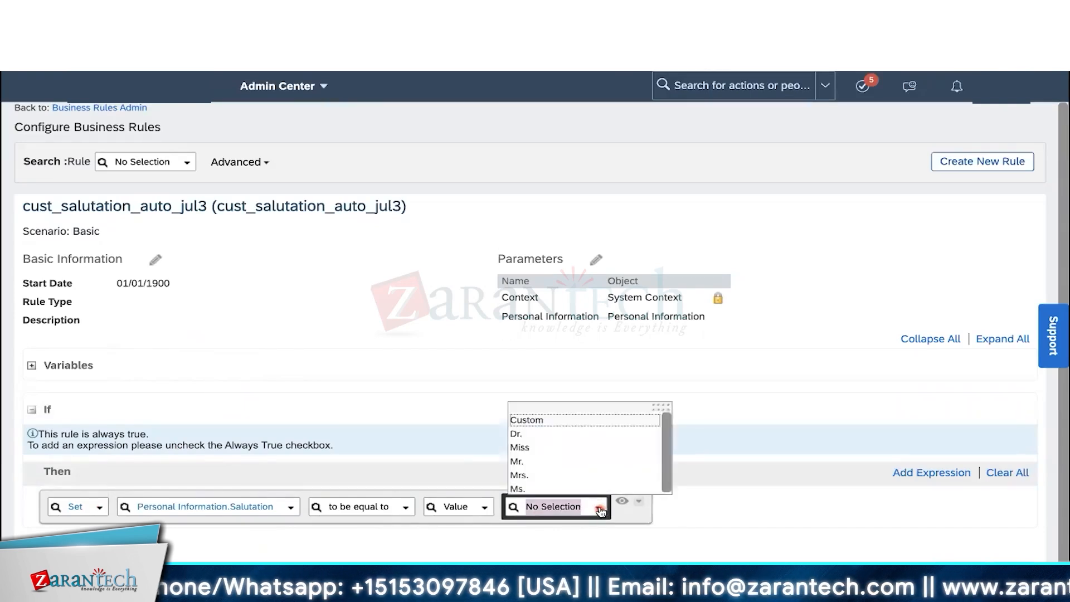
left_click(610, 449)
left_click(610, 501)
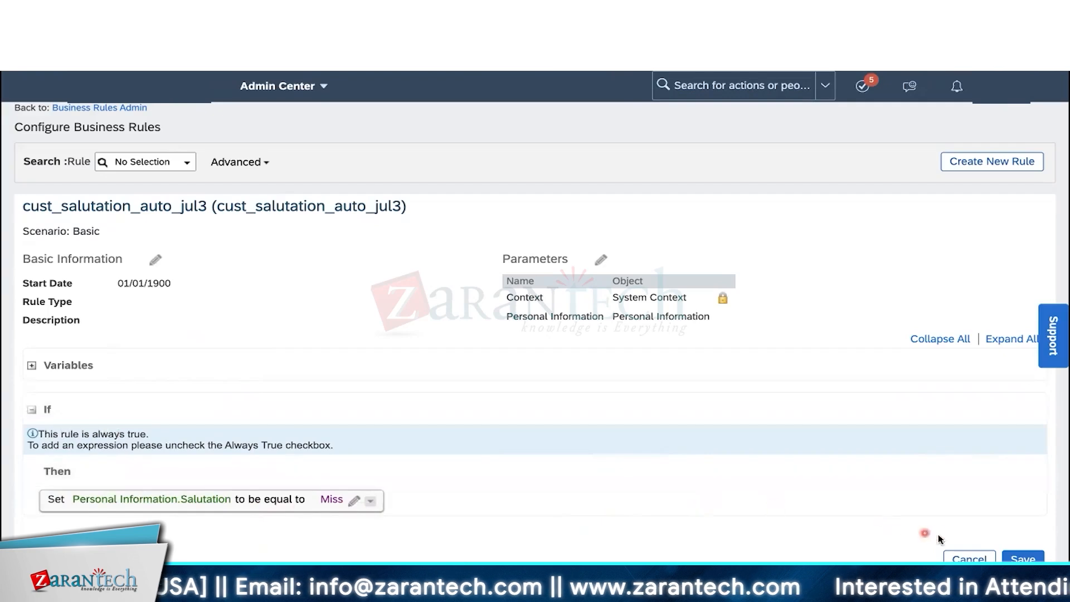
left_click(1023, 558)
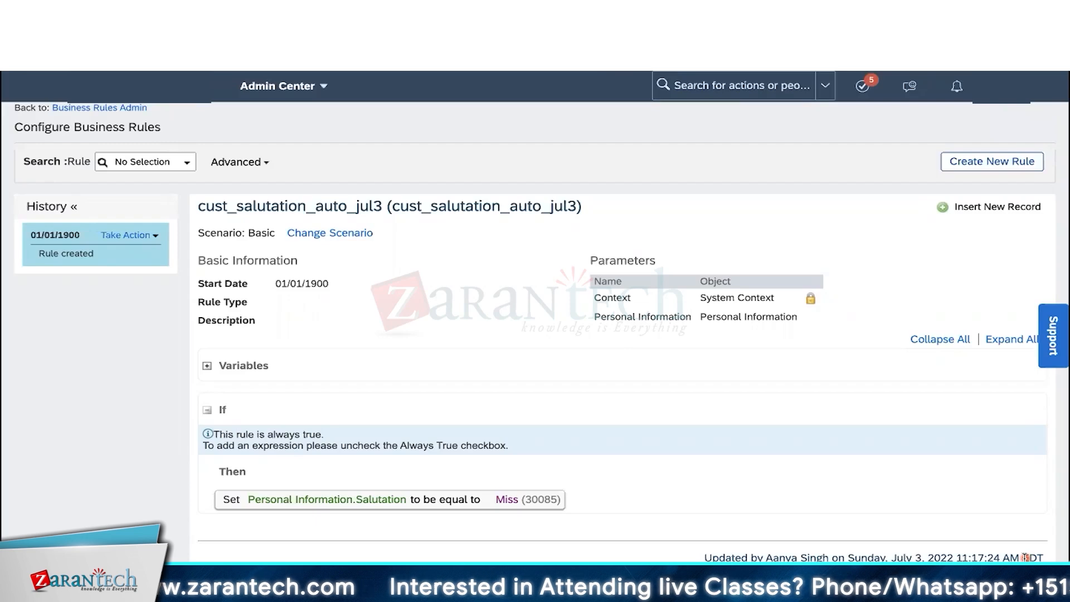
- Open the personalInfo HRIS element and delete its onInit trigger rule cust_oninit_june25
double_click(478, 209)
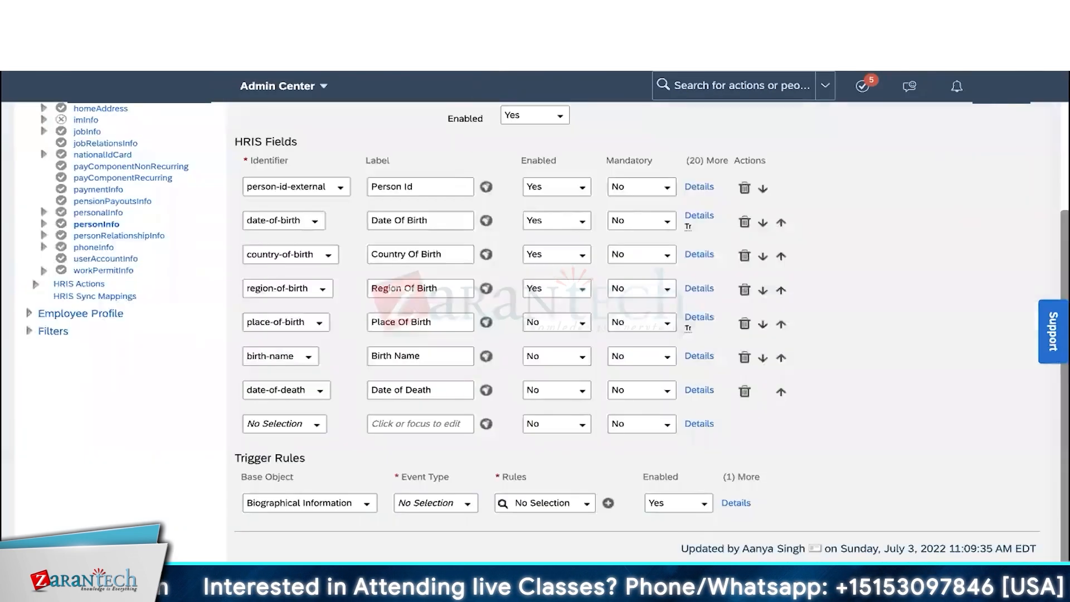
scroll(847, 236, "up", 3)
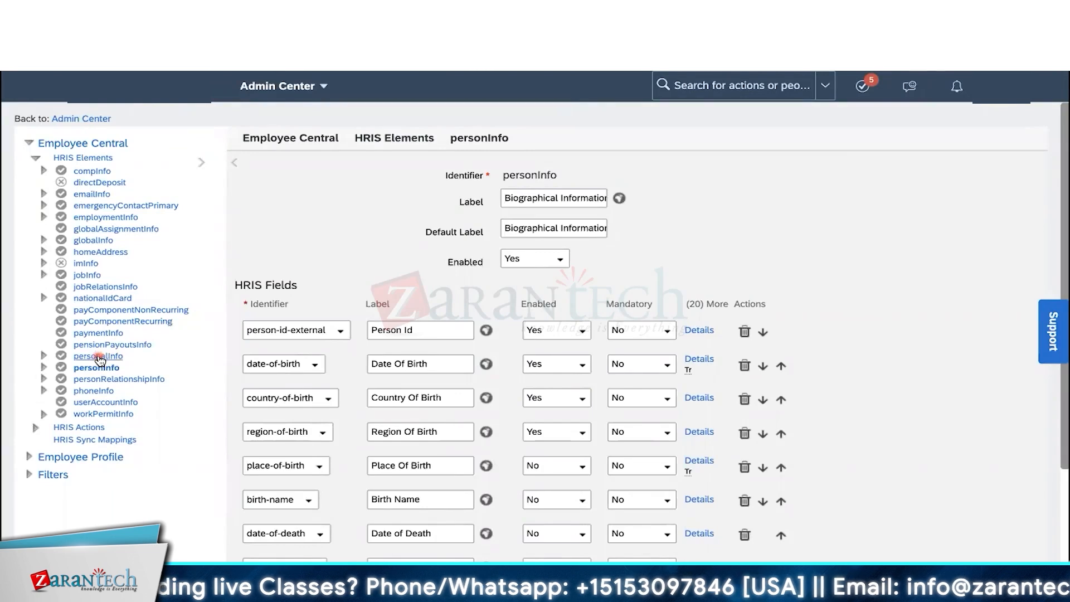
left_click(119, 356)
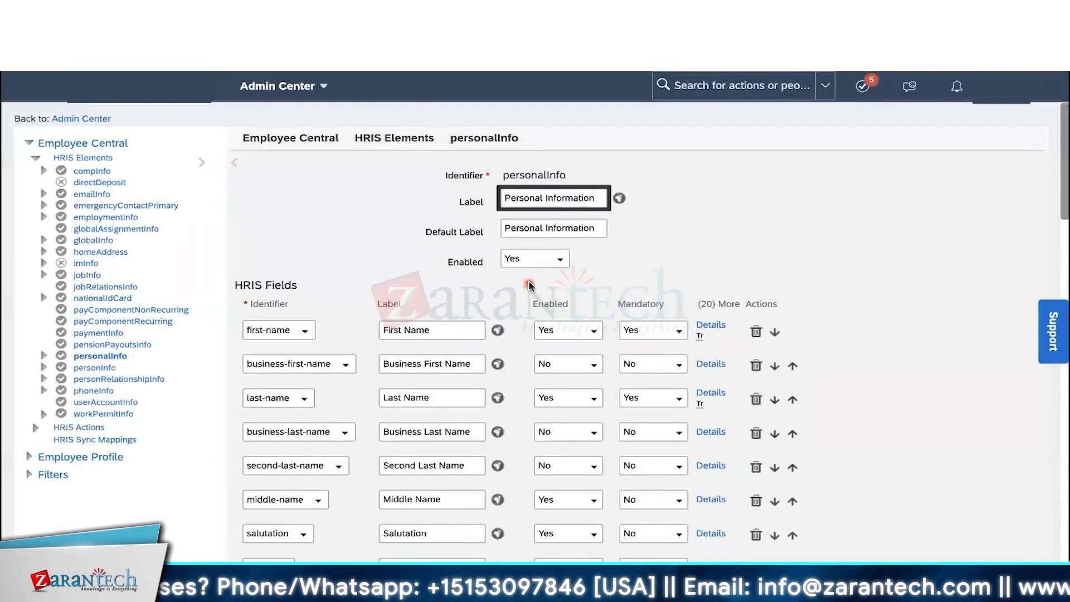
scroll(647, 287, "down", 12)
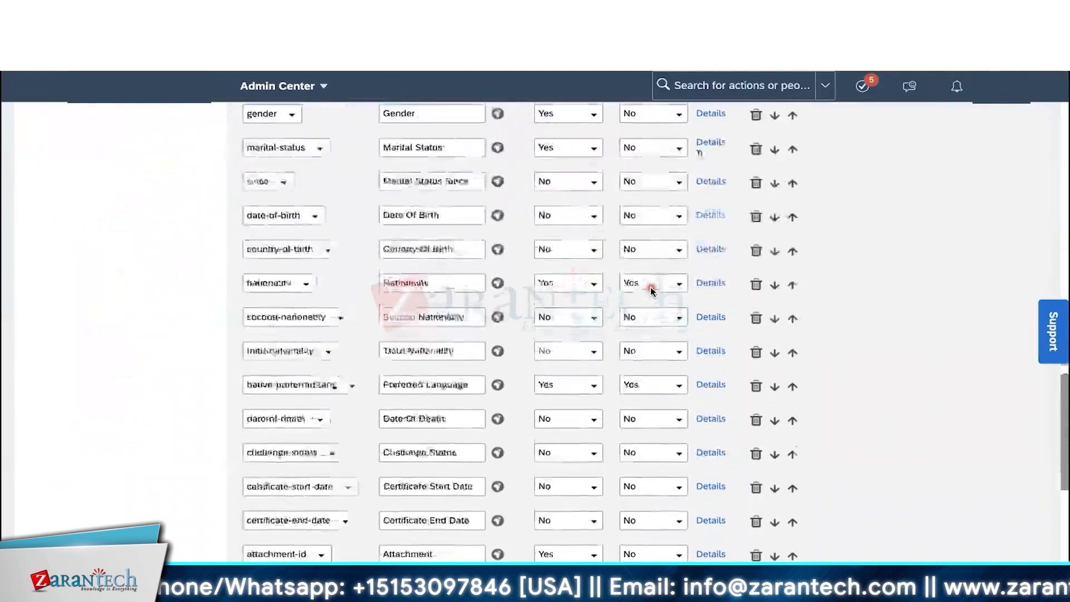
scroll(650, 289, "down", 5)
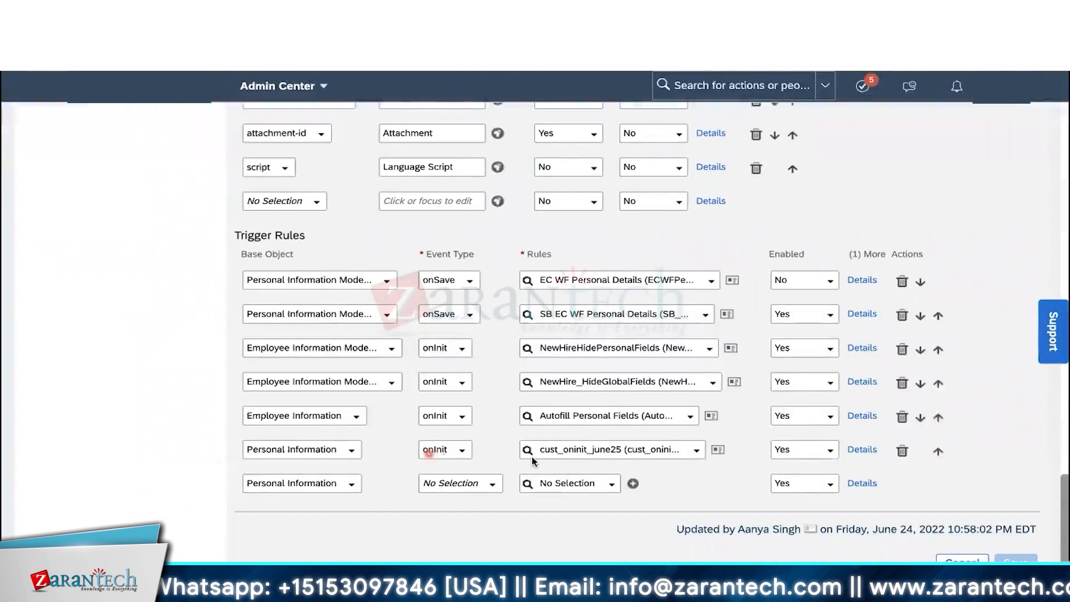
left_click(867, 447)
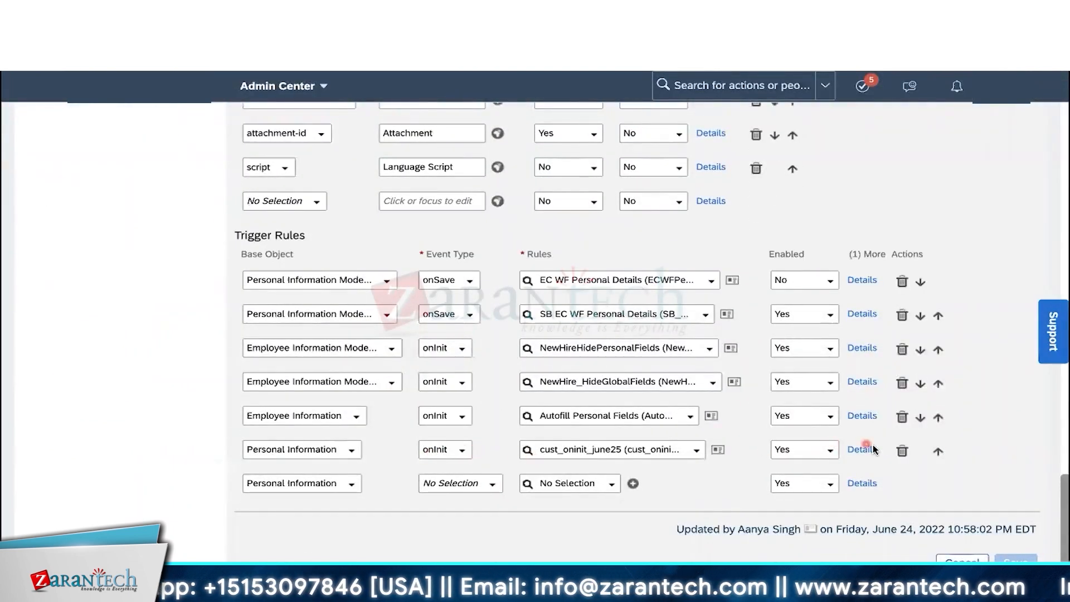
left_click(900, 451)
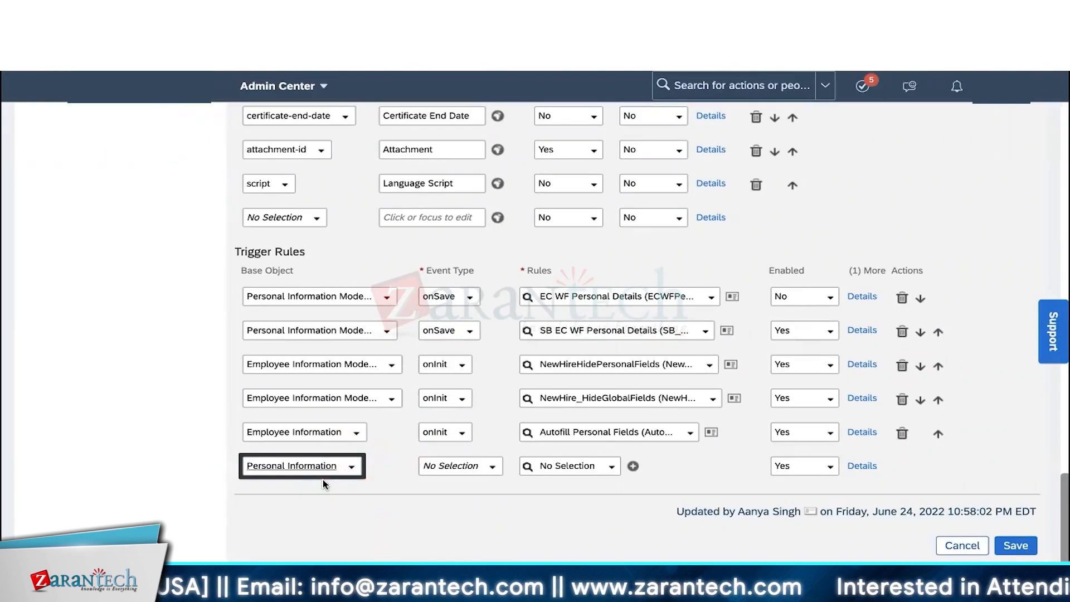
- Add a Personal Information trigger rule to personalInfo with event type onInit and rule cust_salutation_auto_jul3
left_click(494, 467)
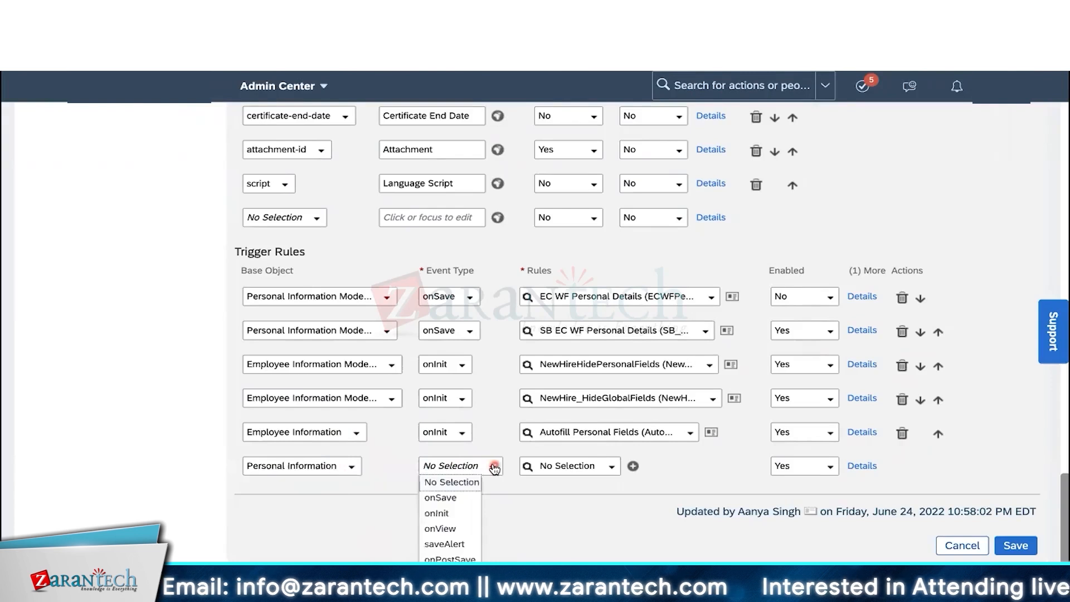
left_click(449, 513)
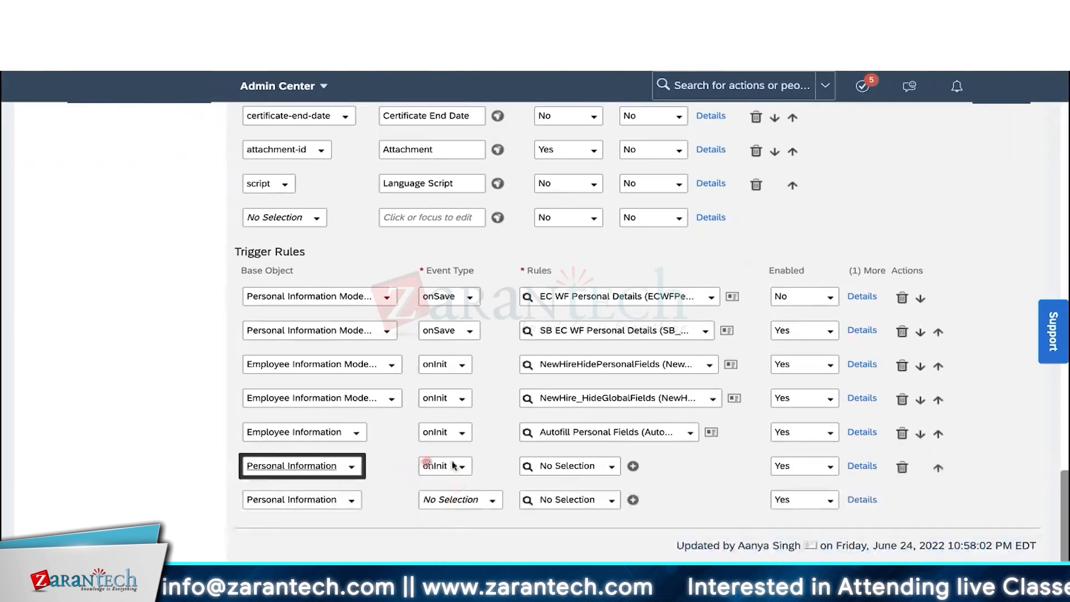
left_click(555, 465)
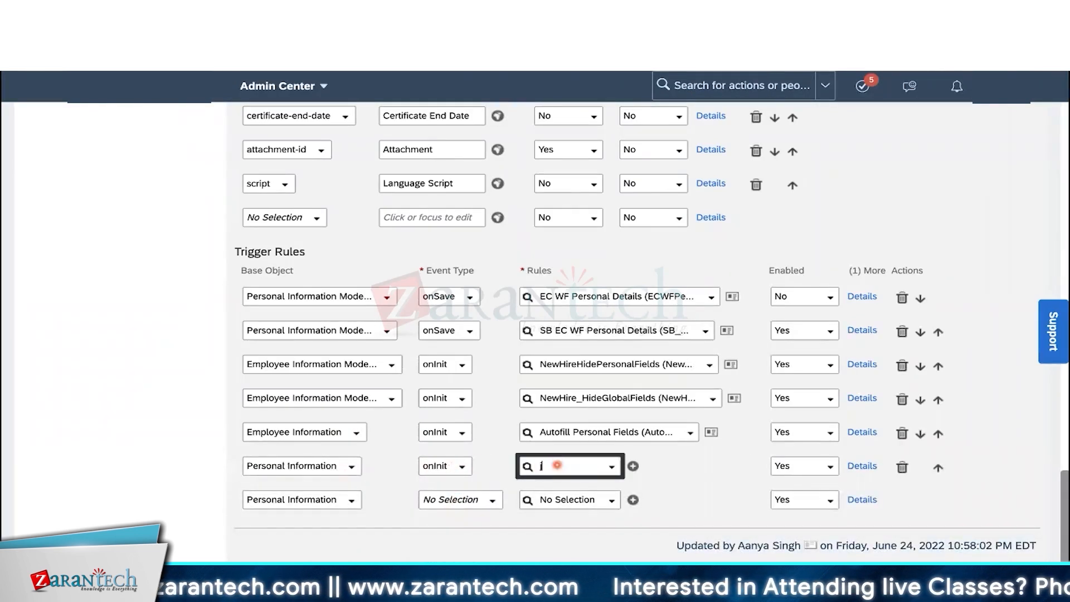
left_click(583, 492)
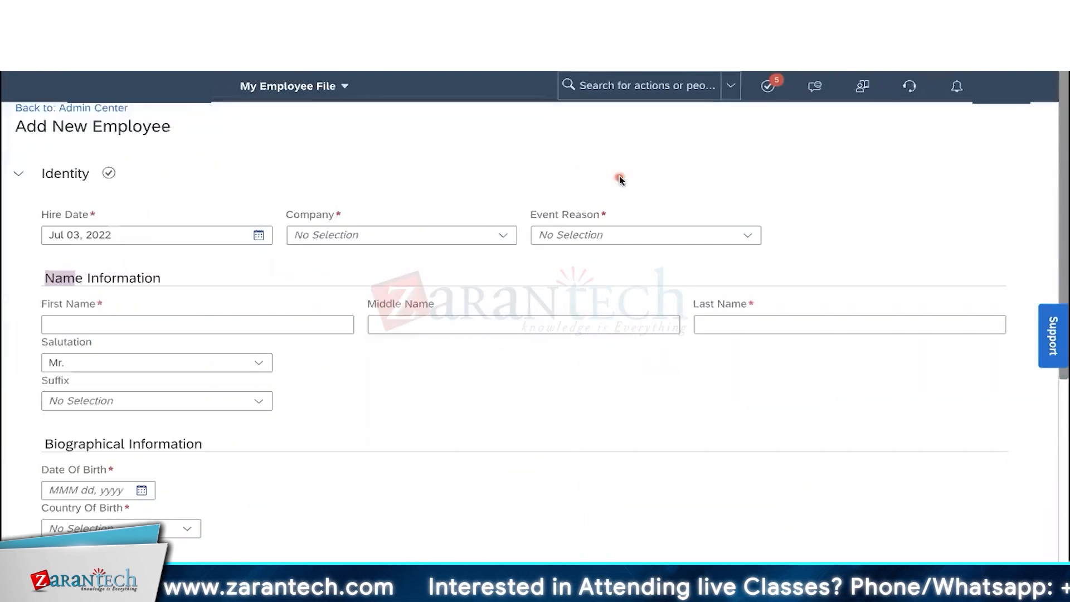
- Reopen the Add New Employee form through the action search and check the default Salutation under Name Information
left_click(646, 90)
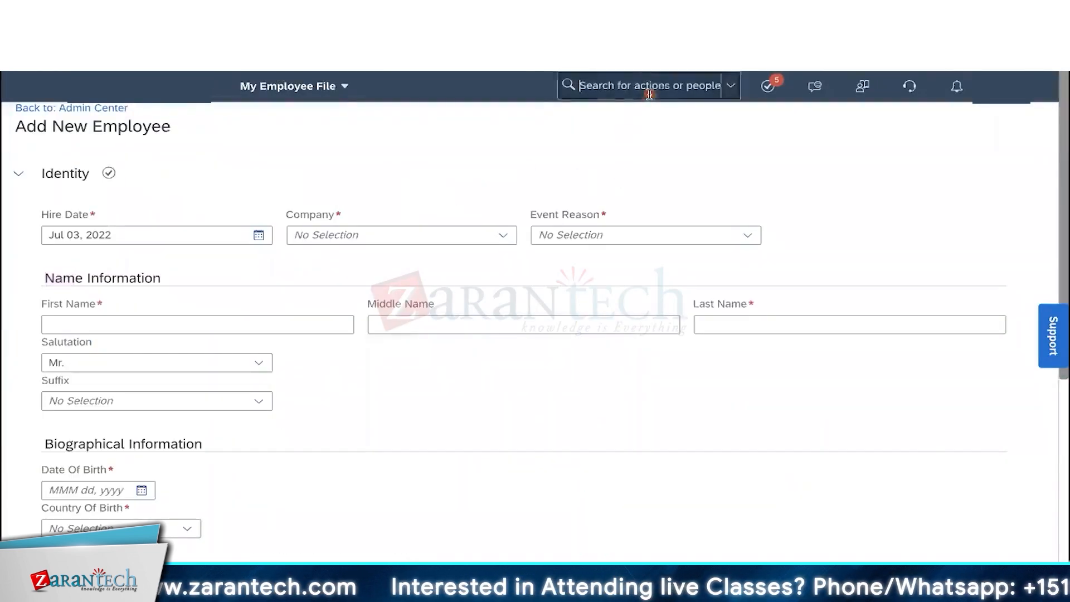
type("add new")
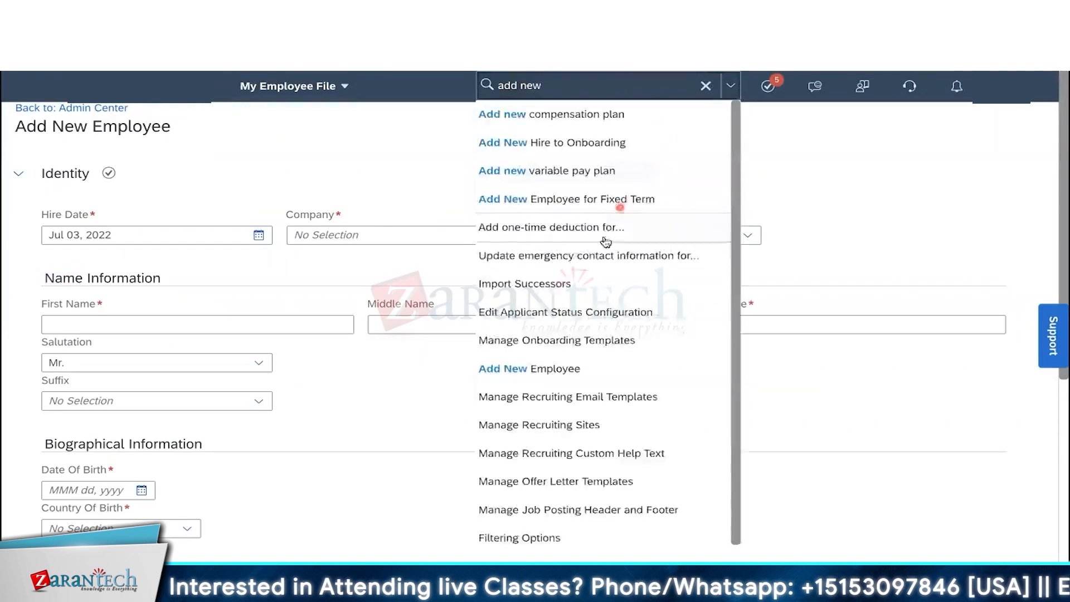
left_click(576, 369)
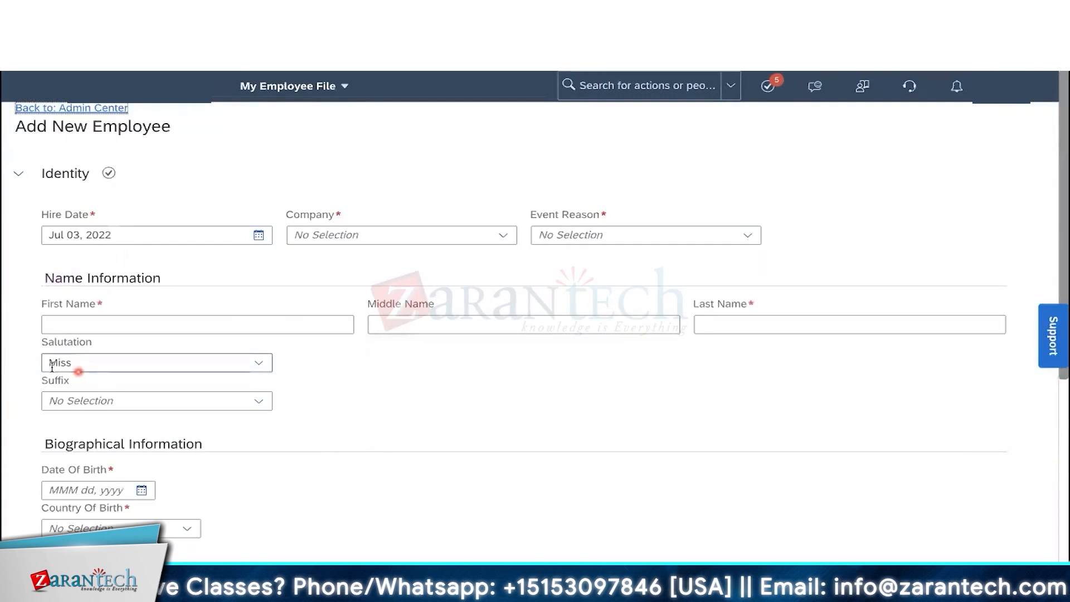
left_click(327, 386)
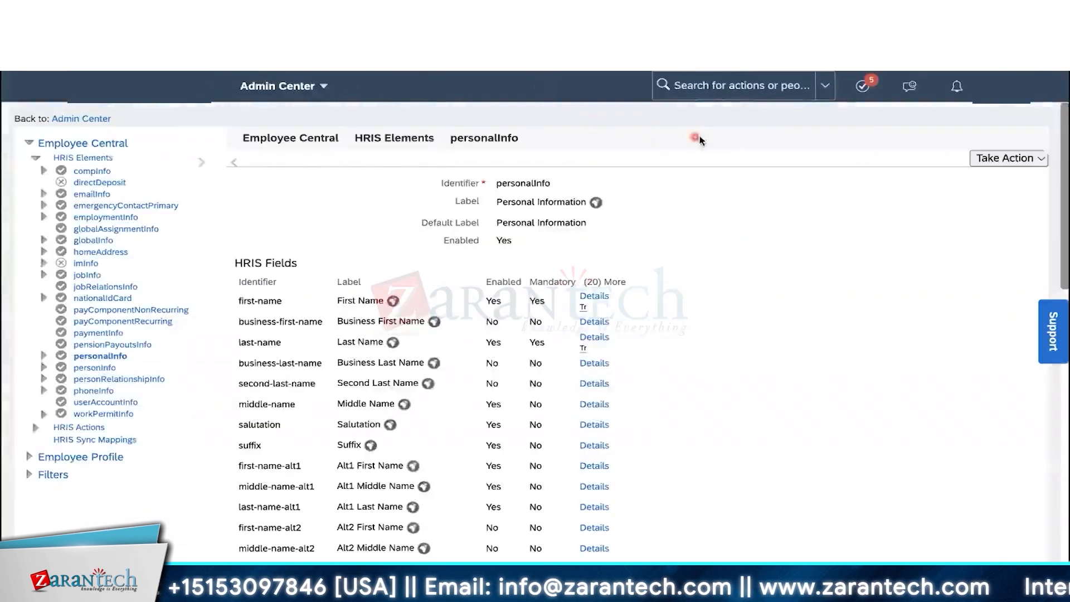
- Open the personalInfo HRIS element for correction and review its configuration down past the HRIS fields
left_click(1007, 158)
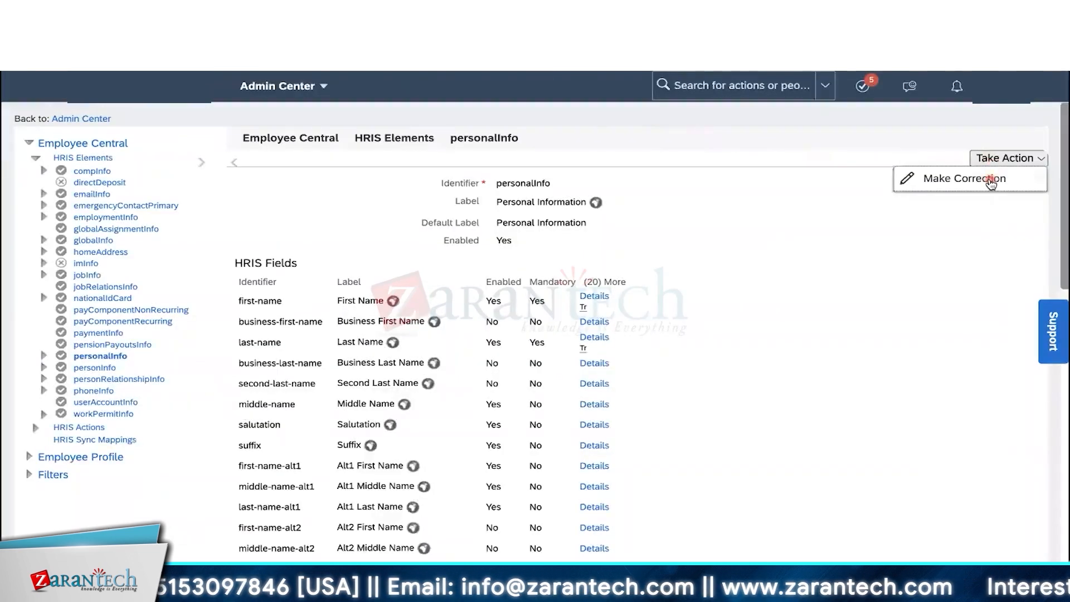
left_click(990, 179)
scroll(872, 245, "down", 3)
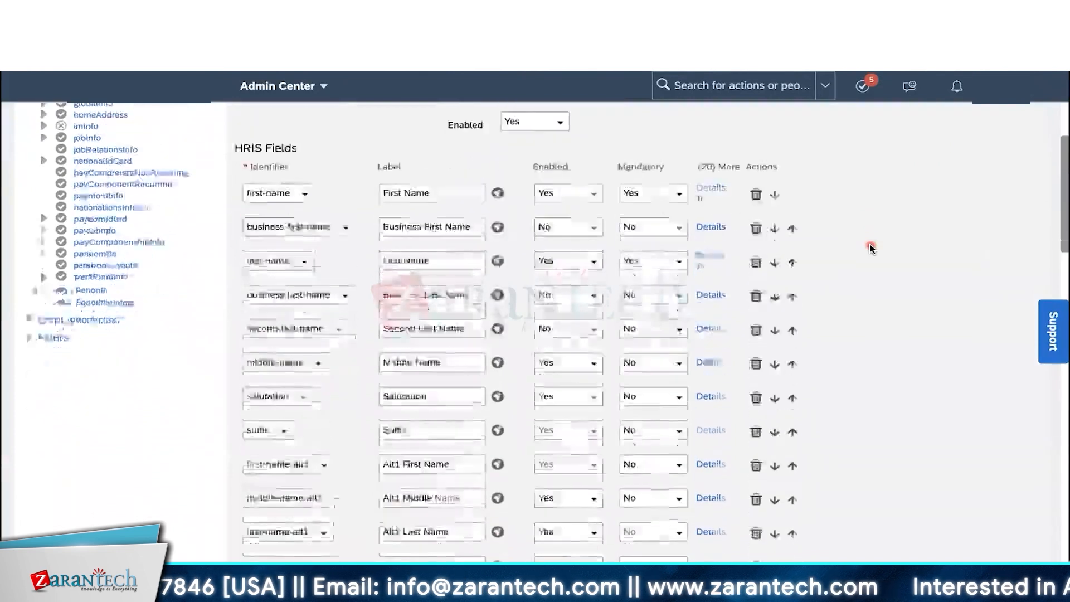
scroll(872, 248, "down", 2)
scroll(797, 292, "down", 8)
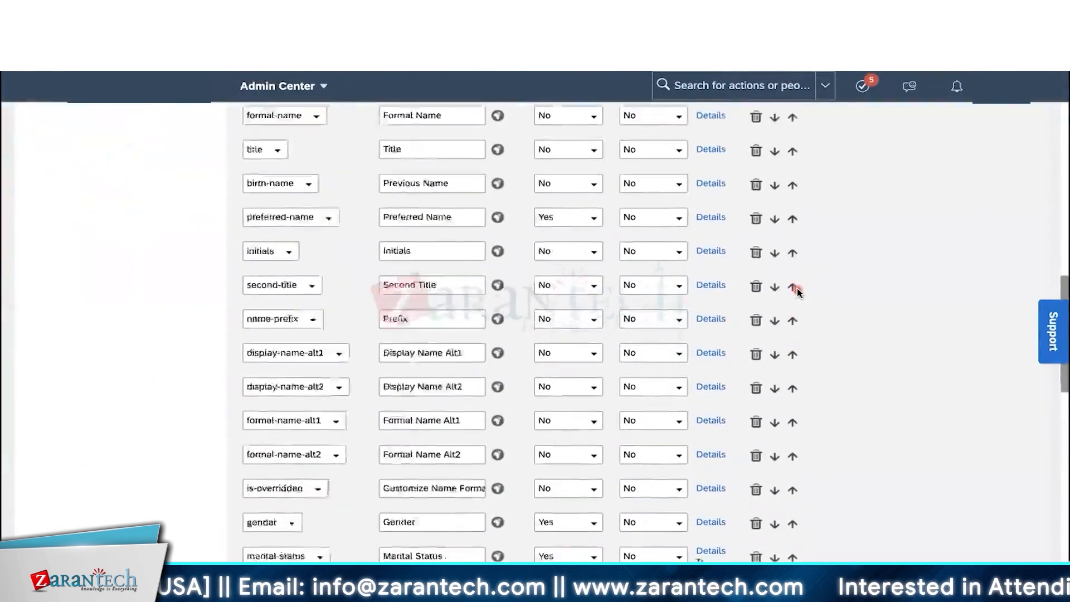
scroll(797, 291, "down", 10)
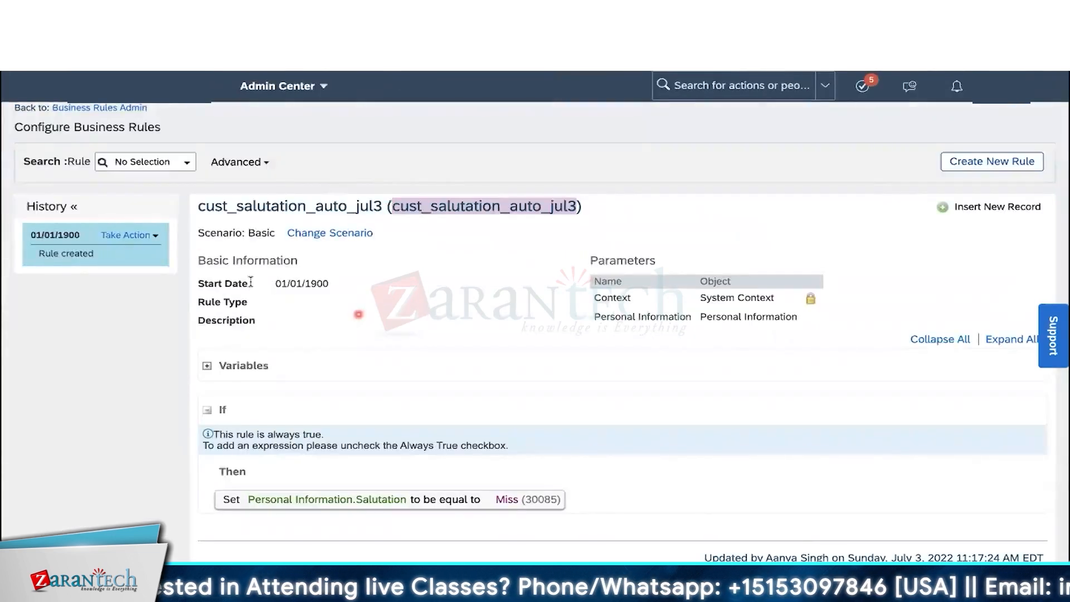
- Open the business rule cust_salutation_auto_jul3 for editing and turn off Always True for its If condition
left_click(343, 238)
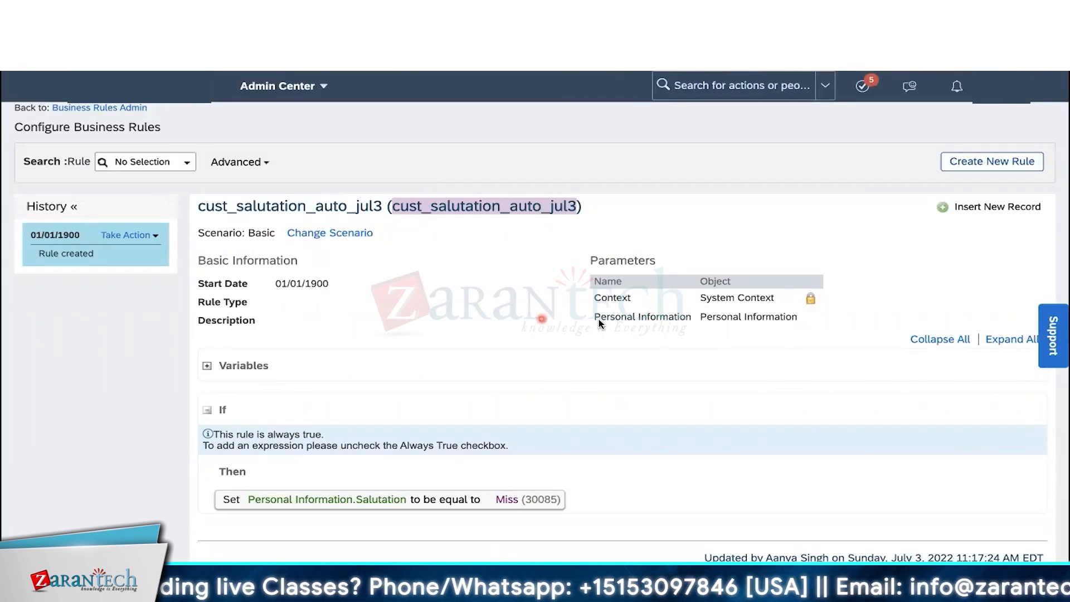
left_click(149, 235)
left_click(154, 248)
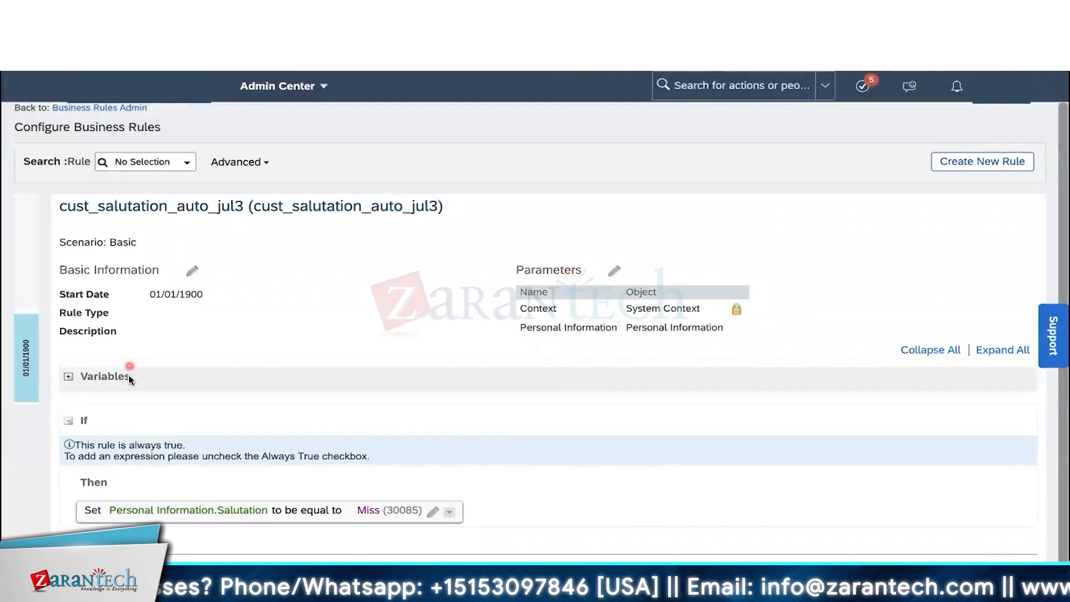
mouse_move(132, 421)
left_click(783, 422)
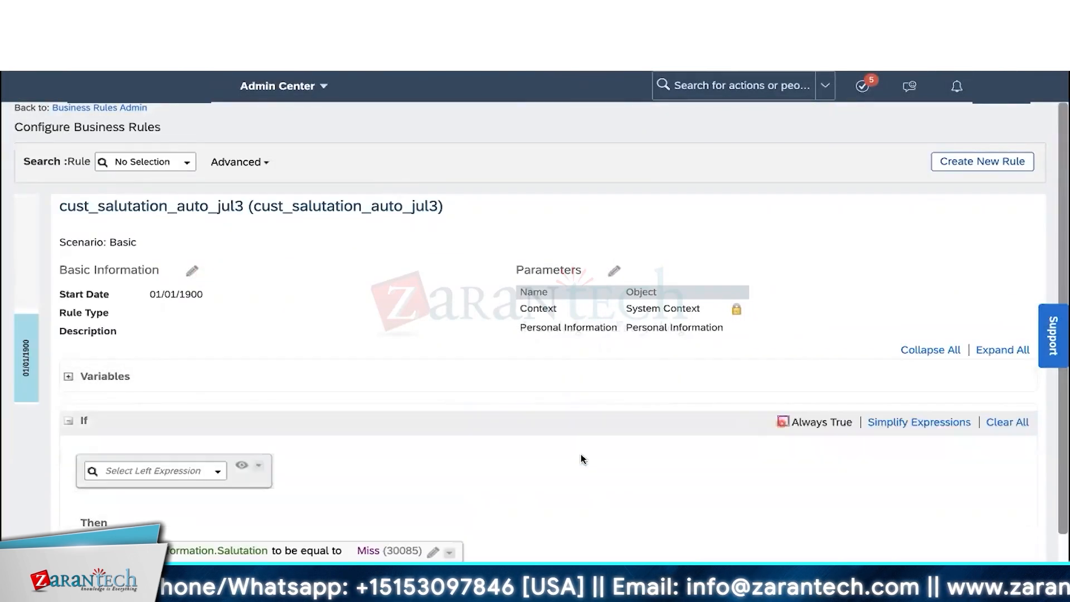
- Examine the fields and functions available for the left expression of the If condition, from Personal Information fields to Trim()
left_click(217, 471)
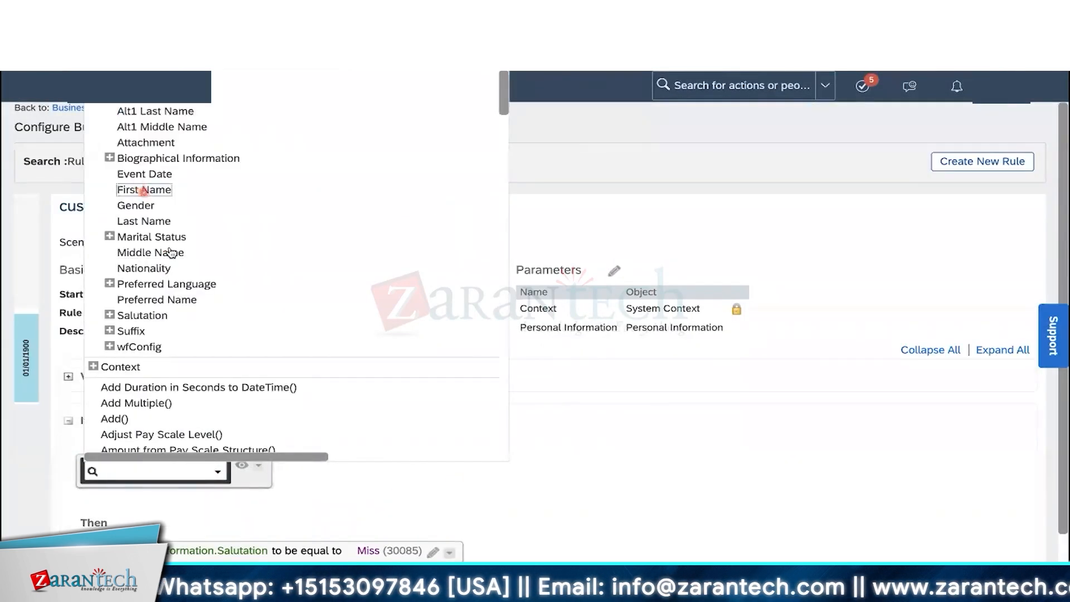
scroll(198, 349, "down", 5)
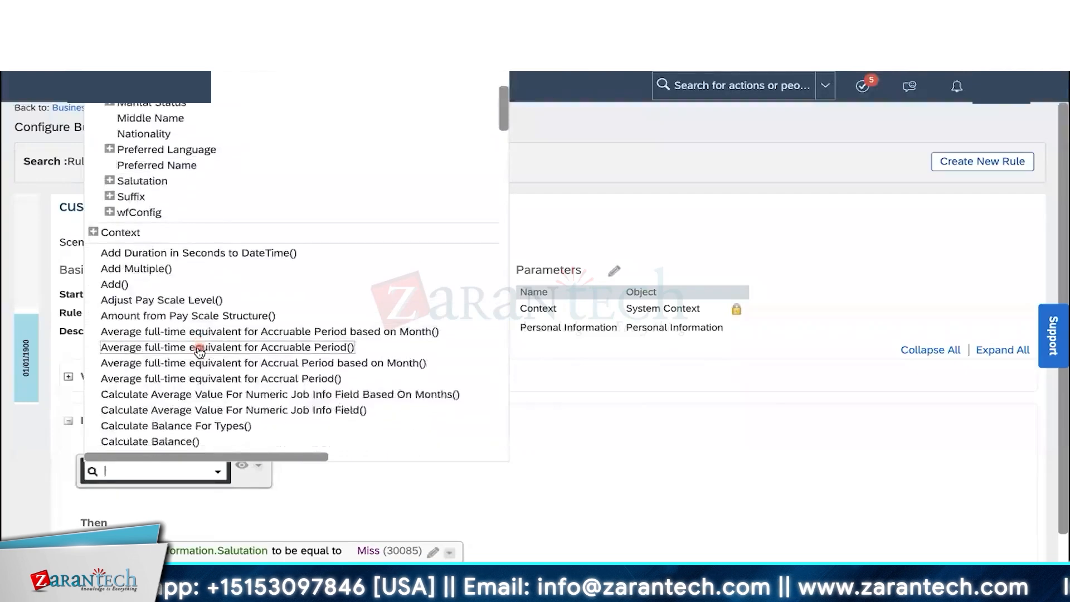
scroll(199, 351, "down", 6)
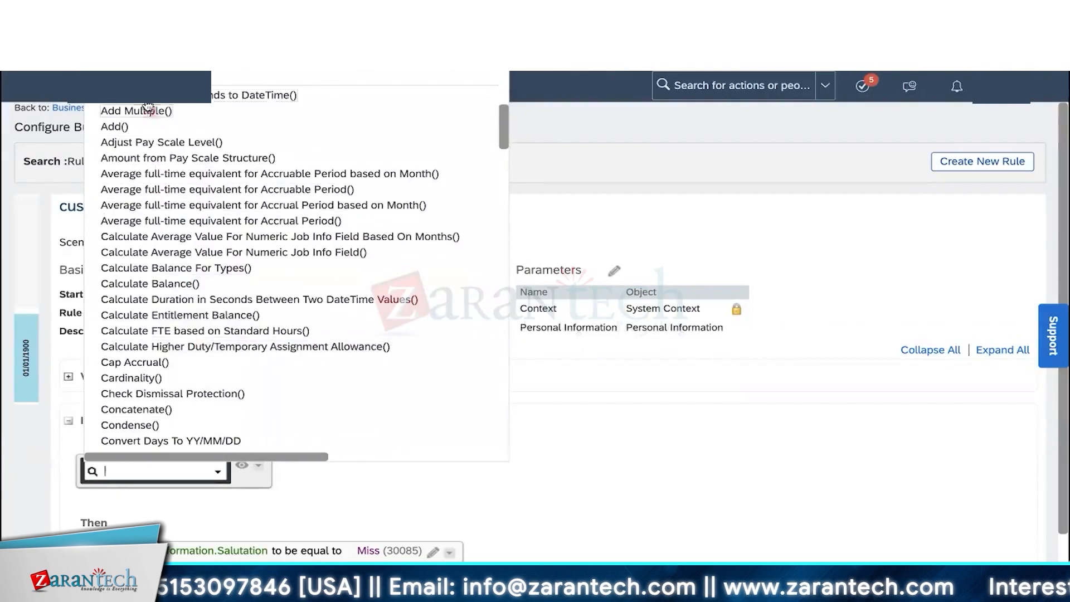
scroll(137, 234, "down", 5)
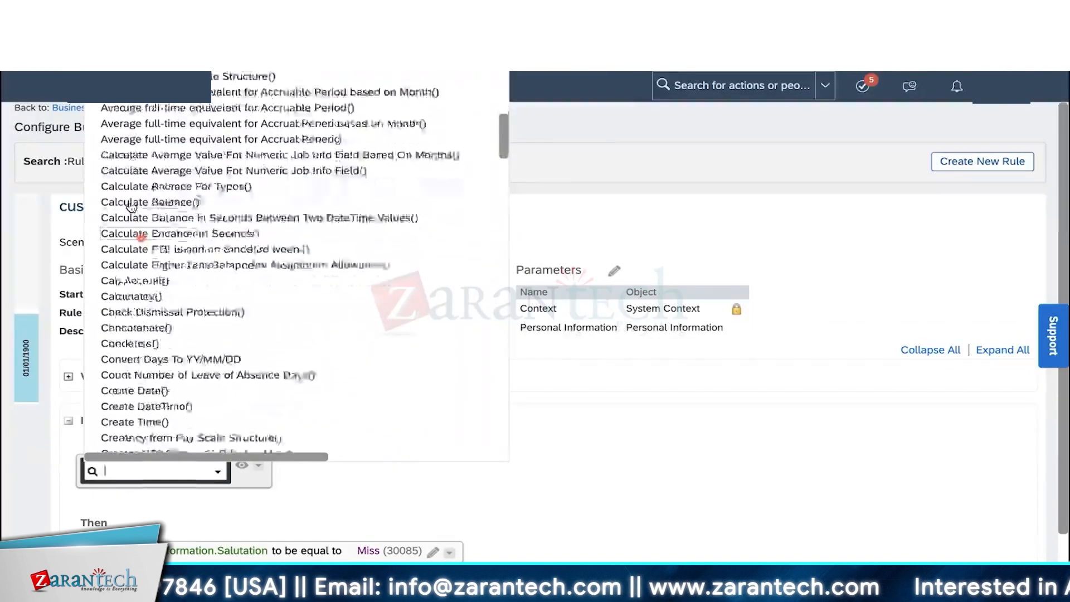
scroll(131, 207, "down", 6)
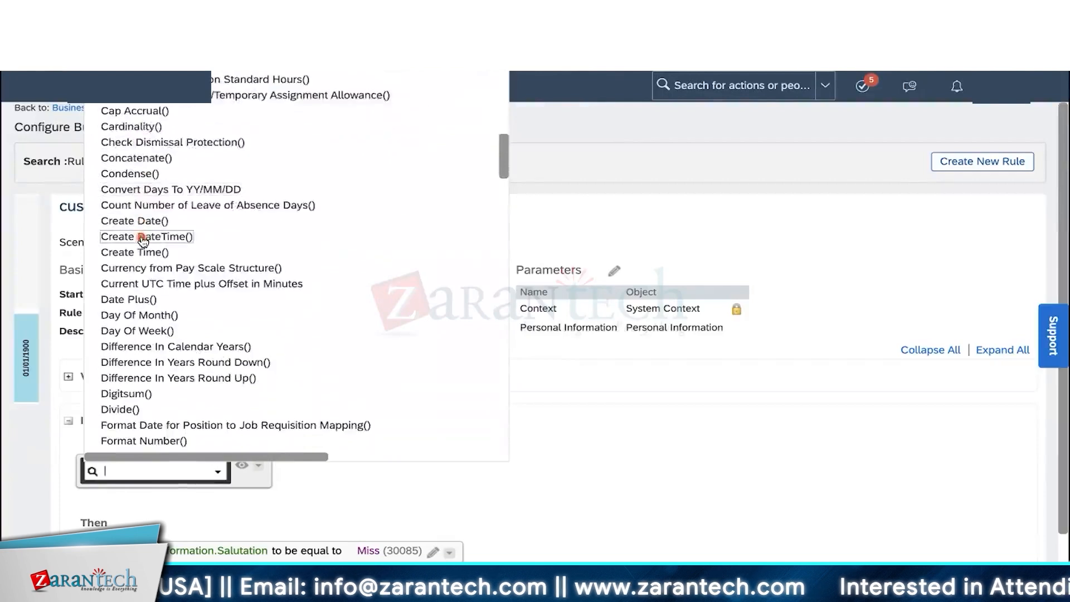
scroll(143, 241, "down", 10)
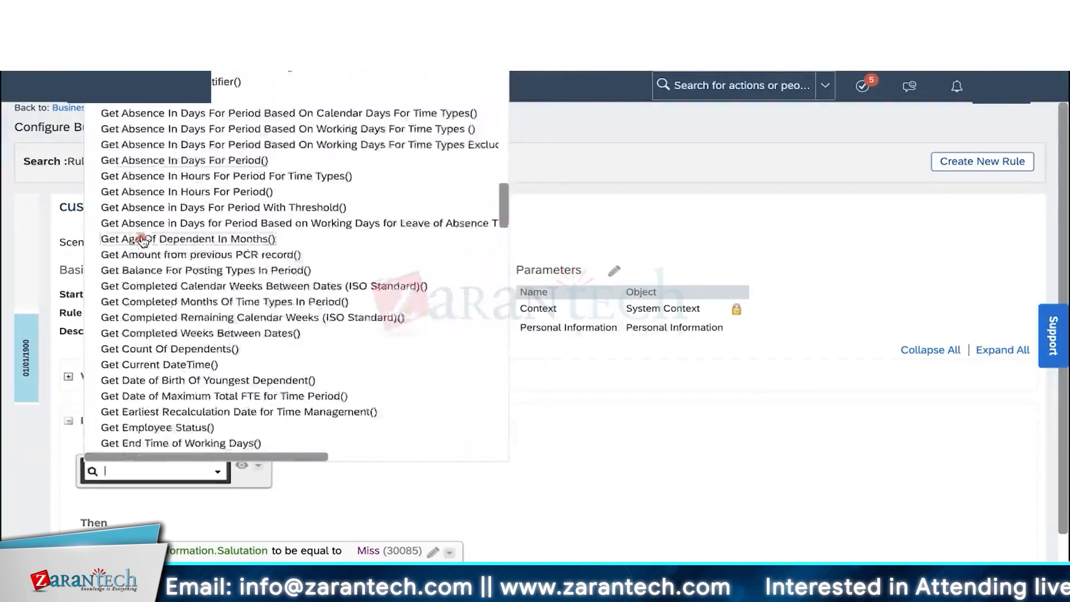
scroll(143, 240, "down", 10)
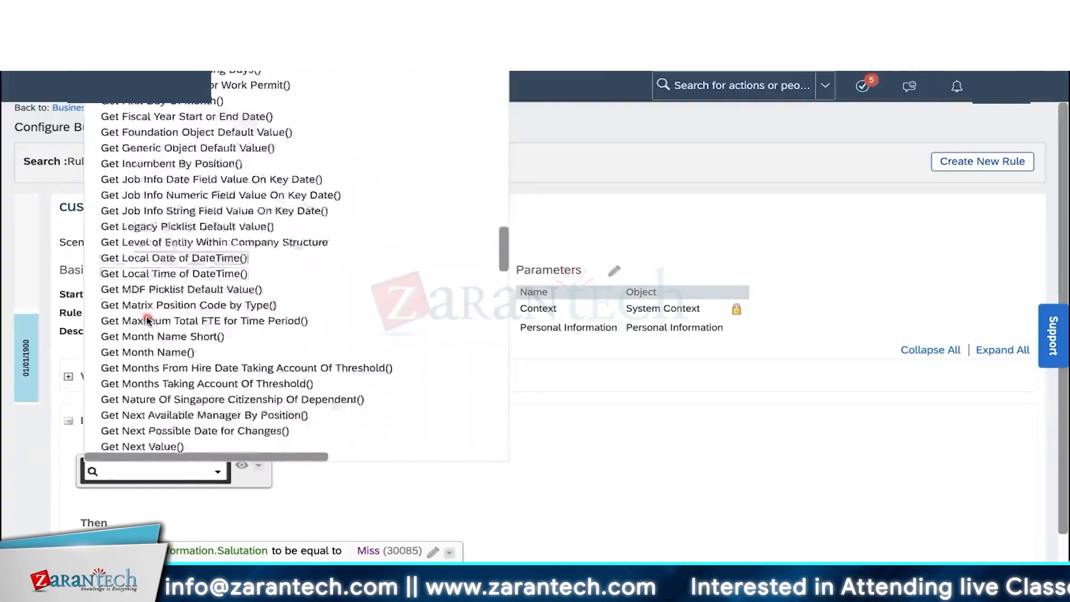
scroll(156, 191, "down", 3)
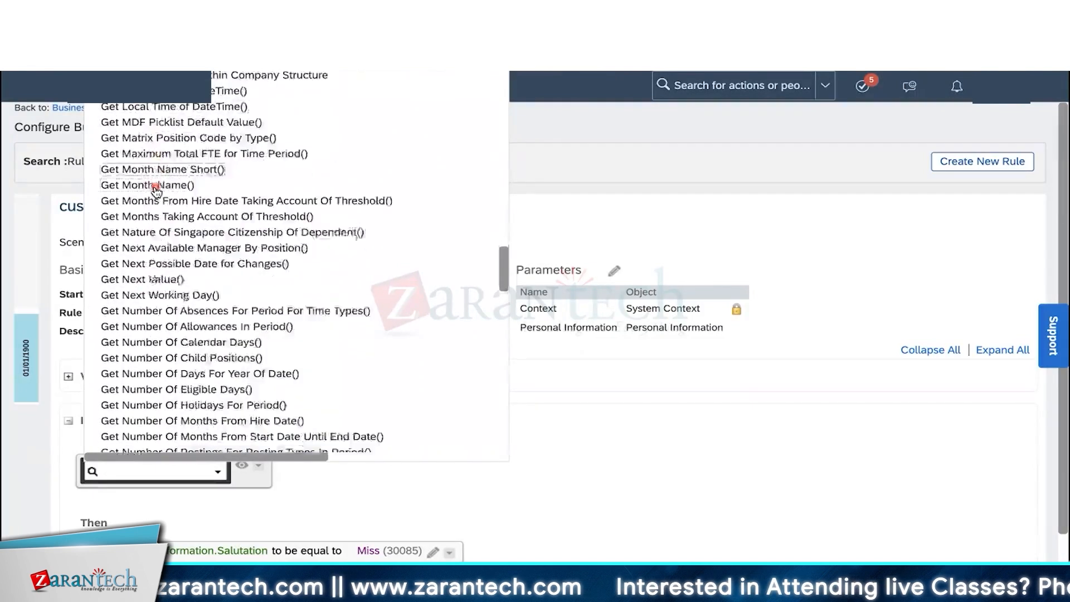
scroll(156, 191, "down", 4)
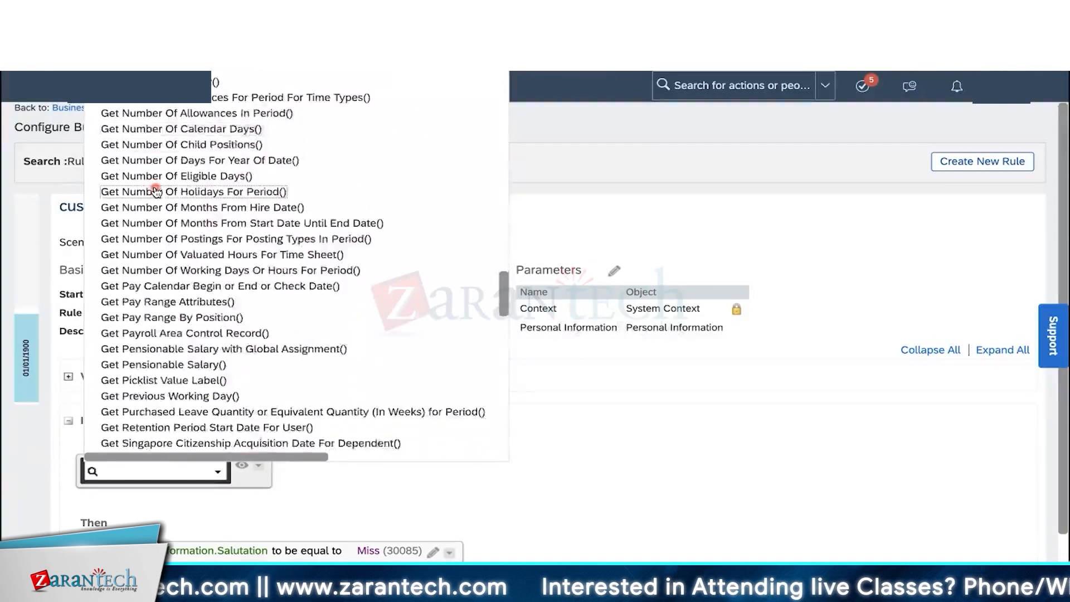
scroll(156, 192, "down", 3)
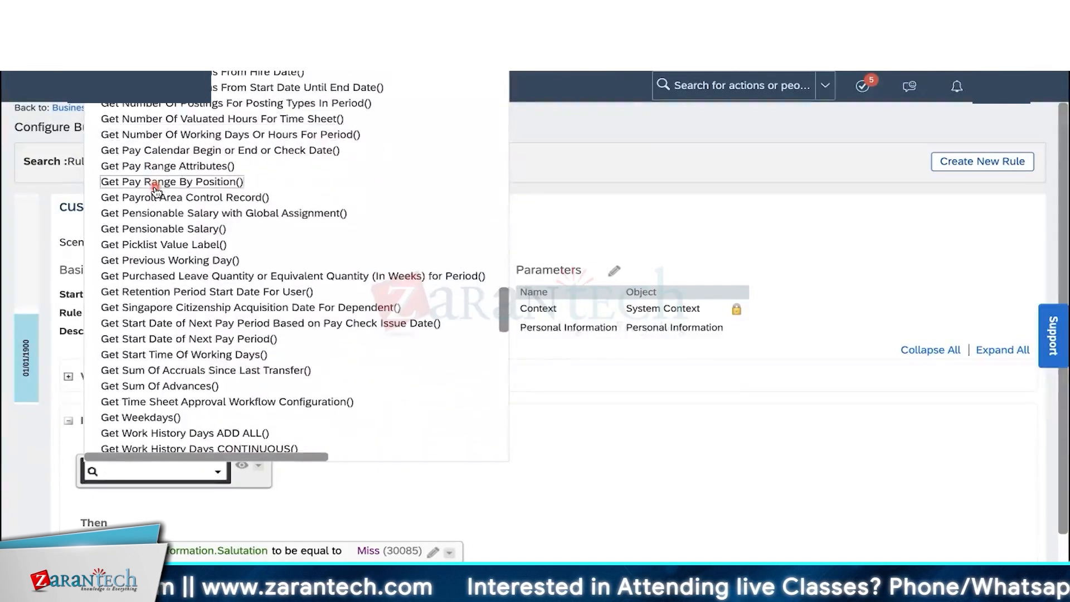
scroll(157, 192, "down", 1)
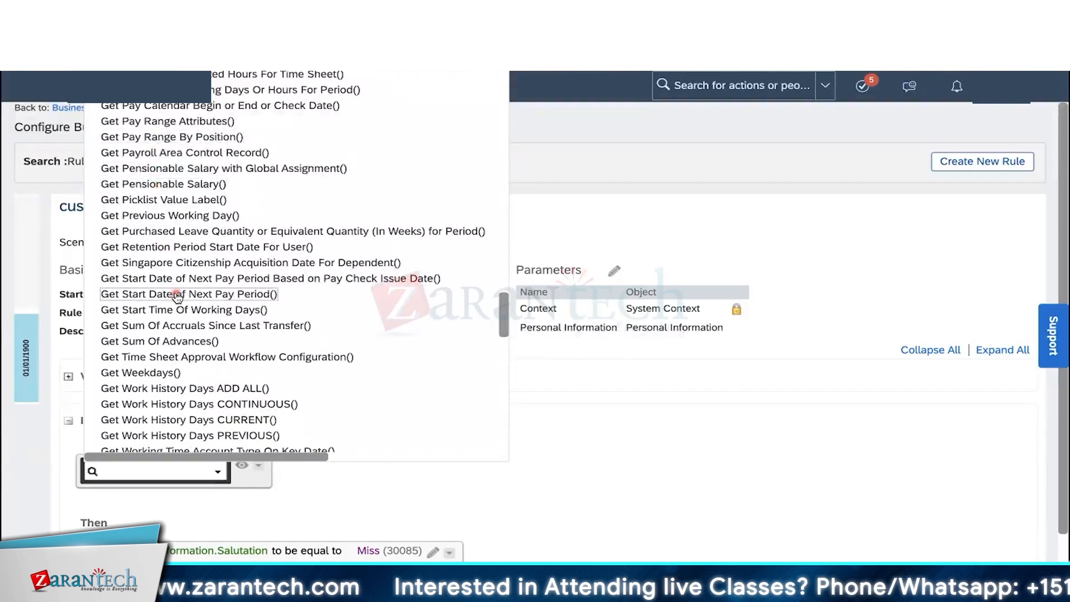
scroll(176, 294, "down", 3)
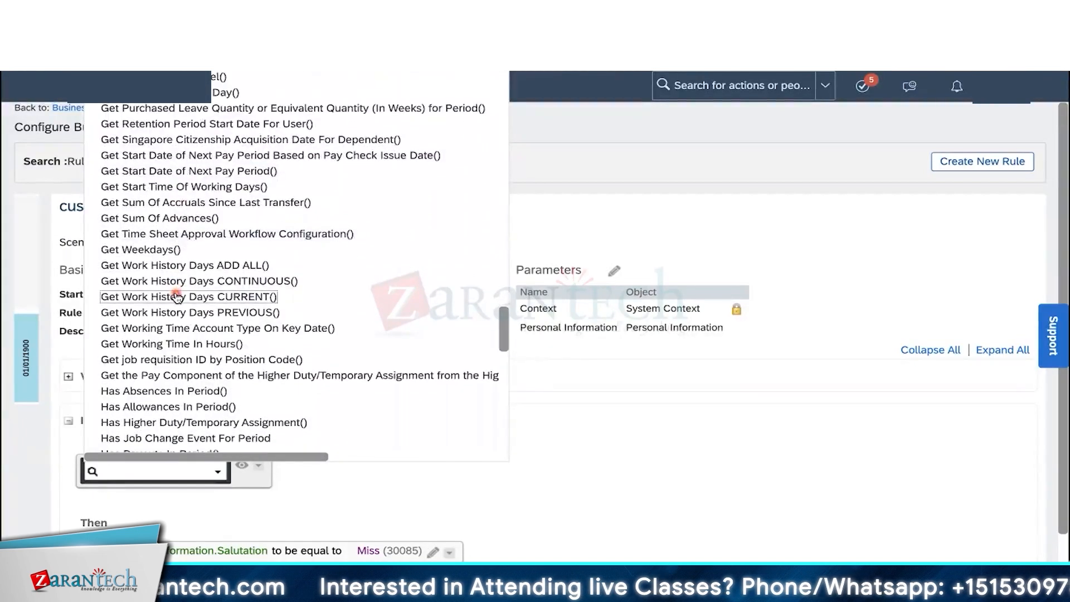
scroll(177, 295, "down", 5)
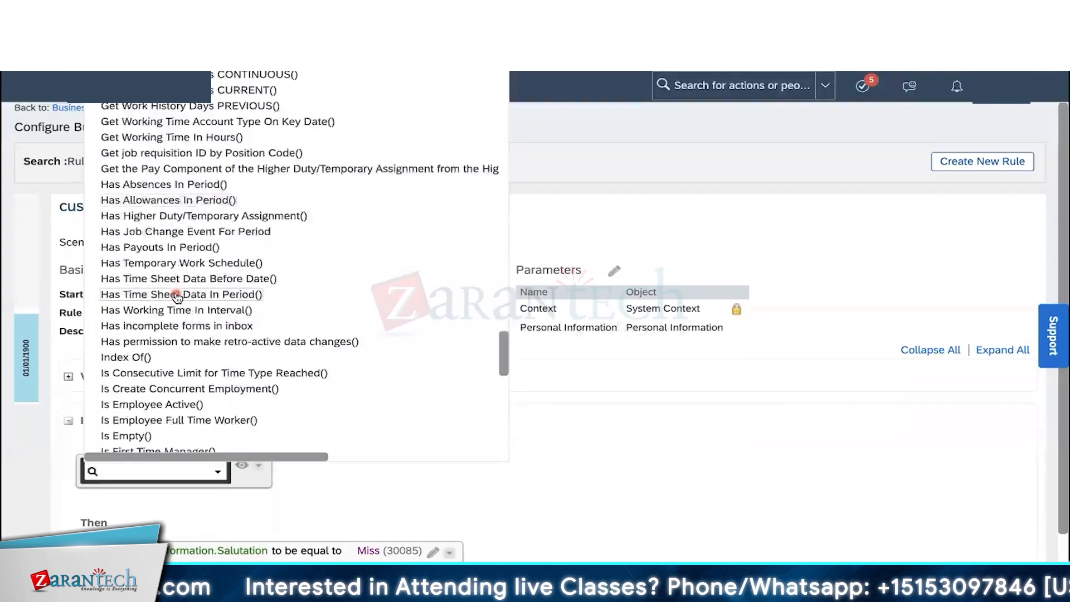
scroll(176, 295, "down", 4)
scroll(176, 294, "down", 1)
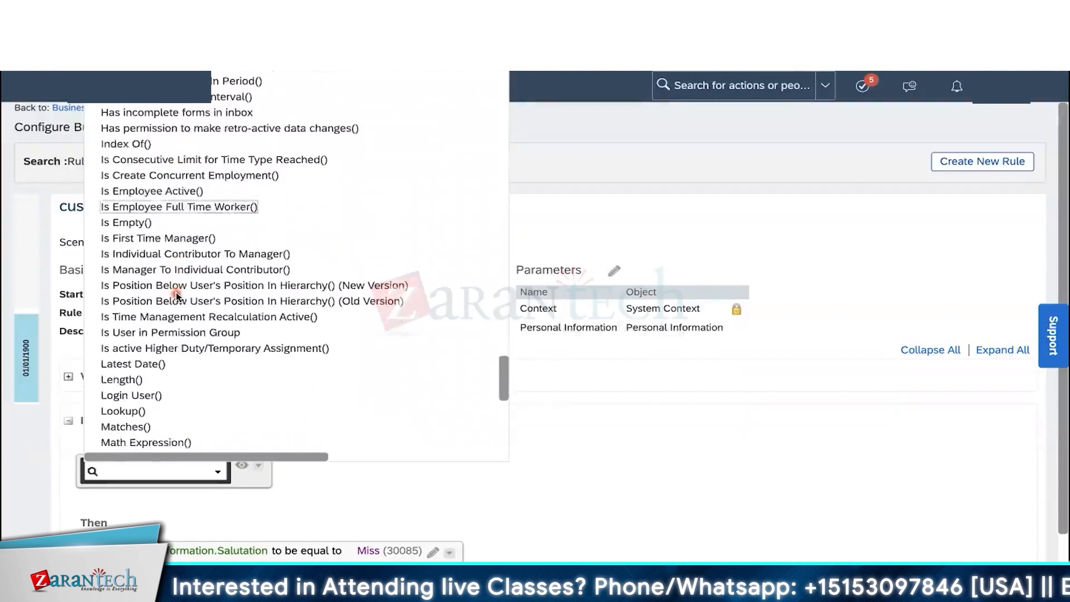
scroll(177, 296, "down", 1)
scroll(177, 292, "down", 4)
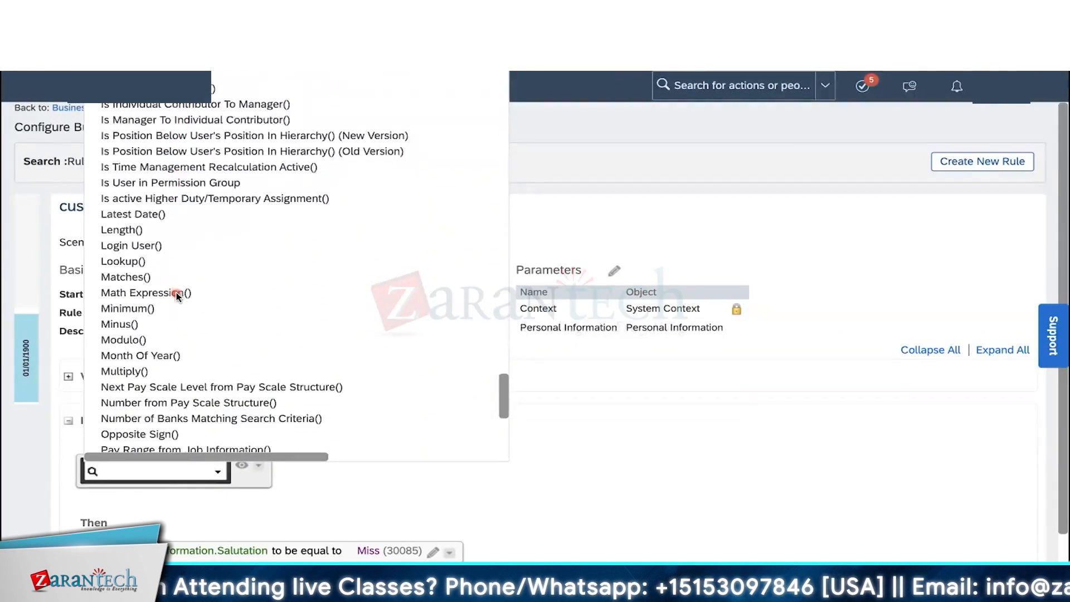
scroll(176, 292, "down", 3)
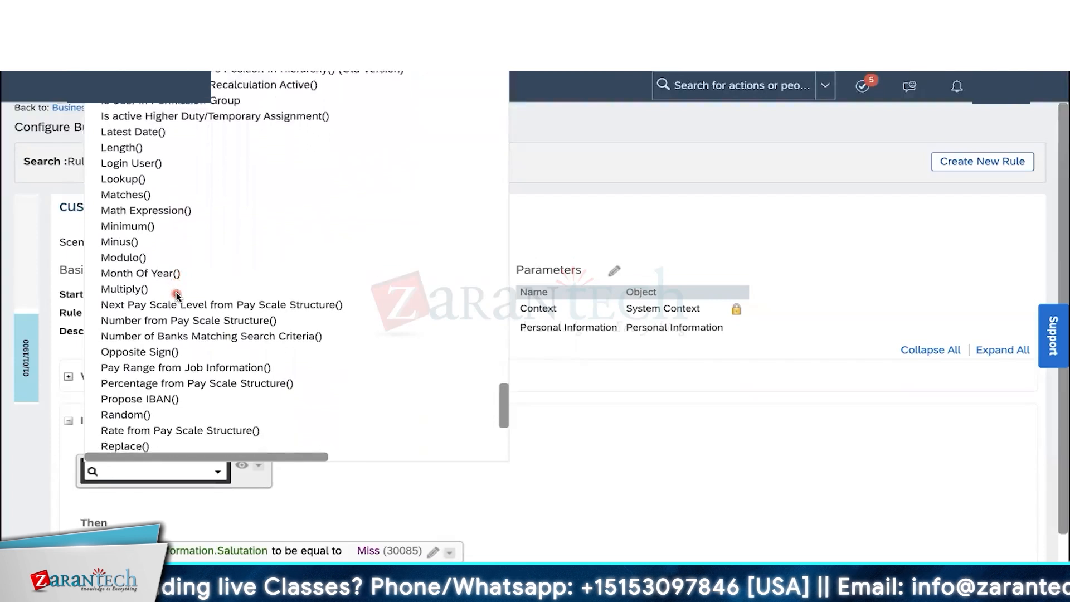
scroll(176, 294, "down", 2)
scroll(176, 296, "down", 2)
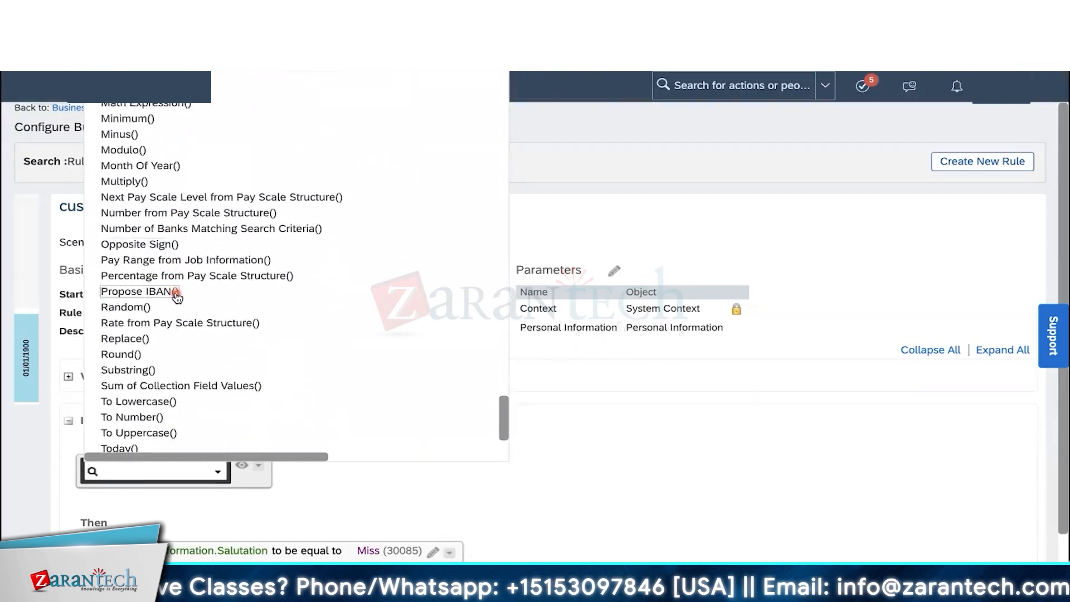
scroll(176, 296, "down", 2)
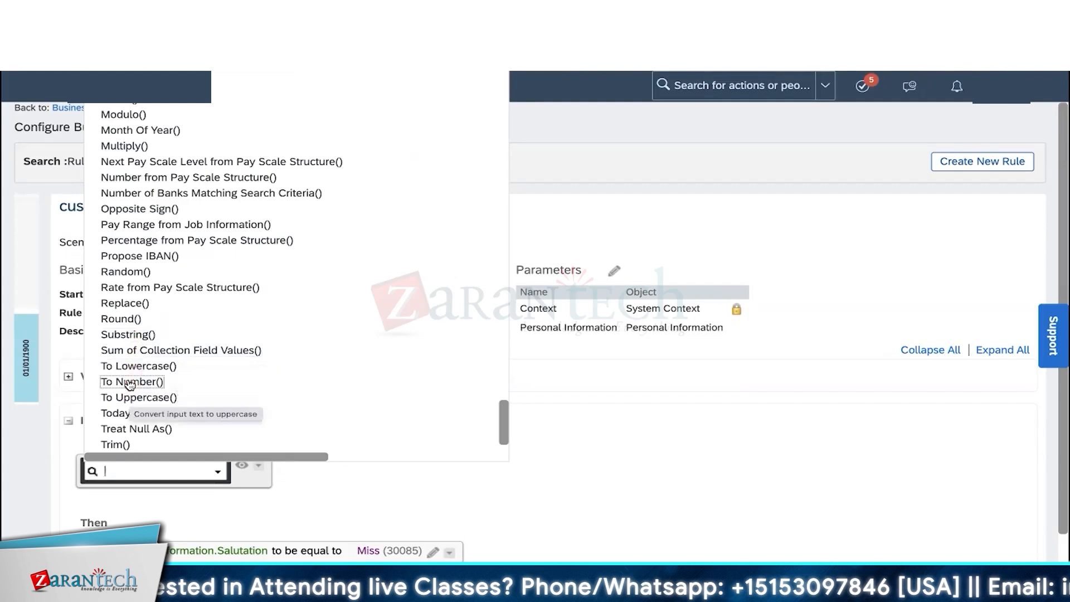
scroll(125, 296, "up", 3)
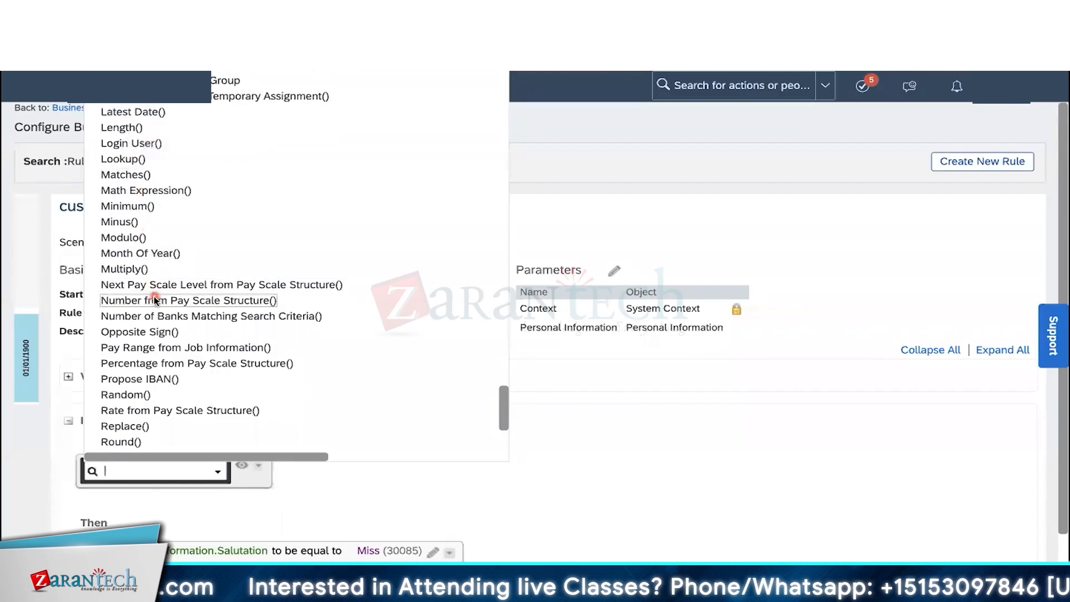
scroll(157, 187, "up", 5)
scroll(160, 188, "up", 6)
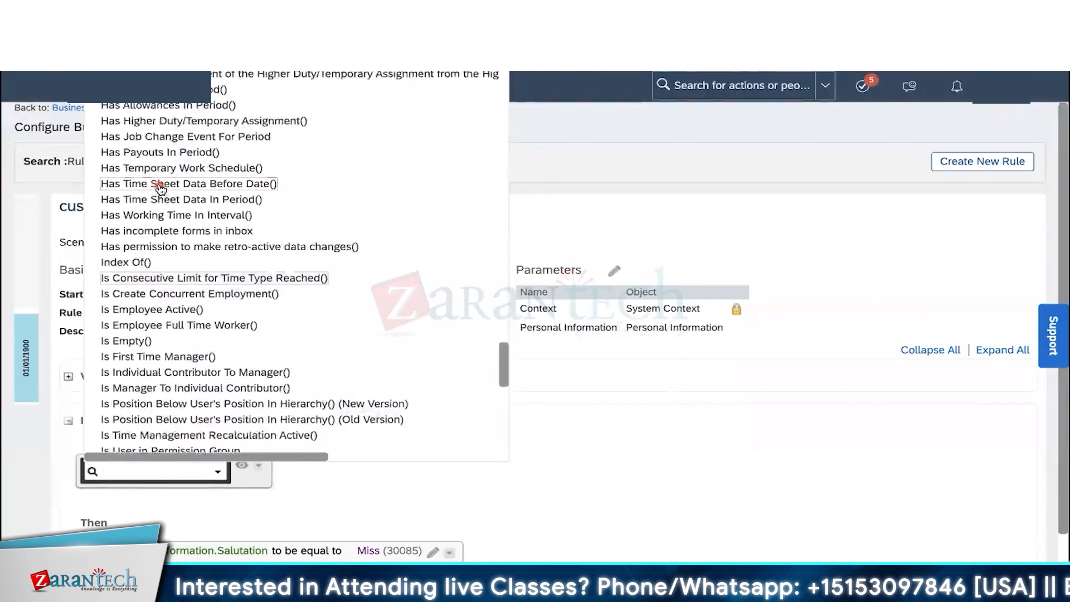
scroll(160, 188, "up", 8)
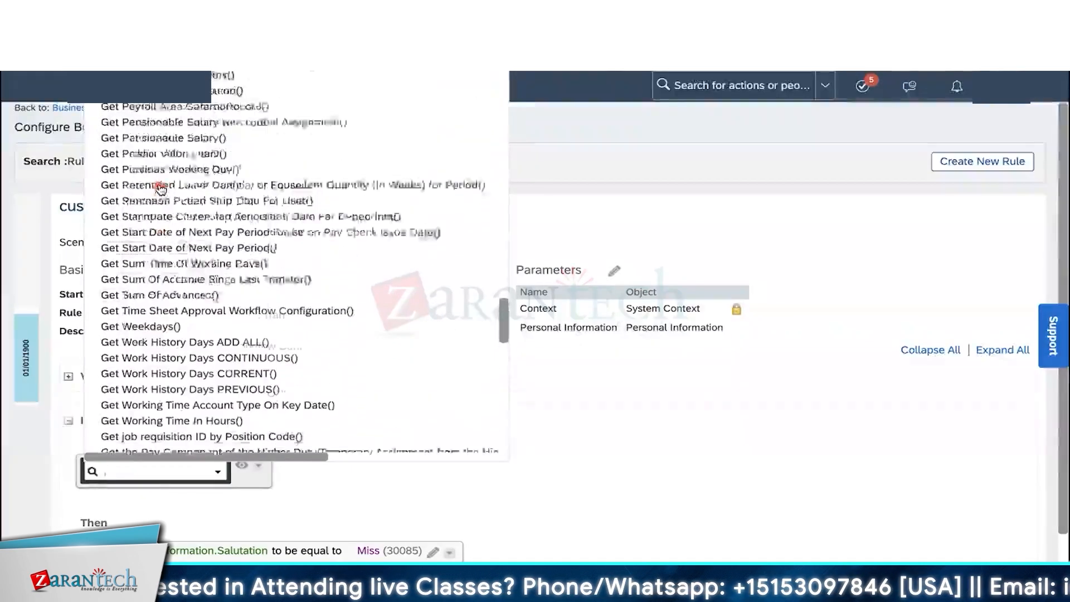
scroll(160, 188, "up", 8)
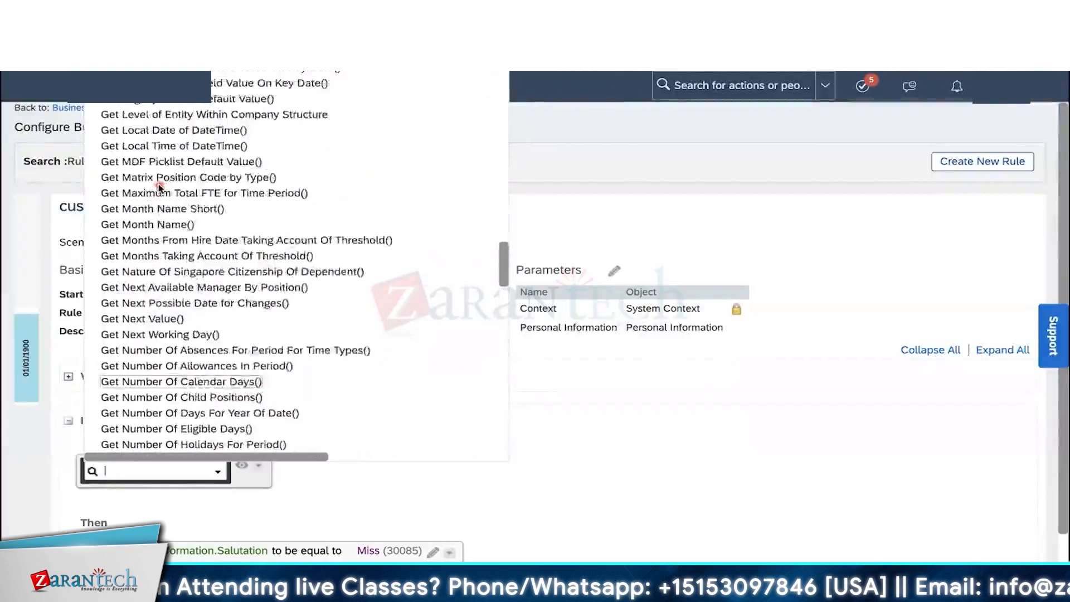
scroll(160, 189, "up", 8)
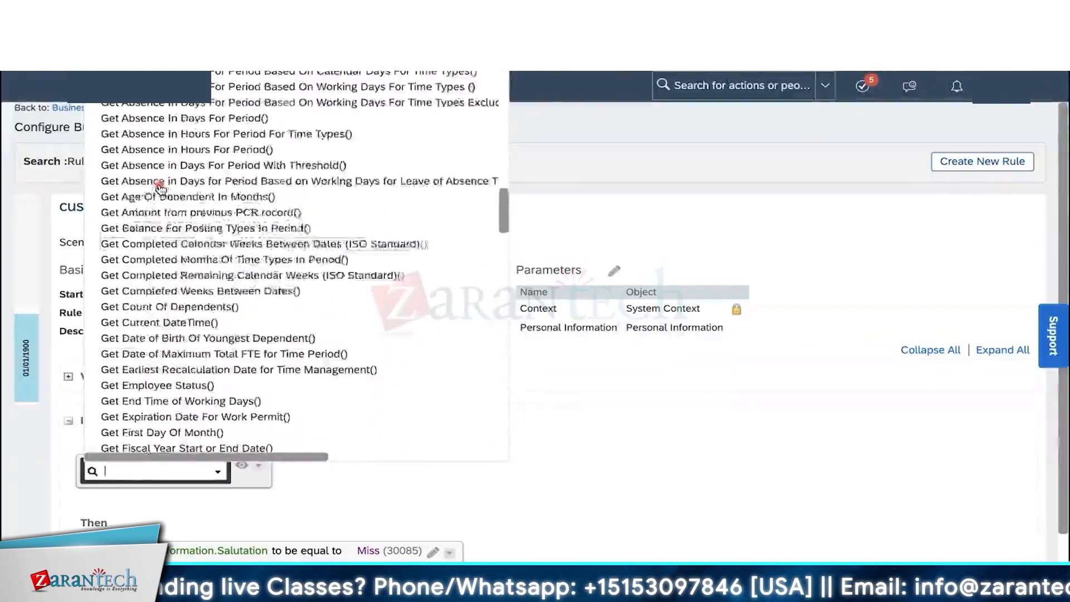
scroll(160, 188, "up", 1)
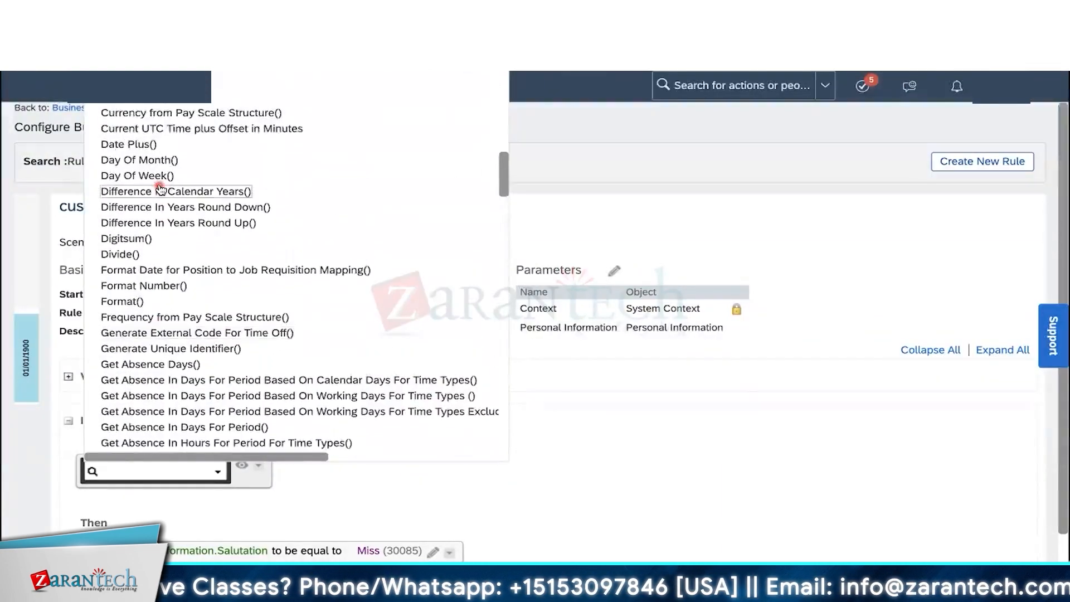
- Review the rule functions offered for the If condition's left expression, from the date and absence calculations to Random() and Round(), leaving the expression unselected
scroll(160, 188, "down", 5)
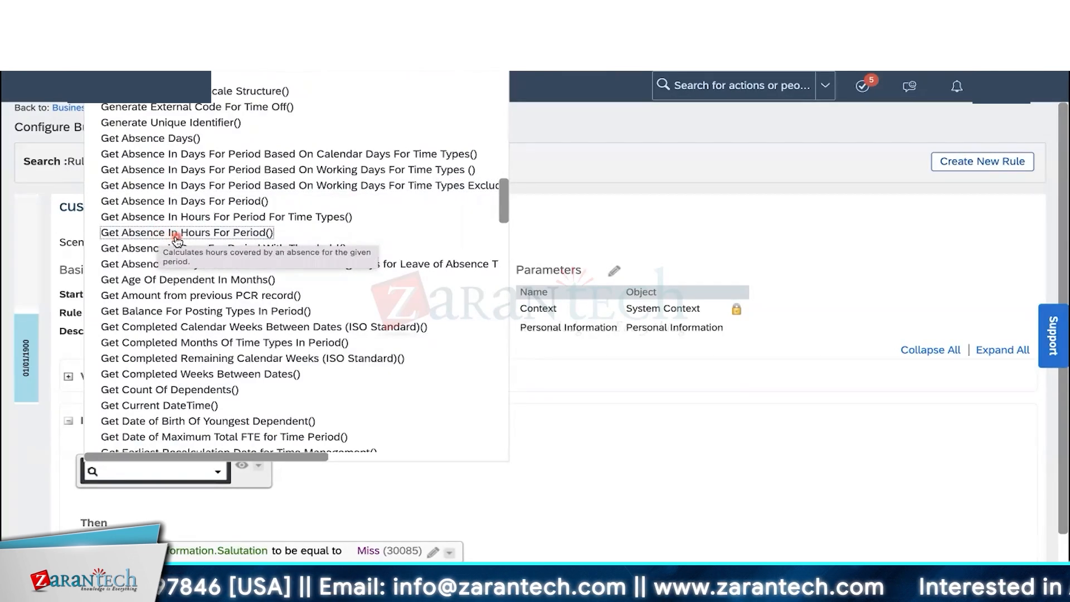
scroll(176, 240, "up", 15)
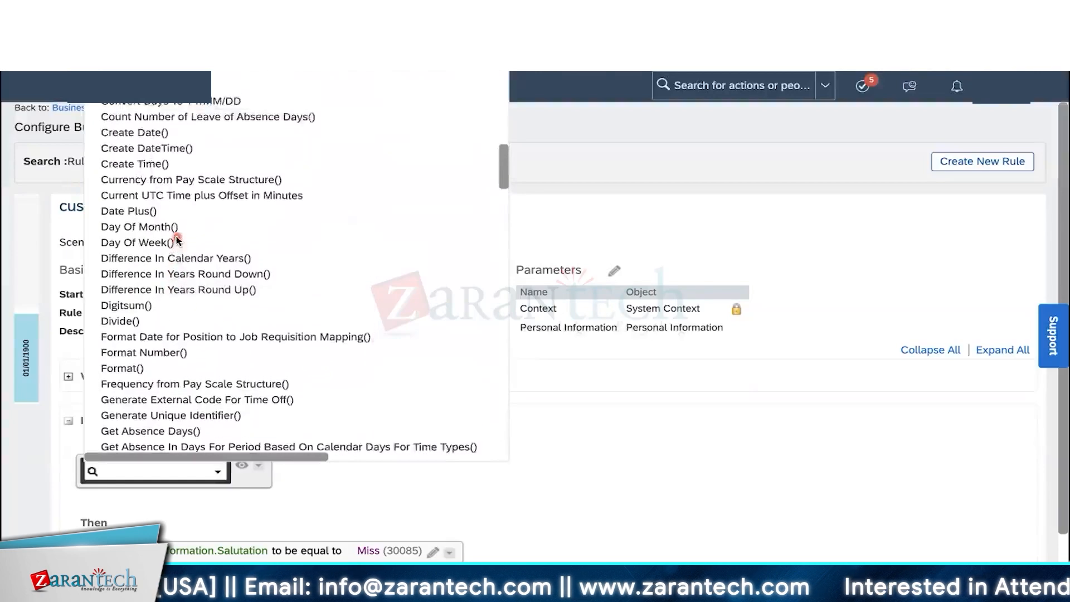
scroll(336, 269, "down", 15)
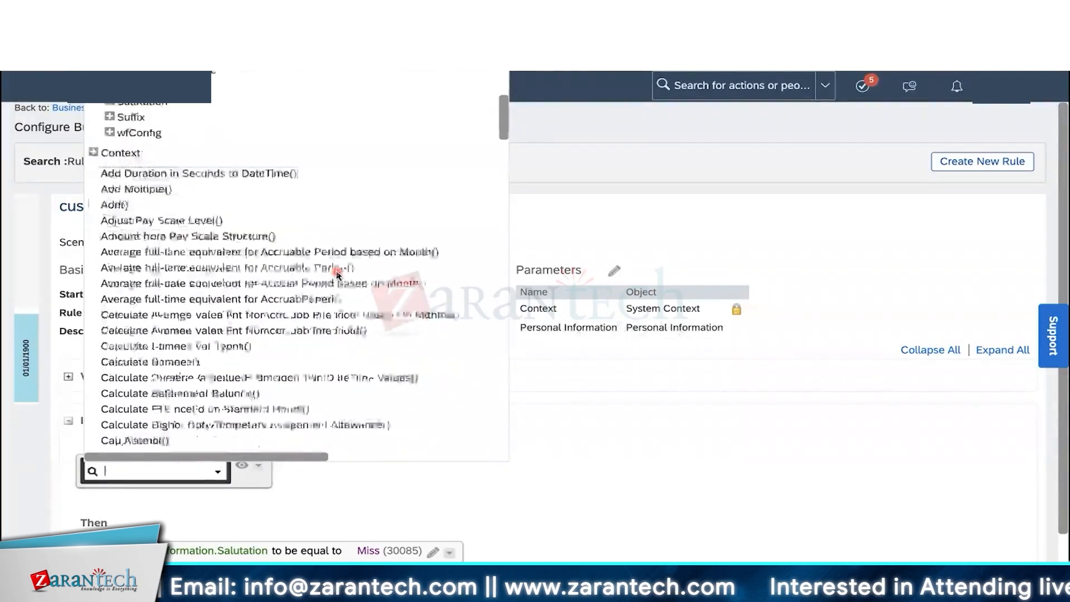
scroll(341, 259, "down", 20)
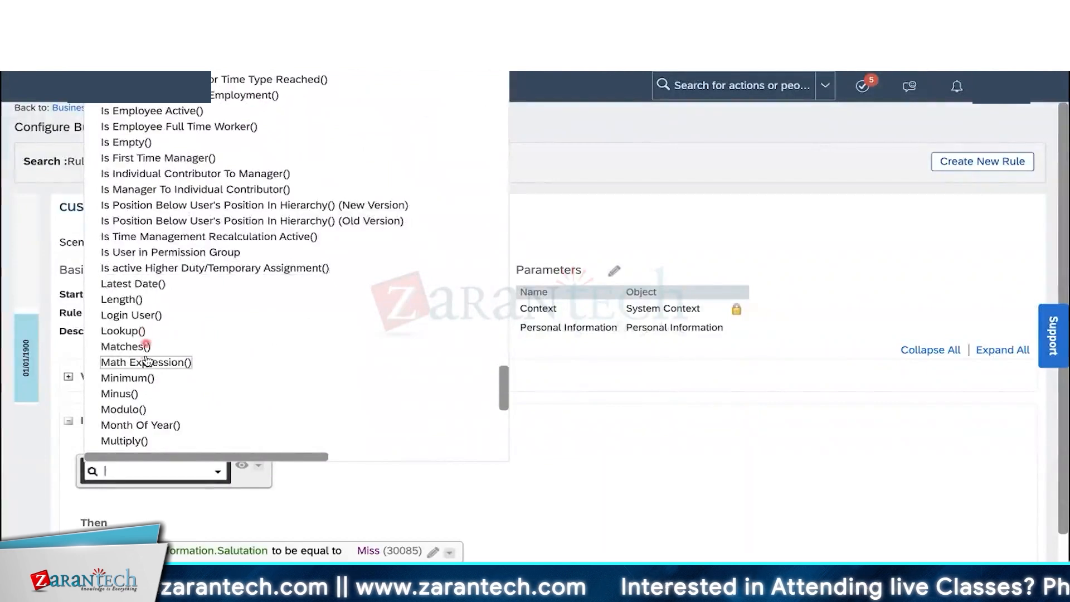
scroll(147, 359, "down", 1)
scroll(147, 359, "down", 3)
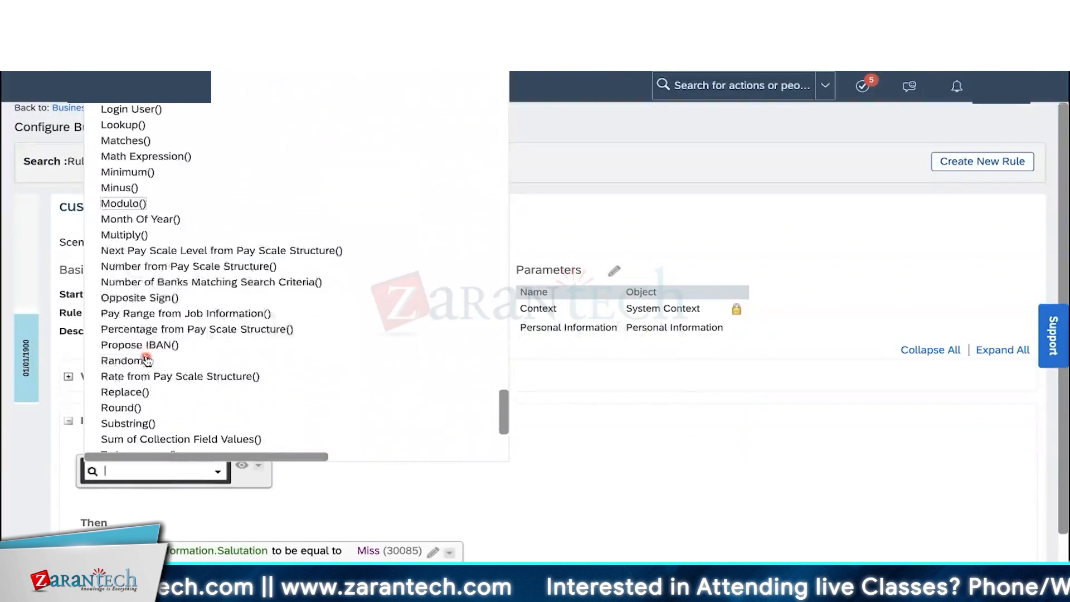
left_click(147, 360)
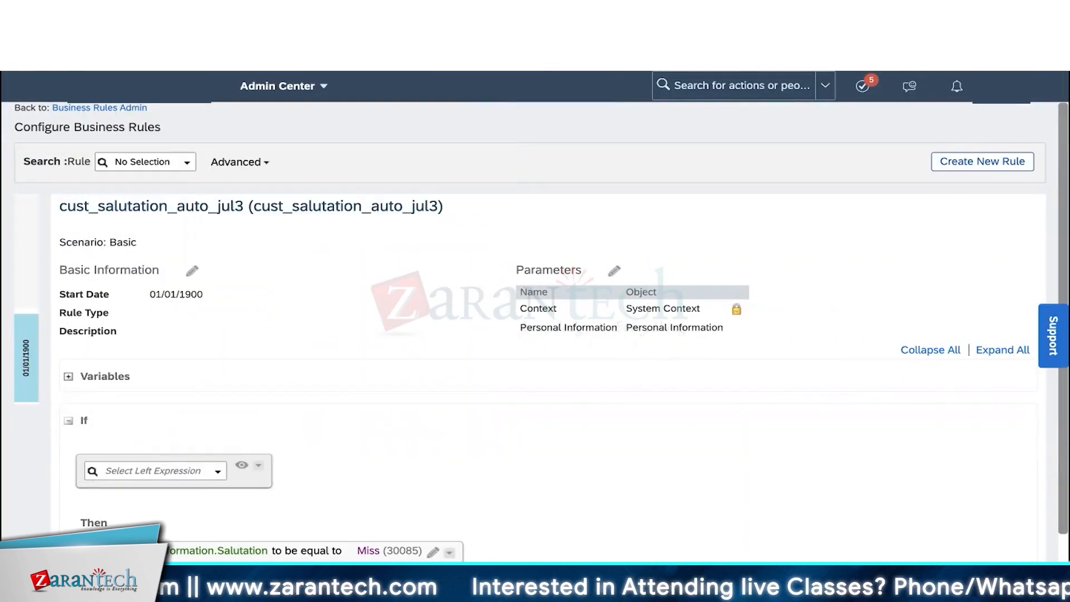